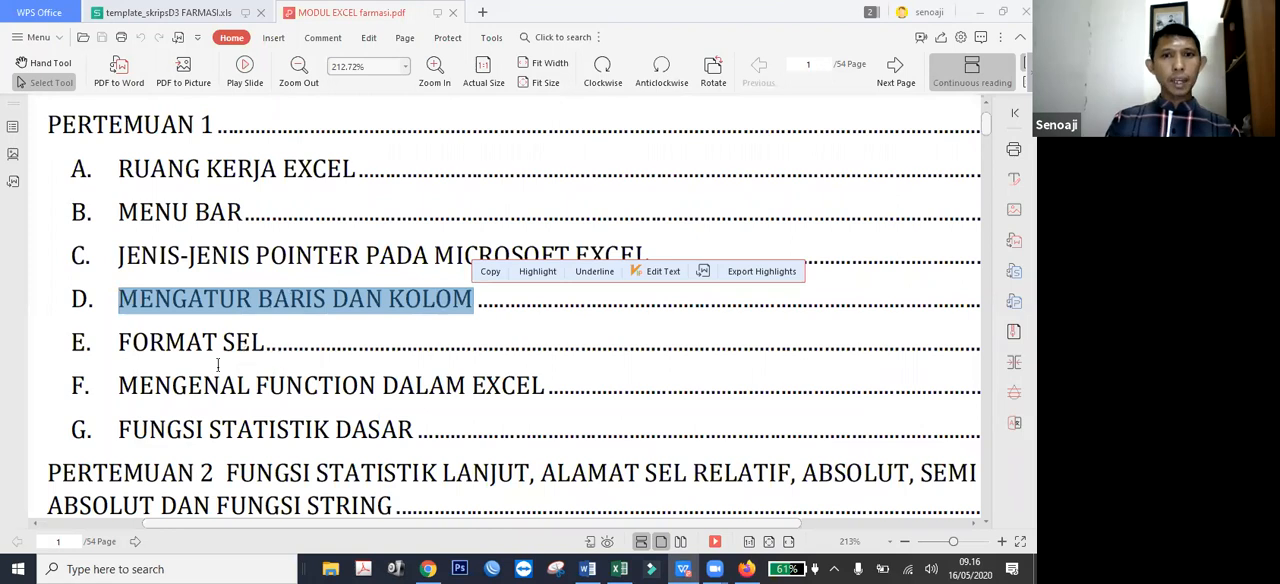
Highlight the FORMAT SEL and MENGENAL FUNCTION DALAM EXCEL entries in the module's table of contents.
{"action": "left_click_drag", "start_coordinate": [120, 344], "coordinate": [265, 346]}
{"action": "left_click", "coordinate": [257, 389]}
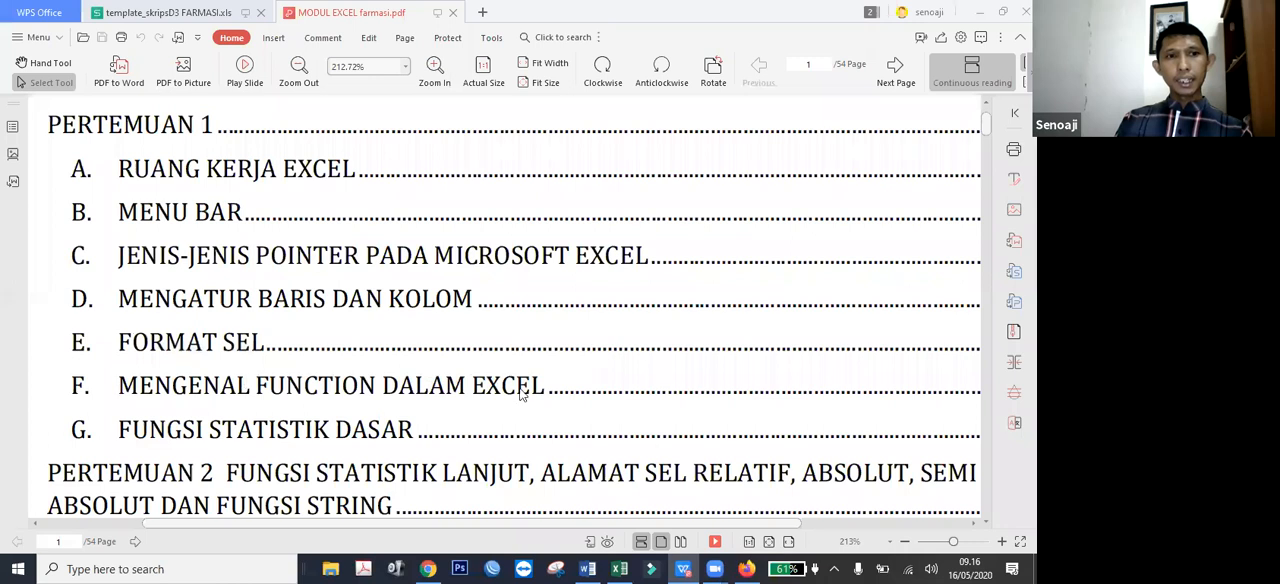
{"action": "triple_click", "coordinate": [484, 400]}
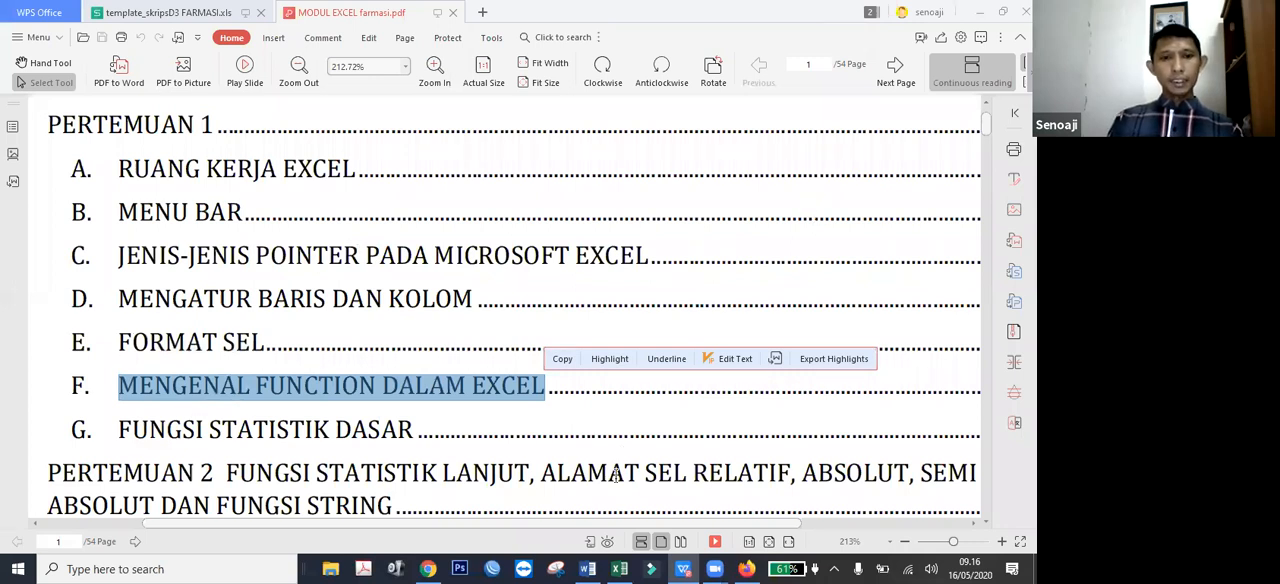
Switch to Excel and create a new blank workbook, zoomed in to 190%.
{"action": "left_click", "coordinate": [619, 569]}
{"action": "left_click", "coordinate": [20, 40]}
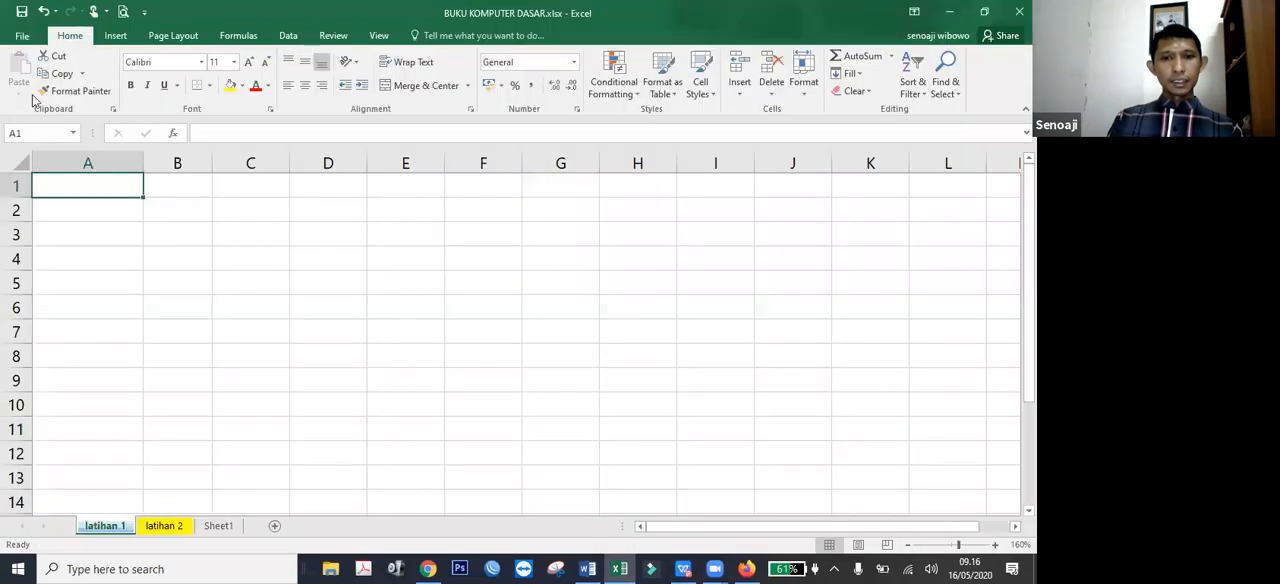
{"action": "left_click", "coordinate": [40, 113]}
{"action": "left_click", "coordinate": [223, 293]}
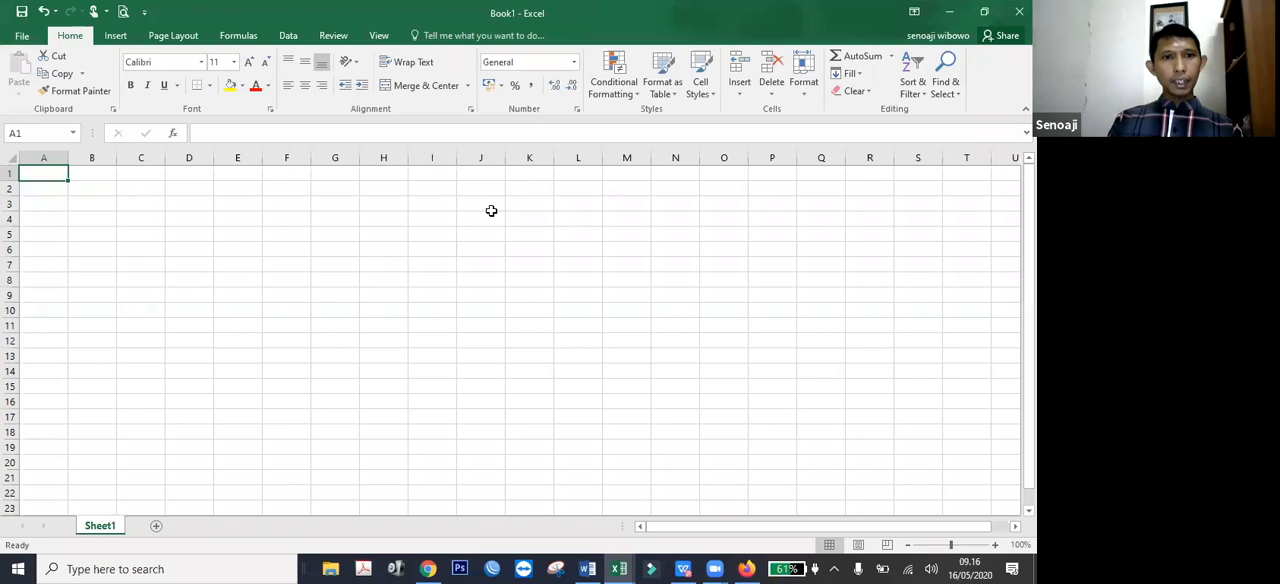
{"action": "scroll", "coordinate": [212, 284], "scroll_direction": "up", "scroll_amount": 6}
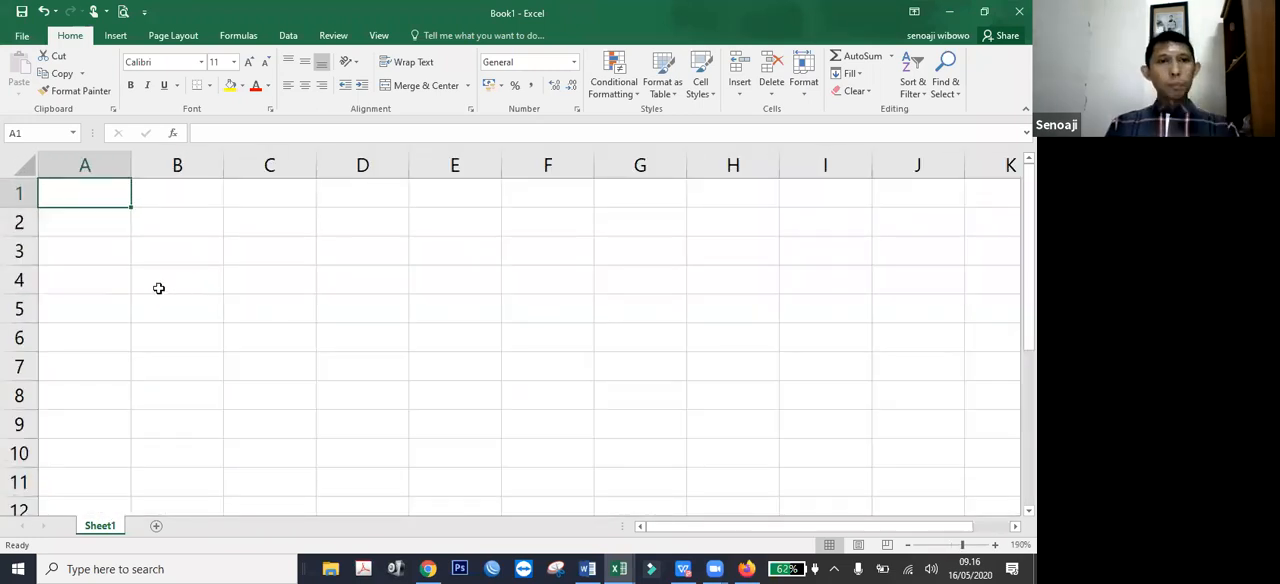
Select individual cells across the grid one at a time, including F3, A3 and B3, ending on A5.
{"action": "left_click", "coordinate": [174, 200]}
{"action": "left_click", "coordinate": [98, 242]}
{"action": "left_click", "coordinate": [303, 277]}
{"action": "left_click", "coordinate": [502, 255]}
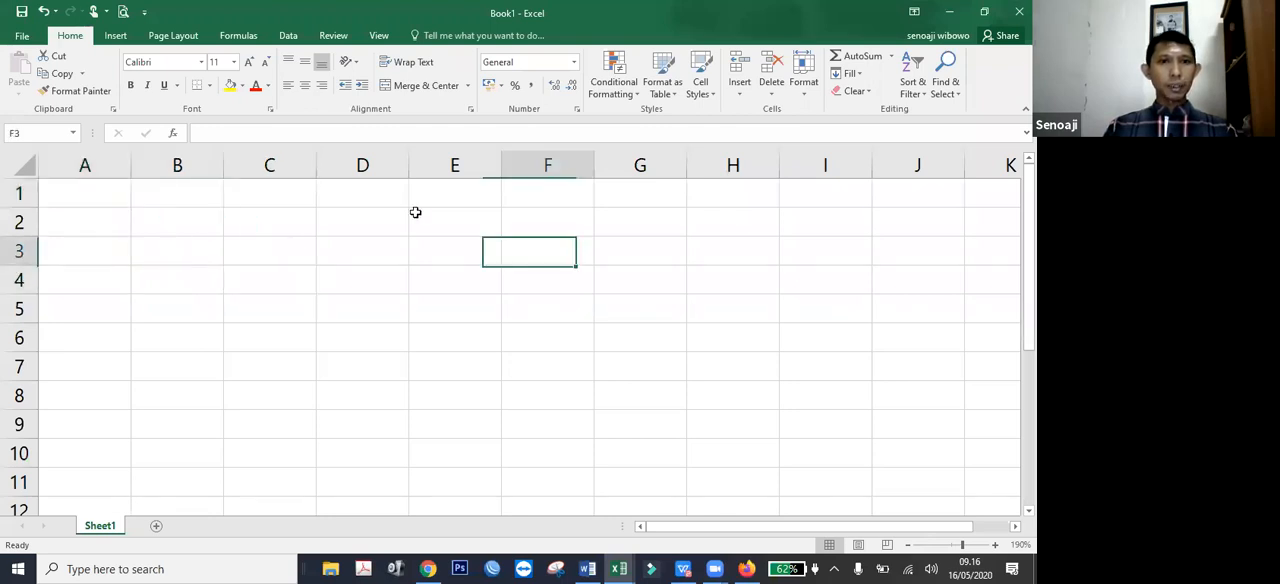
{"action": "left_click", "coordinate": [417, 211]}
{"action": "left_click_drag", "start_coordinate": [143, 223], "coordinate": [36, 212]}
{"action": "left_click", "coordinate": [73, 240]}
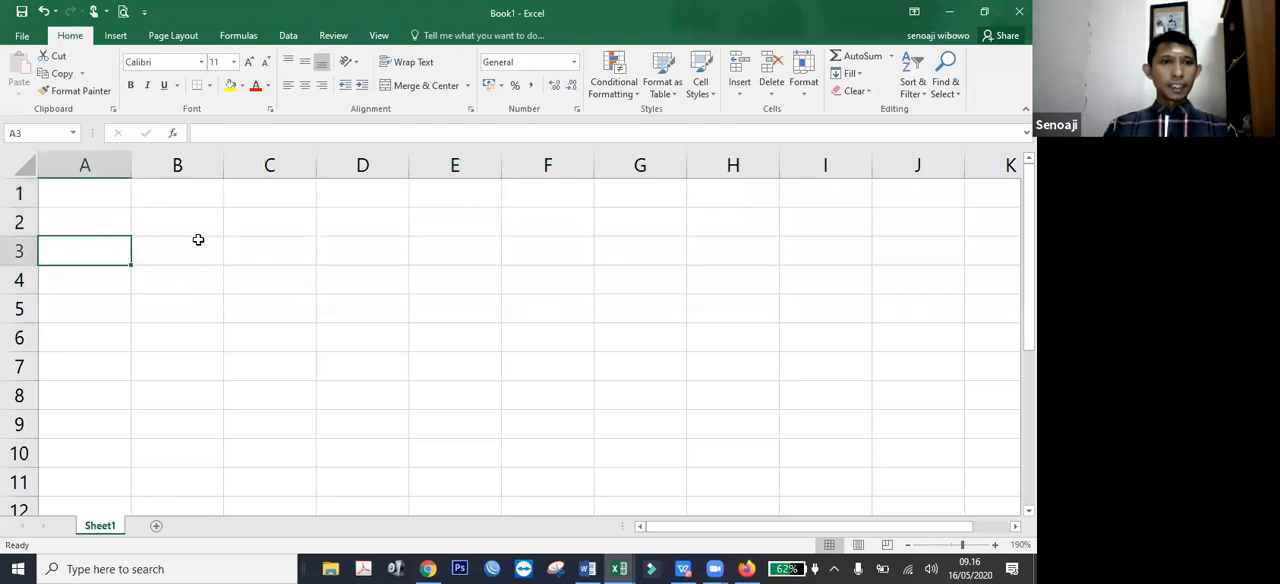
{"action": "left_click", "coordinate": [186, 262]}
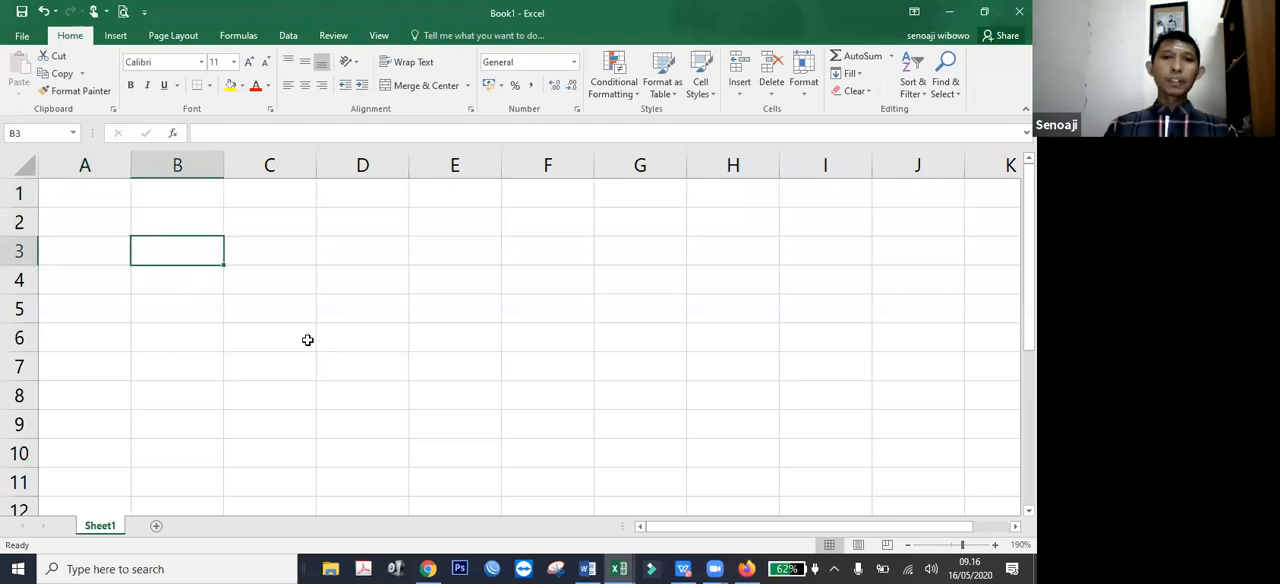
{"action": "left_click", "coordinate": [104, 268]}
{"action": "left_click", "coordinate": [103, 220]}
{"action": "left_click", "coordinate": [106, 303]}
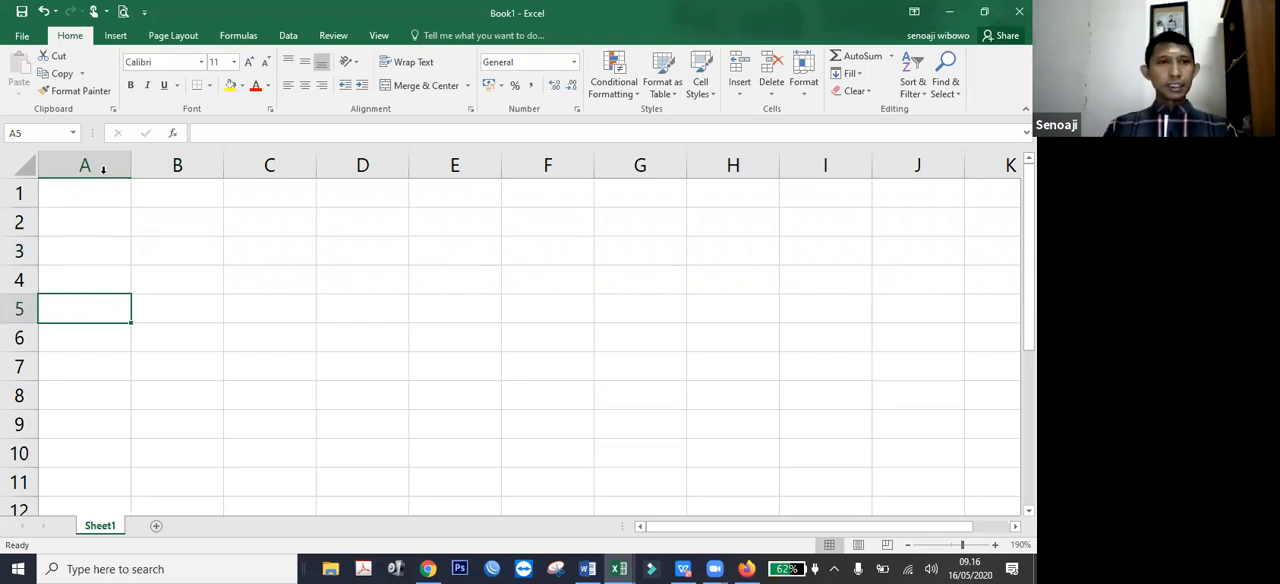
Select row 1 and column A in turn, followed by rows 1, 2 and 3 one by one.
{"action": "left_click", "coordinate": [12, 198]}
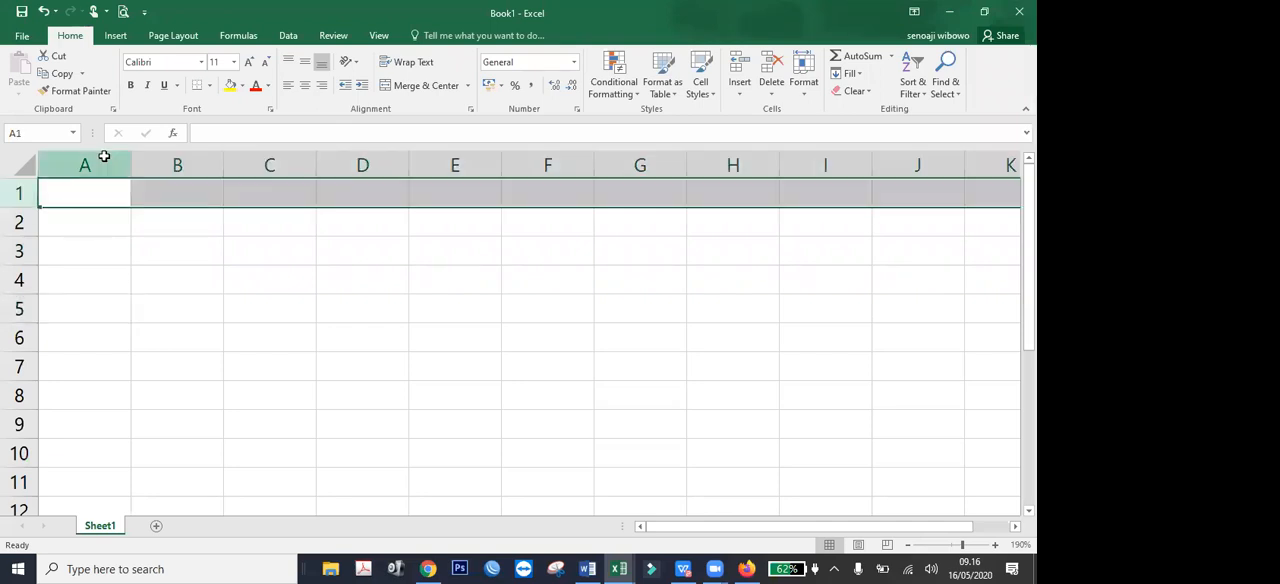
{"action": "left_click", "coordinate": [97, 165]}
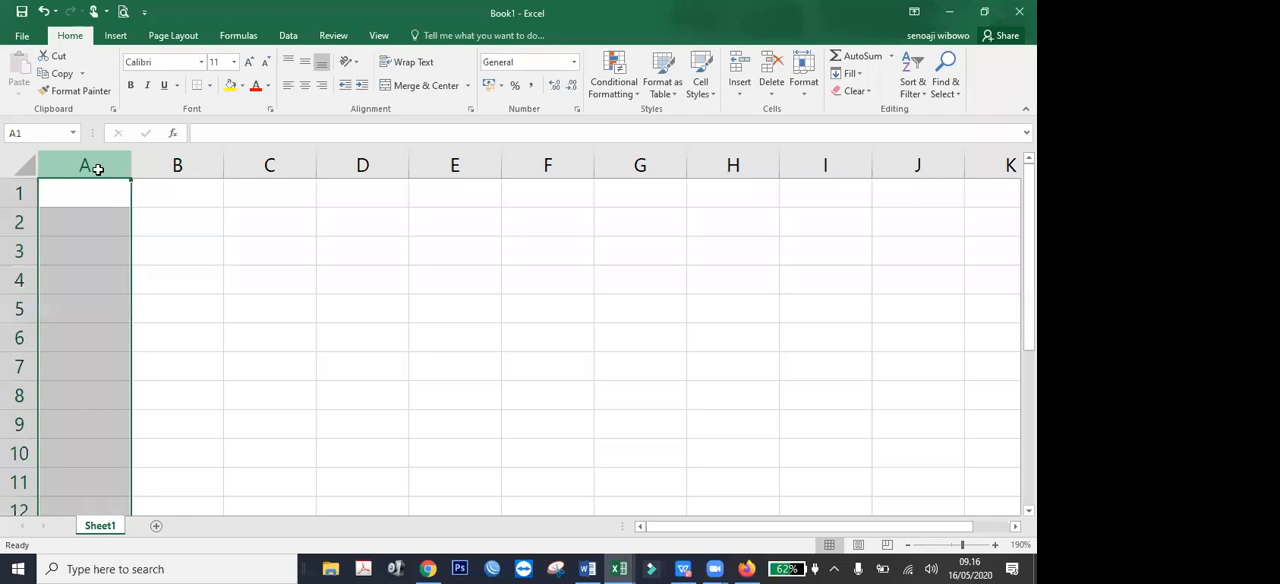
{"action": "left_click", "coordinate": [12, 204]}
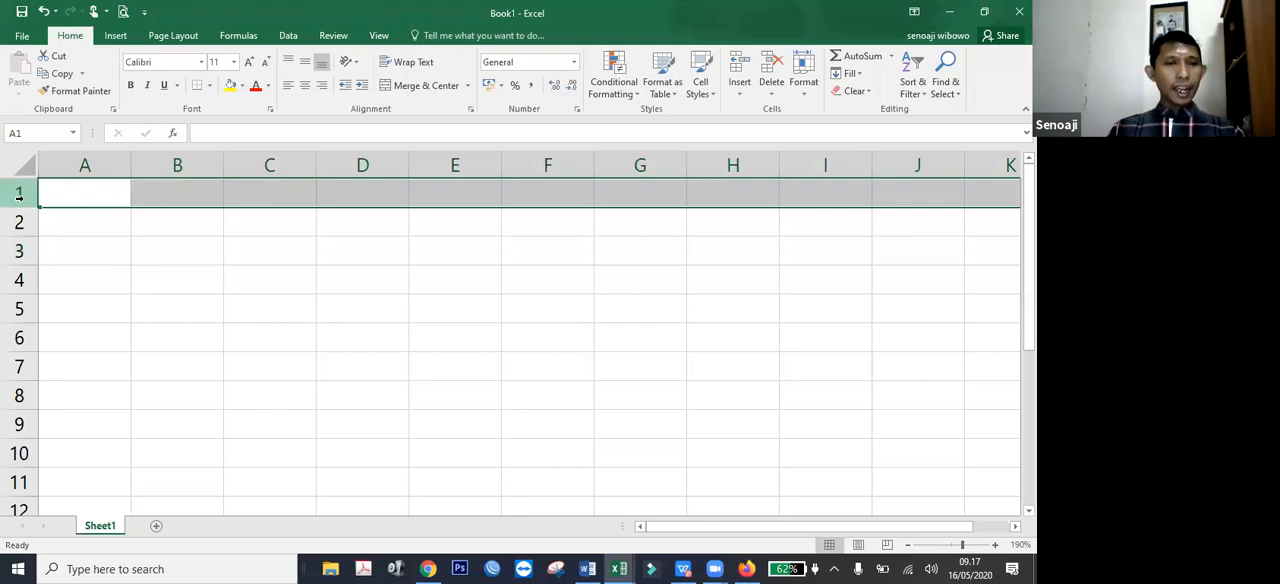
{"action": "left_click", "coordinate": [20, 222]}
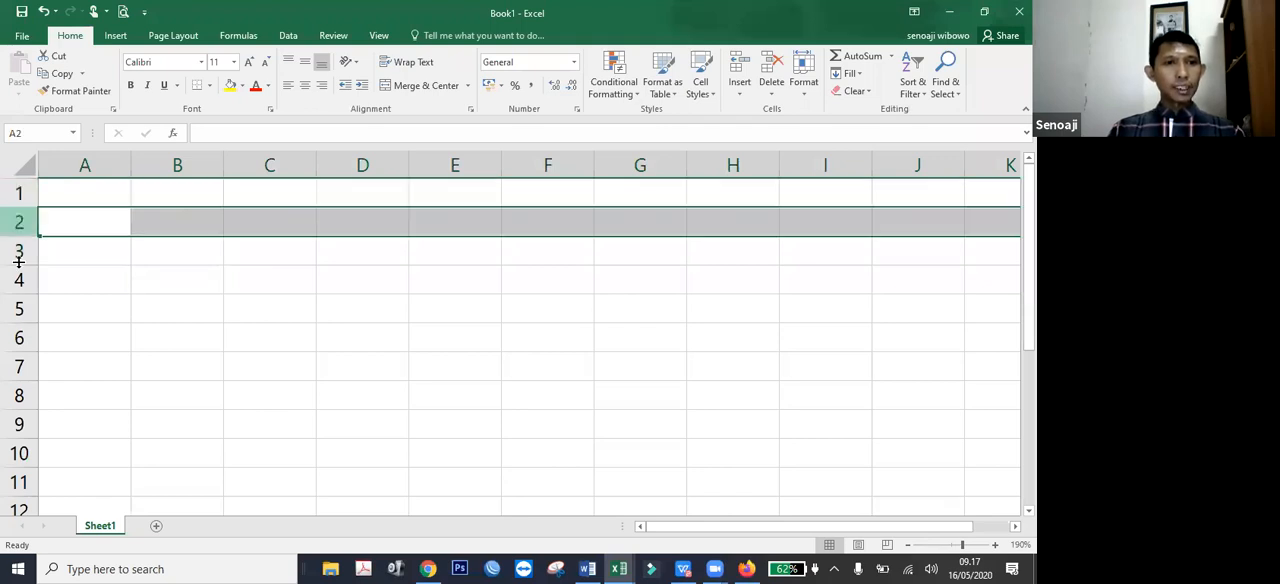
{"action": "left_click", "coordinate": [14, 253]}
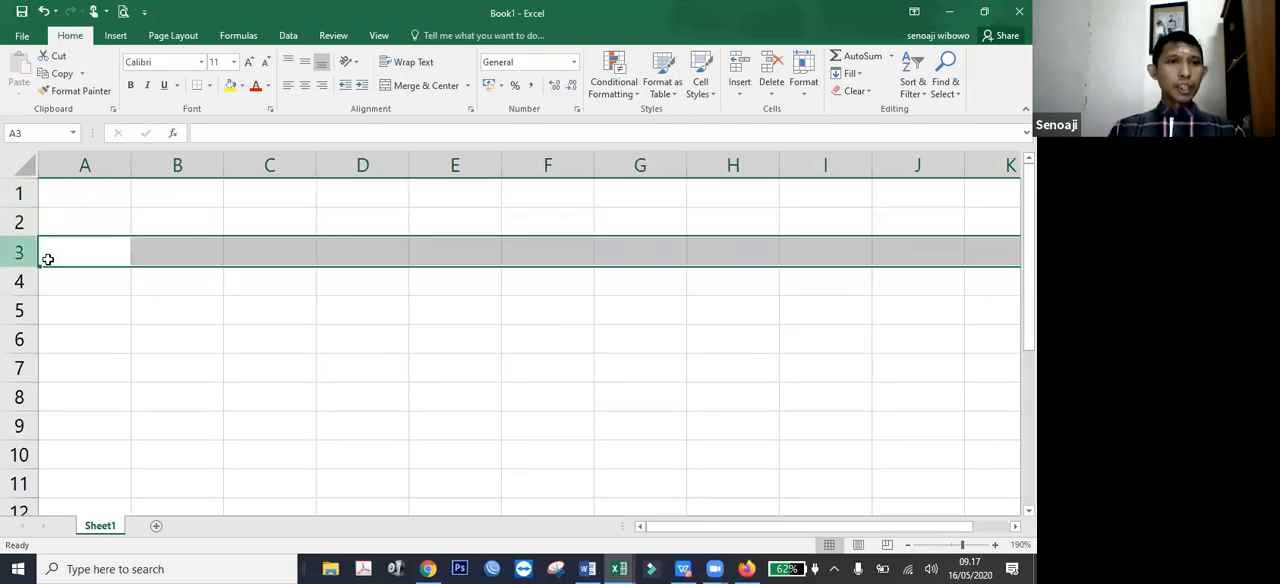
{"action": "key", "text": "Down"}
{"action": "key", "text": "Down"}
Select columns A, B and C one after another, ending on cell A1.
{"action": "left_click", "coordinate": [88, 163]}
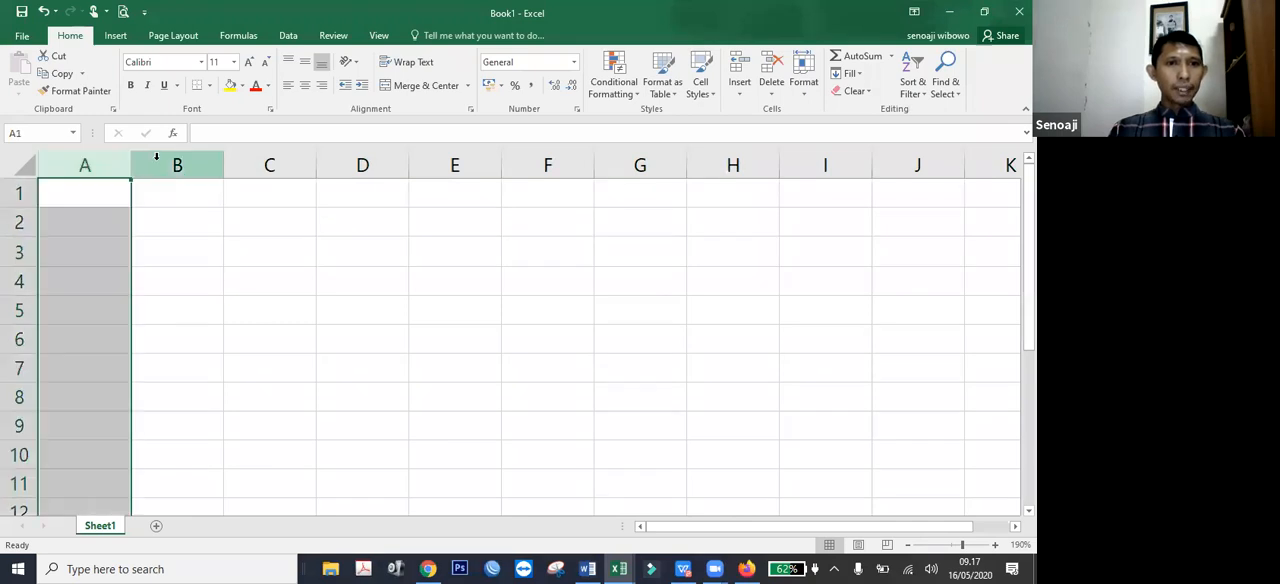
{"action": "left_click", "coordinate": [165, 161]}
{"action": "left_click", "coordinate": [270, 163]}
{"action": "left_click", "coordinate": [248, 227]}
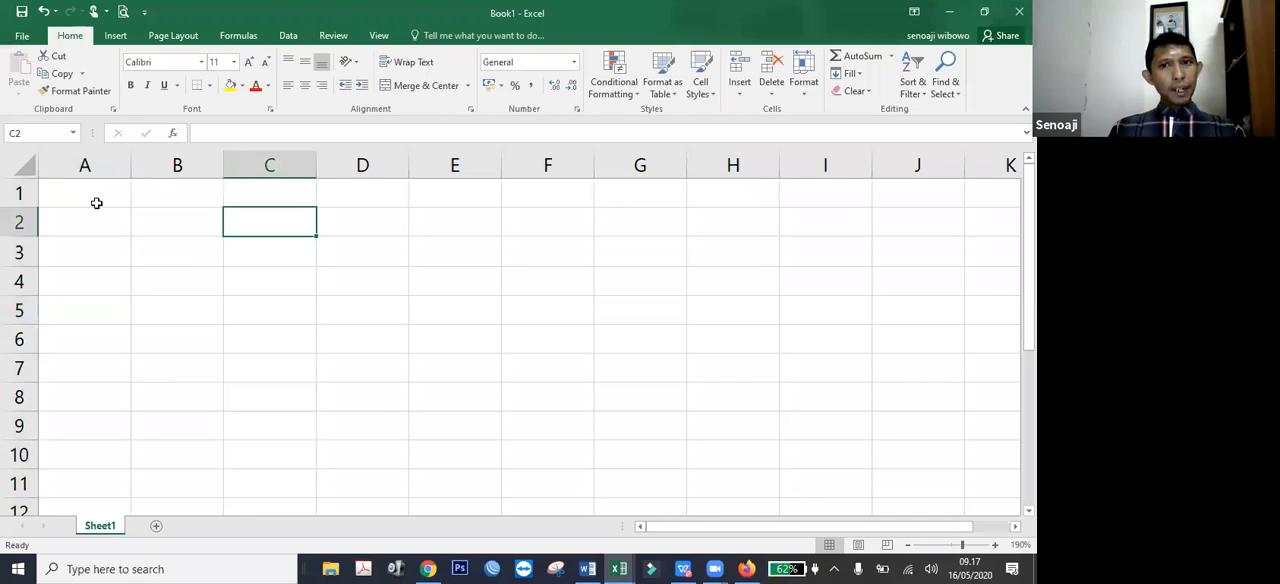
{"action": "left_click", "coordinate": [96, 198]}
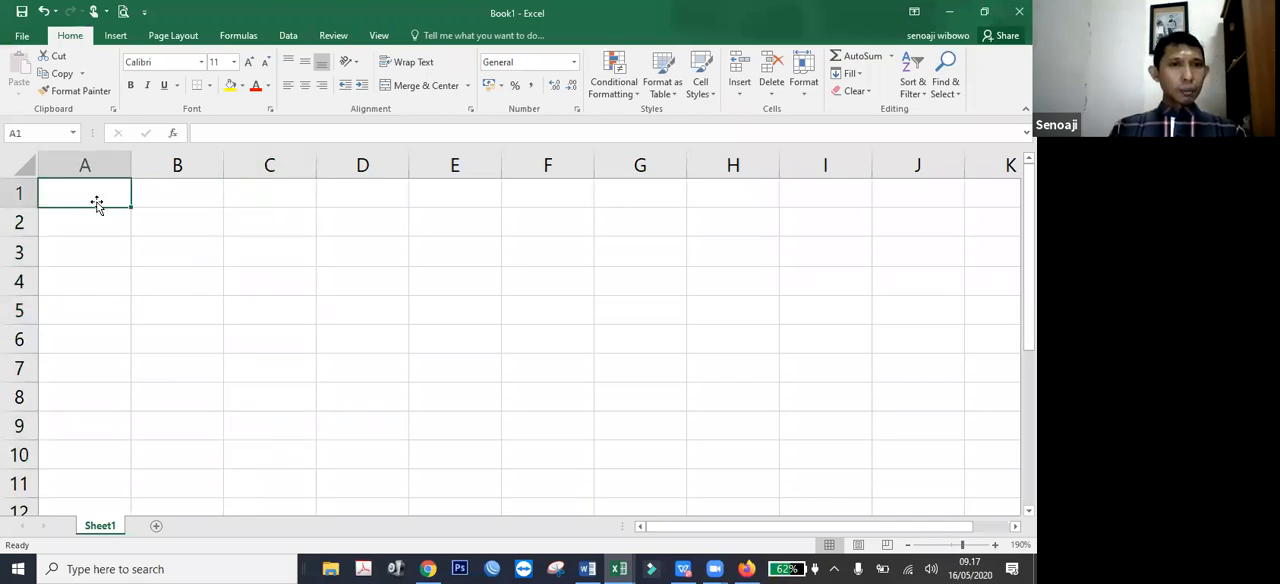
Select rows 2, 3 and 4 one after another and go back to cell A1.
{"action": "left_click", "coordinate": [22, 221]}
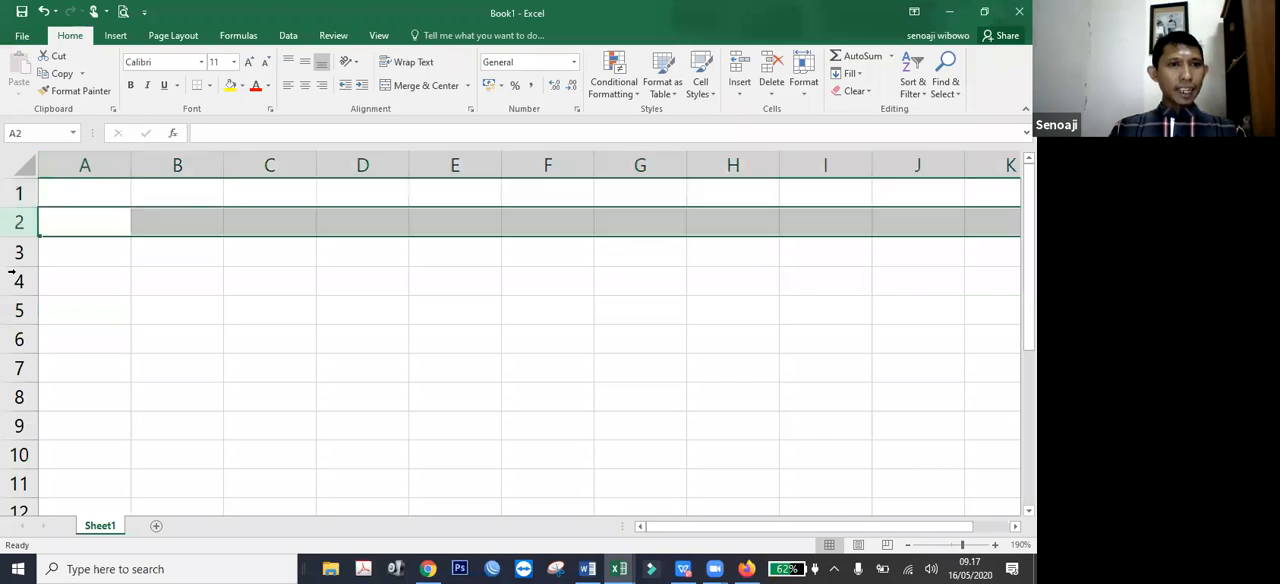
{"action": "left_click", "coordinate": [17, 250]}
{"action": "left_click", "coordinate": [14, 278]}
{"action": "left_click", "coordinate": [86, 200]}
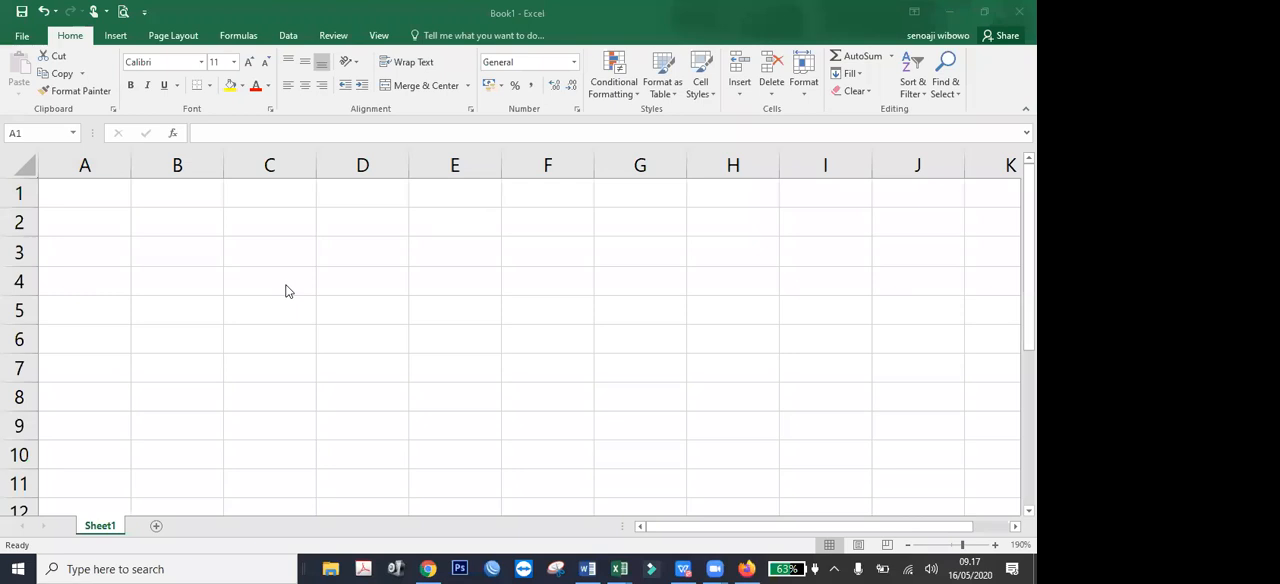
Jump from A1 to the last row of the sheet and select row 1048576, ending on its first cell.
{"action": "left_click", "coordinate": [97, 192]}
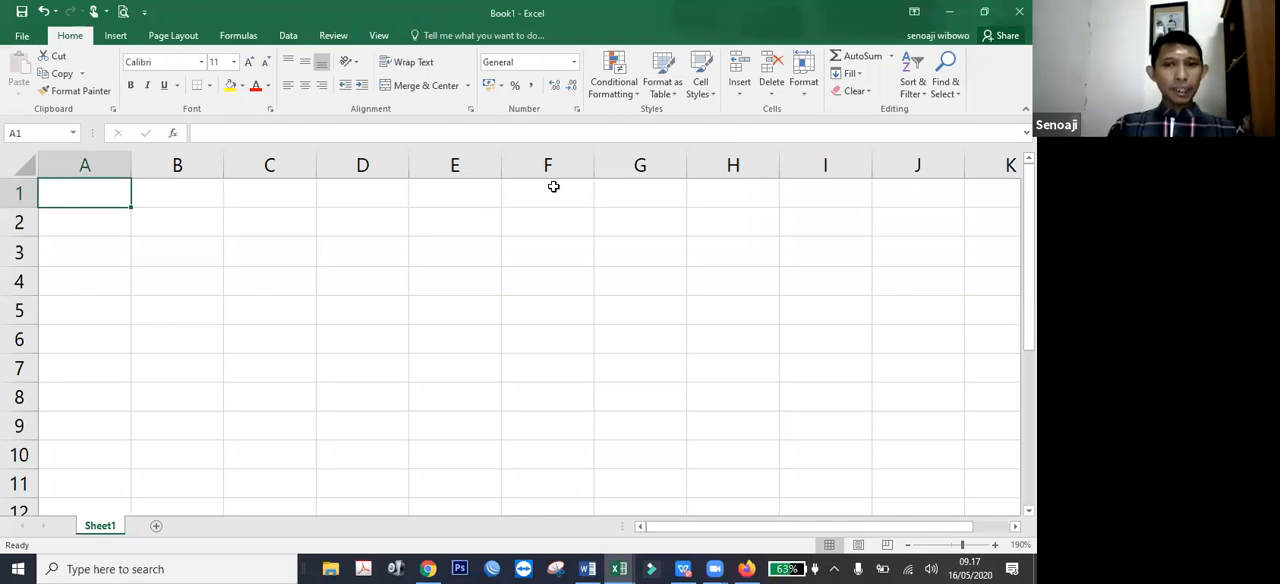
{"action": "key", "text": "ctrl+Down"}
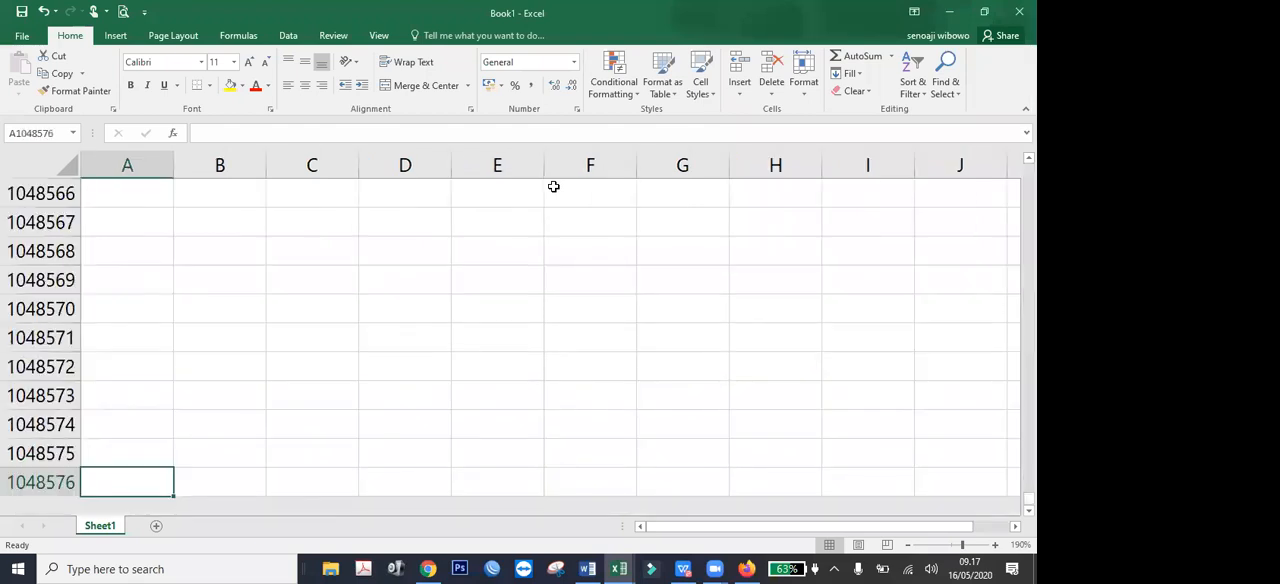
{"action": "scroll", "coordinate": [357, 277], "scroll_direction": "down", "scroll_amount": 1}
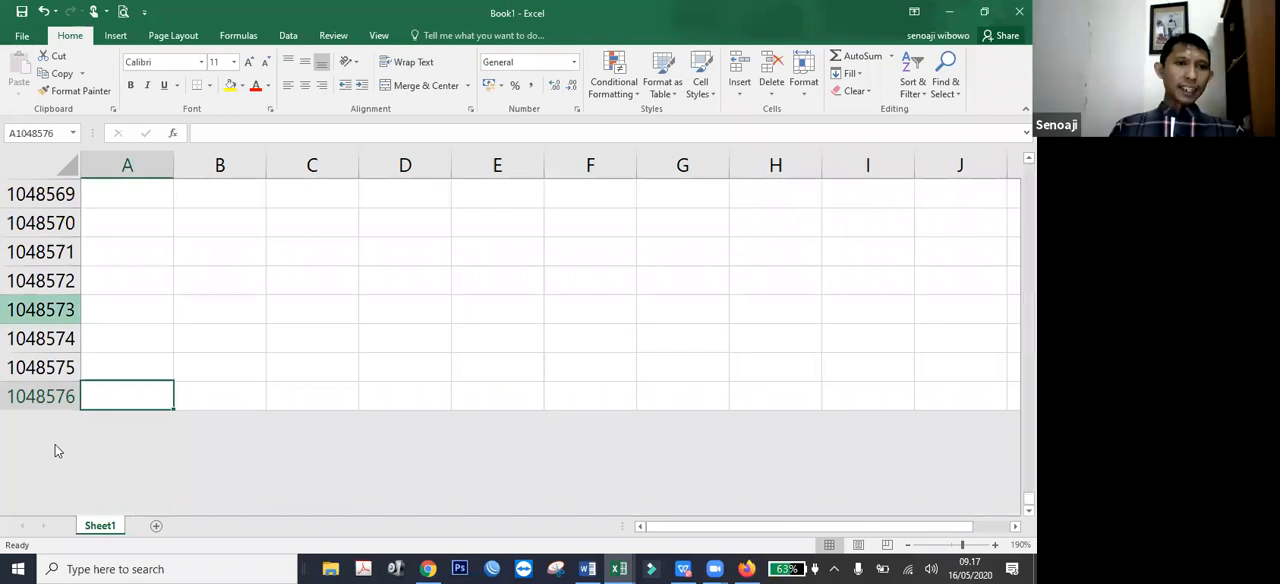
{"action": "left_click", "coordinate": [27, 396]}
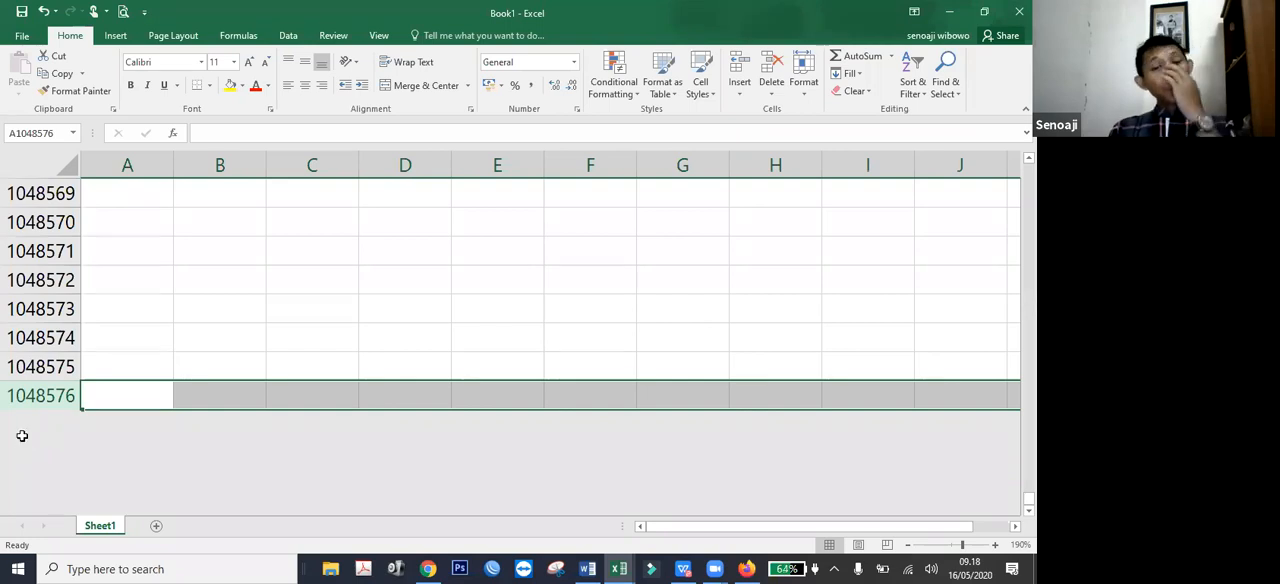
{"action": "left_click", "coordinate": [107, 399]}
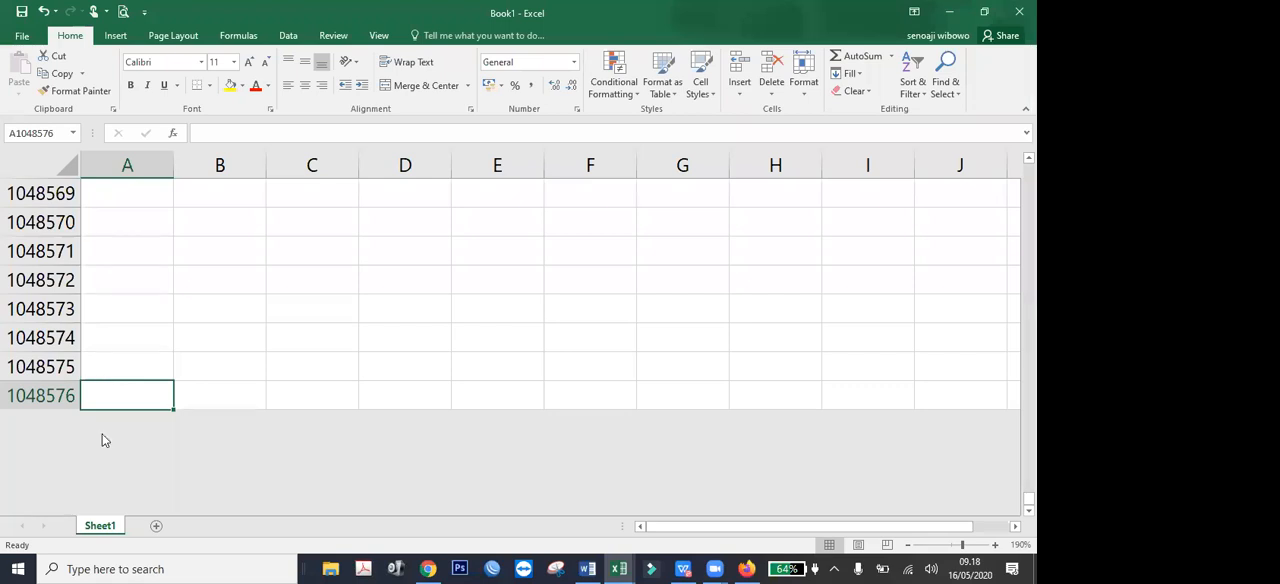
Select columns A and B alternately at the end of the sheet, finishing in the last cells of column A.
{"action": "left_click", "coordinate": [120, 165]}
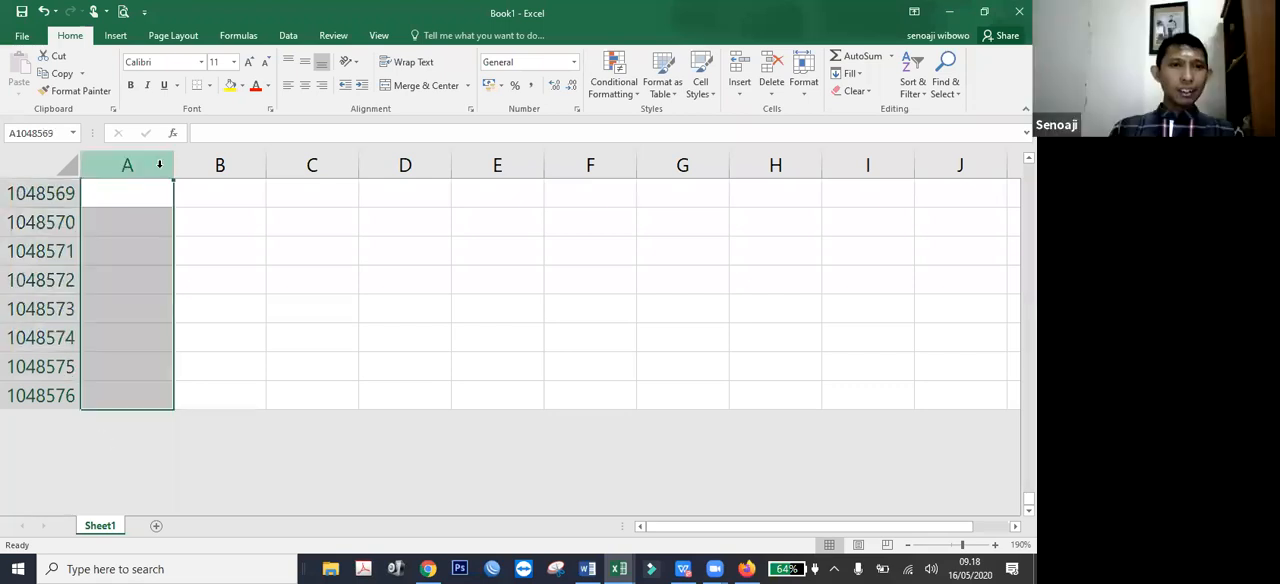
{"action": "left_click", "coordinate": [194, 163]}
{"action": "left_click", "coordinate": [131, 166]}
{"action": "left_click", "coordinate": [219, 166]}
{"action": "left_click_drag", "start_coordinate": [219, 166], "coordinate": [100, 426]}
{"action": "left_click", "coordinate": [116, 392]}
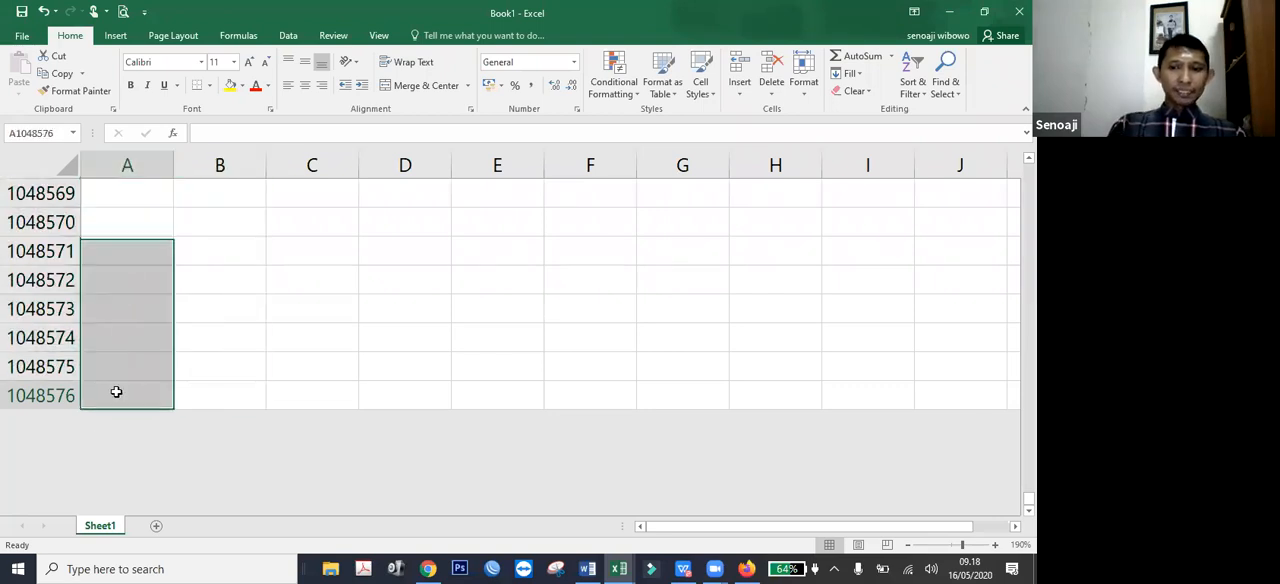
Return to cell A1 and move along row 1, past column Z, to cell AB1.
{"action": "key", "text": "ctrl+Home"}
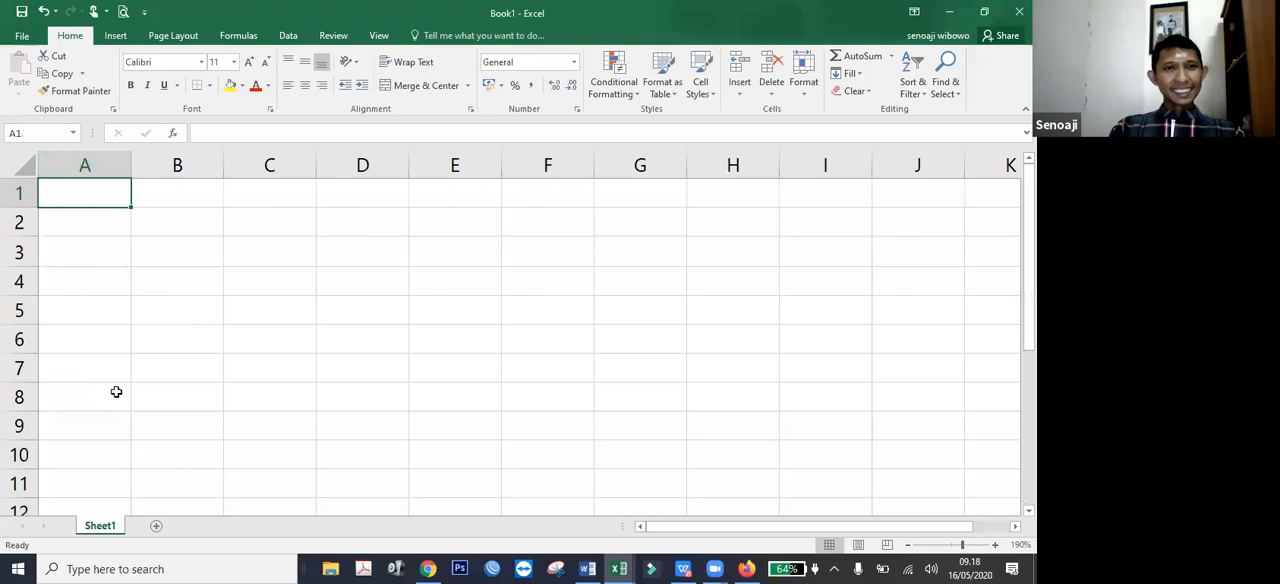
{"action": "key", "text": "Right"}
{"action": "key", "text": "Right"}
{"action": "key", "text": "Right"}
{"action": "key", "text": "Right"}
{"action": "key", "text": "Right"}
{"action": "key", "text": "Right"}
{"action": "key", "text": "Right"}
{"action": "key", "text": "Right"}
{"action": "key", "text": "Right"}
{"action": "key", "text": "Right"}
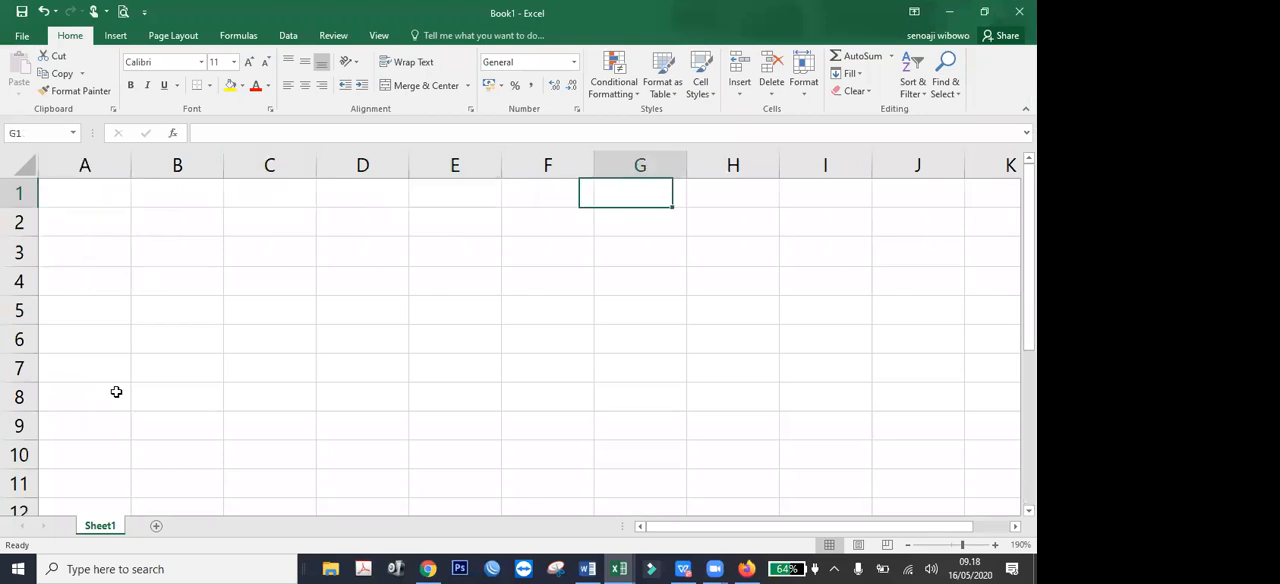
{"action": "key", "text": "Right"}
{"action": "key", "text": "Right"}
{"action": "key", "text": "Right"}
{"action": "key", "text": "Right"}
{"action": "key", "text": "Right"}
{"action": "key", "text": "Right"}
{"action": "key", "text": "Right"}
{"action": "key", "text": "Right"}
{"action": "key", "text": "Right"}
{"action": "key", "text": "Right"}
{"action": "key", "text": "Right"}
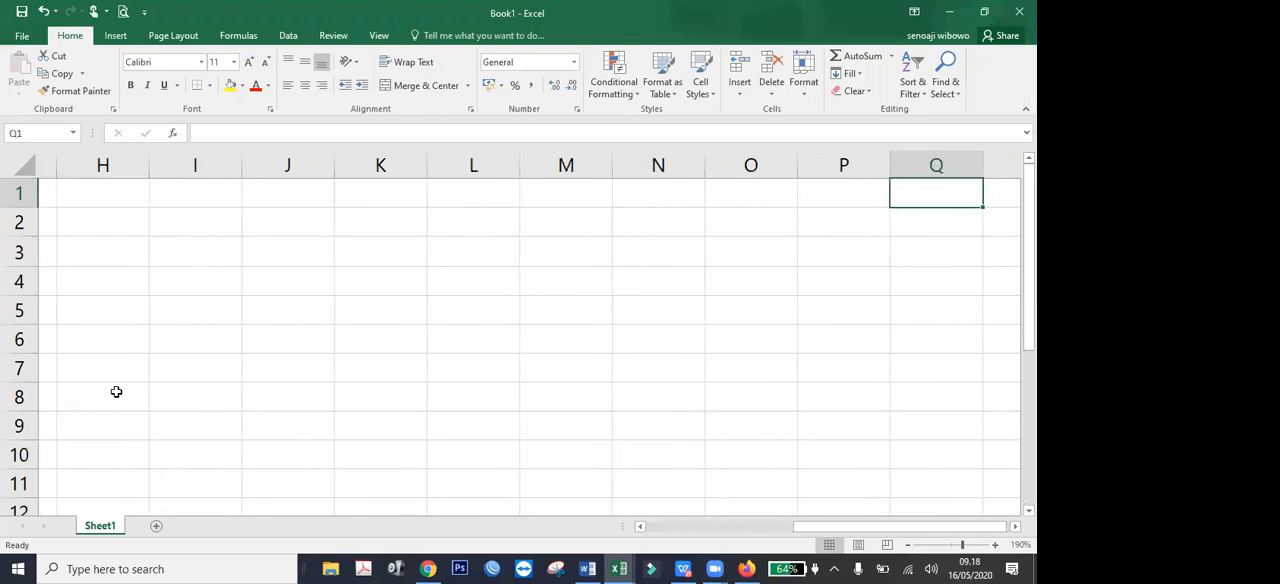
{"action": "key", "text": "Right"}
{"action": "key", "text": "Right"}
{"action": "key", "text": "Right"}
{"action": "key", "text": "Right"}
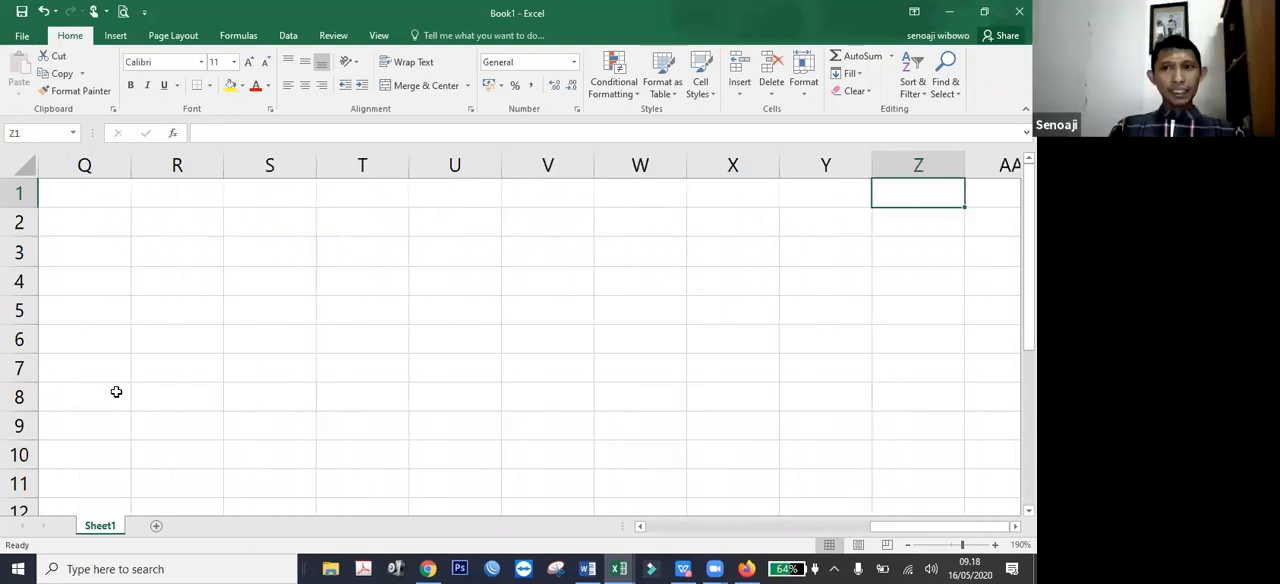
{"action": "key", "text": "Right"}
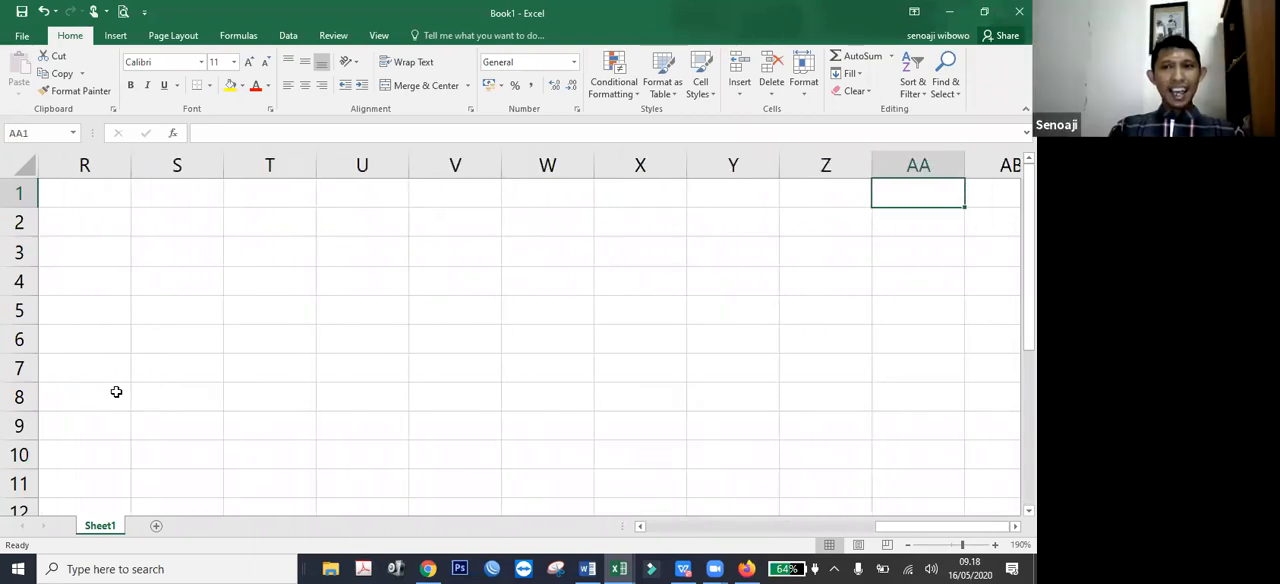
{"action": "key", "text": "Right"}
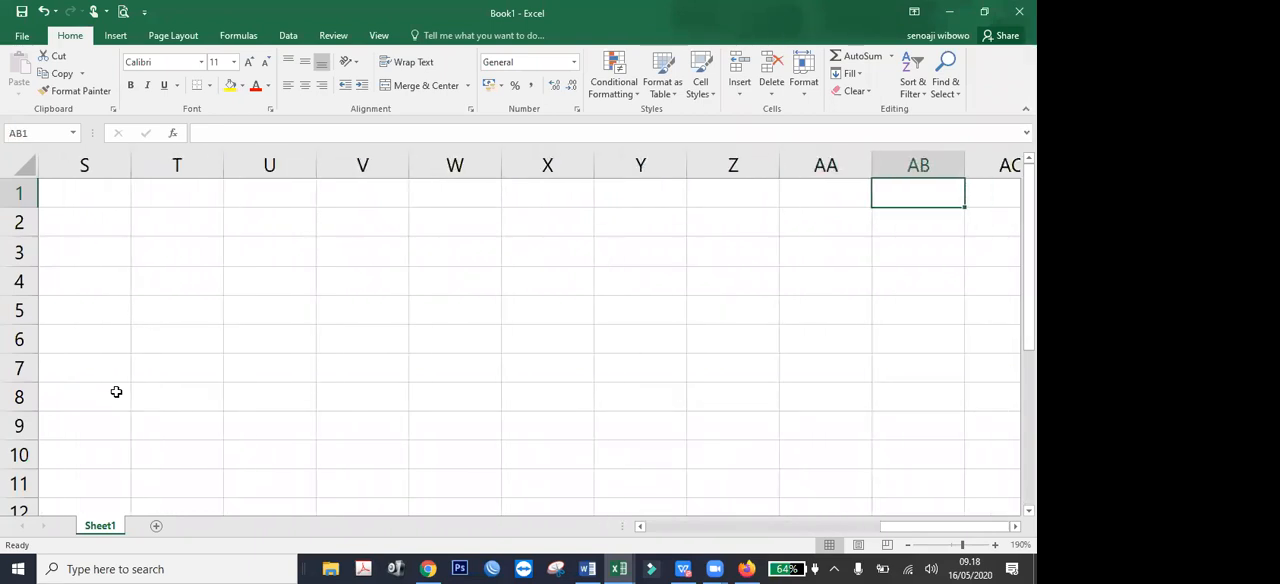
Jump to the last column of the sheet and select the whole column XFD.
{"action": "key", "text": "ctrl+Right"}
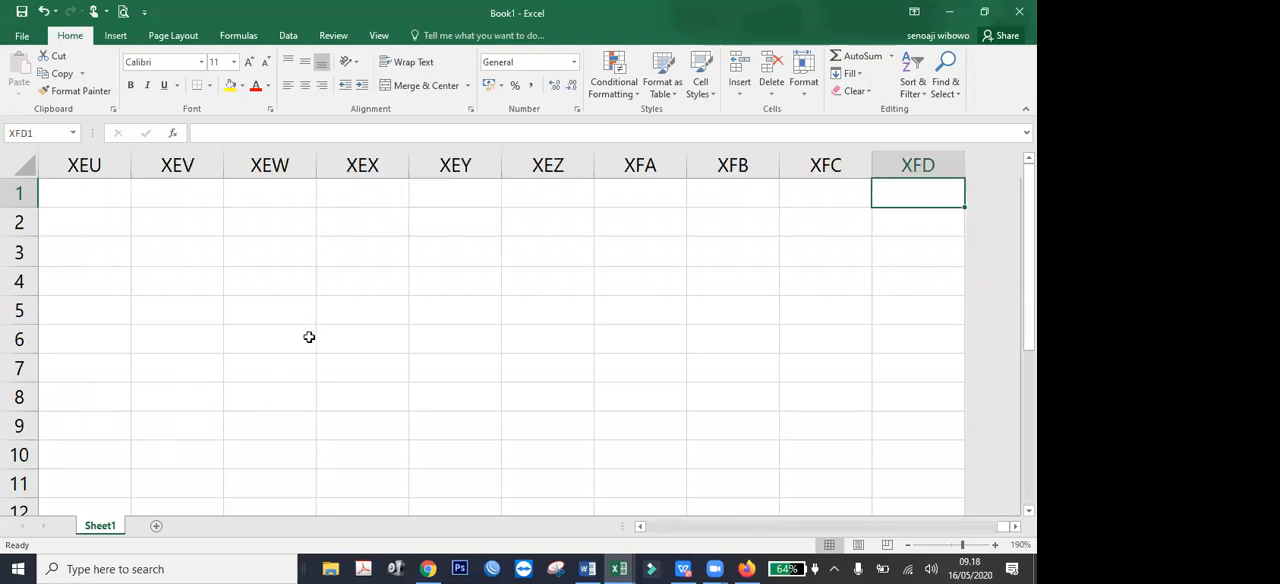
{"action": "left_click", "coordinate": [921, 168]}
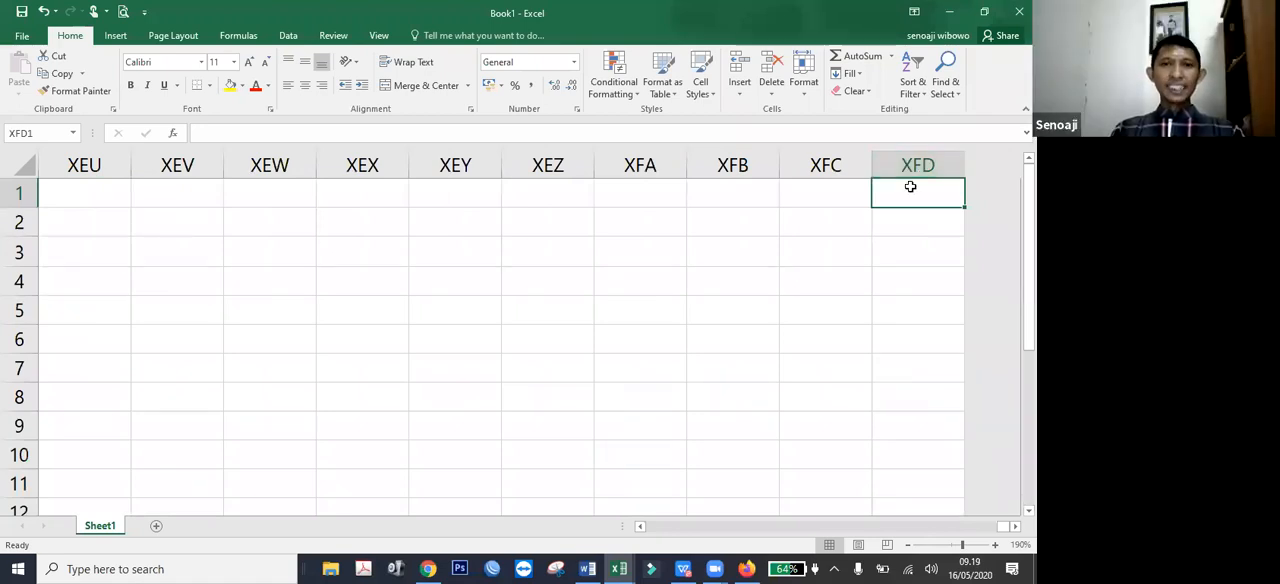
{"action": "left_click", "coordinate": [917, 165]}
{"action": "left_click", "coordinate": [932, 282]}
{"action": "left_click", "coordinate": [932, 166]}
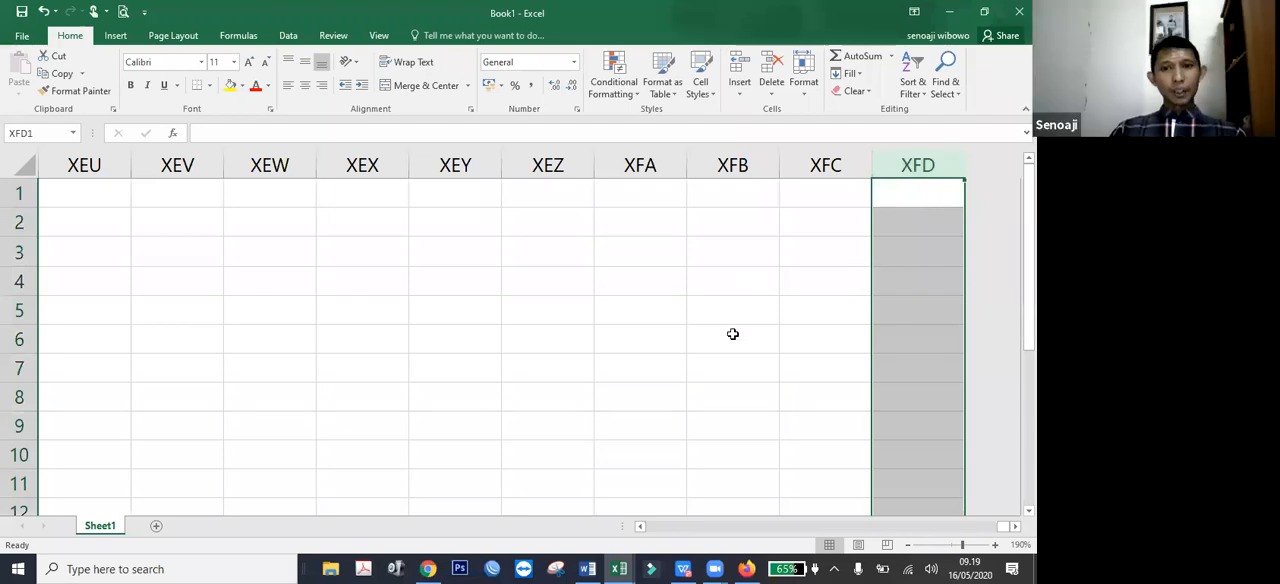
Select cell XFD1, jump repeatedly between the start and the far ends of the sheet, and finish in cell A1.
{"action": "left_click", "coordinate": [563, 343]}
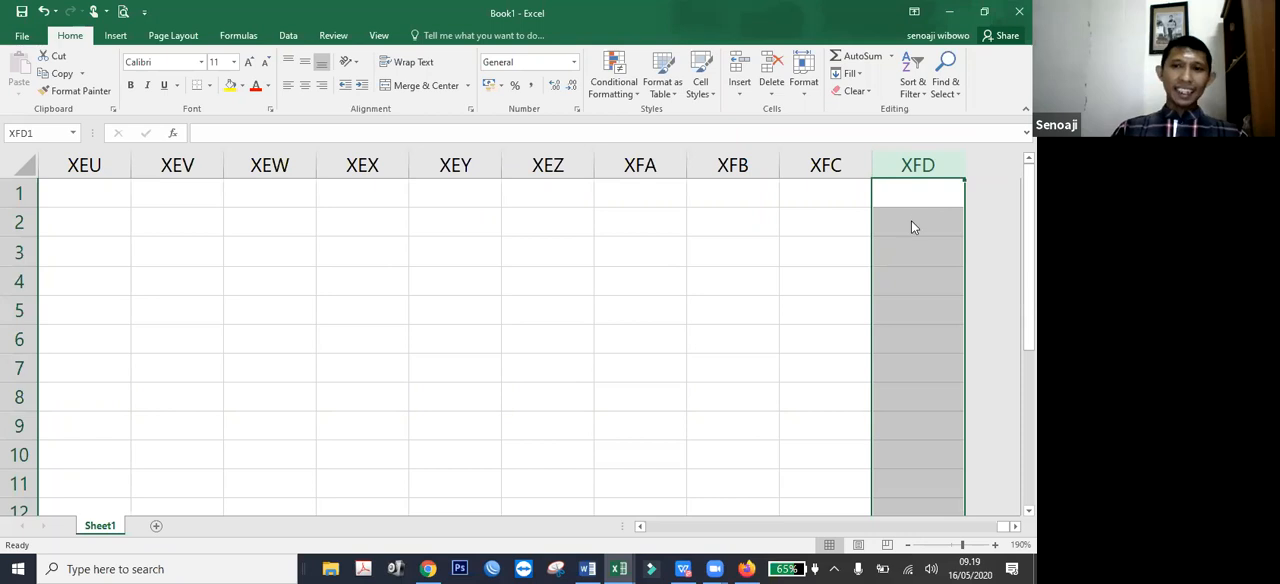
{"action": "left_click", "coordinate": [954, 193]}
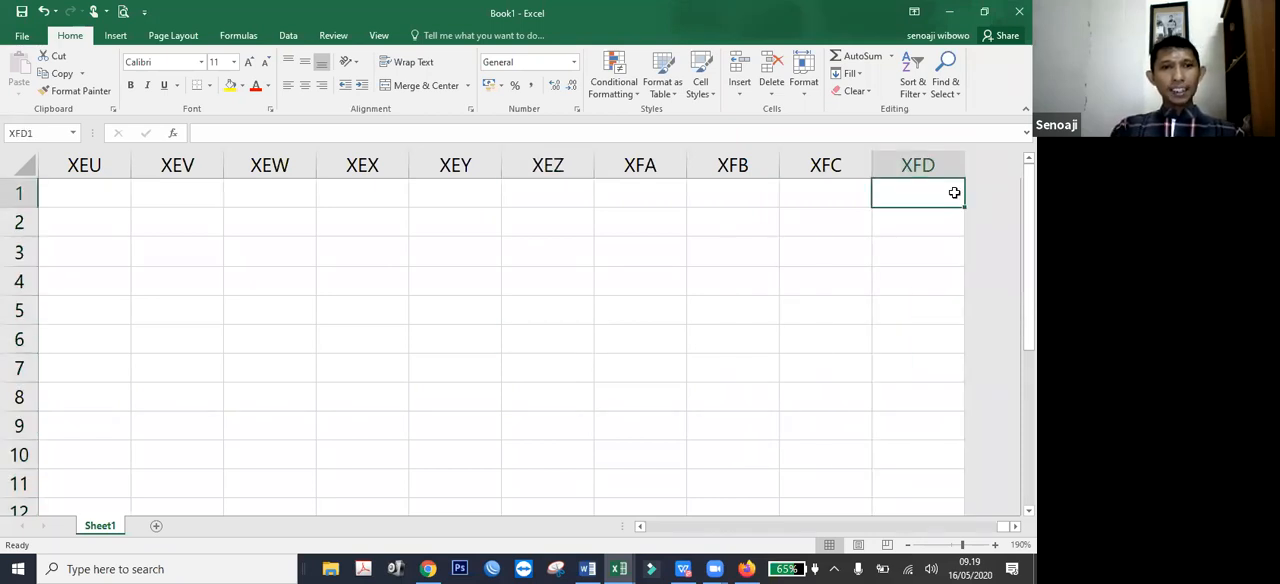
{"action": "key", "text": "ctrl+Home"}
{"action": "key", "text": "ctrl+Right"}
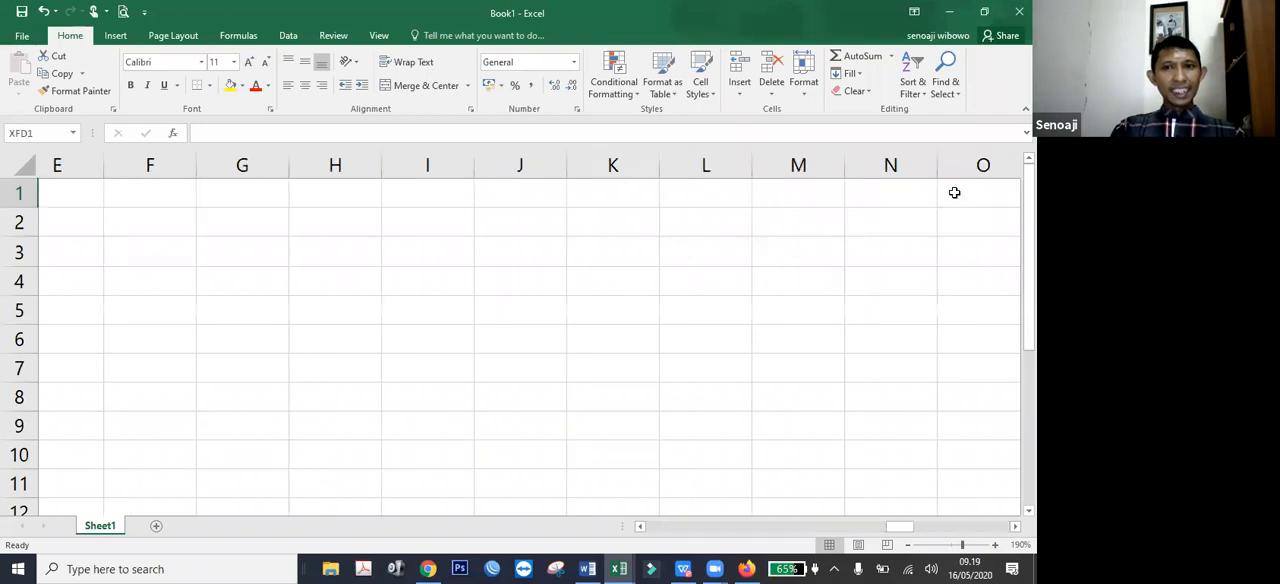
{"action": "key", "text": "ctrl+Home"}
{"action": "key", "text": "ctrl+Right"}
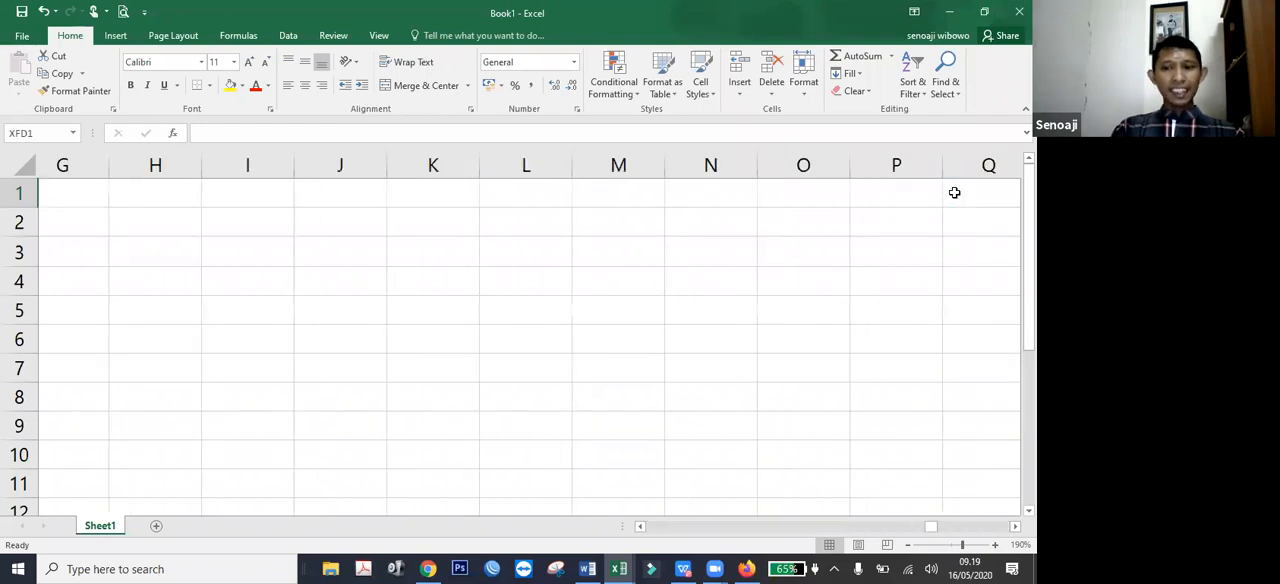
{"action": "key", "text": "ctrl+Home"}
{"action": "key", "text": "ctrl+Down"}
{"action": "key", "text": "ctrl+Home"}
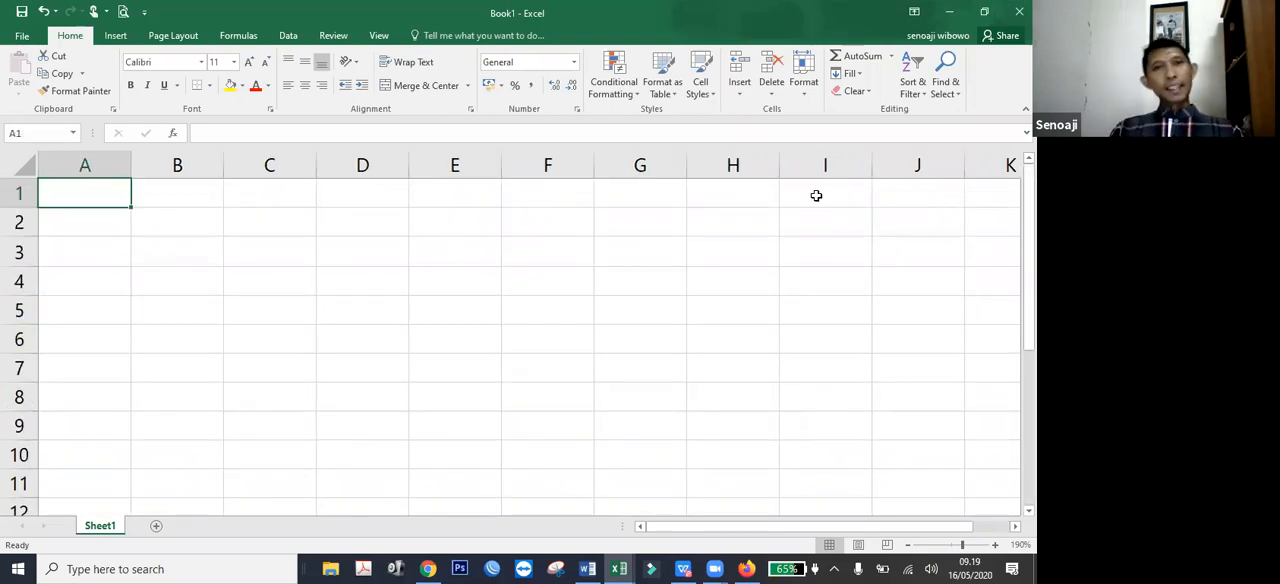
View the workbook's Info page twice, returning to the worksheet each time.
{"action": "left_click", "coordinate": [22, 37]}
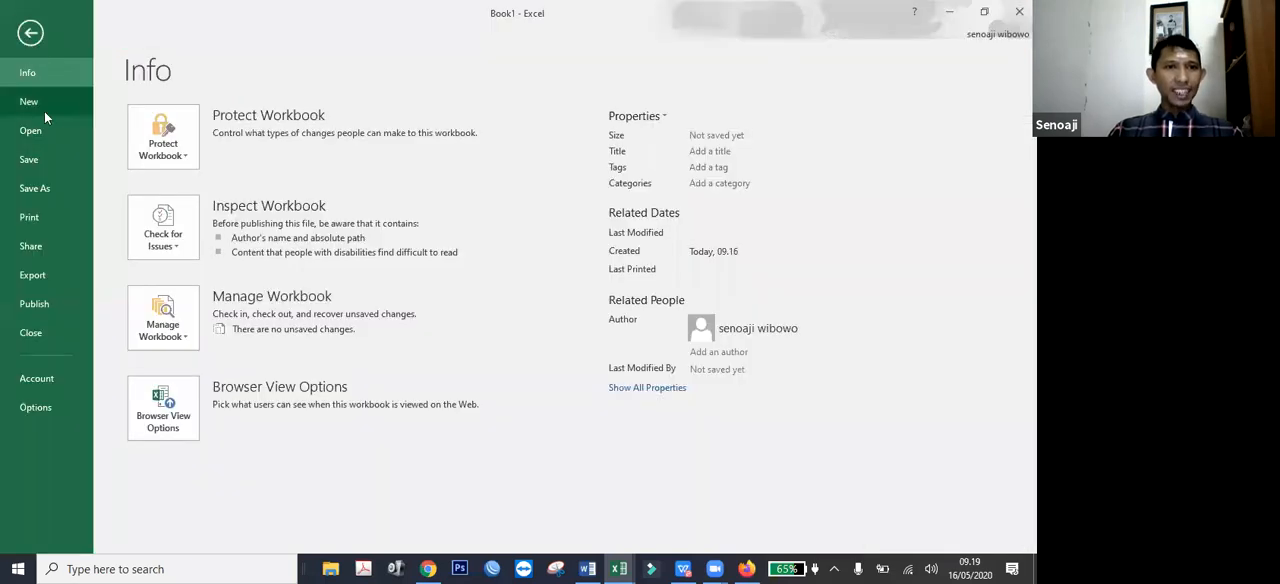
{"action": "left_click", "coordinate": [30, 36]}
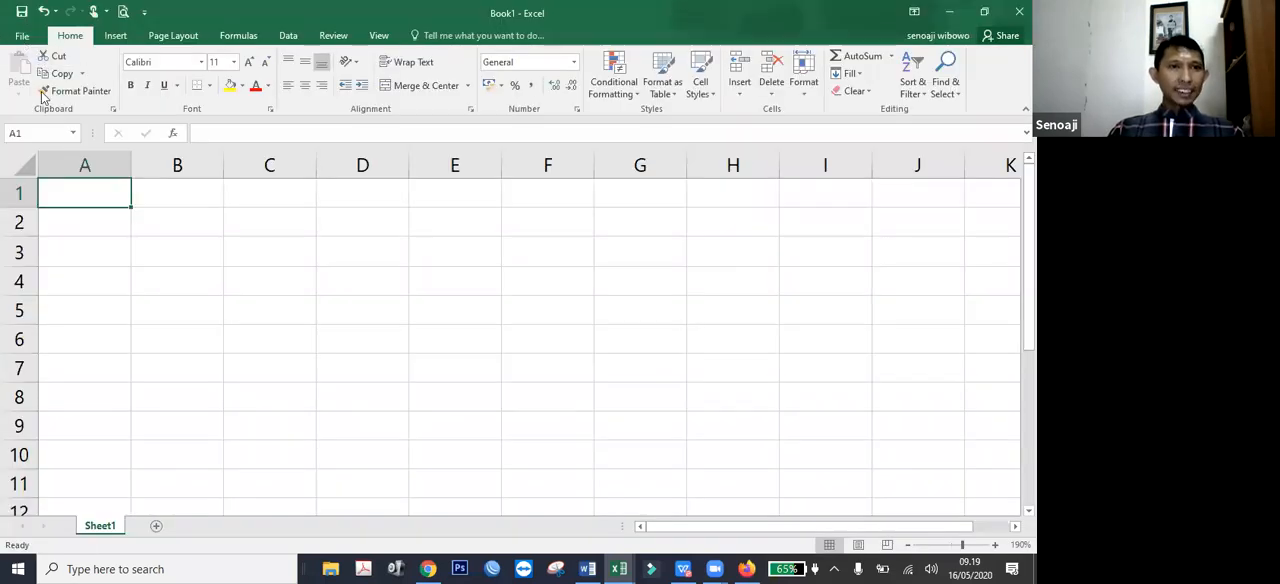
{"action": "left_click", "coordinate": [24, 39]}
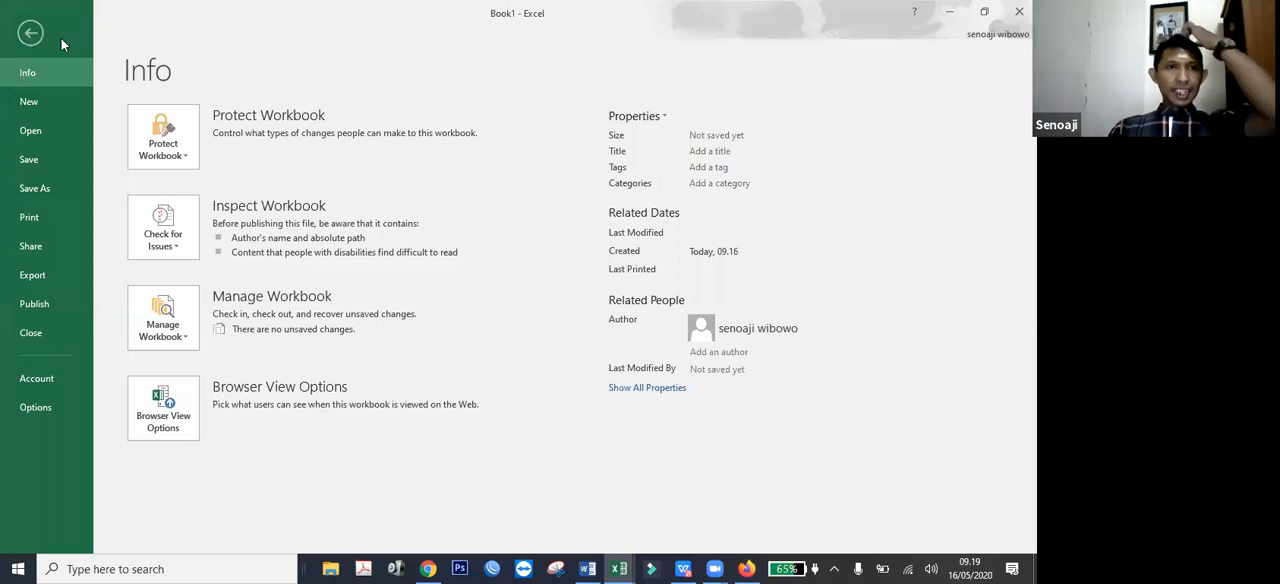
{"action": "key", "text": "Escape"}
Look over the Insert, Page Layout, Data, Review and View commands, and return to the Home commands.
{"action": "left_click", "coordinate": [113, 37]}
{"action": "left_click", "coordinate": [176, 37]}
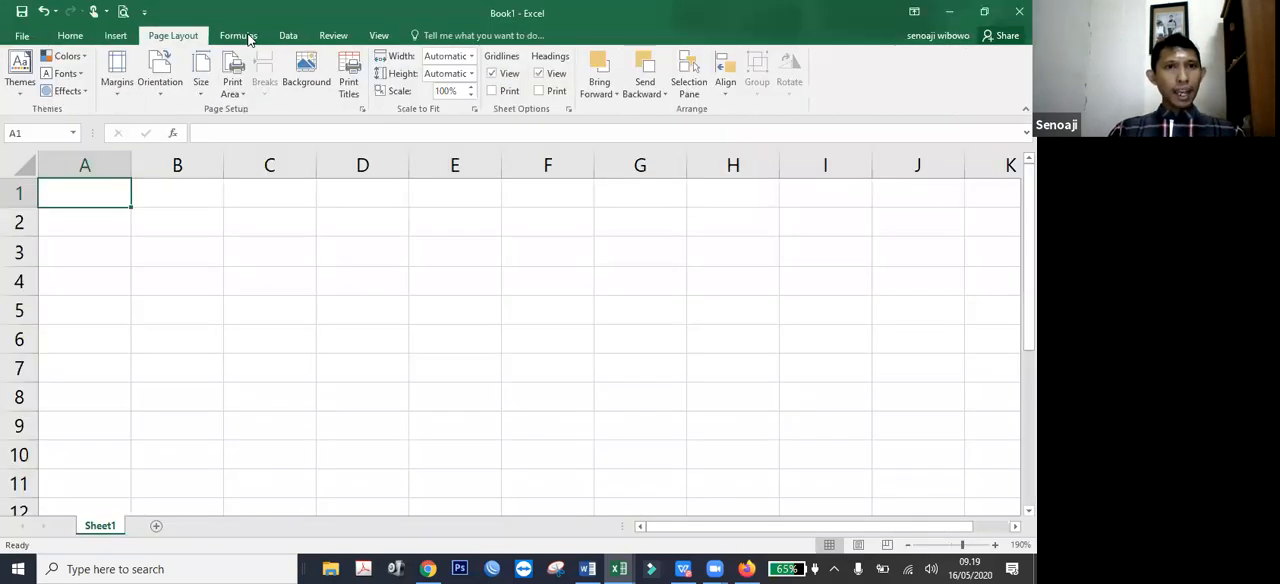
{"action": "left_click", "coordinate": [290, 38]}
{"action": "left_click", "coordinate": [336, 38]}
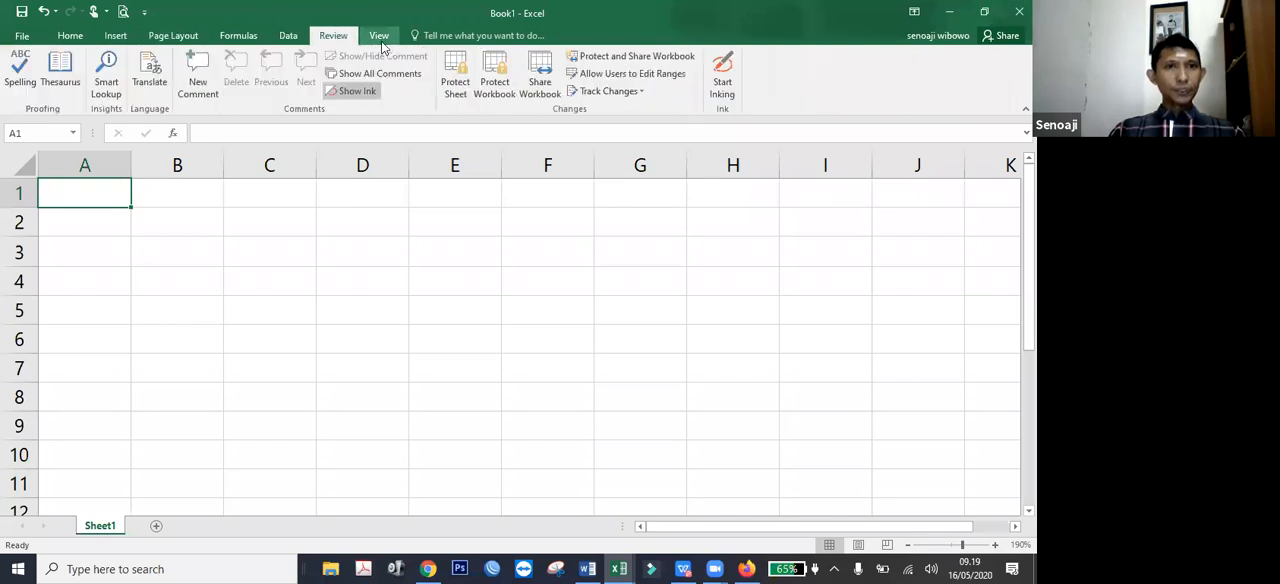
{"action": "left_click", "coordinate": [380, 38]}
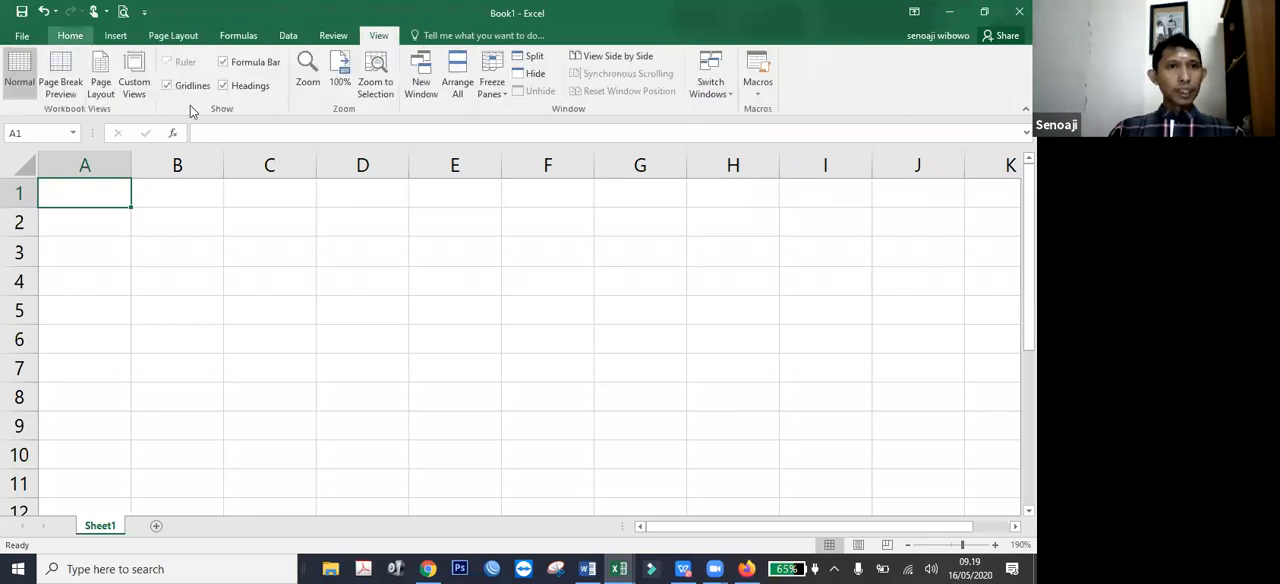
{"action": "left_click", "coordinate": [70, 36]}
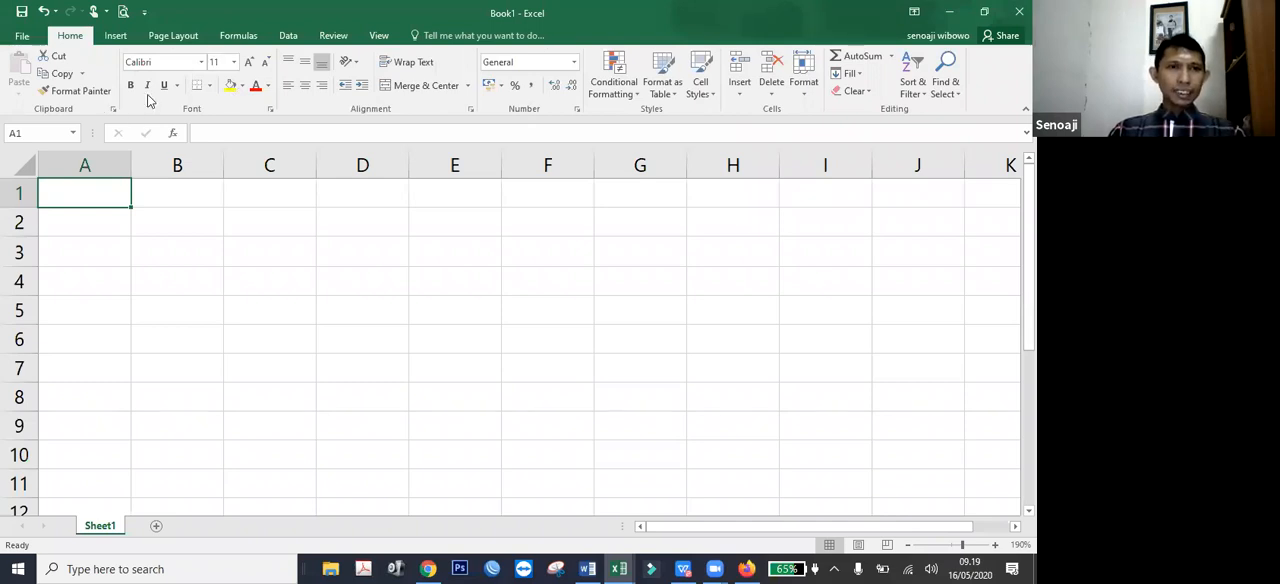
Examine the available fonts and border options, and centre the content of cell A1 horizontally.
{"action": "left_click", "coordinate": [202, 65]}
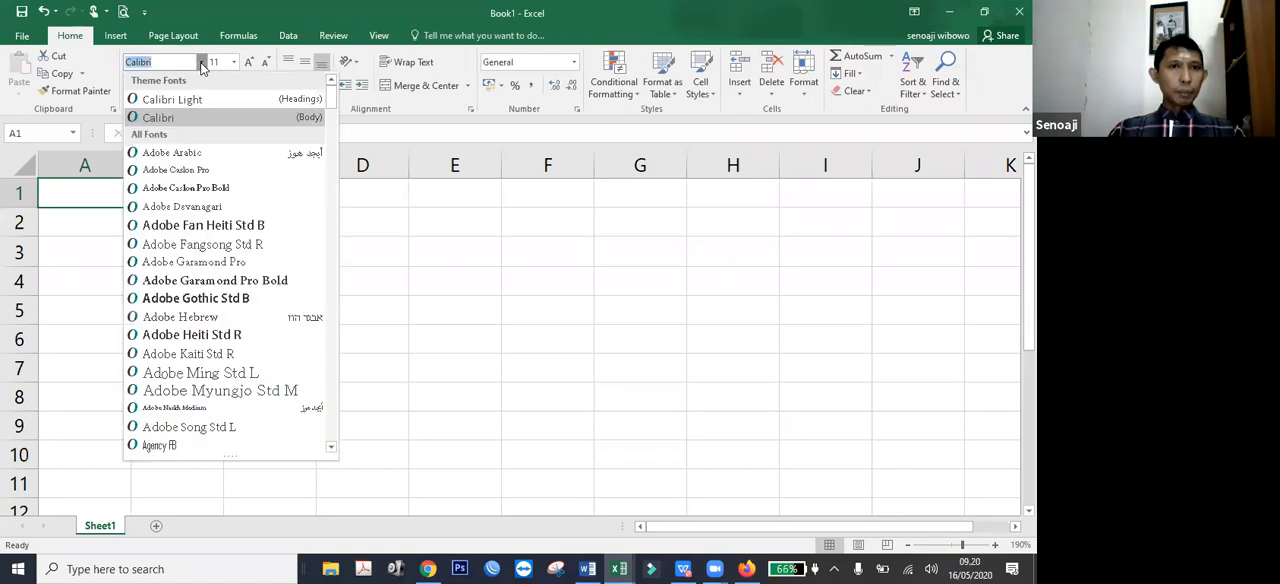
{"action": "left_click", "coordinate": [238, 70]}
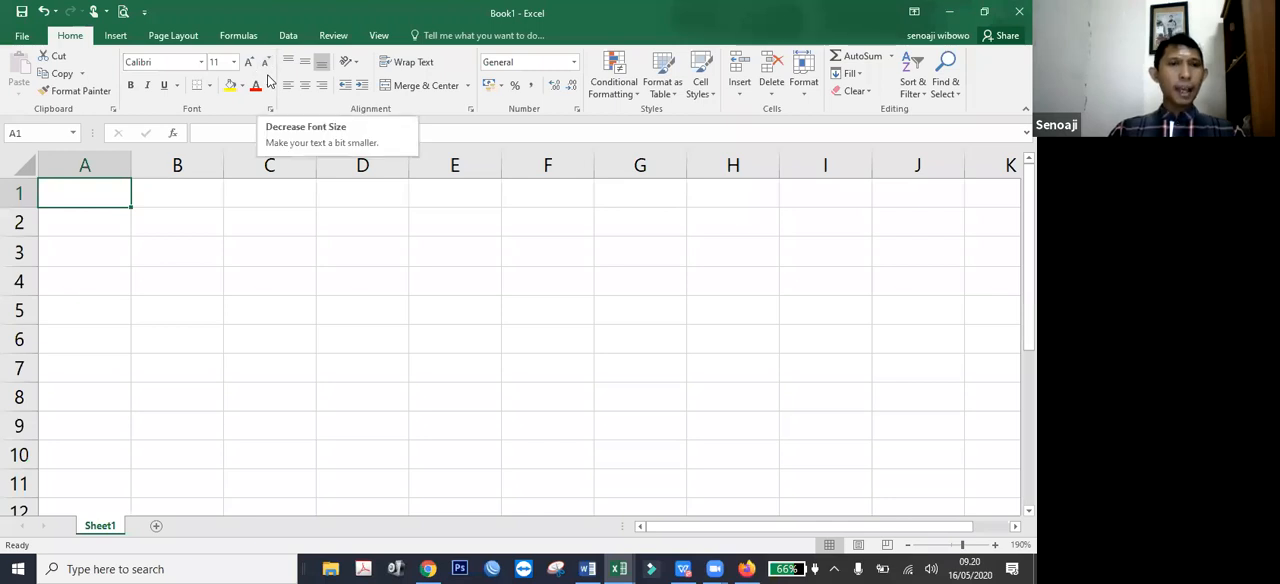
{"action": "left_click", "coordinate": [130, 86]}
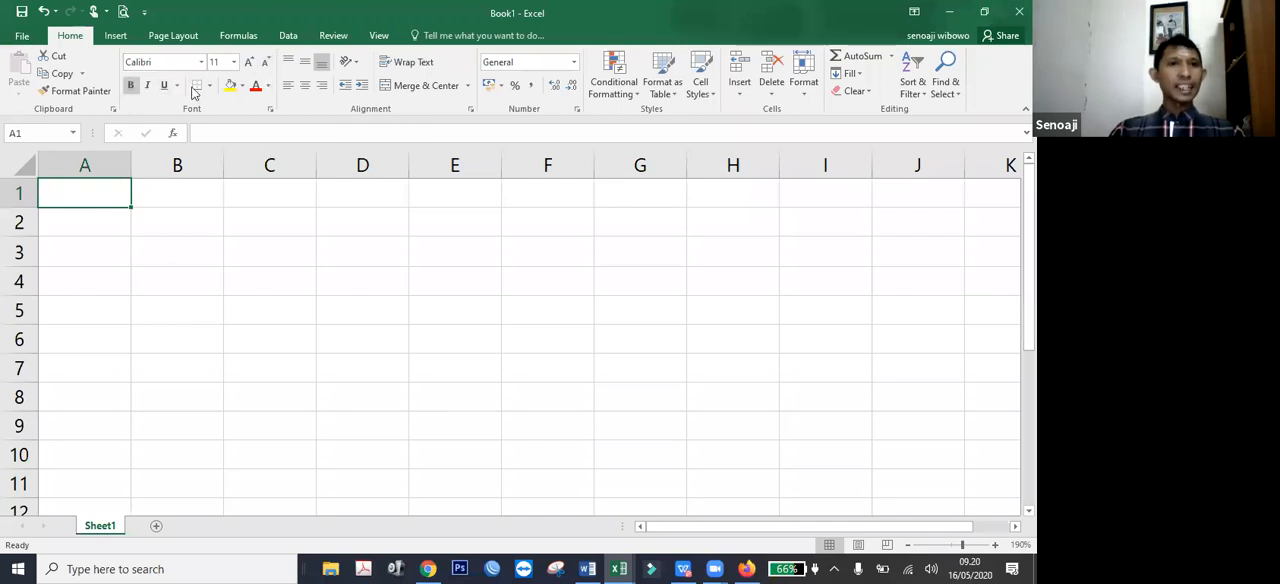
{"action": "left_click", "coordinate": [210, 88]}
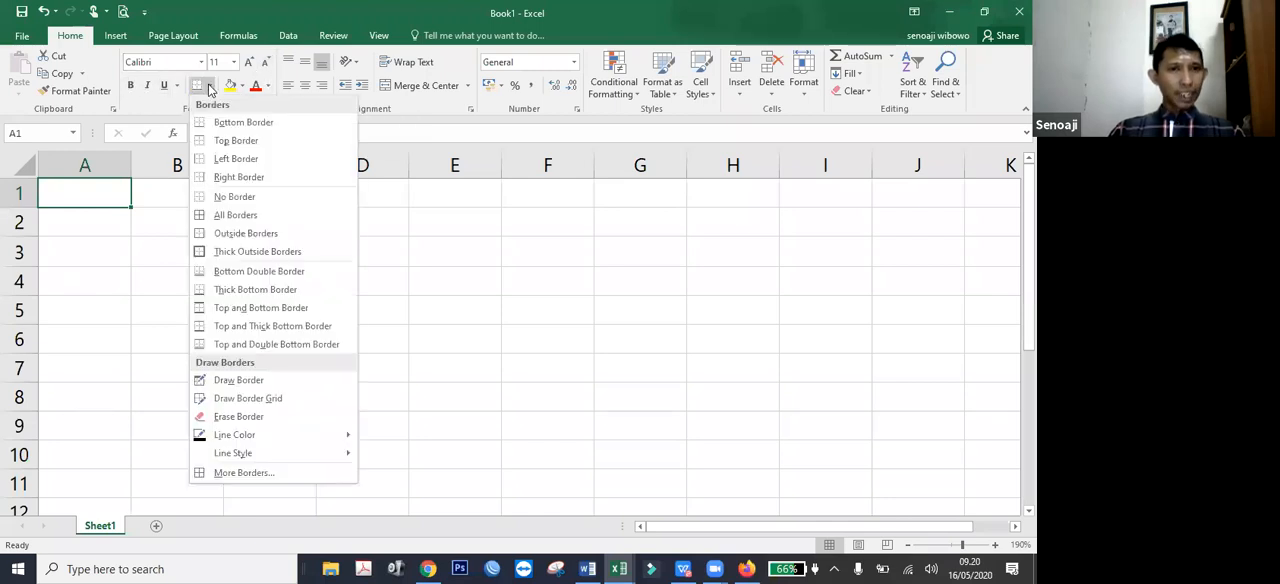
{"action": "left_click", "coordinate": [290, 70]}
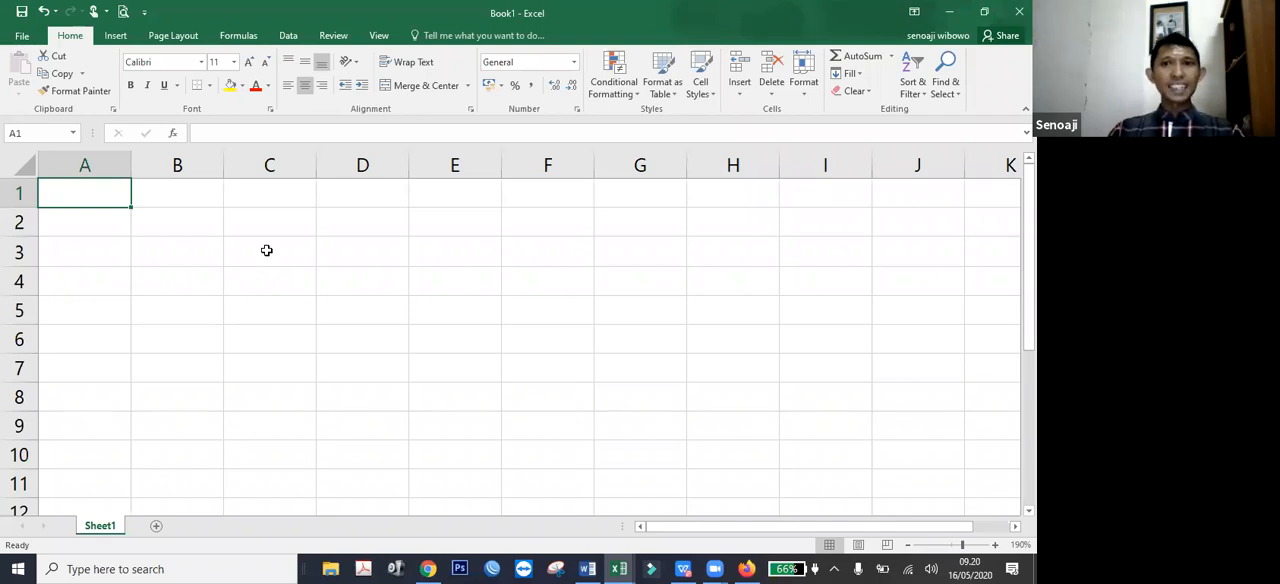
Examine the Insert, Page Layout, Formulas, Data, Review and View commands, including the AutoSum functions, and return to the Home commands.
{"action": "left_click", "coordinate": [118, 37]}
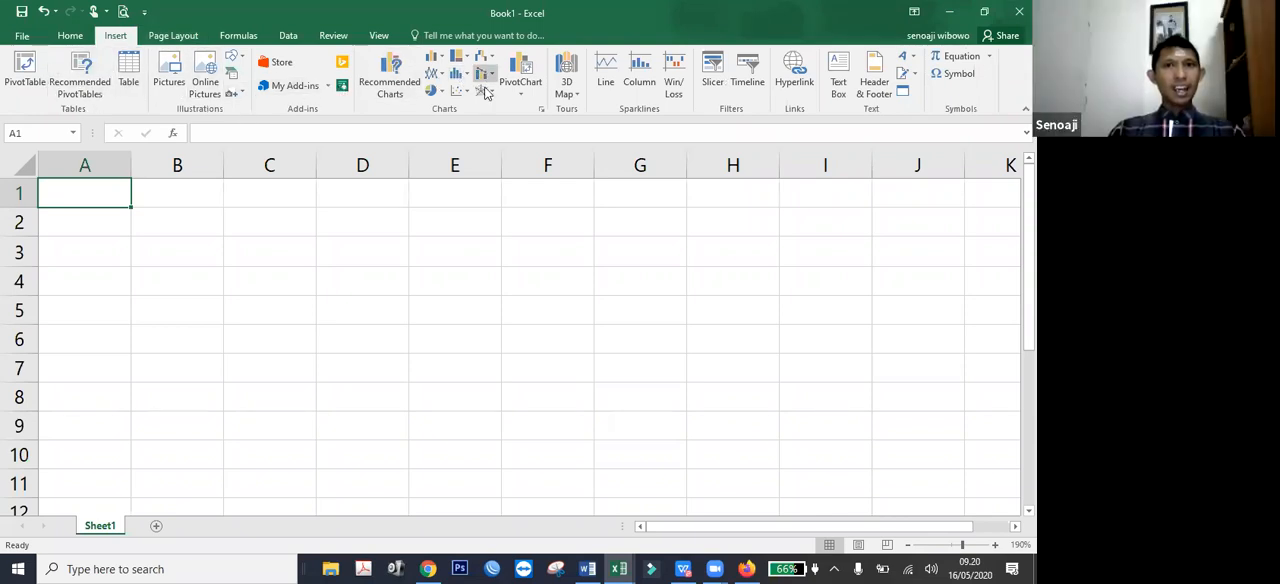
{"action": "left_click", "coordinate": [175, 36]}
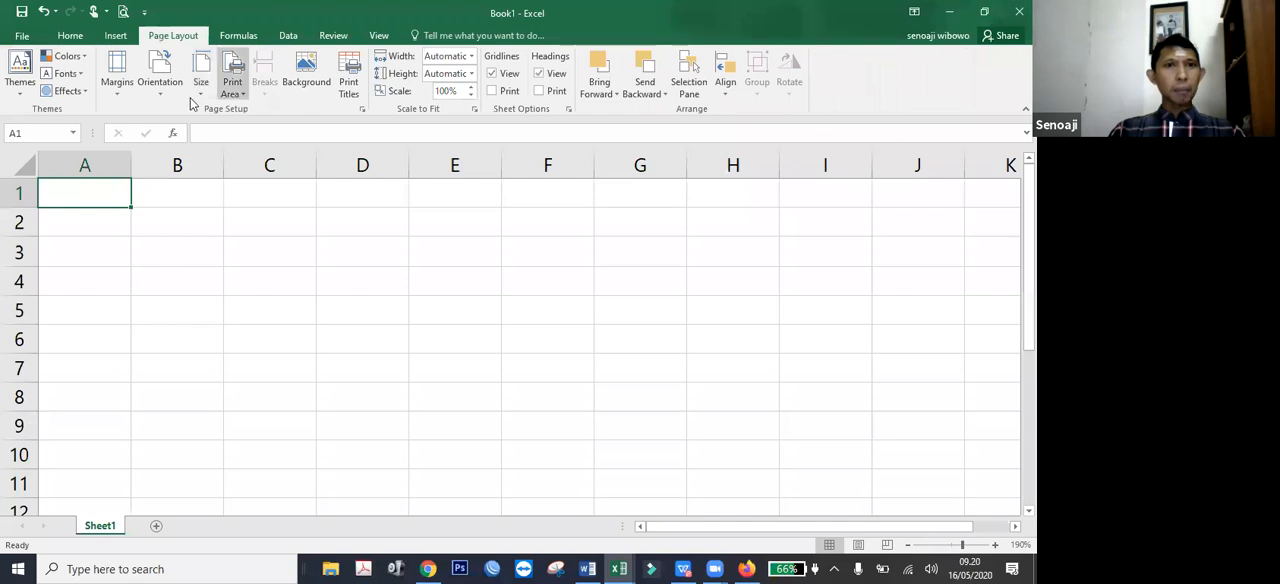
{"action": "left_click", "coordinate": [238, 36]}
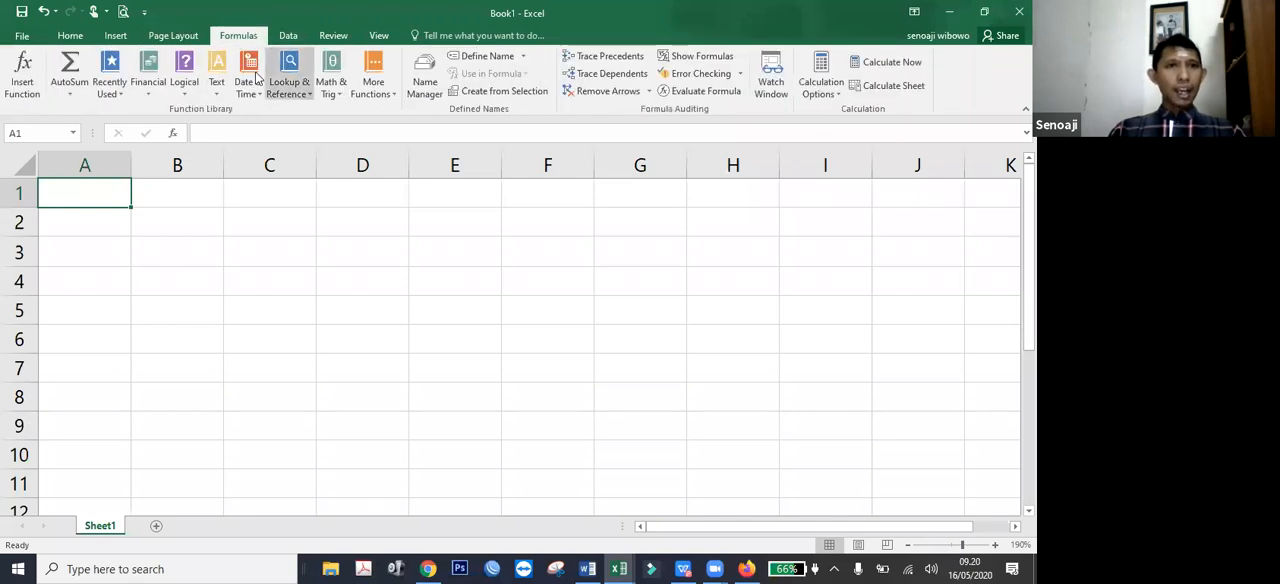
{"action": "left_click", "coordinate": [70, 94]}
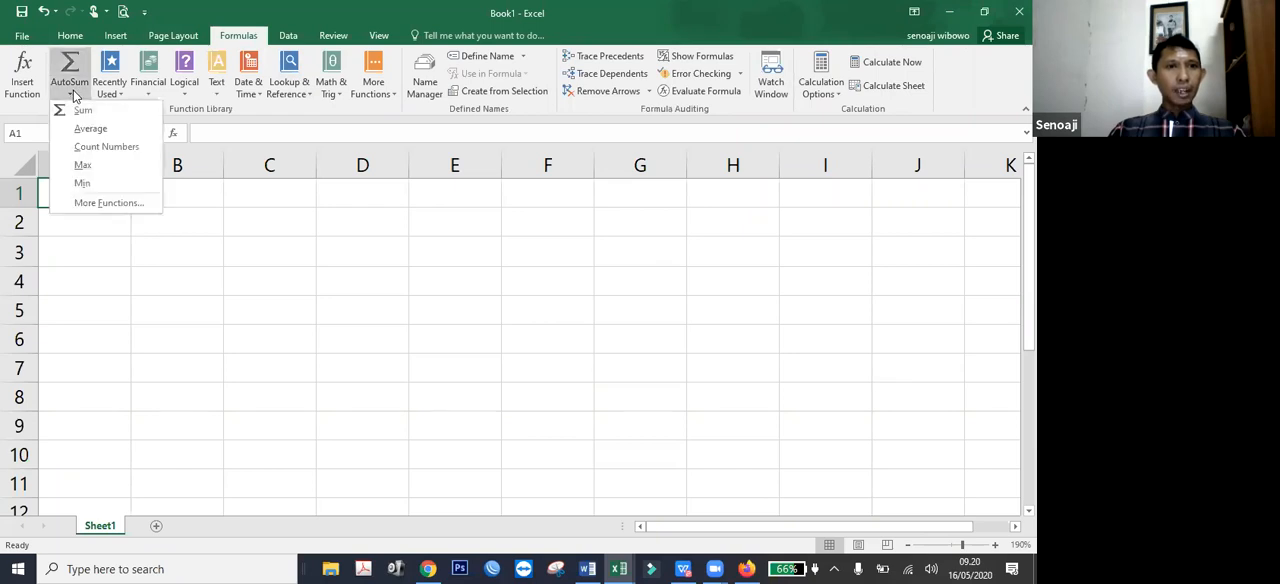
{"action": "left_click", "coordinate": [303, 40]}
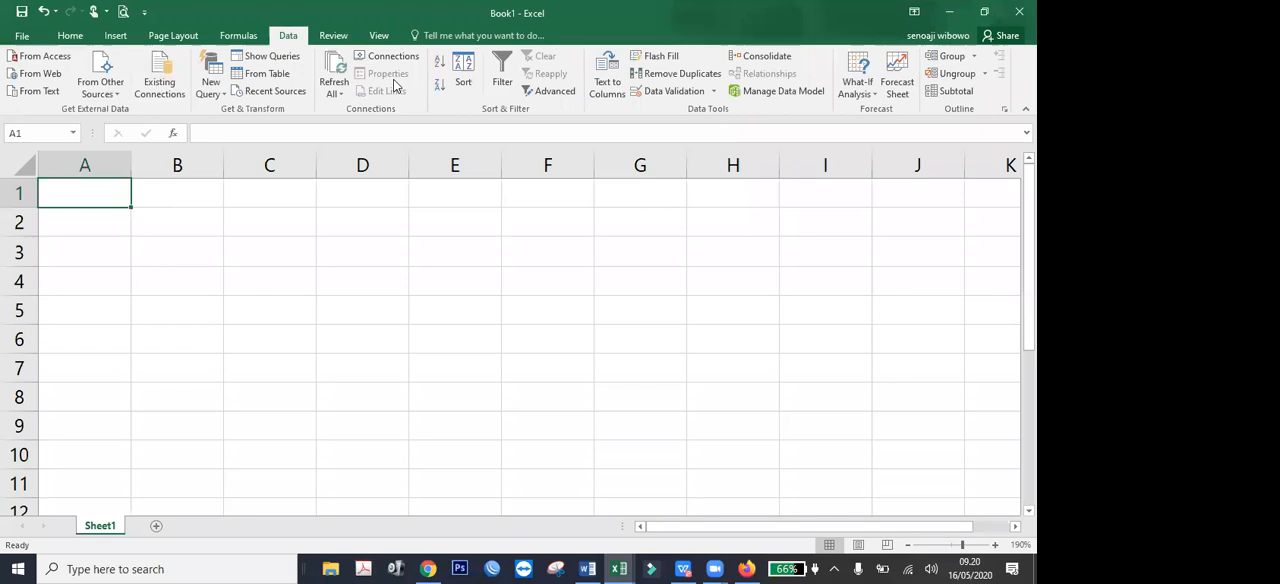
{"action": "left_click", "coordinate": [333, 36]}
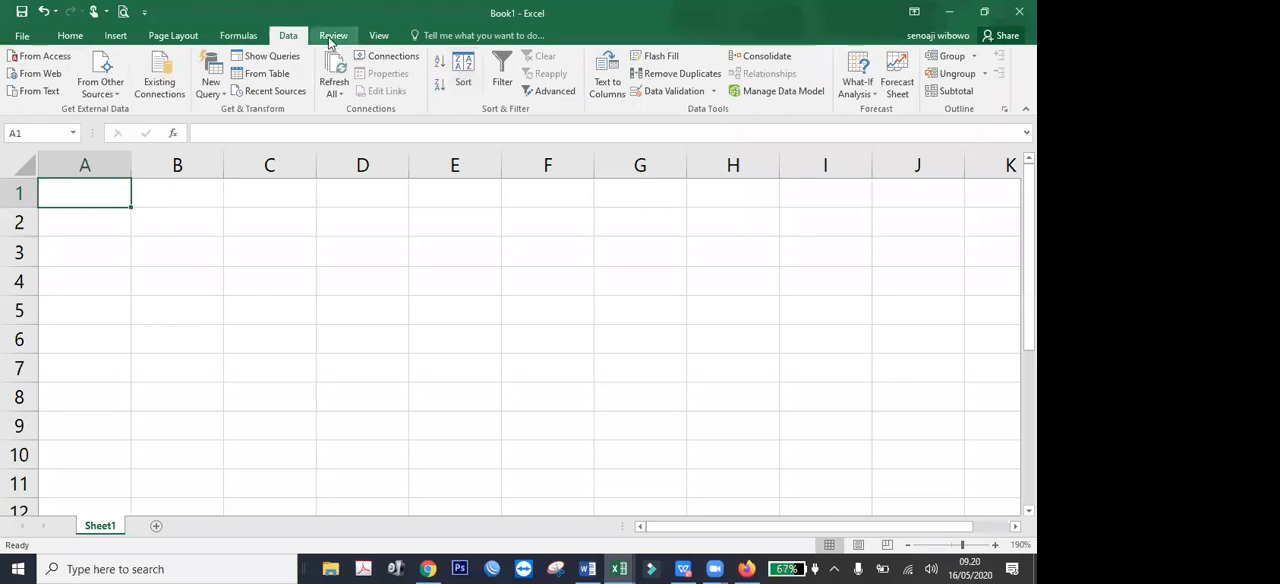
{"action": "left_click", "coordinate": [380, 38]}
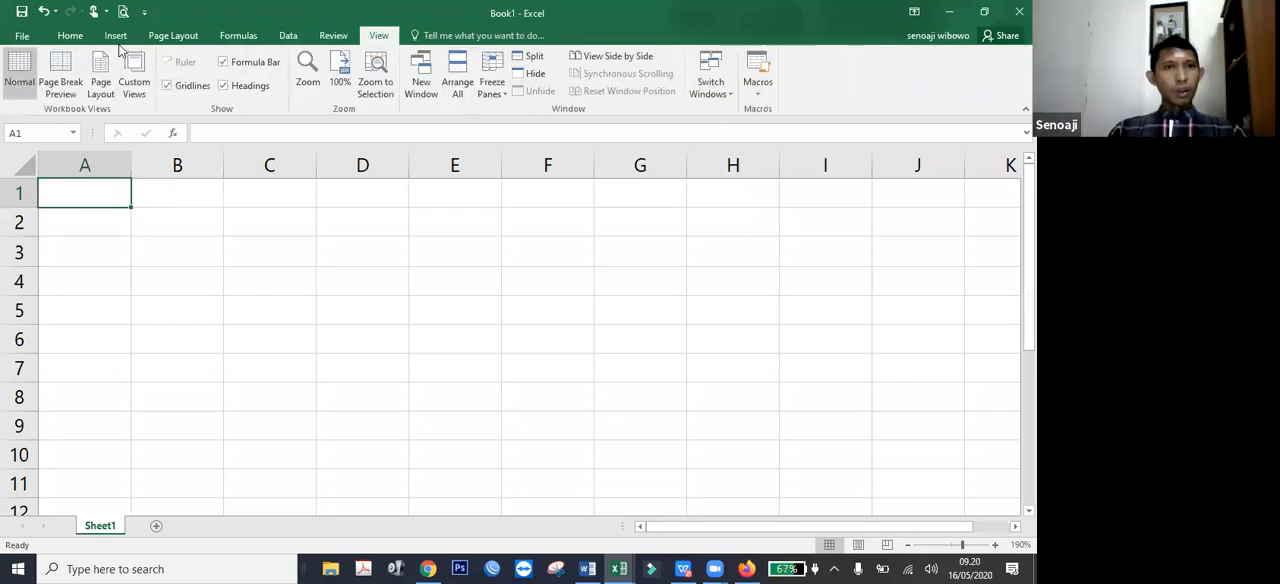
{"action": "left_click", "coordinate": [68, 40]}
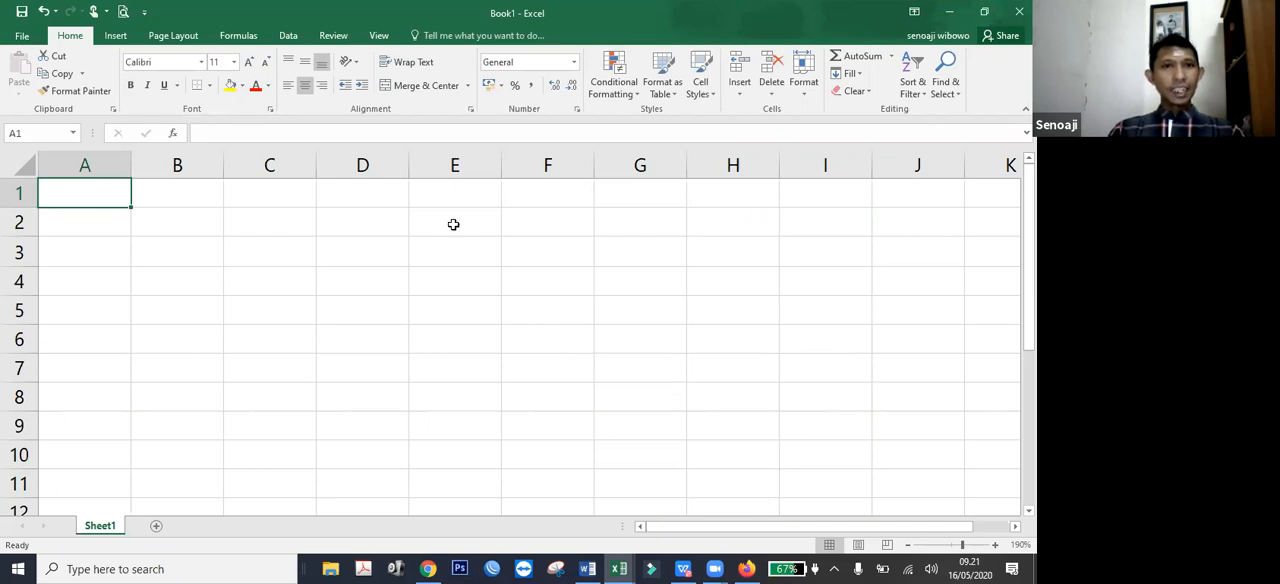
Select individual cells across the sheet, including A3, F5, A1 and B1, finishing in cell B4.
{"action": "left_click", "coordinate": [124, 252]}
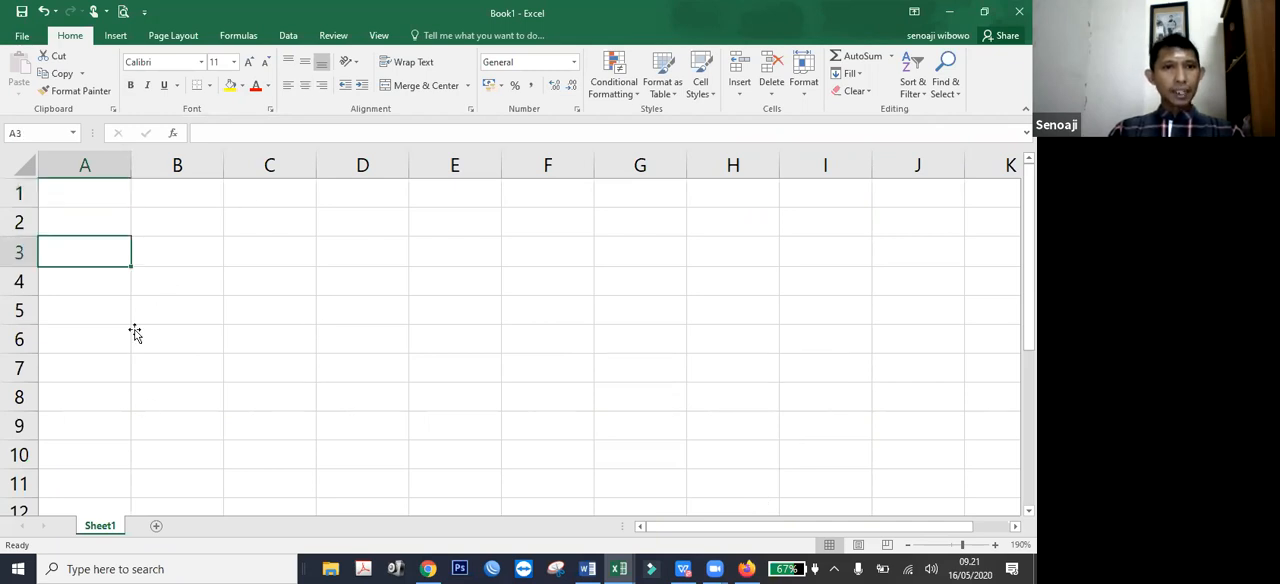
{"action": "left_click", "coordinate": [135, 333]}
{"action": "left_click", "coordinate": [547, 310]}
{"action": "left_click", "coordinate": [76, 193]}
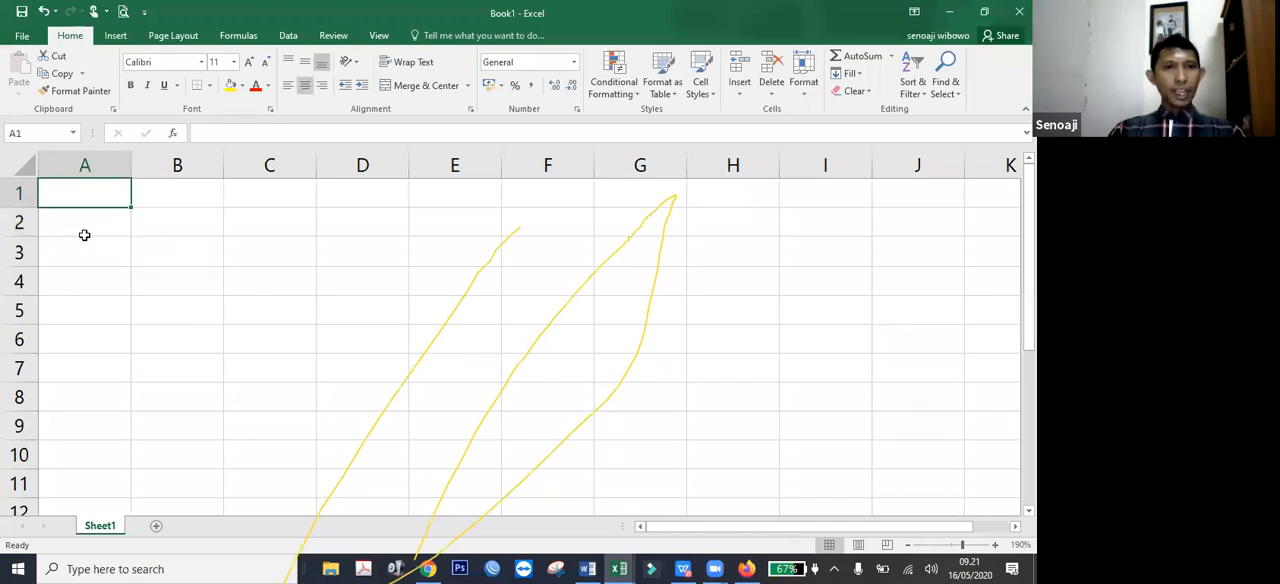
{"action": "left_click", "coordinate": [180, 198]}
{"action": "key", "text": "Left"}
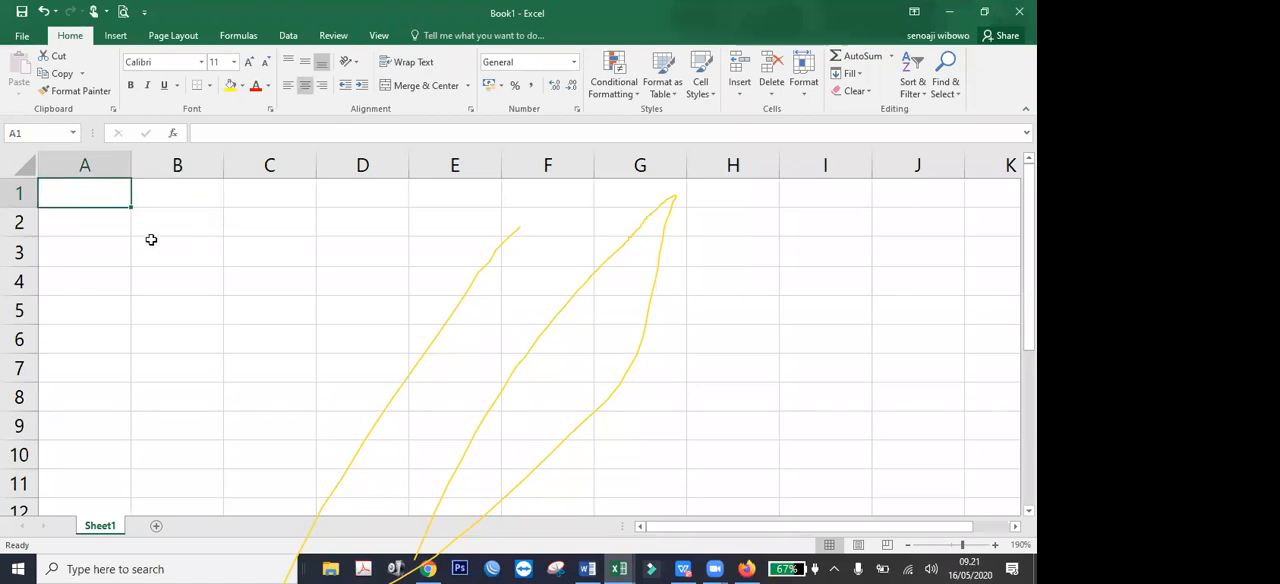
{"action": "left_click", "coordinate": [160, 291]}
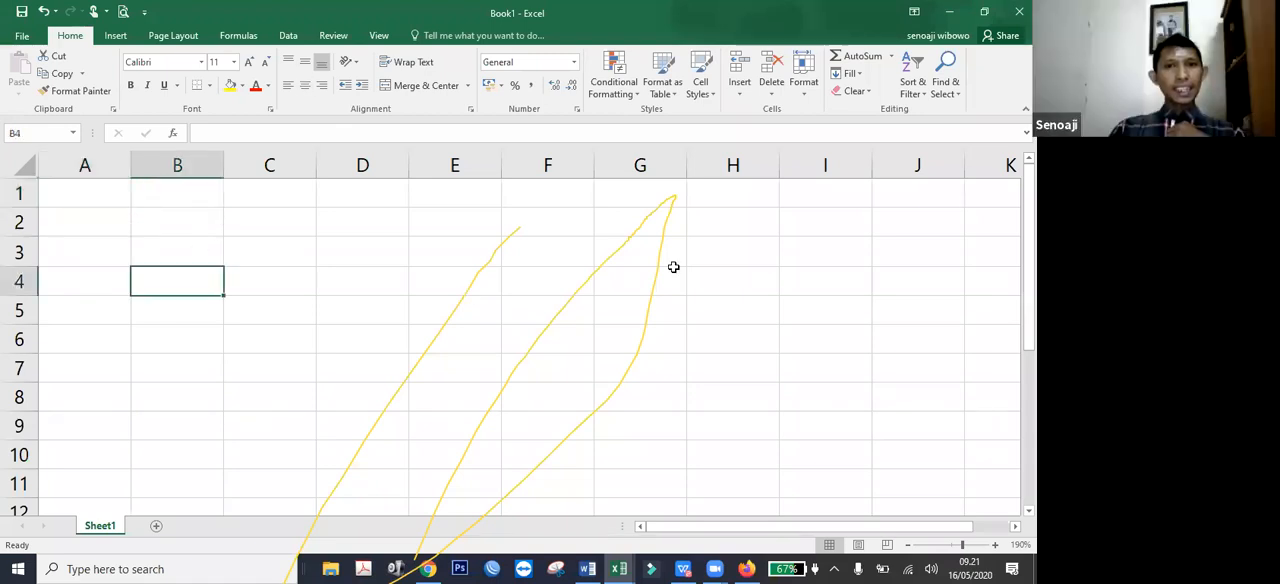
Select cell H3, highlight its cell reference, and return to cell A1.
{"action": "left_click", "coordinate": [730, 254]}
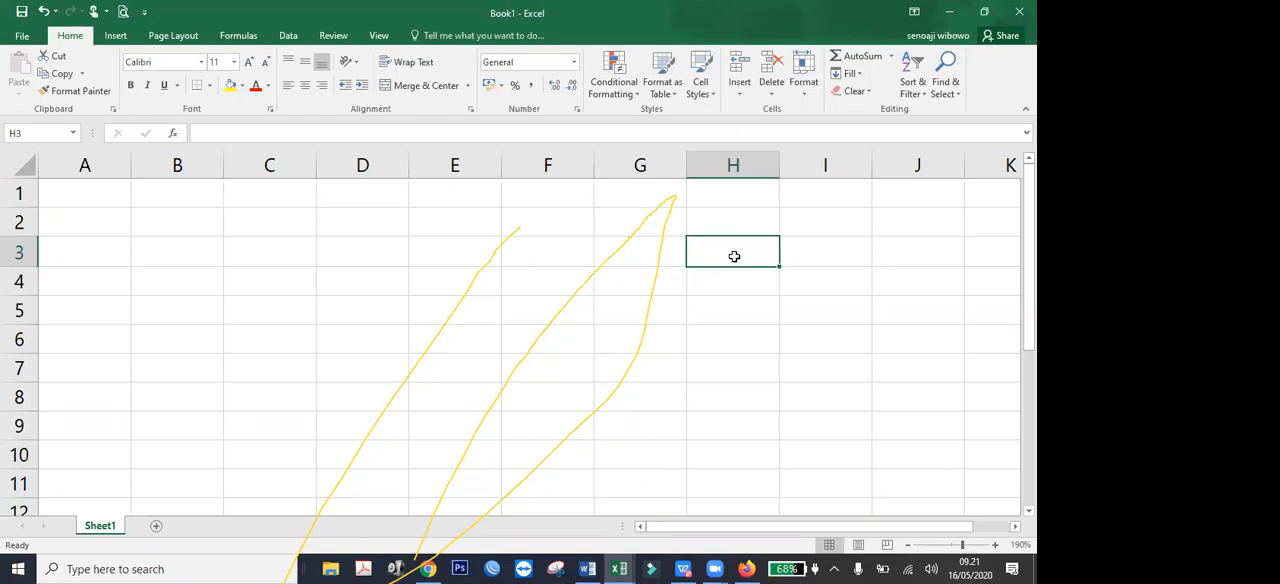
{"action": "left_click", "coordinate": [36, 131]}
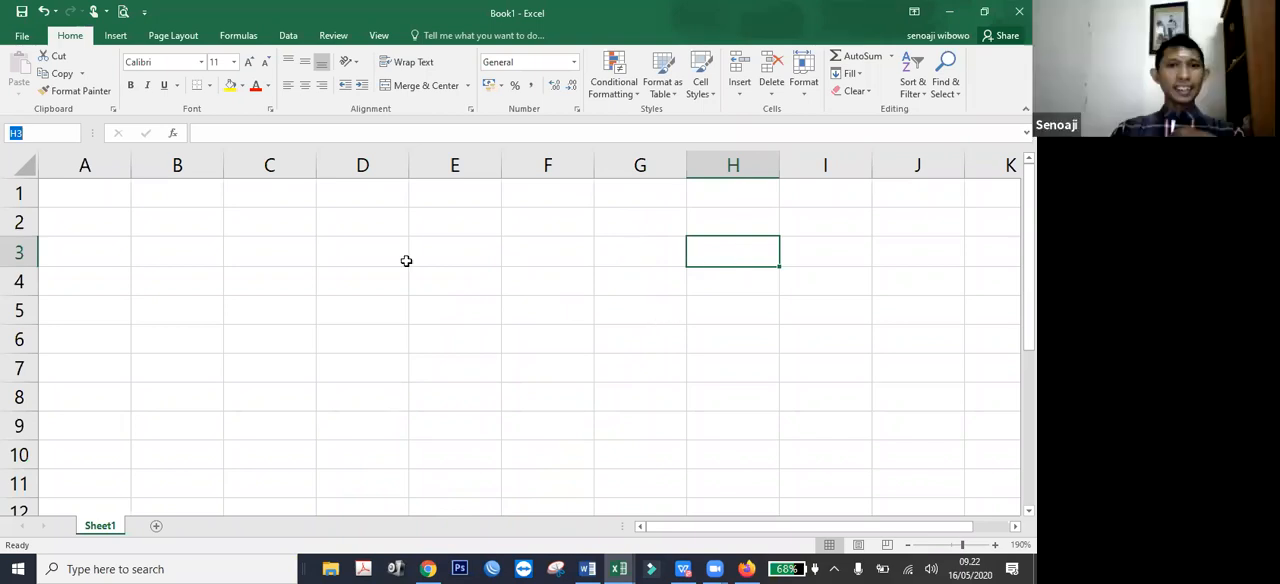
{"action": "left_click", "coordinate": [640, 252]}
{"action": "left_click", "coordinate": [406, 261]}
{"action": "left_click", "coordinate": [225, 243]}
{"action": "left_click", "coordinate": [44, 190]}
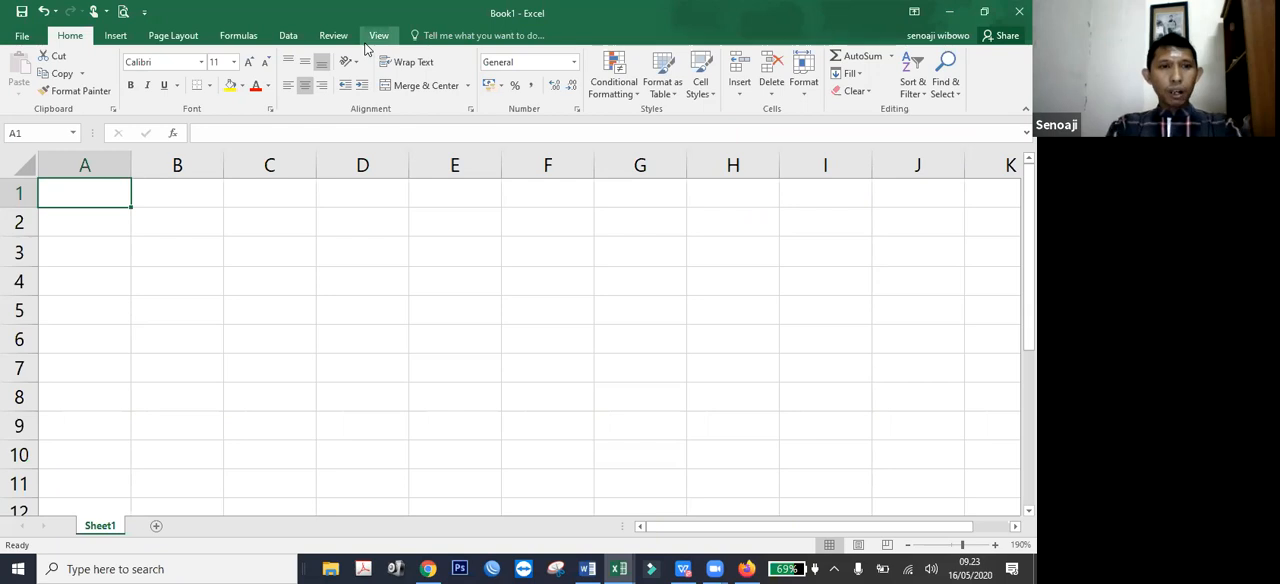
Enter the text WORKBOOK in cell A1.
{"action": "type", "text": "WORKBOOK"}
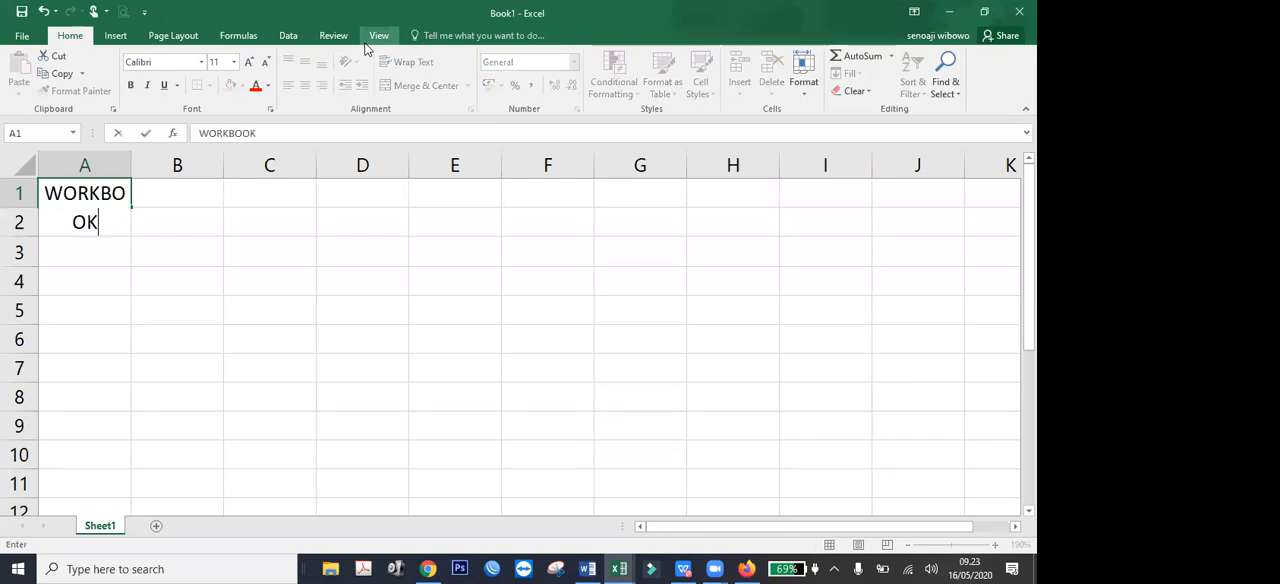
{"action": "key", "text": "Return"}
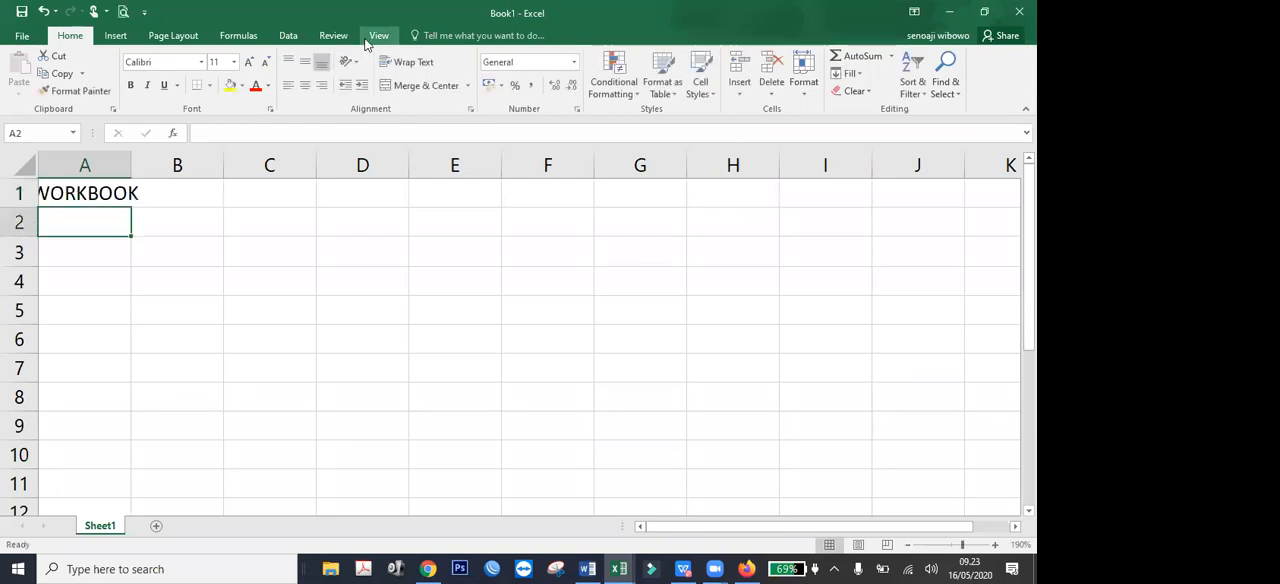
Move the WORKBOOK text from cell A1 to C2, select D6 and shift the selection up column D.
{"action": "left_click", "coordinate": [118, 204]}
{"action": "left_click_drag", "start_coordinate": [118, 204], "coordinate": [321, 352]}
{"action": "left_click", "coordinate": [321, 352]}
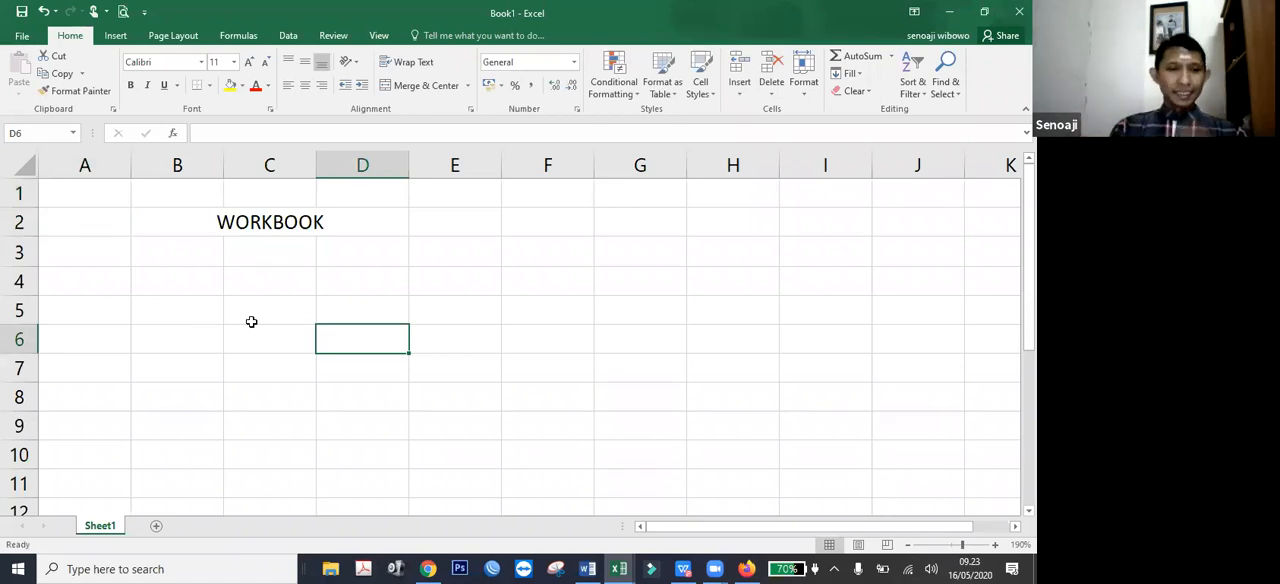
{"action": "key", "text": "Up"}
{"action": "key", "text": "Up"}
{"action": "key", "text": "Up"}
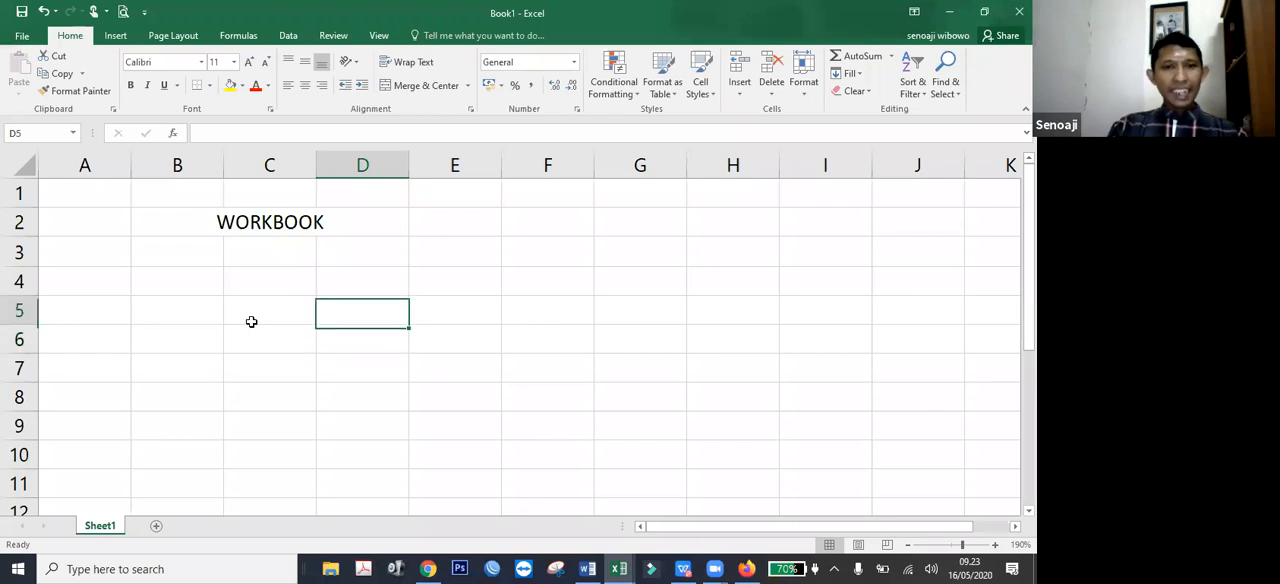
Enter the text SHEET in cell C3, directly below WORKBOOK, and select cell A3.
{"action": "key", "text": "Up"}
{"action": "key", "text": "Left"}
{"action": "key", "text": "Down"}
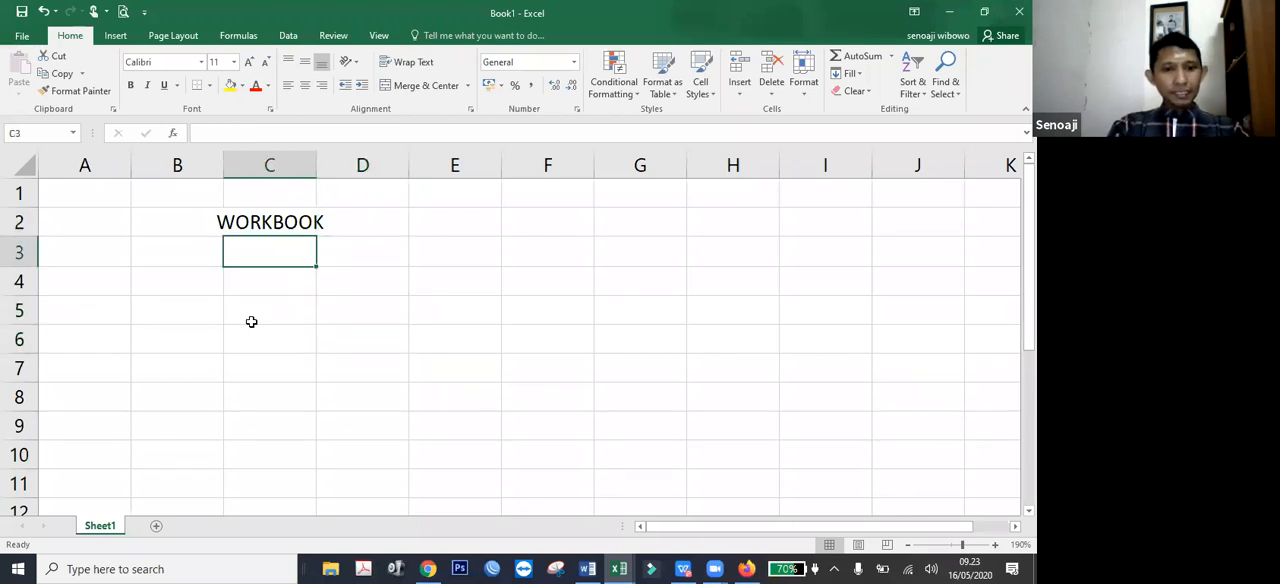
{"action": "type", "text": "SHEET"}
{"action": "key", "text": "Return"}
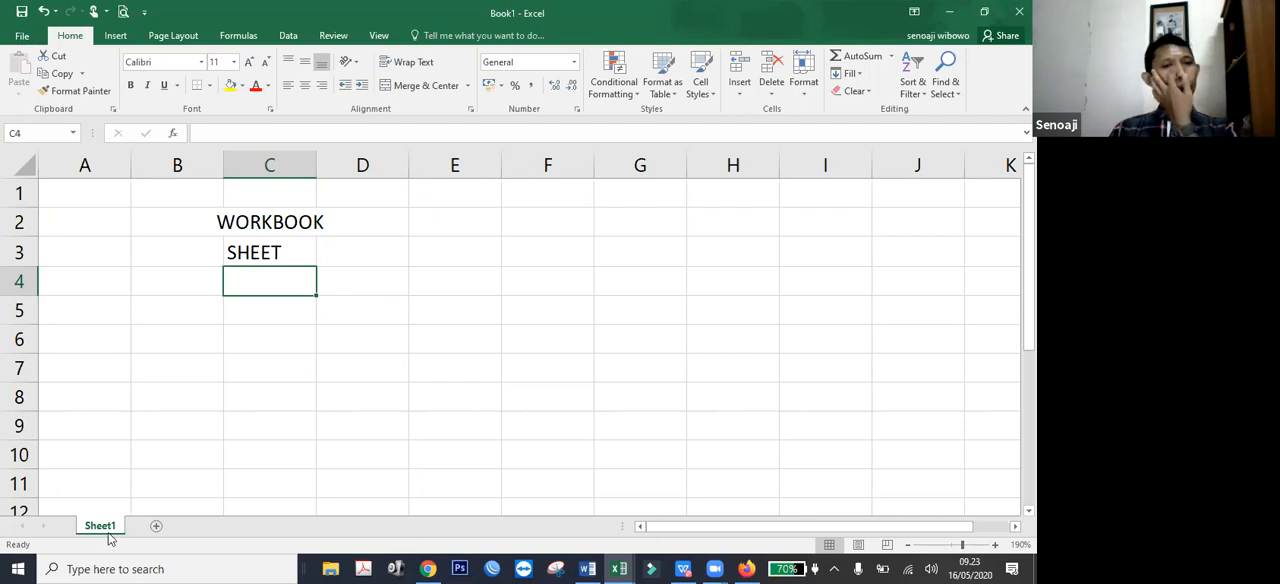
{"action": "left_click", "coordinate": [134, 305]}
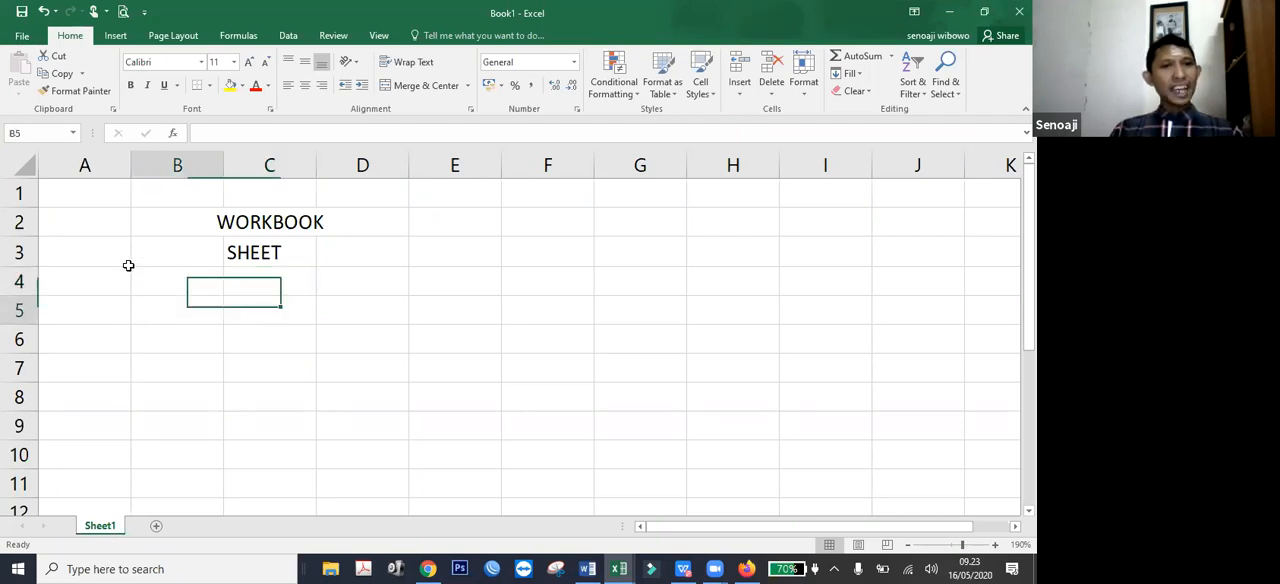
{"action": "left_click", "coordinate": [122, 260]}
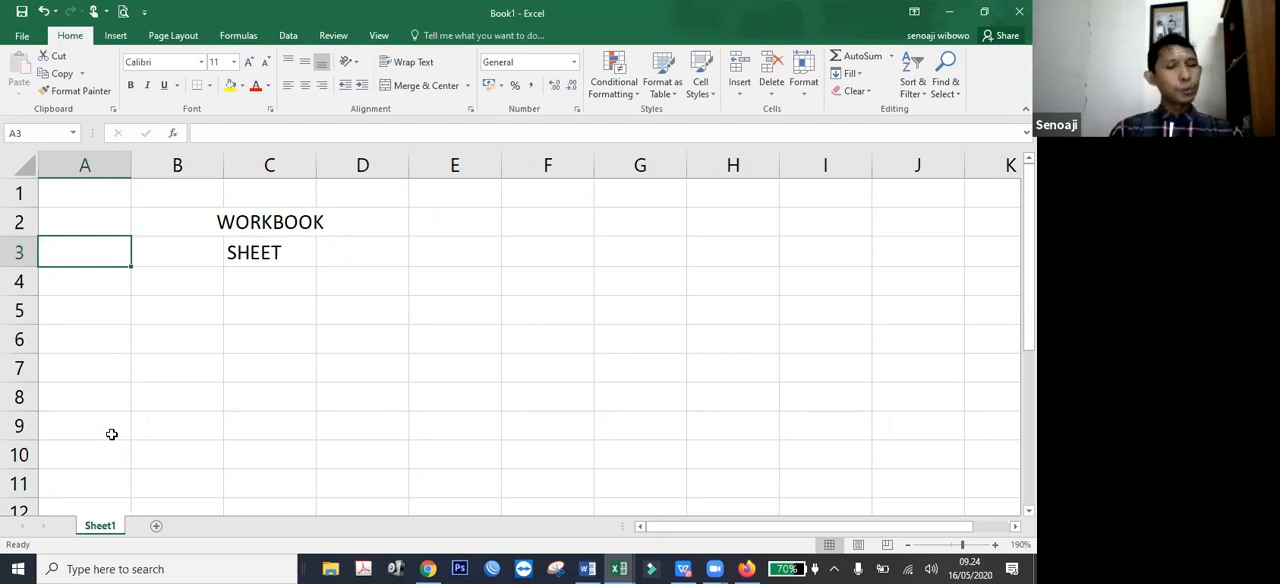
Add four new blank worksheets to the workbook after Sheet1.
{"action": "left_click", "coordinate": [156, 526]}
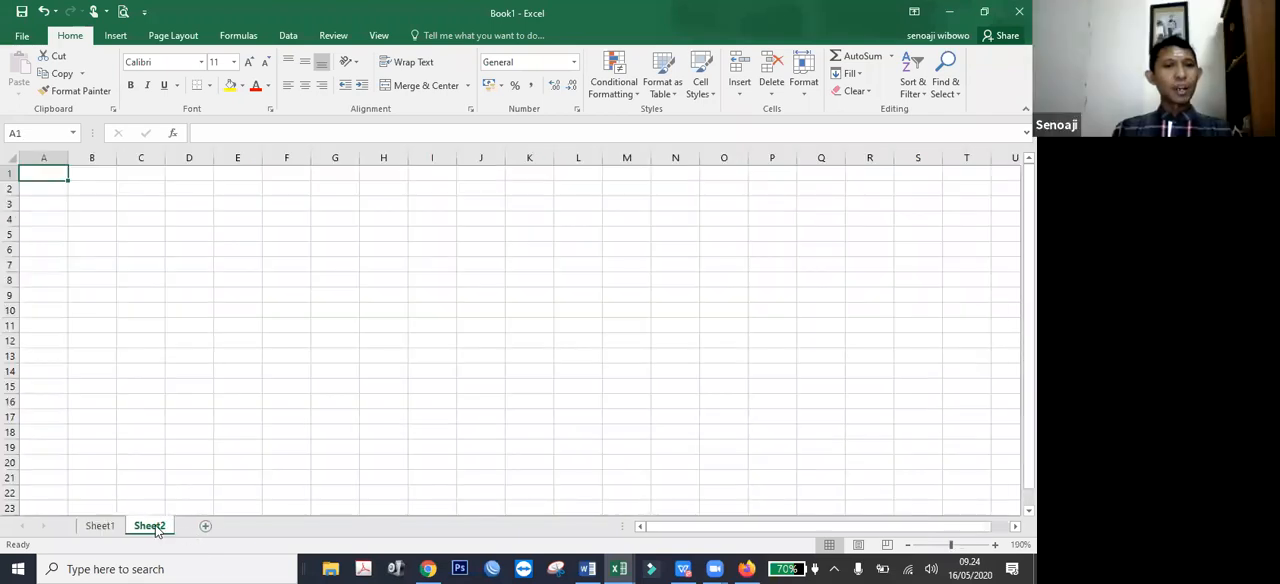
{"action": "left_click", "coordinate": [204, 527]}
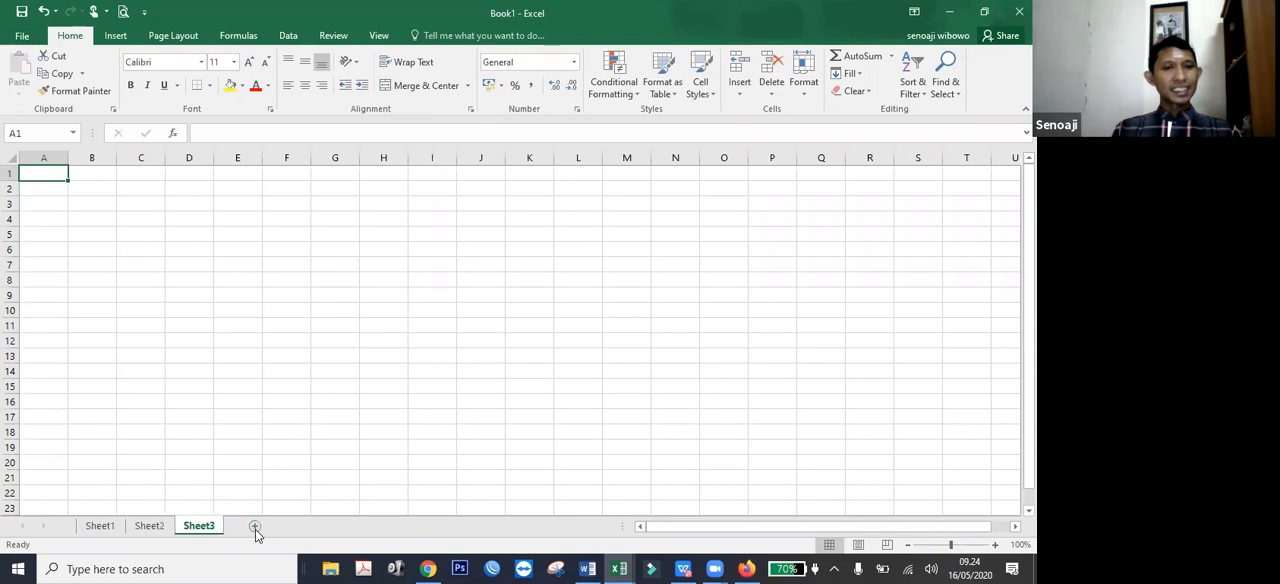
{"action": "left_click", "coordinate": [254, 526]}
{"action": "left_click", "coordinate": [303, 526]}
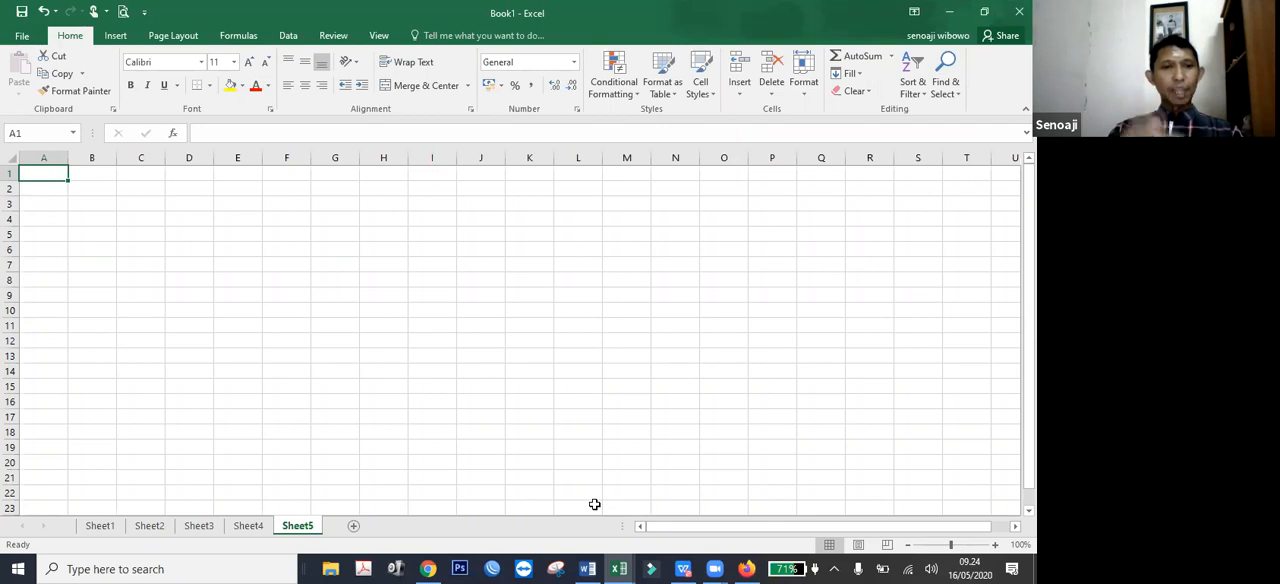
Browse back and forth through the worksheets from Sheet1 to Sheet5, finishing on Sheet1.
{"action": "left_click", "coordinate": [106, 529]}
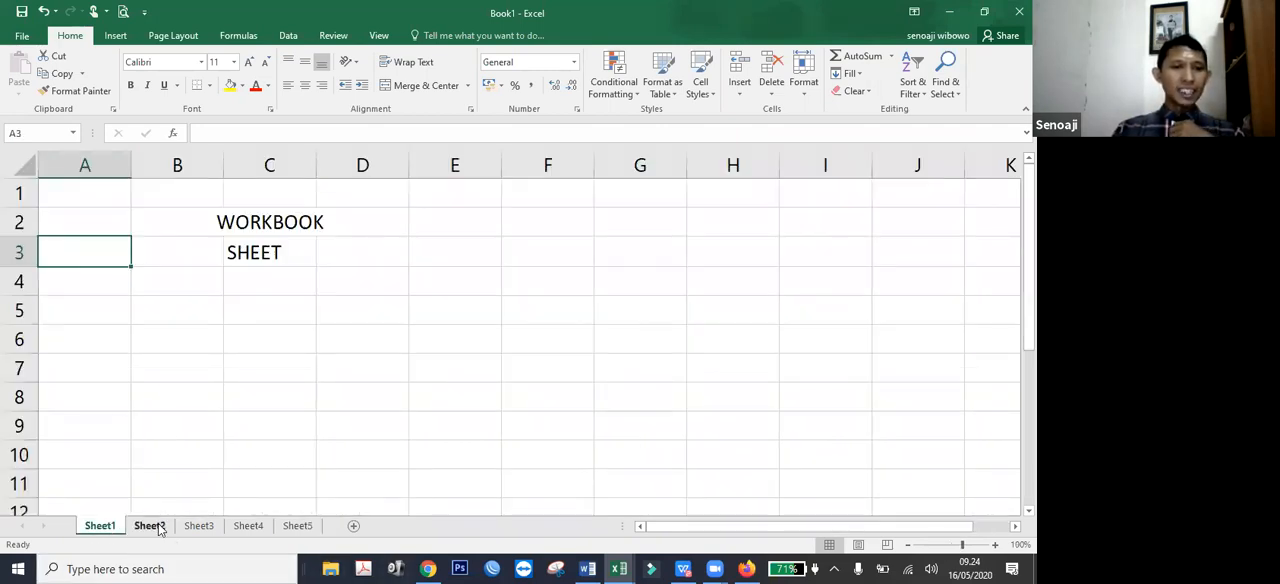
{"action": "left_click", "coordinate": [150, 526]}
{"action": "left_click", "coordinate": [192, 530]}
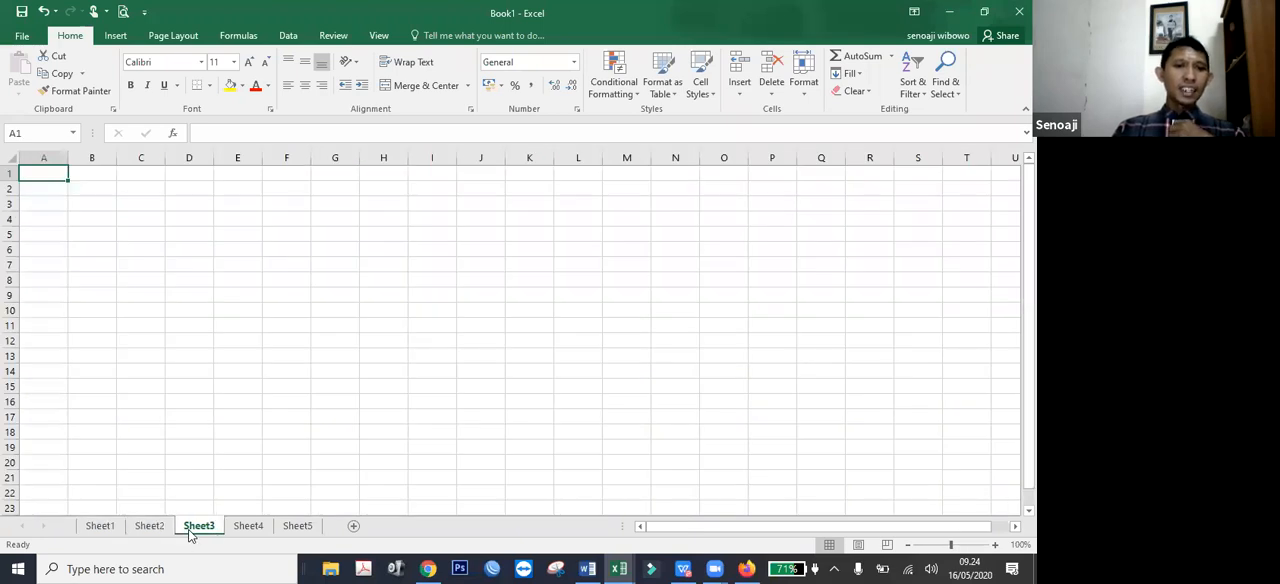
{"action": "left_click", "coordinate": [249, 533]}
{"action": "left_click", "coordinate": [300, 532]}
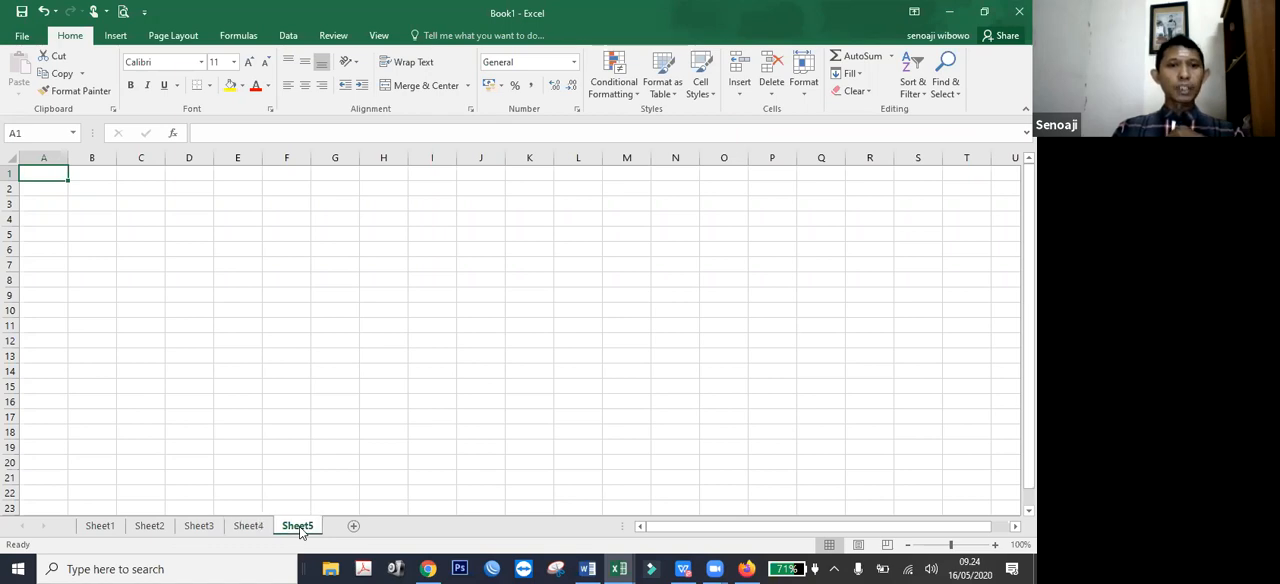
{"action": "left_click", "coordinate": [250, 532]}
{"action": "left_click", "coordinate": [180, 532]}
{"action": "left_click", "coordinate": [105, 532]}
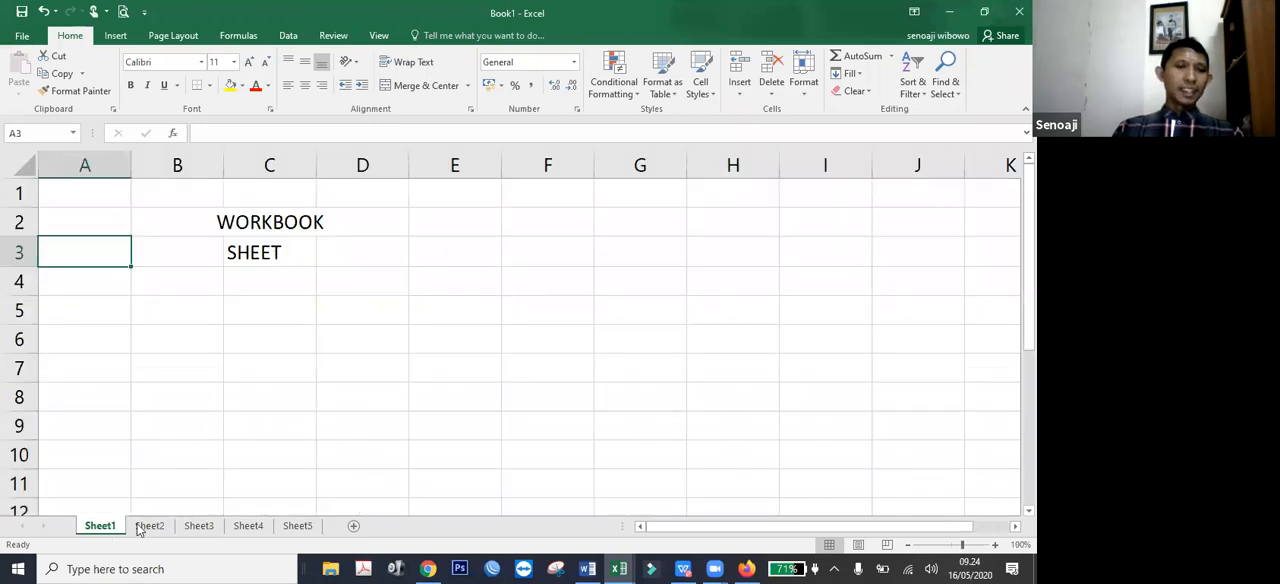
{"action": "left_click", "coordinate": [150, 528]}
{"action": "left_click", "coordinate": [198, 528]}
{"action": "left_click", "coordinate": [250, 530]}
{"action": "left_click", "coordinate": [297, 528]}
{"action": "left_click", "coordinate": [140, 530]}
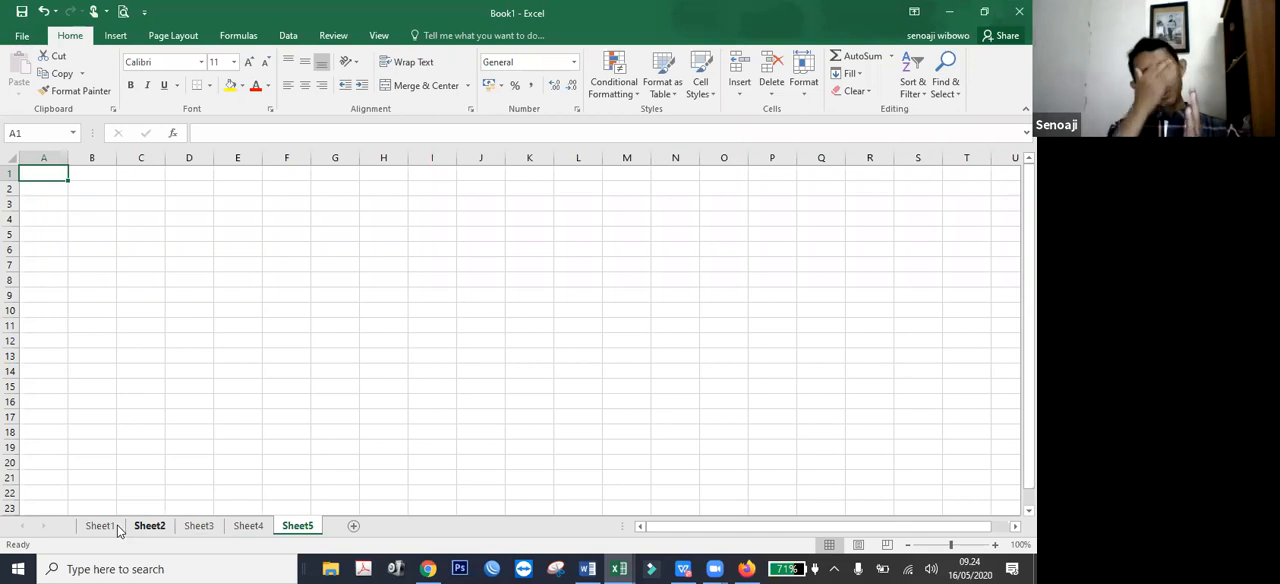
{"action": "left_click", "coordinate": [117, 530]}
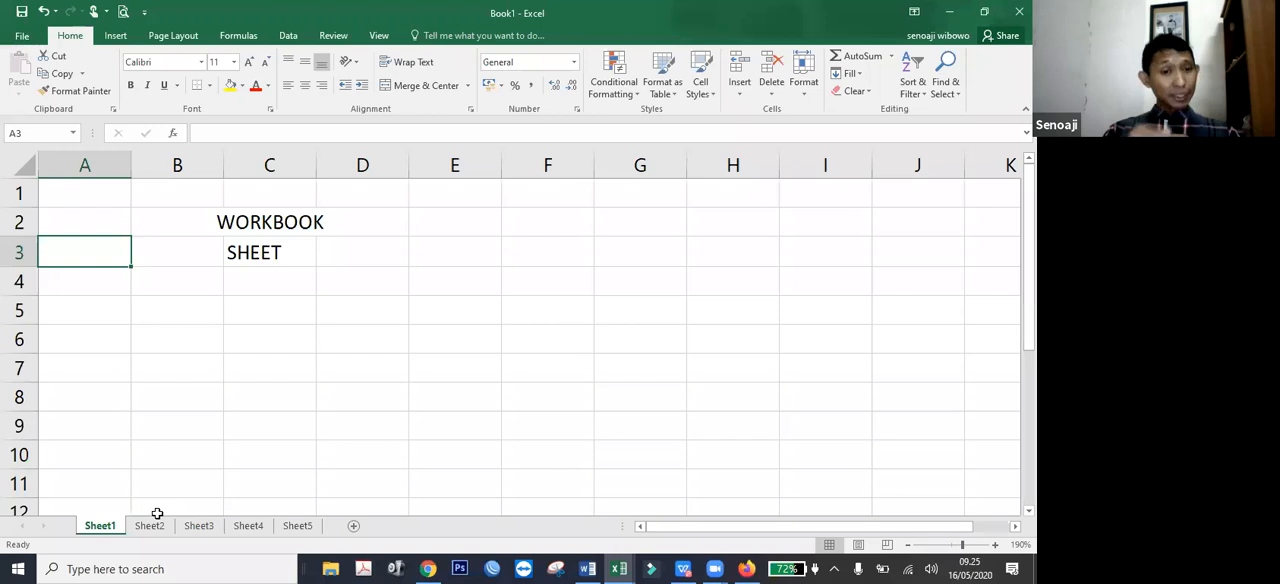
Rename Sheet1 as Latihan 1 and Sheet2 as Latihan 2.
{"action": "double_click", "coordinate": [104, 527]}
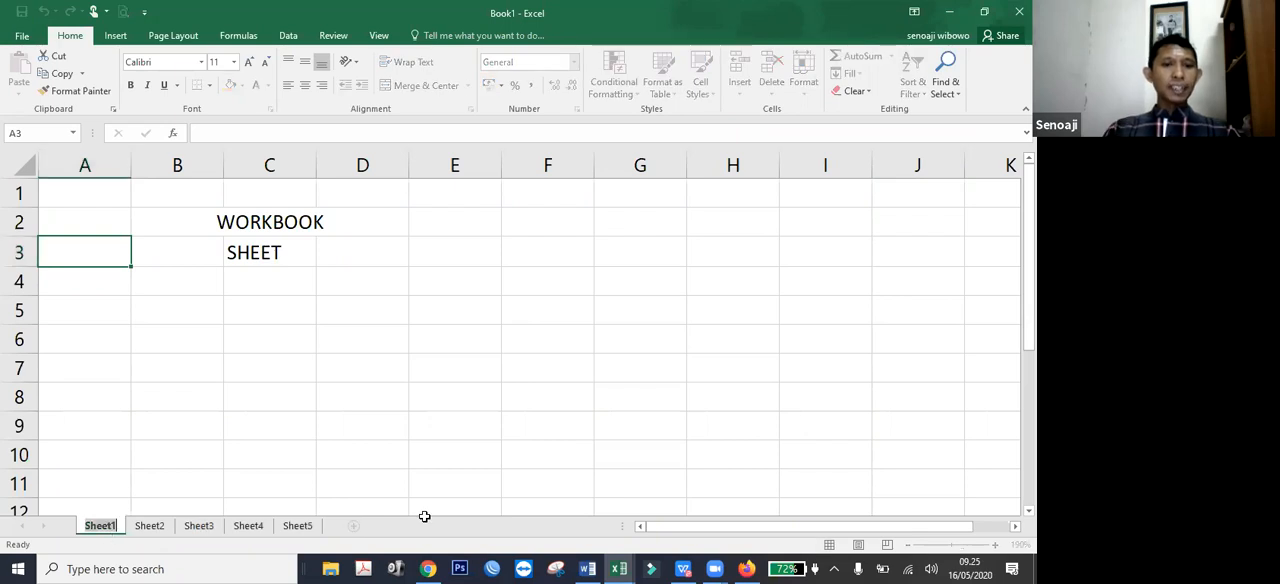
{"action": "type", "text": "Latihan 1"}
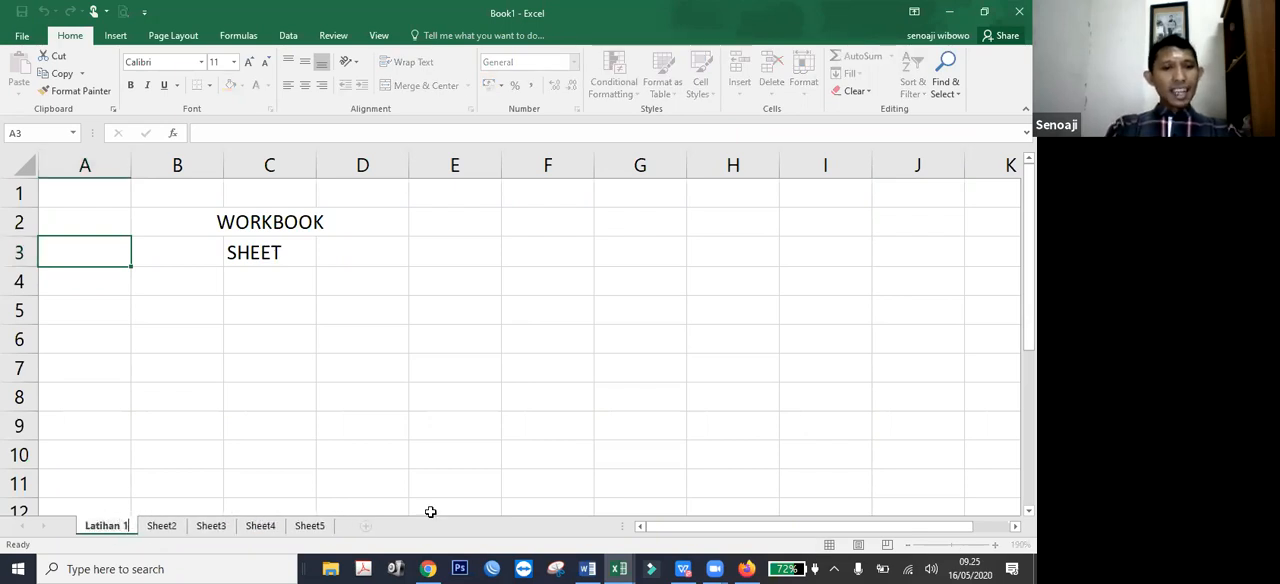
{"action": "key", "text": "Return"}
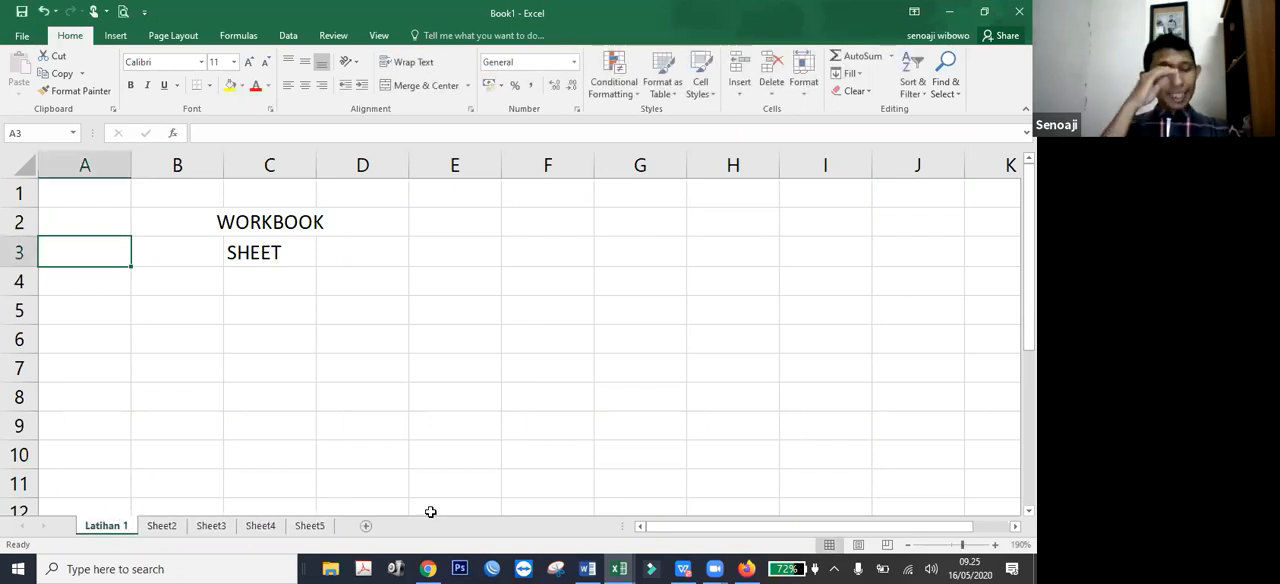
{"action": "double_click", "coordinate": [160, 526]}
{"action": "type", "text": "Latihan 2"}
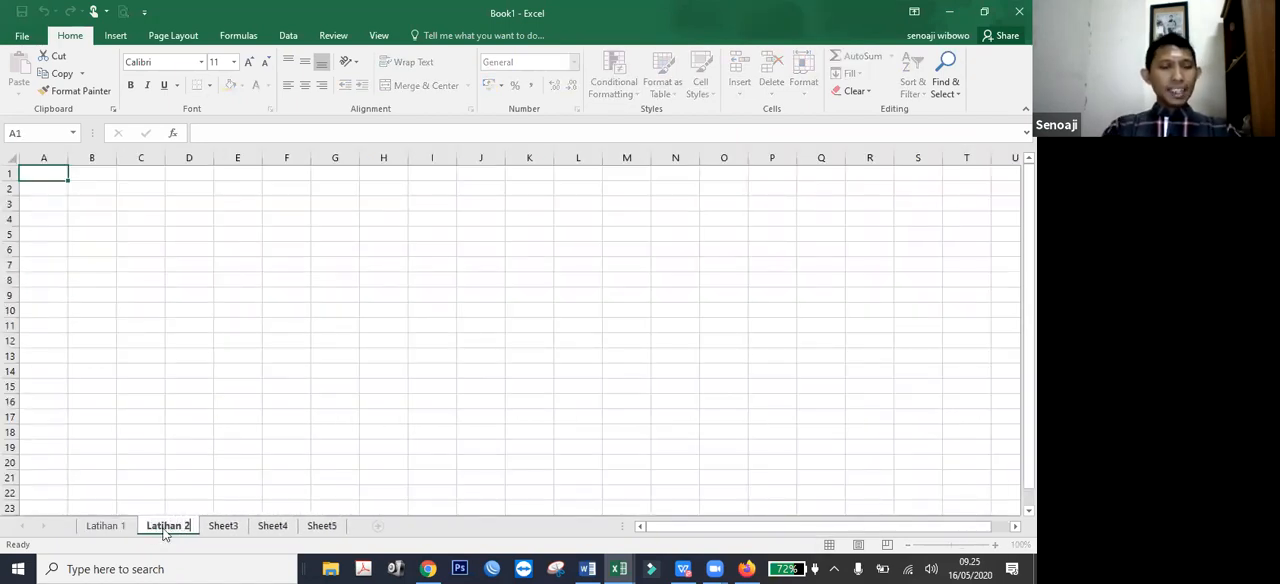
{"action": "key", "text": "Return"}
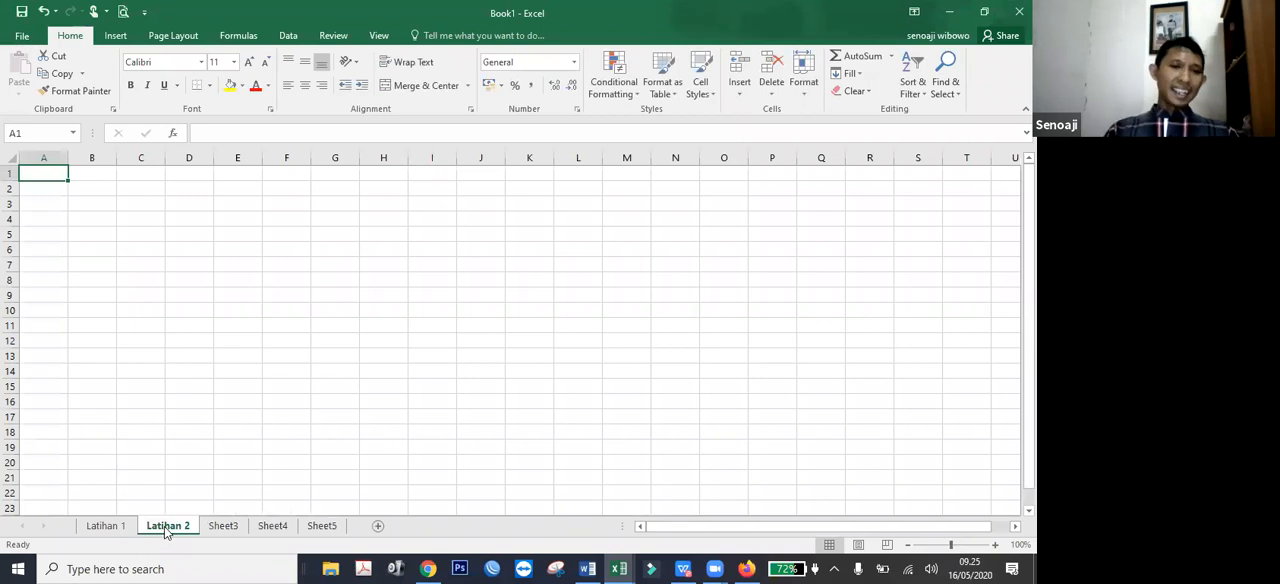
Switch repeatedly between the Latihan 1 and Latihan 2 sheets to compare them, finishing on Latihan 1.
{"action": "left_click", "coordinate": [106, 526]}
{"action": "left_click", "coordinate": [168, 526]}
{"action": "left_click", "coordinate": [106, 526]}
{"action": "left_click", "coordinate": [165, 526]}
{"action": "left_click", "coordinate": [110, 526]}
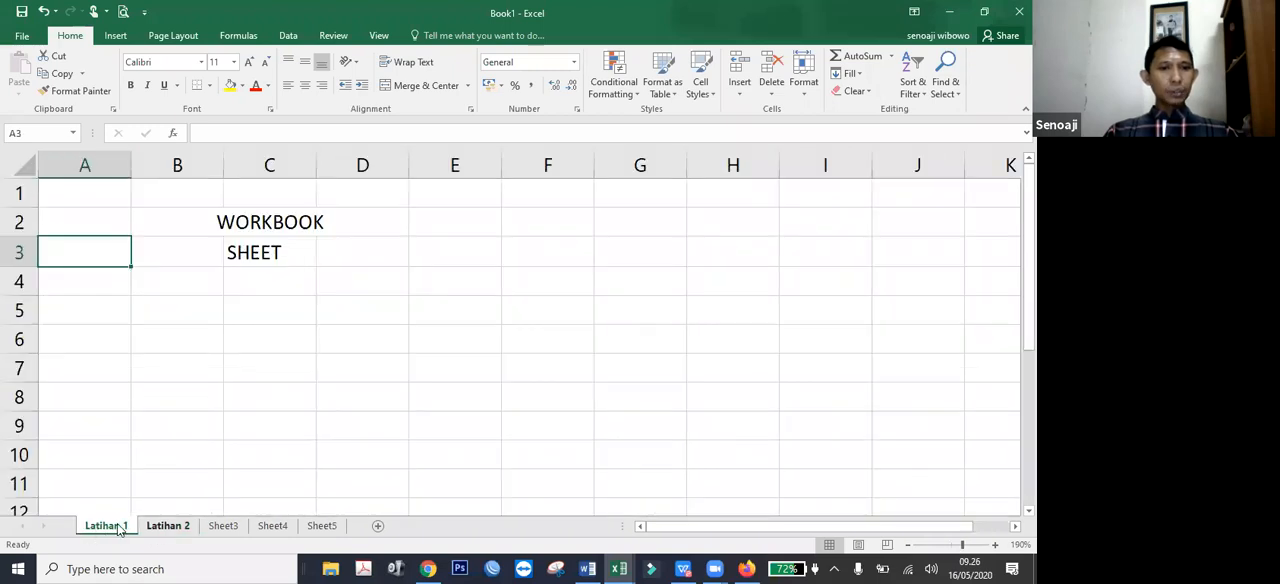
{"action": "key", "text": "ctrl+Page_Down"}
{"action": "left_click", "coordinate": [117, 528]}
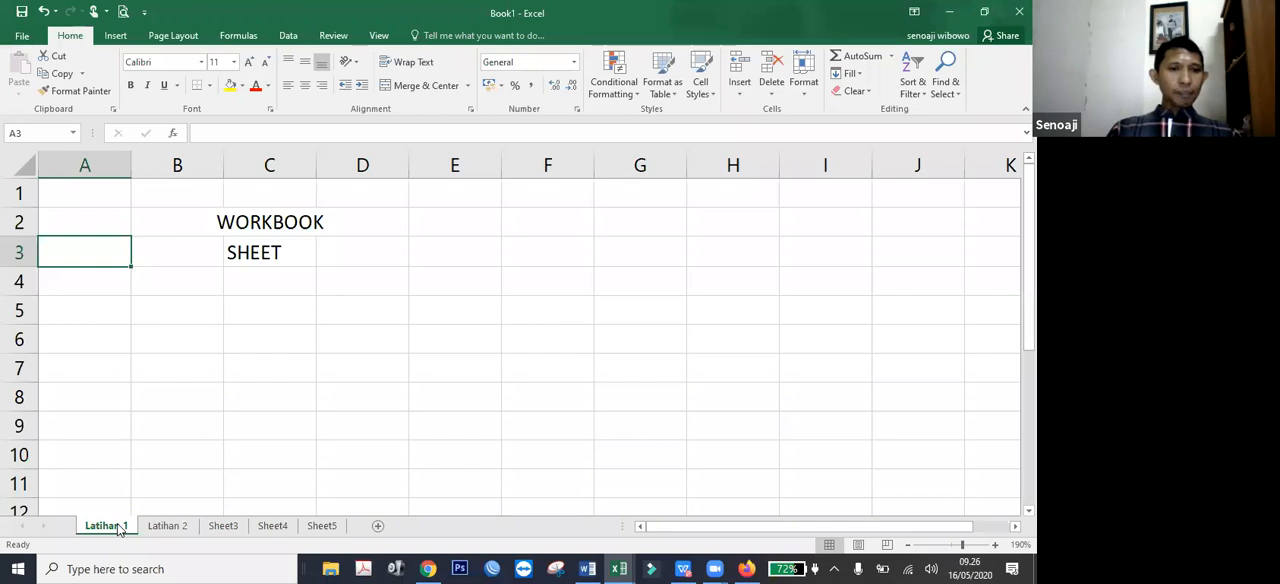
Color the sheet tabs red for Latihan 1, light blue for Latihan 2 and green for Sheet3.
{"action": "right_click", "coordinate": [117, 528]}
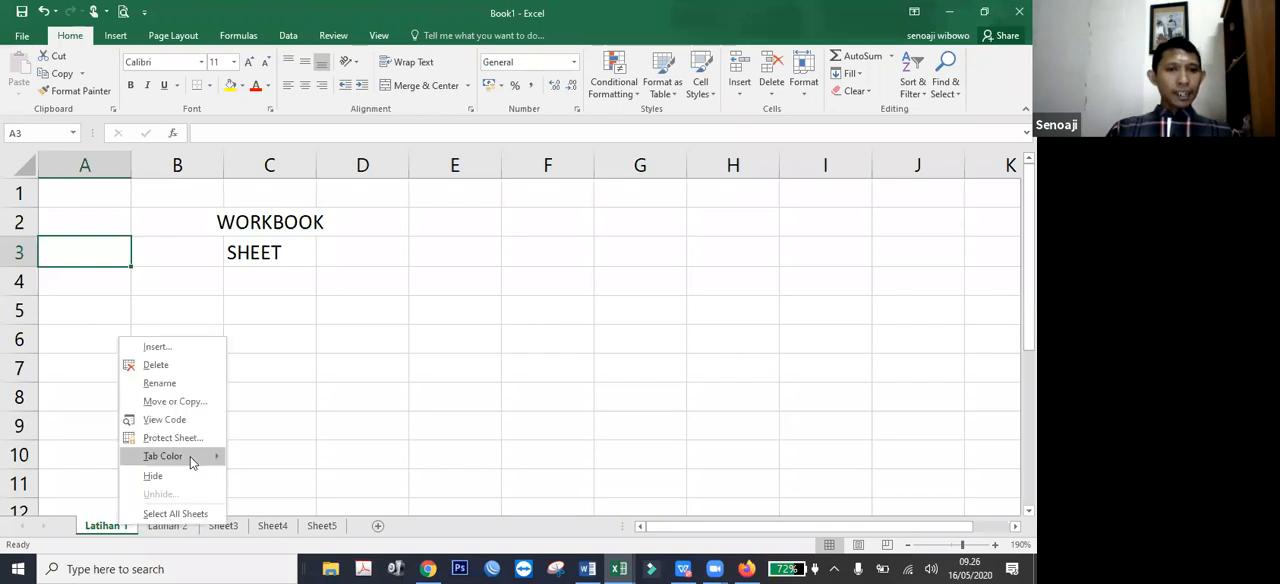
{"action": "mouse_move", "coordinate": [190, 456]}
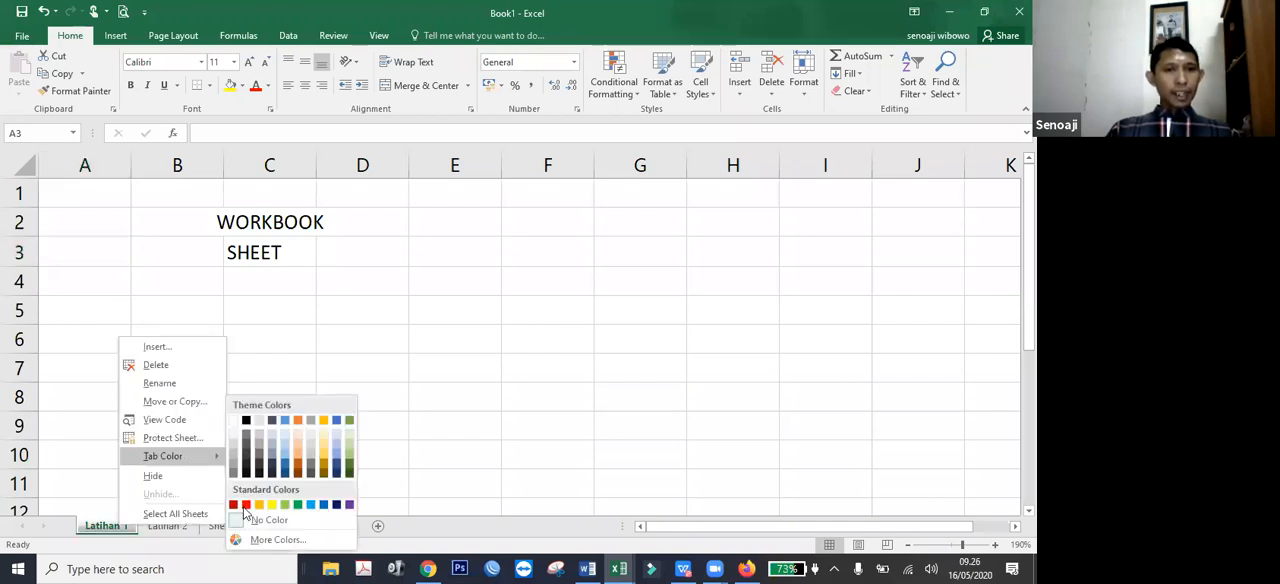
{"action": "left_click", "coordinate": [240, 506]}
{"action": "right_click", "coordinate": [181, 527]}
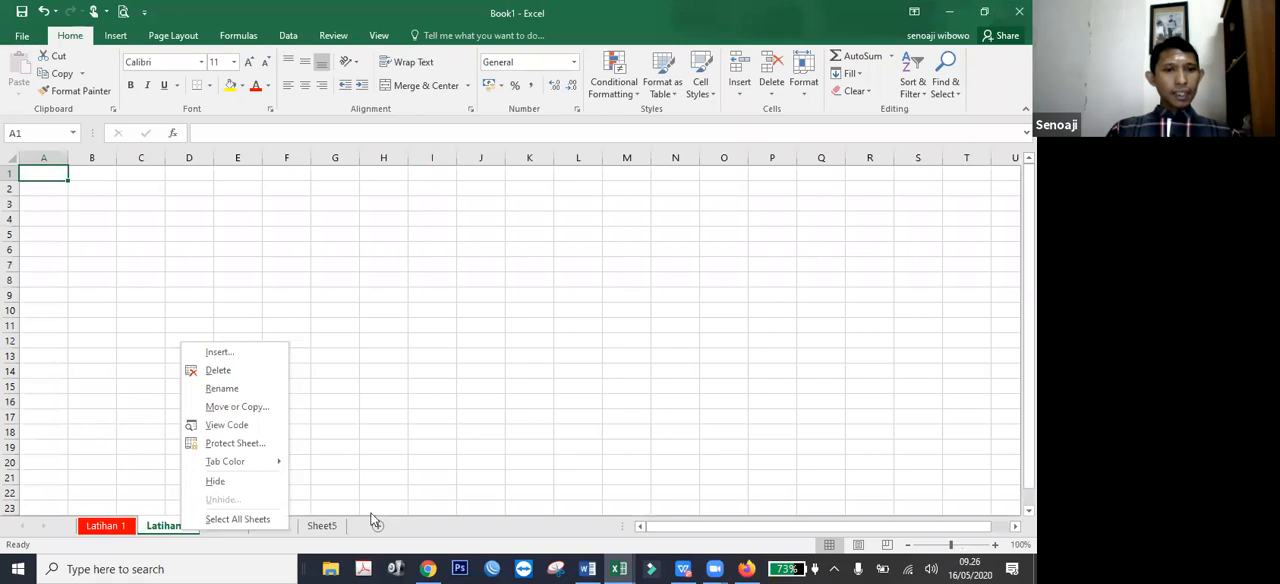
{"action": "right_click", "coordinate": [223, 527]}
{"action": "mouse_move", "coordinate": [271, 455]}
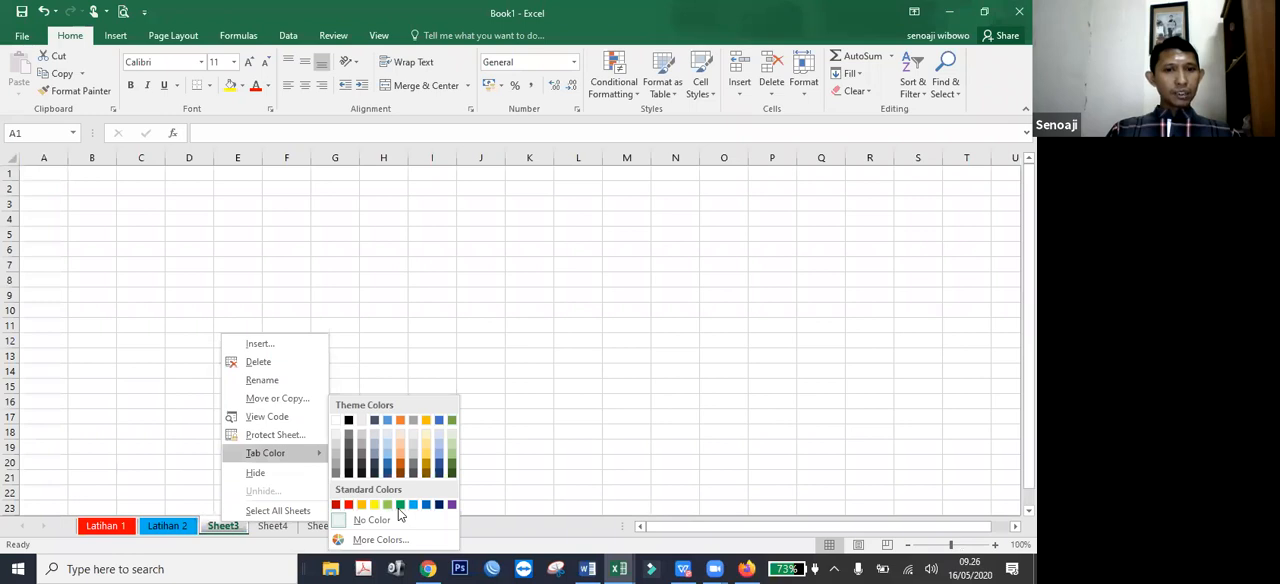
{"action": "left_click", "coordinate": [164, 530]}
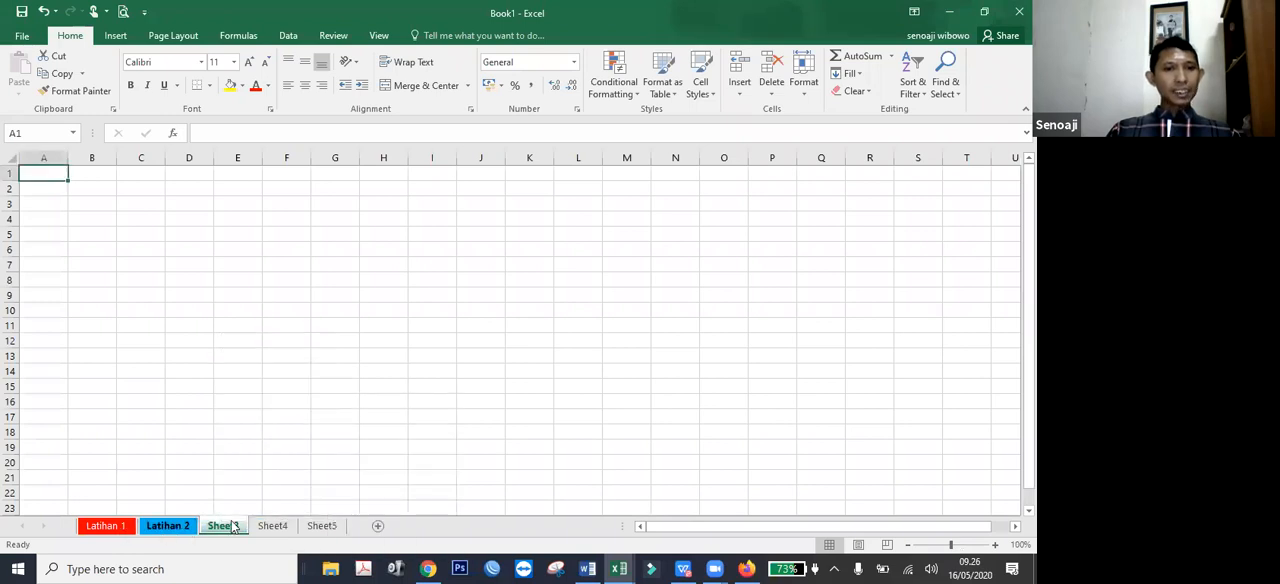
Switch among Latihan 1, Latihan 2 and Sheet3 to examine their colored tabs.
{"action": "key", "text": "ctrl+Page_Up"}
{"action": "key", "text": "ctrl+Page_Up"}
{"action": "key", "text": "ctrl+Page_Down"}
{"action": "key", "text": "ctrl+Page_Down"}
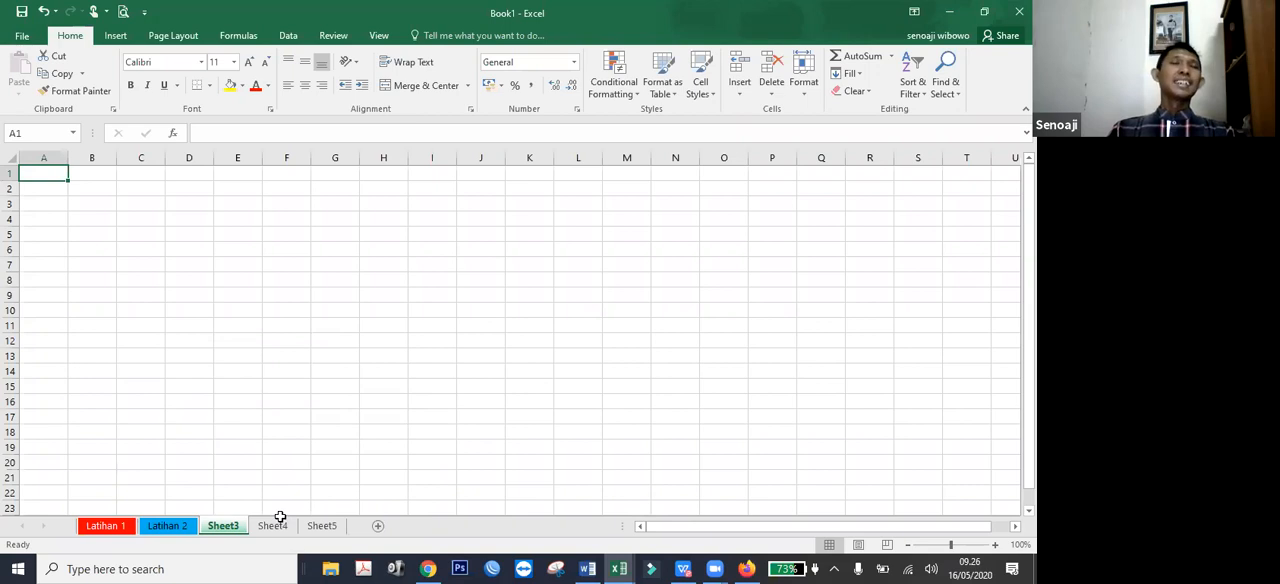
{"action": "left_click", "coordinate": [180, 528]}
{"action": "left_click", "coordinate": [124, 527]}
{"action": "left_click", "coordinate": [156, 527]}
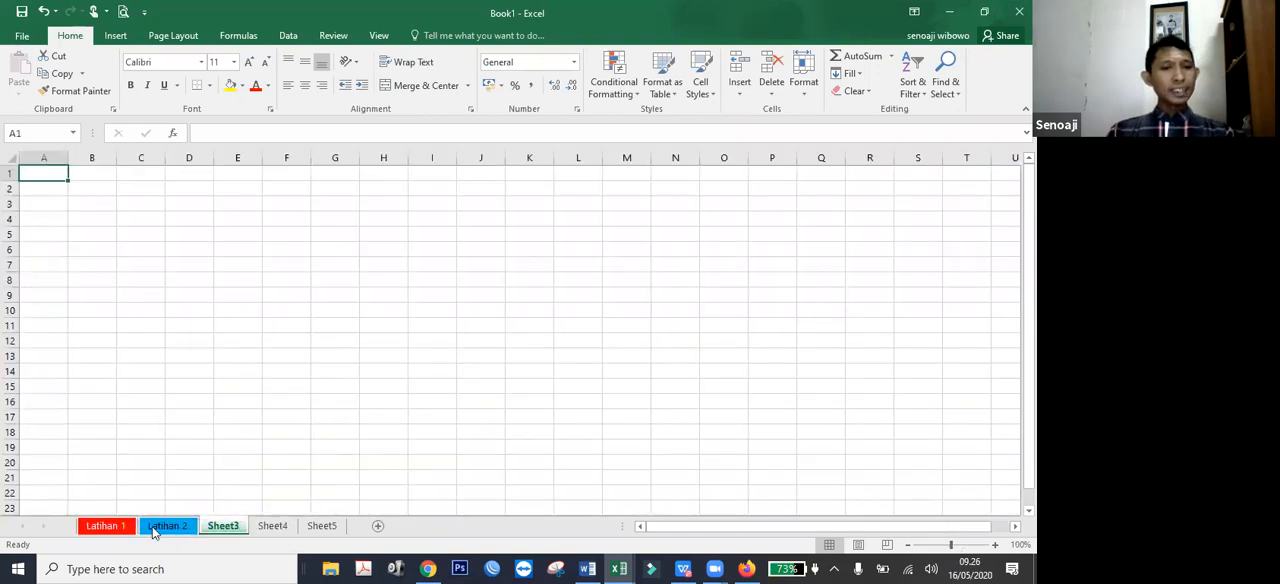
Hide the Latihan 2 worksheet and switch to Latihan 1.
{"action": "left_click", "coordinate": [166, 528]}
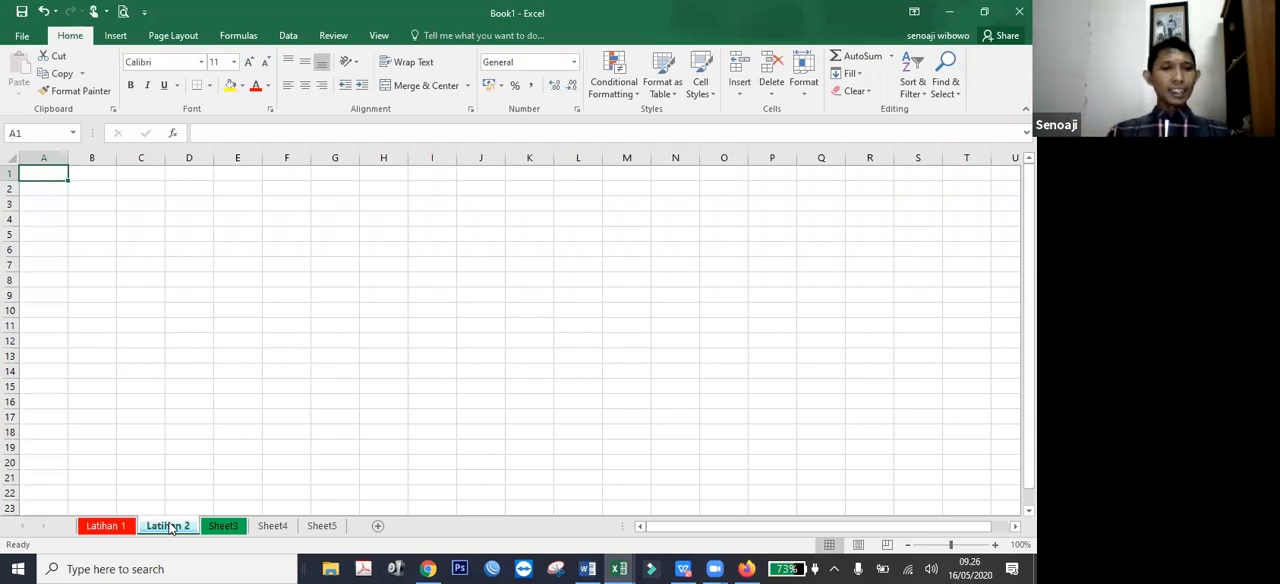
{"action": "right_click", "coordinate": [170, 527]}
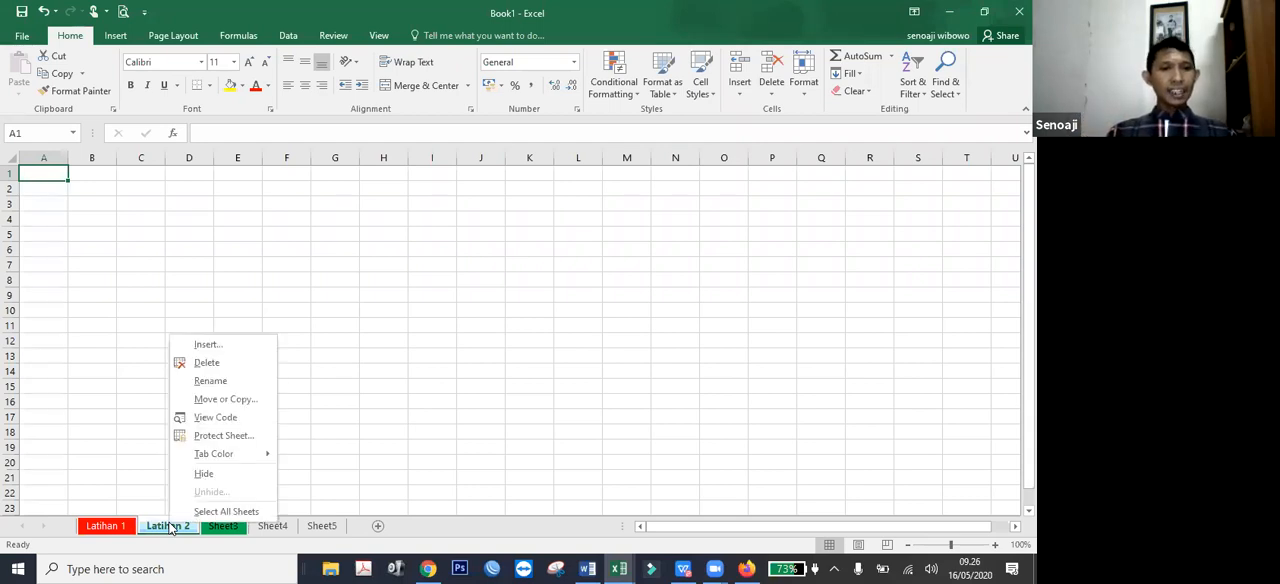
{"action": "left_click", "coordinate": [204, 474]}
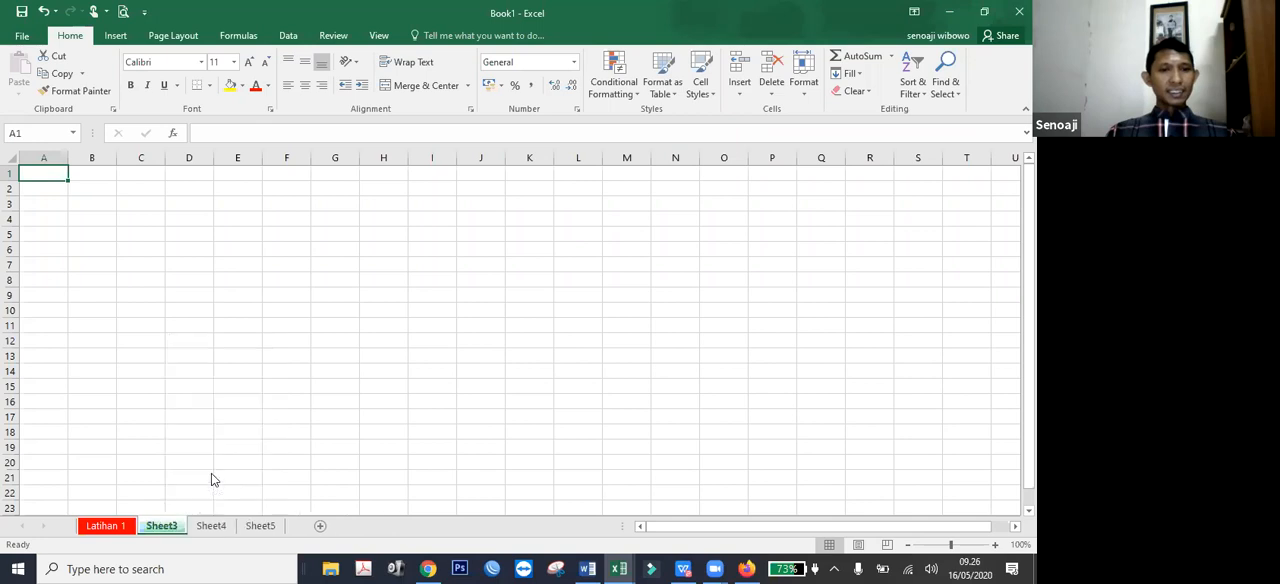
{"action": "left_click", "coordinate": [115, 527]}
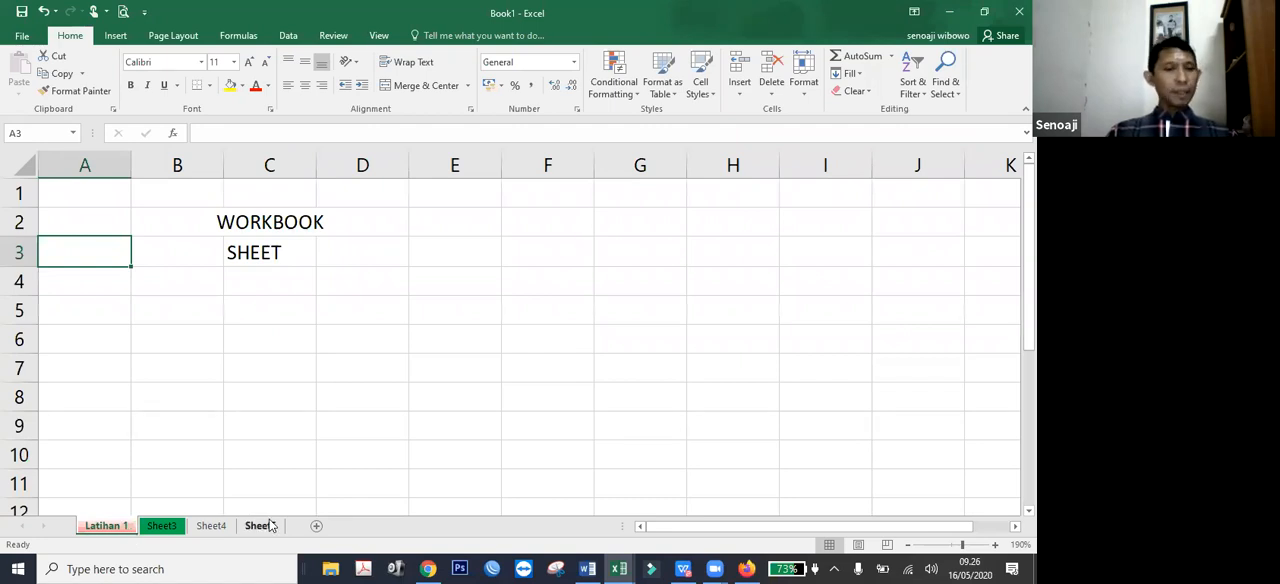
Unhide the Latihan 2 worksheet.
{"action": "right_click", "coordinate": [165, 527]}
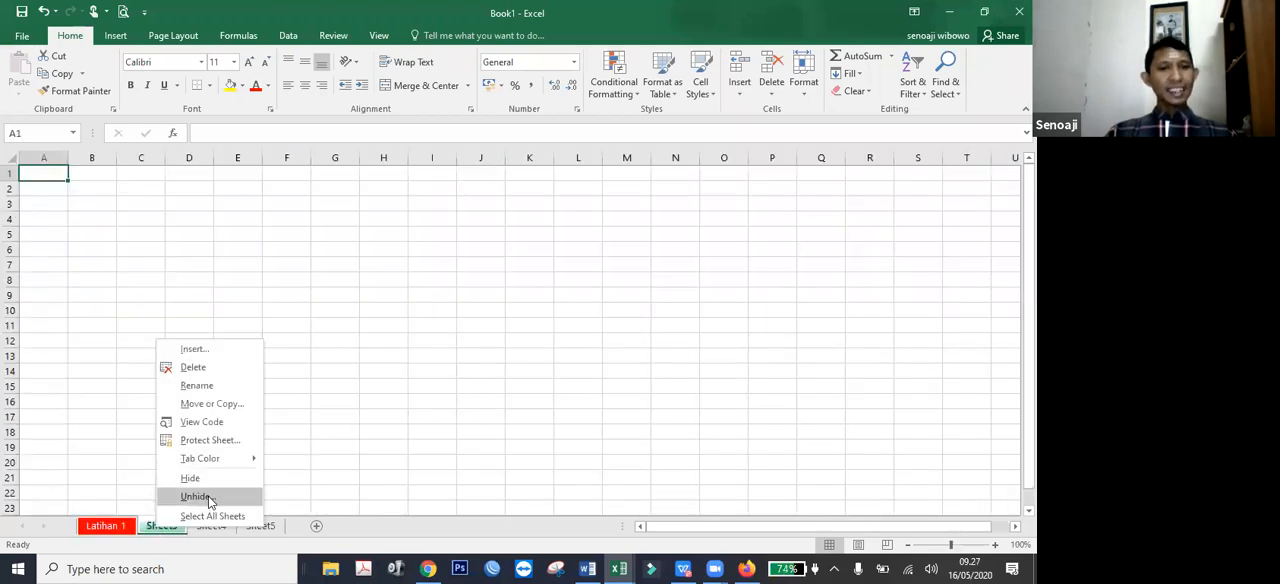
{"action": "left_click", "coordinate": [196, 497]}
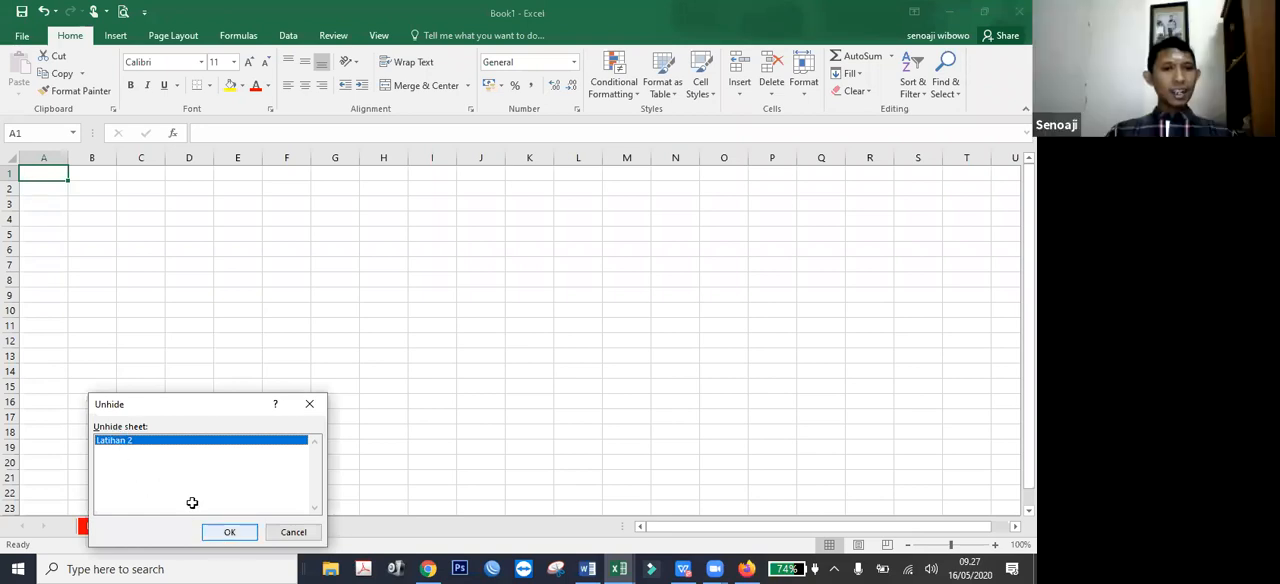
{"action": "left_click", "coordinate": [229, 531]}
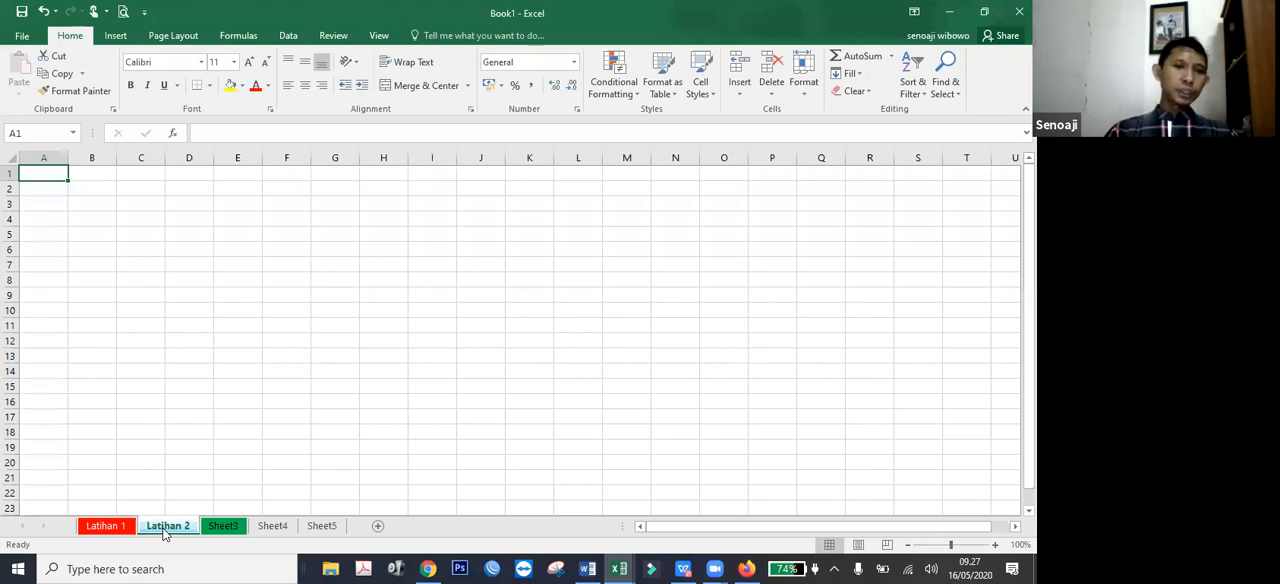
Delete the Sheet5 and Sheet4 worksheets from the workbook.
{"action": "left_click", "coordinate": [322, 527]}
{"action": "right_click", "coordinate": [332, 530]}
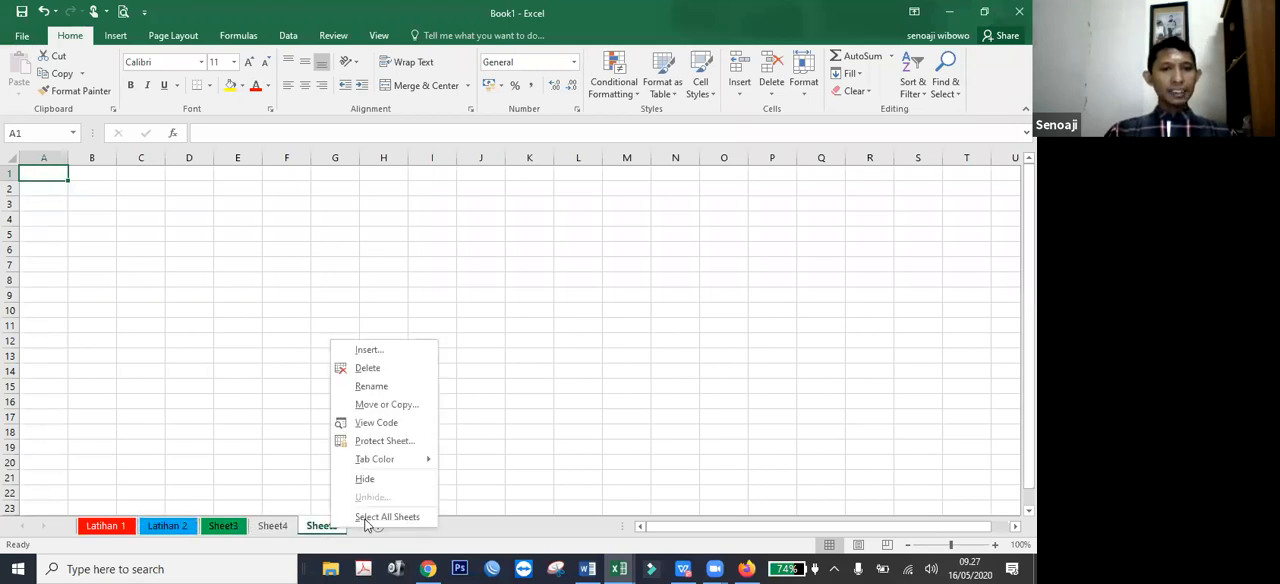
{"action": "left_click", "coordinate": [398, 373]}
{"action": "right_click", "coordinate": [286, 527]}
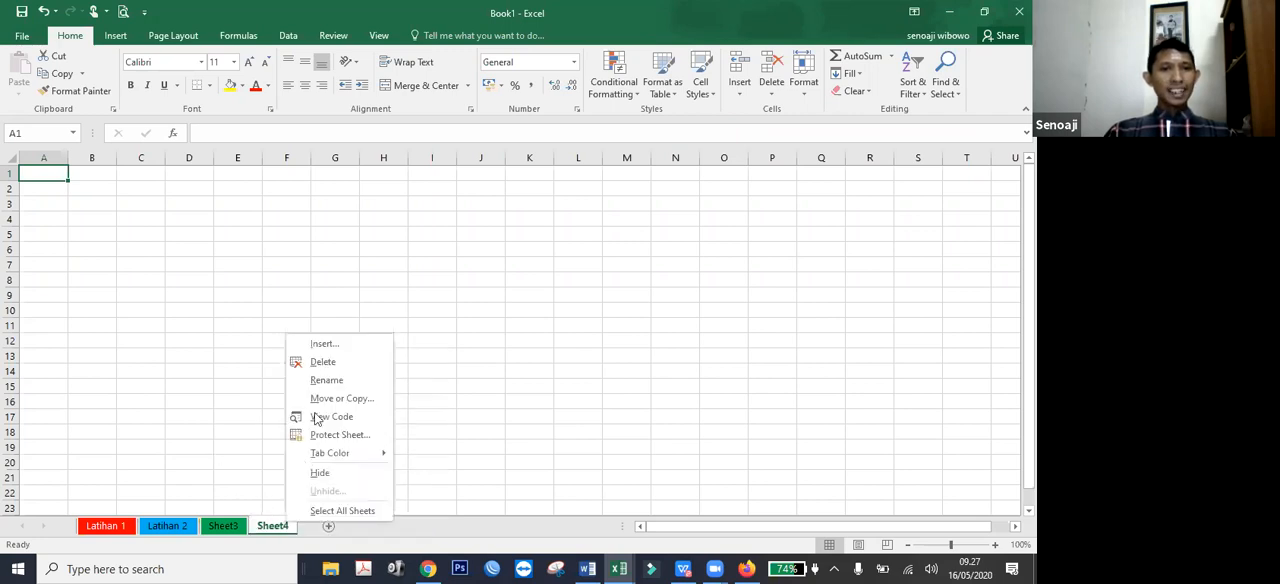
{"action": "left_click", "coordinate": [328, 368]}
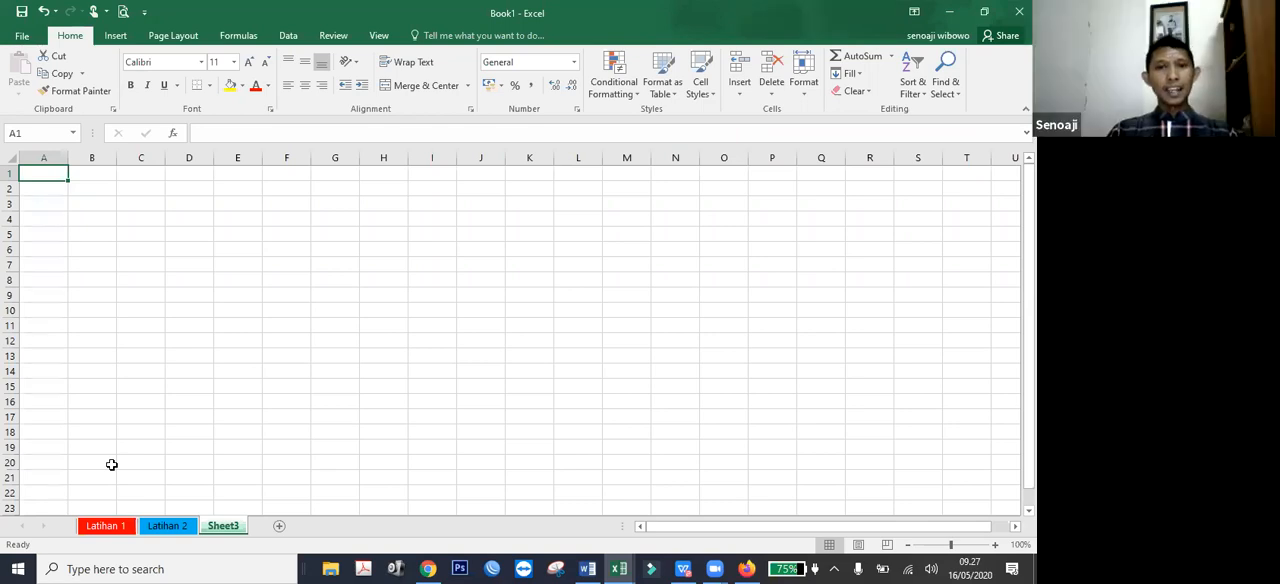
{"action": "right_click", "coordinate": [229, 529]}
{"action": "left_click", "coordinate": [174, 436]}
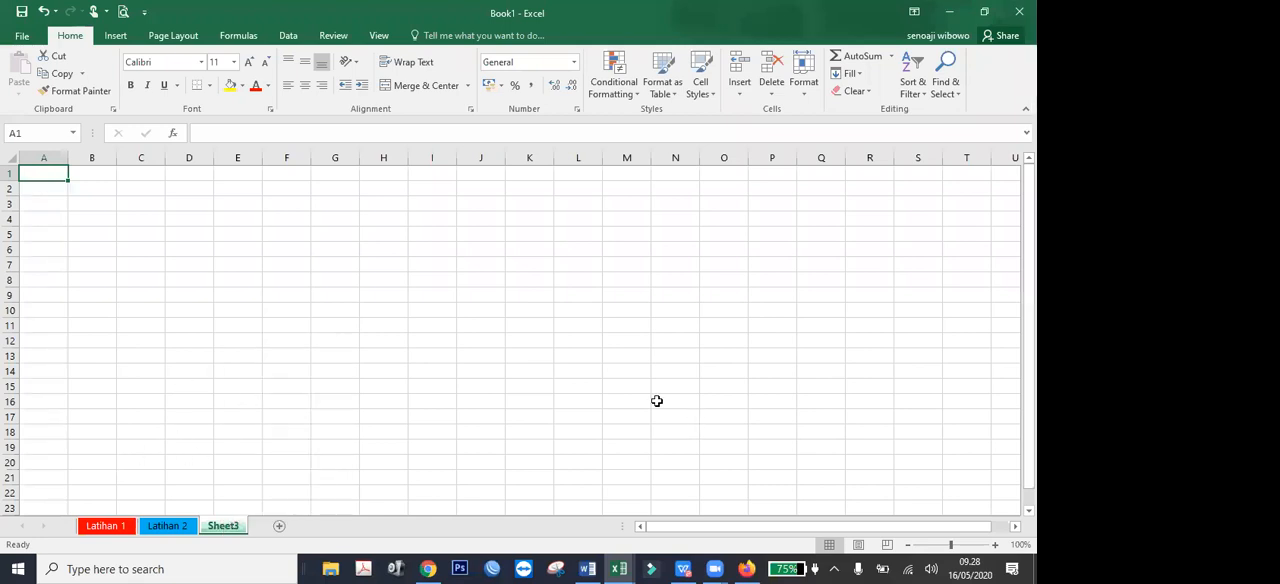
Switch to the Excel module PDF in WPS Office and review the Pertemuan 1 topics on workspace, menu bar and pointer types.
{"action": "left_click", "coordinate": [681, 568]}
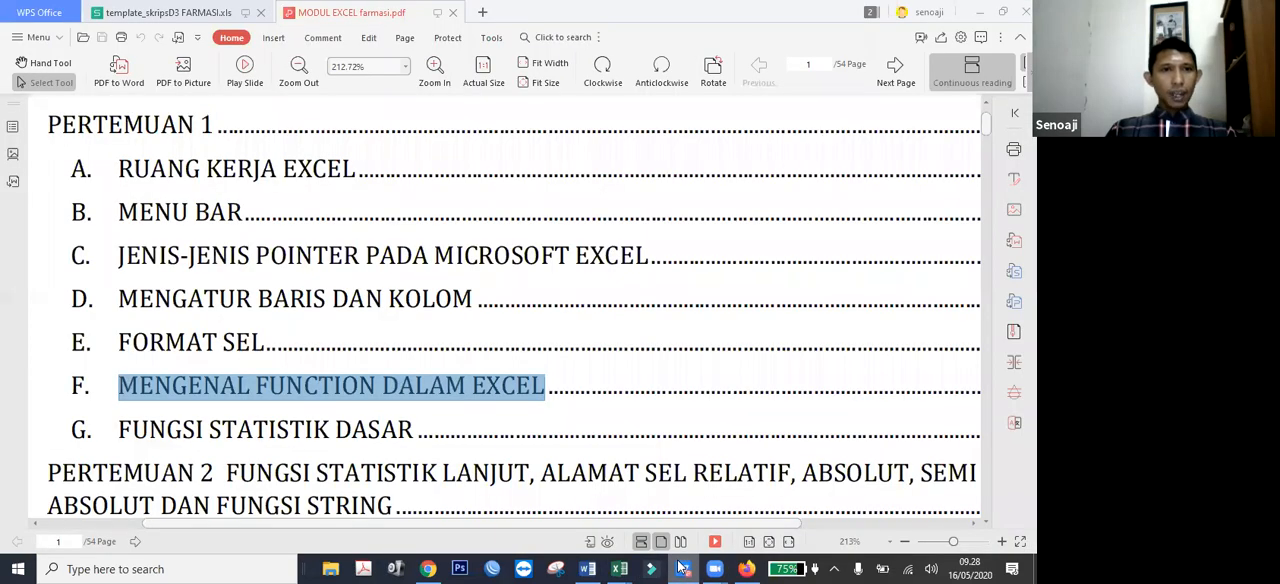
{"action": "left_click_drag", "start_coordinate": [122, 170], "coordinate": [348, 173]}
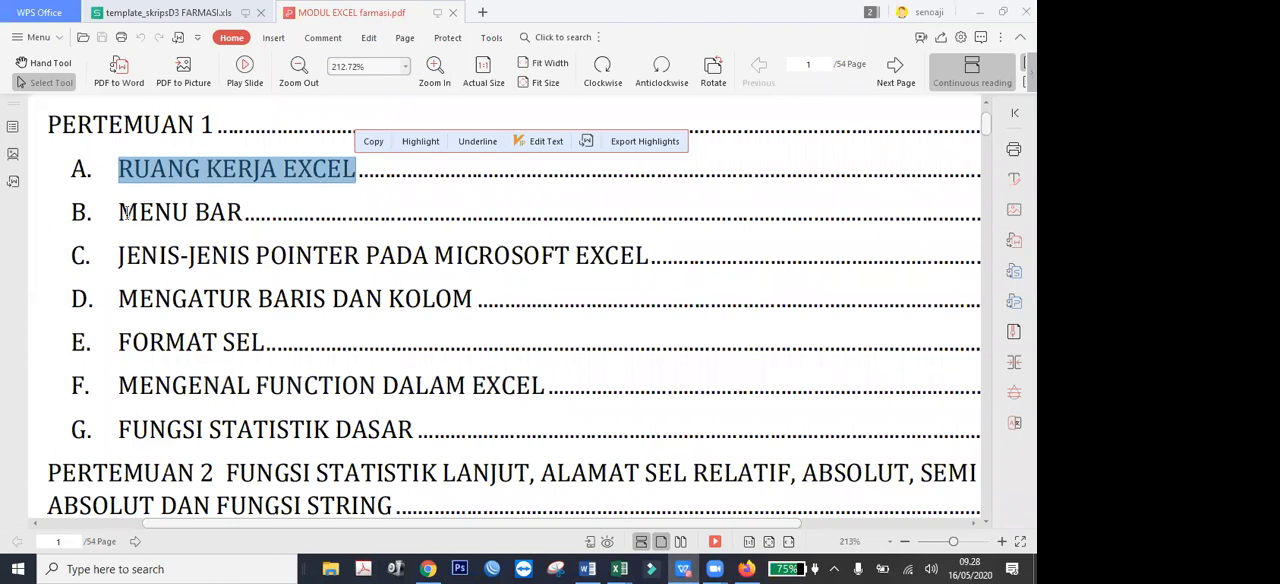
{"action": "left_click_drag", "start_coordinate": [127, 213], "coordinate": [242, 214]}
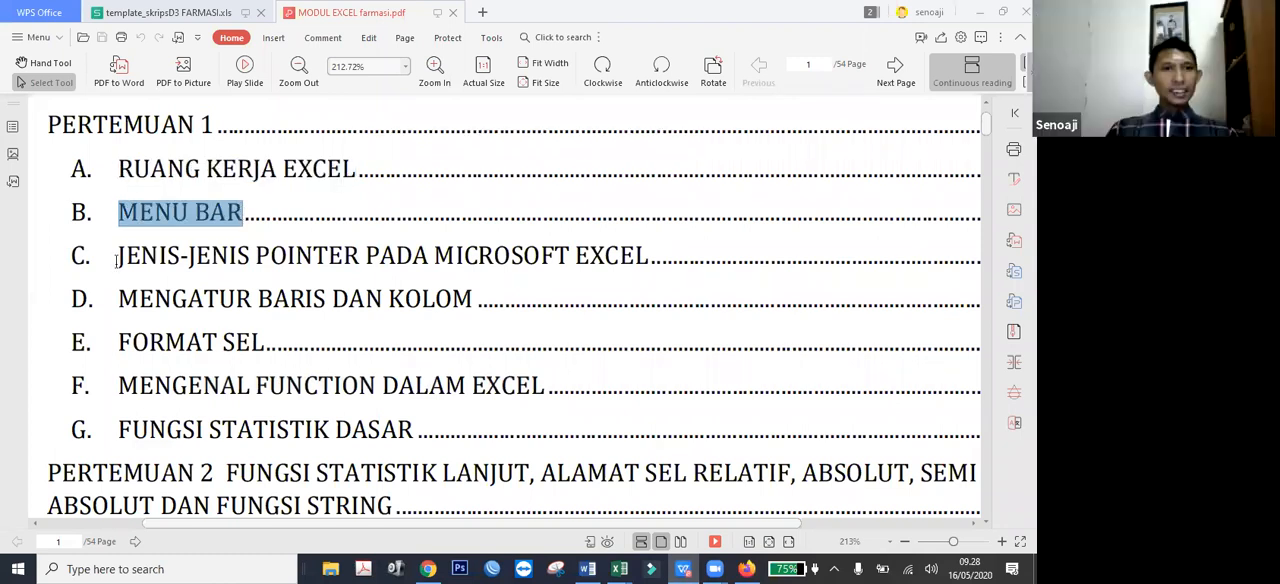
{"action": "left_click_drag", "start_coordinate": [120, 256], "coordinate": [352, 252]}
Return to the Excel workbook and enter "1. Normal pointer" in cell E2 of the Latihan 1 sheet.
{"action": "key", "text": "alt+Tab"}
{"action": "left_click", "coordinate": [160, 312]}
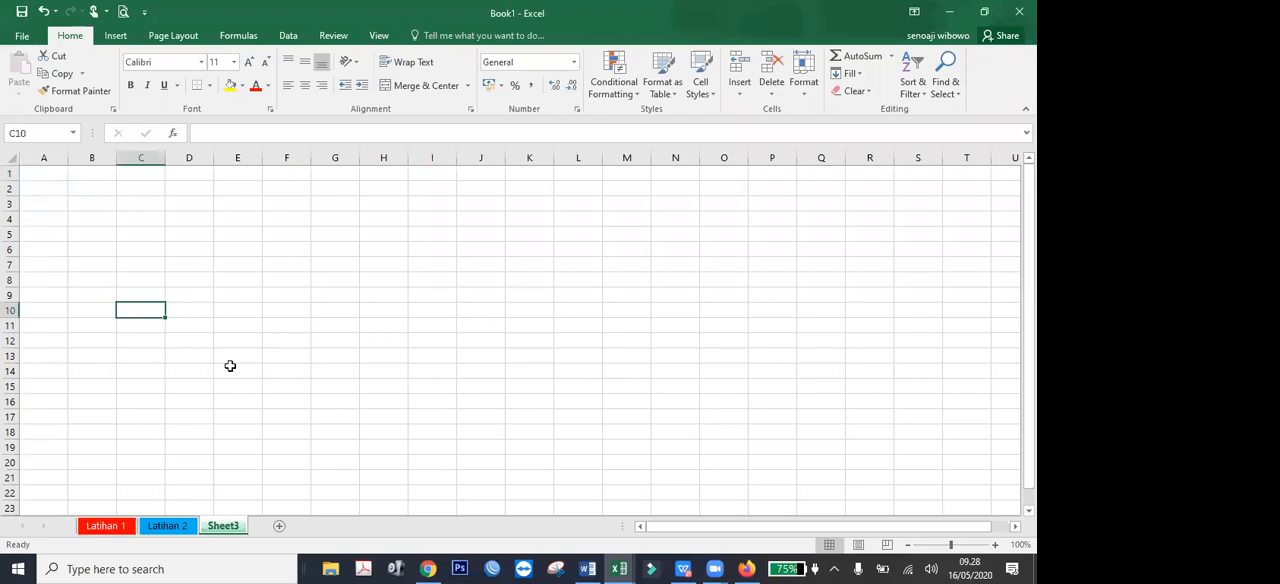
{"action": "left_click", "coordinate": [108, 524]}
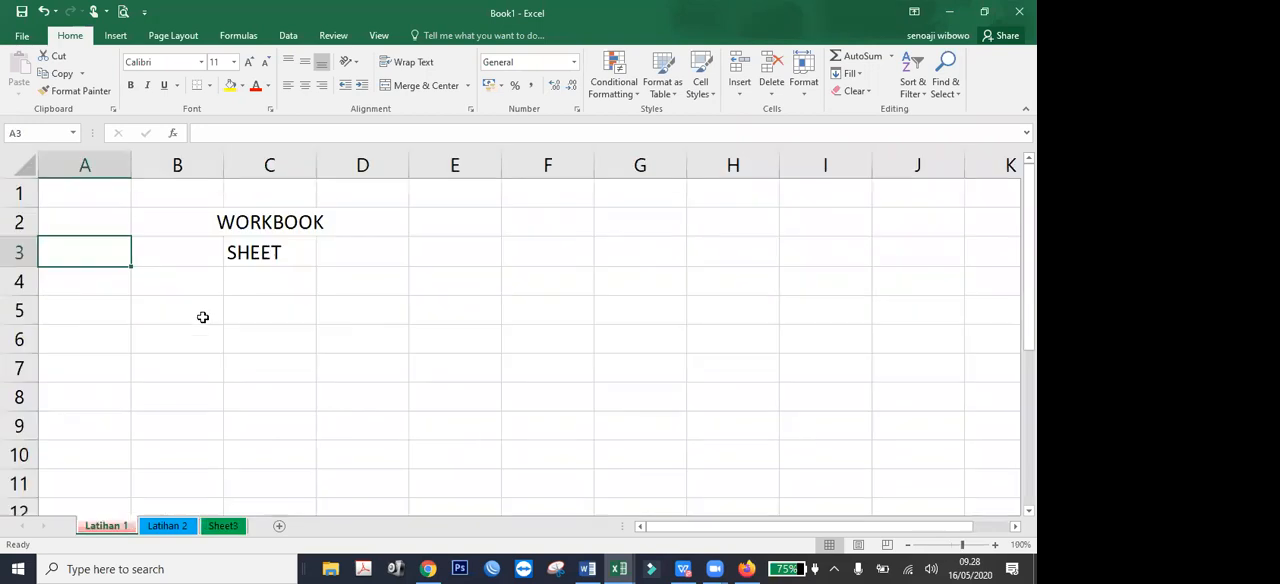
{"action": "scroll", "coordinate": [198, 237], "scroll_direction": "up", "scroll_amount": 2}
{"action": "scroll", "coordinate": [198, 237], "scroll_direction": "up", "scroll_amount": 1}
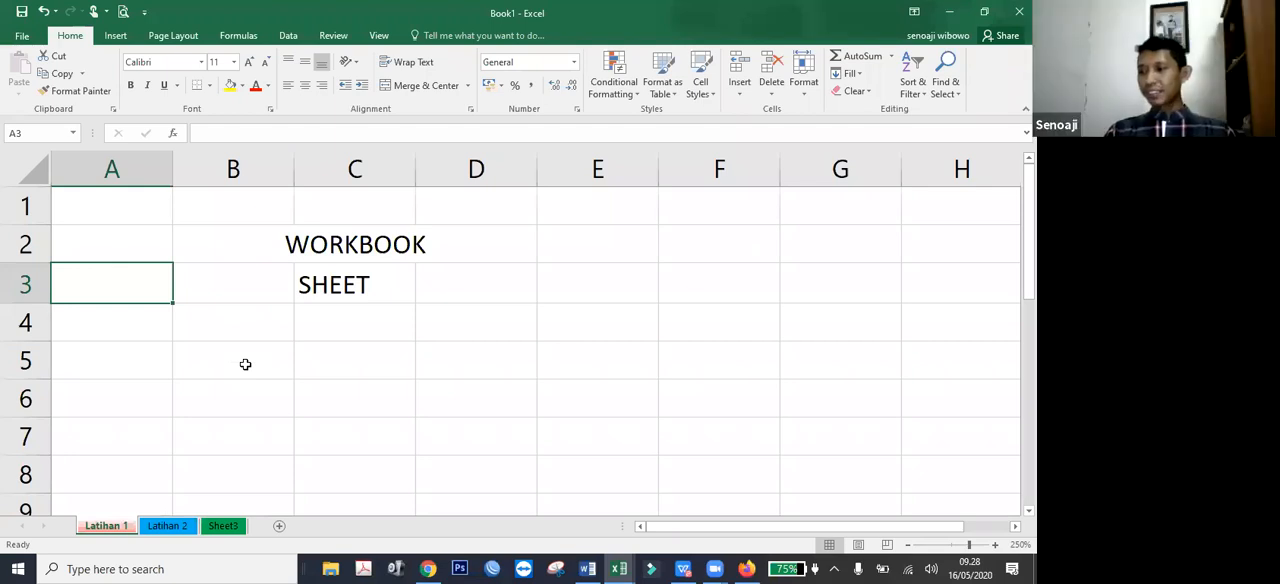
{"action": "left_click", "coordinate": [623, 238]}
{"action": "type", "text": "1."}
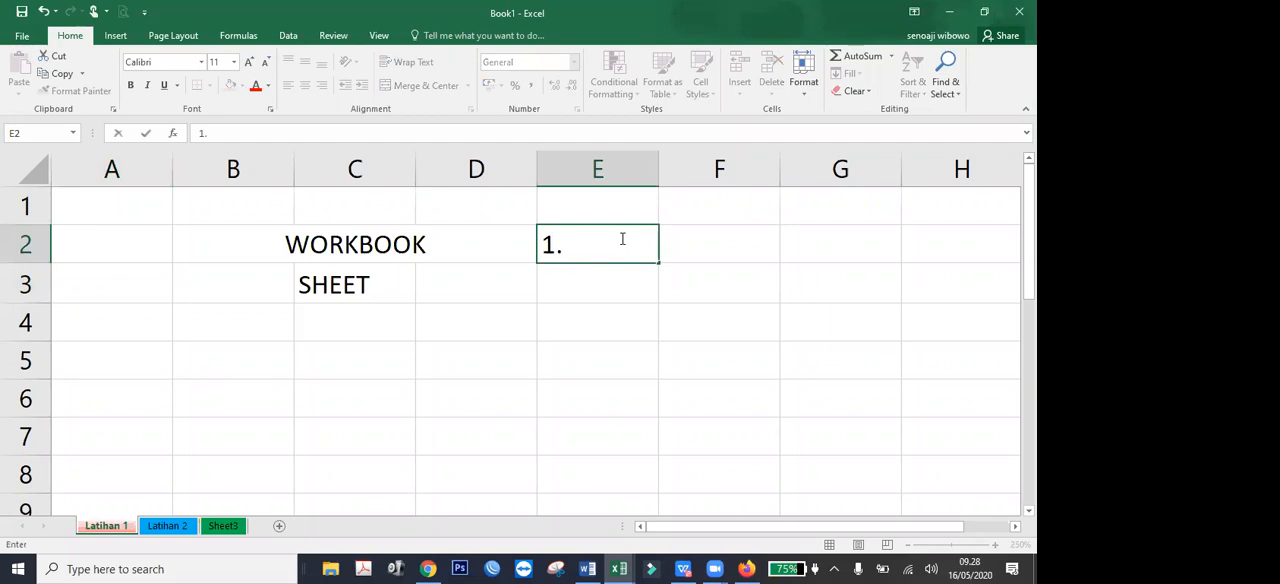
{"action": "type", "text": " Nor"}
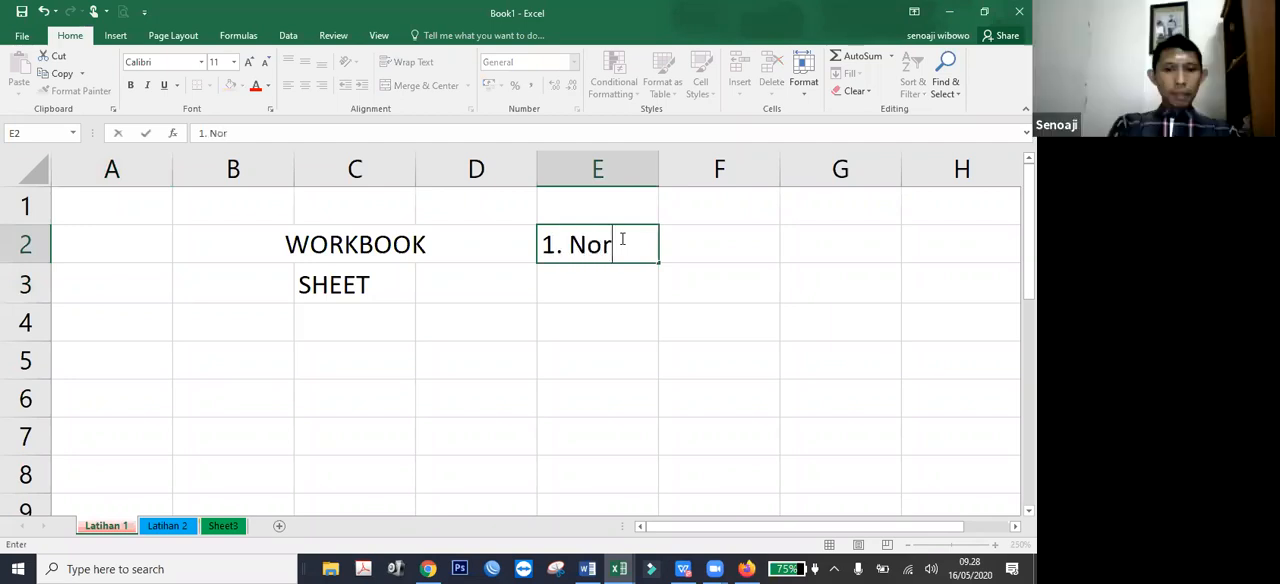
{"action": "type", "text": "mal pointer"}
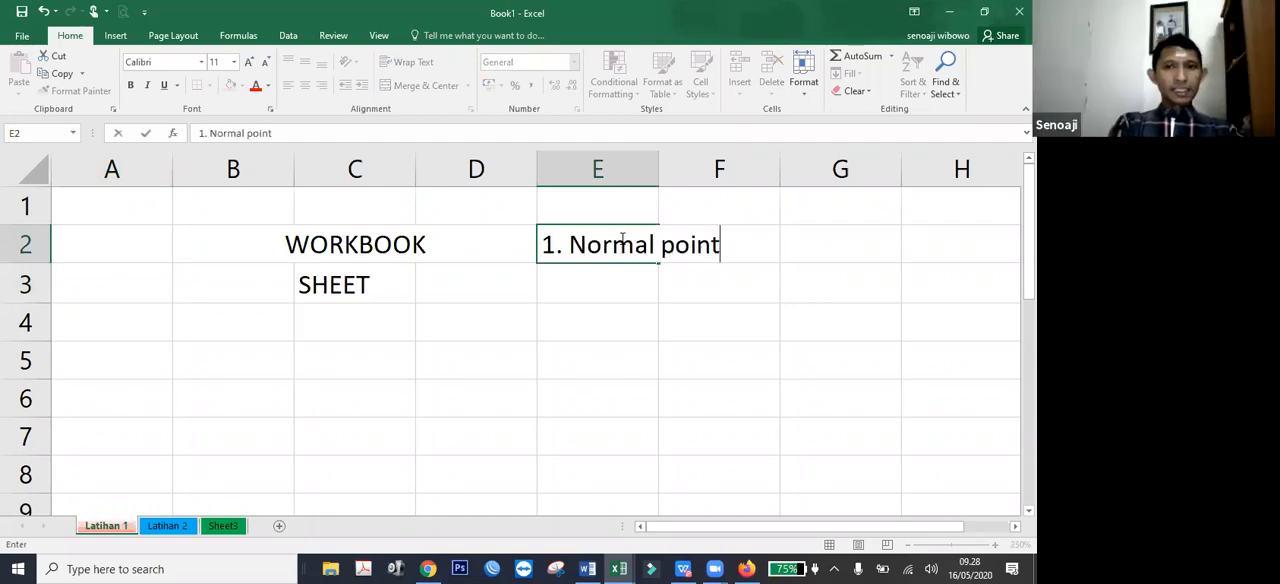
{"action": "key", "text": "Return"}
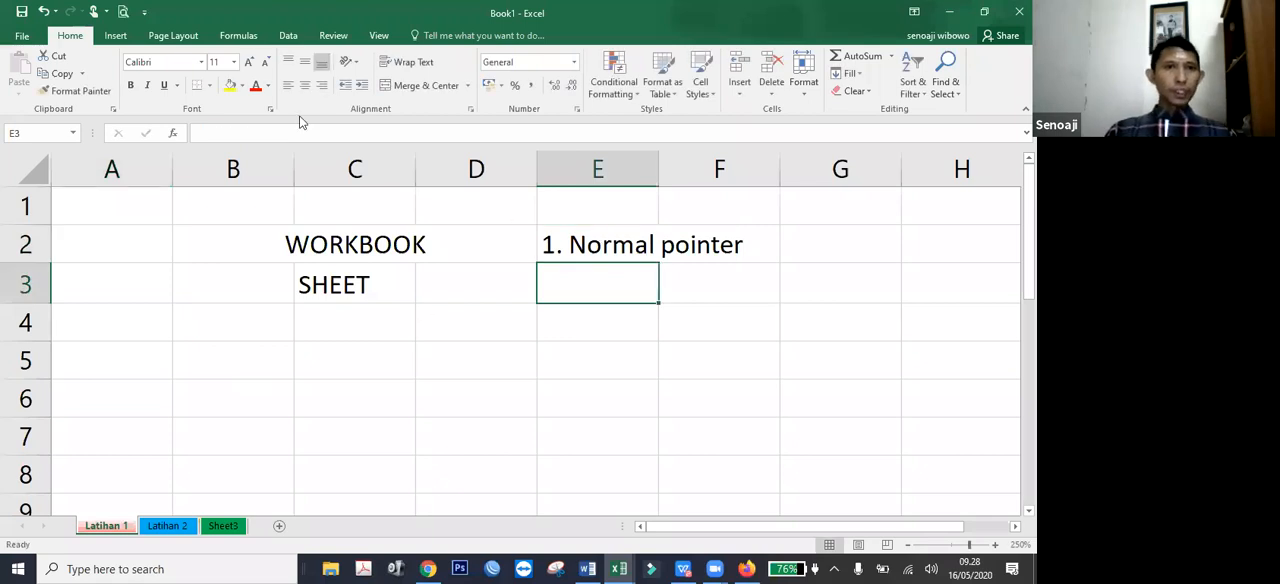
Draw a cross shape about 0.38 cm wide and high in cell G2 and give it a black outline.
{"action": "left_click", "coordinate": [116, 36]}
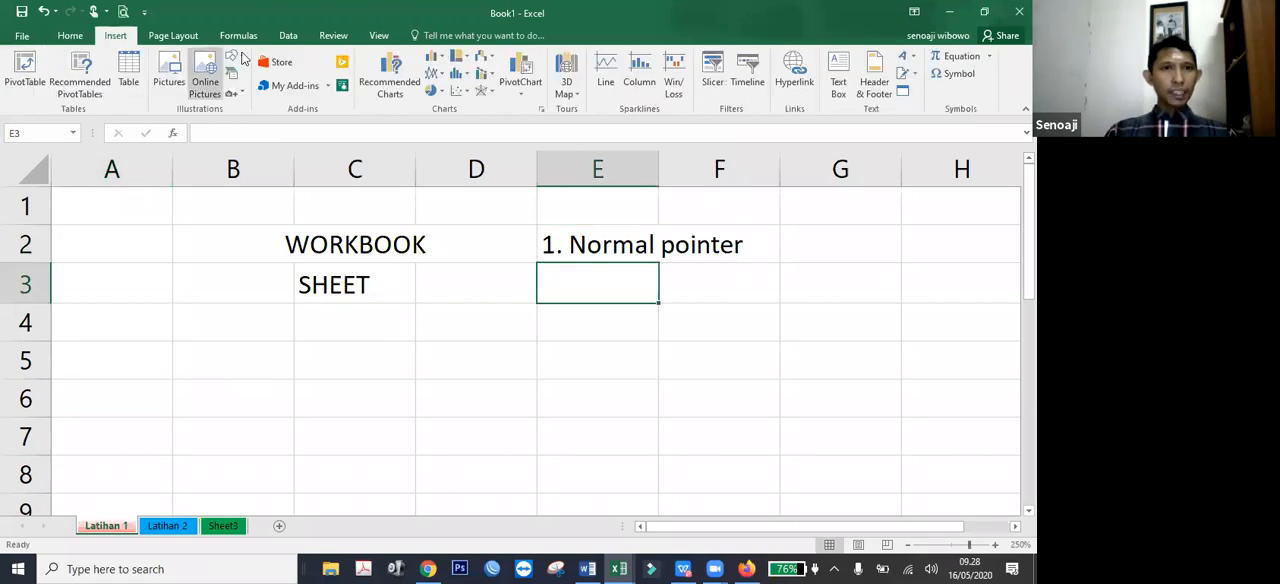
{"action": "left_click", "coordinate": [233, 57]}
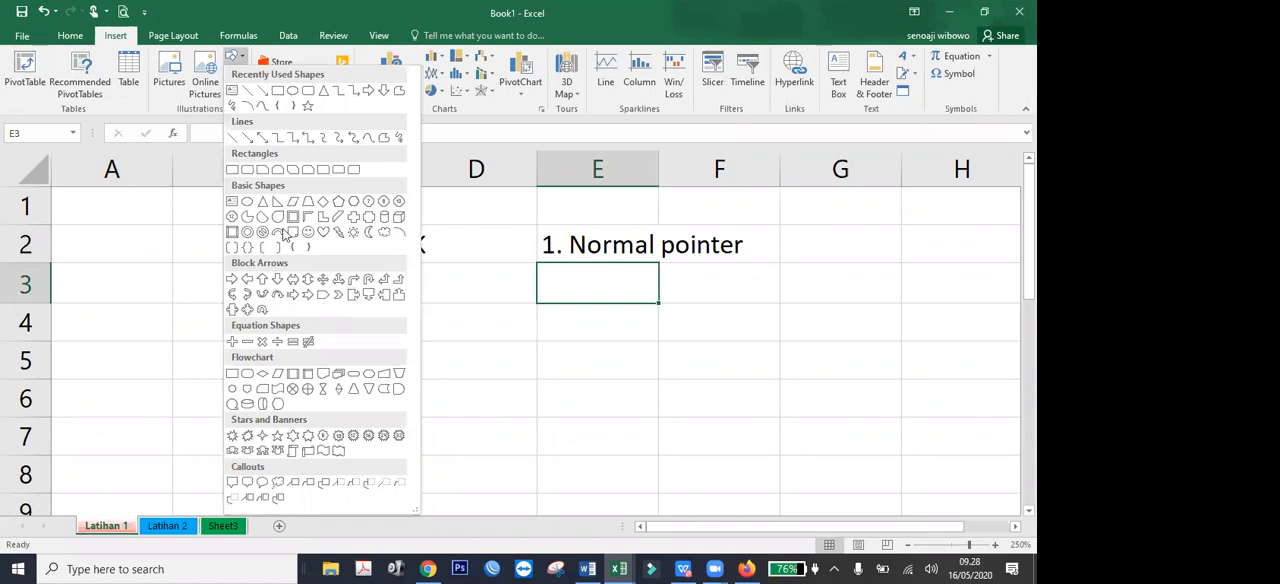
{"action": "left_click", "coordinate": [353, 220]}
{"action": "mouse_move", "coordinate": [815, 219]}
{"action": "left_mouse_down"}
{"action": "mouse_move", "coordinate": [814, 251]}
{"action": "mouse_move", "coordinate": [823, 244]}
{"action": "left_mouse_up"}
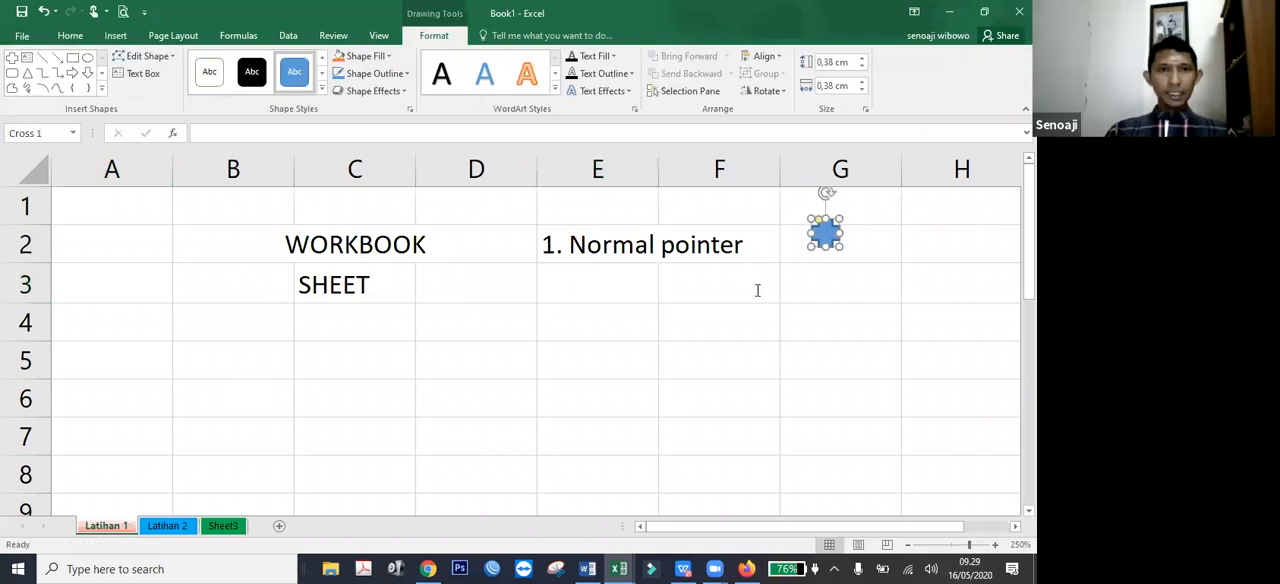
{"action": "left_click", "coordinate": [406, 73]}
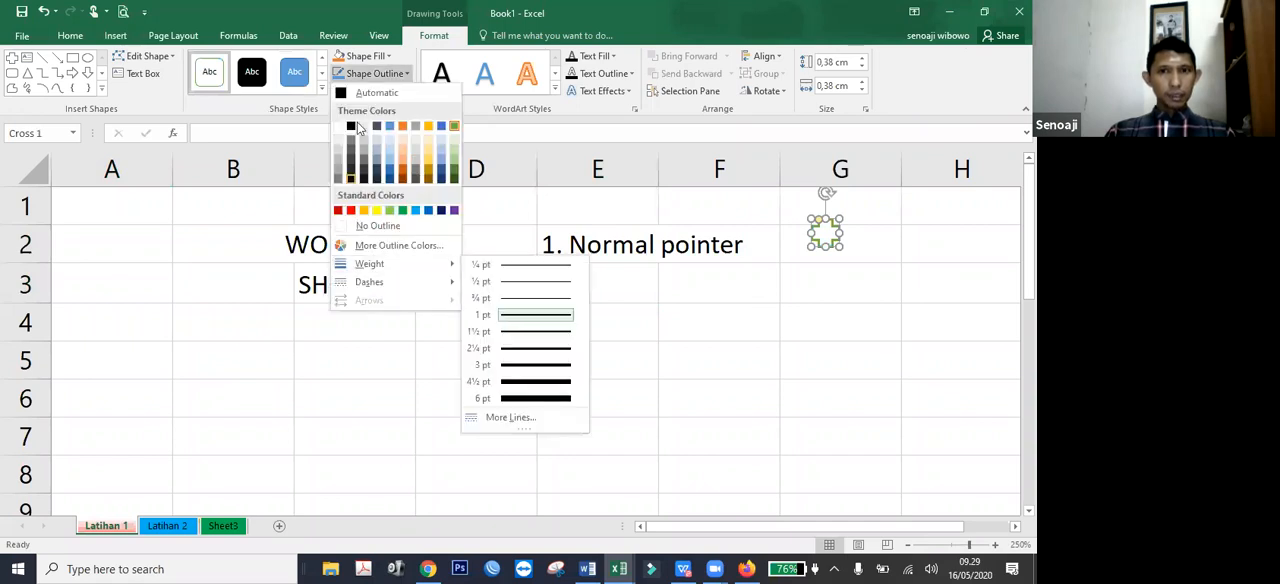
{"action": "left_click", "coordinate": [351, 126]}
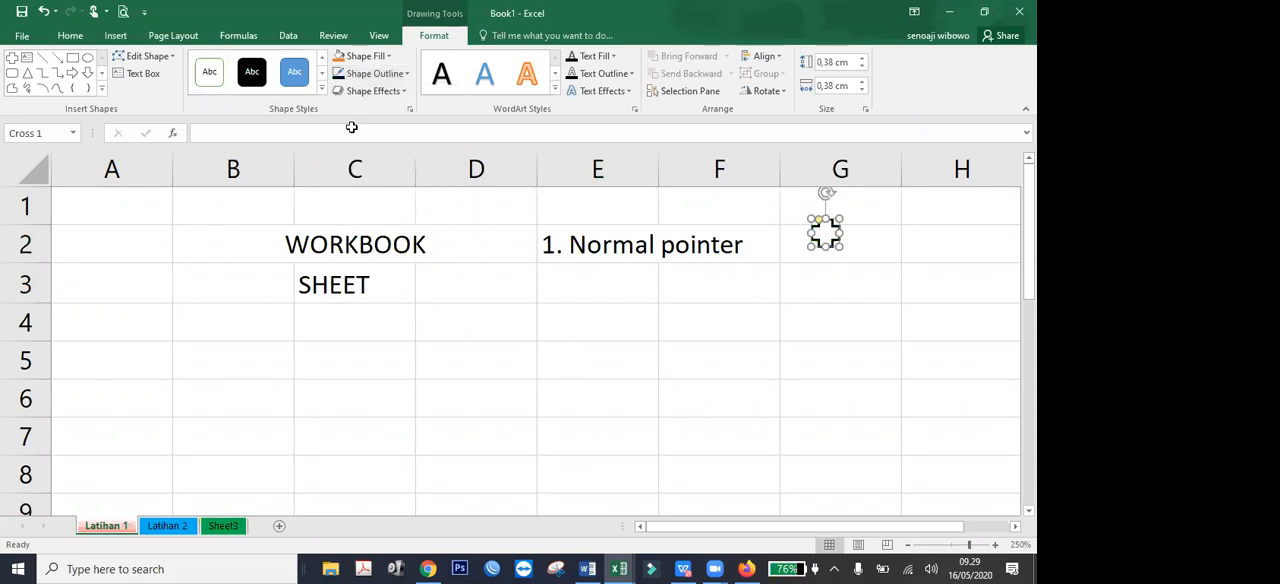
Move the cross shape close beside the "1. Normal pointer" text, then deselect it.
{"action": "key", "text": "Escape"}
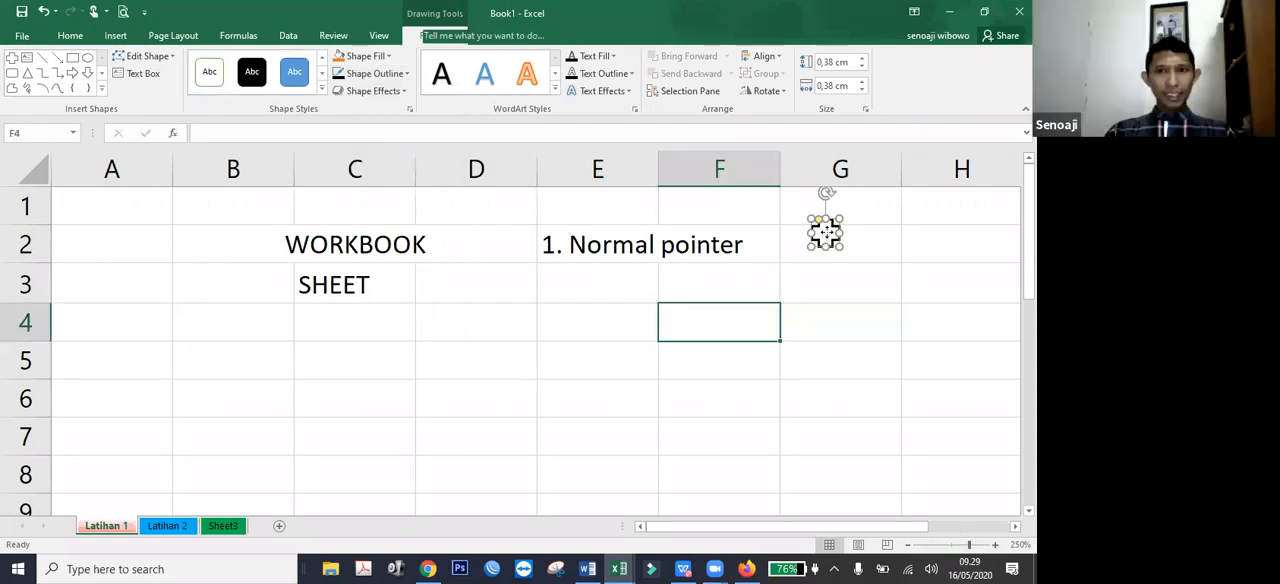
{"action": "key", "text": "Up"}
{"action": "key", "text": "Right"}
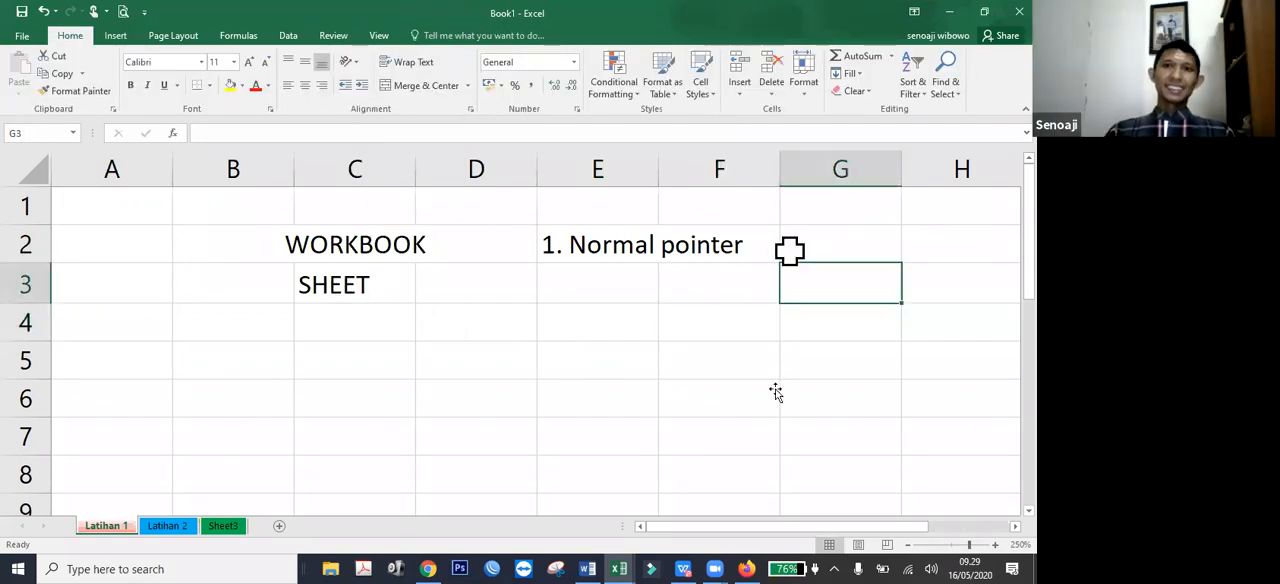
{"action": "left_click", "coordinate": [709, 417]}
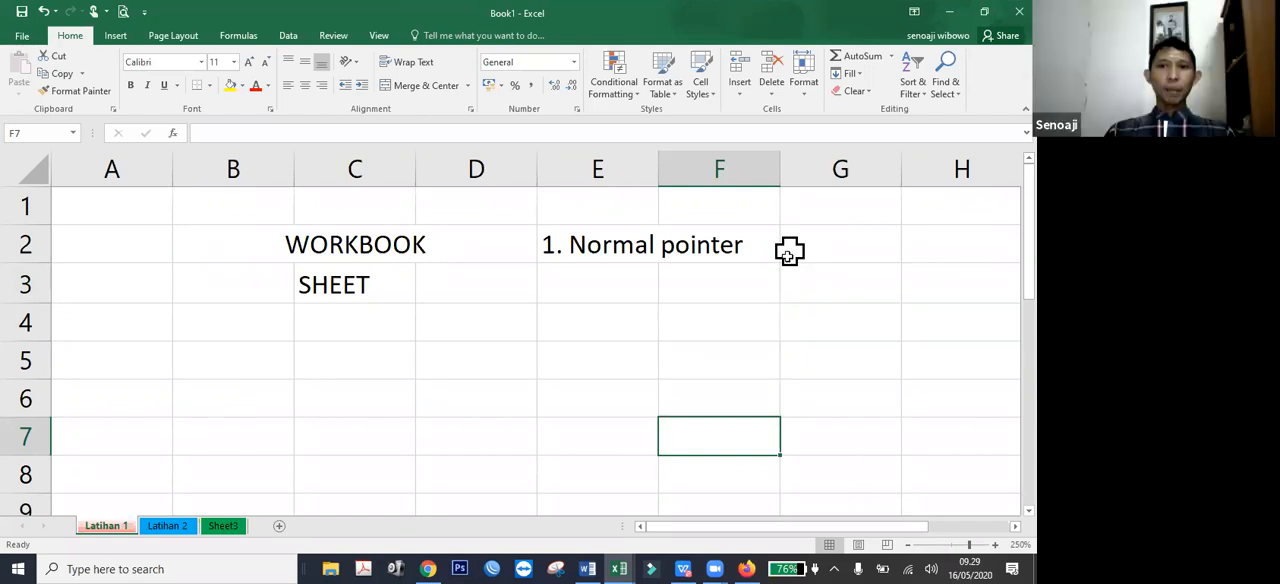
{"action": "left_click", "coordinate": [787, 257]}
{"action": "left_click", "coordinate": [830, 322]}
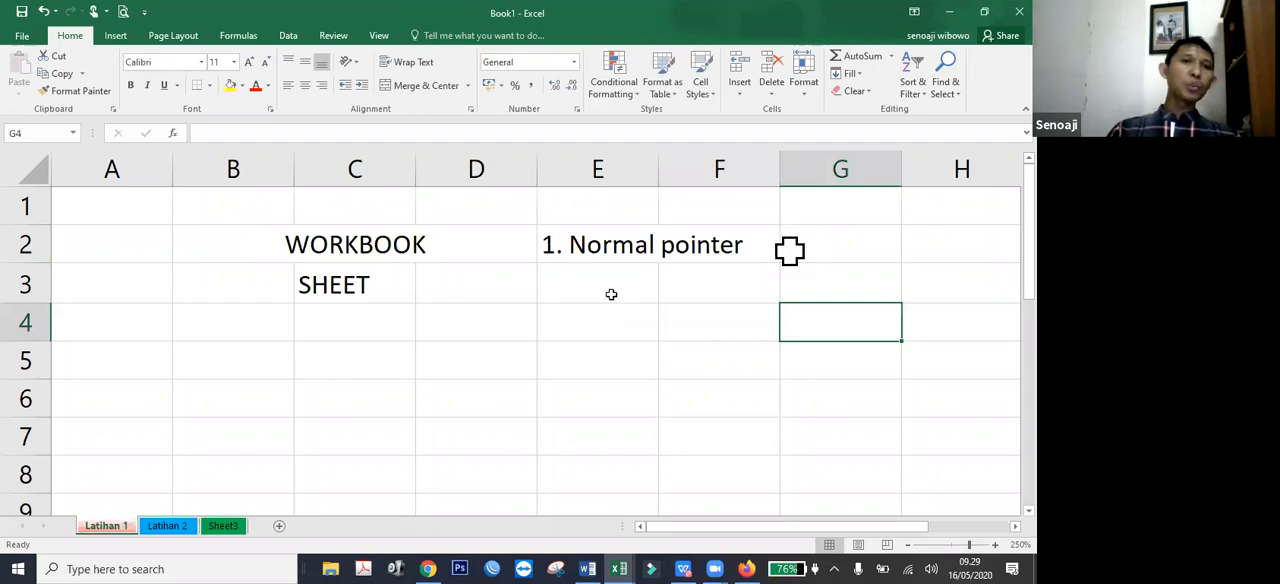
Enter the description "menunjuk cell atau data" in cell E3 below the pointer heading.
{"action": "left_click", "coordinate": [611, 294]}
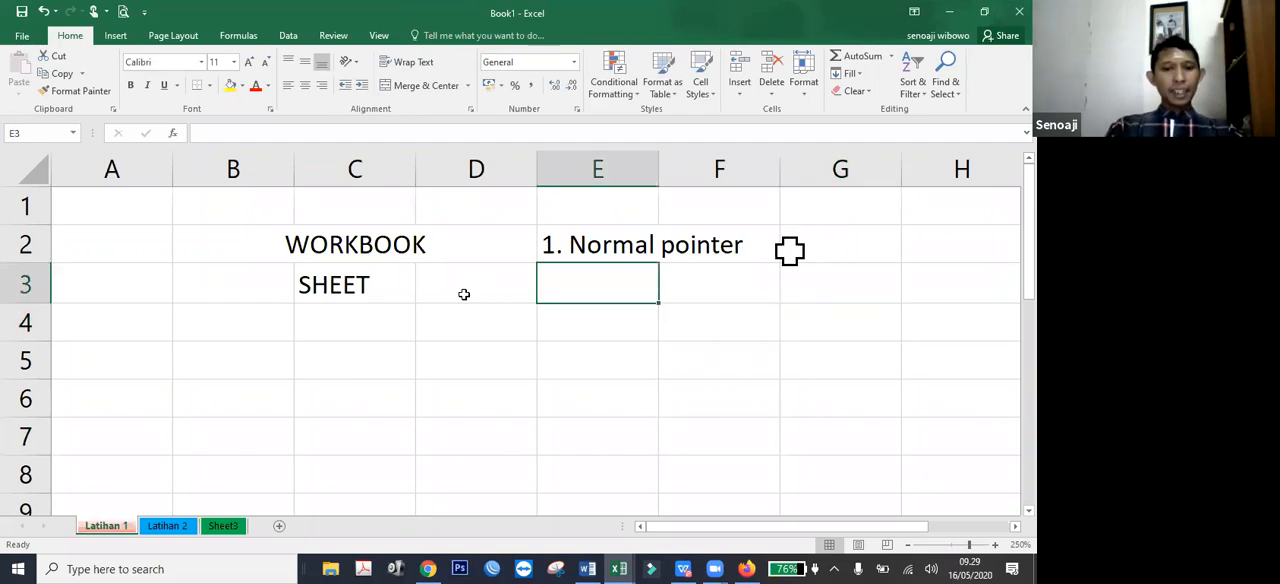
{"action": "type", "text": "menunjuk"}
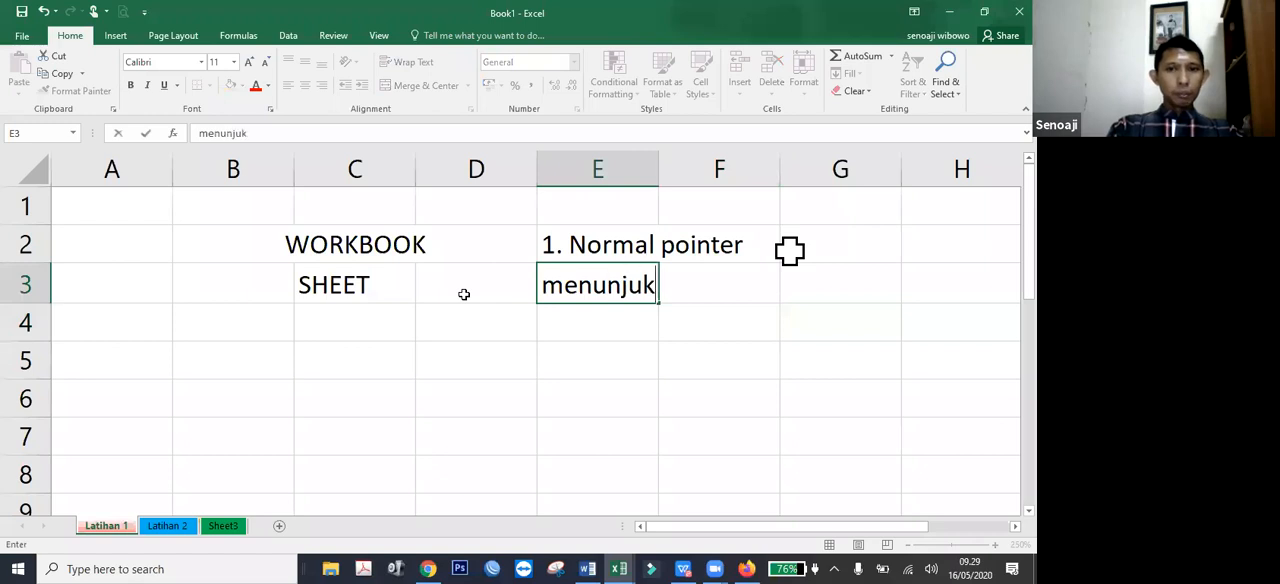
{"action": "type", "text": " cell"}
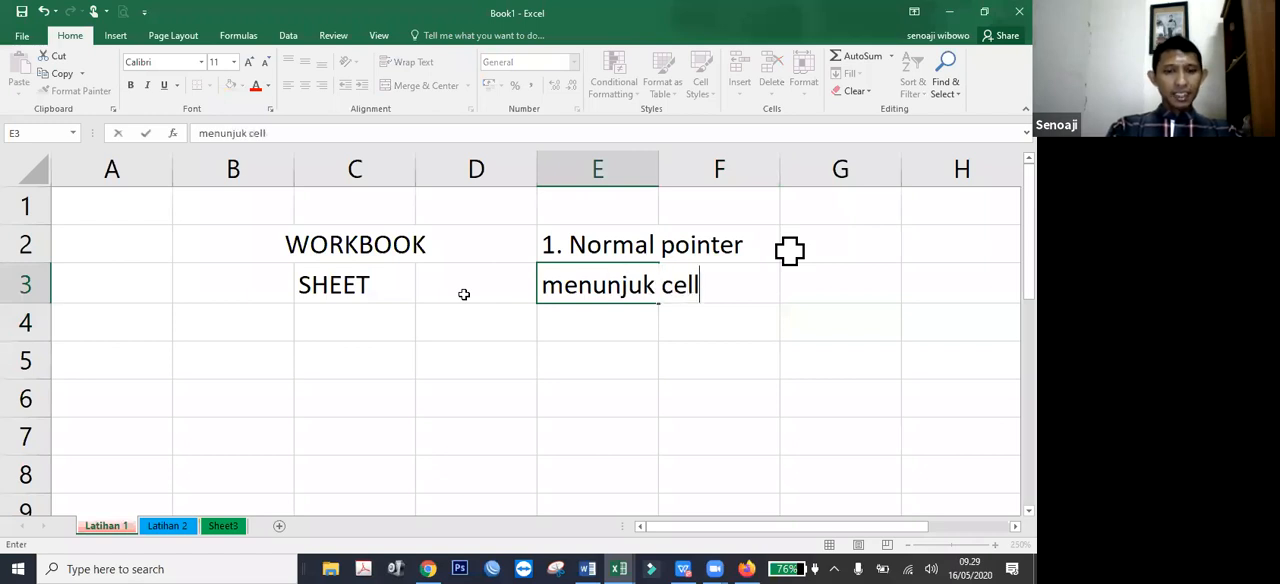
{"action": "type", "text": " atau"}
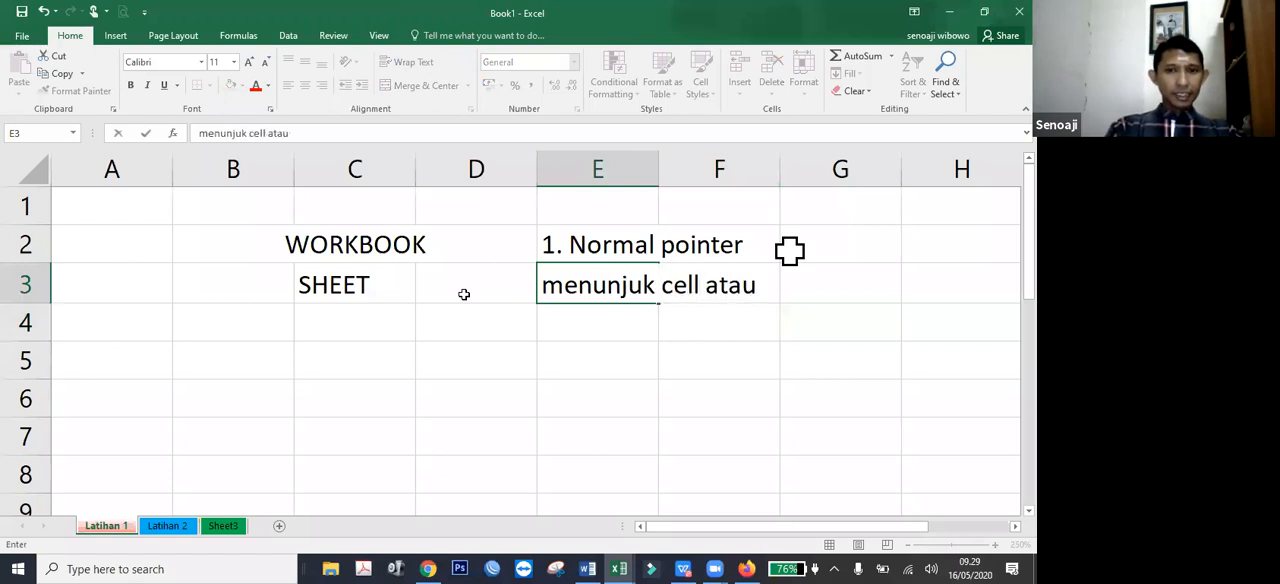
{"action": "type", "text": " data"}
{"action": "key", "text": "Left"}
{"action": "key", "text": "Left"}
{"action": "key", "text": "Right"}
{"action": "key", "text": "Right"}
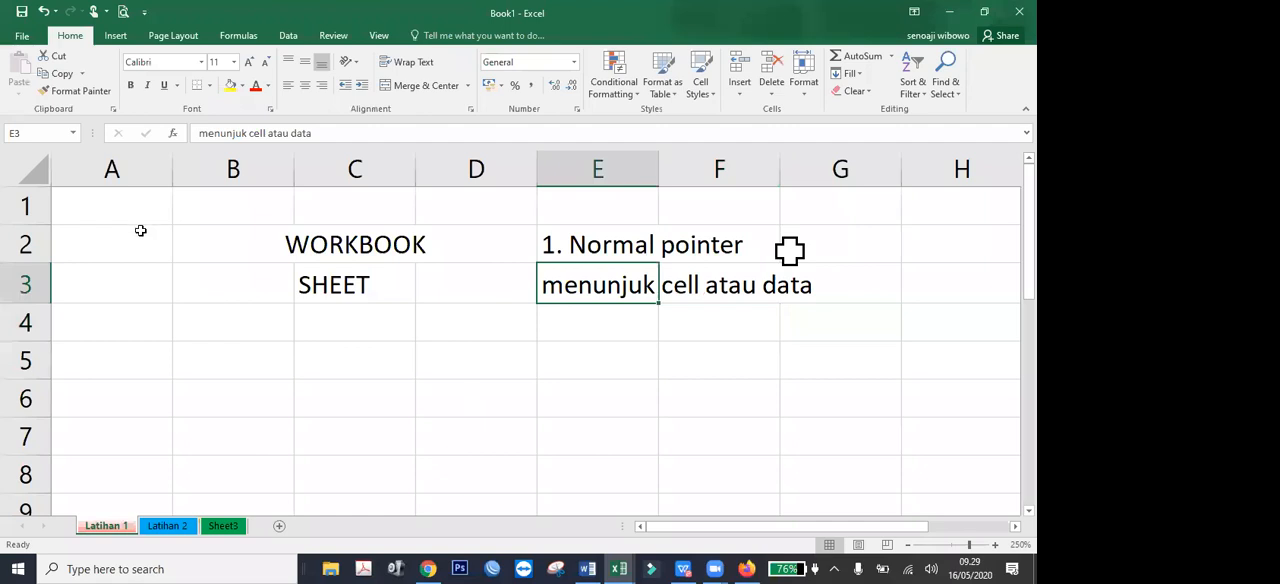
Select single cells one after another in columns A to D to examine how the normal pointer picks cells.
{"action": "left_click", "coordinate": [124, 206]}
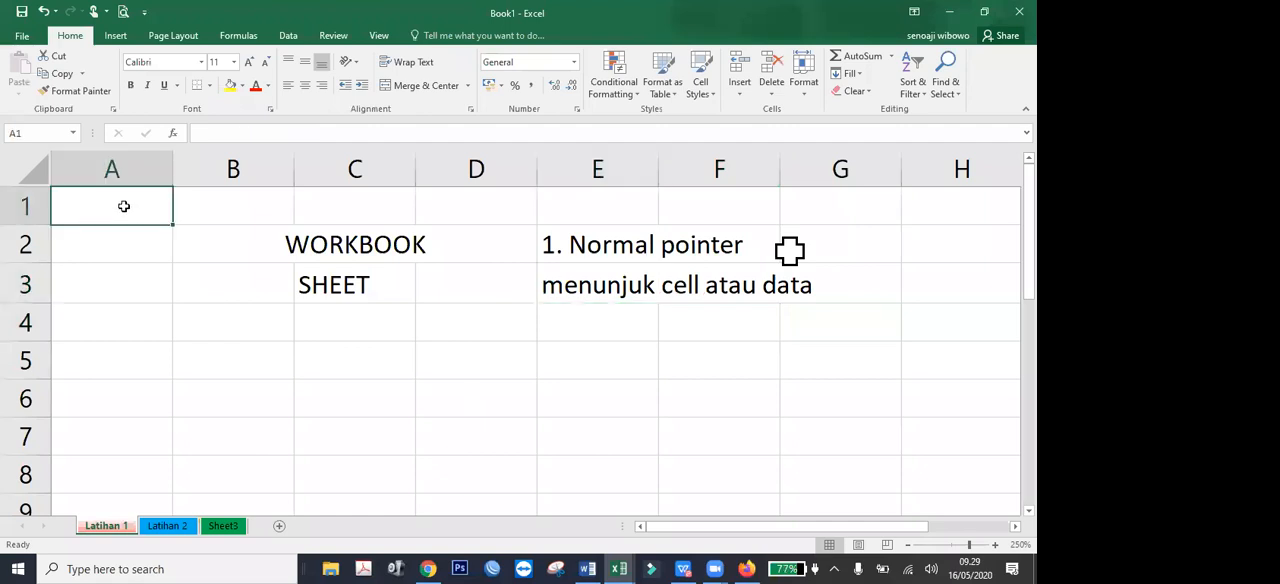
{"action": "left_click", "coordinate": [256, 202]}
{"action": "left_click", "coordinate": [131, 237]}
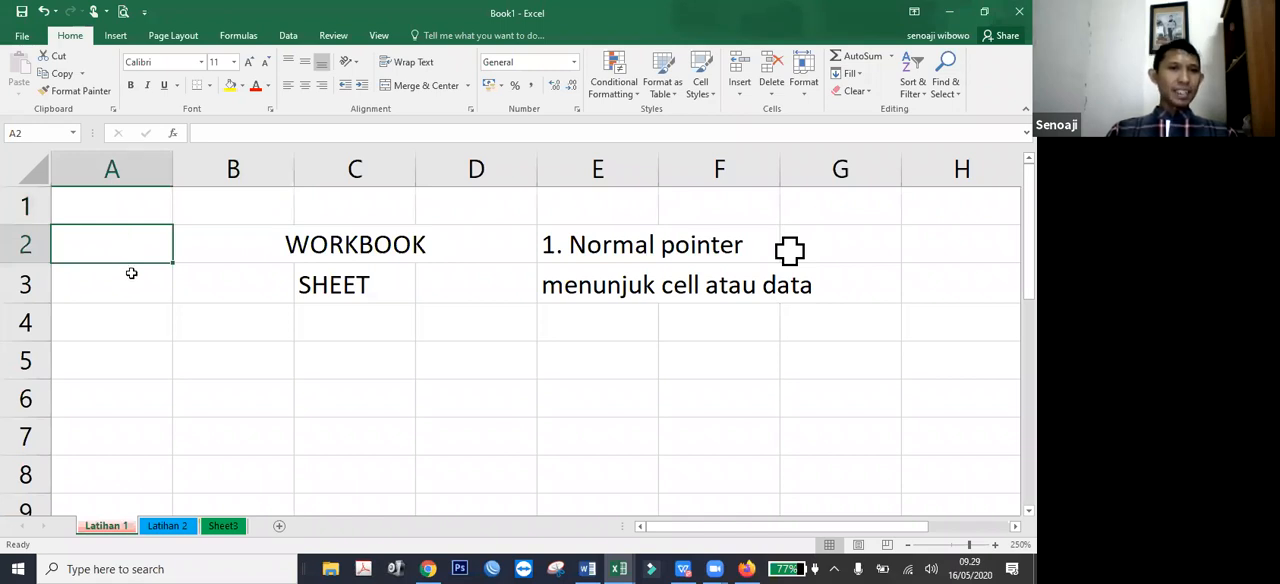
{"action": "left_click", "coordinate": [131, 277]}
{"action": "left_click", "coordinate": [245, 328]}
{"action": "left_click", "coordinate": [385, 327]}
{"action": "left_click", "coordinate": [470, 285]}
{"action": "left_click", "coordinate": [489, 229]}
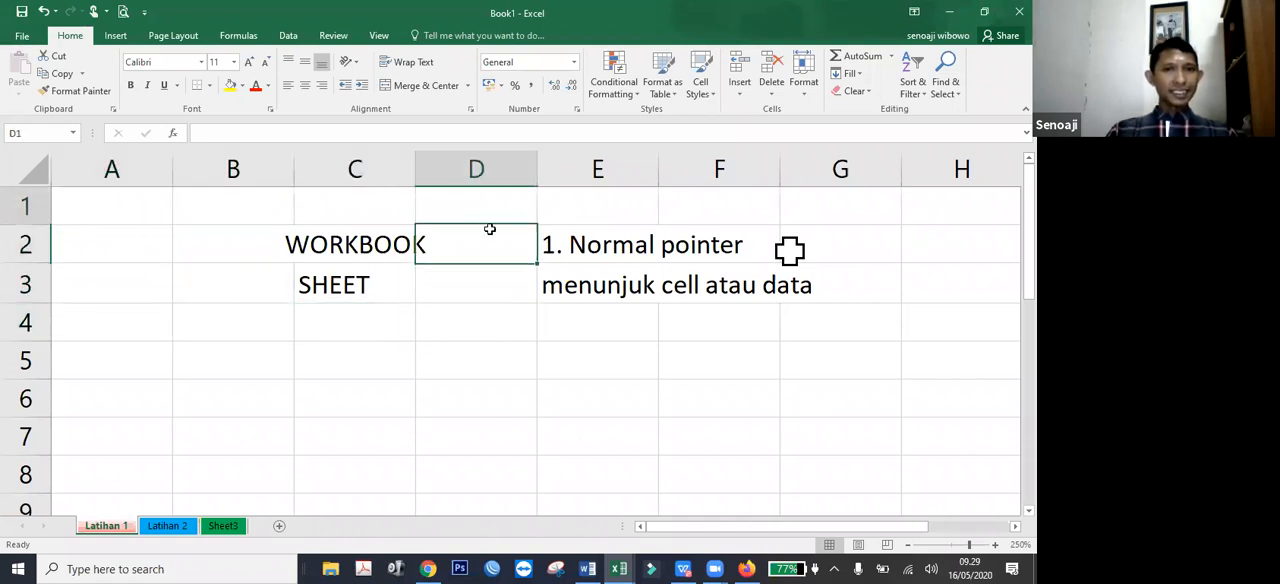
Enter the description "menseleksi data/membuat range data" in cell E4 below the first pointer description.
{"action": "left_click", "coordinate": [575, 317]}
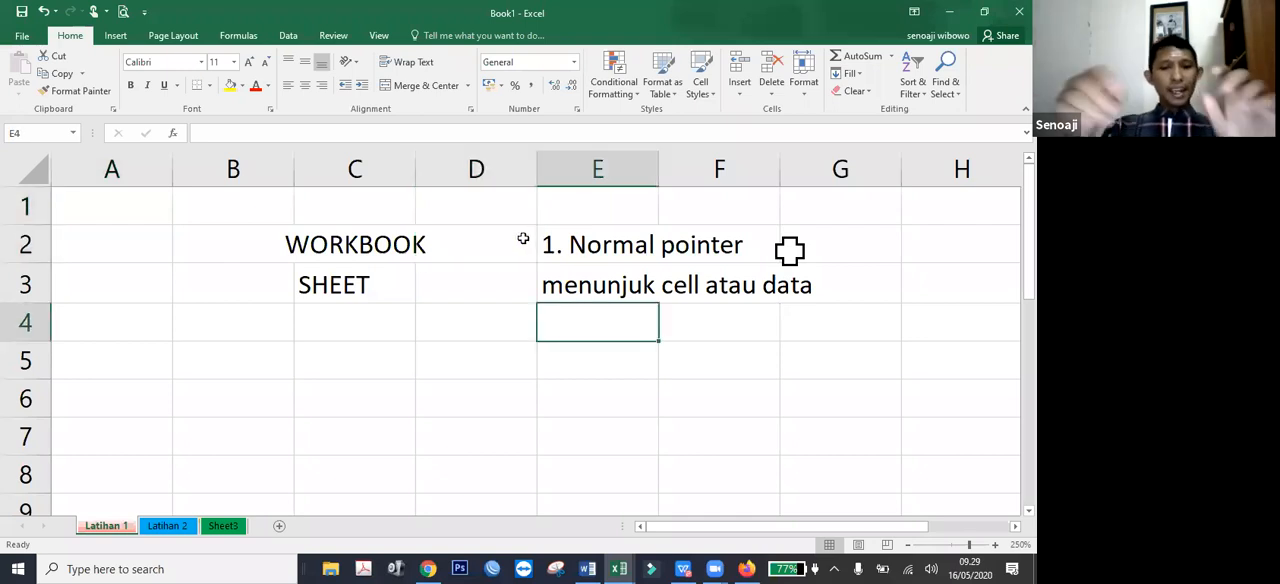
{"action": "type", "text": "mens"}
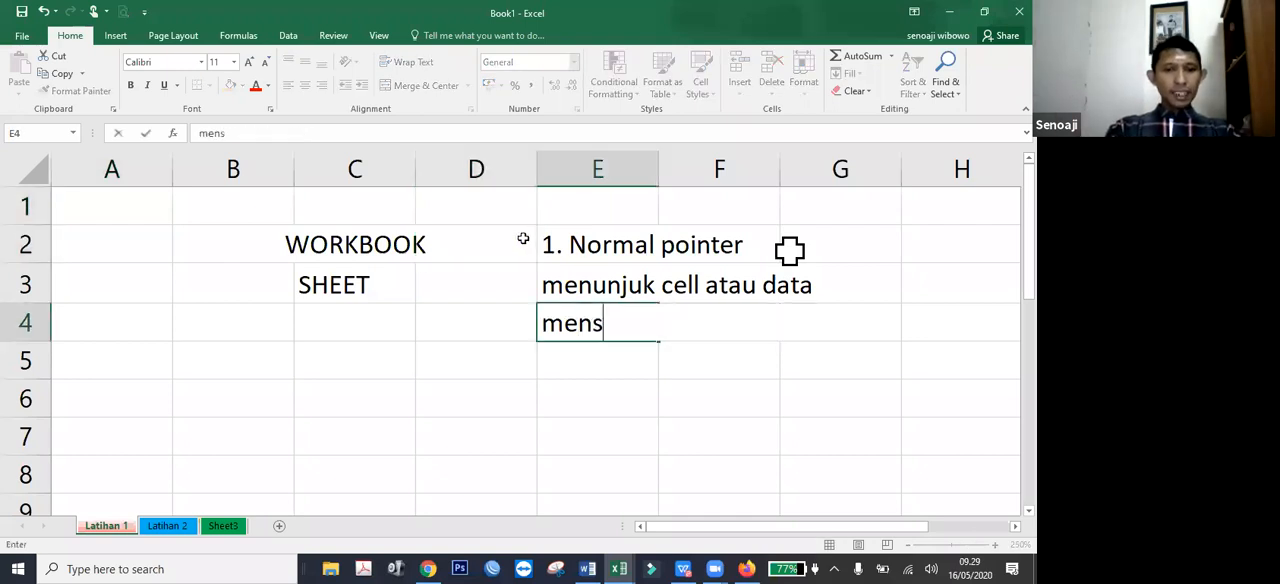
{"action": "type", "text": "eleksi dat"}
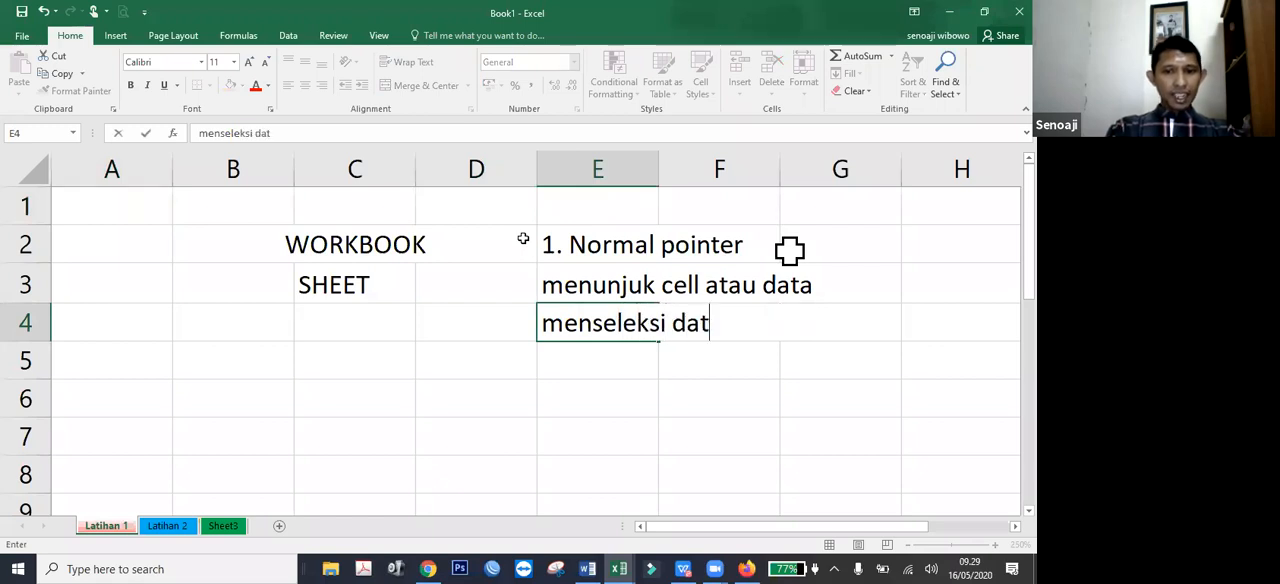
{"action": "type", "text": "a/membuat"}
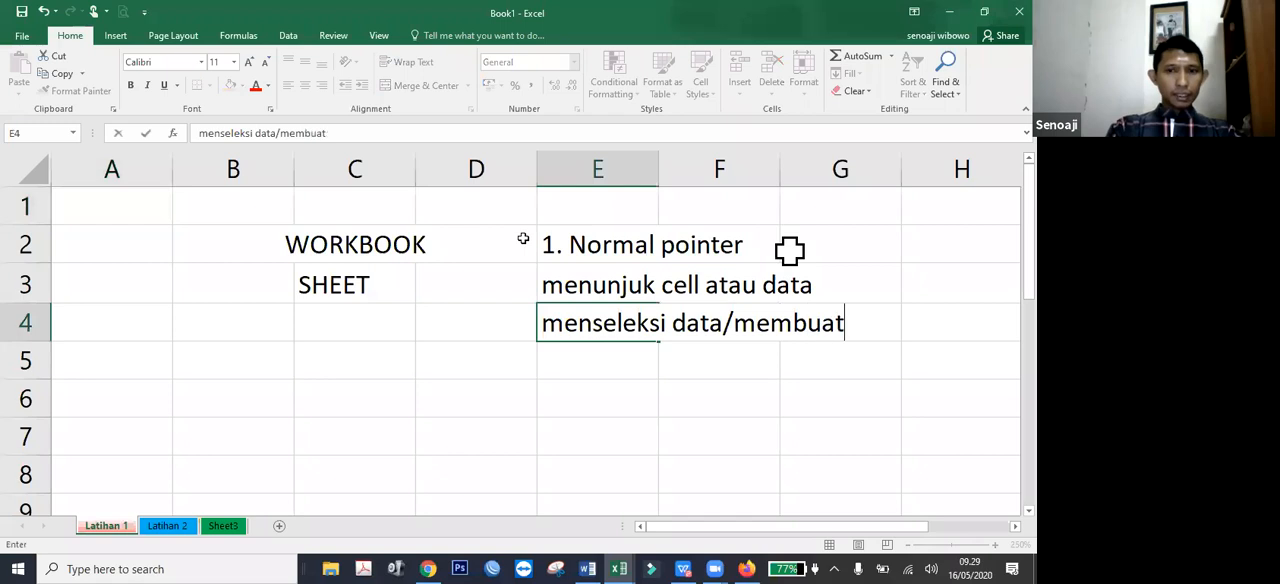
{"action": "type", "text": " range data"}
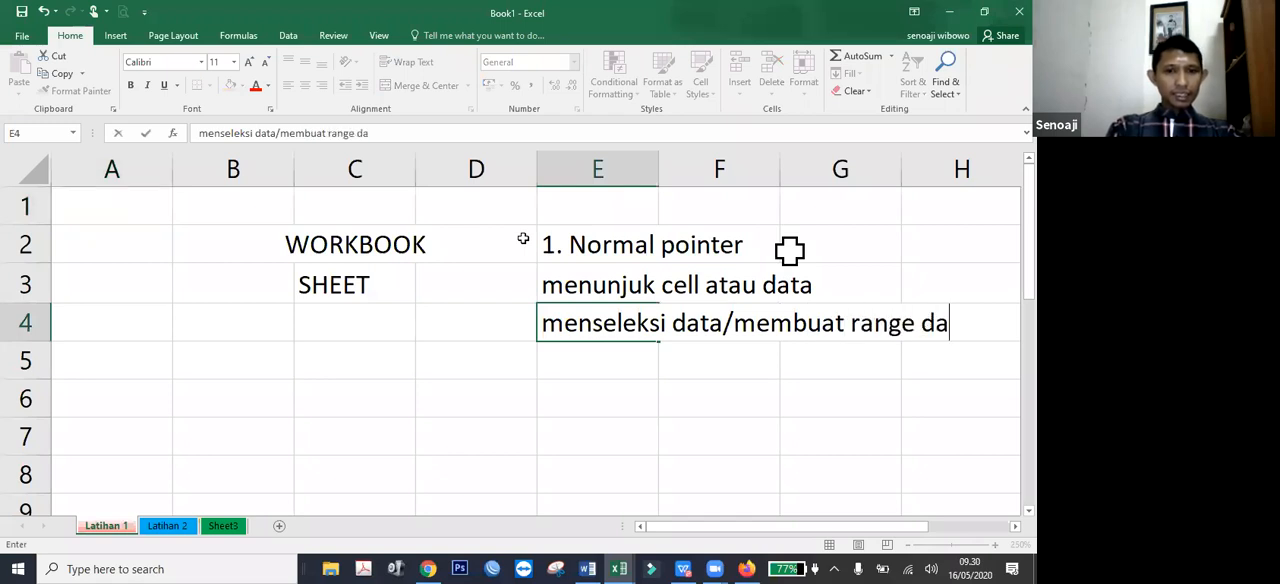
{"action": "key", "text": "ctrl+Return"}
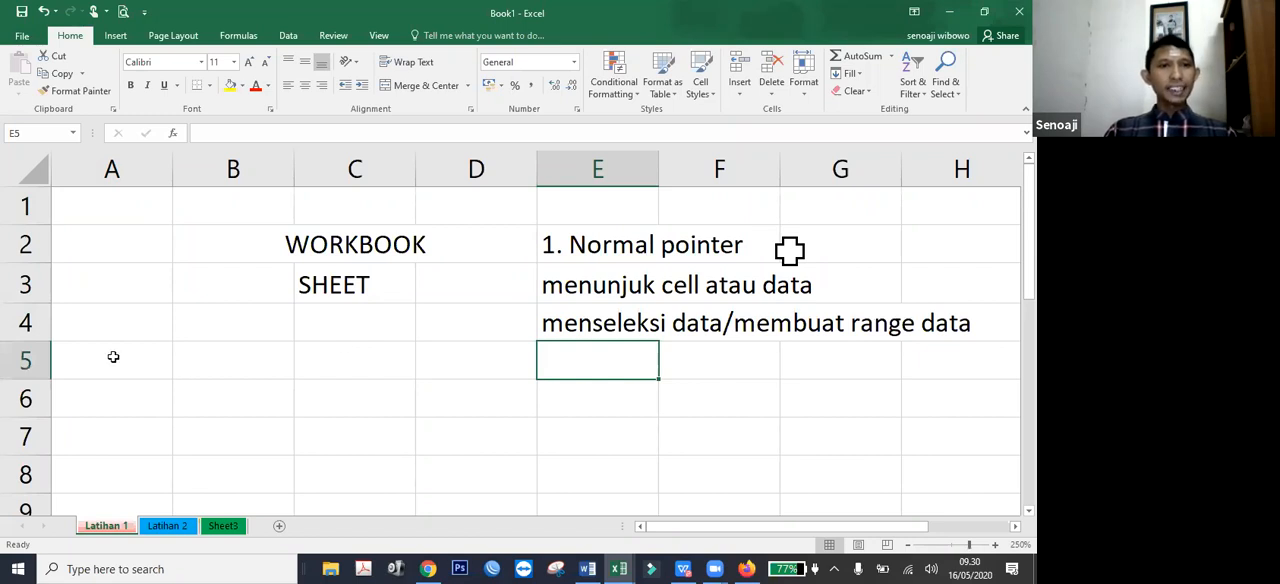
Enter the sample numbers 1, 2 and 3 in cells A1 to A3.
{"action": "left_click", "coordinate": [83, 199]}
{"action": "type", "text": "1"}
{"action": "key", "text": "Return"}
{"action": "type", "text": "2"}
{"action": "key", "text": "Return"}
{"action": "type", "text": "3"}
{"action": "key", "text": "Return"}
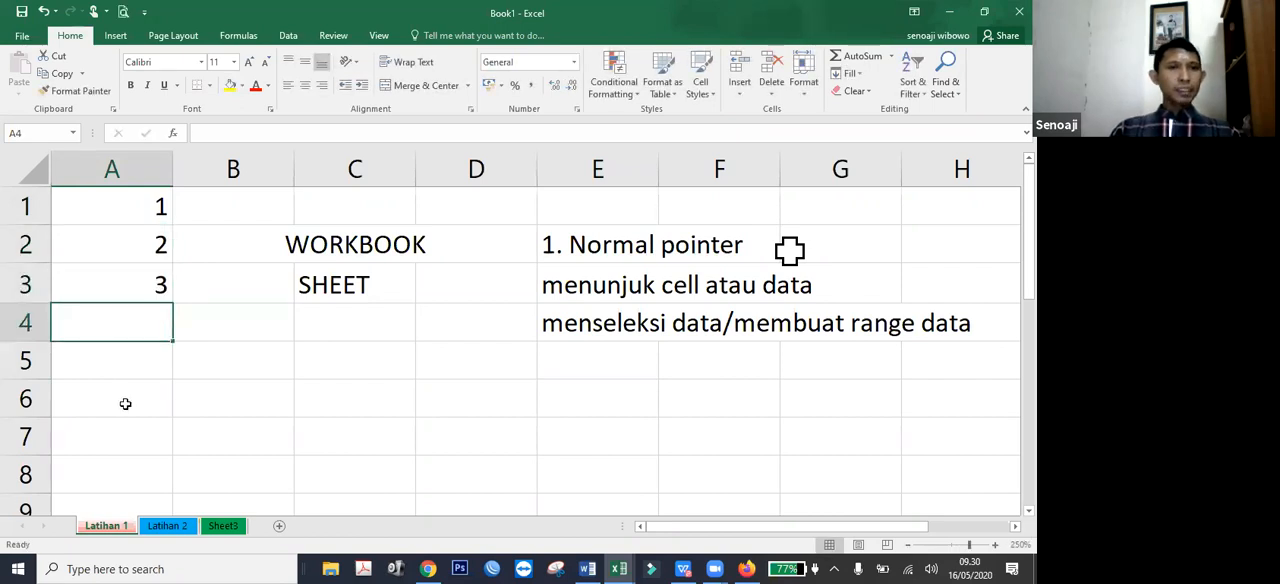
Select the range A1:A3 repeatedly and then single cells to examine how the normal pointer selects ranges.
{"action": "left_click", "coordinate": [111, 205]}
{"action": "left_click_drag", "start_coordinate": [111, 205], "coordinate": [119, 279]}
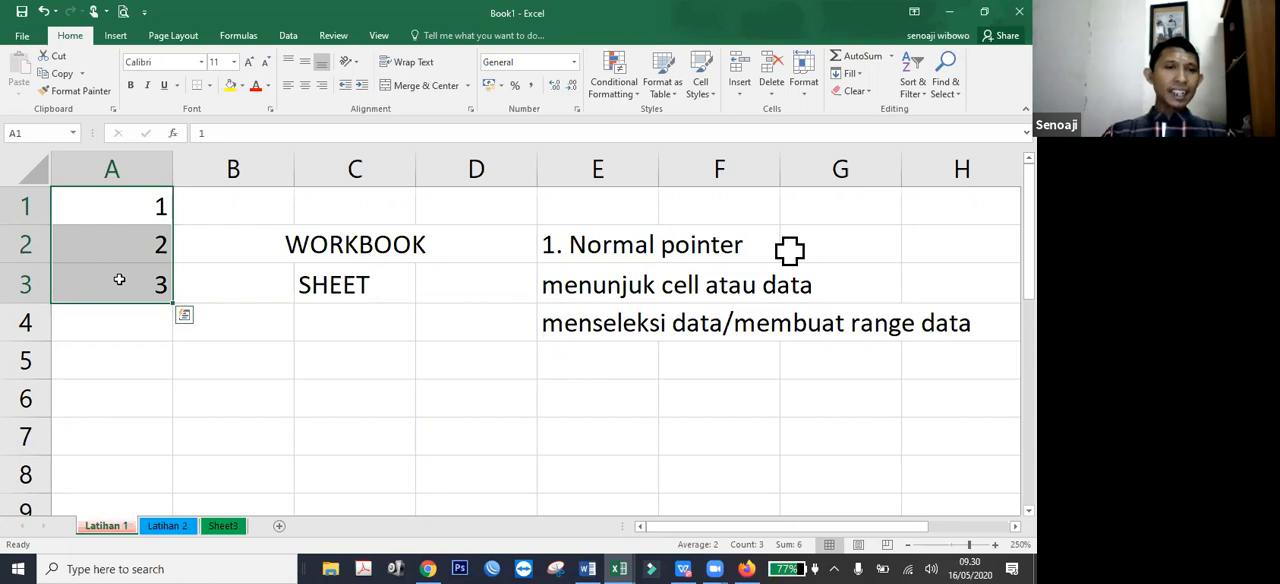
{"action": "left_click", "coordinate": [128, 360]}
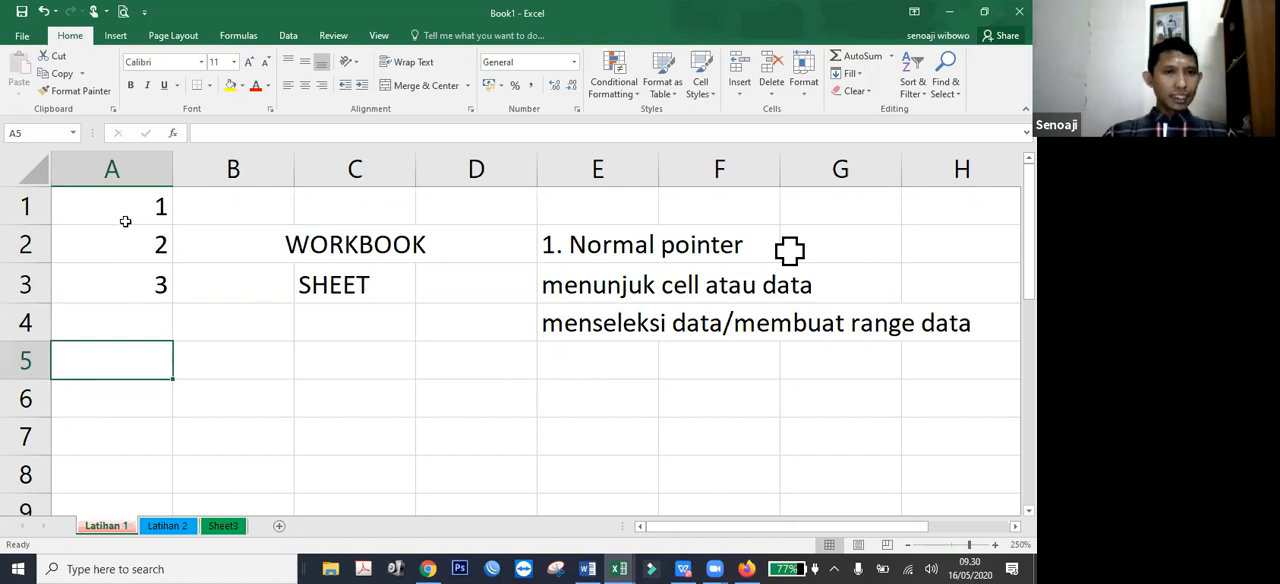
{"action": "left_click", "coordinate": [121, 218]}
{"action": "left_click_drag", "start_coordinate": [121, 218], "coordinate": [120, 285]}
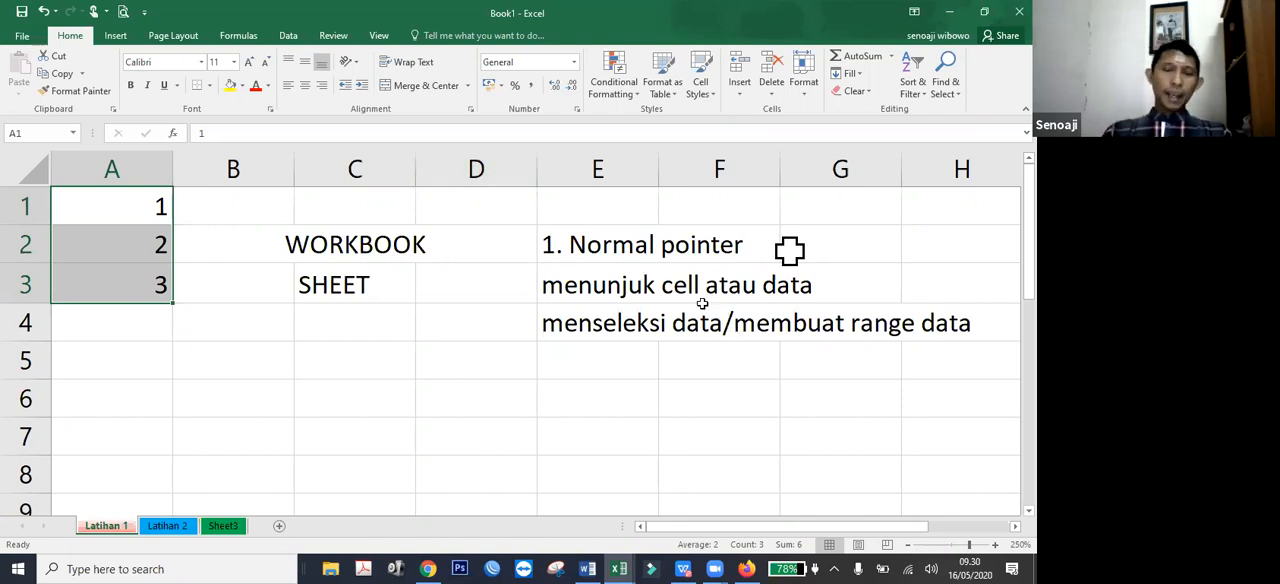
{"action": "left_click", "coordinate": [290, 398]}
{"action": "left_click", "coordinate": [201, 292]}
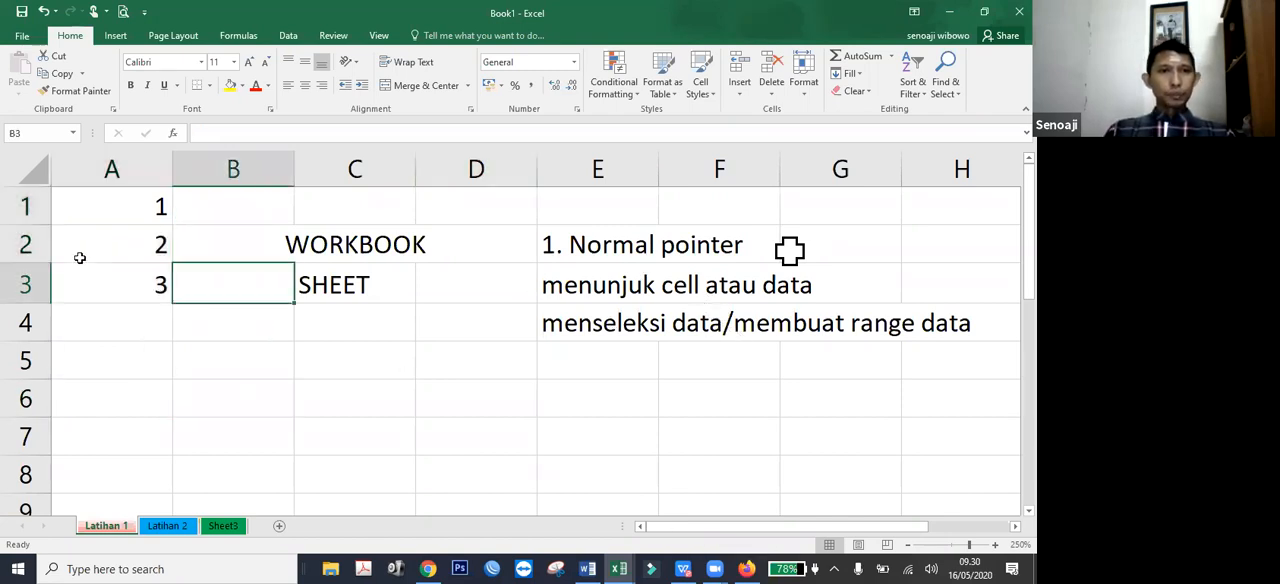
{"action": "left_click", "coordinate": [85, 252]}
{"action": "left_click", "coordinate": [165, 358]}
{"action": "left_click", "coordinate": [355, 368]}
Enter the heading "2. copied pointer" in cell E5 below the normal pointer descriptions.
{"action": "left_click", "coordinate": [593, 361]}
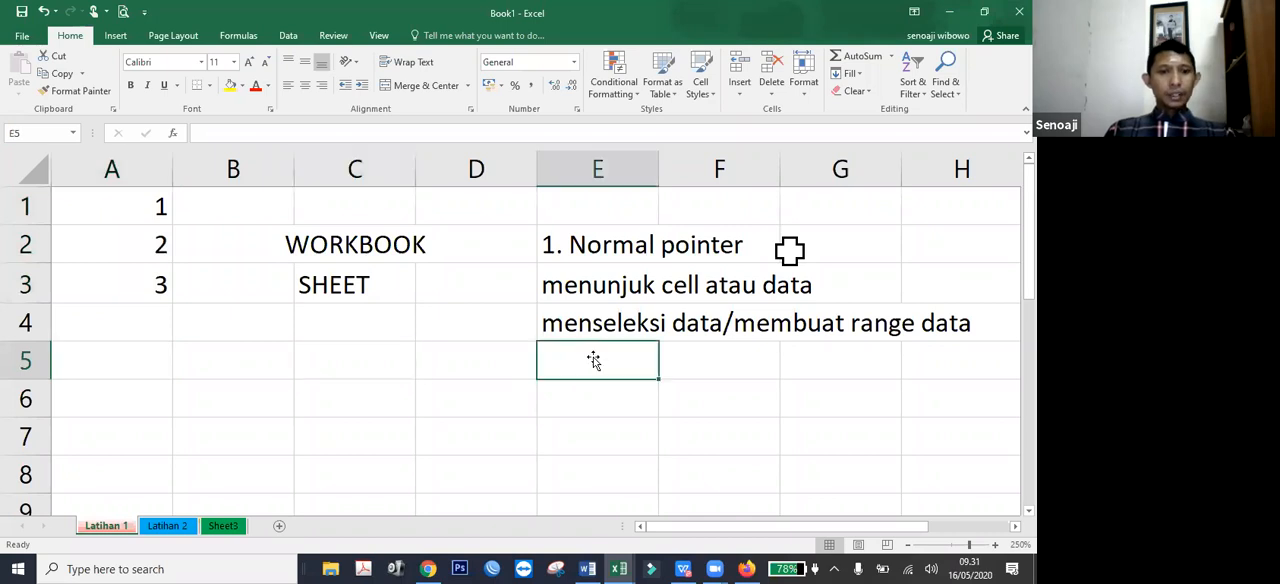
{"action": "type", "text": "2."}
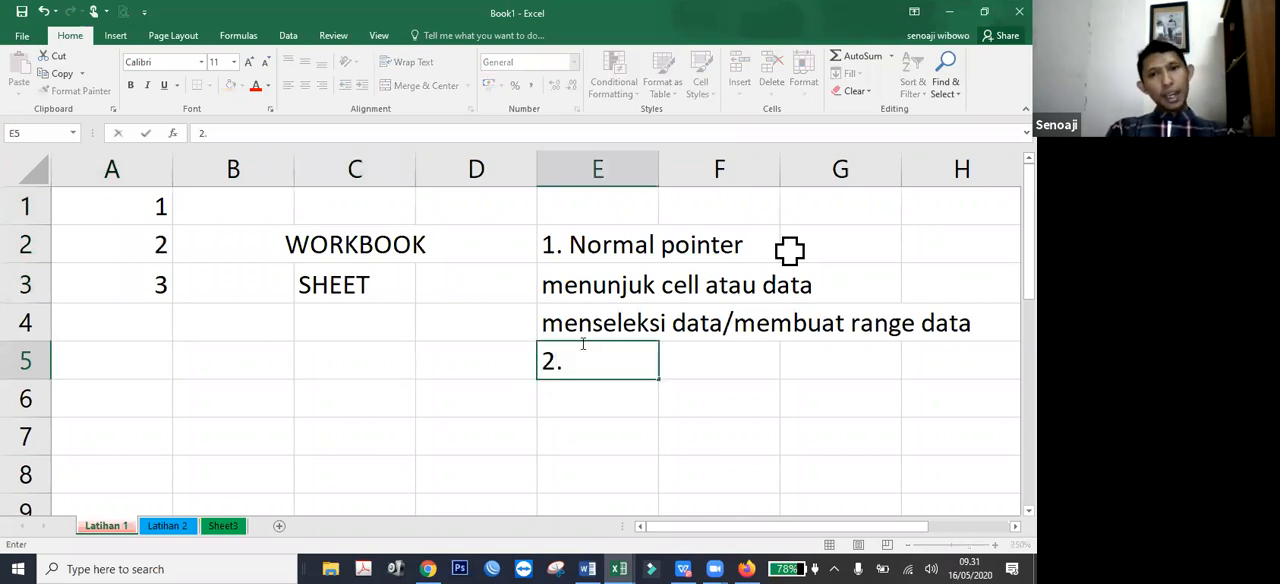
{"action": "type", "text": " c"}
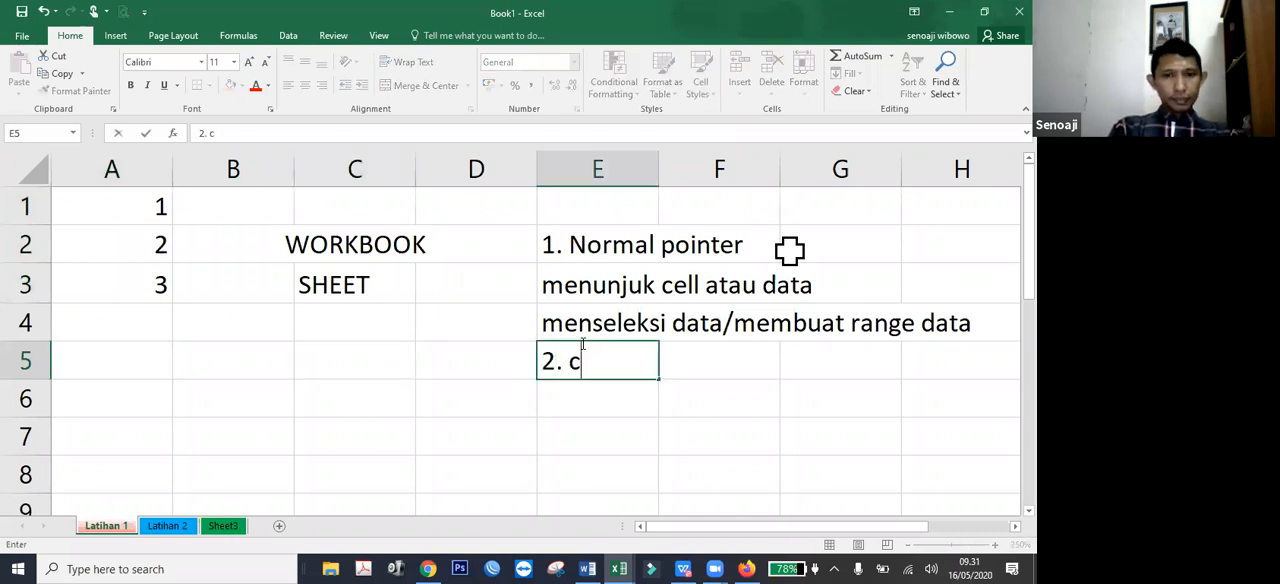
{"action": "type", "text": "opied poineter"}
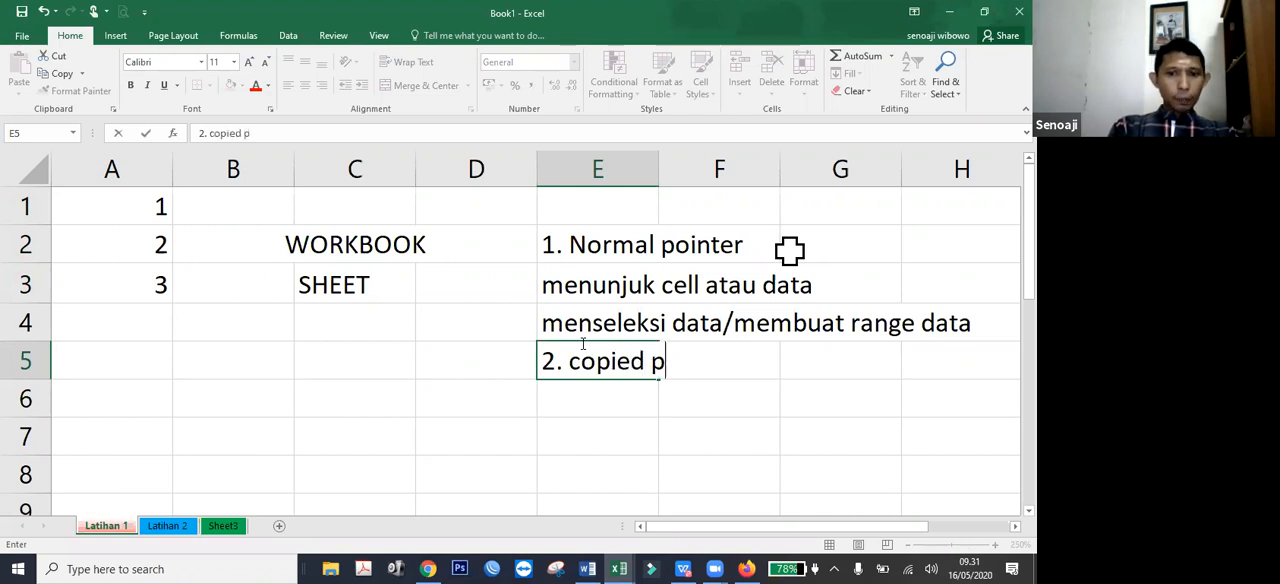
{"action": "key", "text": "BackSpace"}
{"action": "key", "text": "BackSpace"}
{"action": "key", "text": "BackSpace"}
{"action": "key", "text": "BackSpace"}
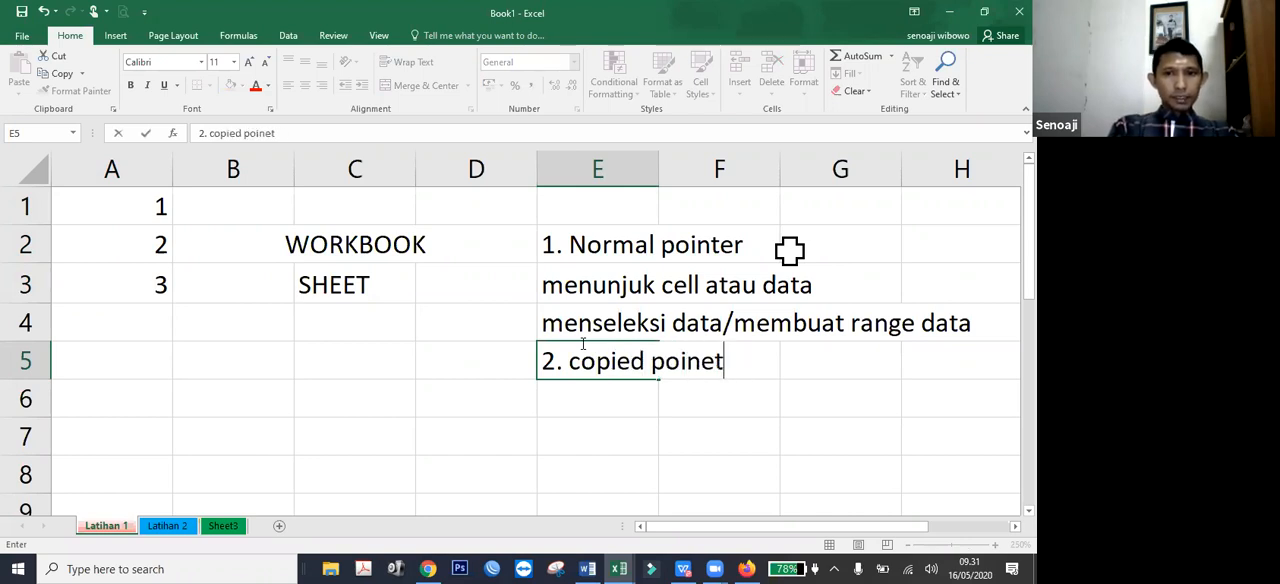
{"action": "type", "text": "ter"}
{"action": "key", "text": "Return"}
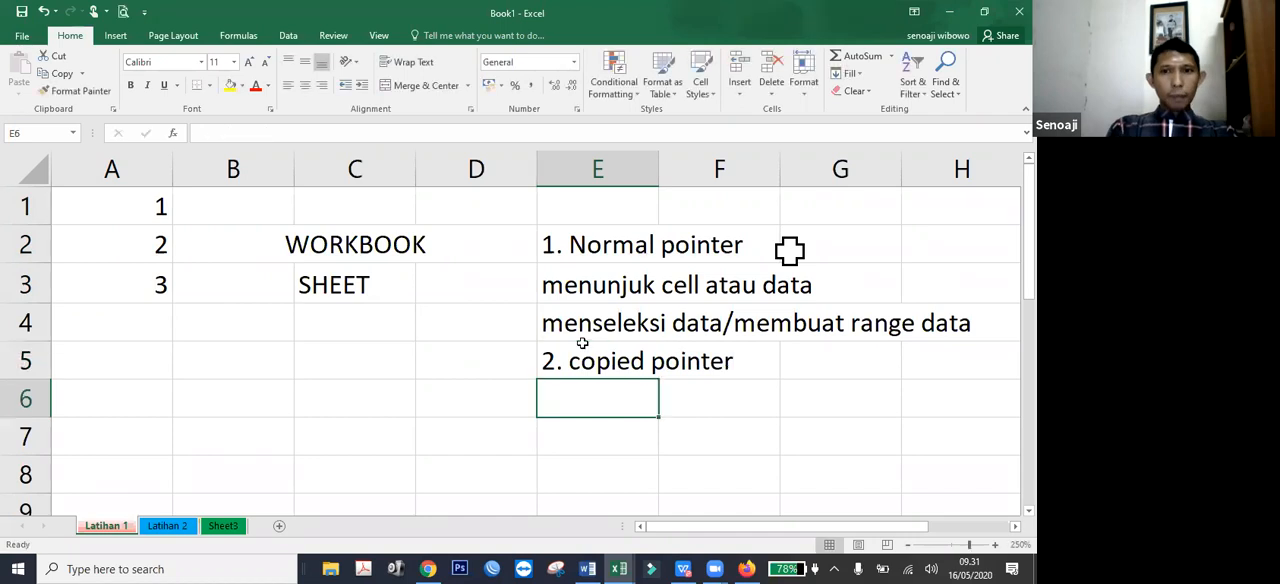
Draw a vertical line about 0.85 cm long beside the "2. copied pointer" text and make it black with 3 pt weight.
{"action": "left_click", "coordinate": [115, 35]}
{"action": "left_click", "coordinate": [236, 60]}
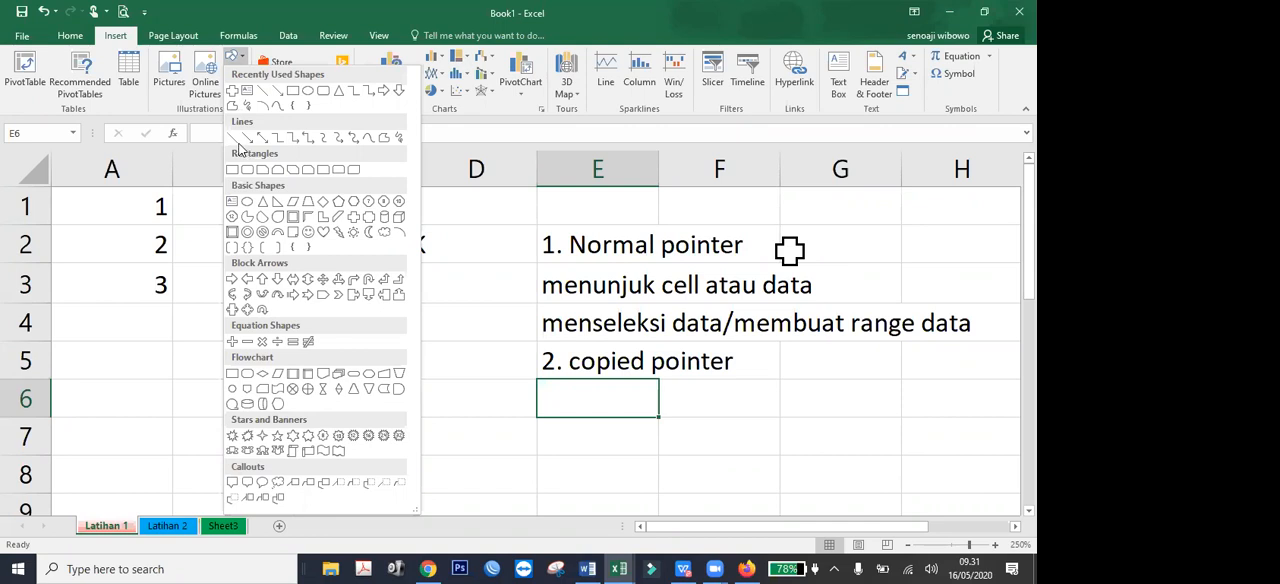
{"action": "left_click_drag", "start_coordinate": [786, 352], "coordinate": [786, 412]}
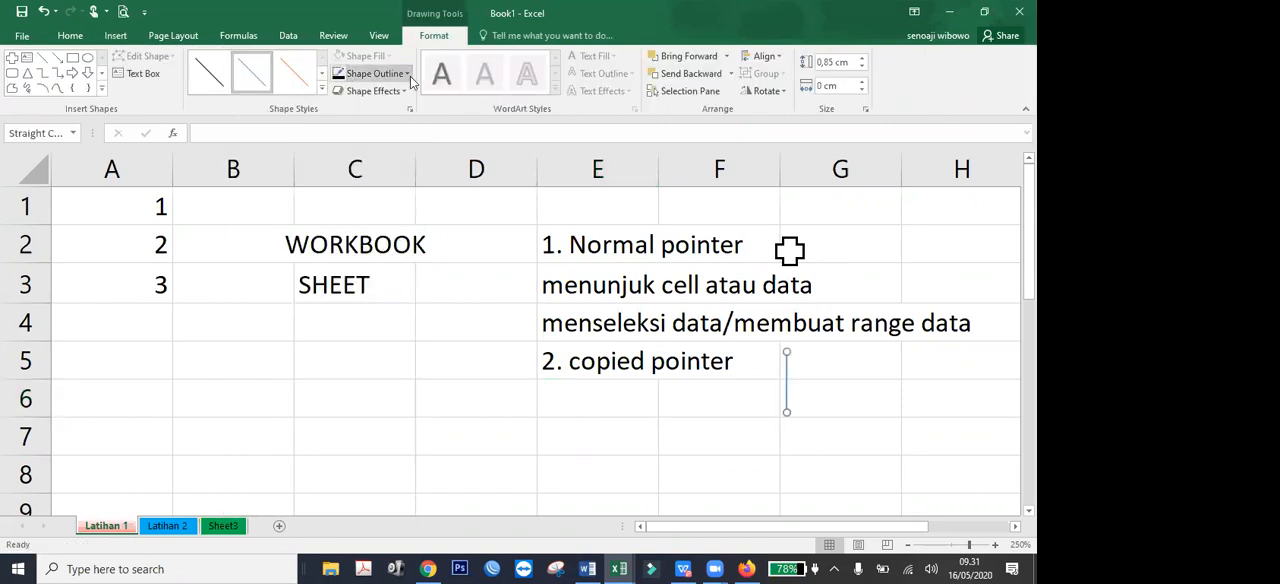
{"action": "left_click", "coordinate": [370, 73]}
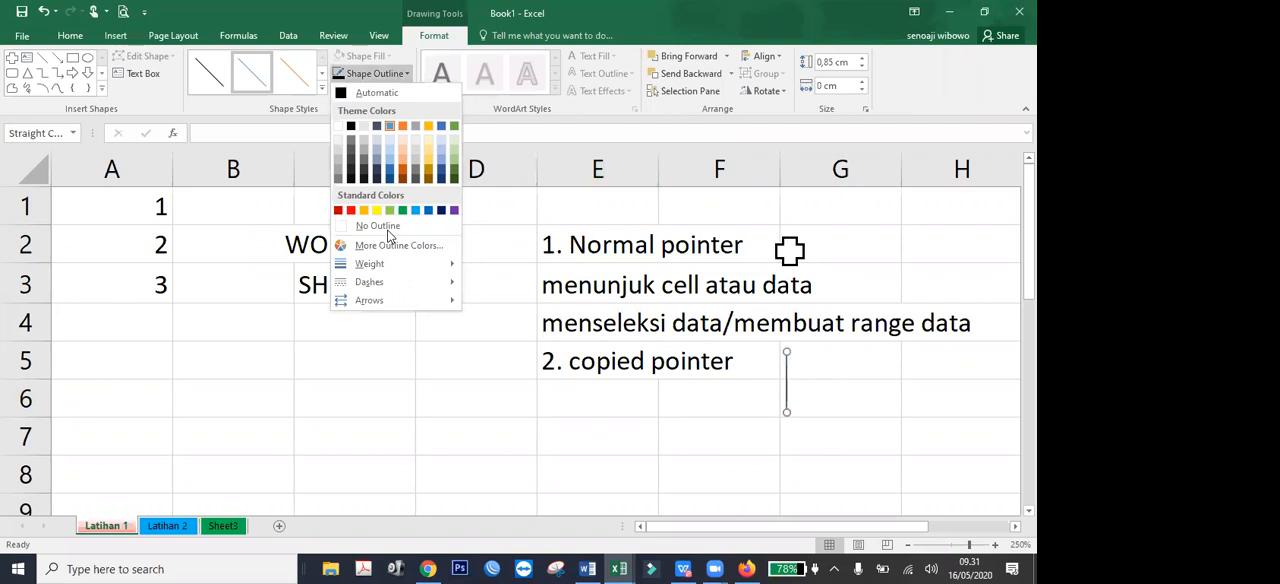
{"action": "left_click", "coordinate": [347, 125]}
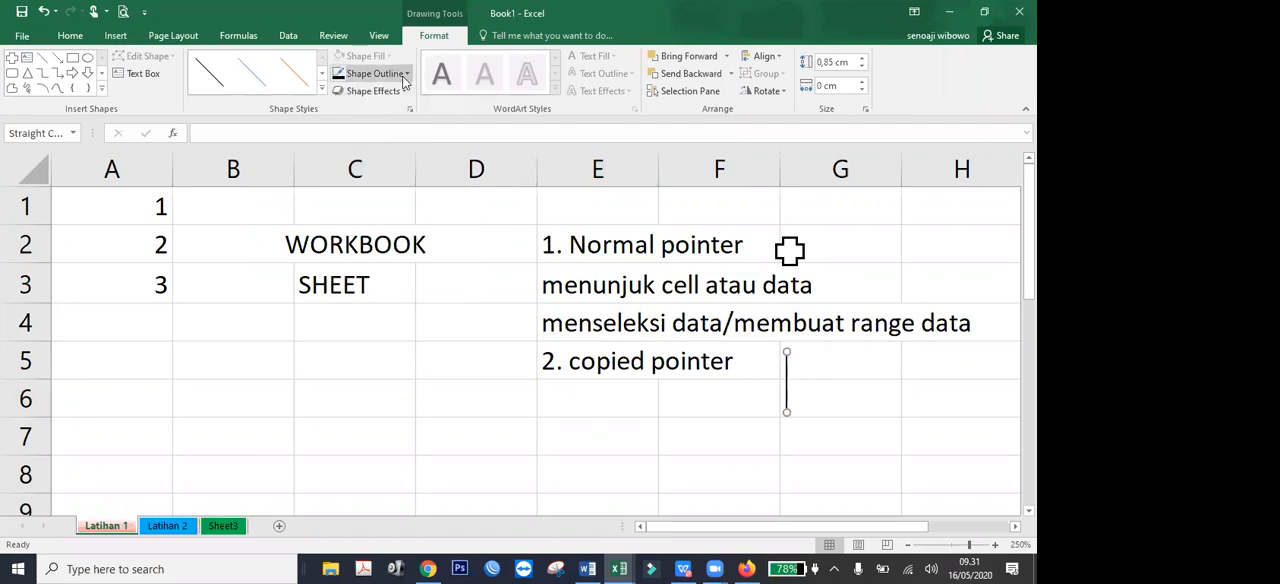
{"action": "left_click", "coordinate": [370, 73]}
{"action": "mouse_move", "coordinate": [369, 263]}
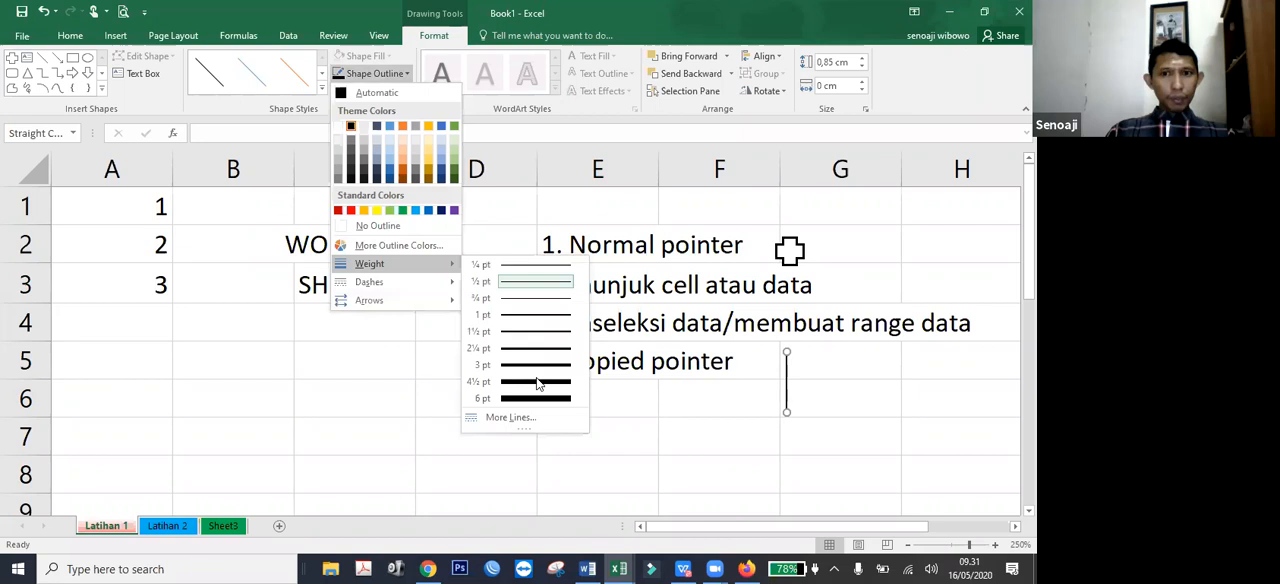
{"action": "left_click", "coordinate": [539, 364]}
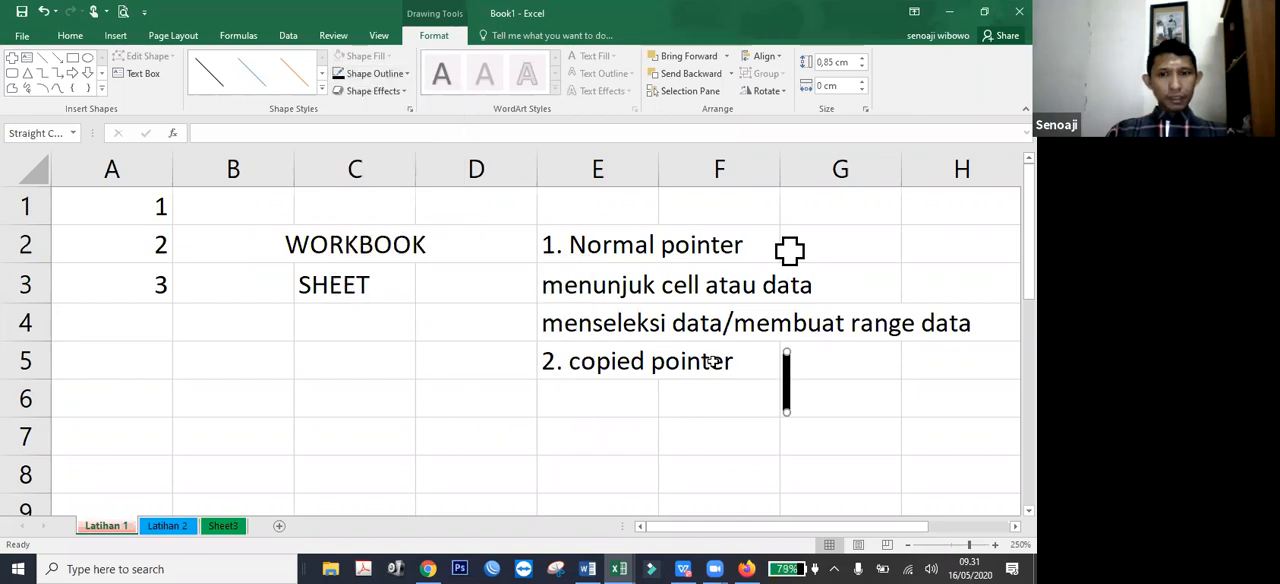
Duplicate the vertical line, turn the copy horizontal and center it across the original to form a plus sign, then deselect it.
{"action": "key", "text": "ctrl+d"}
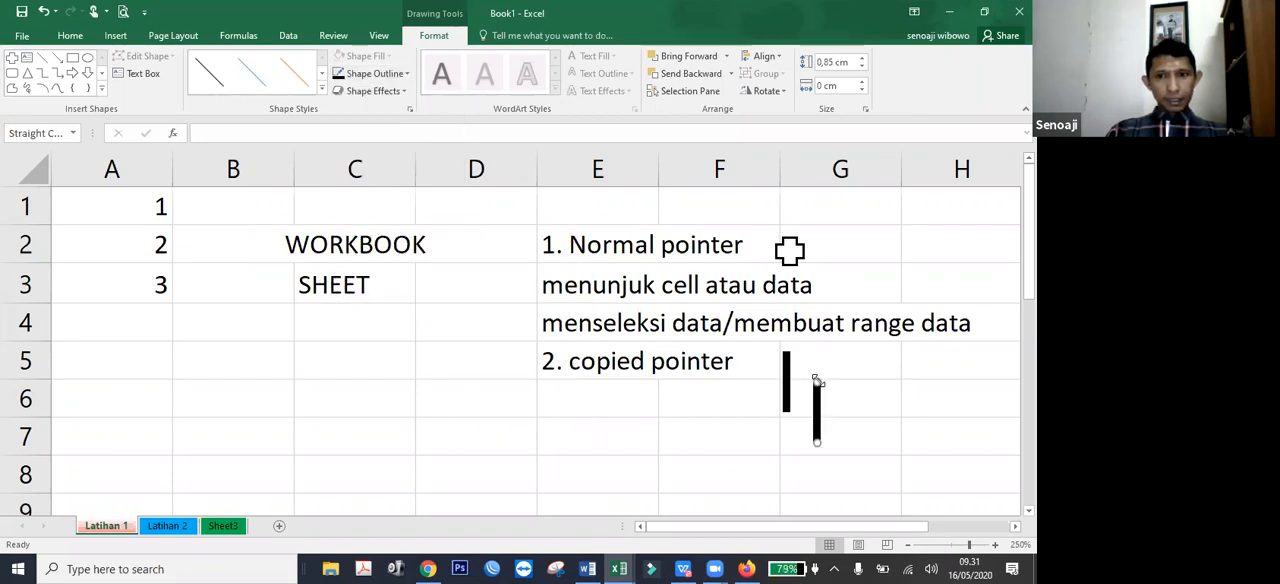
{"action": "left_click_drag", "start_coordinate": [816, 381], "coordinate": [745, 442]}
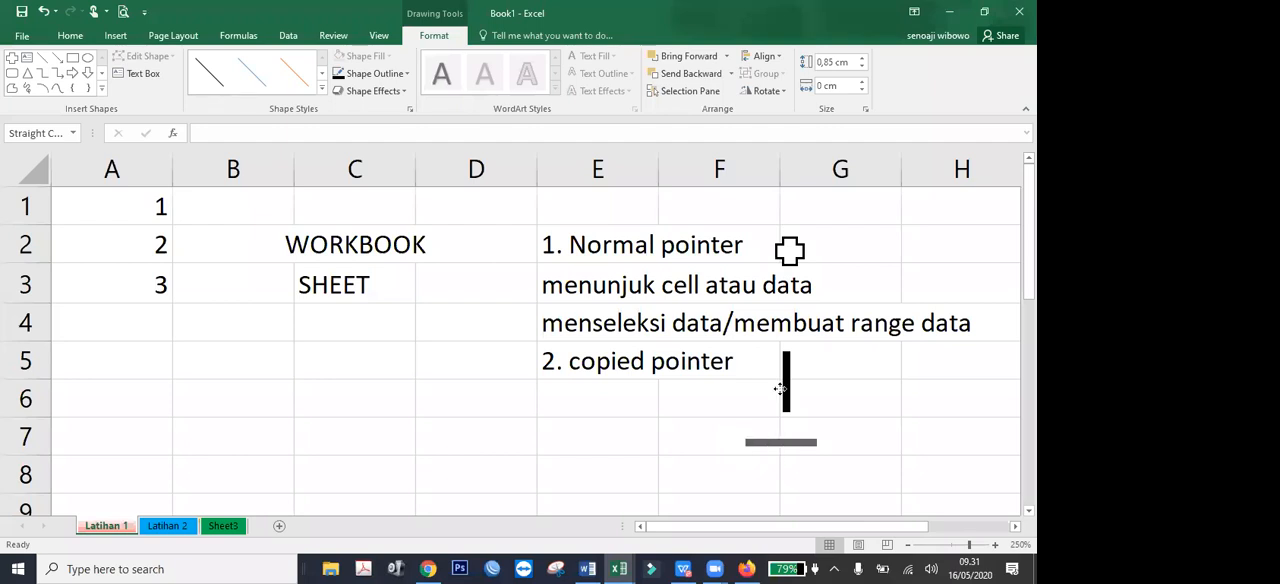
{"action": "left_click_drag", "start_coordinate": [780, 380], "coordinate": [779, 385]}
{"action": "left_click", "coordinate": [854, 424]}
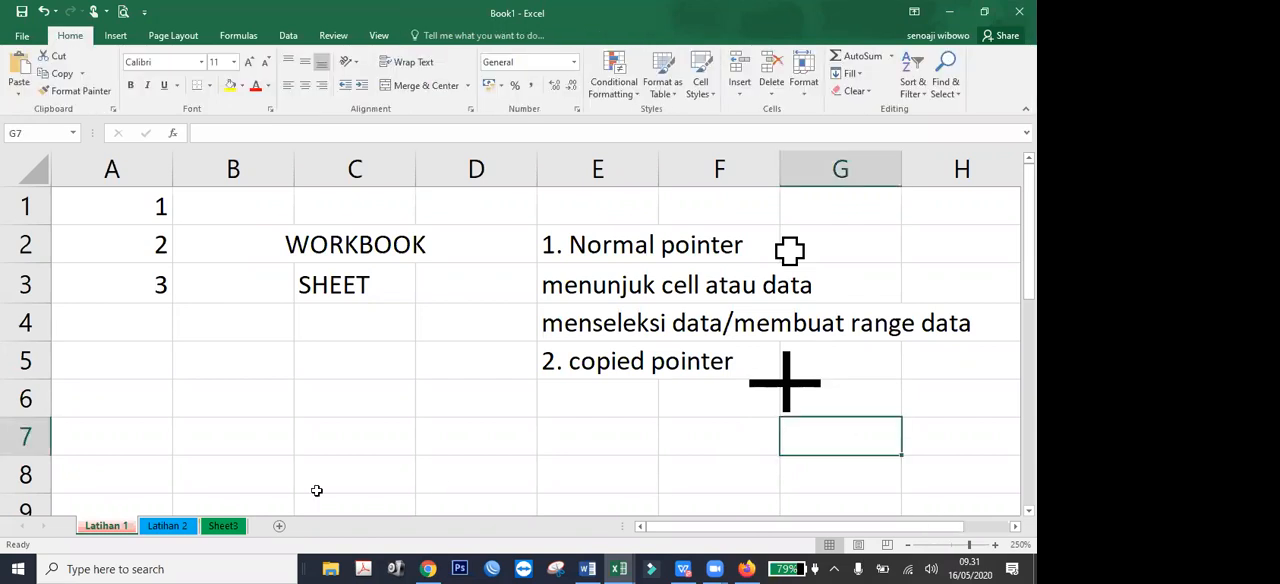
Enter the description "menduplikat data" in cell E6 below the copied pointer heading.
{"action": "left_click", "coordinate": [610, 393]}
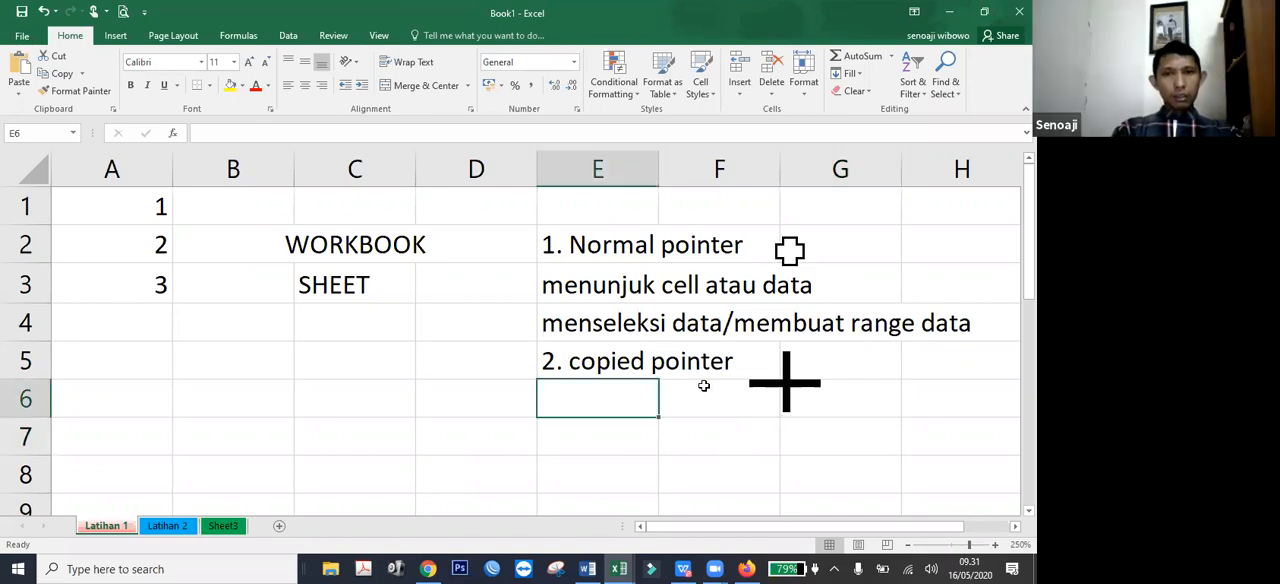
{"action": "type", "text": "men"}
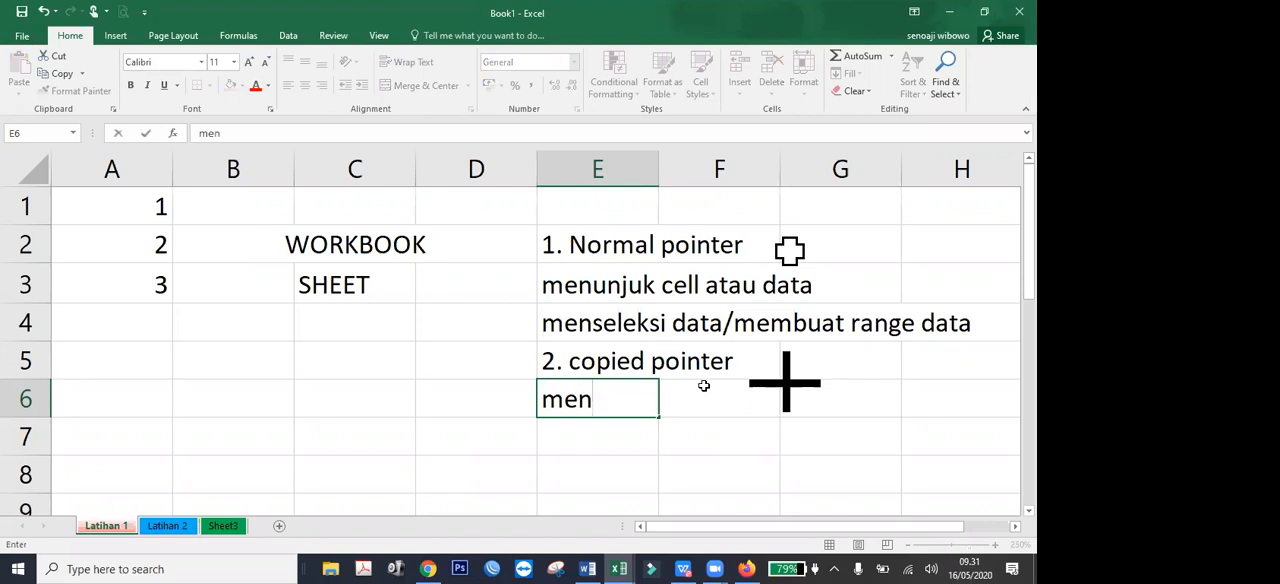
{"action": "type", "text": "duplikat data"}
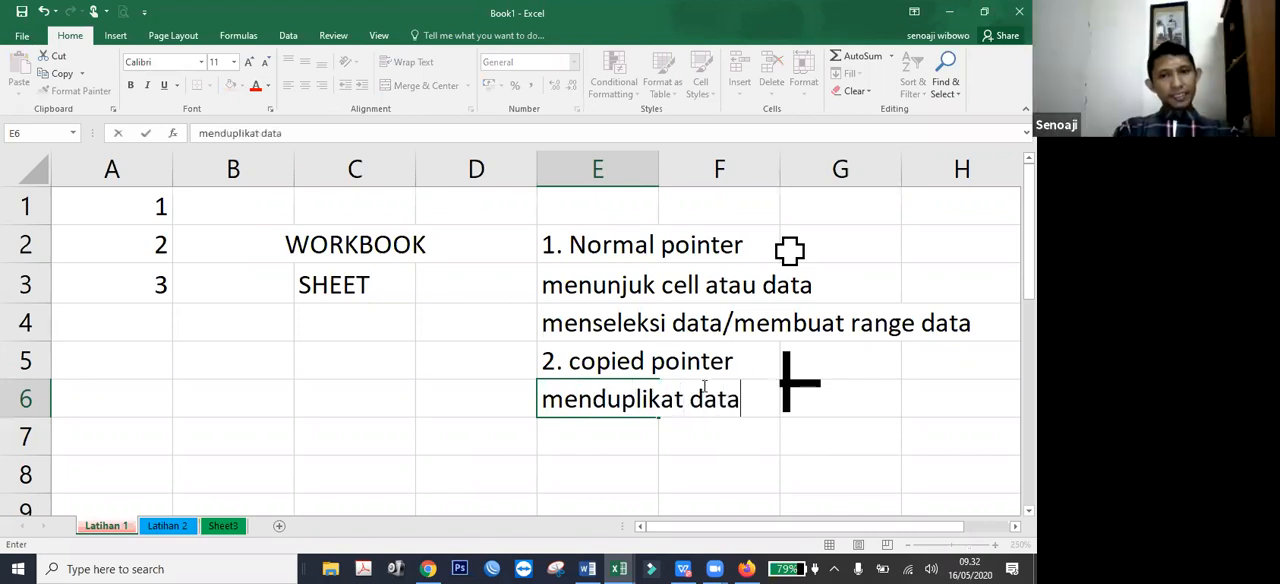
{"action": "key", "text": "Return"}
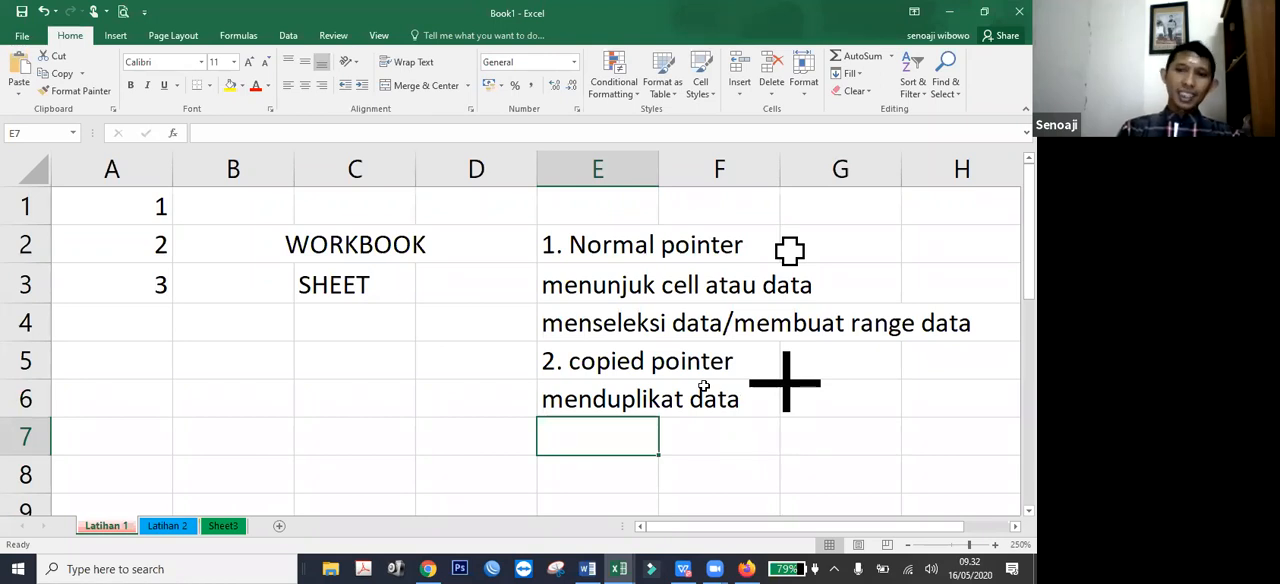
Replace the content of cell A1 with the presenter's first name.
{"action": "left_click", "coordinate": [158, 206]}
{"action": "type", "text": "senoaji"}
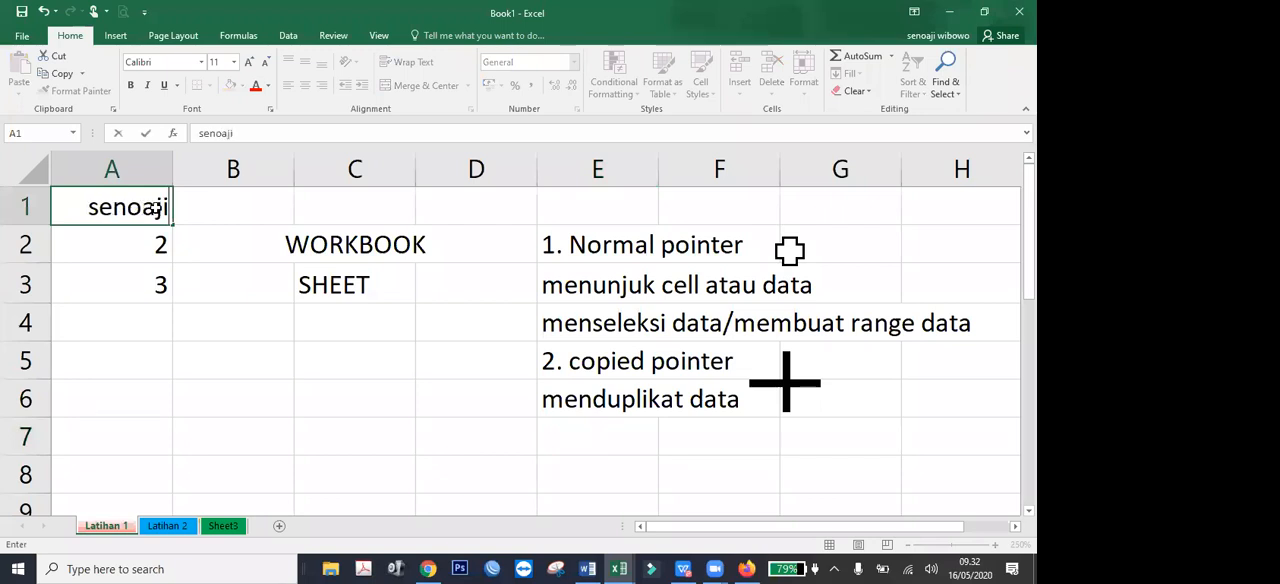
{"action": "key", "text": "Return"}
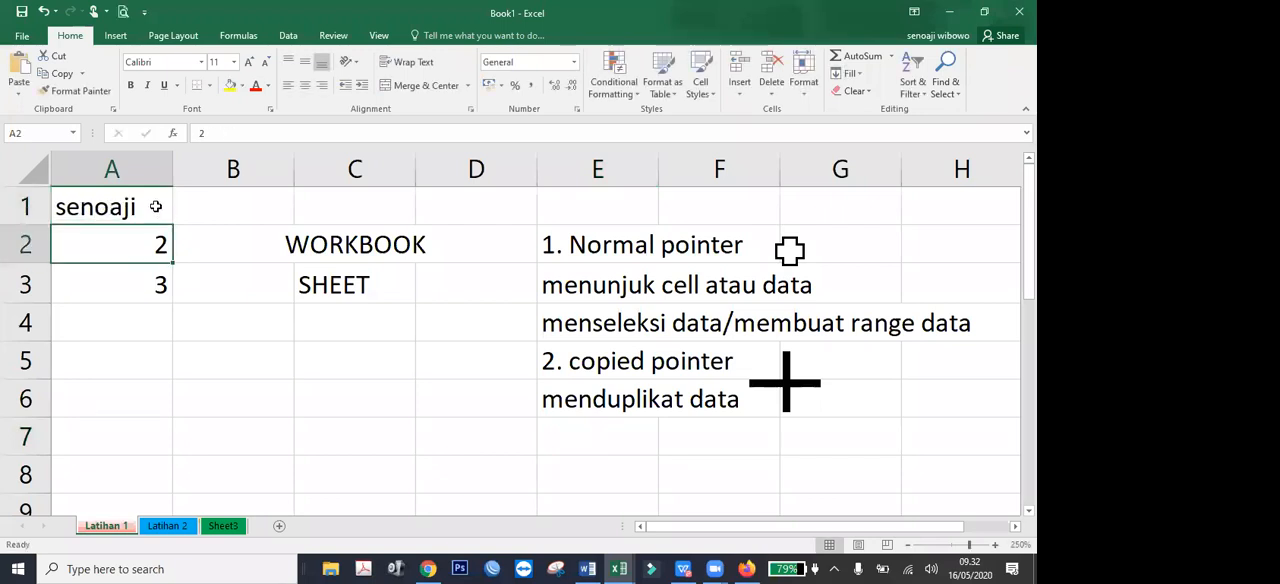
Fill the name in cell A1 down through cell A8, then reselect only cell A1.
{"action": "left_click", "coordinate": [122, 475]}
{"action": "left_click", "coordinate": [118, 209]}
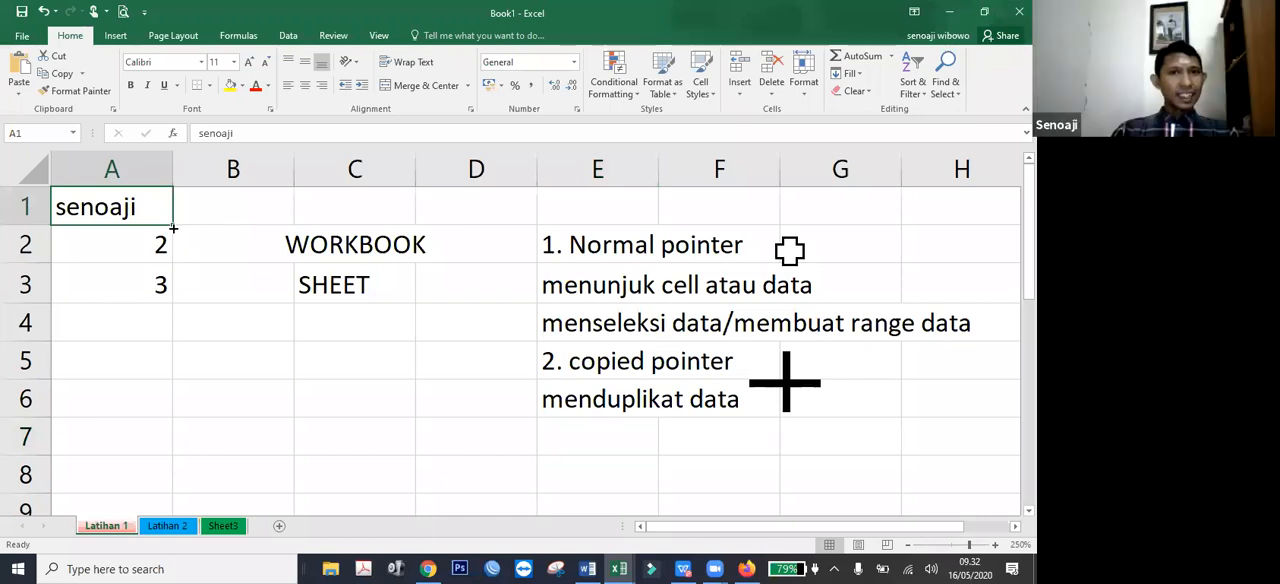
{"action": "left_click_drag", "start_coordinate": [173, 228], "coordinate": [160, 494]}
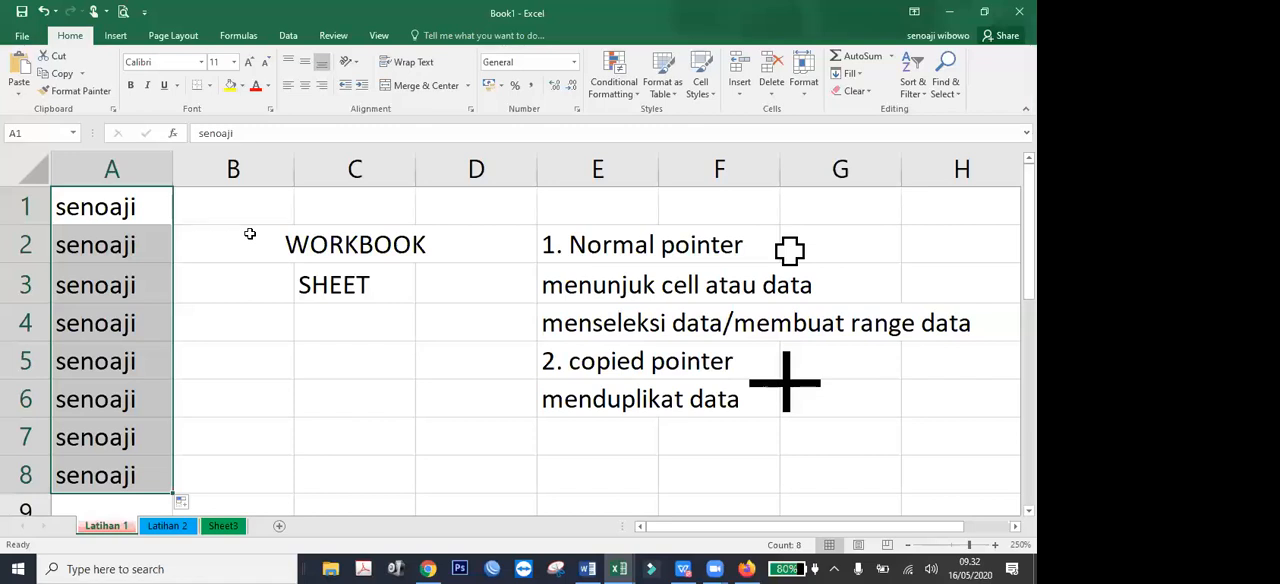
{"action": "left_click", "coordinate": [148, 208]}
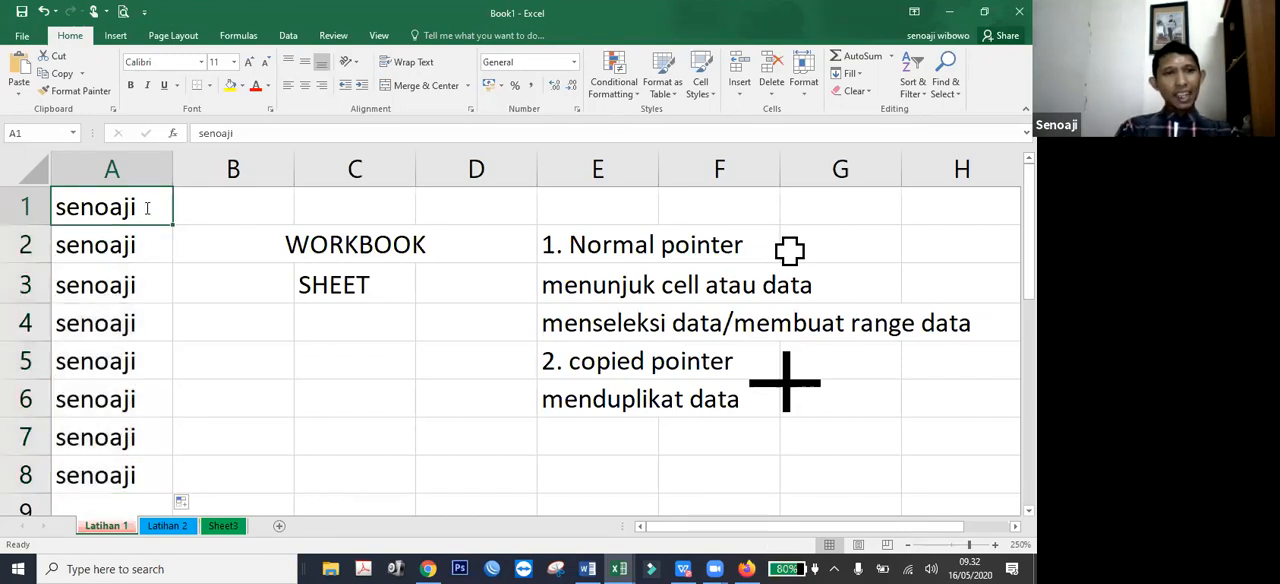
Replace the names in cells A1 through A8 with copies of the number 1, then clear the range.
{"action": "type", "text": "1"}
{"action": "key", "text": "Return"}
{"action": "left_click", "coordinate": [151, 207]}
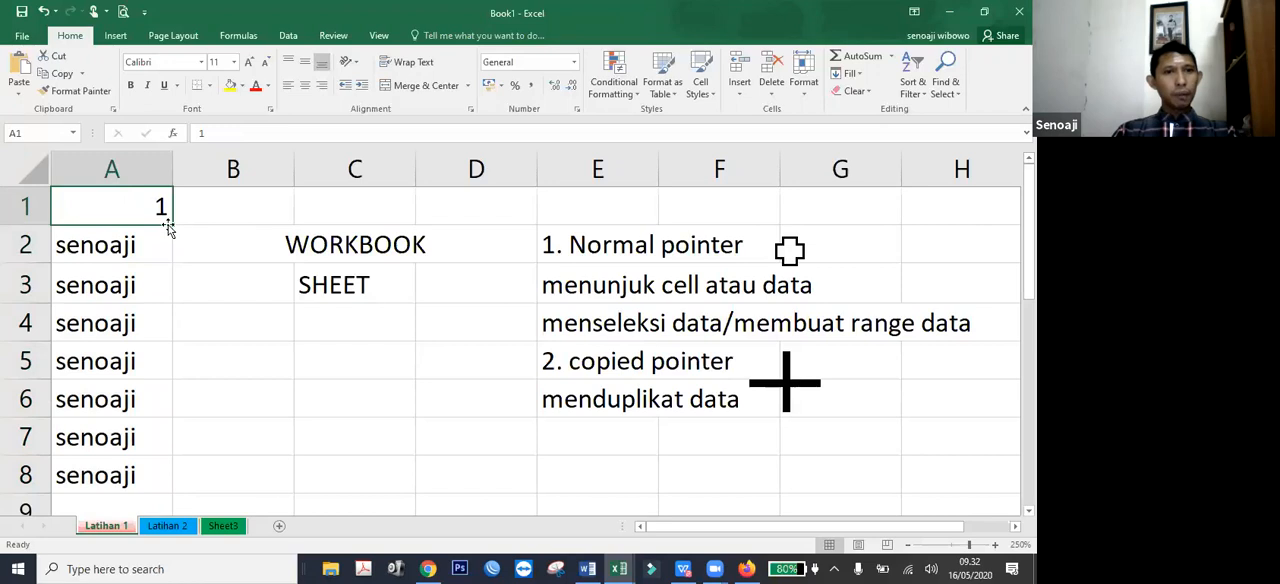
{"action": "left_click_drag", "start_coordinate": [168, 228], "coordinate": [157, 474]}
{"action": "left_click_drag", "start_coordinate": [157, 491], "coordinate": [157, 491]}
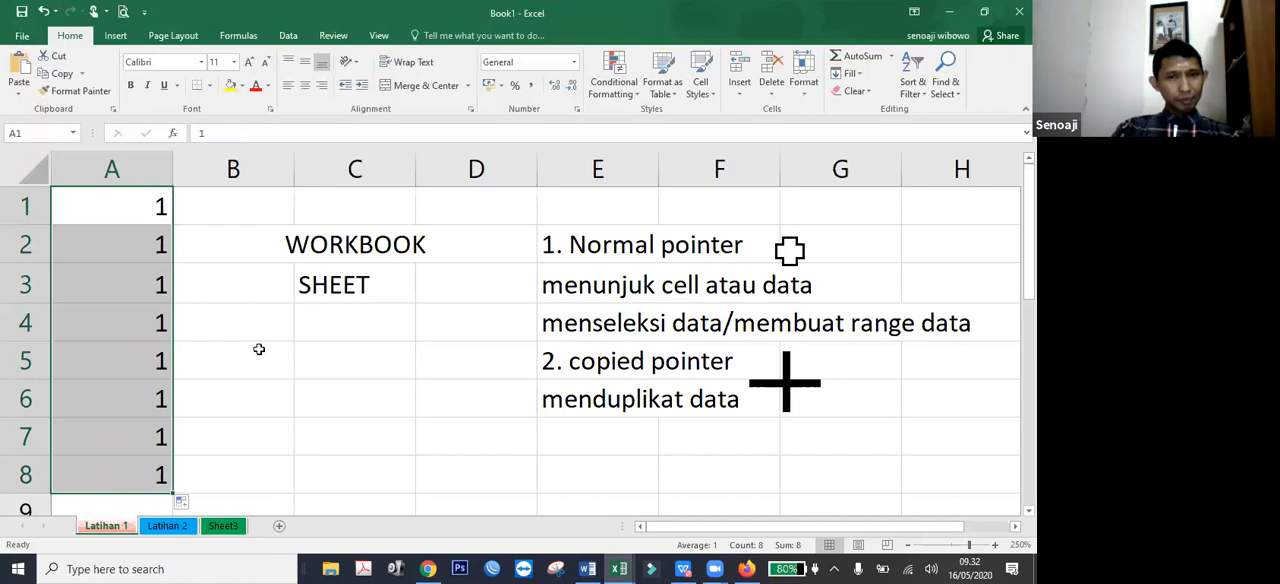
{"action": "key", "text": "Delete"}
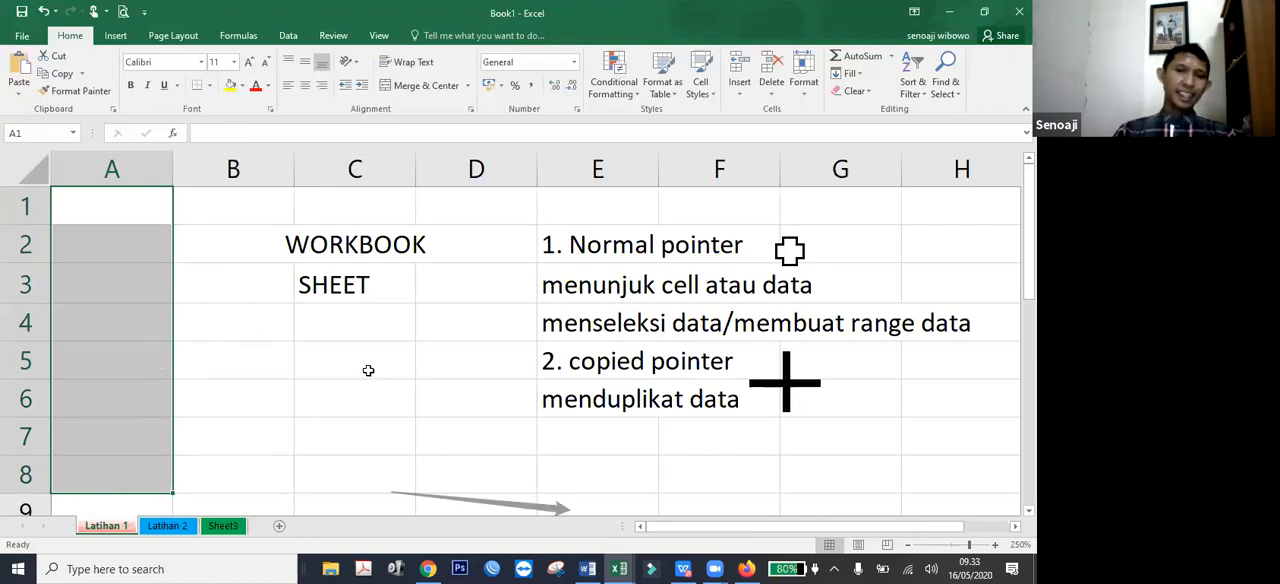
Enter the description "membuat auto fill" in cell E7 below "menduplikat data".
{"action": "left_click", "coordinate": [572, 446]}
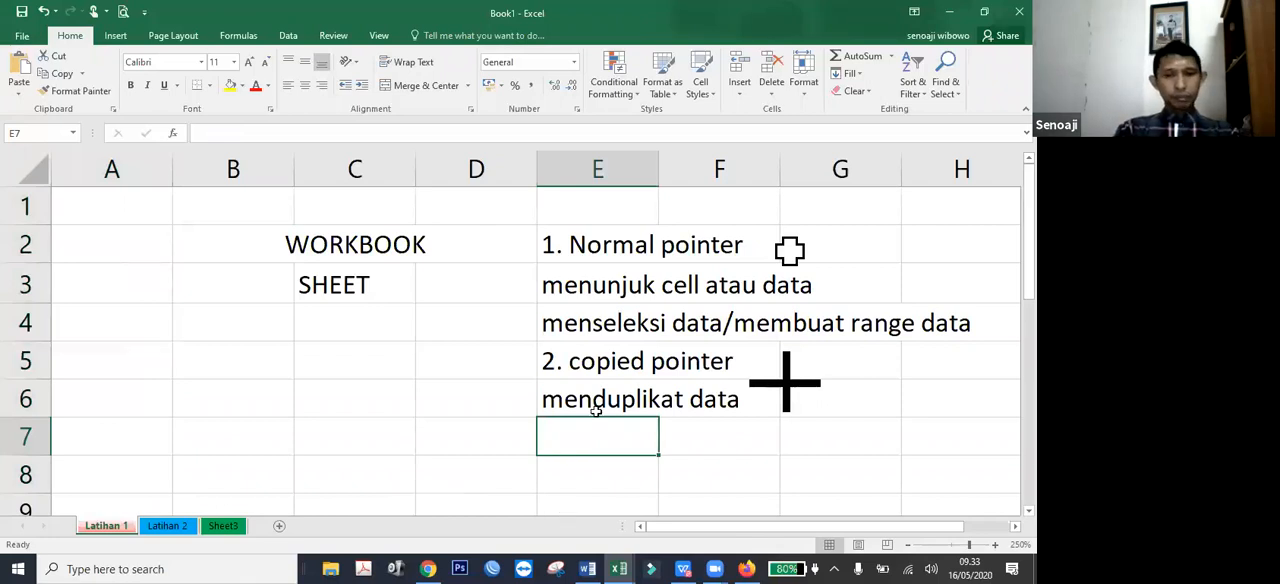
{"action": "type", "text": "m"}
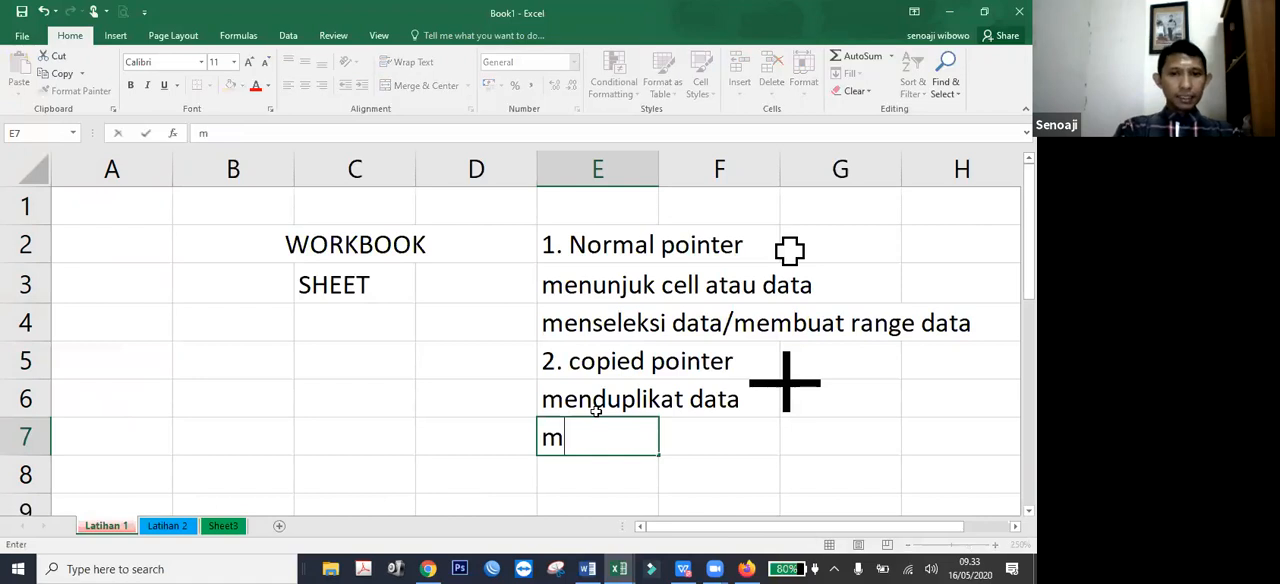
{"action": "type", "text": "embuat"}
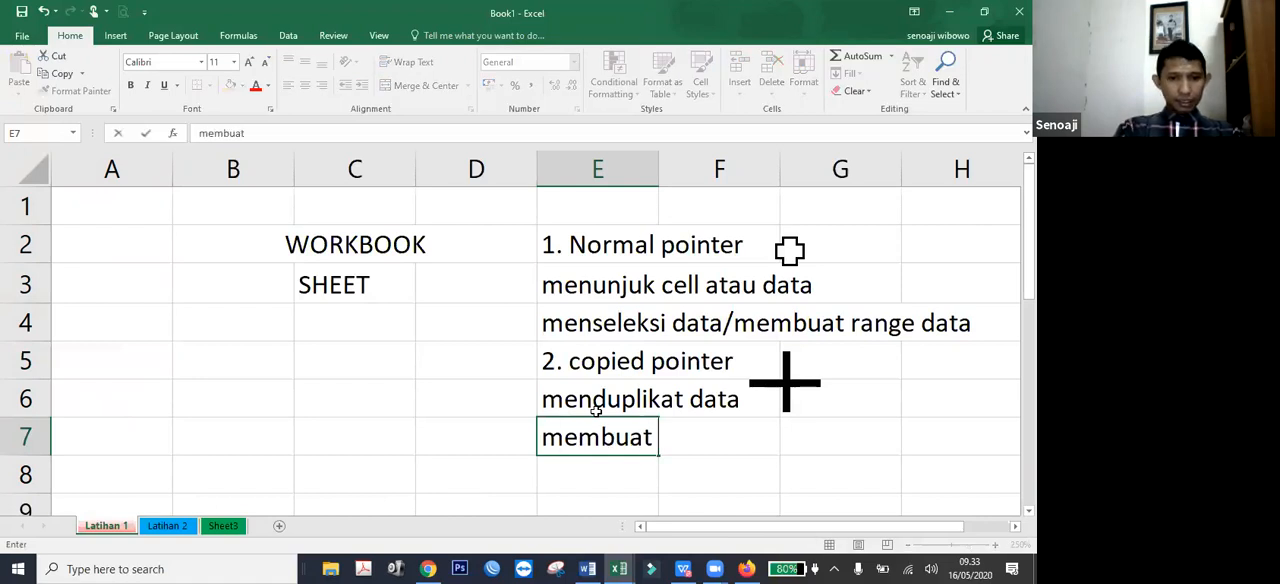
{"action": "type", "text": " fi"}
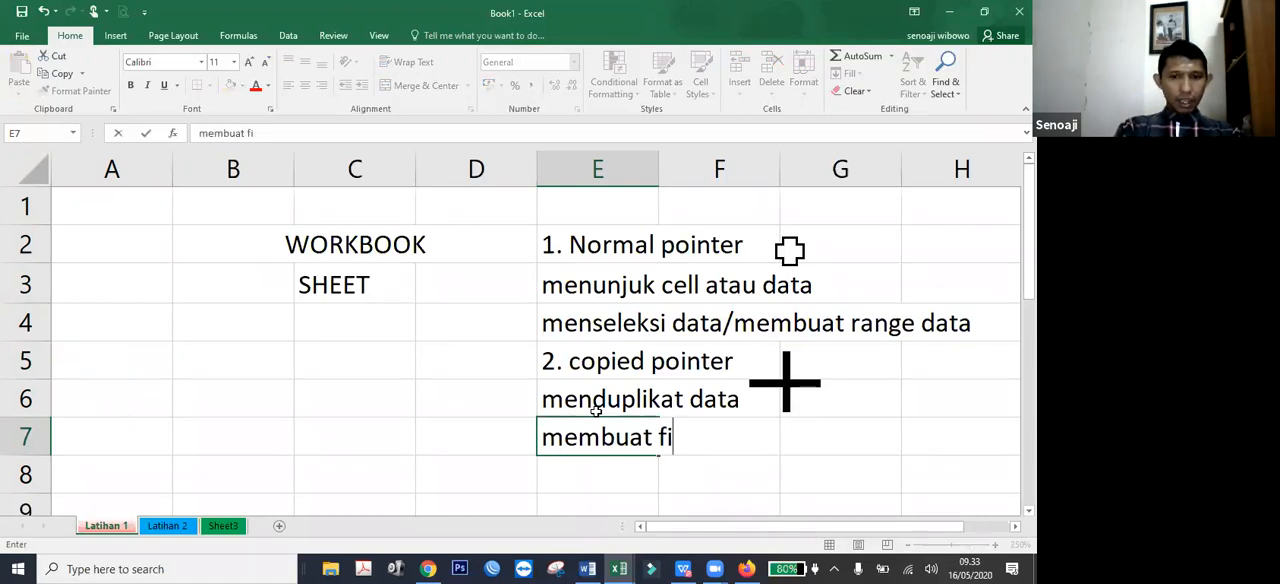
{"action": "key", "text": "BackSpace"}
{"action": "key", "text": "BackSpace"}
{"action": "type", "text": "auto fi"}
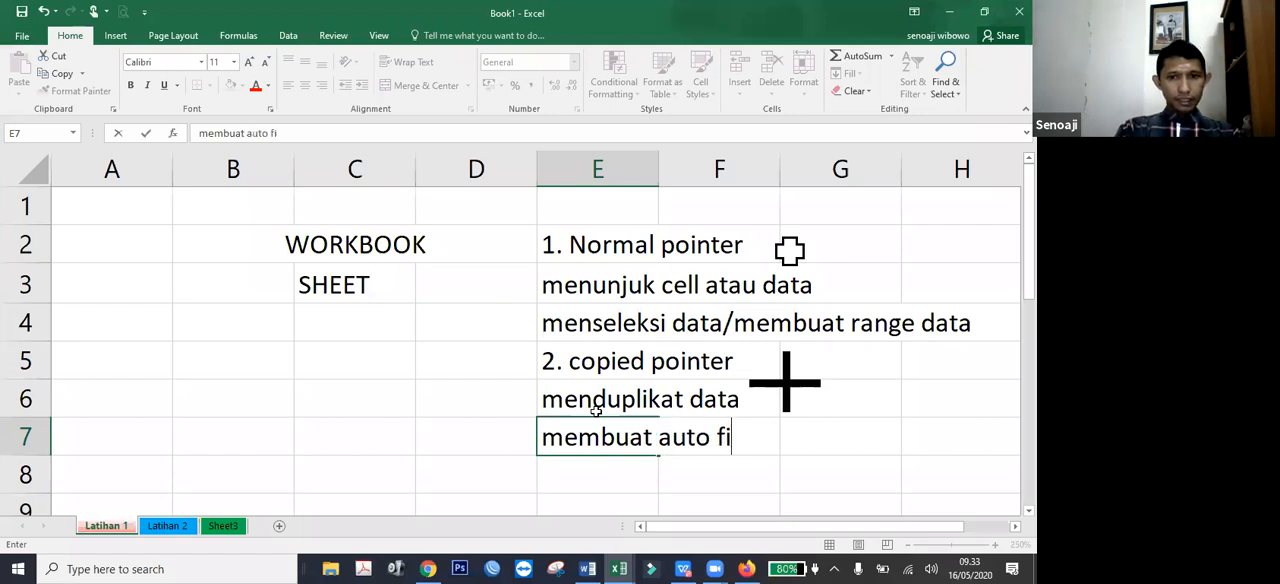
{"action": "type", "text": "ll"}
{"action": "key", "text": "Return"}
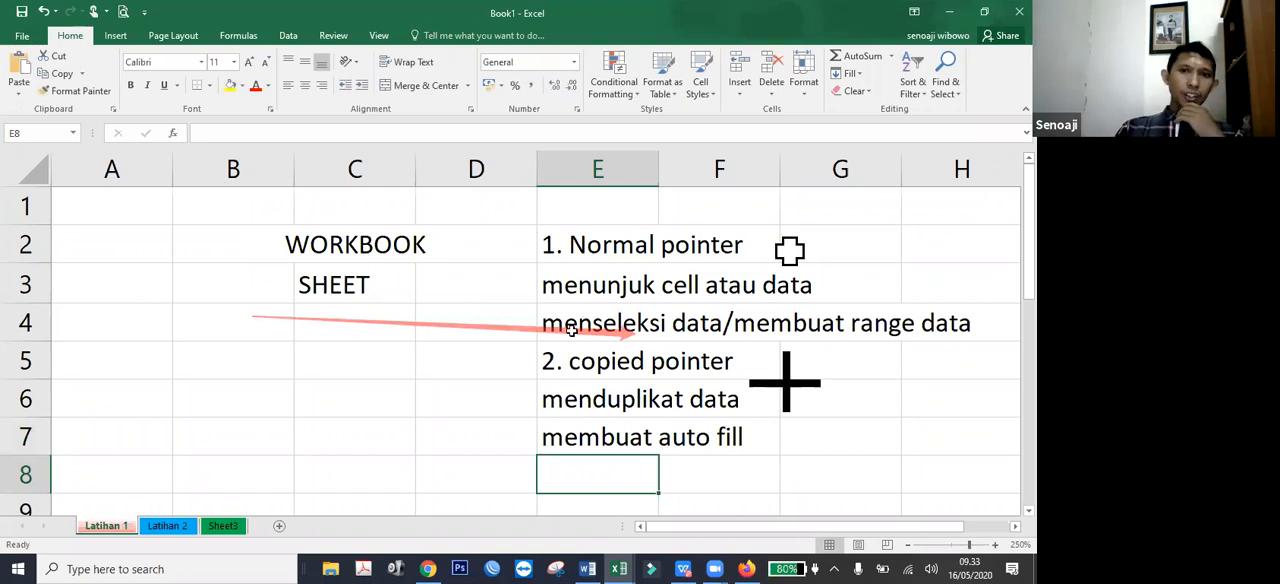
Enter 1 in cell A1 and 2 in A2, and extend the pair as a number series down through A8.
{"action": "left_click", "coordinate": [127, 215]}
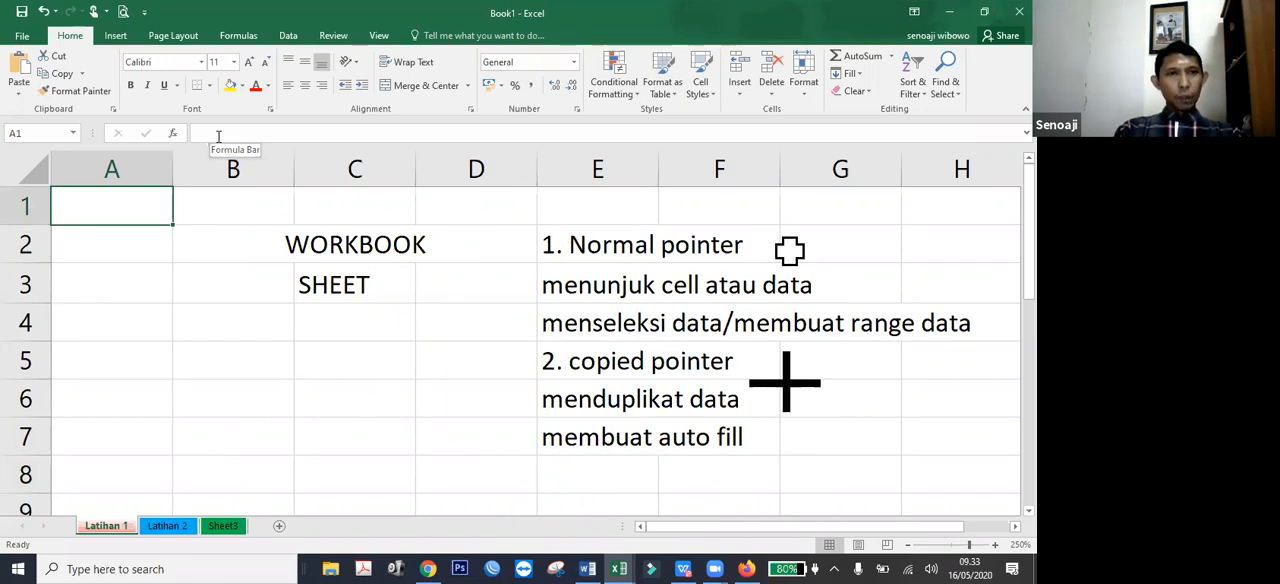
{"action": "type", "text": "1"}
{"action": "key", "text": "Return"}
{"action": "type", "text": "2"}
{"action": "key", "text": "Return"}
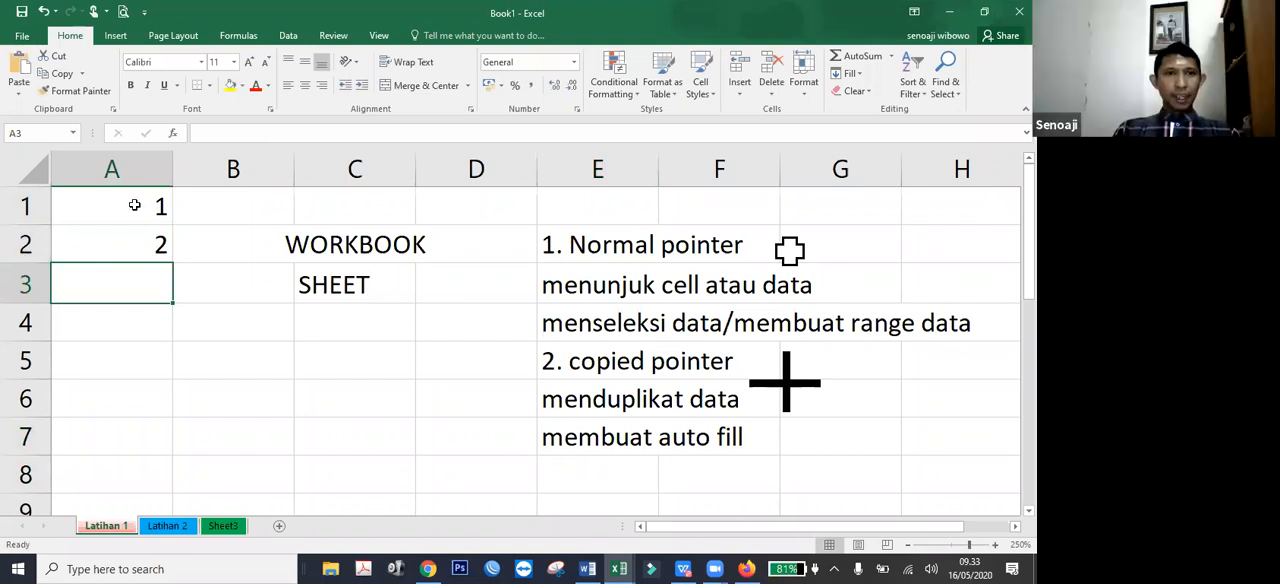
{"action": "left_click_drag", "start_coordinate": [117, 212], "coordinate": [97, 252]}
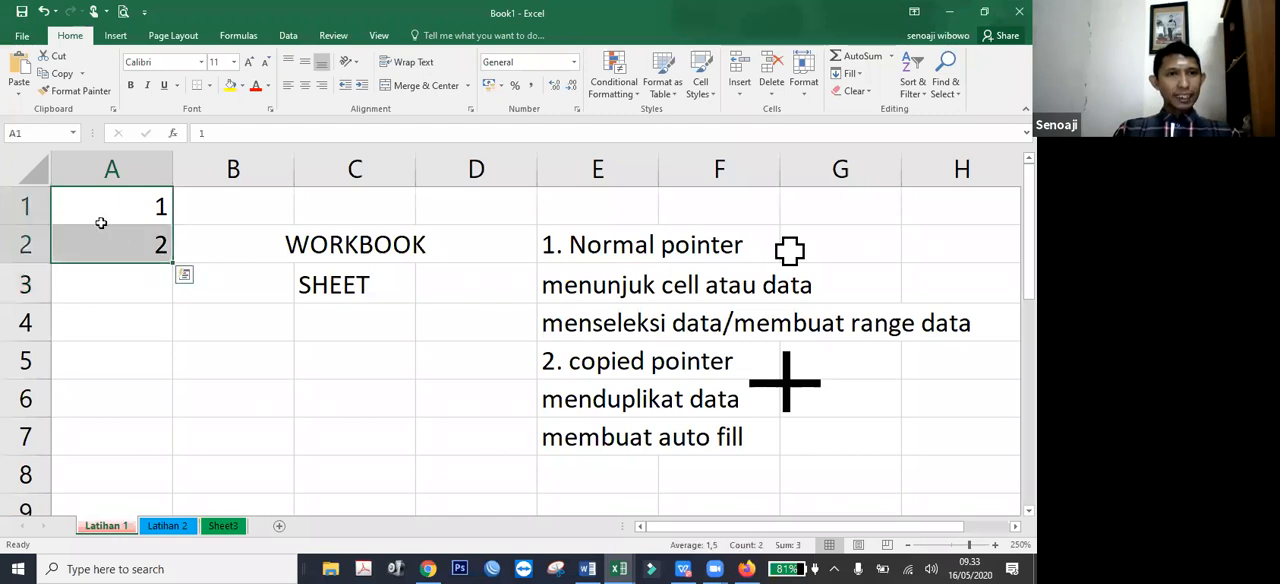
{"action": "left_click_drag", "start_coordinate": [172, 264], "coordinate": [160, 488]}
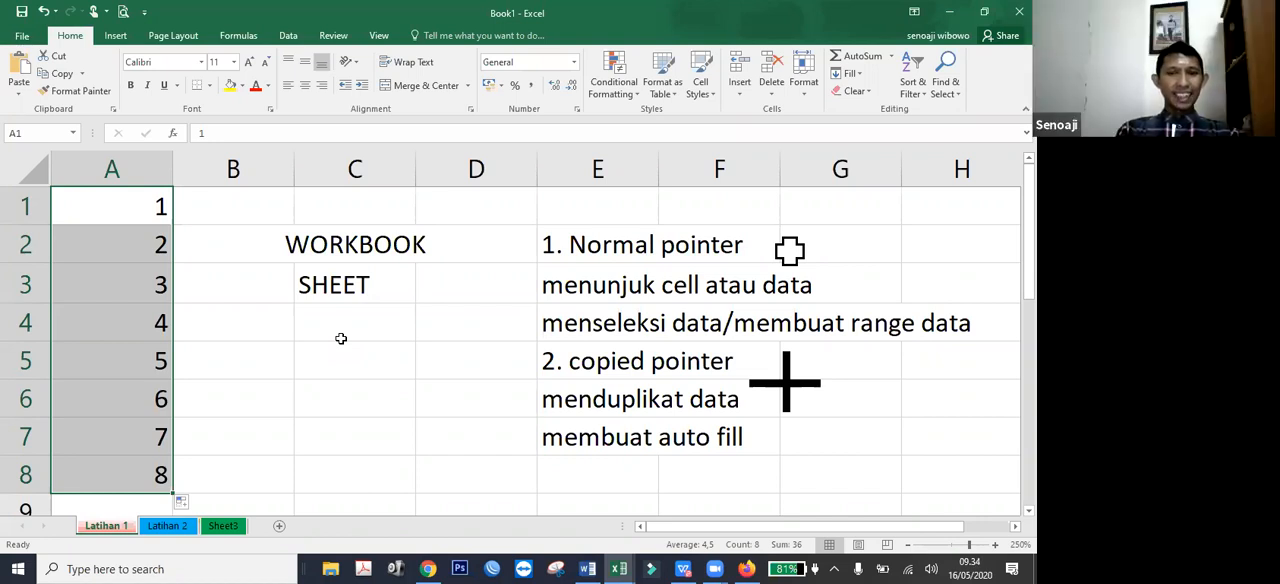
Extend the description in cell E7 to read "membuat auto fill/fill series".
{"action": "double_click", "coordinate": [578, 438]}
{"action": "type", "text": "/fill series"}
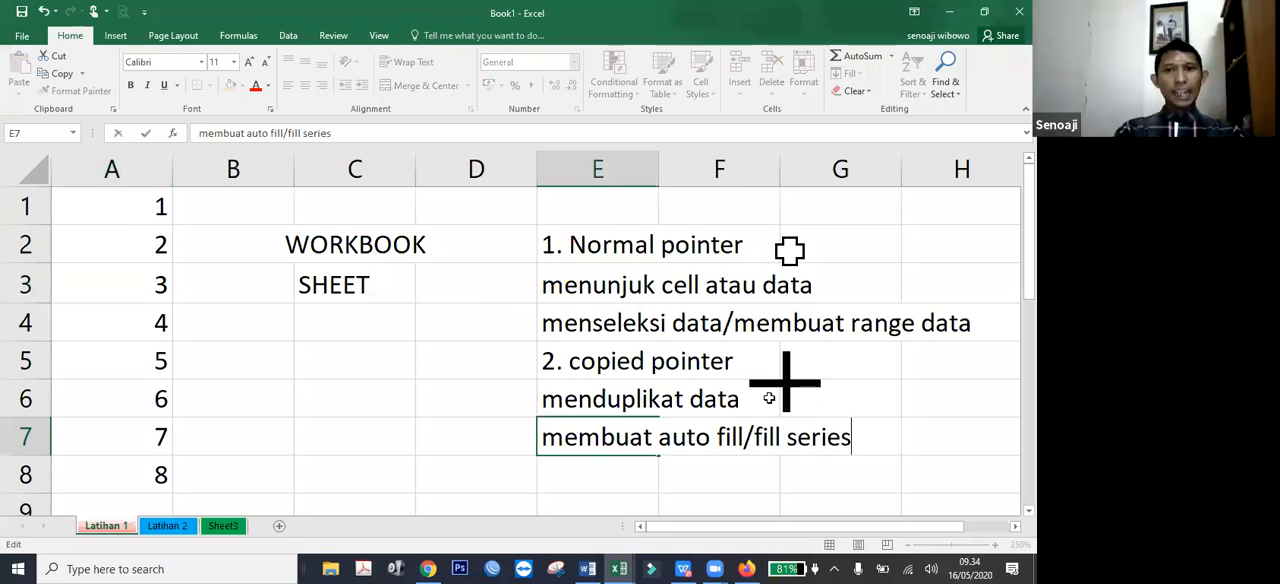
{"action": "key", "text": "Return"}
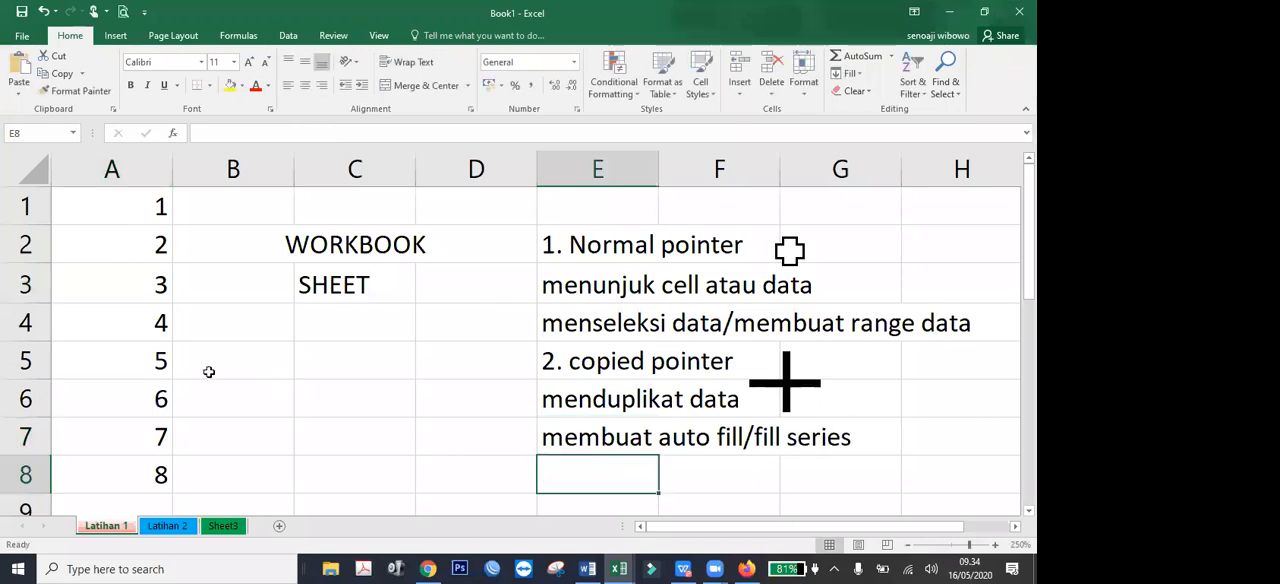
Replace cell A1 with "senin" and auto fill the Indonesian day names down through A8.
{"action": "left_click", "coordinate": [164, 210]}
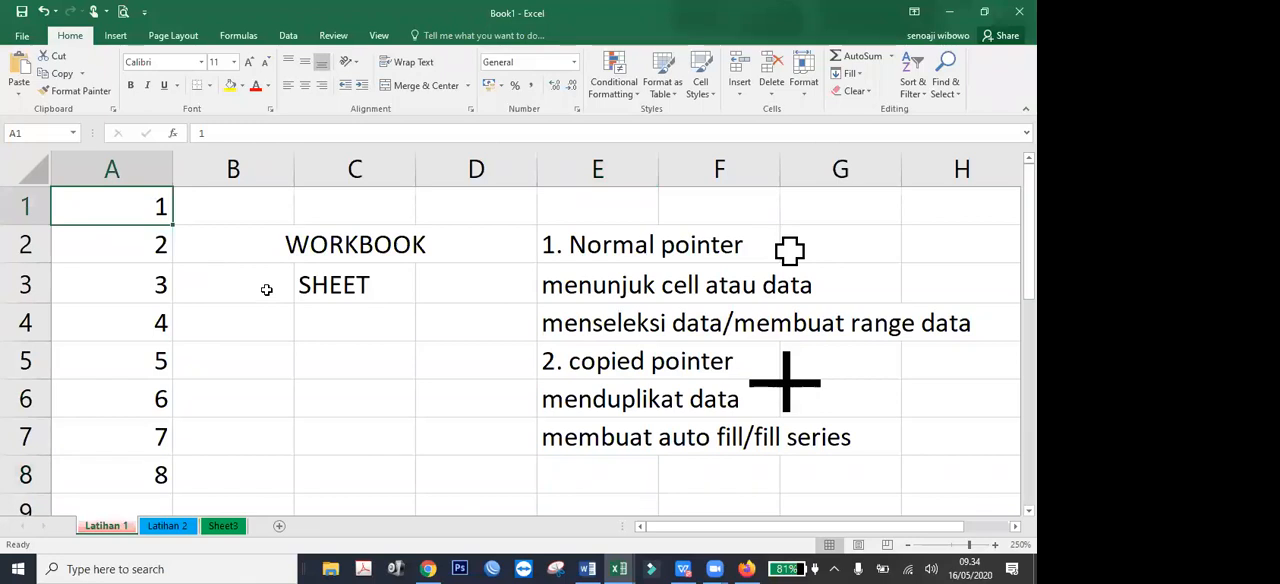
{"action": "type", "text": "senin"}
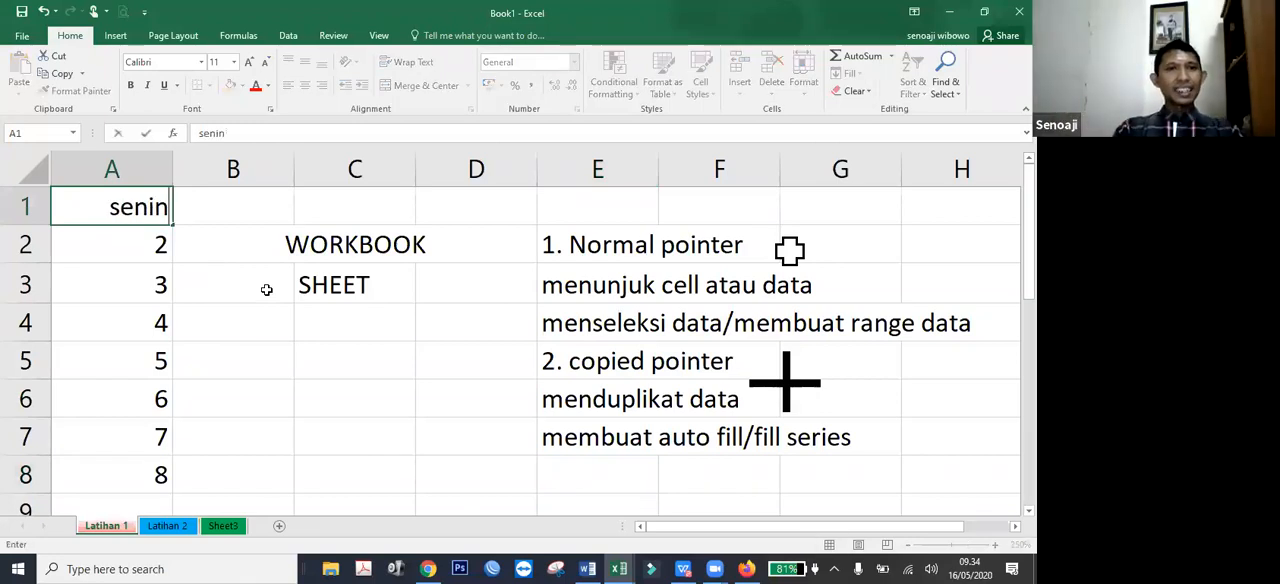
{"action": "key", "text": "Return"}
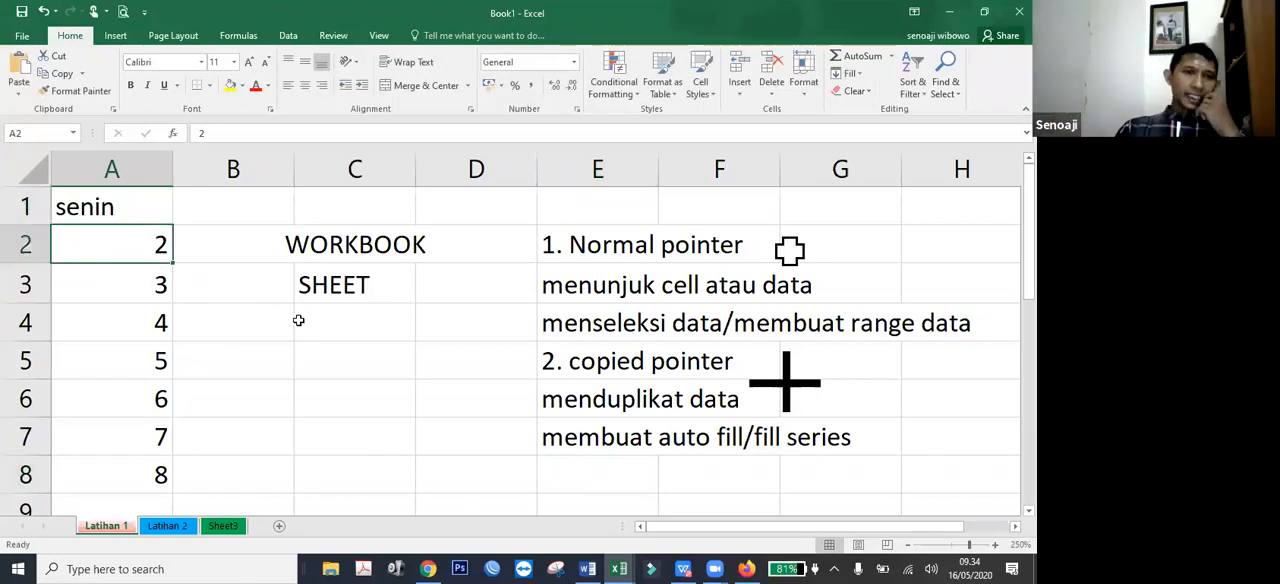
{"action": "left_click", "coordinate": [148, 199]}
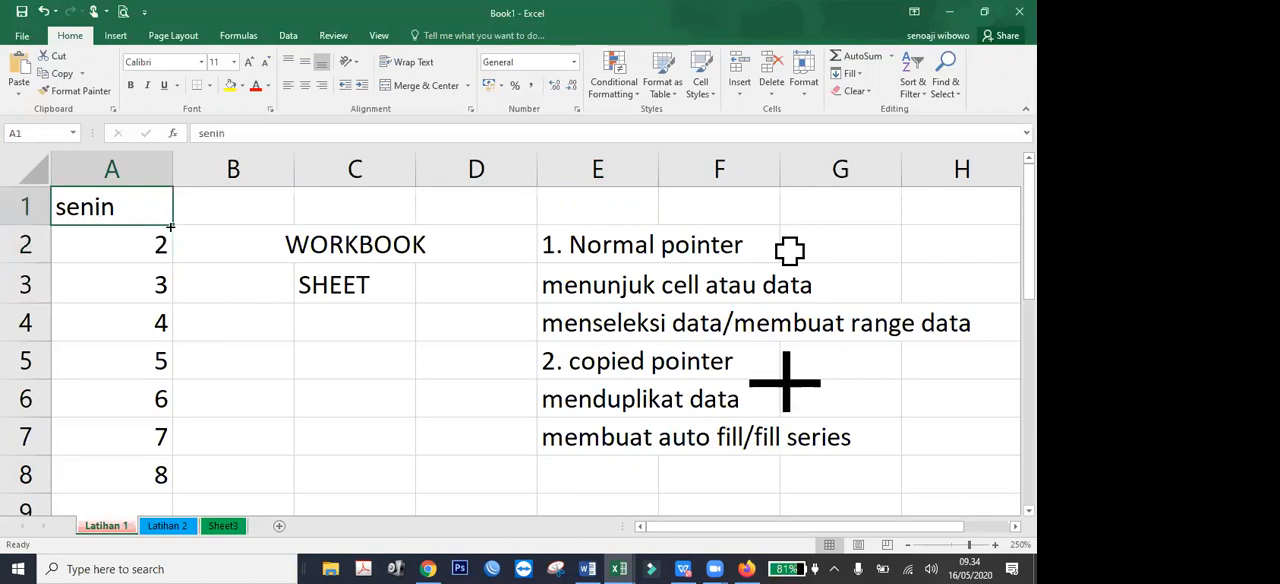
{"action": "left_click_drag", "start_coordinate": [171, 226], "coordinate": [174, 489]}
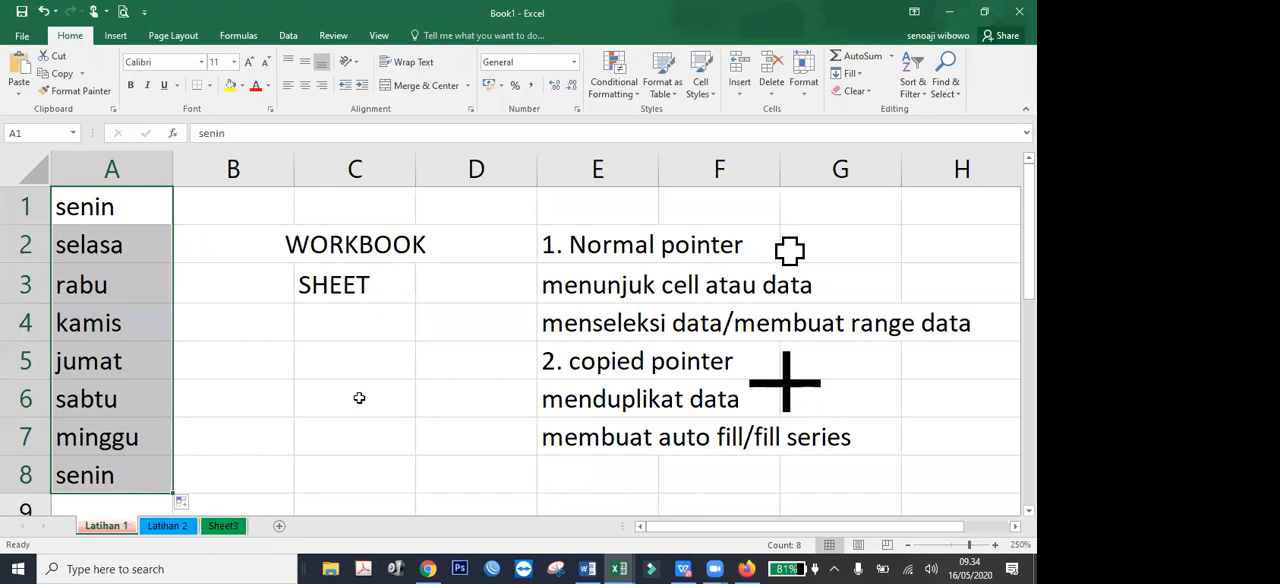
Replace the Indonesian day names in A1 through A8 with an auto-filled English weekday series starting from Monday.
{"action": "type", "text": "monday"}
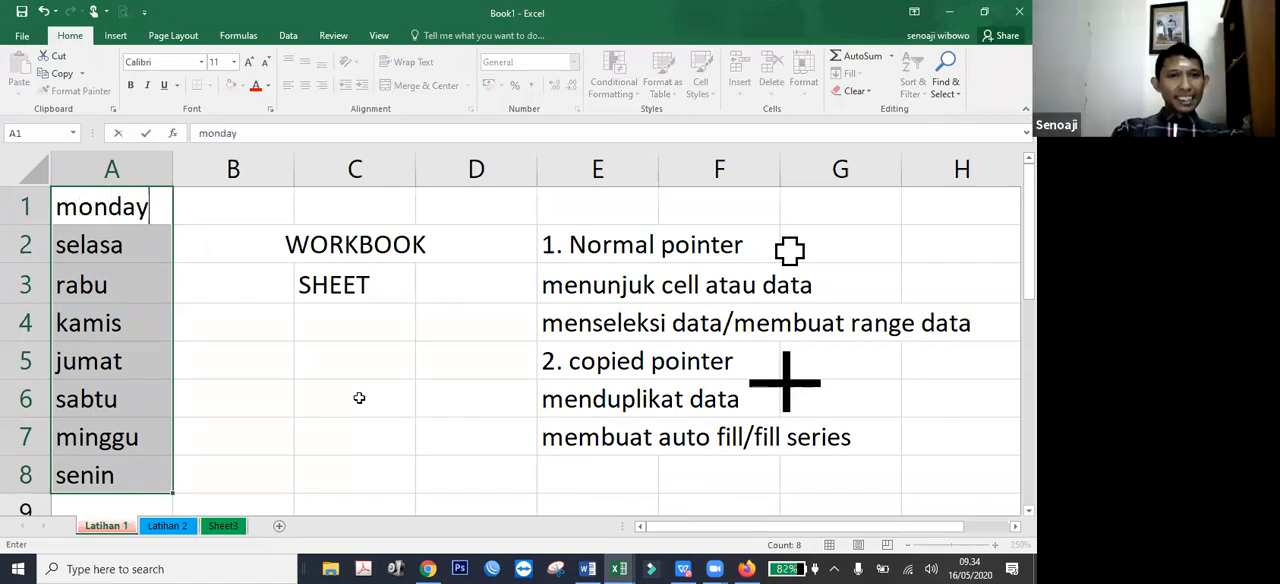
{"action": "key", "text": "Return"}
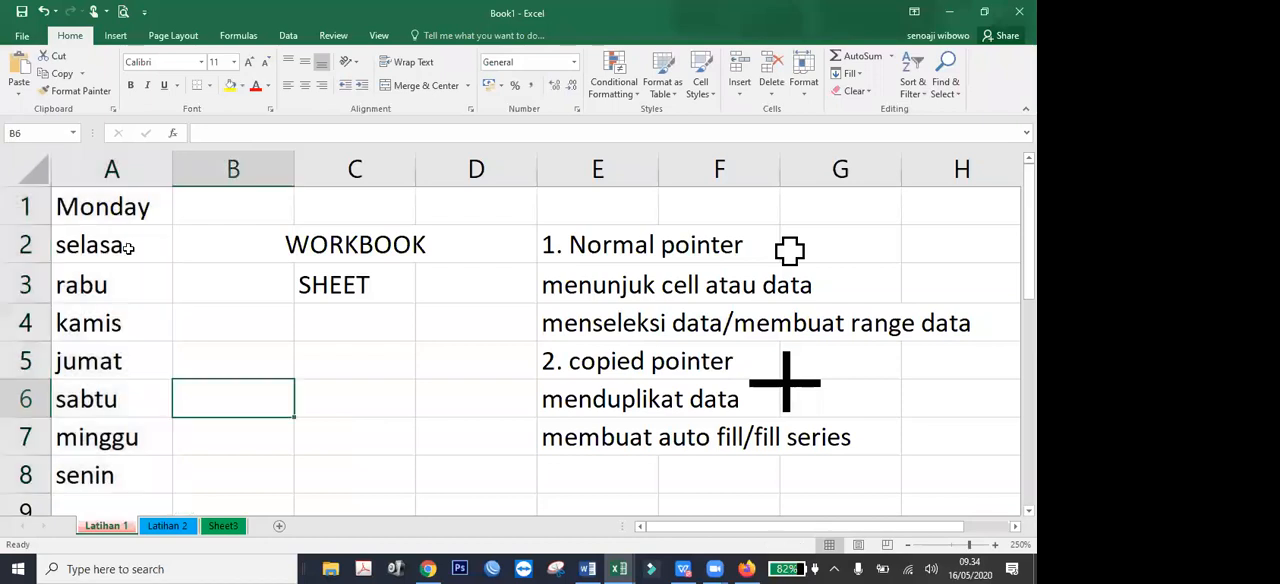
{"action": "left_click_drag", "start_coordinate": [128, 247], "coordinate": [122, 482]}
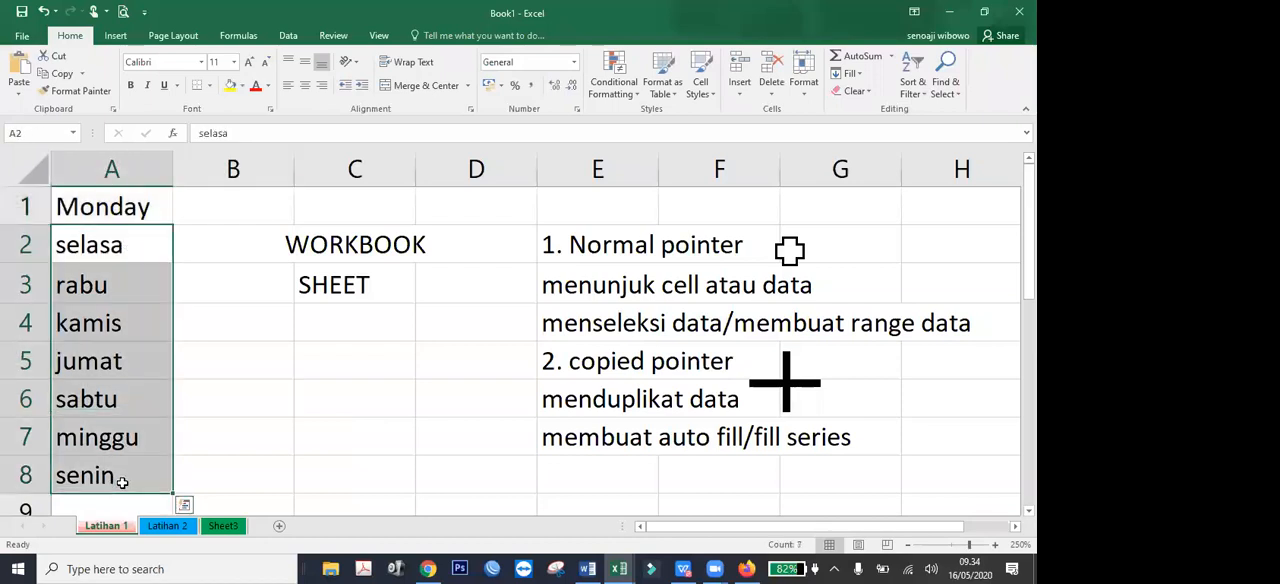
{"action": "key", "text": "Delete"}
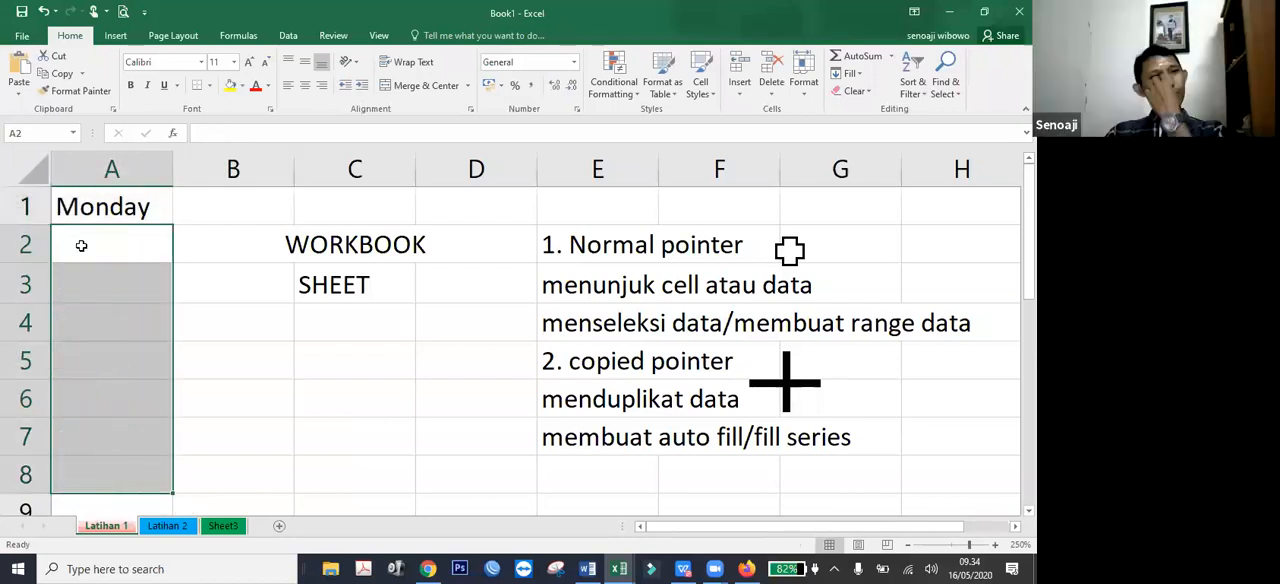
{"action": "left_click", "coordinate": [91, 198]}
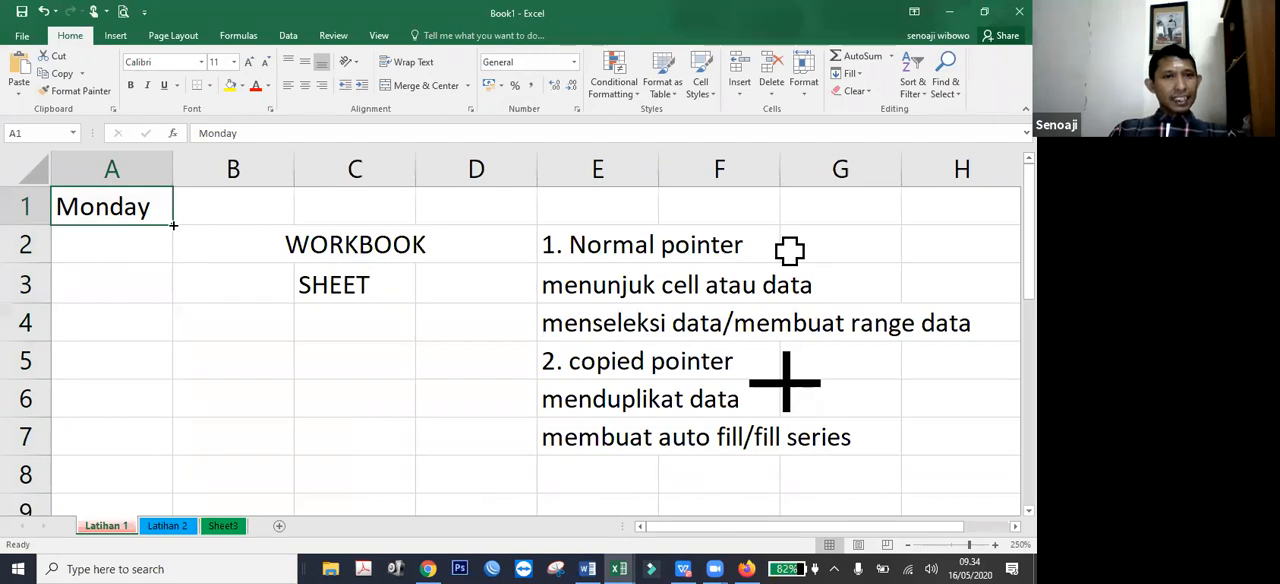
{"action": "left_click_drag", "start_coordinate": [173, 226], "coordinate": [174, 494]}
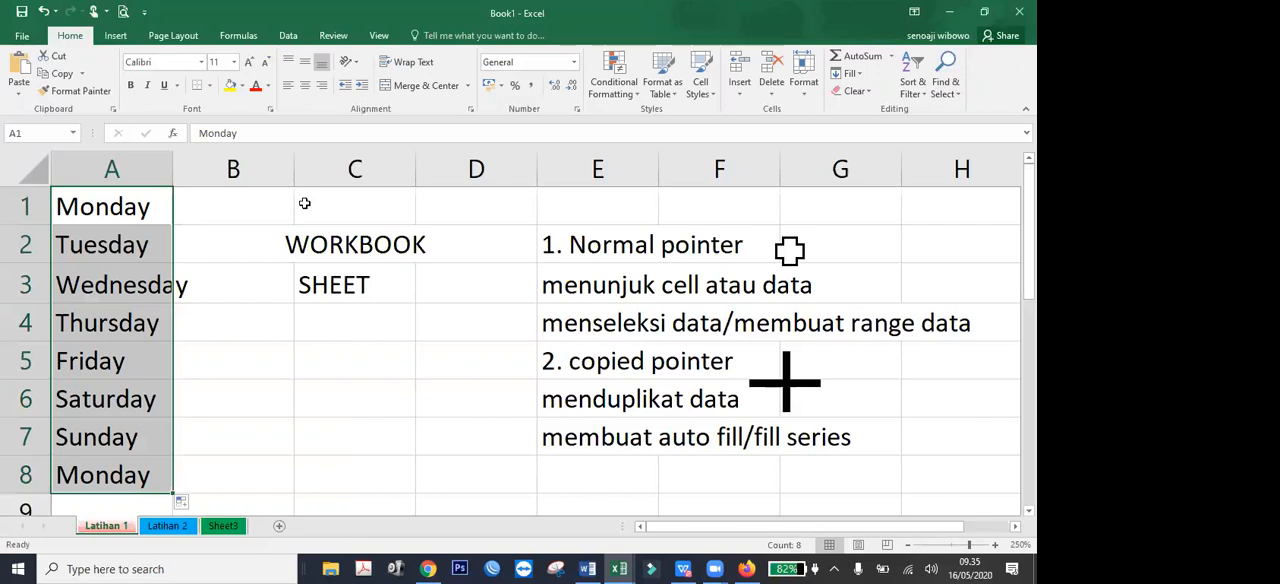
Clear the weekday names from A1 through A8 and fill the same cells with copies of the number 1.
{"action": "key", "text": "Delete"}
{"action": "type", "text": "1"}
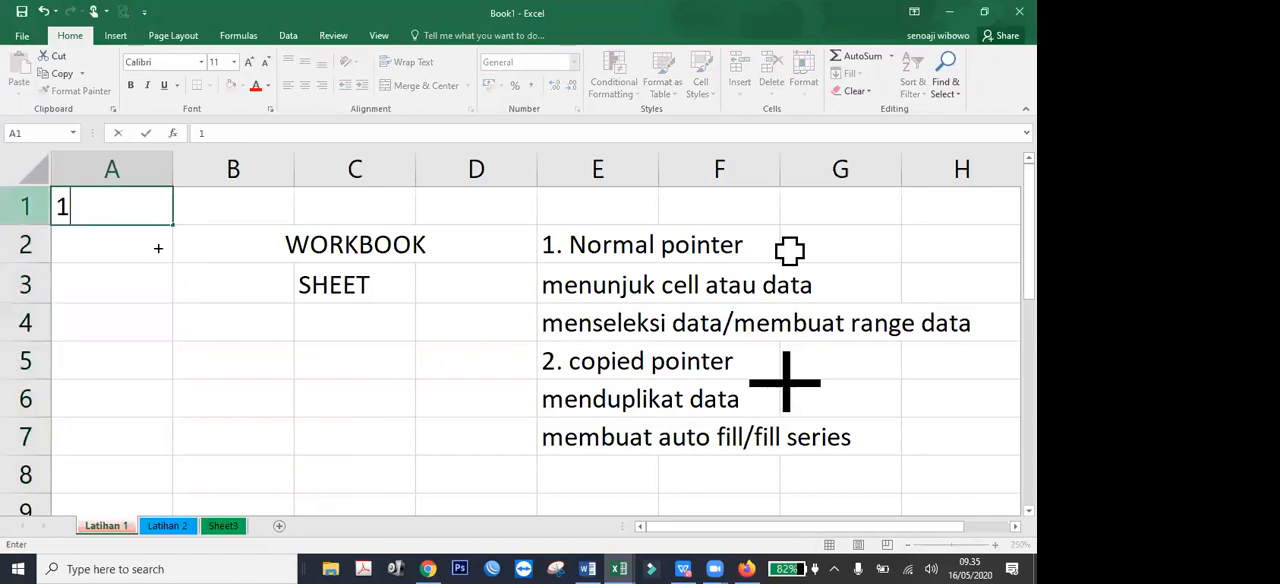
{"action": "left_click_drag", "start_coordinate": [172, 298], "coordinate": [160, 492]}
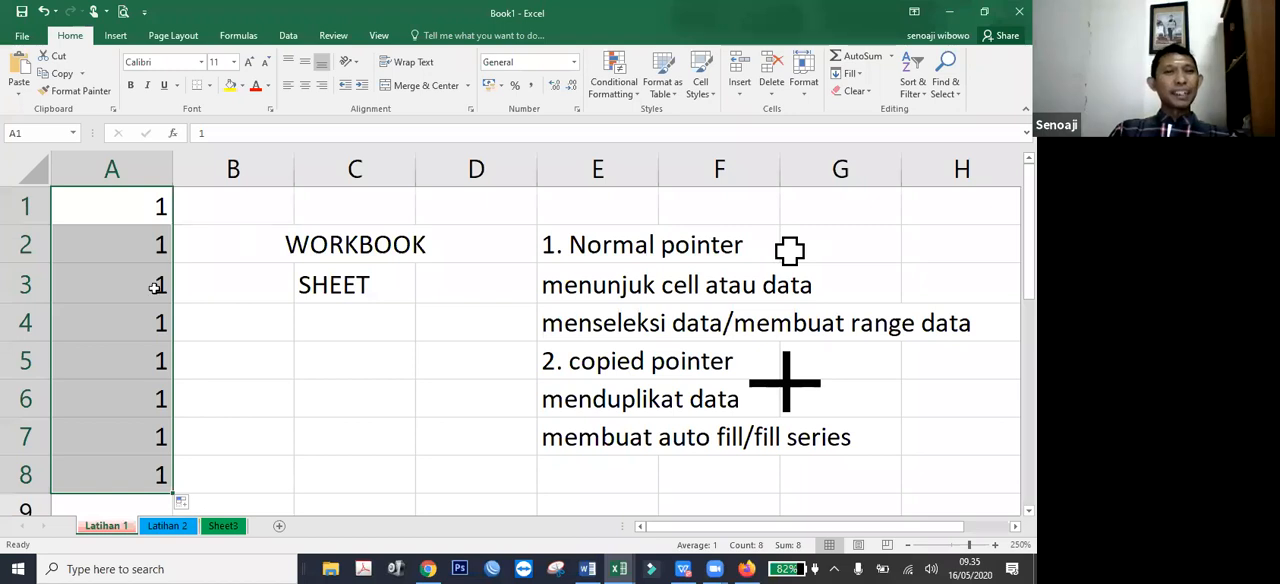
Undo the copied fill, and fill down from cell A1 through A7 as a number series using the Auto Fill Options.
{"action": "key", "text": "ctrl+z"}
{"action": "left_click", "coordinate": [154, 285]}
{"action": "key", "text": "Up"}
{"action": "key", "text": "Up"}
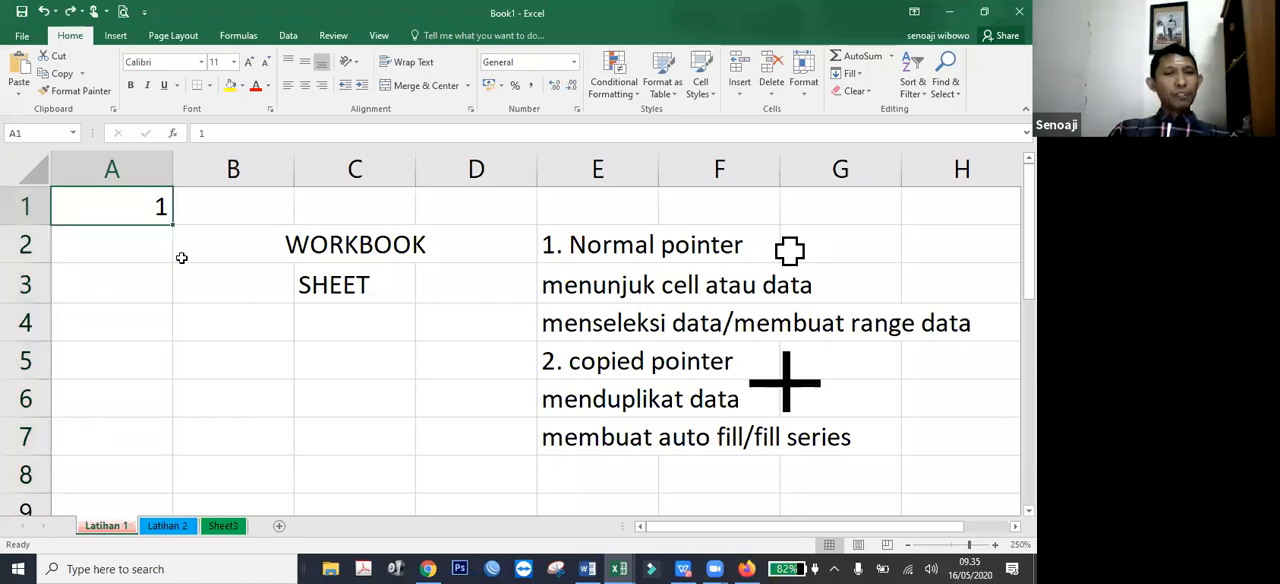
{"action": "left_click_drag", "start_coordinate": [179, 230], "coordinate": [175, 447]}
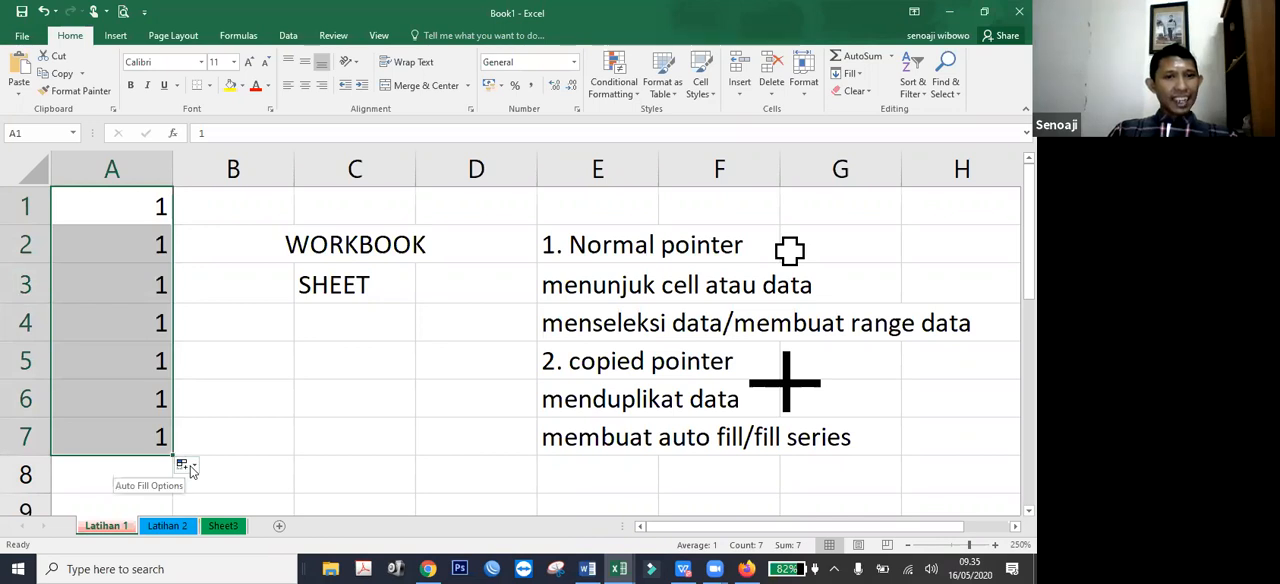
{"action": "left_click", "coordinate": [192, 468]}
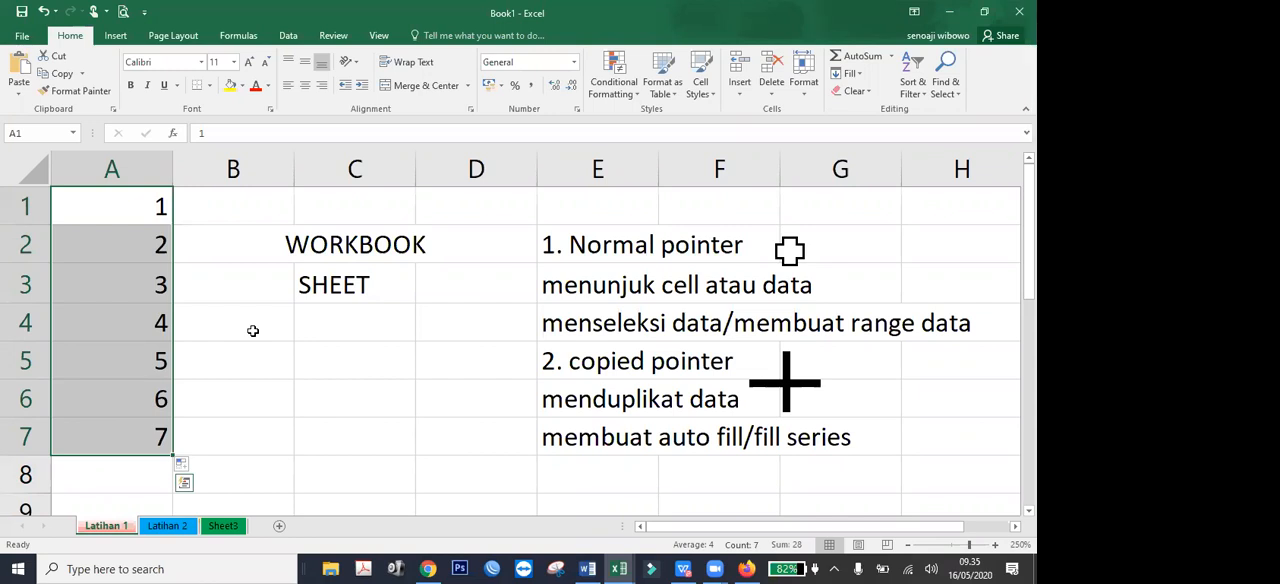
Replace the numbers in A1 through A7 with a fill from 2, apply an Auto Fill Options series, then clear the range.
{"action": "key", "text": "Delete"}
{"action": "left_click", "coordinate": [145, 219]}
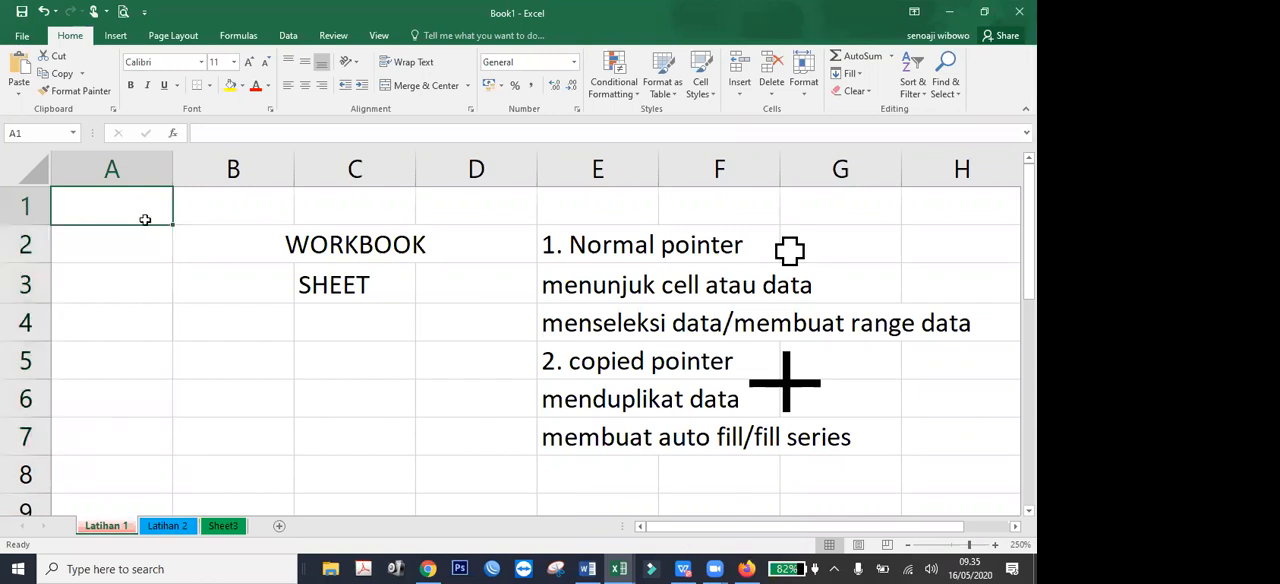
{"action": "type", "text": "2"}
{"action": "key", "text": "Return"}
{"action": "left_click", "coordinate": [157, 212]}
{"action": "left_click_drag", "start_coordinate": [165, 226], "coordinate": [171, 455]}
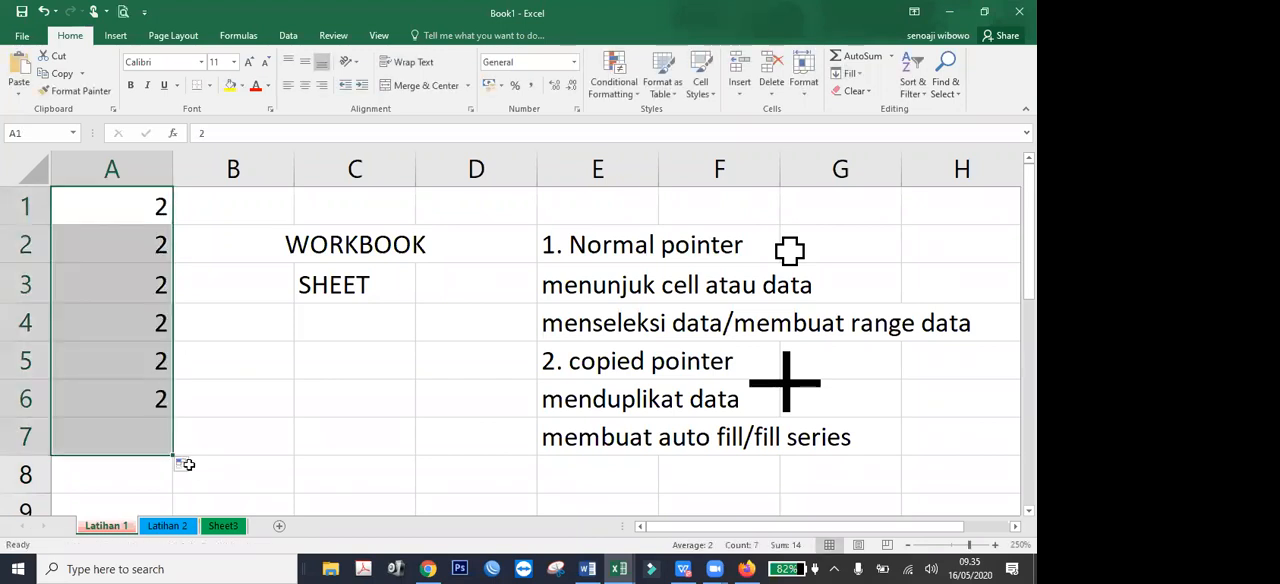
{"action": "left_click", "coordinate": [180, 462]}
{"action": "left_click", "coordinate": [186, 394]}
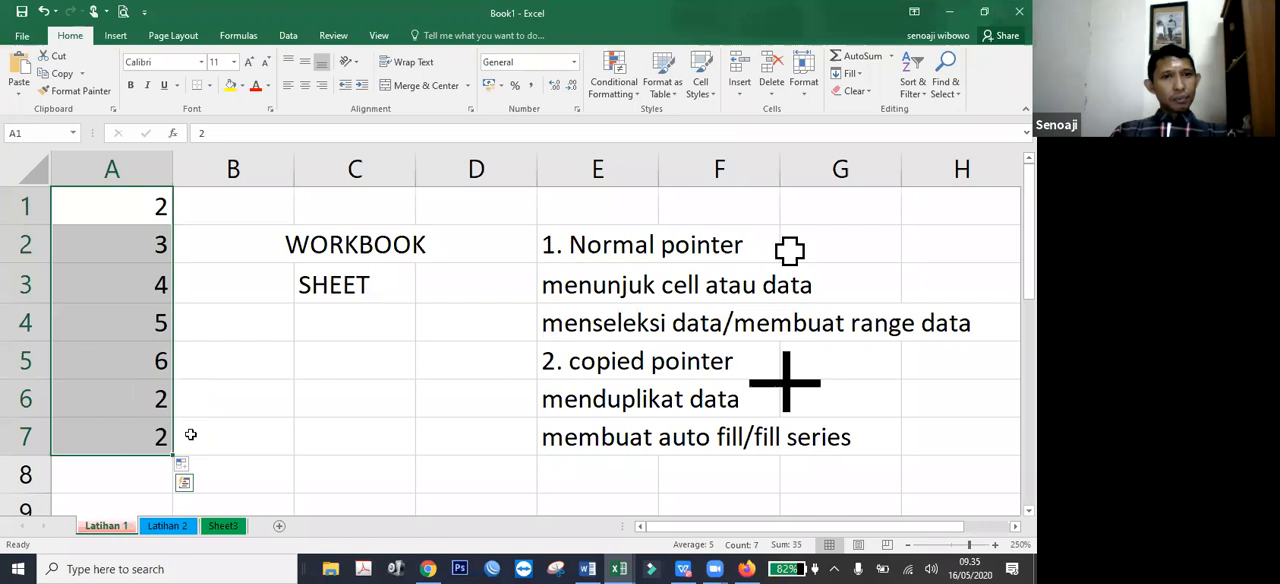
{"action": "key", "text": "Delete"}
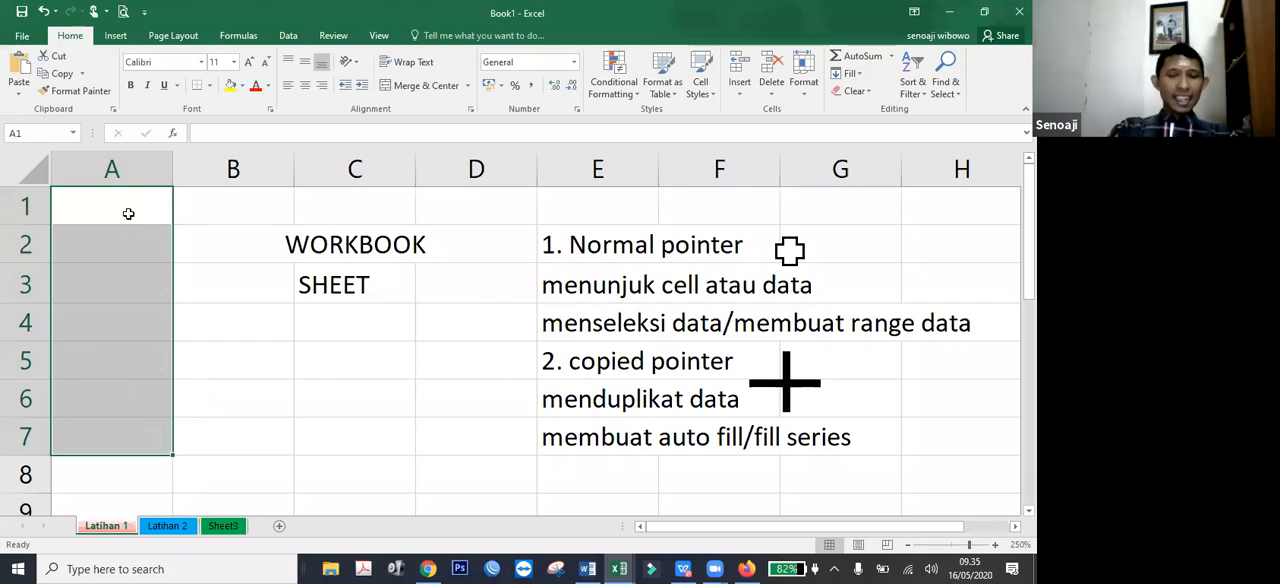
Enter 1 and 3 in cells A1 and A2 and auto-fill the series down through A8, then clear the range.
{"action": "left_click", "coordinate": [128, 213]}
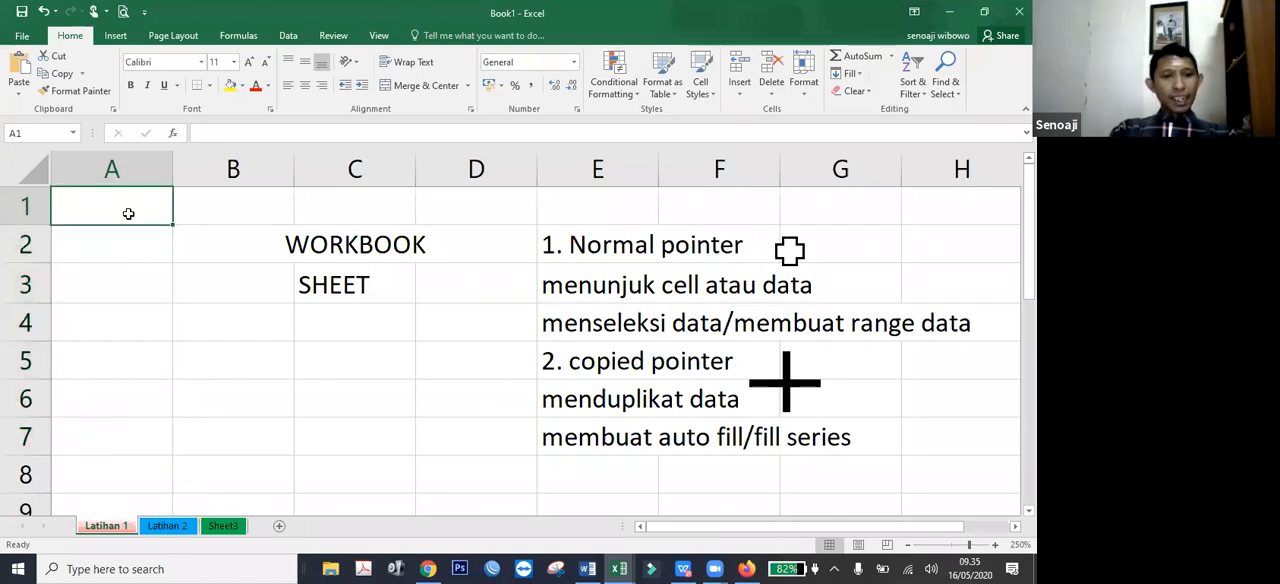
{"action": "type", "text": "1"}
{"action": "key", "text": "Return"}
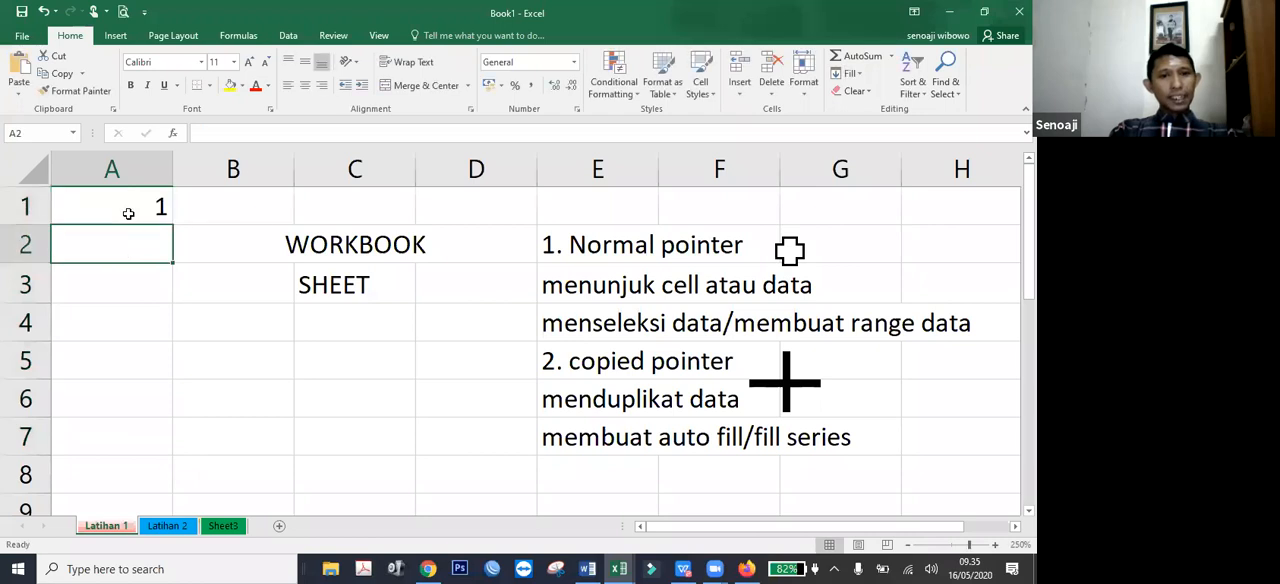
{"action": "type", "text": "3"}
{"action": "key", "text": "Return"}
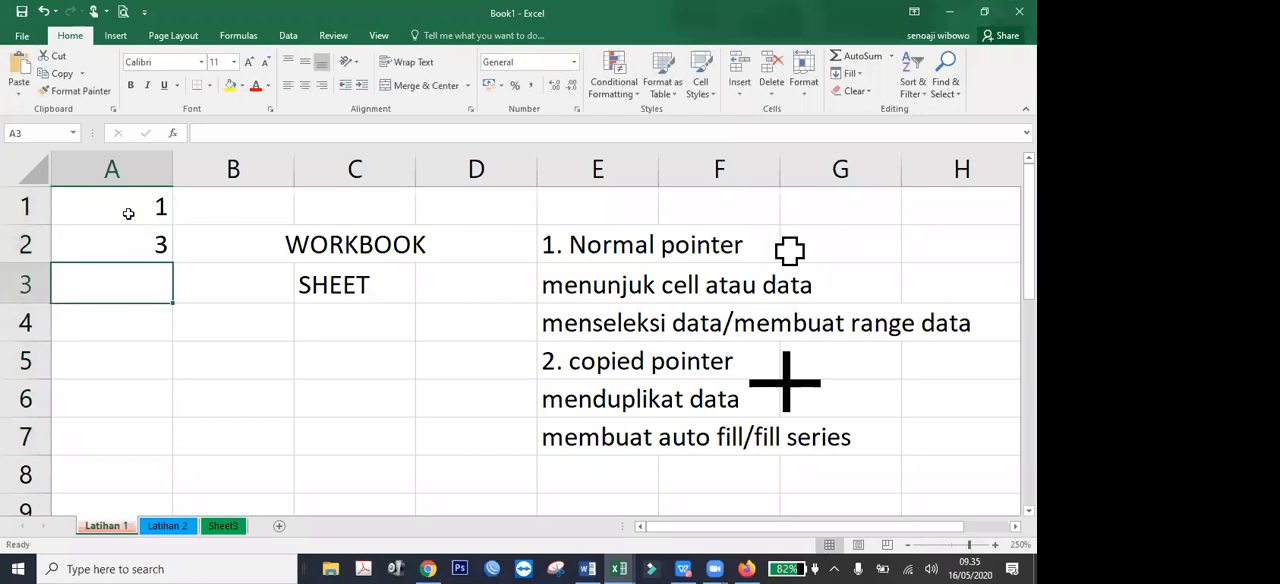
{"action": "left_click_drag", "start_coordinate": [119, 197], "coordinate": [186, 483]}
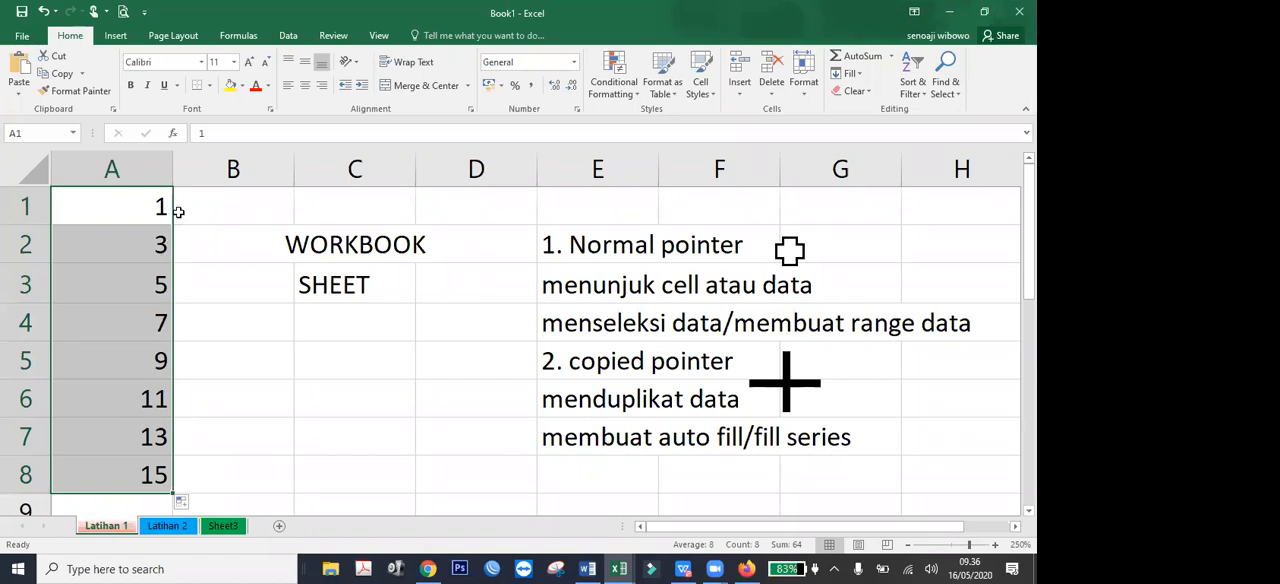
{"action": "key", "text": "Delete"}
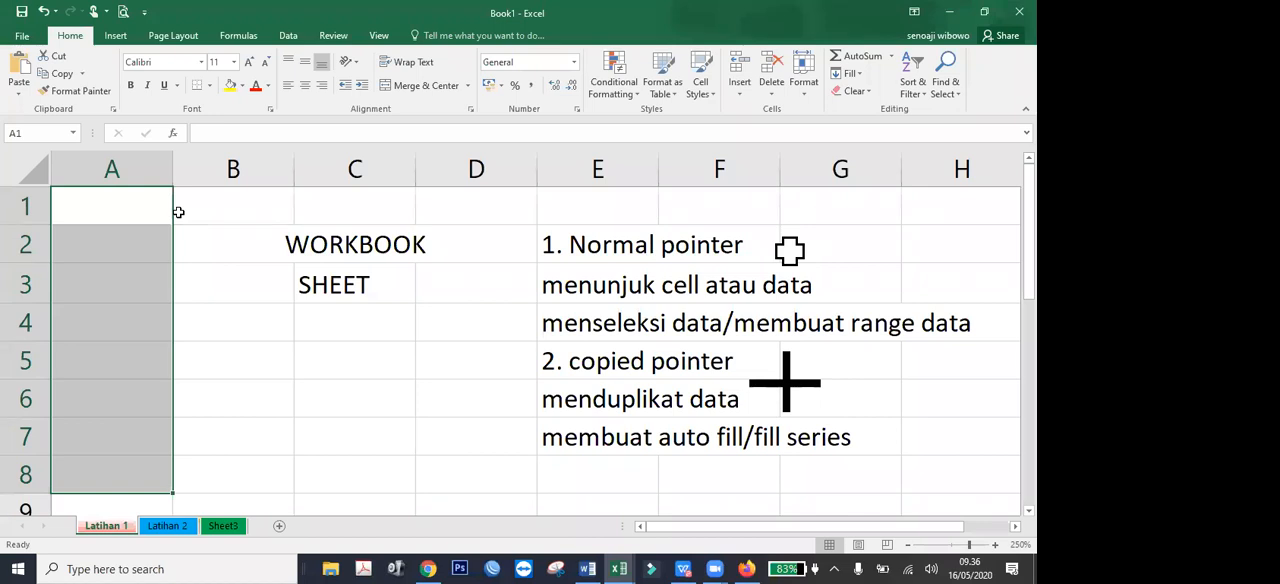
Enter 5 and 10 in cells A1 and A2 and auto-fill the series down through A8, then clear the range.
{"action": "left_click", "coordinate": [114, 213]}
{"action": "type", "text": "5"}
{"action": "key", "text": "Return"}
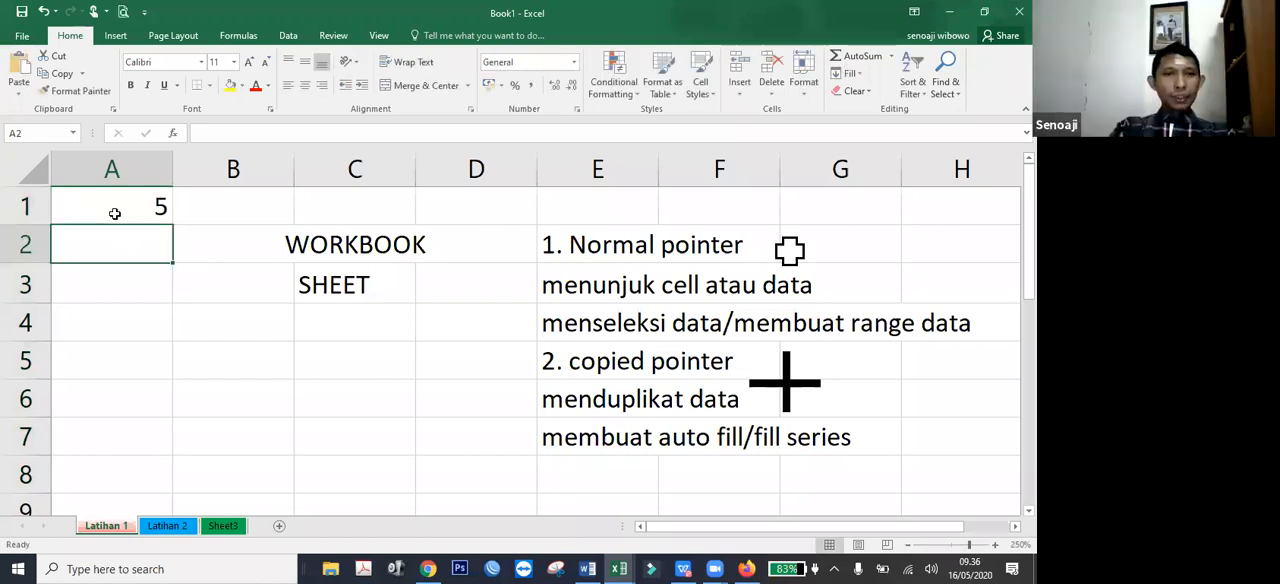
{"action": "type", "text": "10"}
{"action": "key", "text": "Return"}
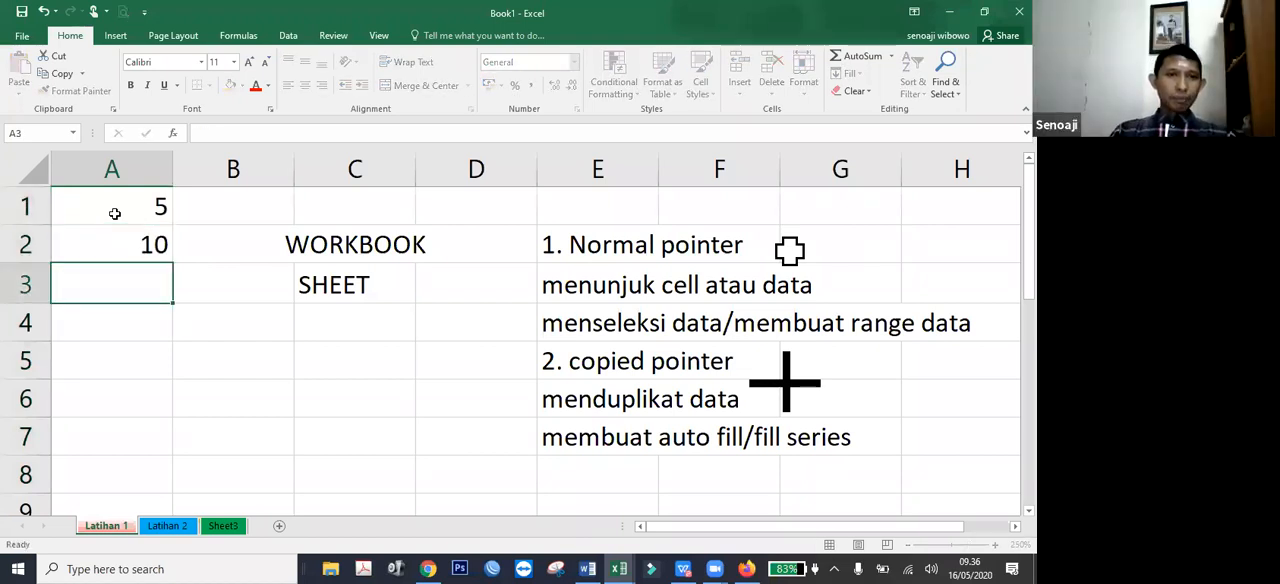
{"action": "left_click_drag", "start_coordinate": [108, 206], "coordinate": [171, 478]}
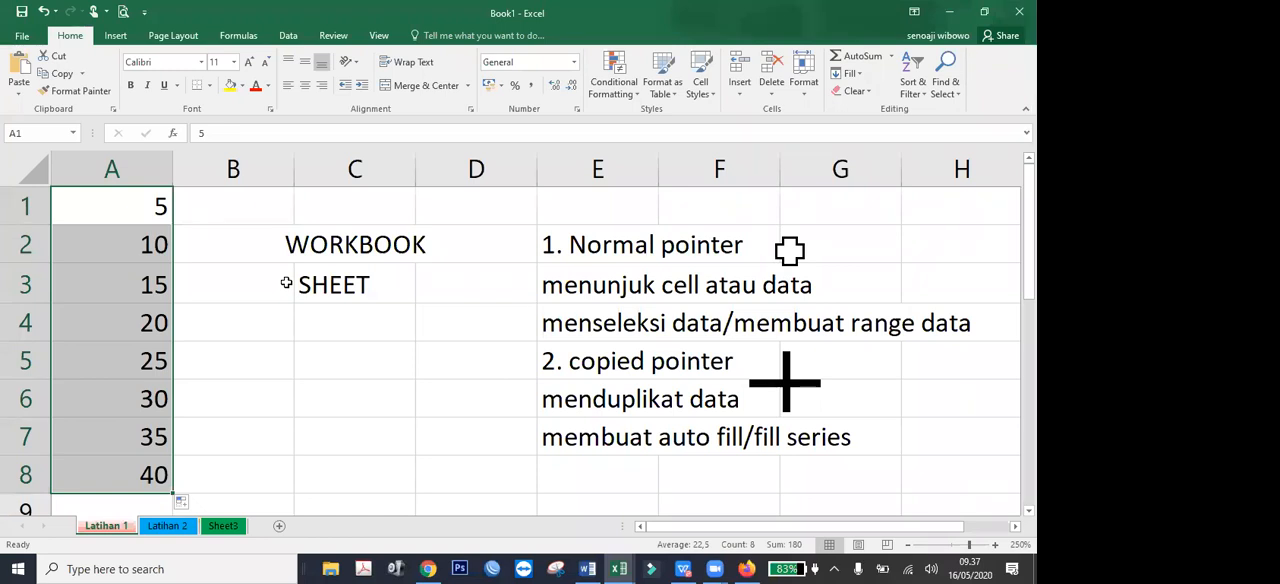
{"action": "key", "text": "Delete"}
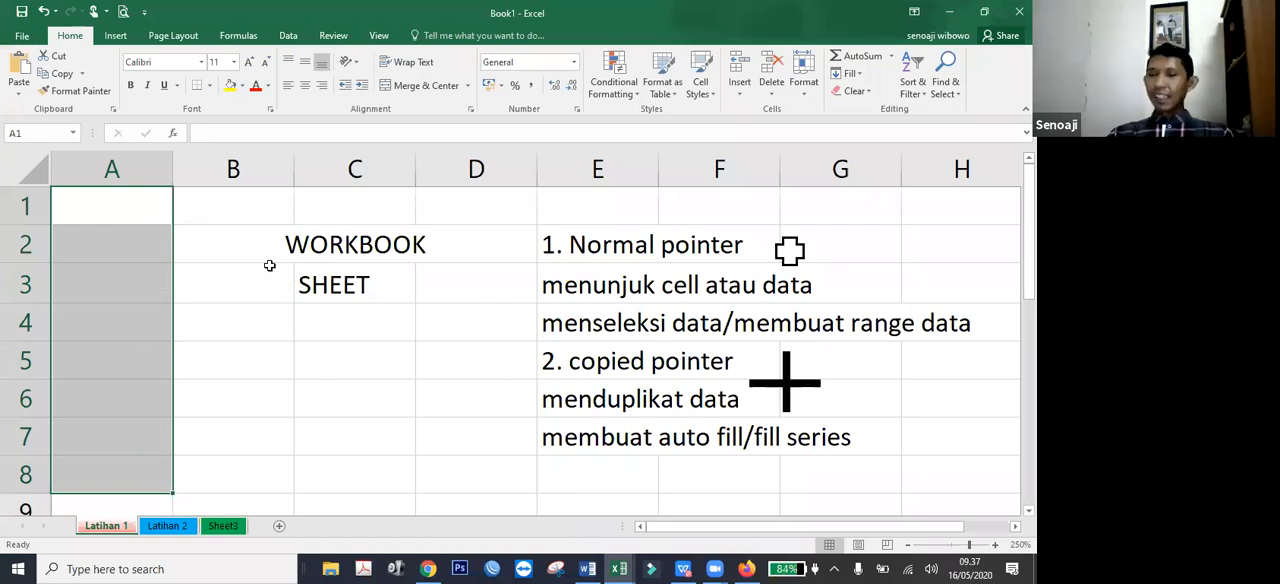
Enter 100 and 80 in cells A1 and A2 and auto-fill the descending series down through A6, then clear the range.
{"action": "left_click", "coordinate": [108, 205]}
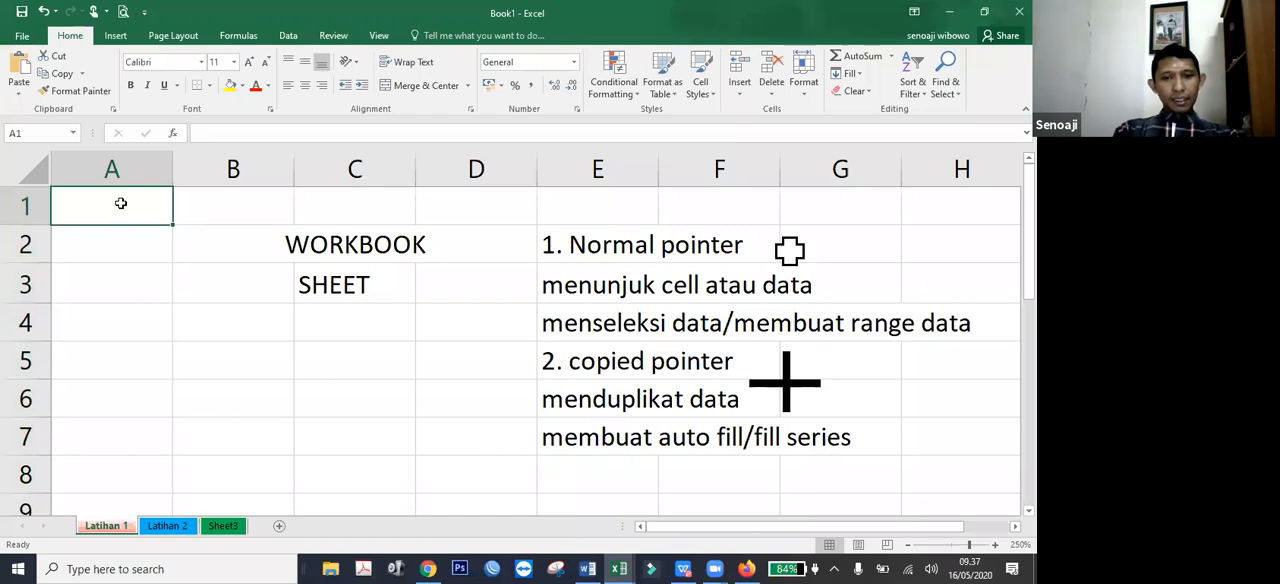
{"action": "type", "text": "100"}
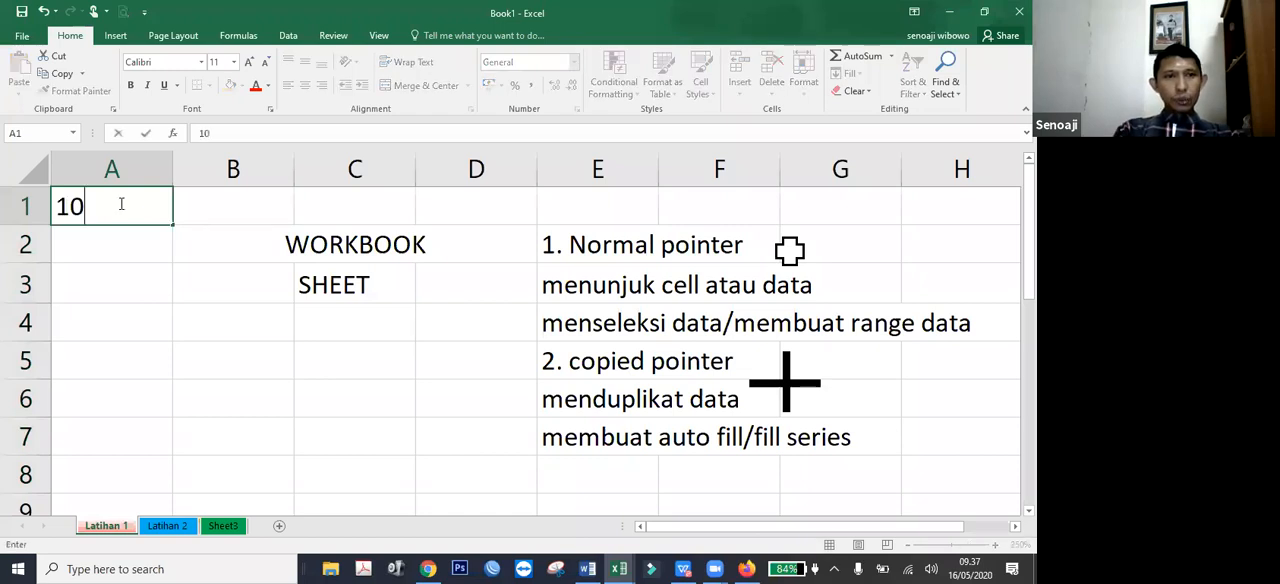
{"action": "key", "text": "Return"}
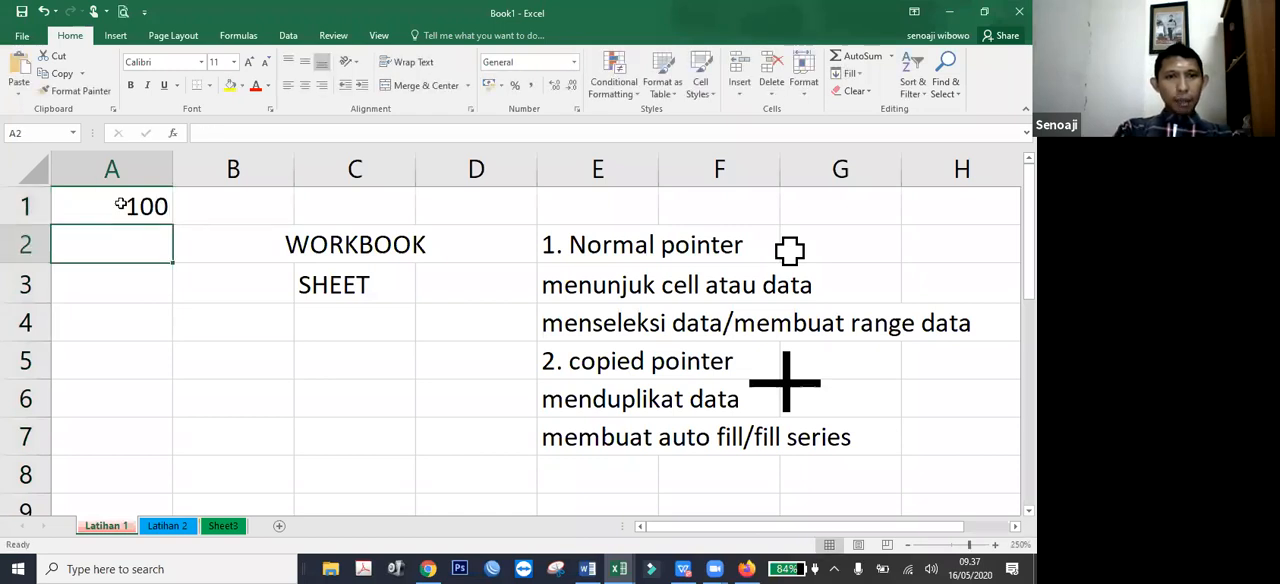
{"action": "type", "text": "80"}
{"action": "key", "text": "Return"}
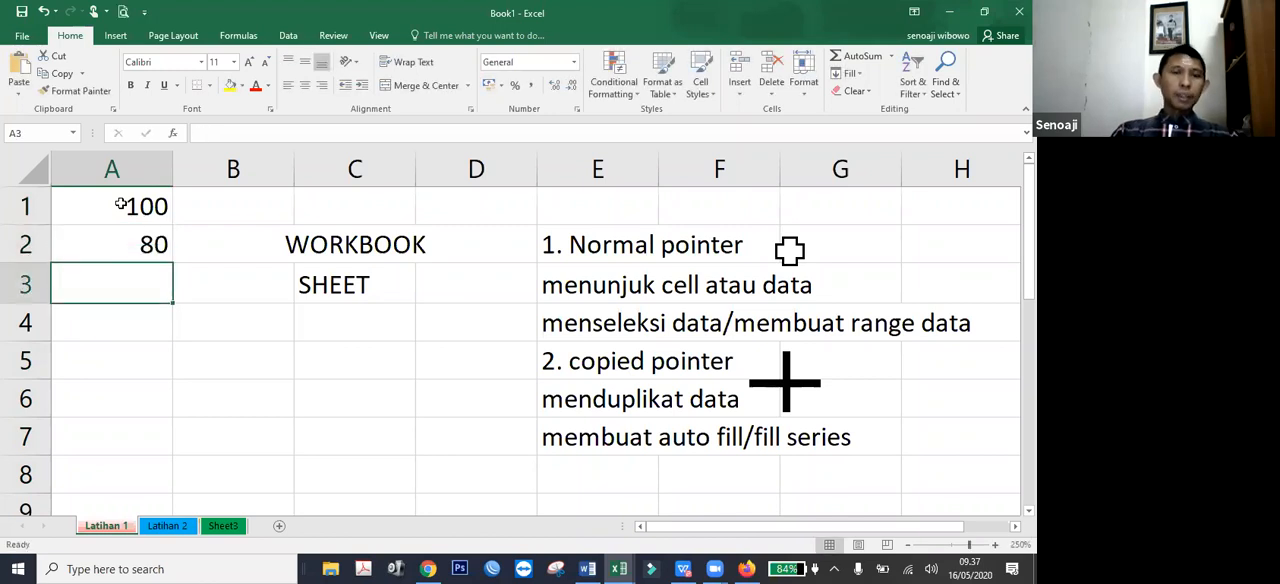
{"action": "left_click_drag", "start_coordinate": [120, 204], "coordinate": [166, 243]}
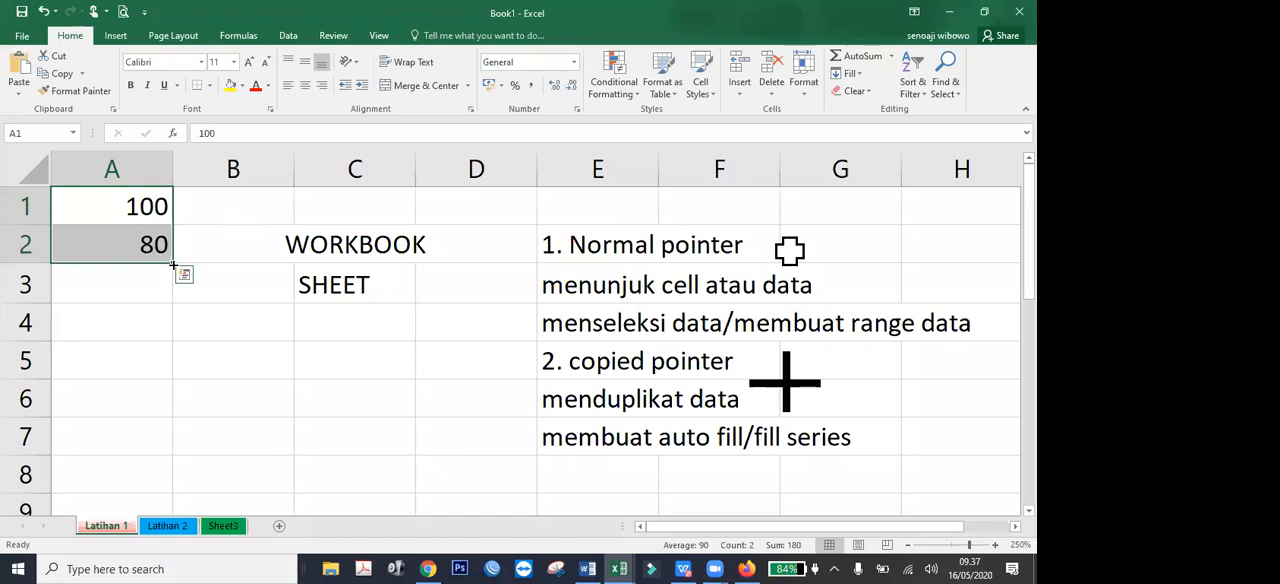
{"action": "left_click_drag", "start_coordinate": [173, 264], "coordinate": [173, 276]}
{"action": "left_click_drag", "start_coordinate": [172, 332], "coordinate": [171, 405]}
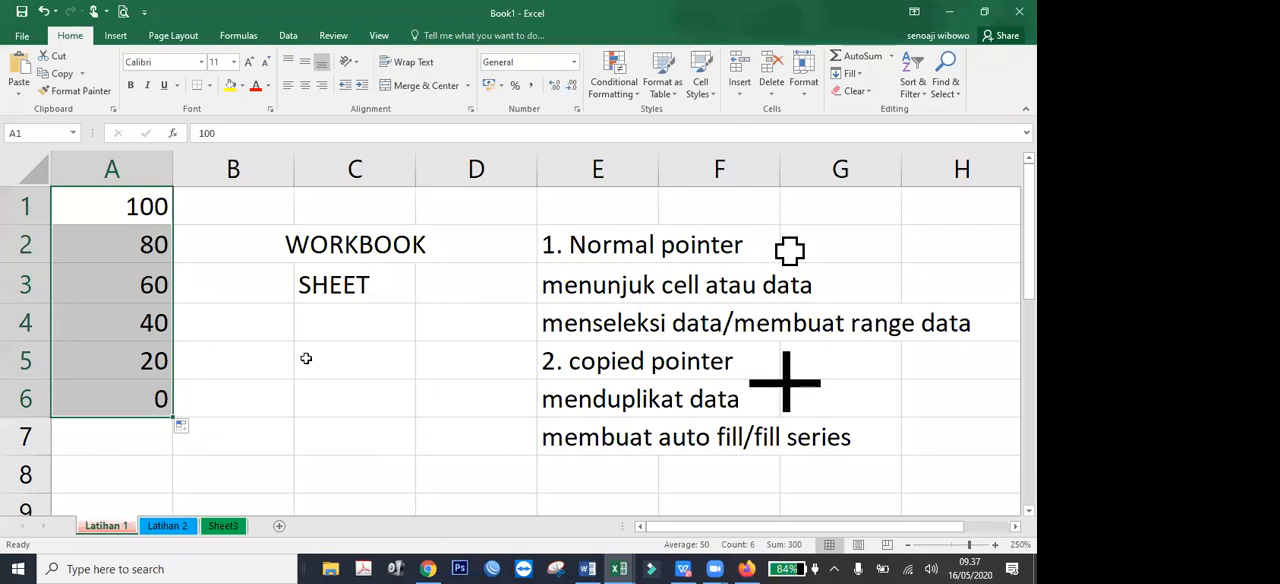
{"action": "key", "text": "Delete"}
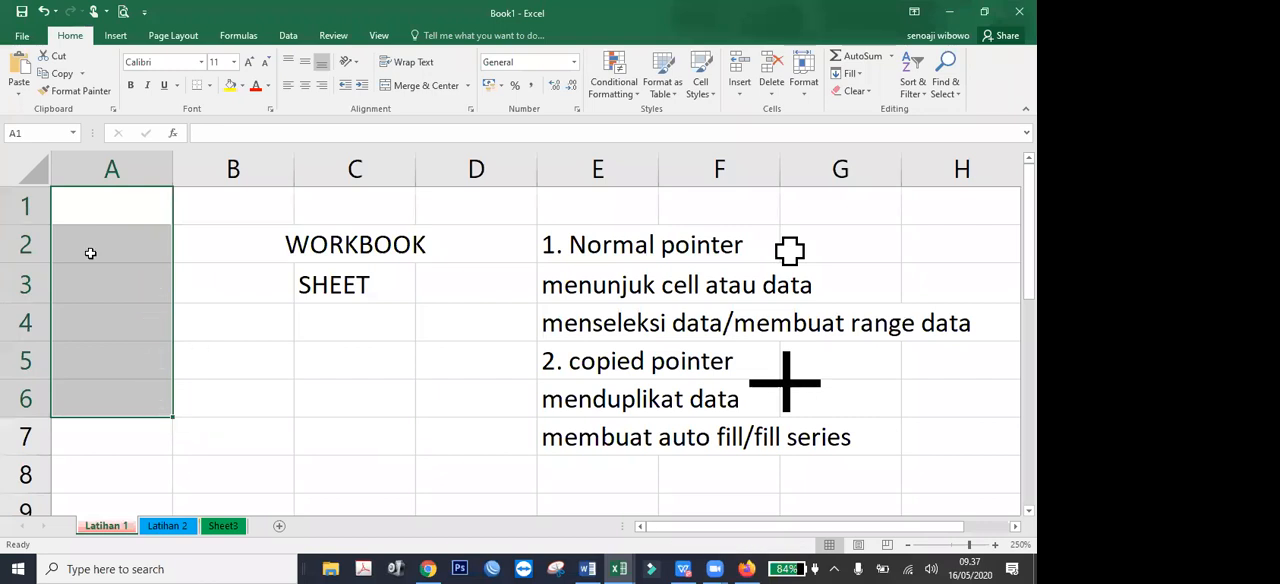
Enter "nama 1" in cell A1 and auto-fill it as a numbered text series down through A6.
{"action": "left_click", "coordinate": [116, 206]}
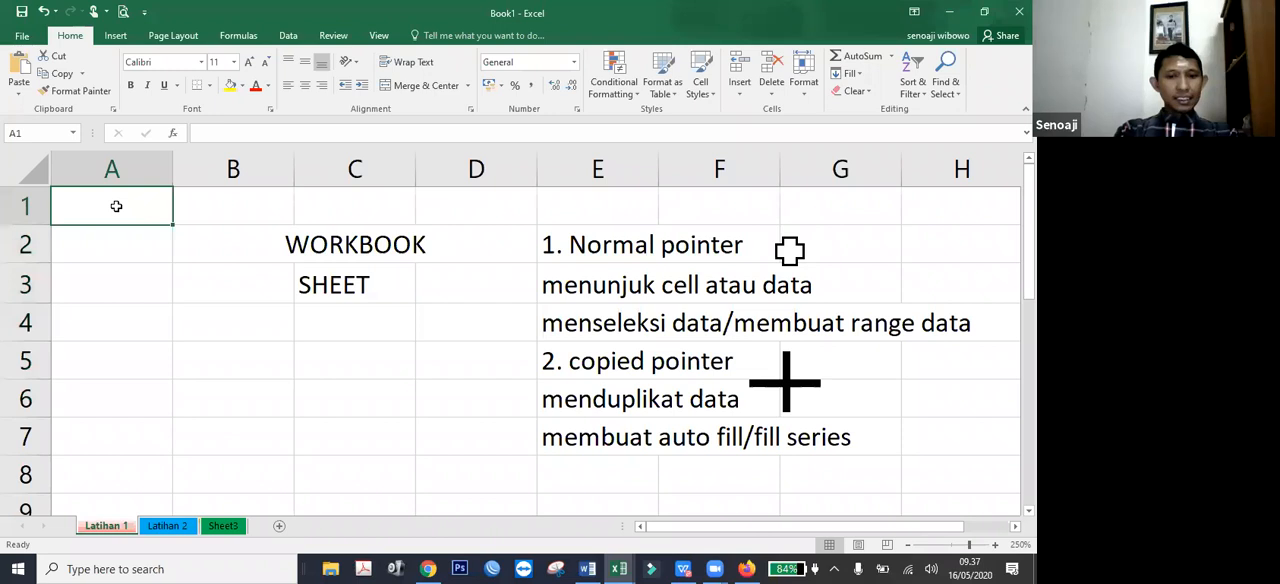
{"action": "type", "text": "nama 1"}
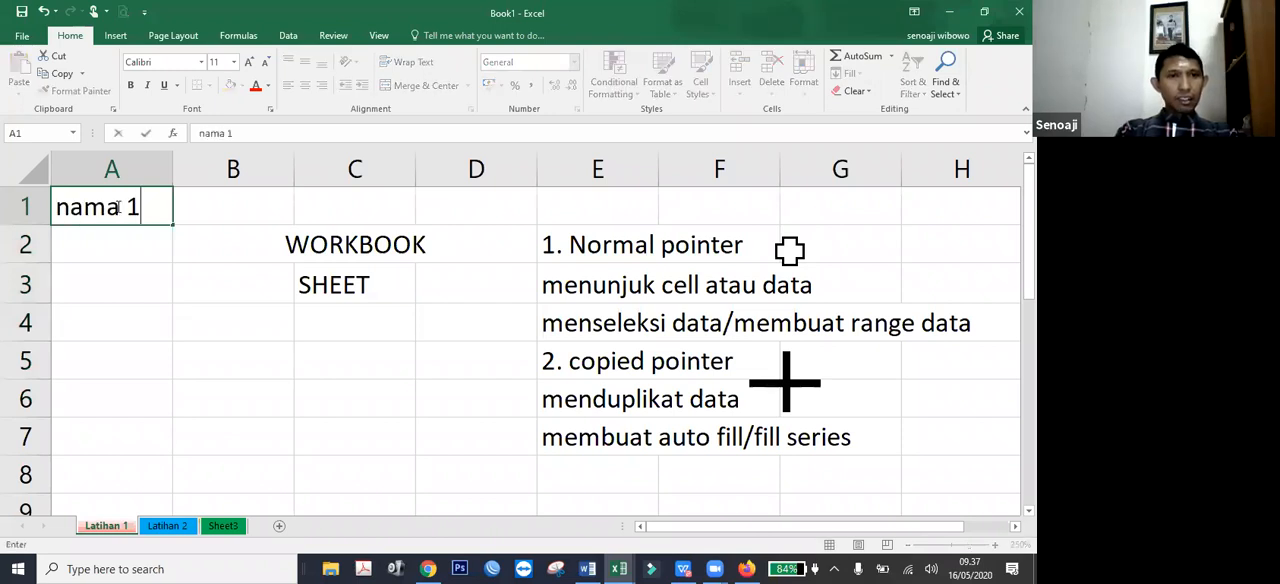
{"action": "key", "text": "Return"}
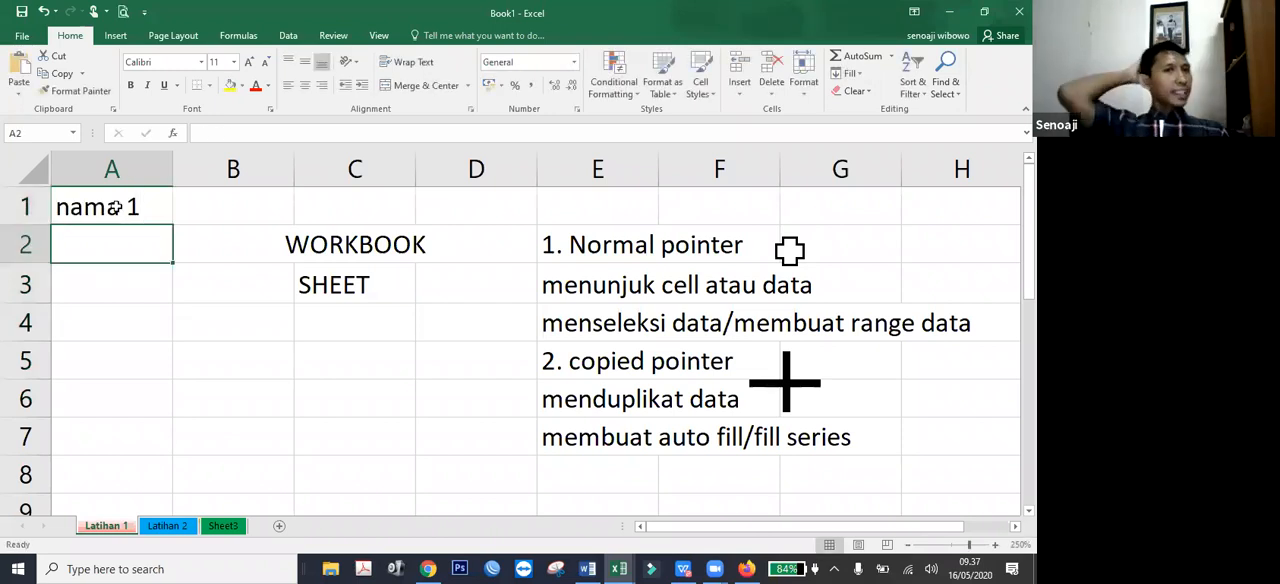
{"action": "left_click", "coordinate": [118, 207]}
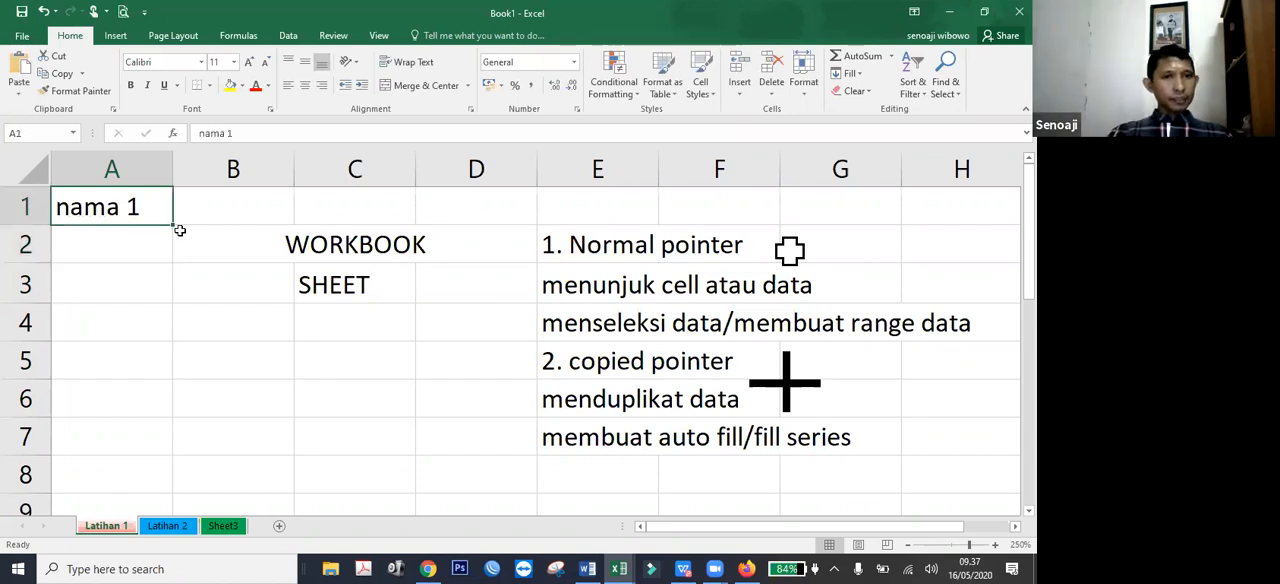
{"action": "left_click_drag", "start_coordinate": [173, 224], "coordinate": [172, 421]}
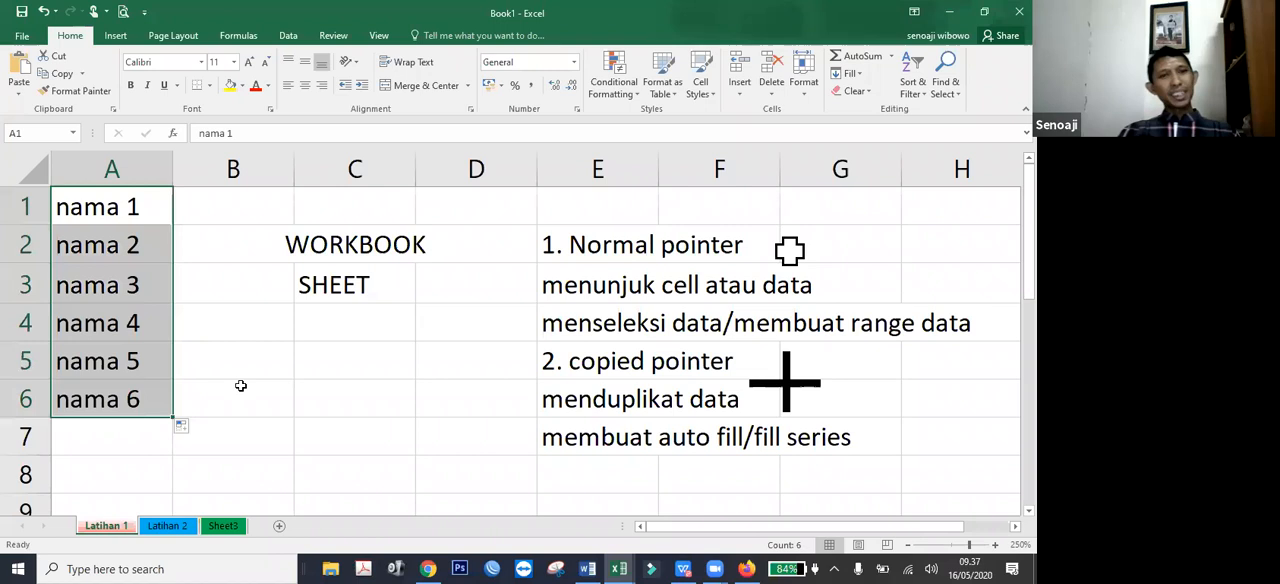
Switch the A1 through A6 fill to Copy Cells and back to Fill Series, and shrink the filled range back to A1.
{"action": "left_click", "coordinate": [181, 425]}
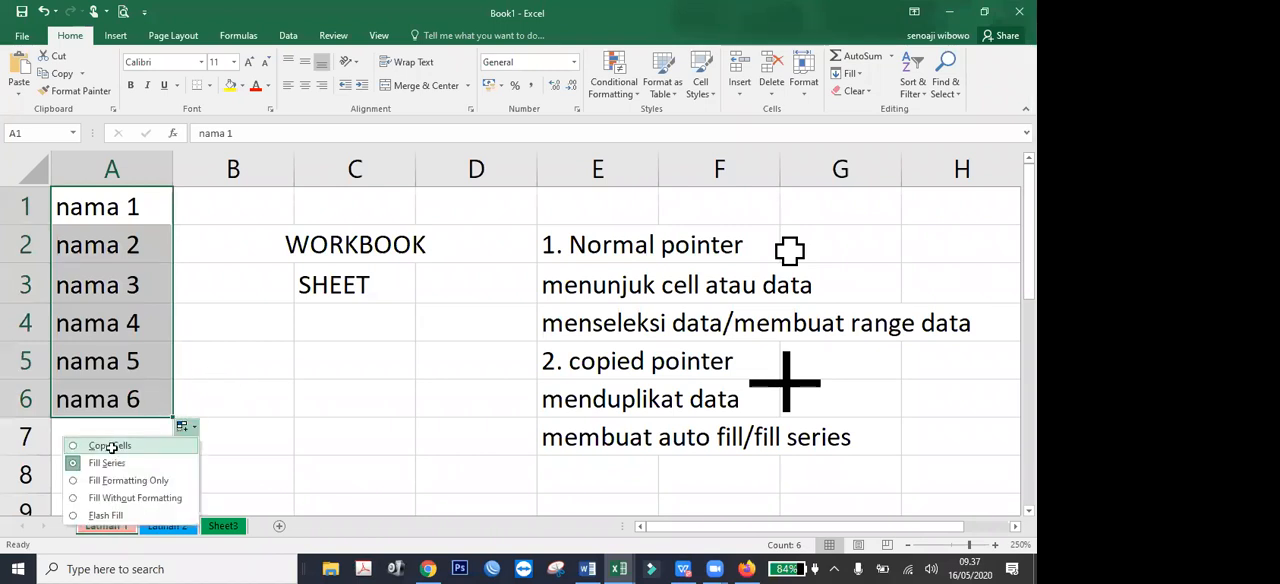
{"action": "left_click", "coordinate": [110, 446]}
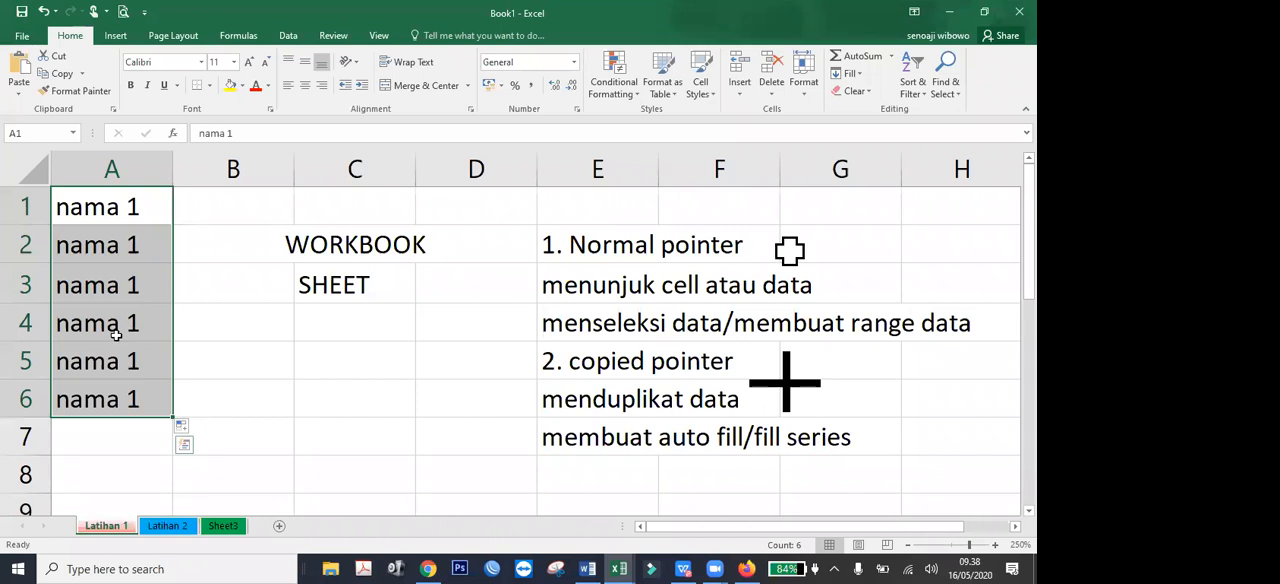
{"action": "left_click", "coordinate": [184, 428]}
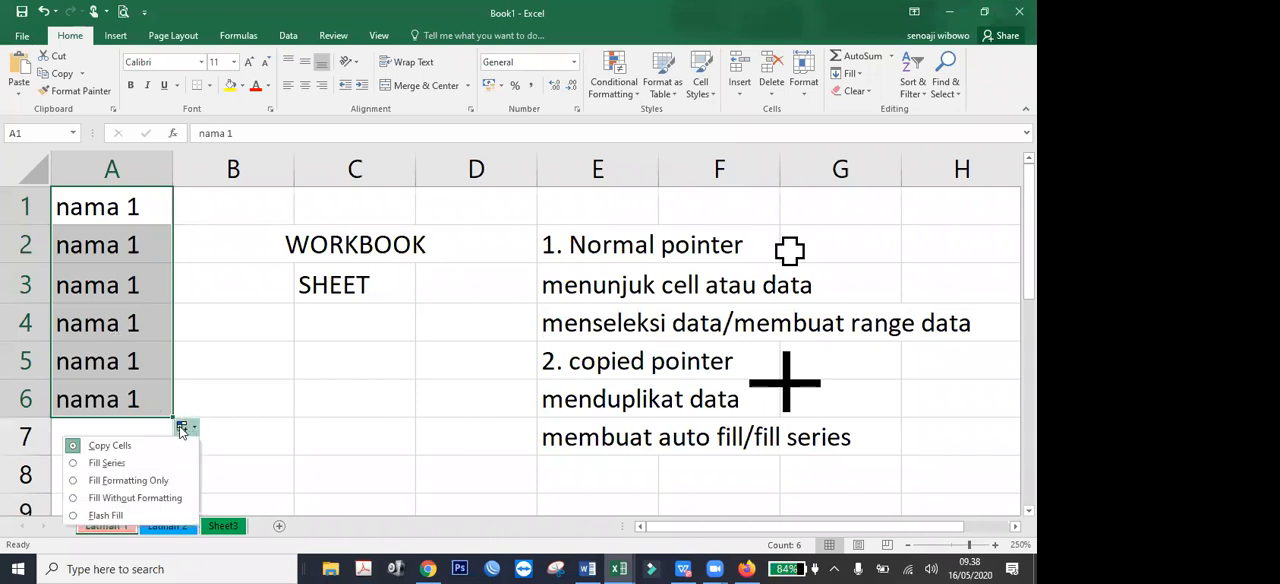
{"action": "left_click", "coordinate": [106, 464]}
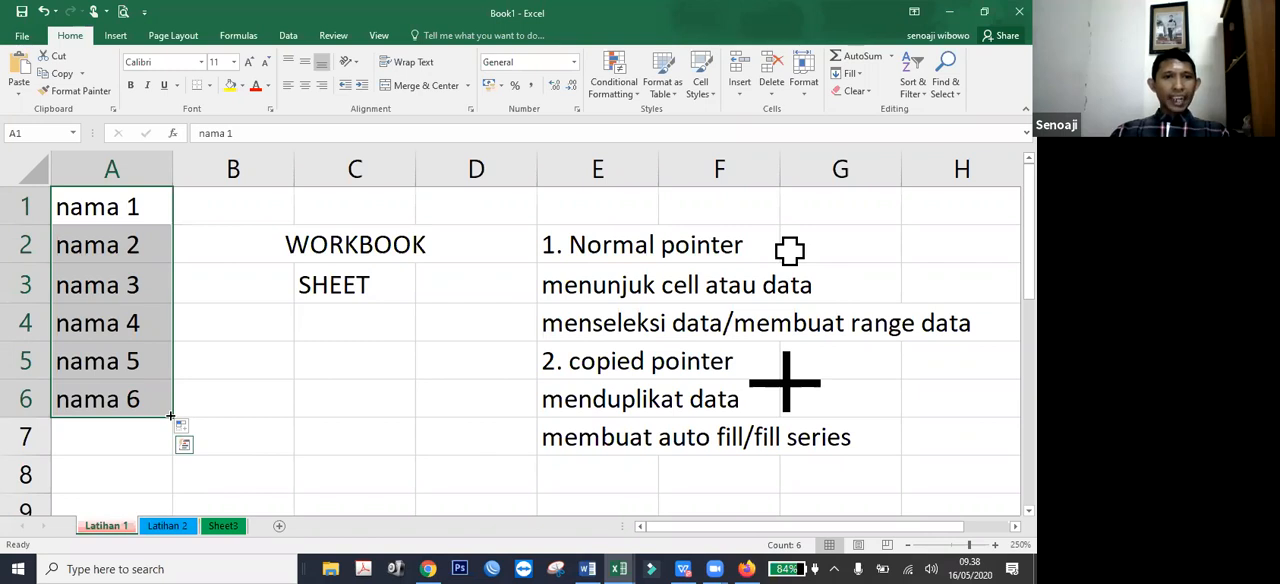
{"action": "left_click_drag", "start_coordinate": [173, 402], "coordinate": [186, 230]}
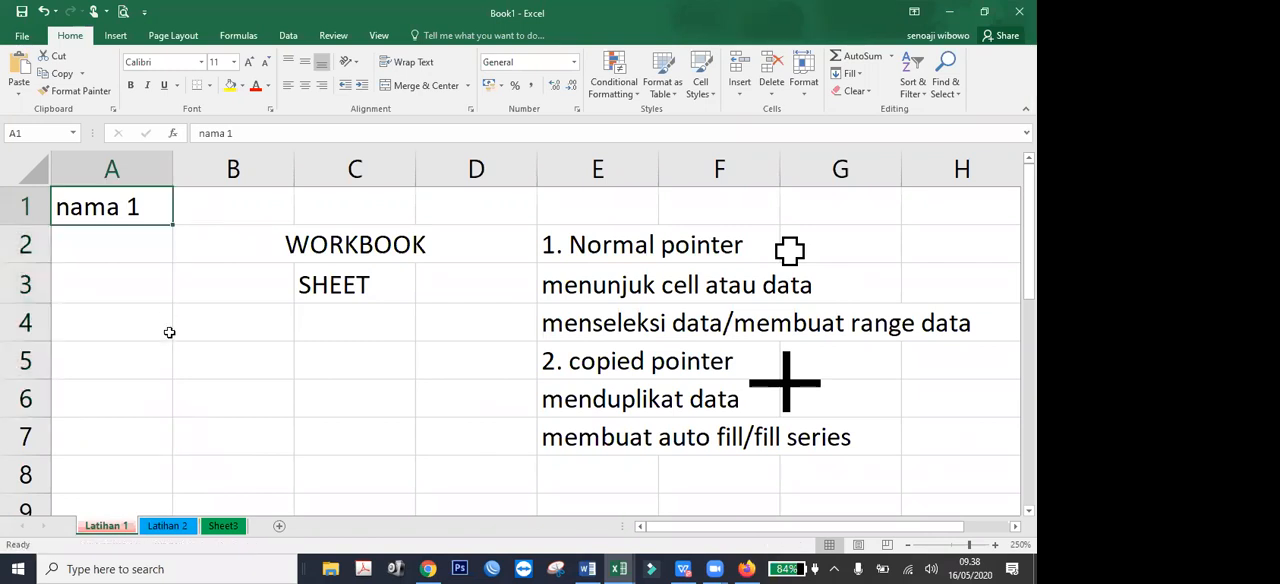
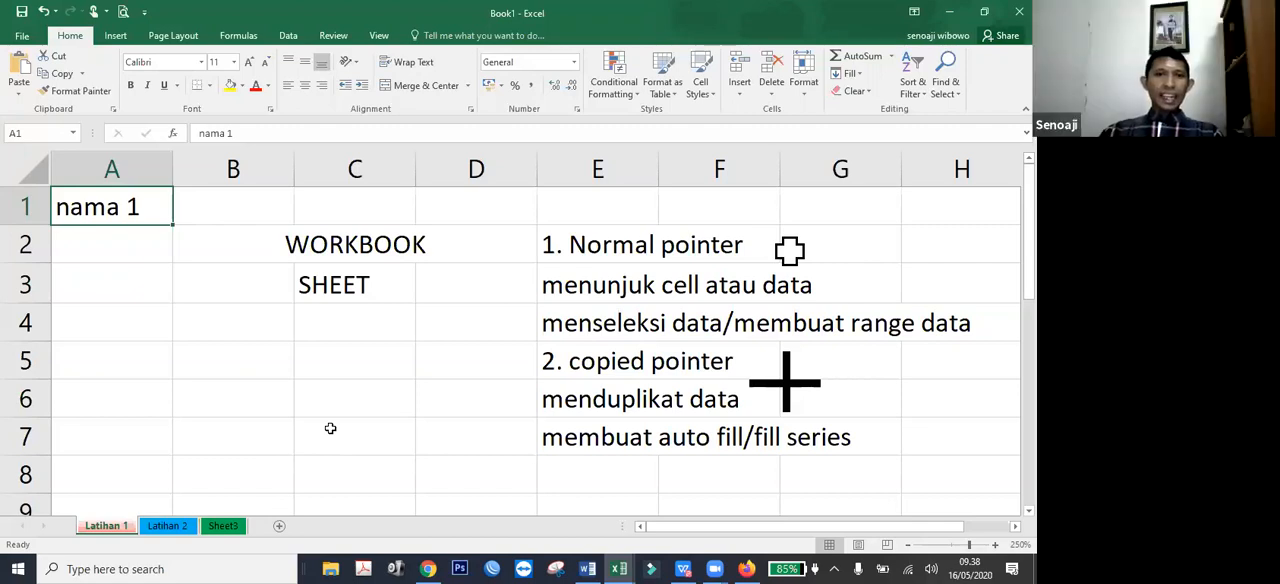
Enter "3. moving pointer" in cell E8.
{"action": "left_click", "coordinate": [609, 480]}
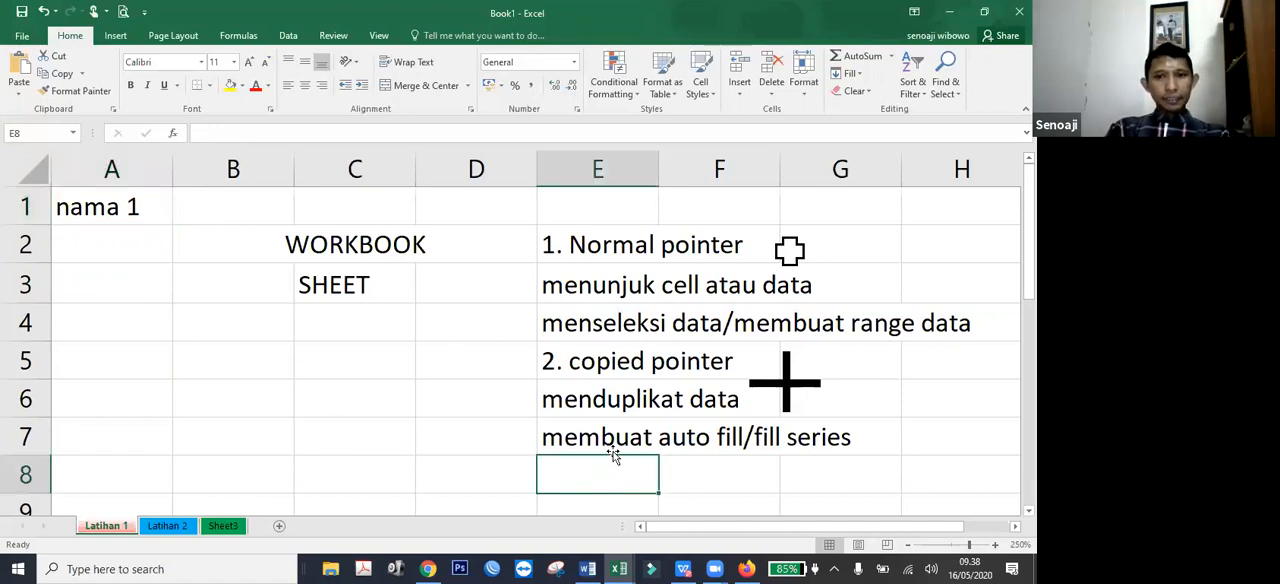
{"action": "type", "text": "3. moving"}
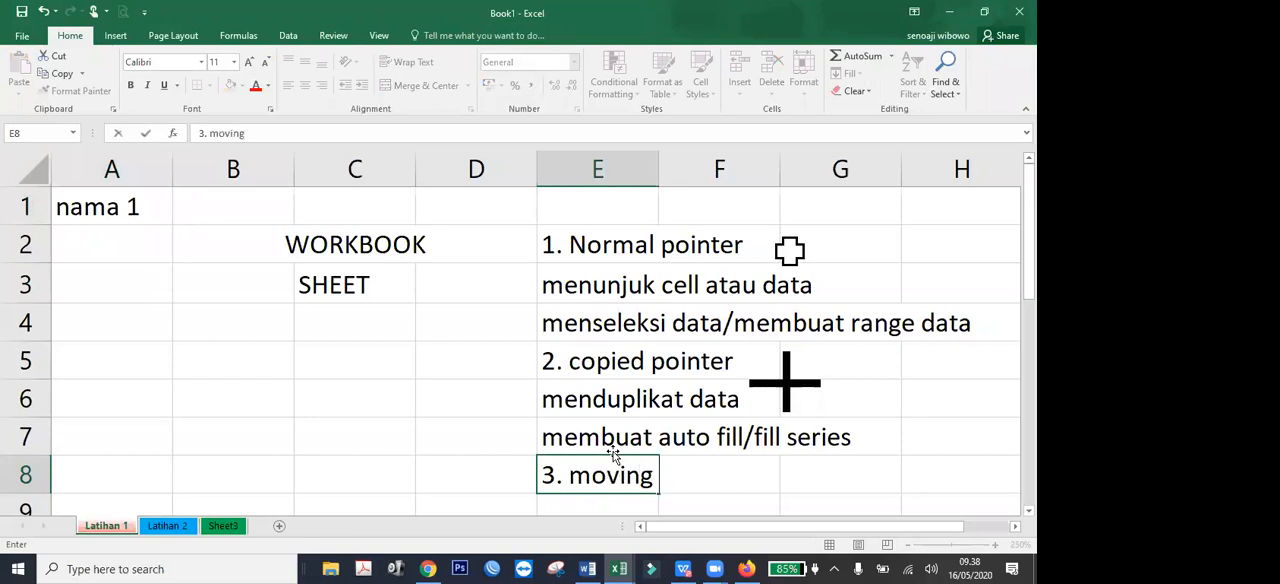
{"action": "type", "text": " pointer"}
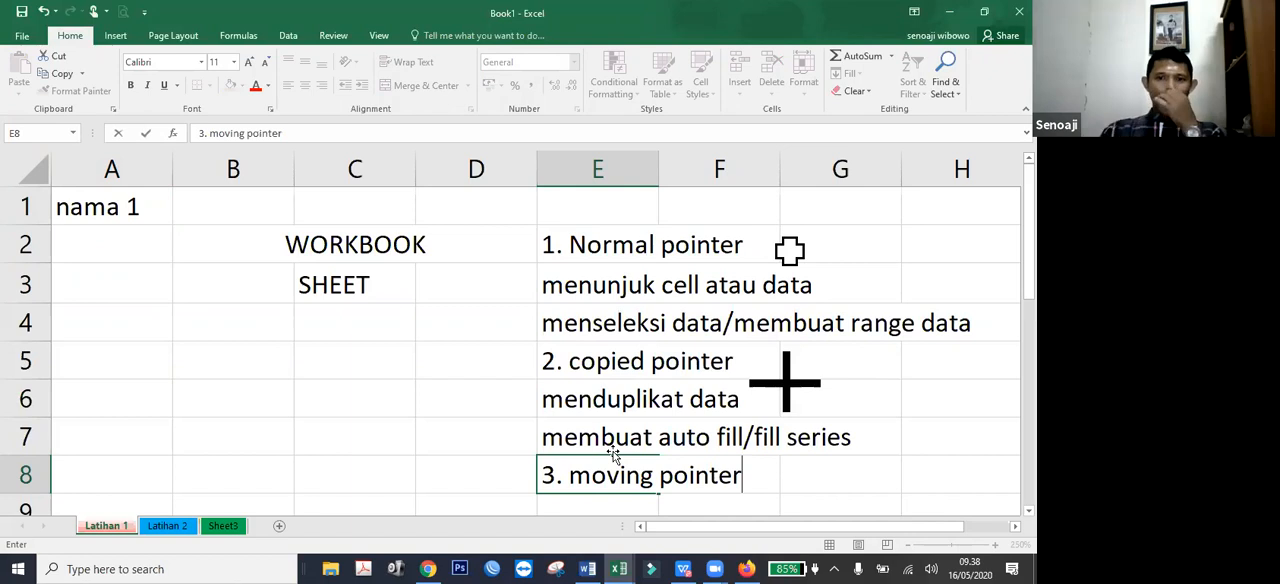
{"action": "key", "text": "Return"}
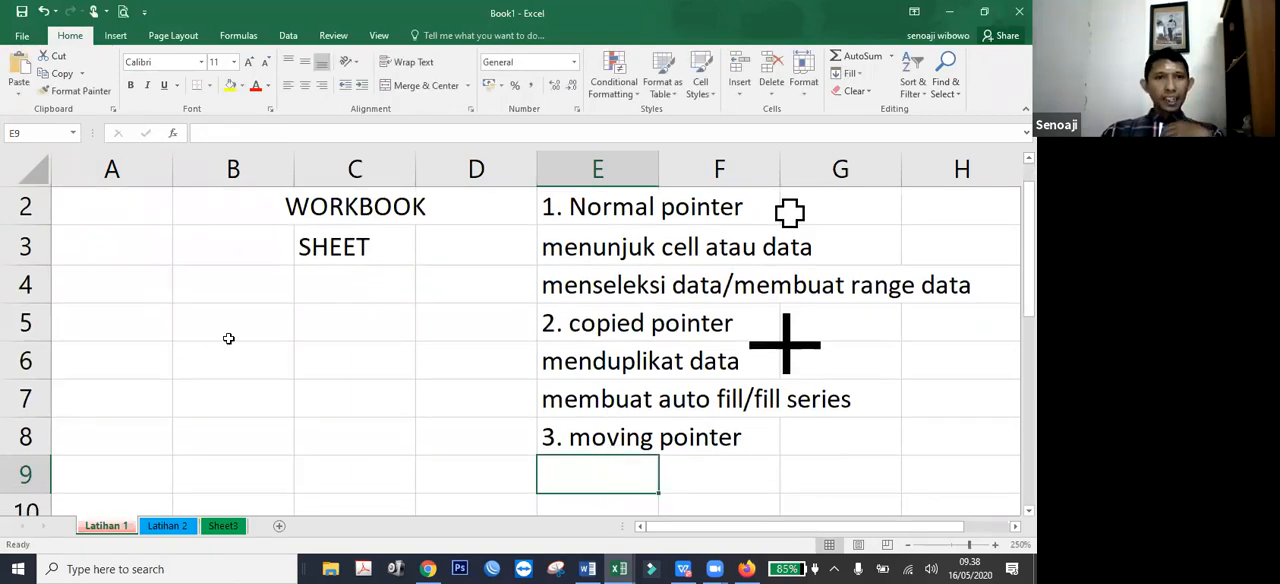
Insert a Quad Arrow block arrow, about 0.56 cm wide and high, beside the "3. moving pointer" heading.
{"action": "left_click", "coordinate": [128, 37]}
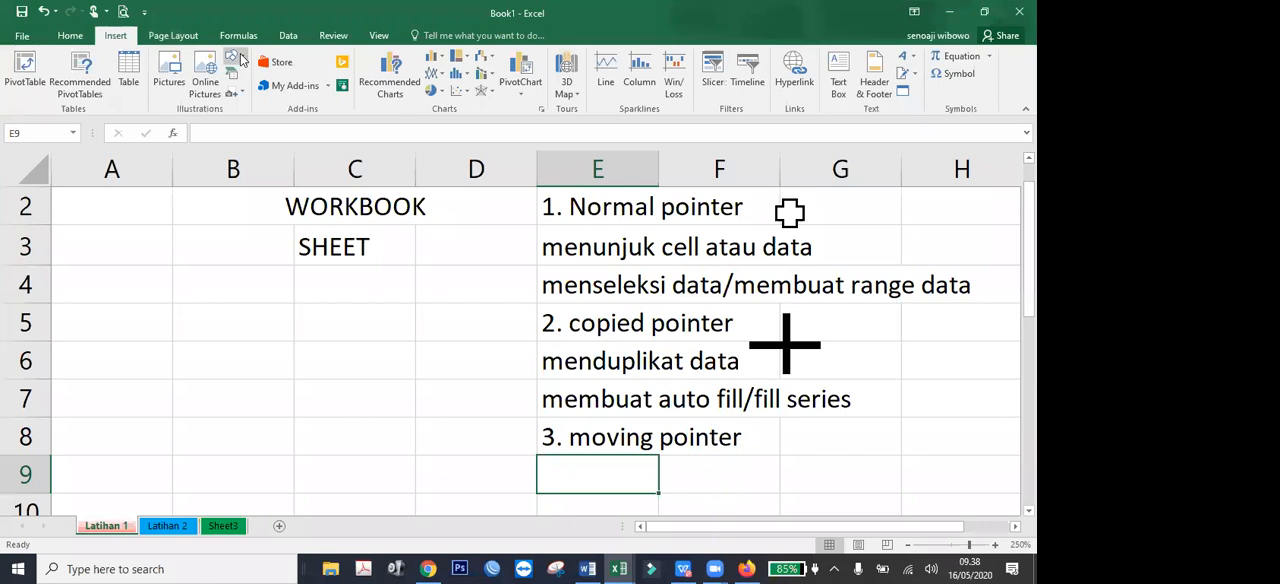
{"action": "left_click", "coordinate": [236, 58]}
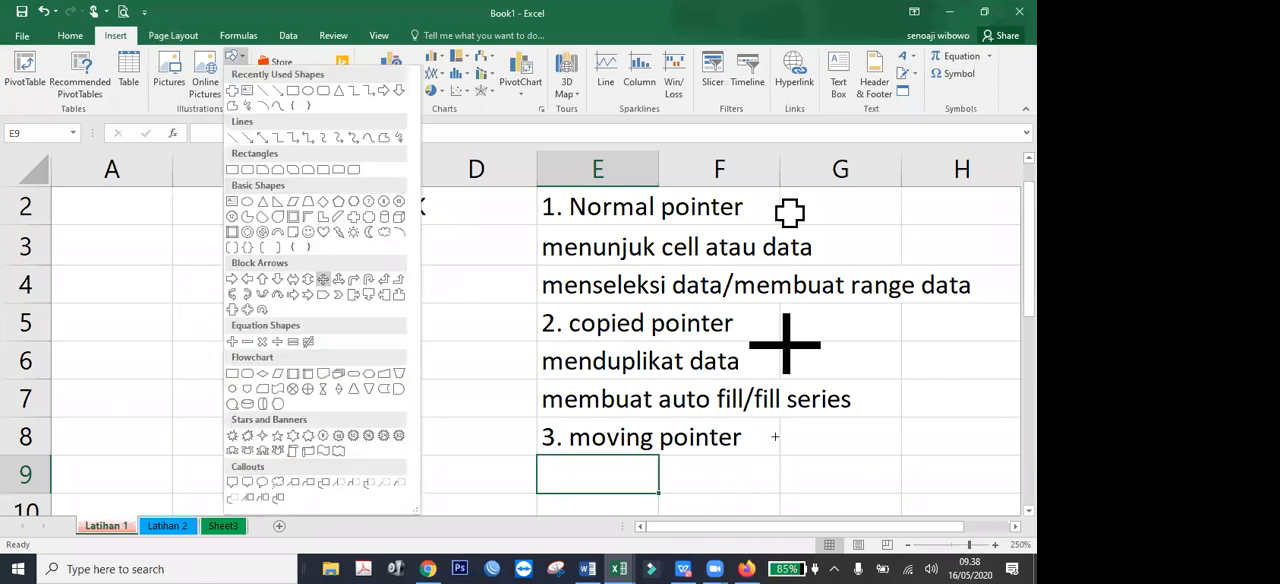
{"action": "left_click", "coordinate": [323, 279]}
{"action": "left_click_drag", "start_coordinate": [780, 431], "coordinate": [818, 504]}
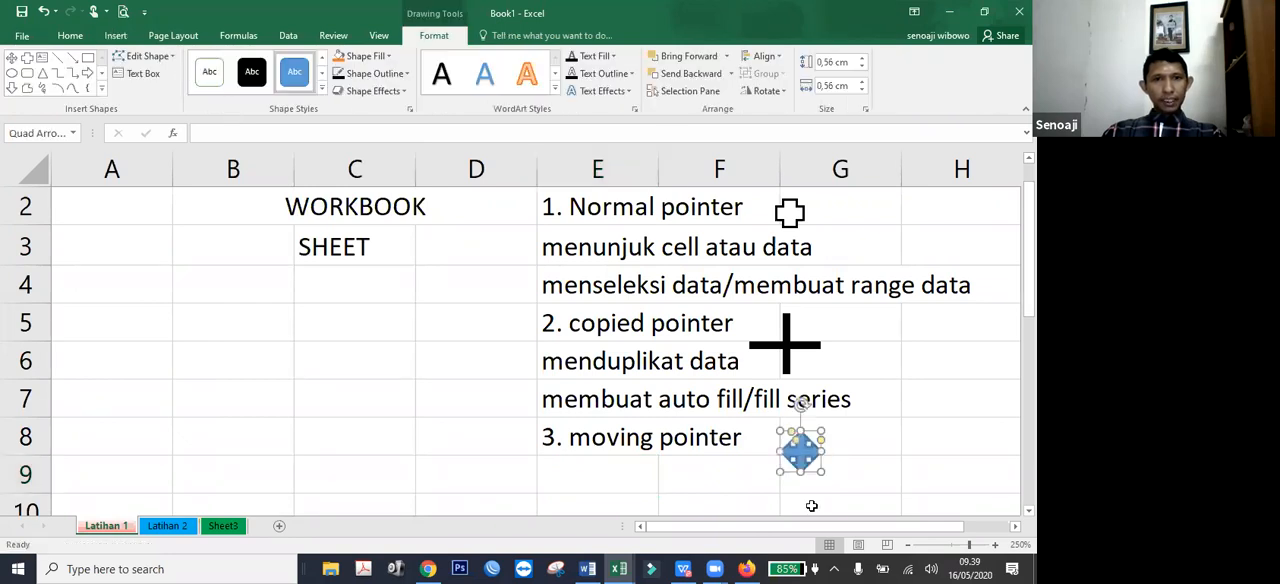
Apply the white-filled outline style to the quad arrow, set its outline to black, and deselect it.
{"action": "left_click", "coordinate": [210, 74]}
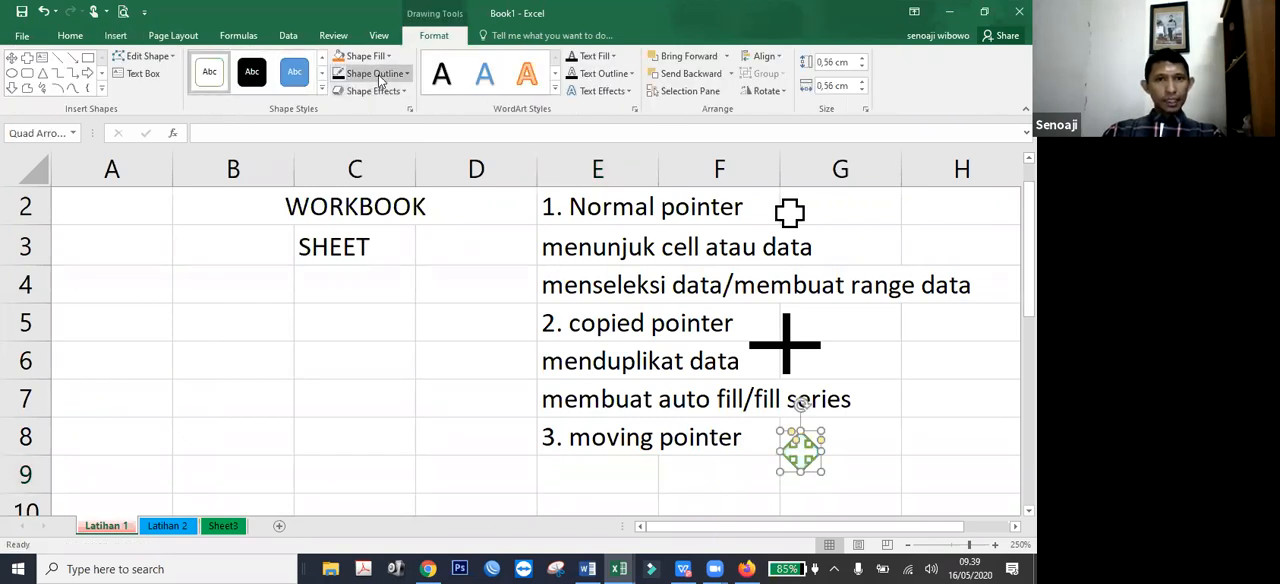
{"action": "left_click", "coordinate": [378, 74]}
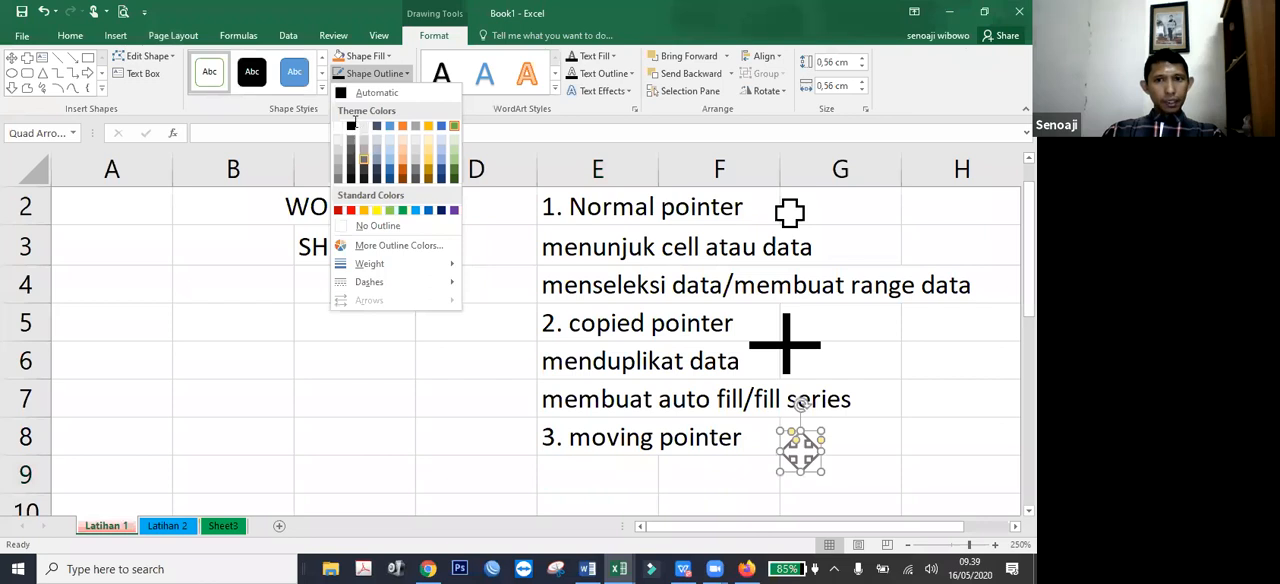
{"action": "left_click", "coordinate": [351, 124]}
{"action": "left_click", "coordinate": [888, 482]}
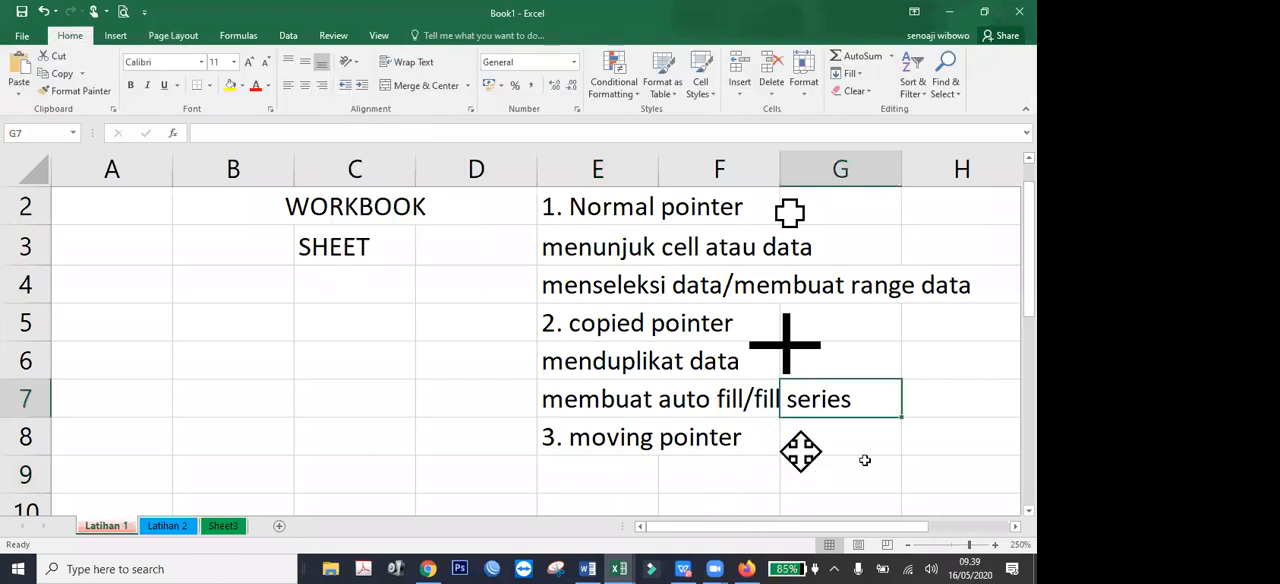
{"action": "left_click", "coordinate": [803, 452]}
{"action": "key", "text": "Escape"}
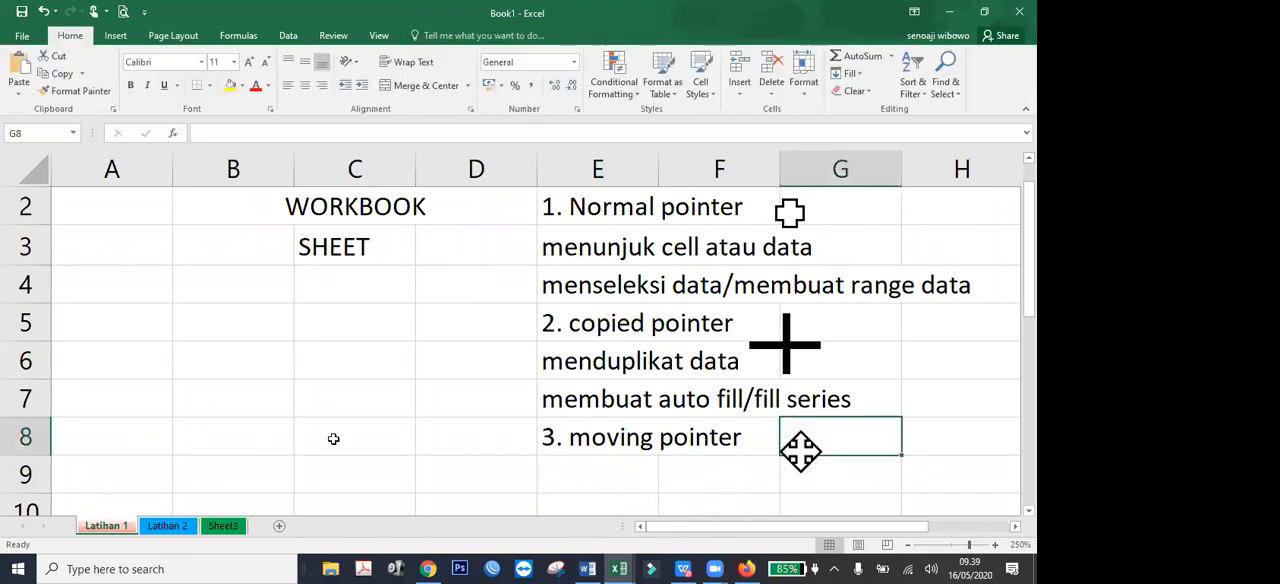
Enter "memindah data atau byek" in cell E9 under the moving pointer heading.
{"action": "scroll", "coordinate": [378, 396], "scroll_direction": "up", "scroll_amount": 1}
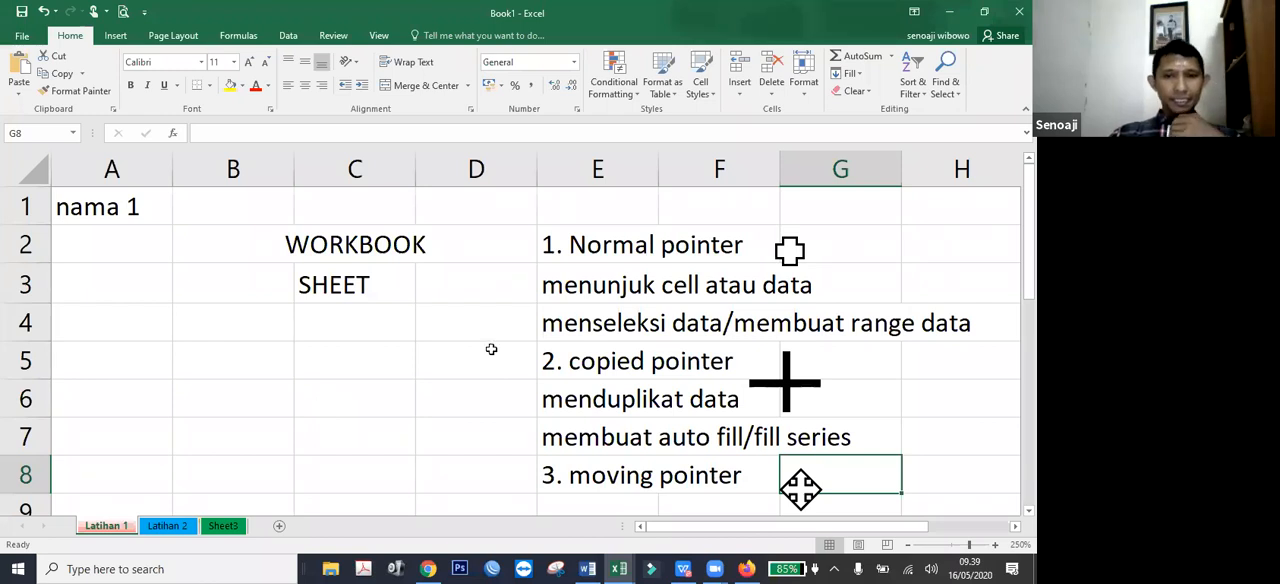
{"action": "scroll", "coordinate": [594, 273], "scroll_direction": "down", "scroll_amount": 2}
{"action": "left_click", "coordinate": [594, 273]}
{"action": "type", "text": "meminda"}
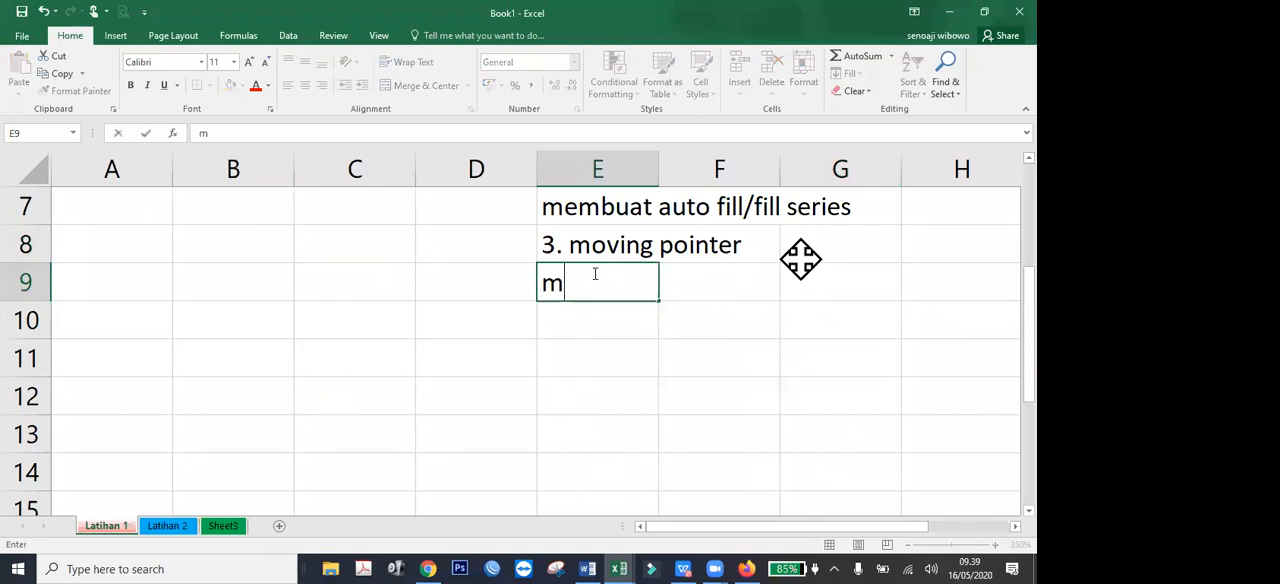
{"action": "type", "text": "h "}
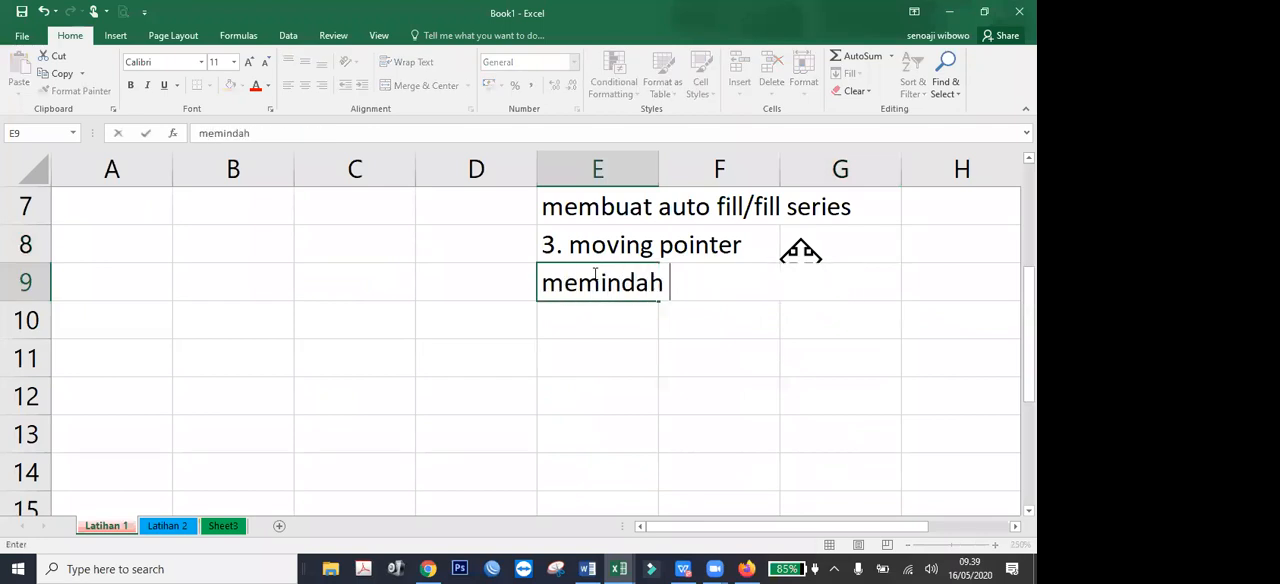
{"action": "type", "text": "data ata"}
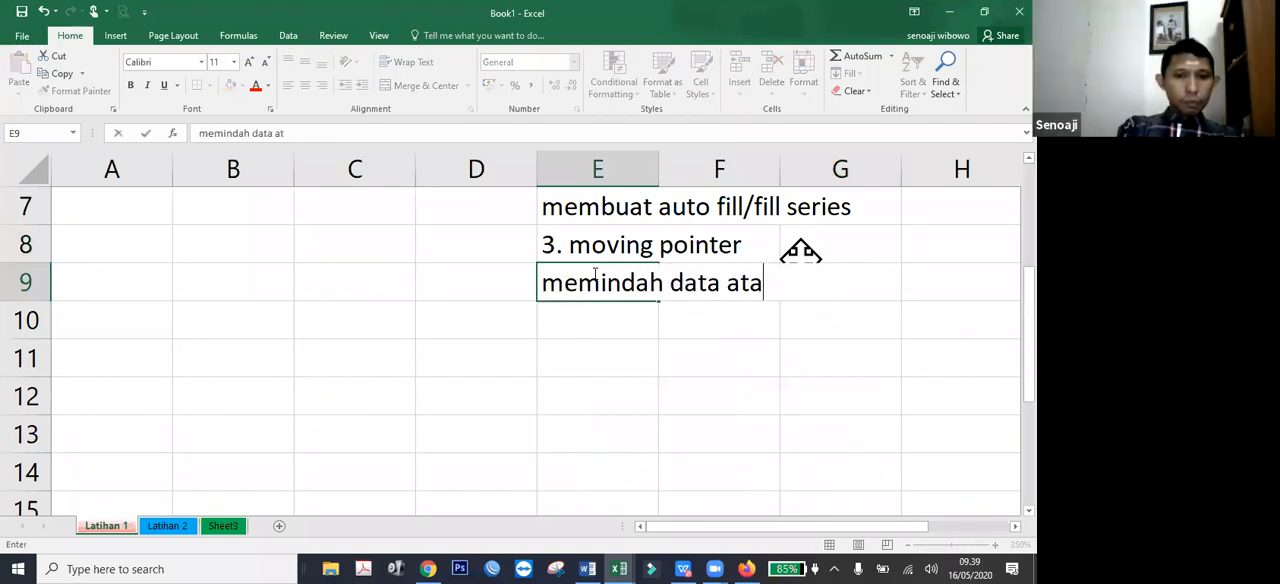
{"action": "type", "text": "u byek"}
{"action": "key", "text": "Return"}
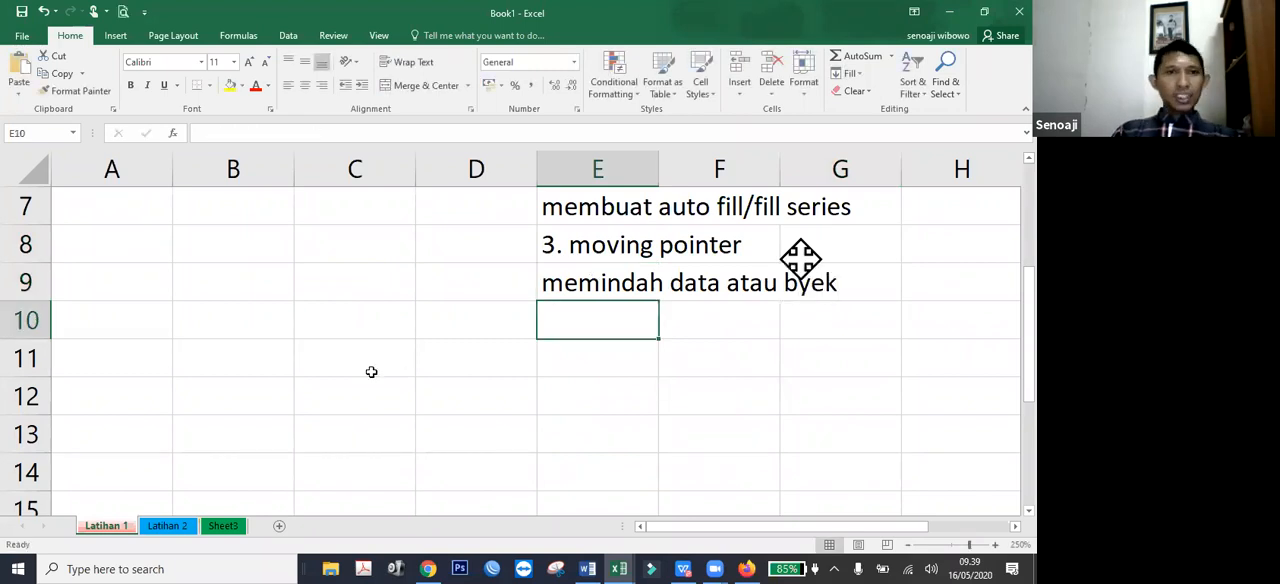
Move "nama 1" from cell A1 to cell C1 with the moving pointer.
{"action": "scroll", "coordinate": [120, 212], "scroll_direction": "up", "scroll_amount": 2}
{"action": "left_click", "coordinate": [95, 208]}
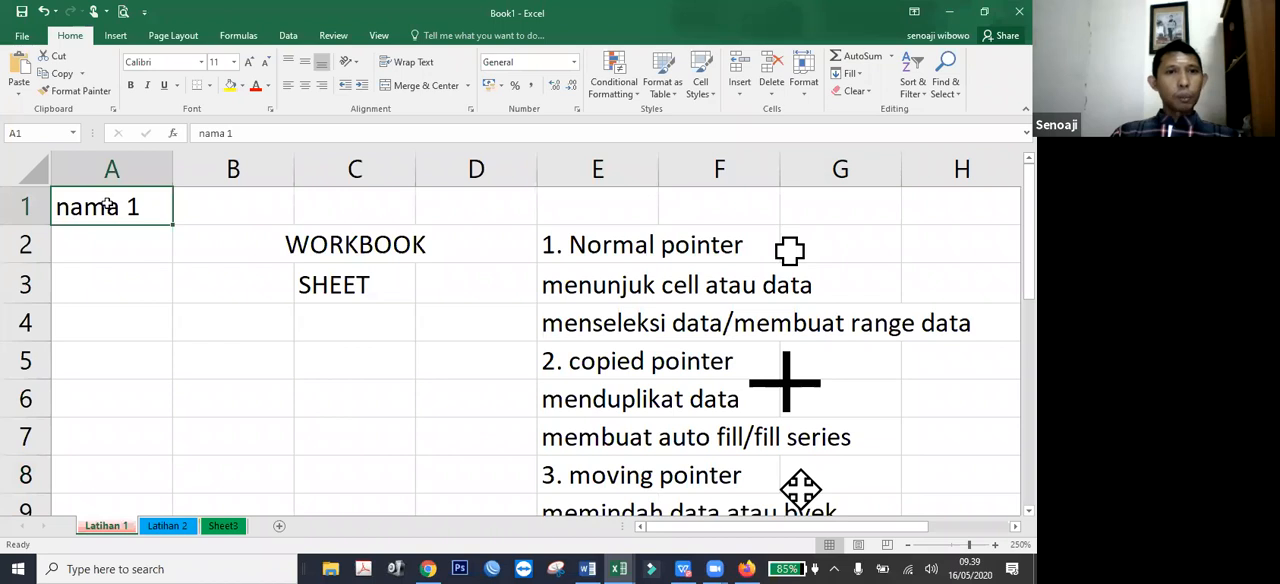
{"action": "key", "text": "Right"}
{"action": "key", "text": "Right"}
{"action": "left_click", "coordinate": [104, 205]}
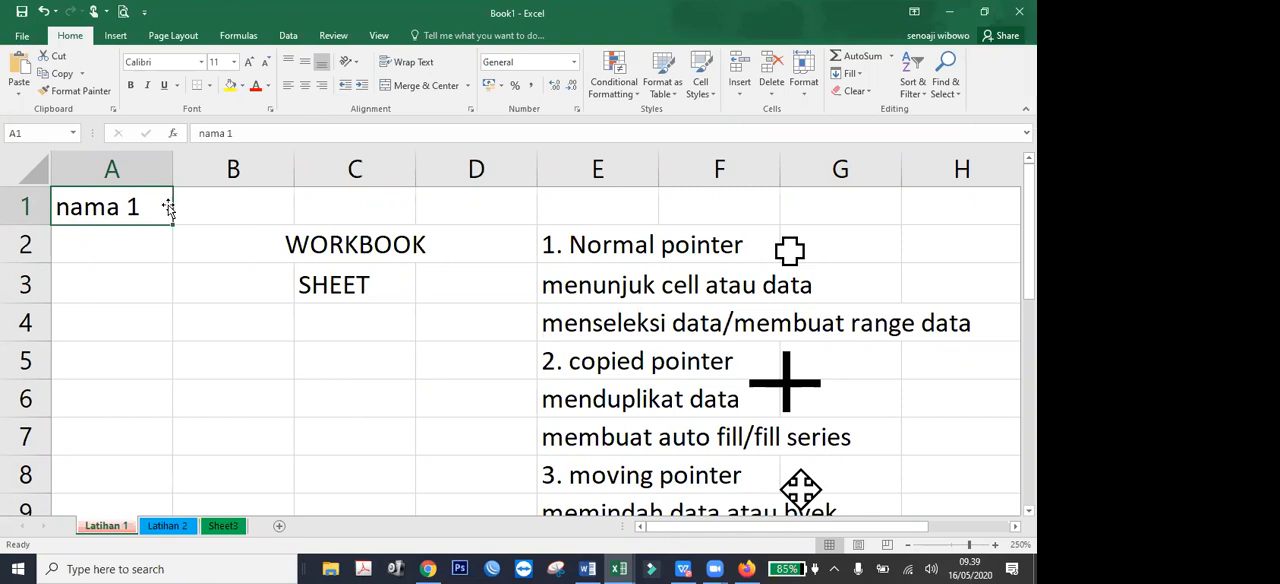
{"action": "left_click_drag", "start_coordinate": [171, 207], "coordinate": [283, 208]}
{"action": "left_click_drag", "start_coordinate": [369, 208], "coordinate": [369, 209]}
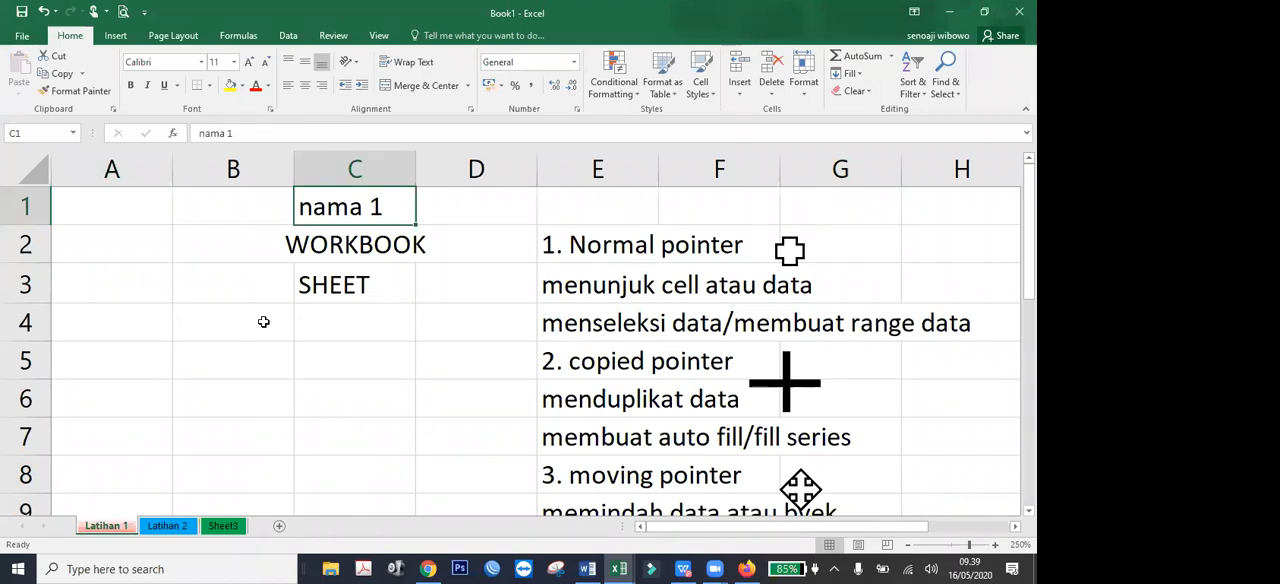
Move "nama 1" from C1 back to A1, on to B5, and back to C1.
{"action": "left_click_drag", "start_coordinate": [358, 225], "coordinate": [117, 220]}
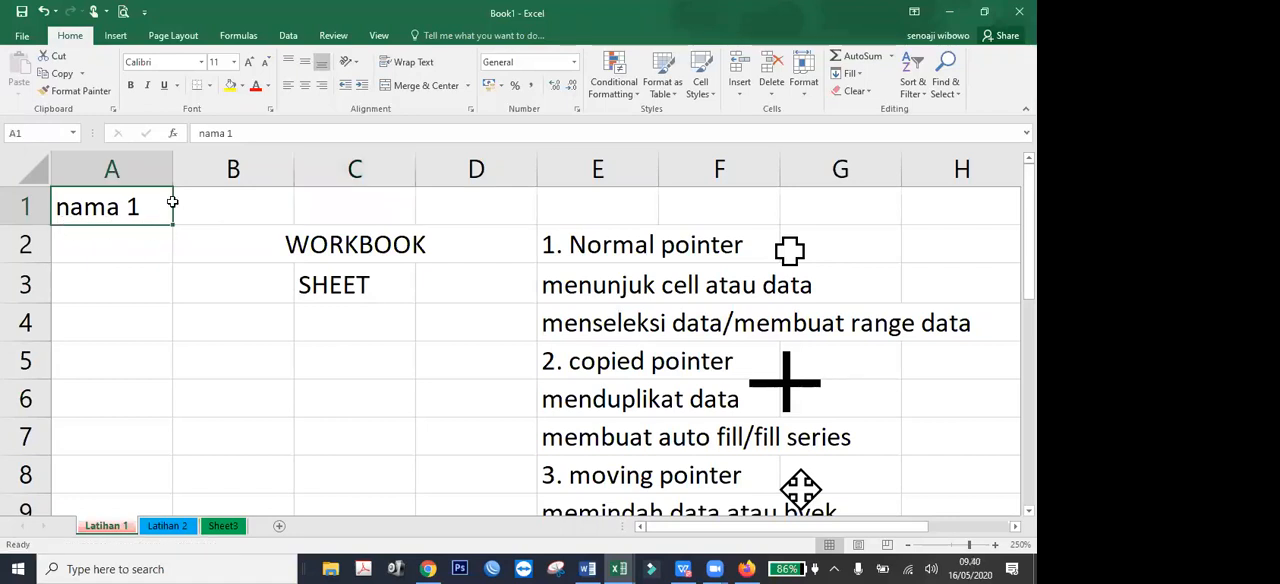
{"action": "left_click_drag", "start_coordinate": [133, 229], "coordinate": [190, 343]}
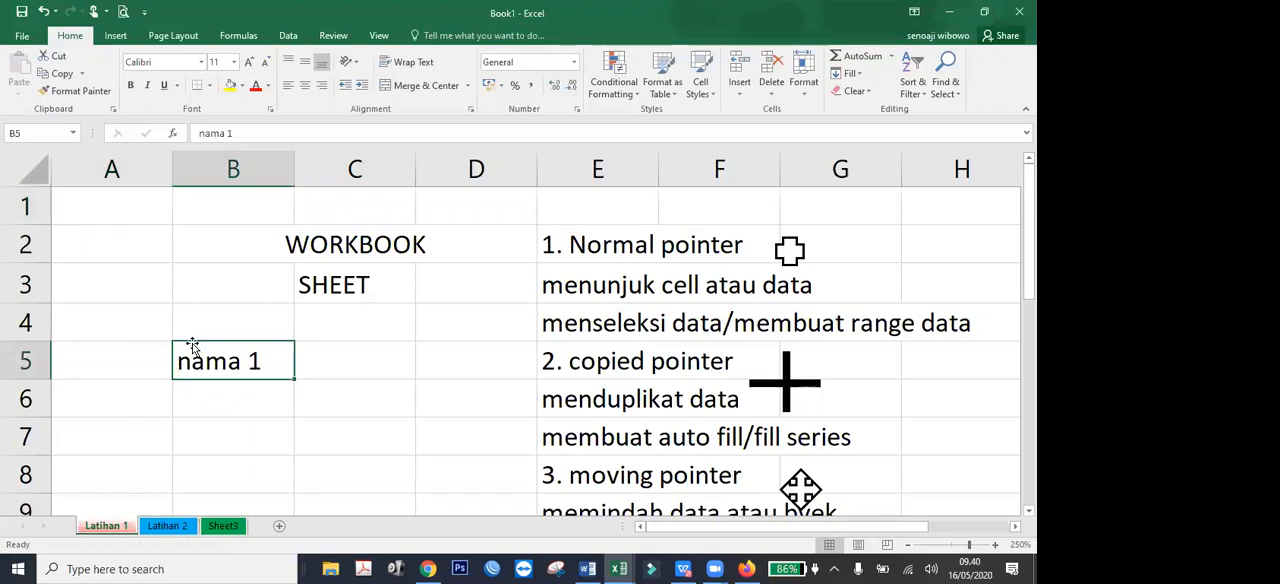
{"action": "left_click_drag", "start_coordinate": [172, 368], "coordinate": [365, 205]}
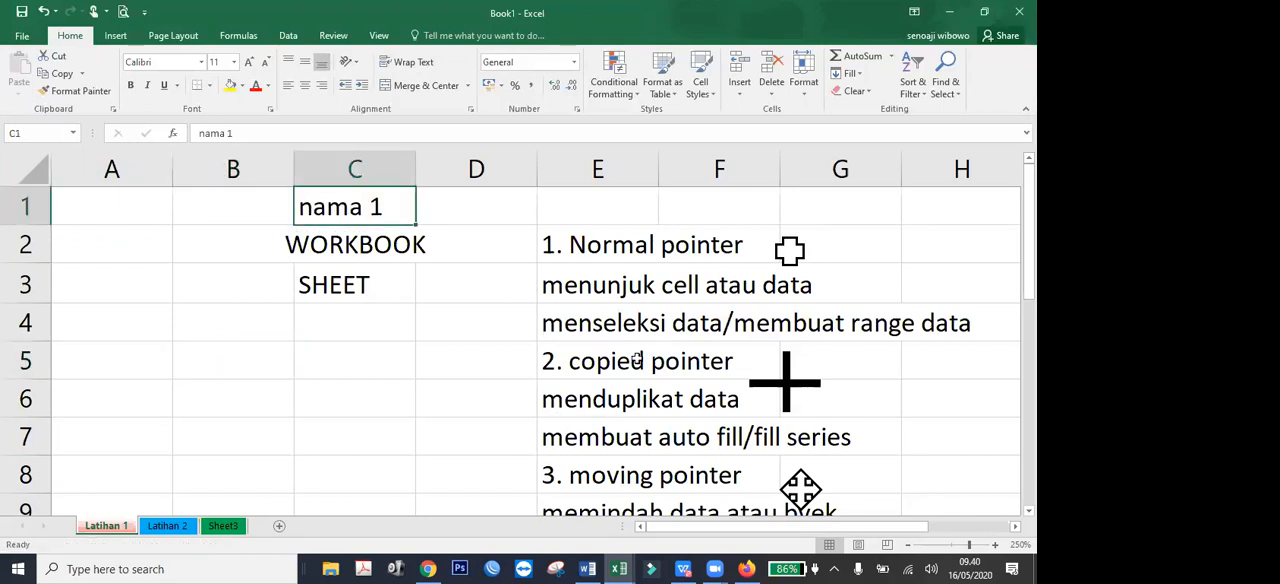
Shift the cross shape beside "1. Normal pointer" slightly to the right with the moving pointer.
{"action": "left_click", "coordinate": [798, 258]}
{"action": "mouse_move", "coordinate": [800, 262]}
{"action": "left_mouse_down"}
{"action": "mouse_move", "coordinate": [423, 323]}
{"action": "mouse_move", "coordinate": [476, 314]}
{"action": "mouse_move", "coordinate": [224, 222]}
{"action": "mouse_move", "coordinate": [822, 257]}
{"action": "mouse_move", "coordinate": [810, 258]}
{"action": "left_mouse_up"}
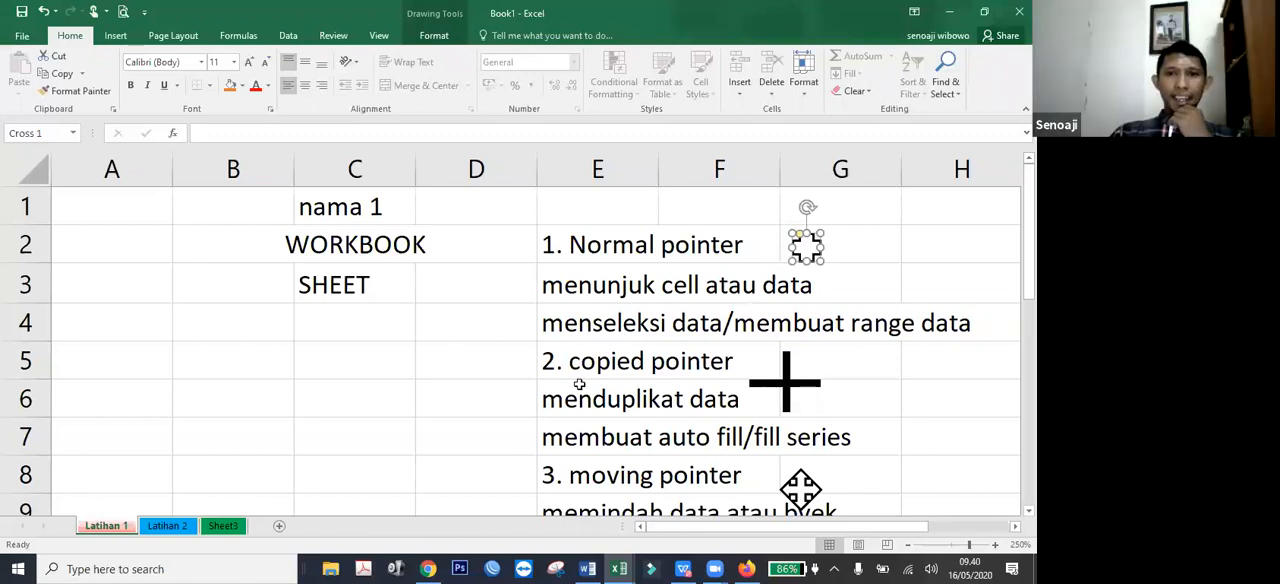
Enter "4. Editing pointer" in cell E10.
{"action": "scroll", "coordinate": [590, 386], "scroll_direction": "down", "scroll_amount": 1}
{"action": "left_click", "coordinate": [576, 432]}
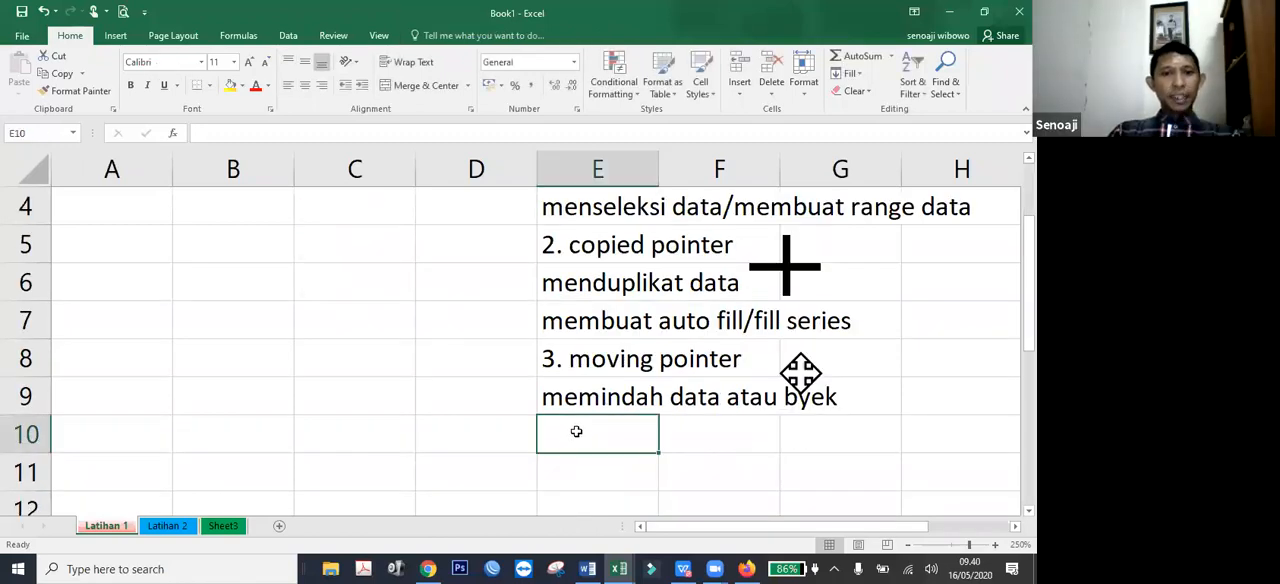
{"action": "type", "text": "4."}
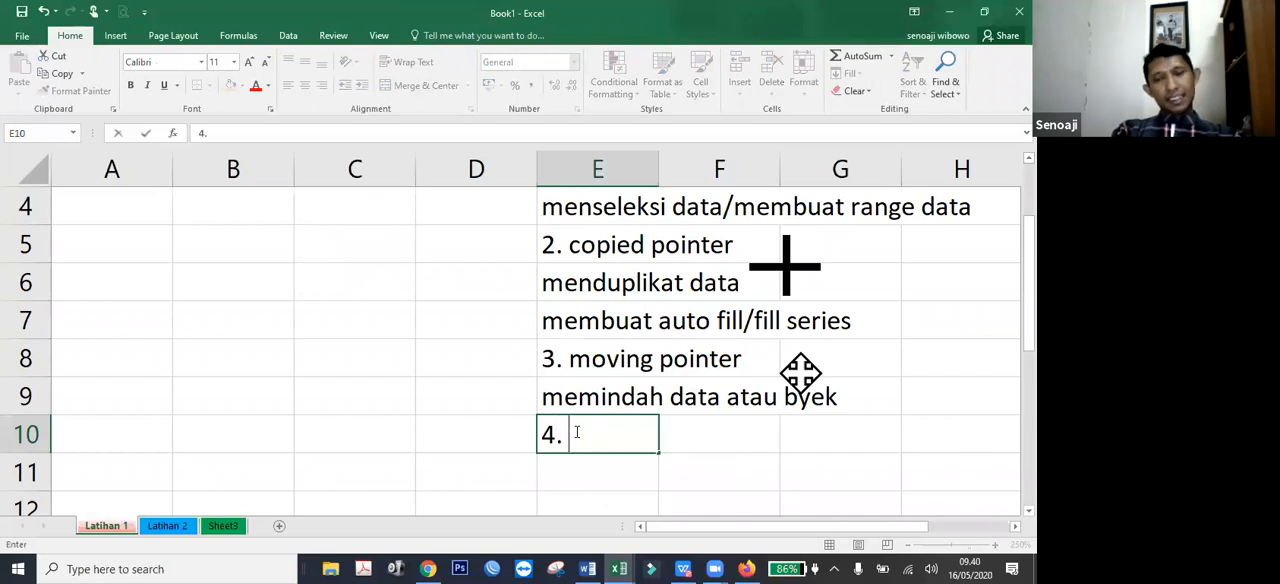
{"action": "type", "text": " Editing "}
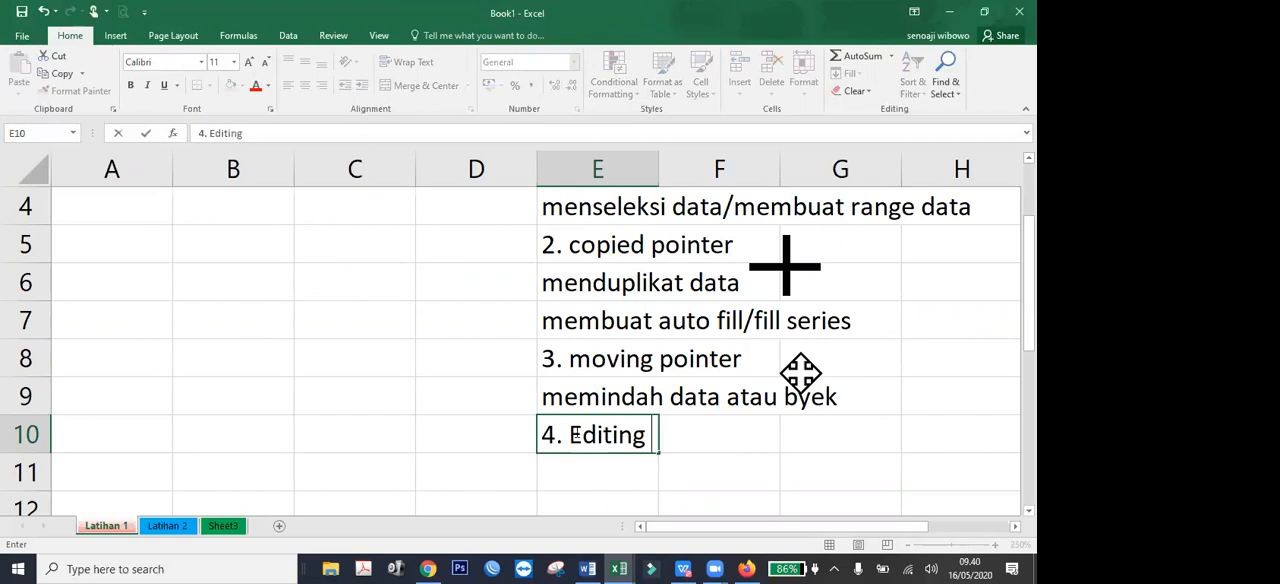
{"action": "type", "text": "pointer"}
{"action": "key", "text": "Return"}
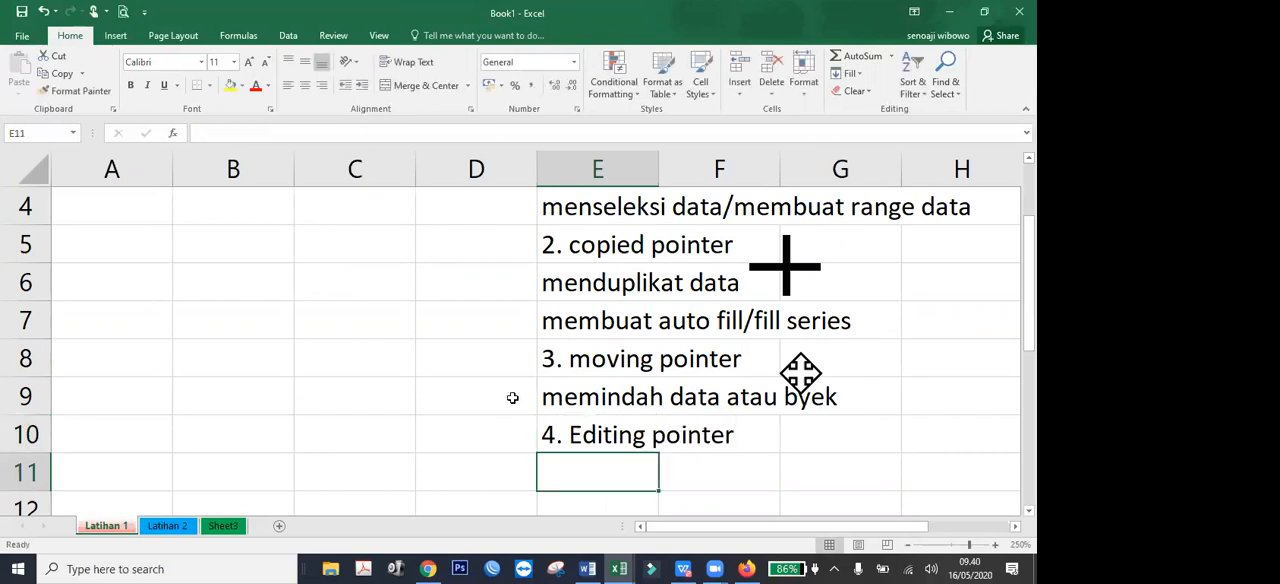
Edit the text in cell C1 to read "nama 2".
{"action": "scroll", "coordinate": [631, 311], "scroll_direction": "up", "scroll_amount": 1}
{"action": "scroll", "coordinate": [631, 311], "scroll_direction": "up", "scroll_amount": 1}
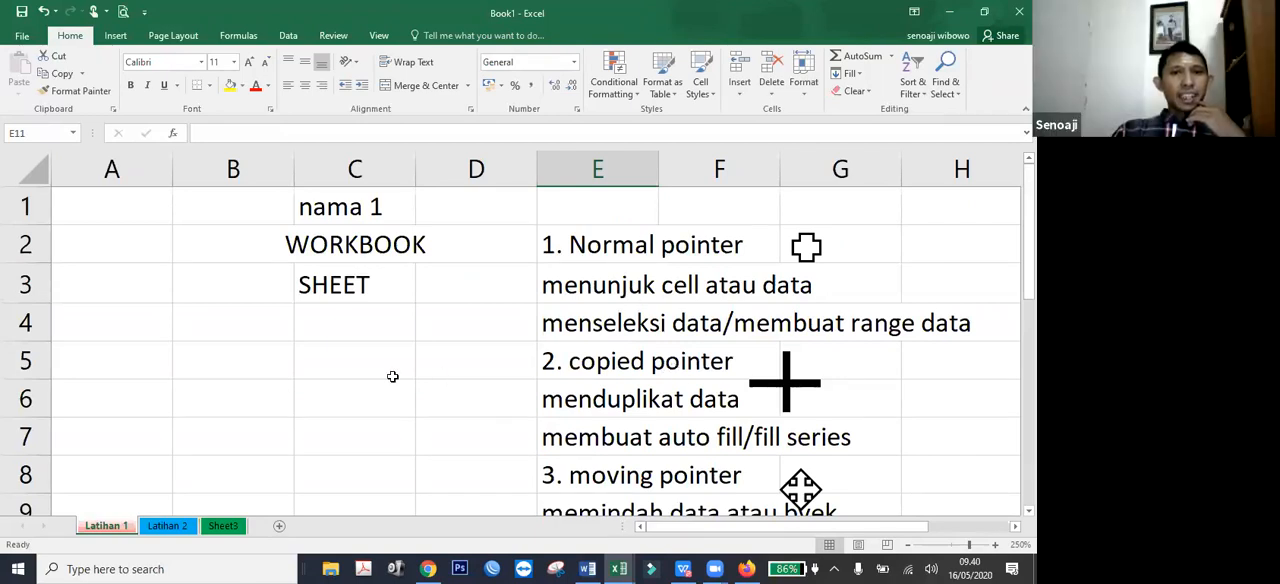
{"action": "double_click", "coordinate": [348, 208]}
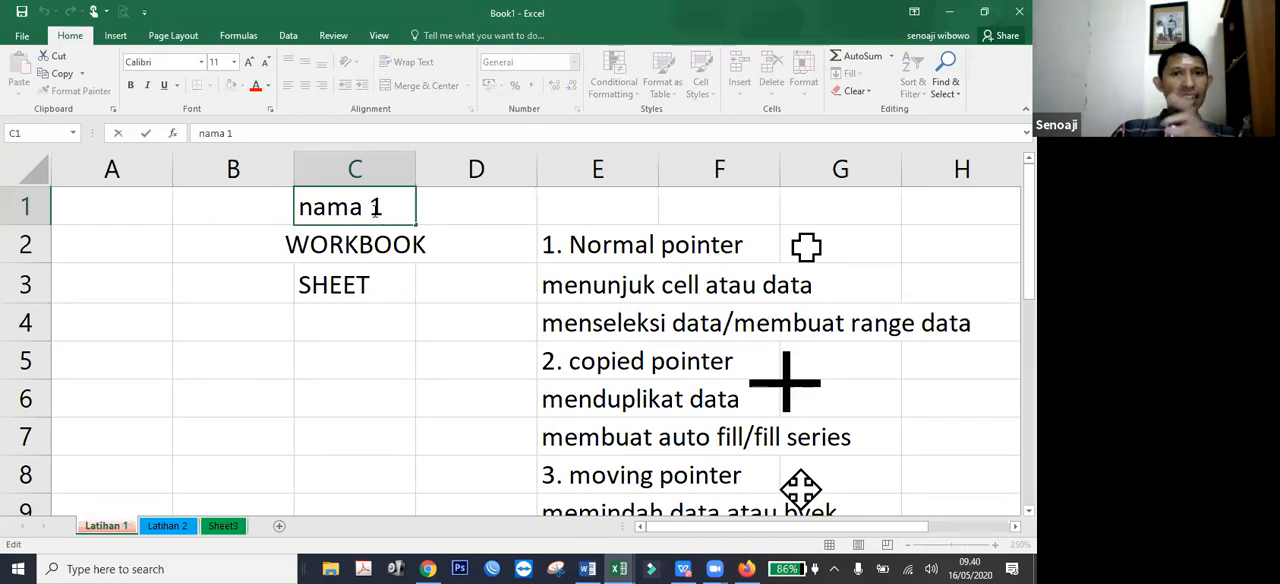
{"action": "key", "text": "BackSpace"}
{"action": "type", "text": "2"}
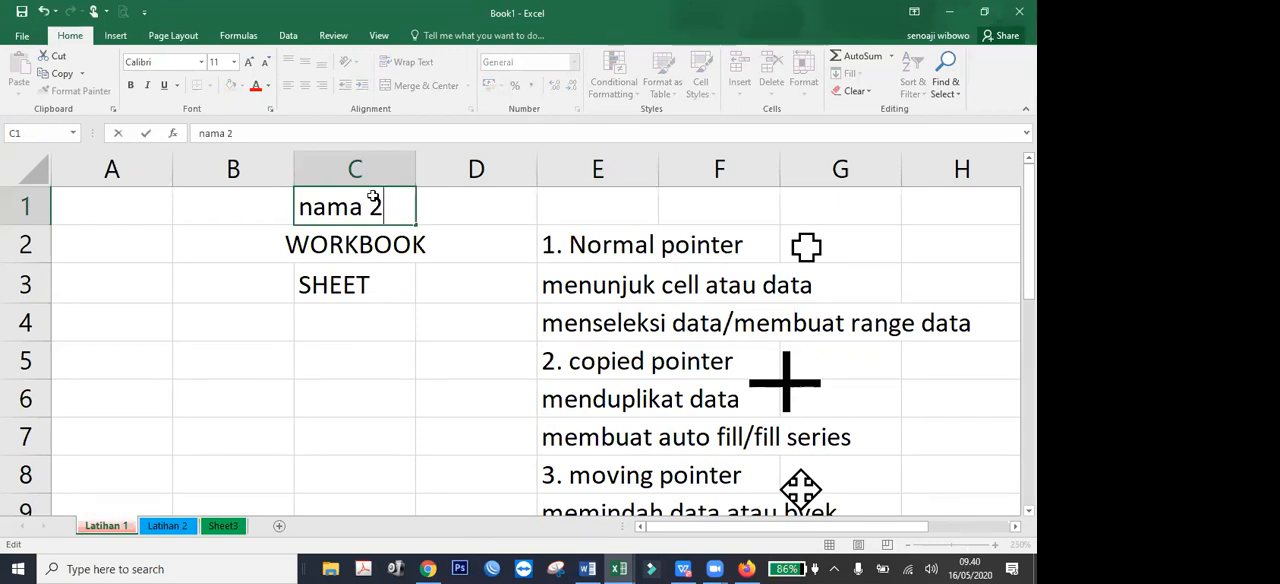
{"action": "key", "text": "Return"}
Open the WORKBOOK text in C2 and the SHEET text in C3 for in-cell editing, leaving each again.
{"action": "double_click", "coordinate": [404, 247]}
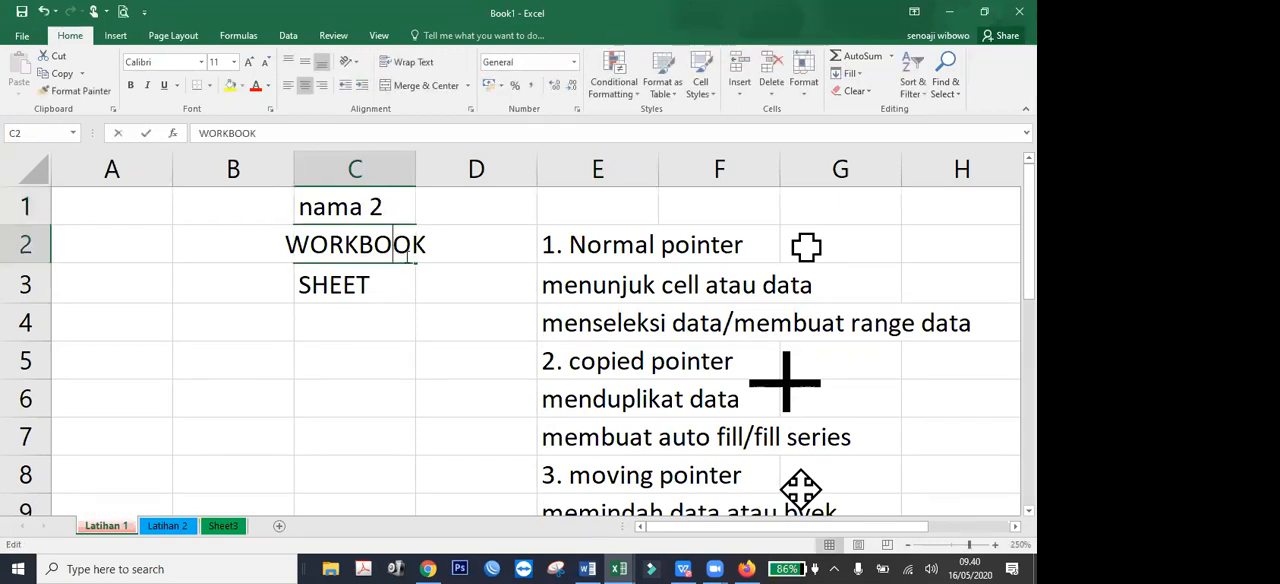
{"action": "left_click", "coordinate": [330, 249]}
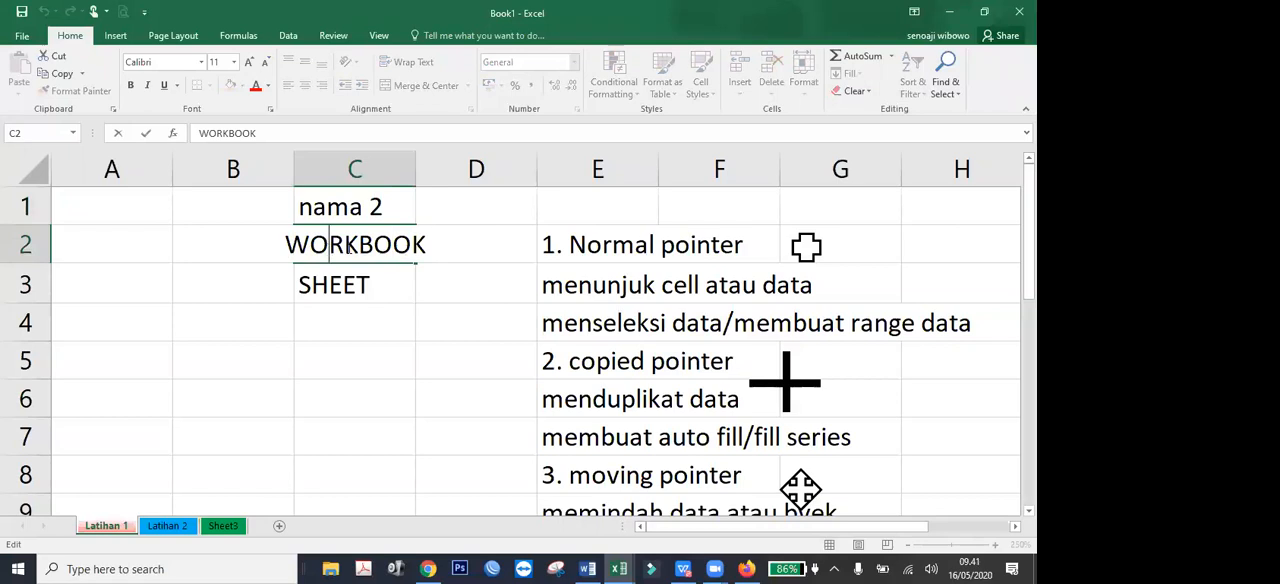
{"action": "double_click", "coordinate": [386, 285]}
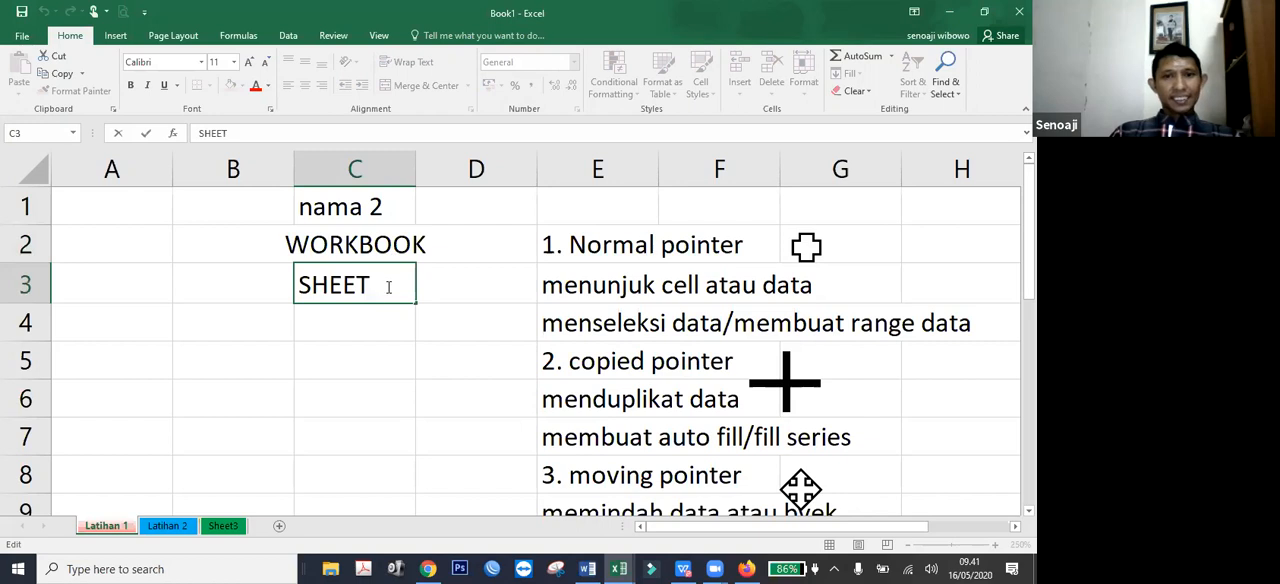
{"action": "left_click", "coordinate": [422, 358]}
Enter 5 in cell E11 below the "4. Editing pointer" heading.
{"action": "scroll", "coordinate": [567, 364], "scroll_direction": "down", "scroll_amount": 2}
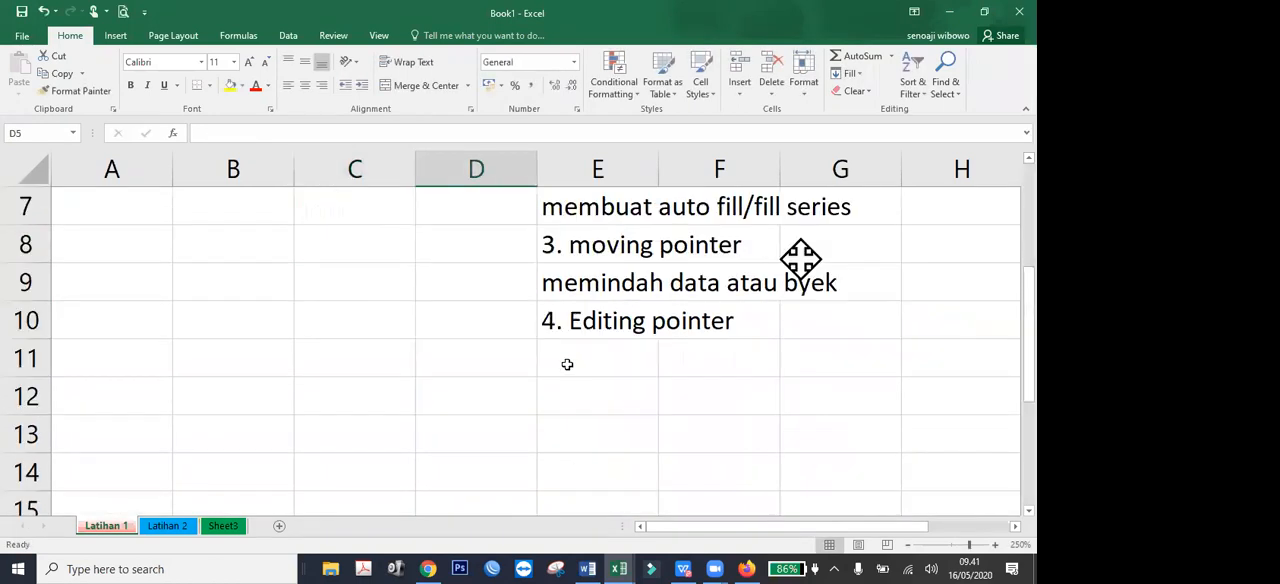
{"action": "left_click", "coordinate": [567, 364]}
{"action": "type", "text": "5"}
{"action": "key", "text": "Tab"}
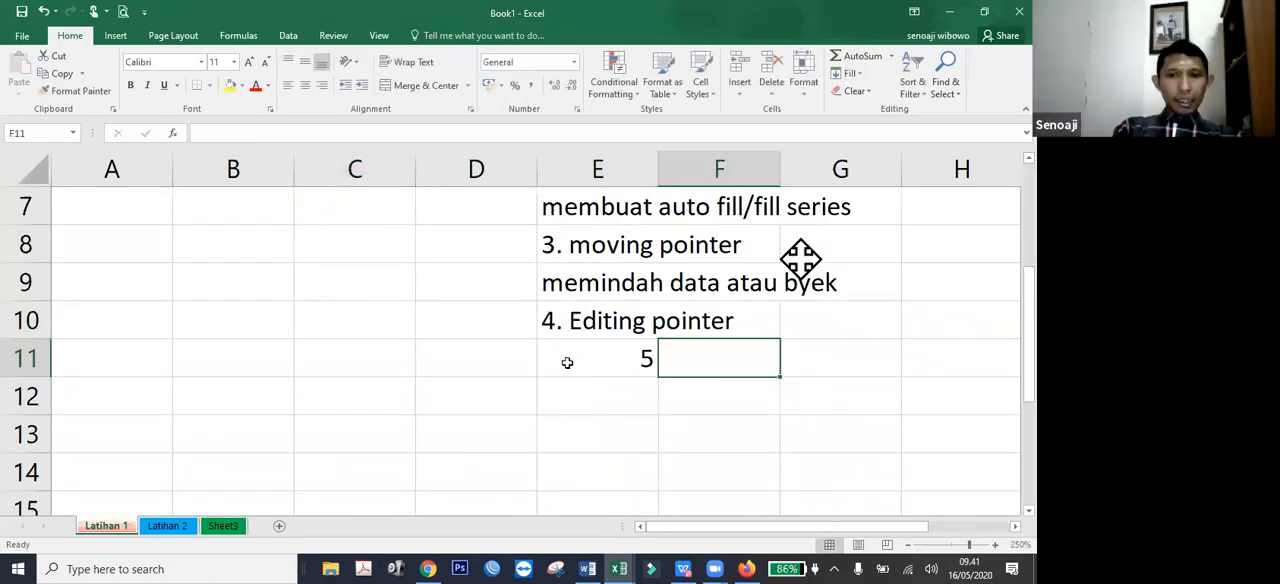
Replace the content of cell E11 with "5. pointer adjustable pointer for coloumn".
{"action": "left_click", "coordinate": [567, 363]}
{"action": "type", "text": "5."}
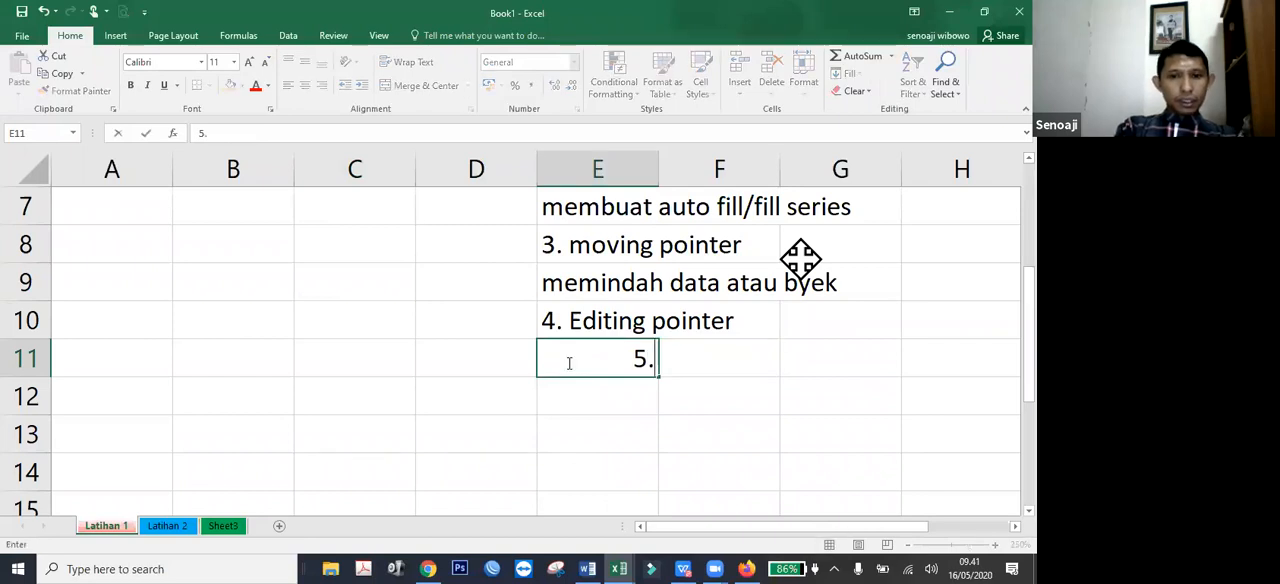
{"action": "type", "text": " pointe"}
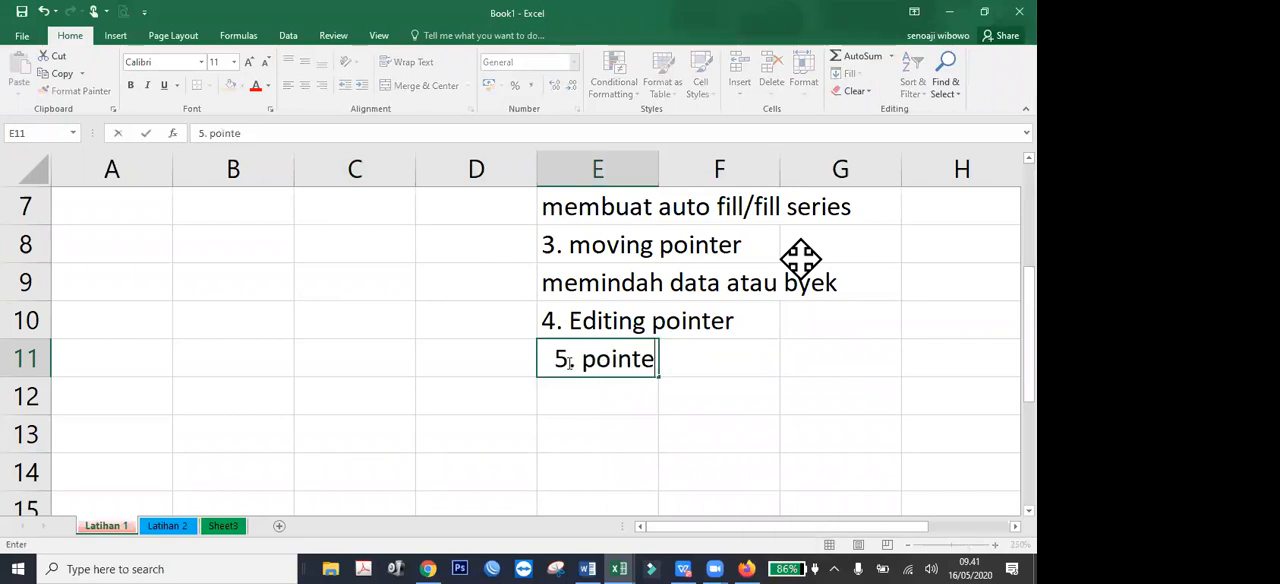
{"action": "type", "text": "r a"}
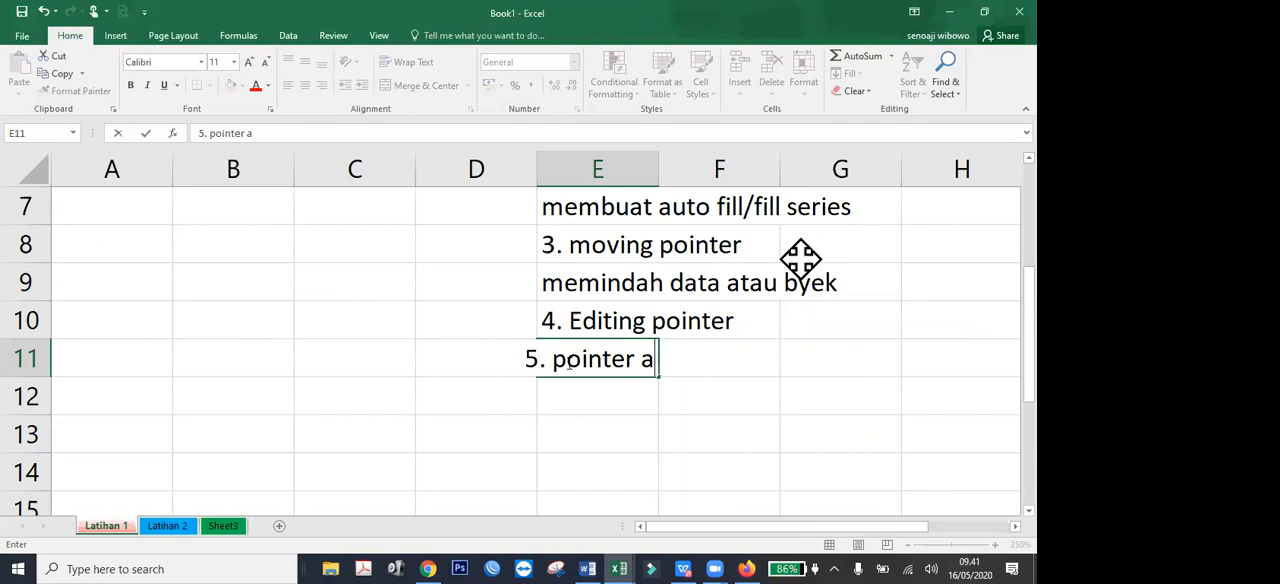
{"action": "type", "text": "djustabl"}
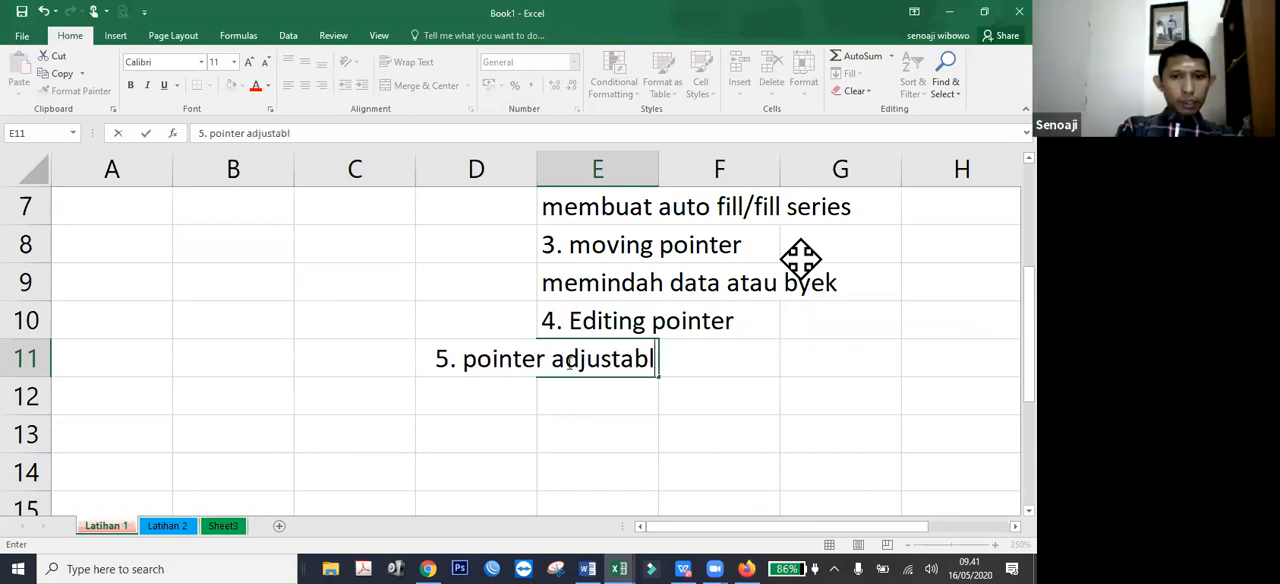
{"action": "type", "text": "e po"}
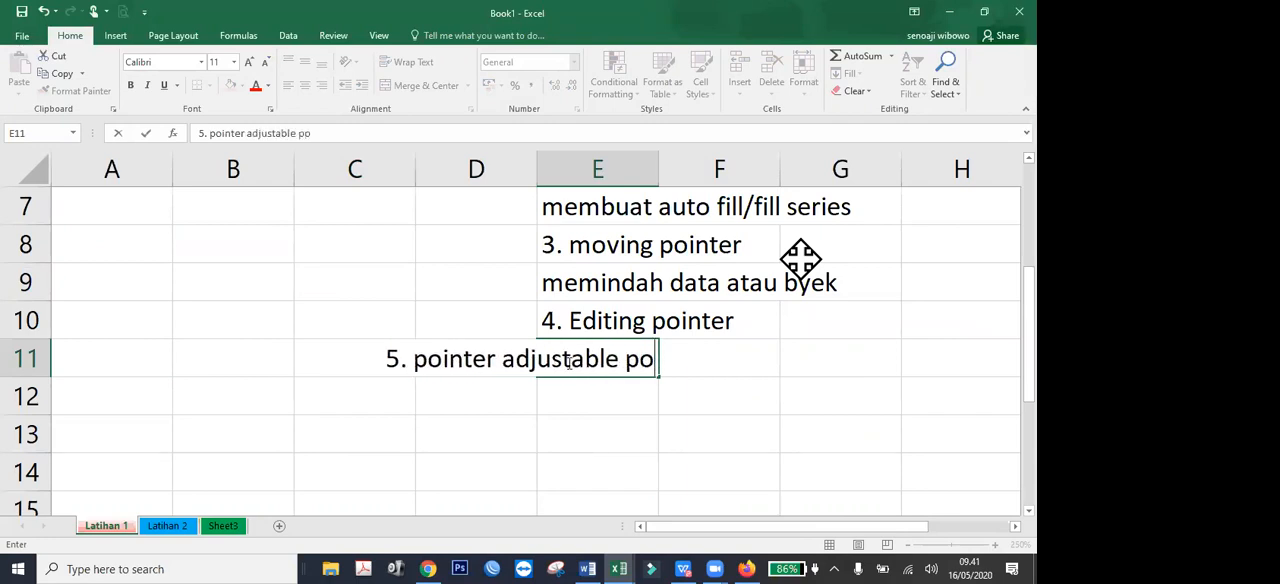
{"action": "type", "text": "inter for"}
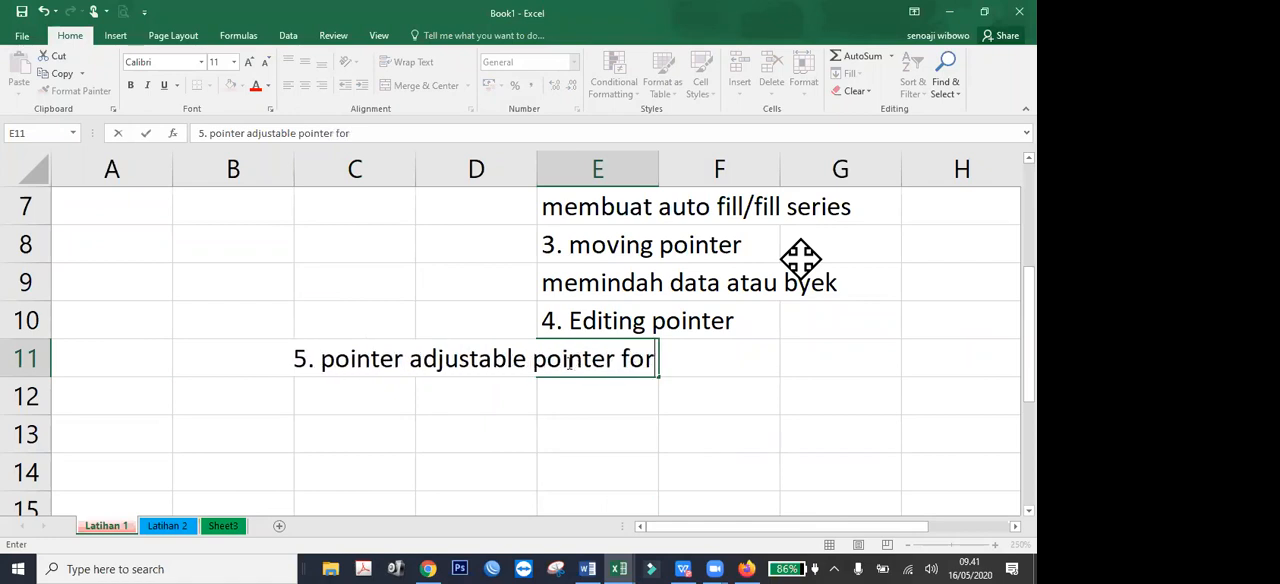
{"action": "type", "text": " colou"}
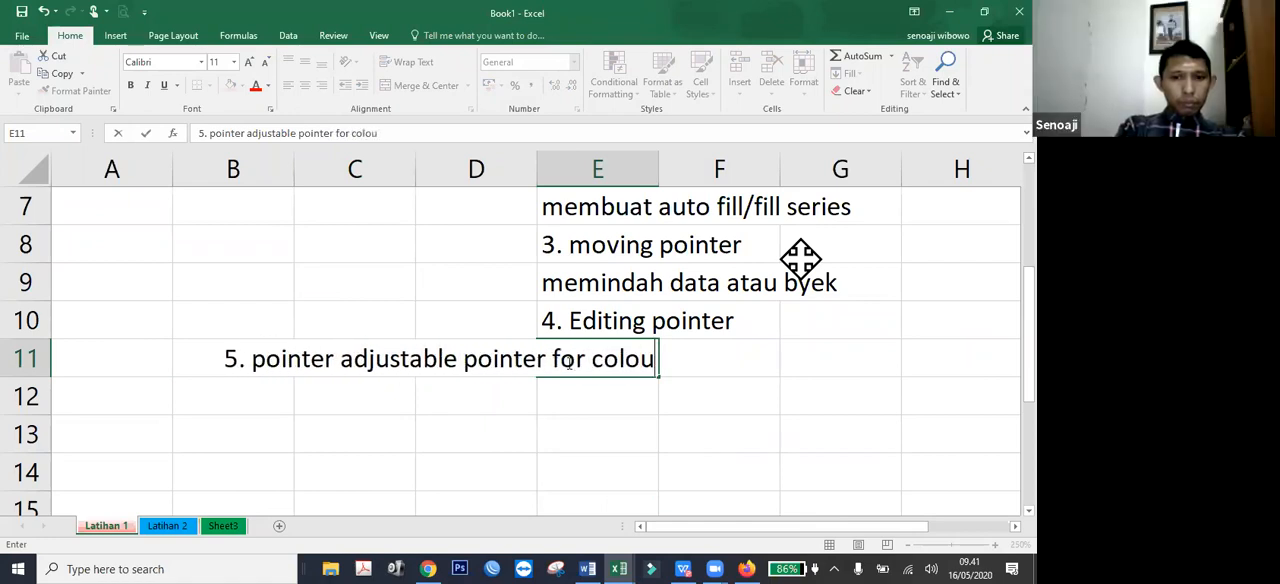
{"action": "type", "text": "mn"}
{"action": "key", "text": "Return"}
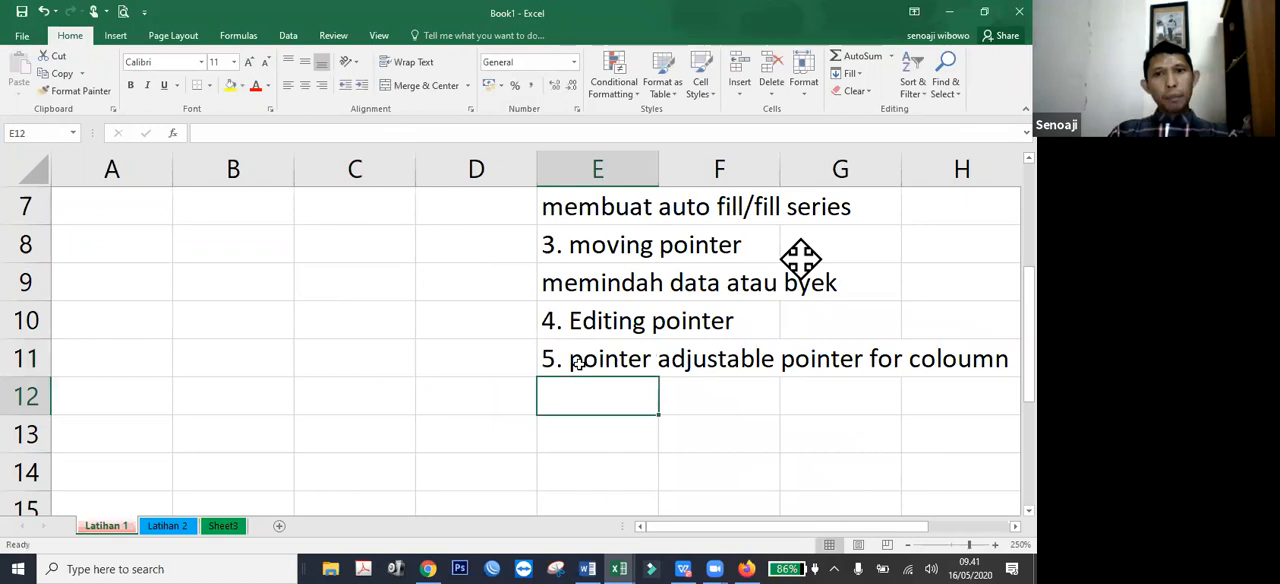
Delete the first word "pointer" in cell E11 so it reads "5. adjustable pointer for coloumn".
{"action": "double_click", "coordinate": [589, 362]}
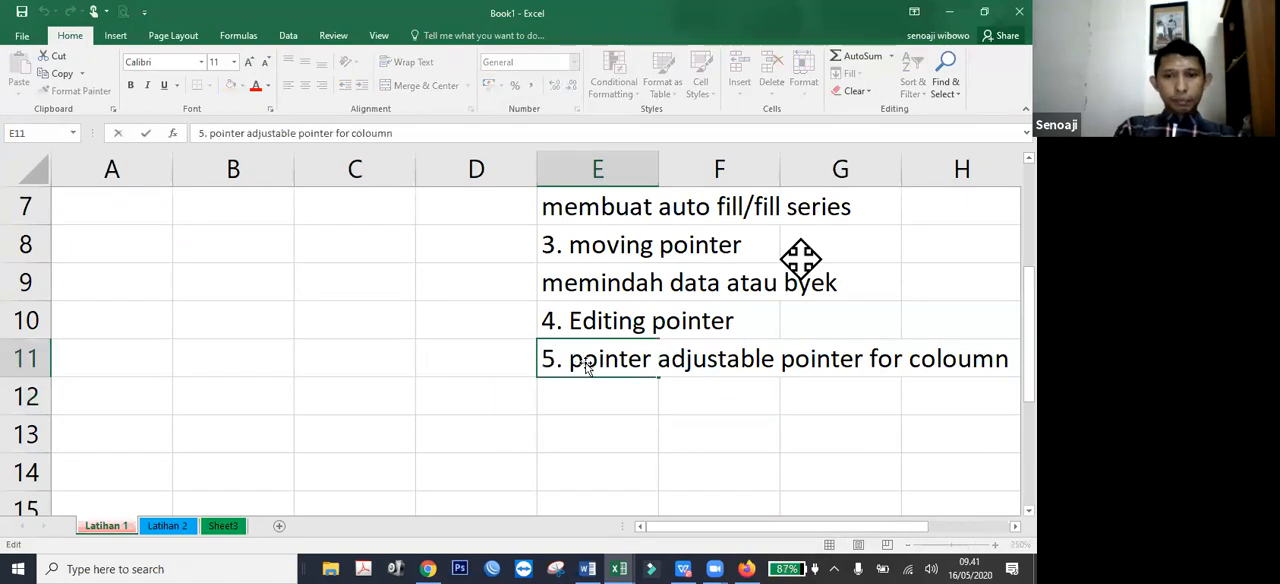
{"action": "double_click", "coordinate": [613, 341]}
{"action": "key", "text": "Delete"}
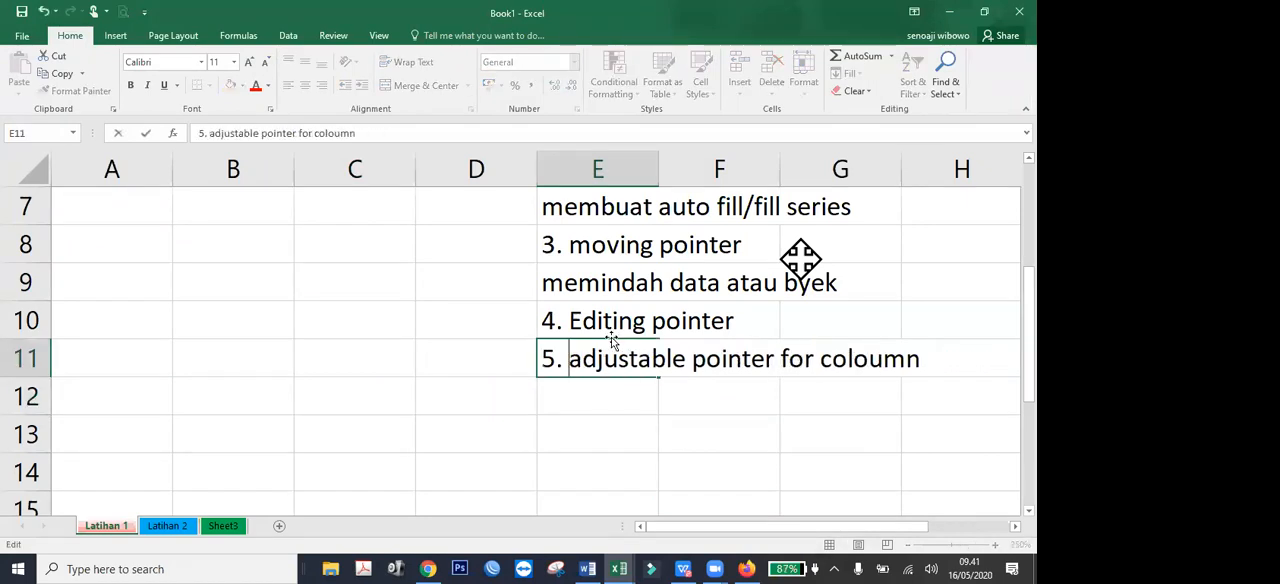
{"action": "left_click", "coordinate": [616, 398]}
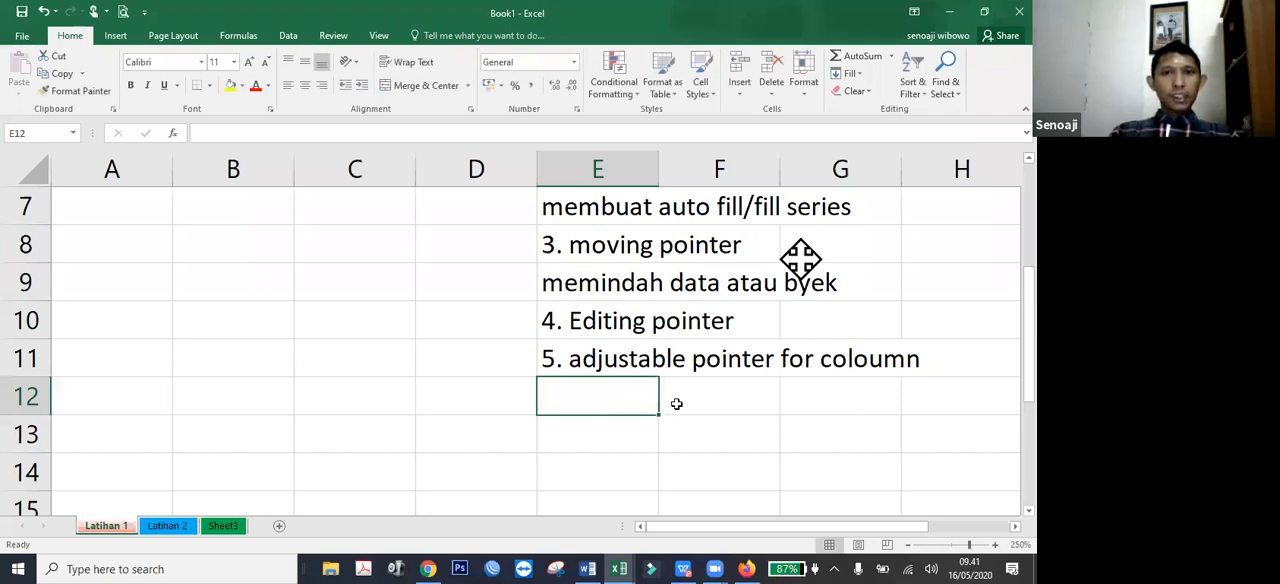
Enter 100 in cell A1 and 100000 in cell A2.
{"action": "scroll", "coordinate": [686, 398], "scroll_direction": "up", "scroll_amount": 2}
{"action": "scroll", "coordinate": [718, 435], "scroll_direction": "down", "scroll_amount": 1}
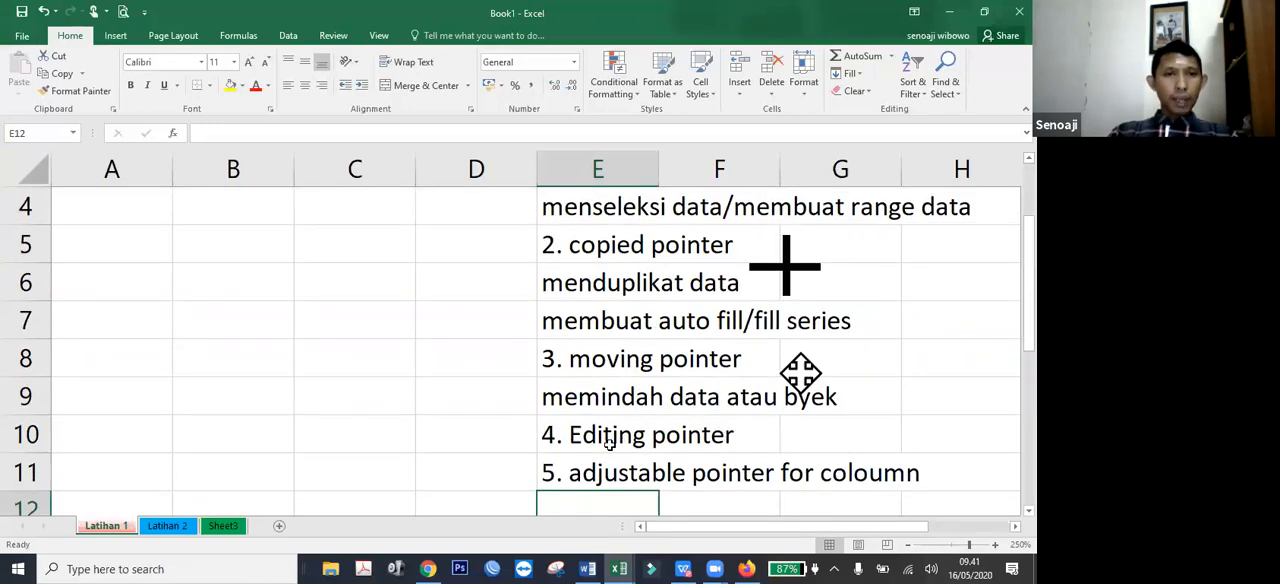
{"action": "scroll", "coordinate": [621, 443], "scroll_direction": "up", "scroll_amount": 1}
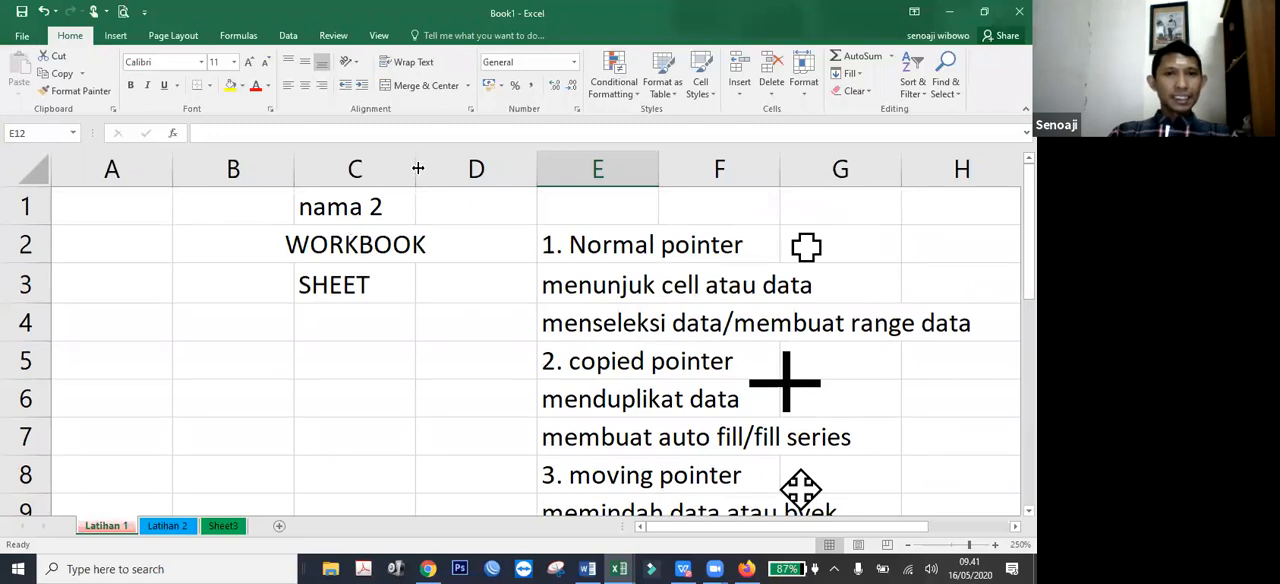
{"action": "left_click", "coordinate": [138, 210]}
{"action": "type", "text": "100"}
{"action": "key", "text": "Return"}
{"action": "type", "text": "100000"}
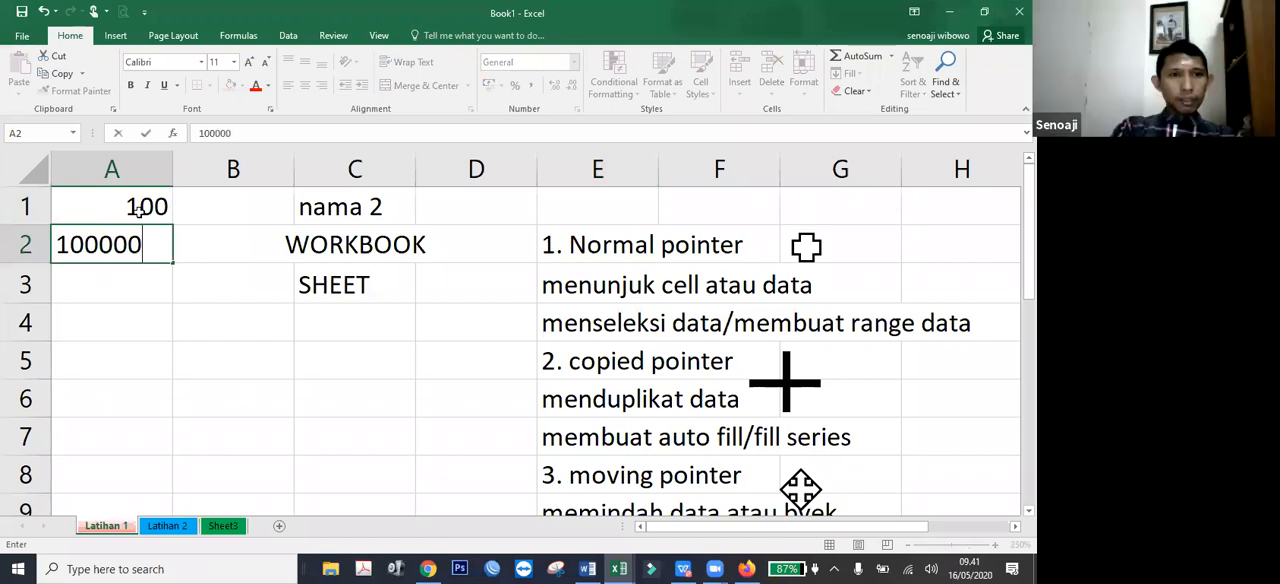
{"action": "key", "text": "Return"}
Narrow column A until its numbers no longer fit, and widen it again until both are fully readable.
{"action": "left_click_drag", "start_coordinate": [175, 163], "coordinate": [158, 163]}
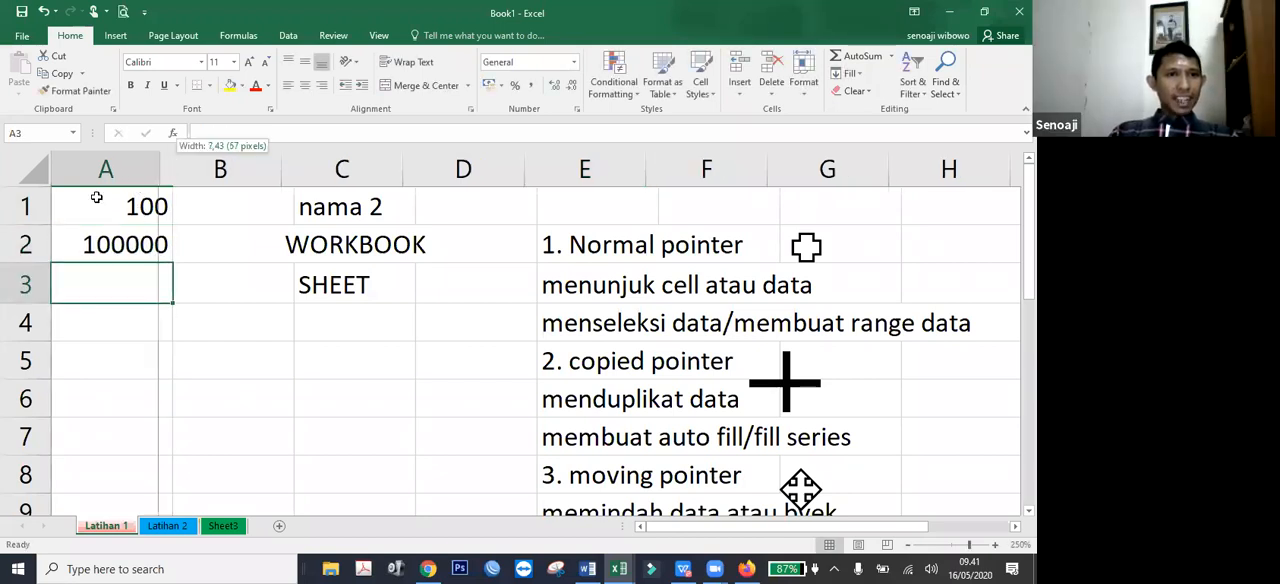
{"action": "left_click_drag", "start_coordinate": [96, 197], "coordinate": [86, 207]}
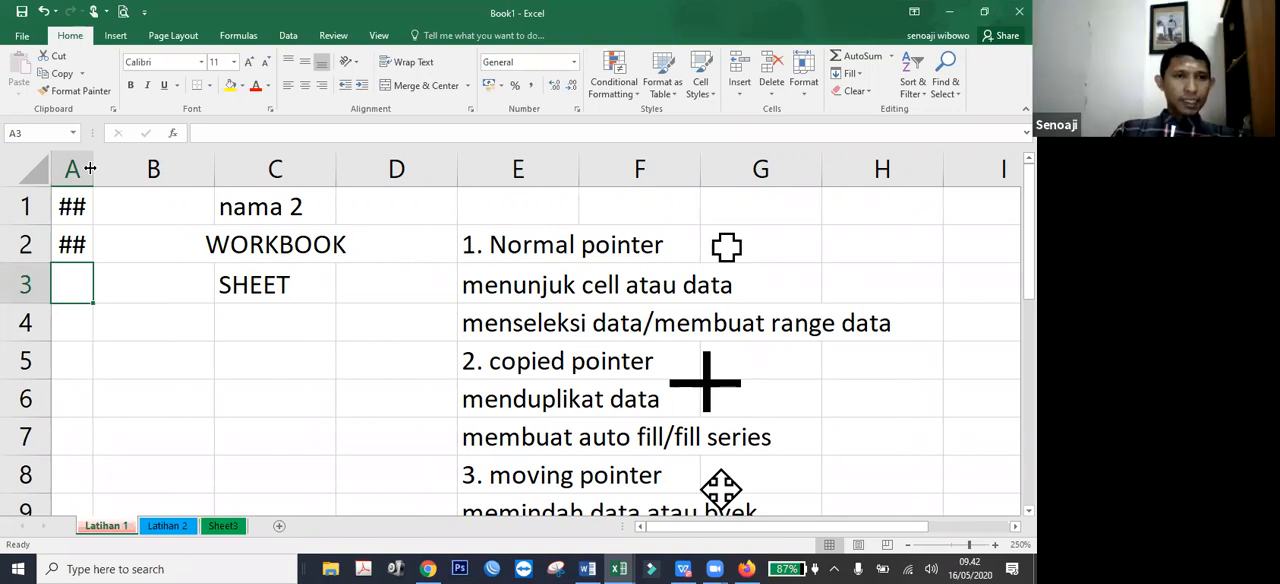
{"action": "left_click_drag", "start_coordinate": [95, 169], "coordinate": [190, 178]}
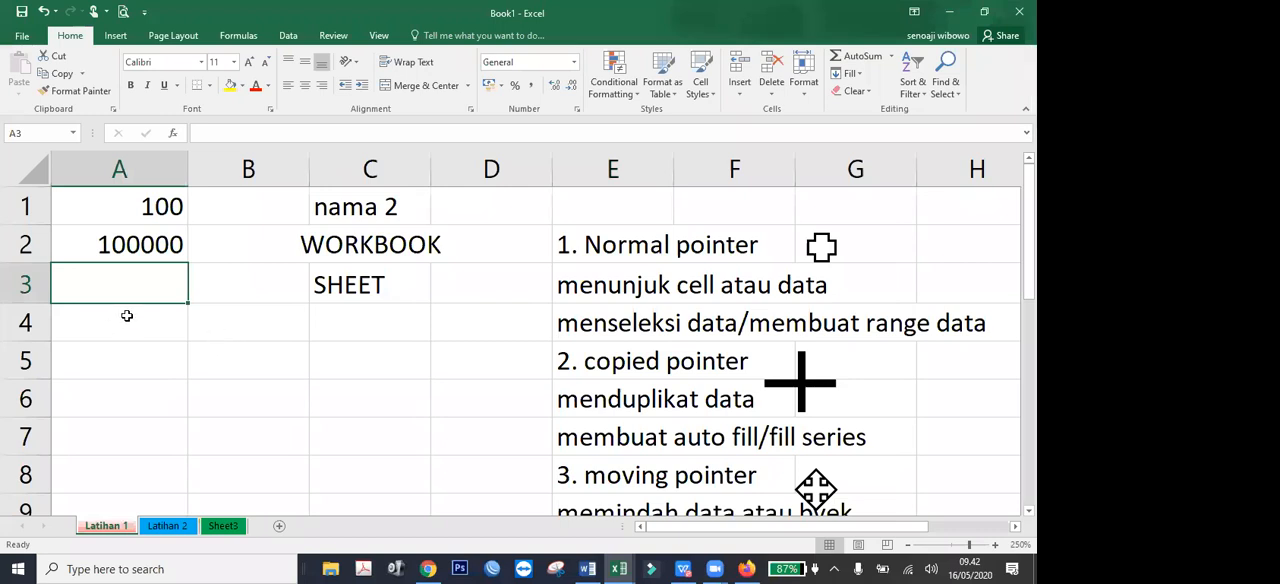
Copy the text of cell E11 into cell E12 directly below it.
{"action": "scroll", "coordinate": [674, 354], "scroll_direction": "down", "scroll_amount": 2}
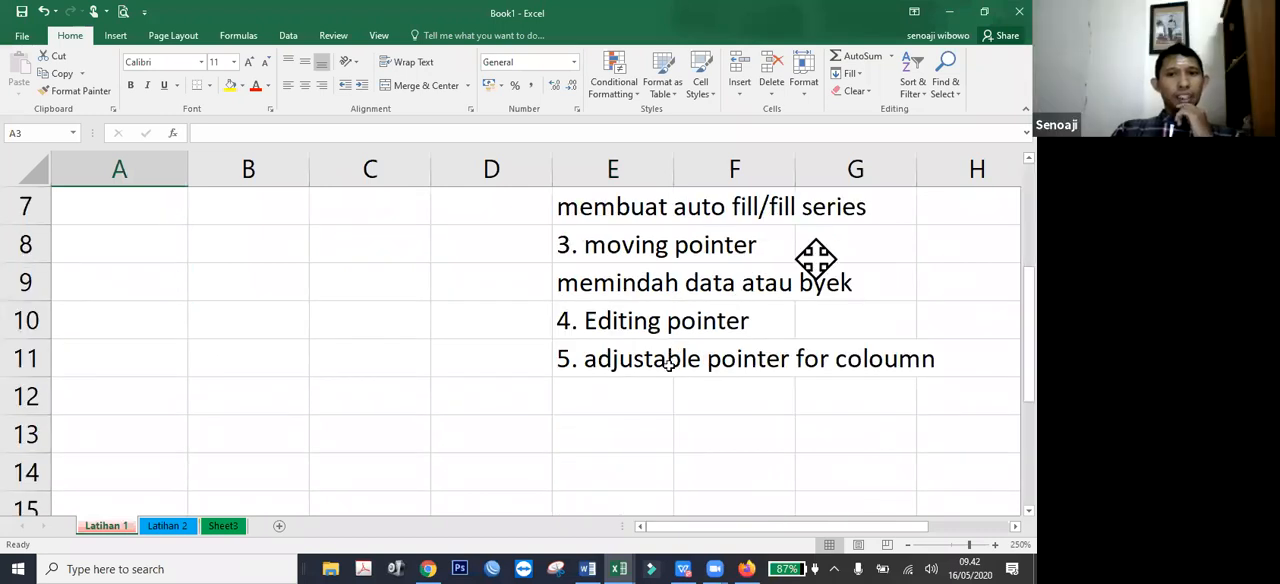
{"action": "scroll", "coordinate": [363, 334], "scroll_direction": "up", "scroll_amount": 2}
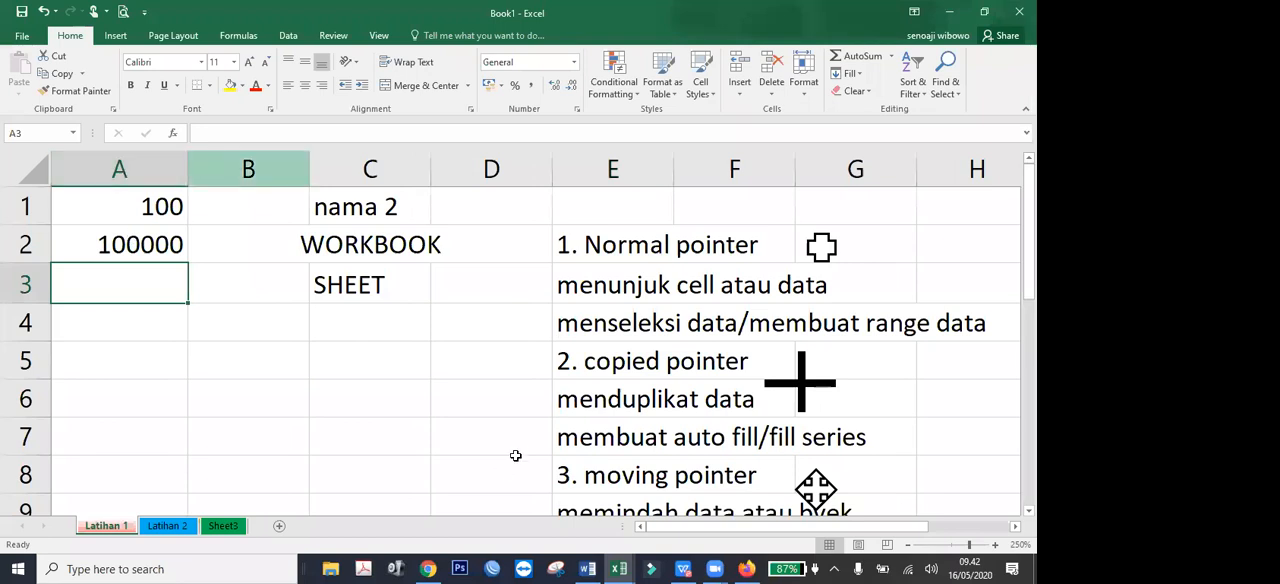
{"action": "scroll", "coordinate": [660, 354], "scroll_direction": "down", "scroll_amount": 2}
{"action": "left_click", "coordinate": [658, 345]}
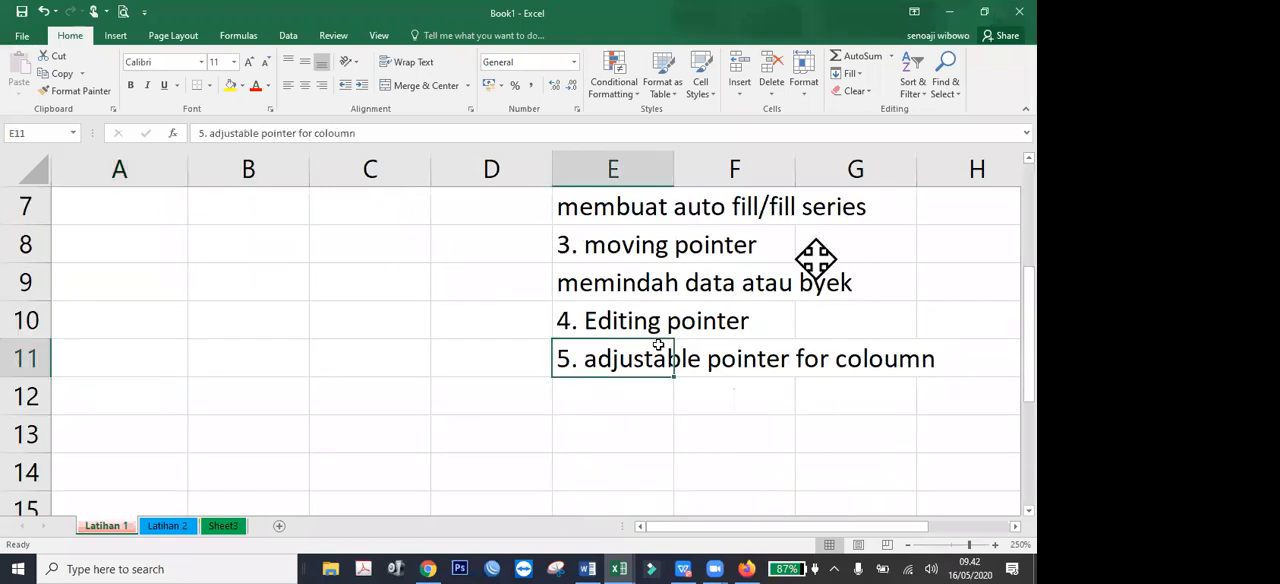
{"action": "key", "text": "ctrl+c"}
{"action": "key", "text": "Down"}
{"action": "key", "text": "Return"}
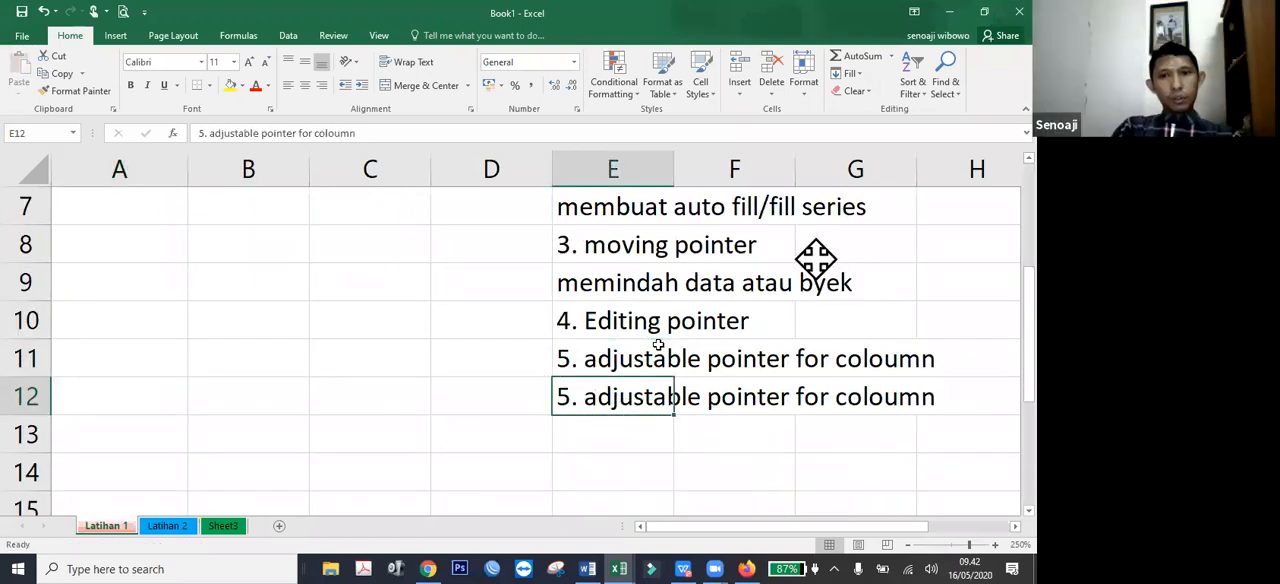
Replace the last word in cell E12 with "row" so it reads "5. adjustable pointer for row".
{"action": "key", "text": "F2"}
{"action": "key", "text": "ctrl+shift+Left"}
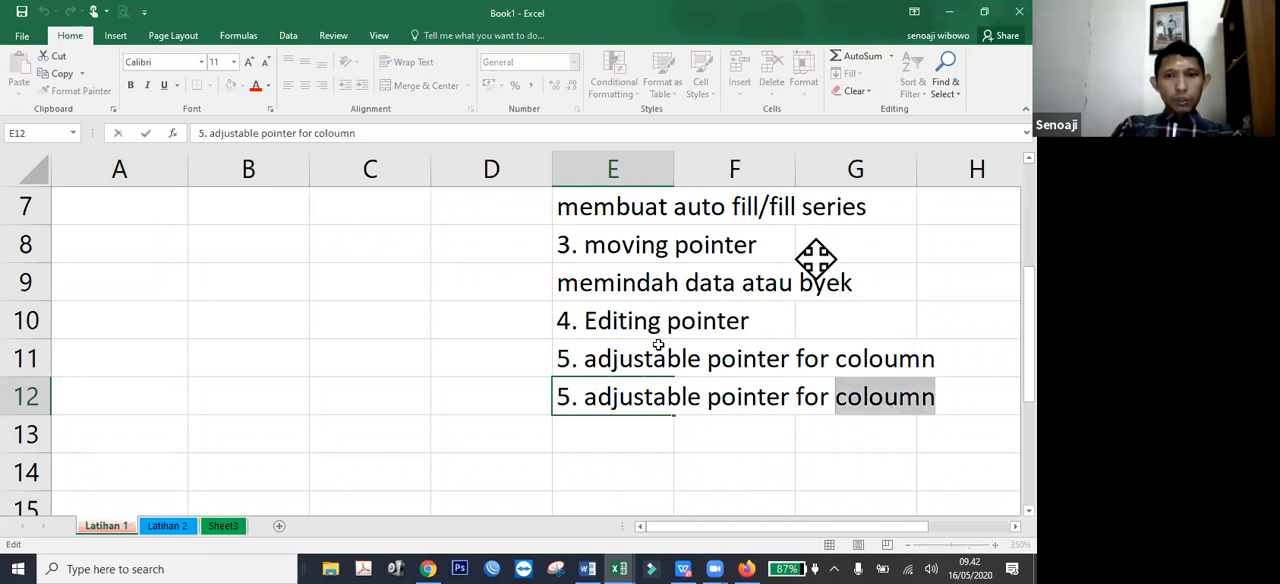
{"action": "type", "text": "row"}
{"action": "key", "text": "Return"}
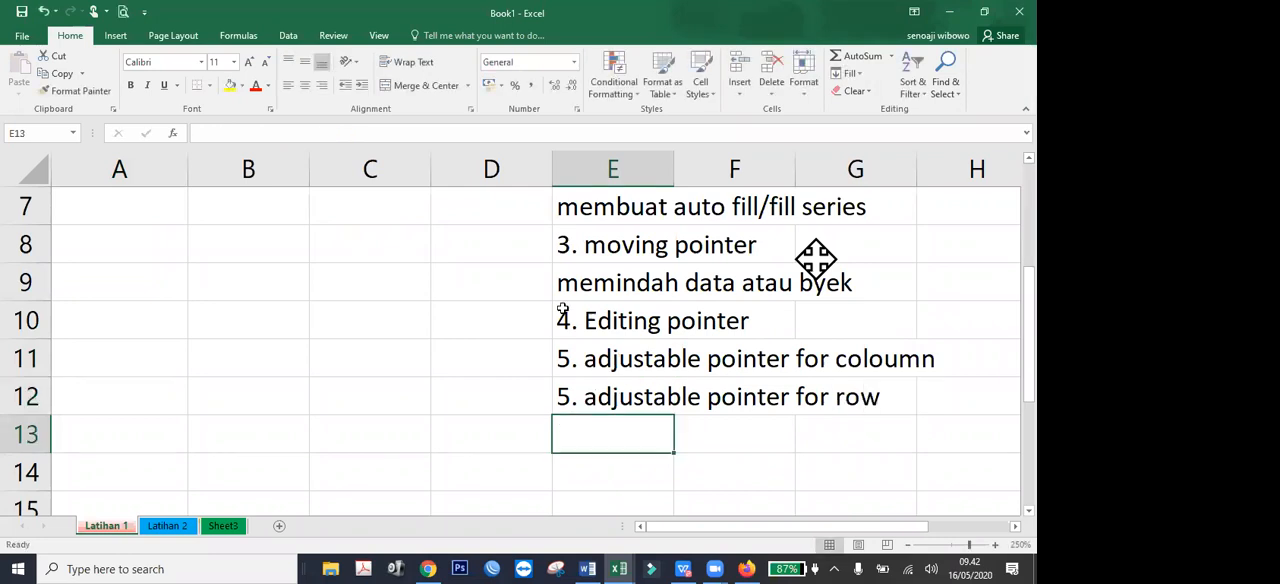
Increase the height of row 1 slightly by adjusting the boundary between rows 1 and 2.
{"action": "scroll", "coordinate": [163, 352], "scroll_direction": "up", "scroll_amount": 2}
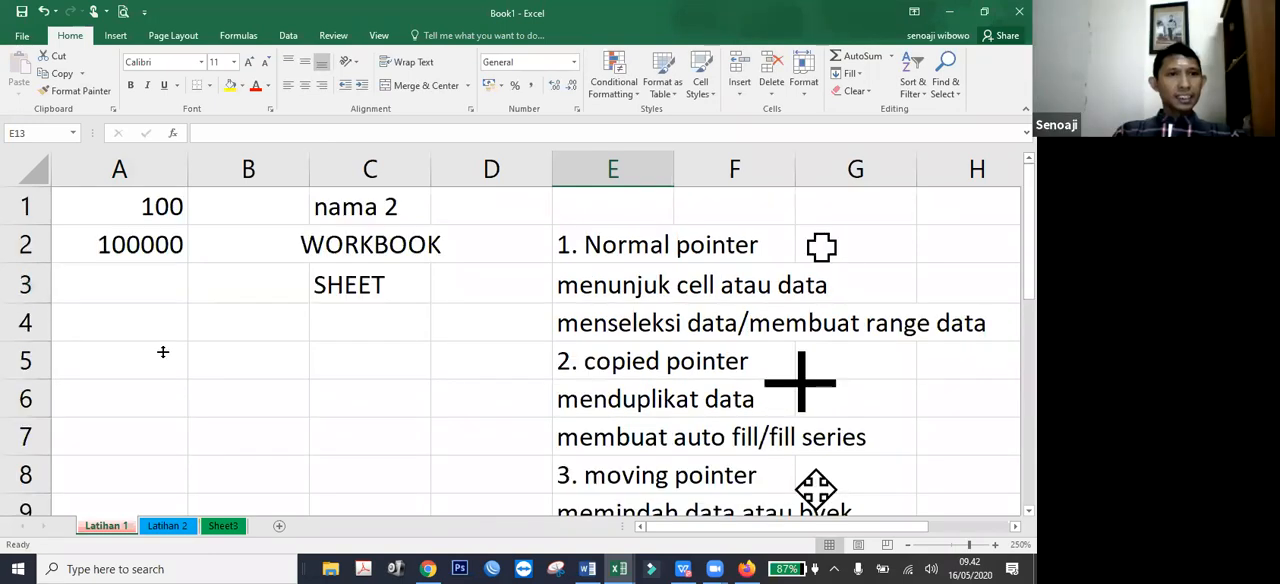
{"action": "mouse_move", "coordinate": [27, 226]}
{"action": "left_mouse_down"}
{"action": "mouse_move", "coordinate": [32, 265]}
{"action": "mouse_move", "coordinate": [30, 232]}
{"action": "left_mouse_up"}
{"action": "scroll", "coordinate": [397, 317], "scroll_direction": "down", "scroll_amount": 2}
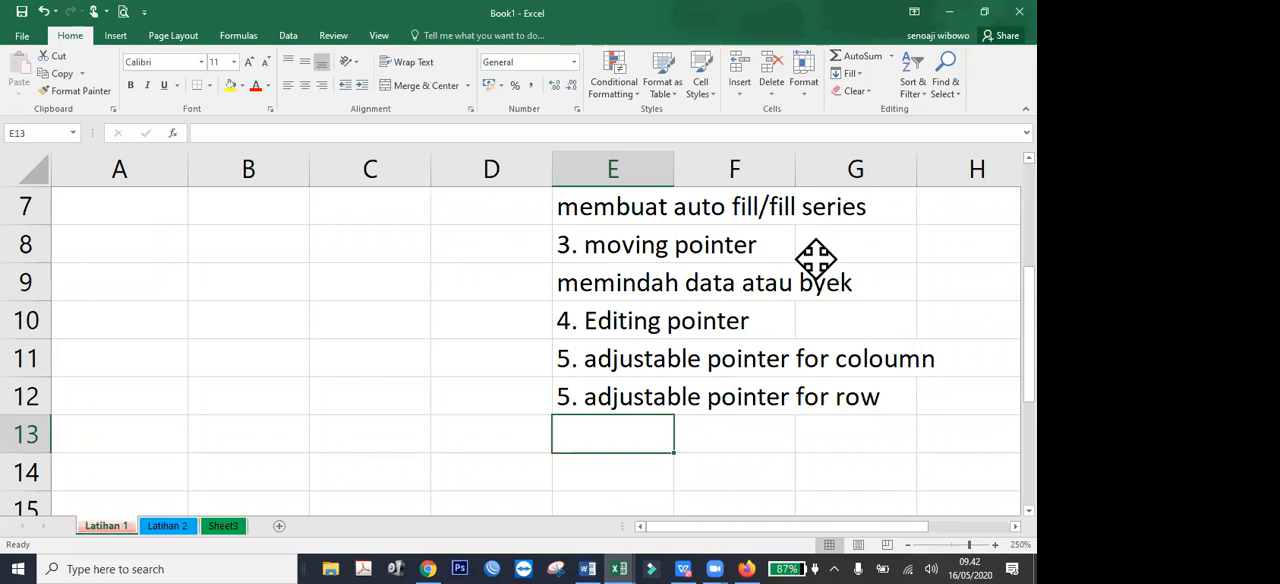
{"action": "scroll", "coordinate": [629, 354], "scroll_direction": "up", "scroll_amount": 2}
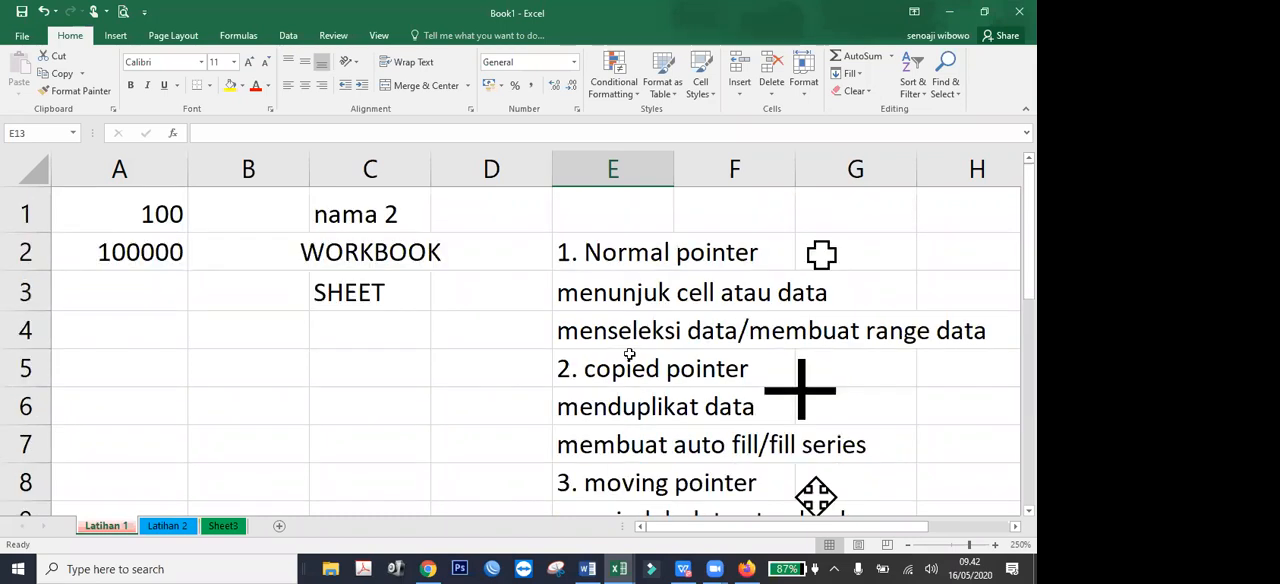
{"action": "scroll", "coordinate": [629, 354], "scroll_direction": "down", "scroll_amount": 2}
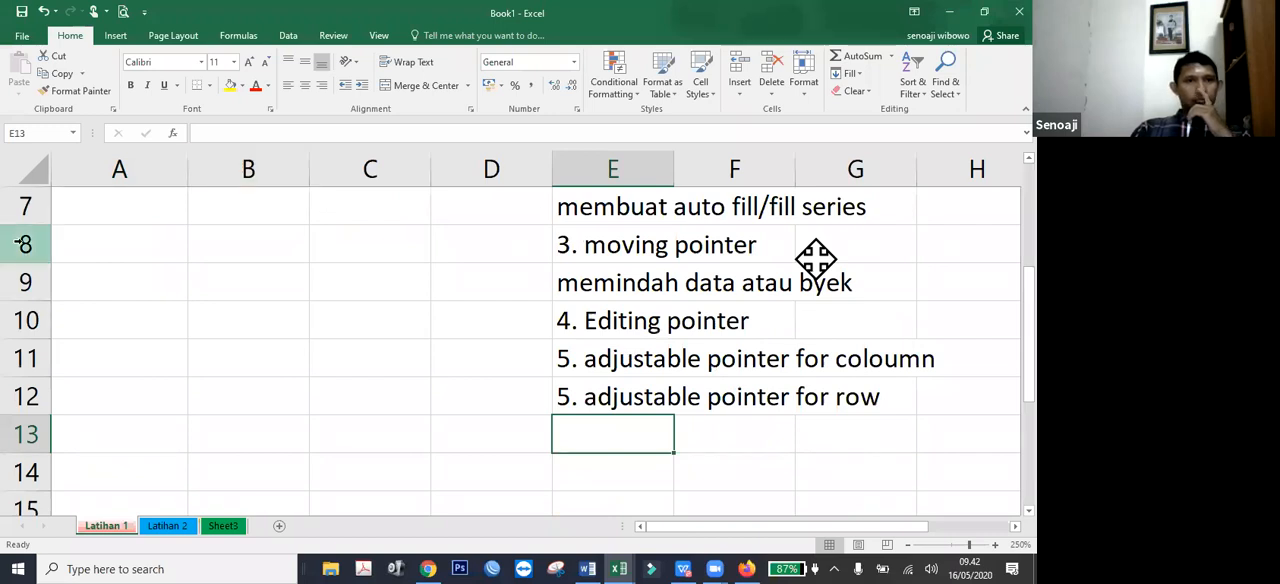
Select the entire columns A, B, C, D, F and G one at a time.
{"action": "left_click", "coordinate": [119, 169]}
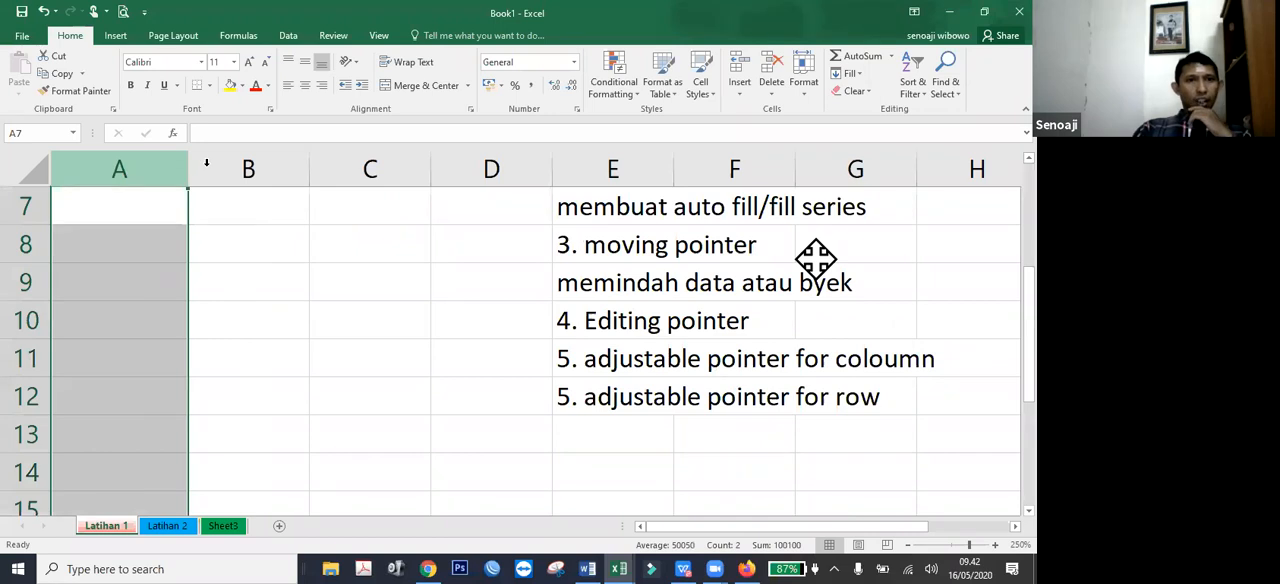
{"action": "left_click", "coordinate": [280, 165]}
{"action": "left_click", "coordinate": [366, 165]}
{"action": "left_click", "coordinate": [494, 165]}
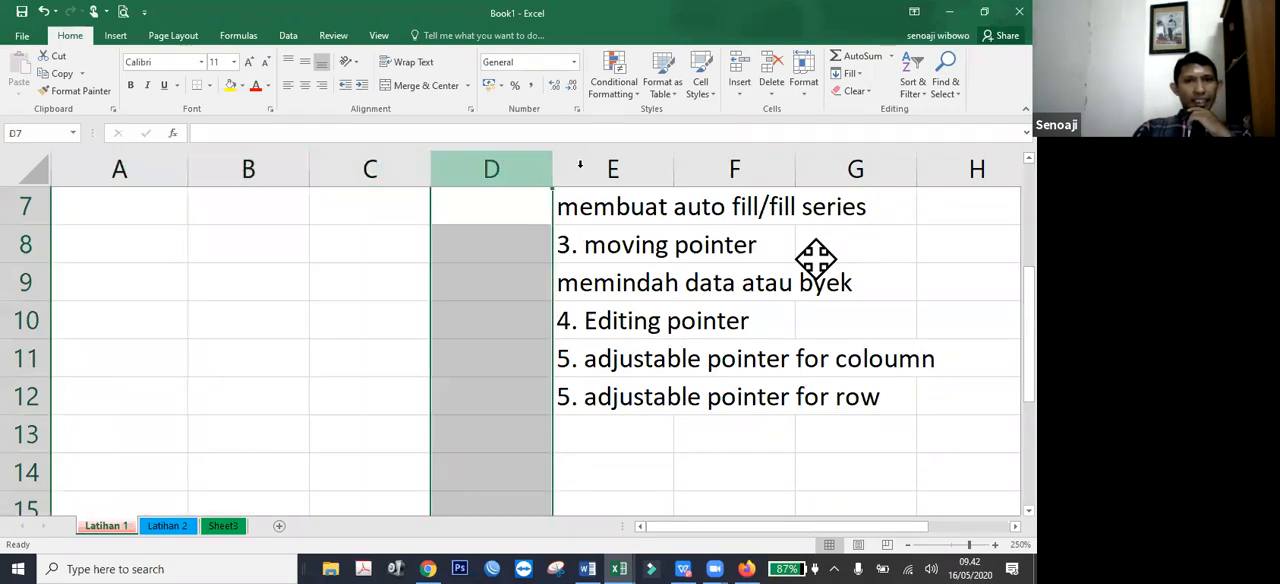
{"action": "left_click", "coordinate": [745, 165]}
{"action": "left_click", "coordinate": [857, 168]}
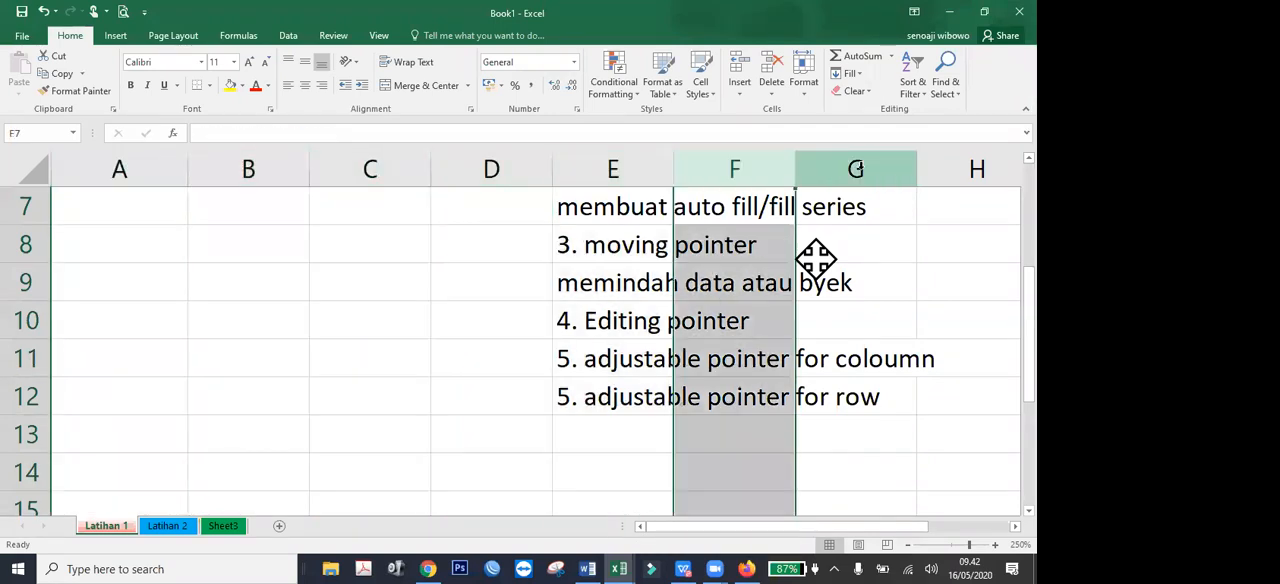
Select entire rows one at a time, going through rows 7 to 10 and ending with rows 1 and 2.
{"action": "left_click", "coordinate": [22, 207]}
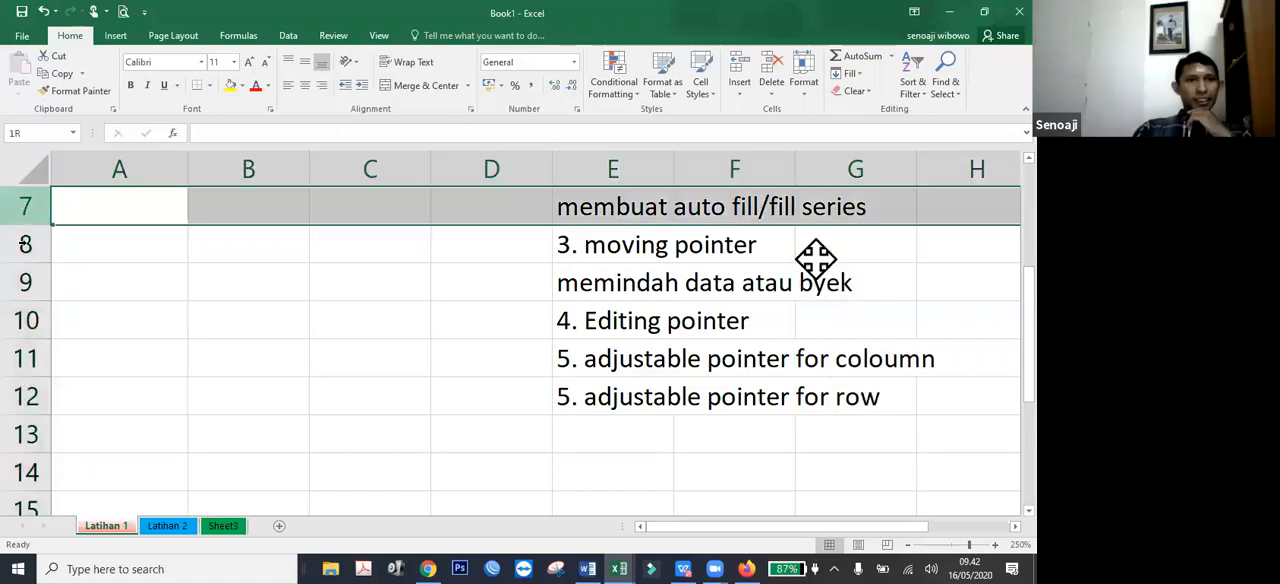
{"action": "left_click", "coordinate": [20, 247]}
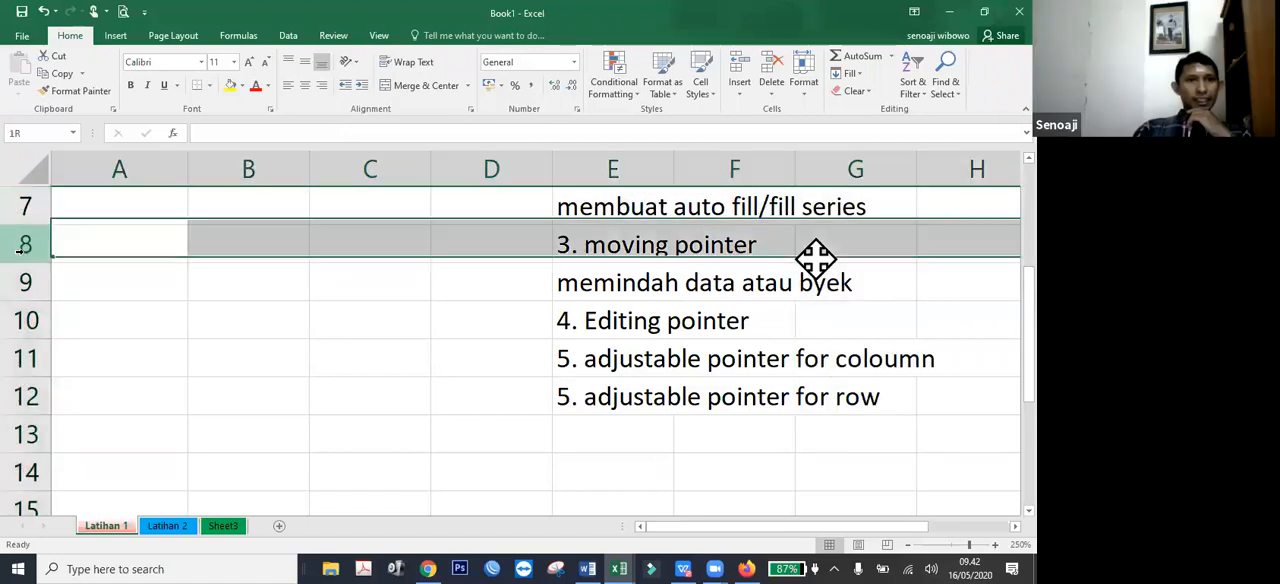
{"action": "left_click", "coordinate": [26, 320]}
{"action": "scroll", "coordinate": [30, 328], "scroll_direction": "up", "scroll_amount": 2}
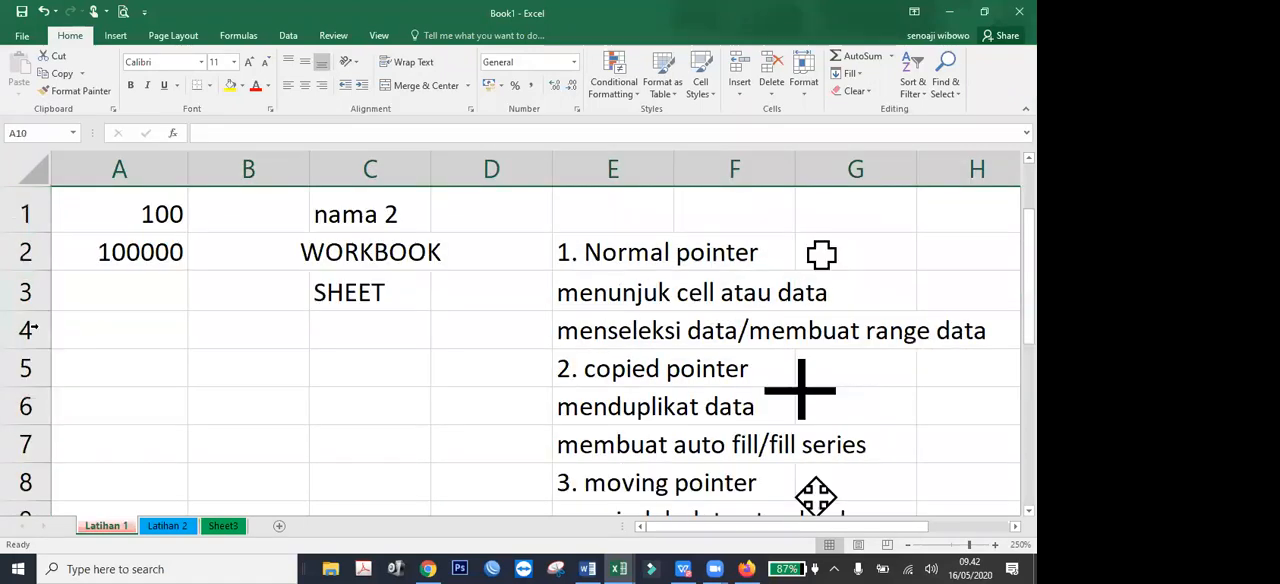
{"action": "left_click", "coordinate": [27, 212]}
{"action": "left_click", "coordinate": [22, 252]}
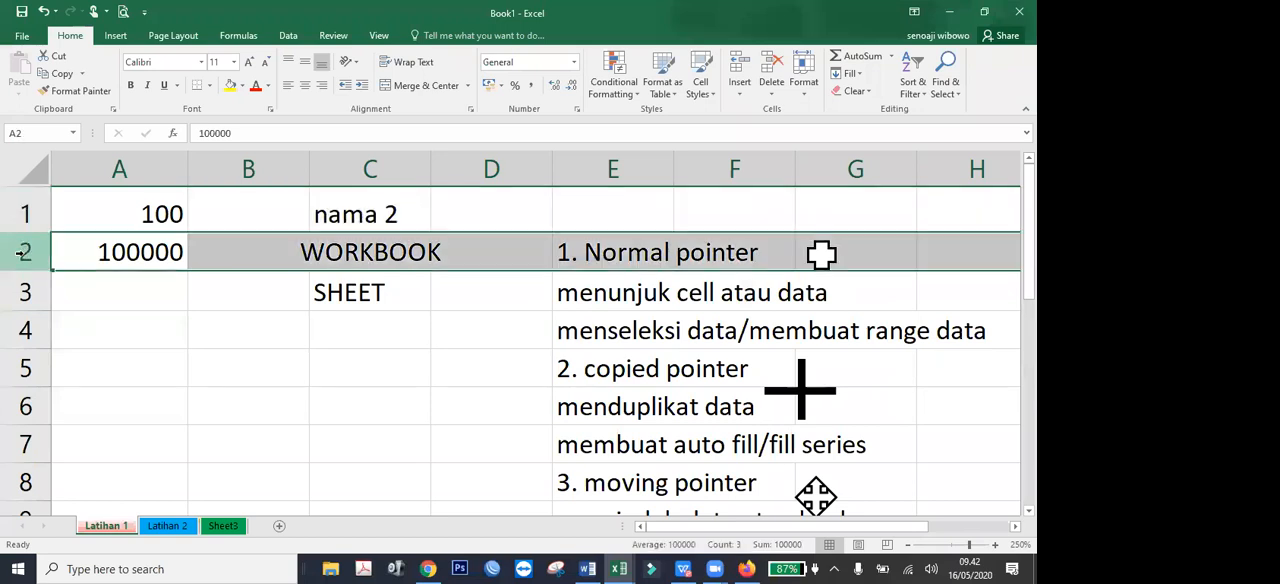
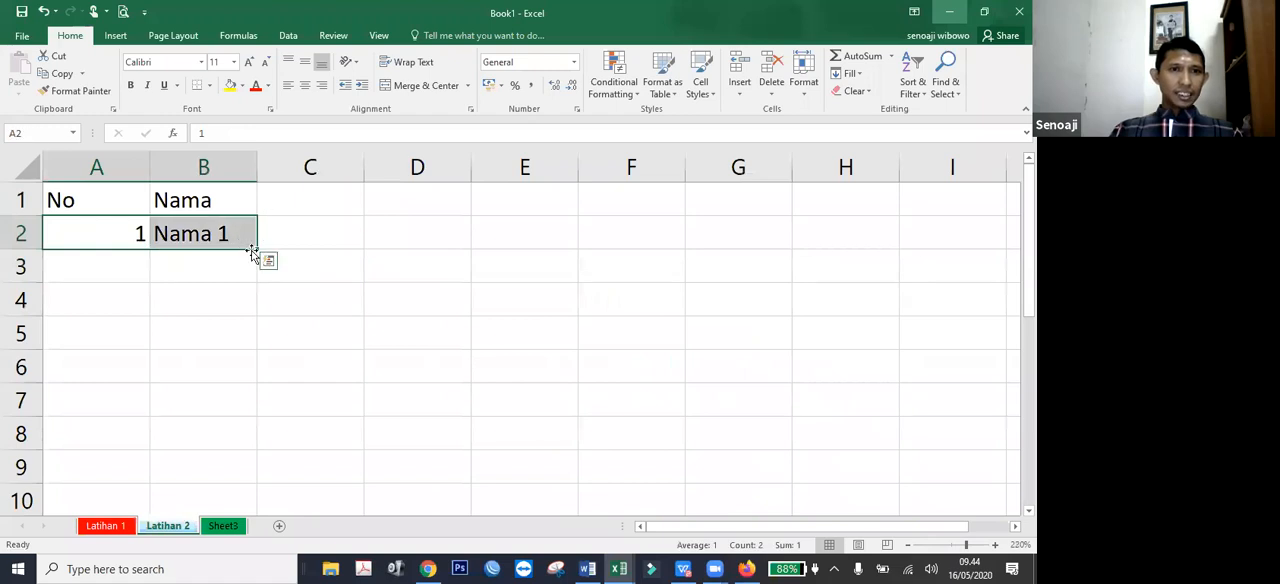
Fill the No and Nama entries in A2:B2 down to row 7 and autofit the width of column A.
{"action": "left_click_drag", "start_coordinate": [251, 292], "coordinate": [249, 400]}
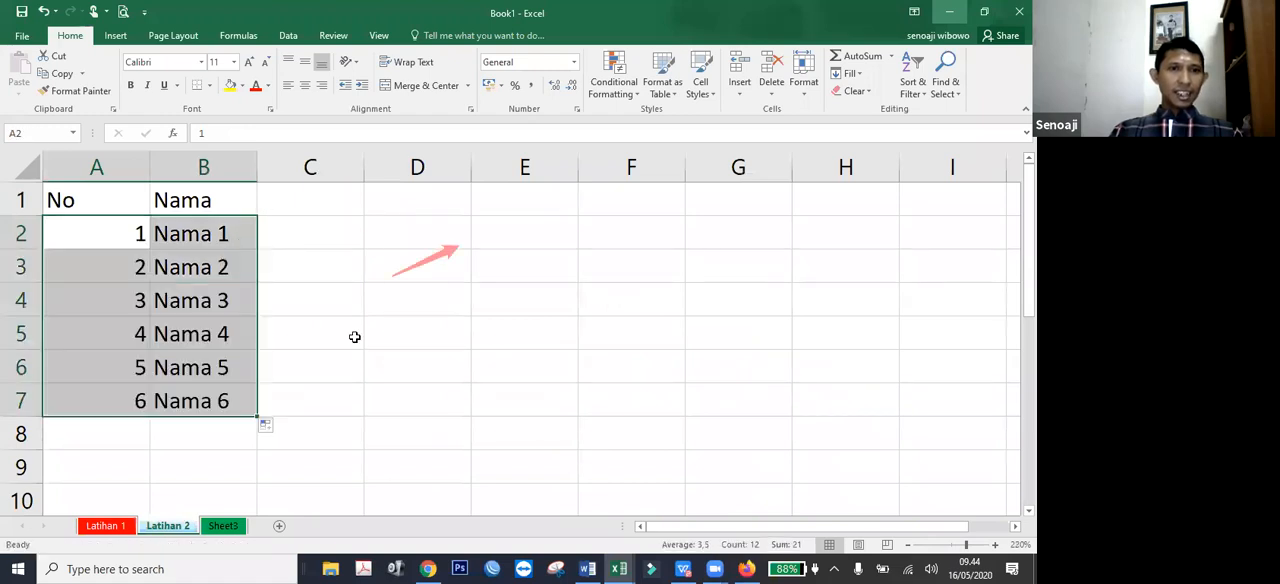
{"action": "left_click", "coordinate": [289, 336]}
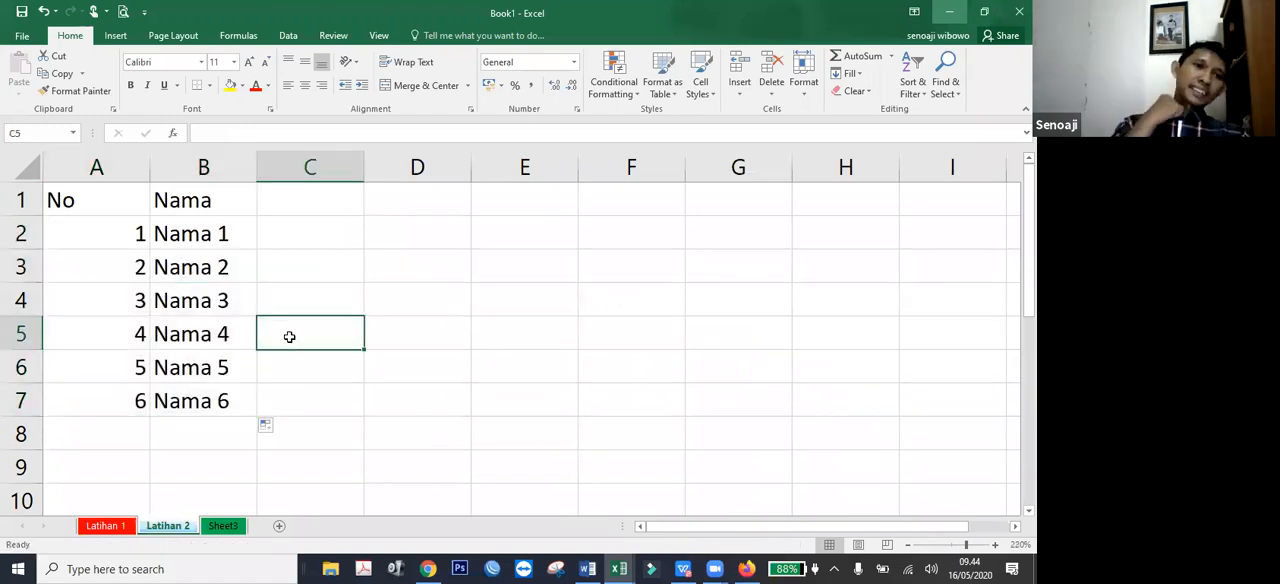
{"action": "double_click", "coordinate": [148, 156]}
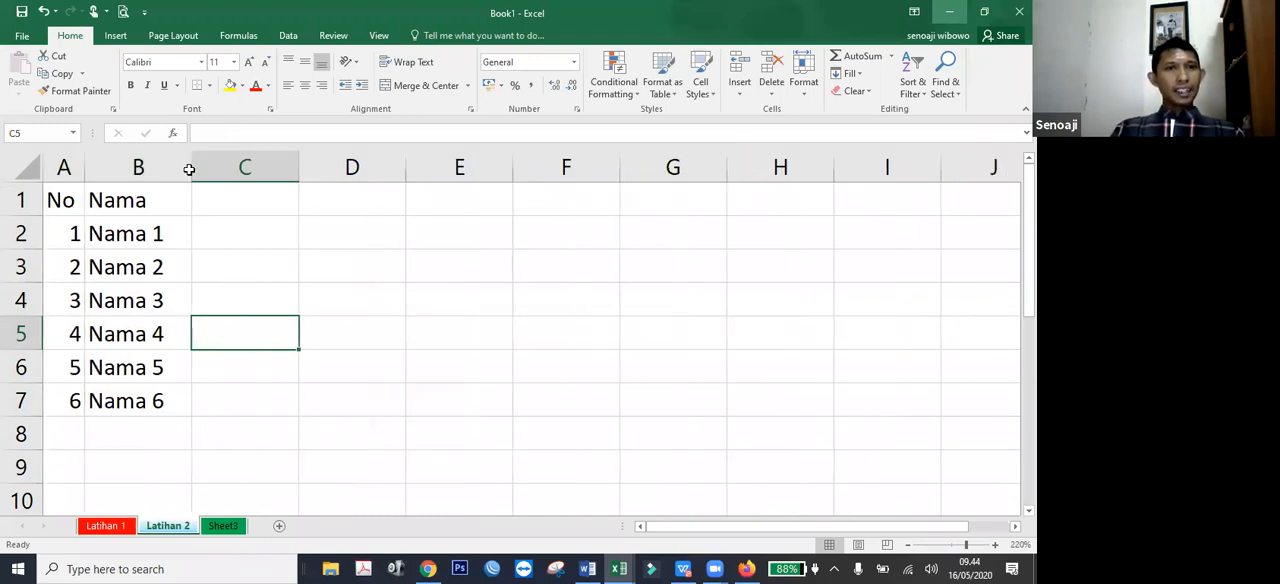
{"action": "left_click", "coordinate": [111, 332]}
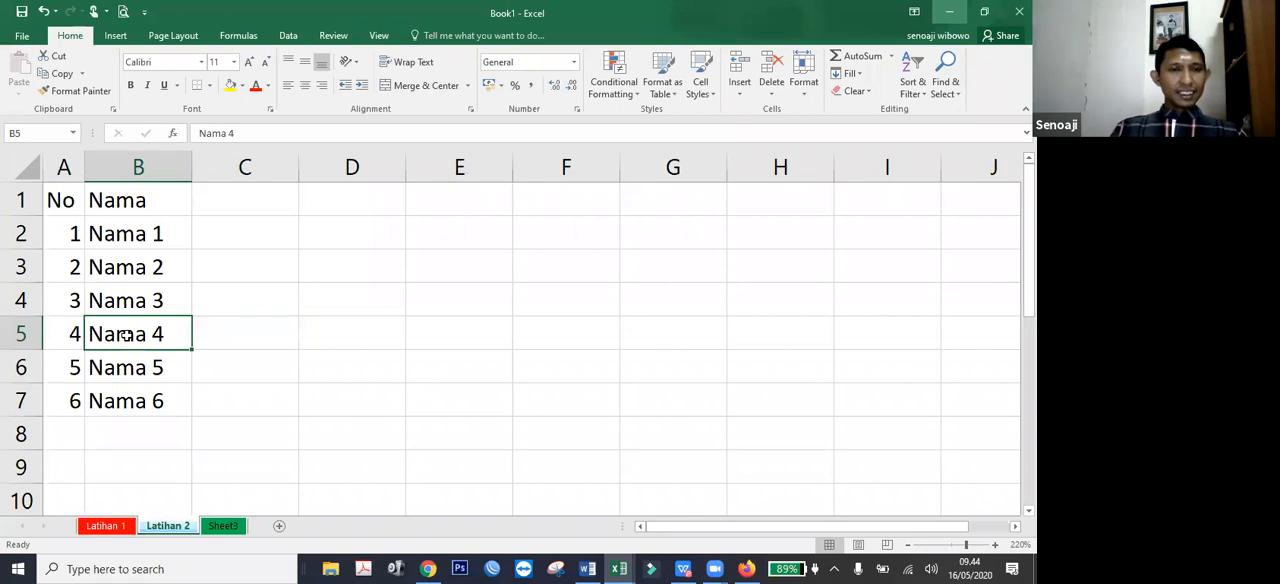
Preview the printout of the Latihan 2 sheet, zoom in on the page, and return to the worksheet.
{"action": "left_click_drag", "start_coordinate": [70, 200], "coordinate": [165, 405]}
{"action": "left_click", "coordinate": [236, 387]}
{"action": "left_click", "coordinate": [143, 267]}
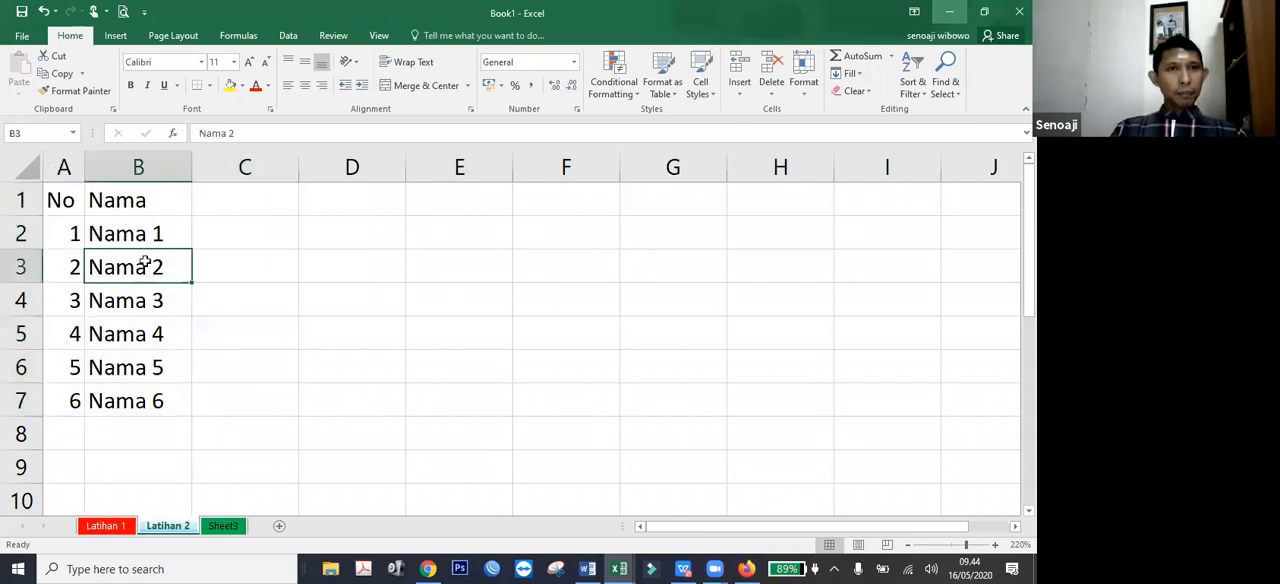
{"action": "left_click", "coordinate": [121, 12]}
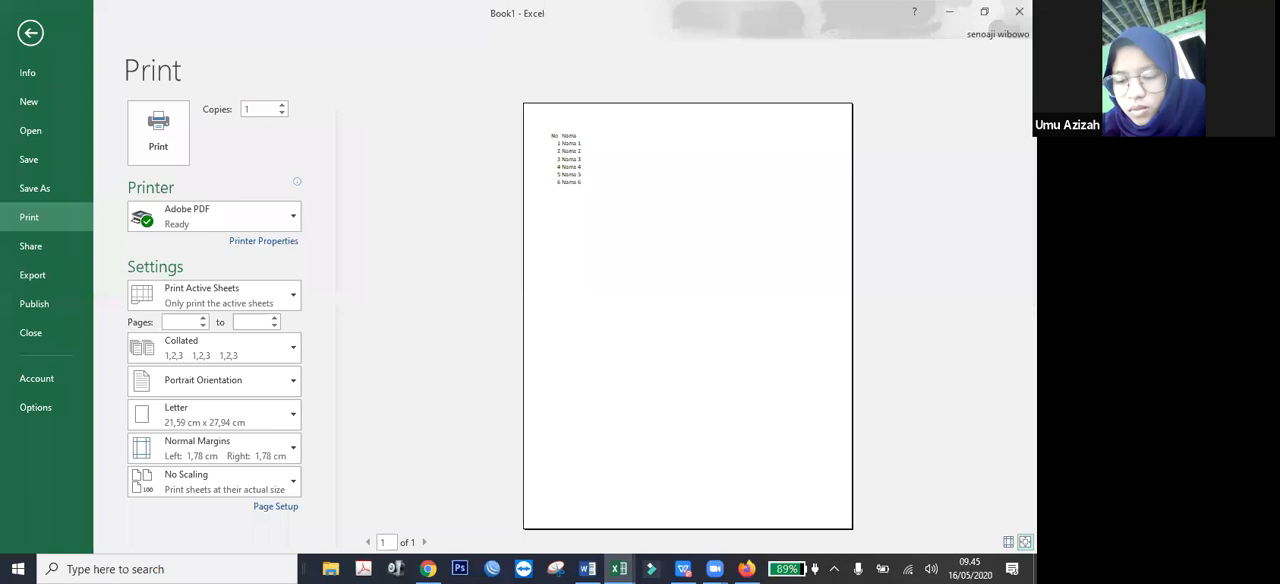
{"action": "left_click", "coordinate": [1025, 542]}
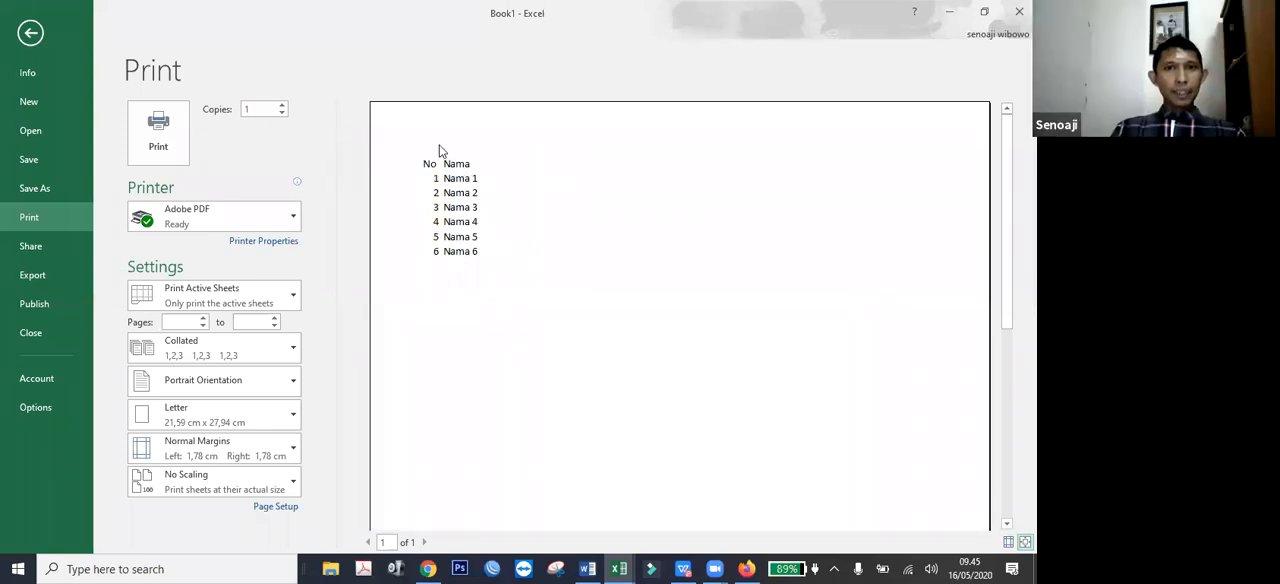
{"action": "left_click", "coordinate": [30, 34]}
{"action": "left_click", "coordinate": [87, 230]}
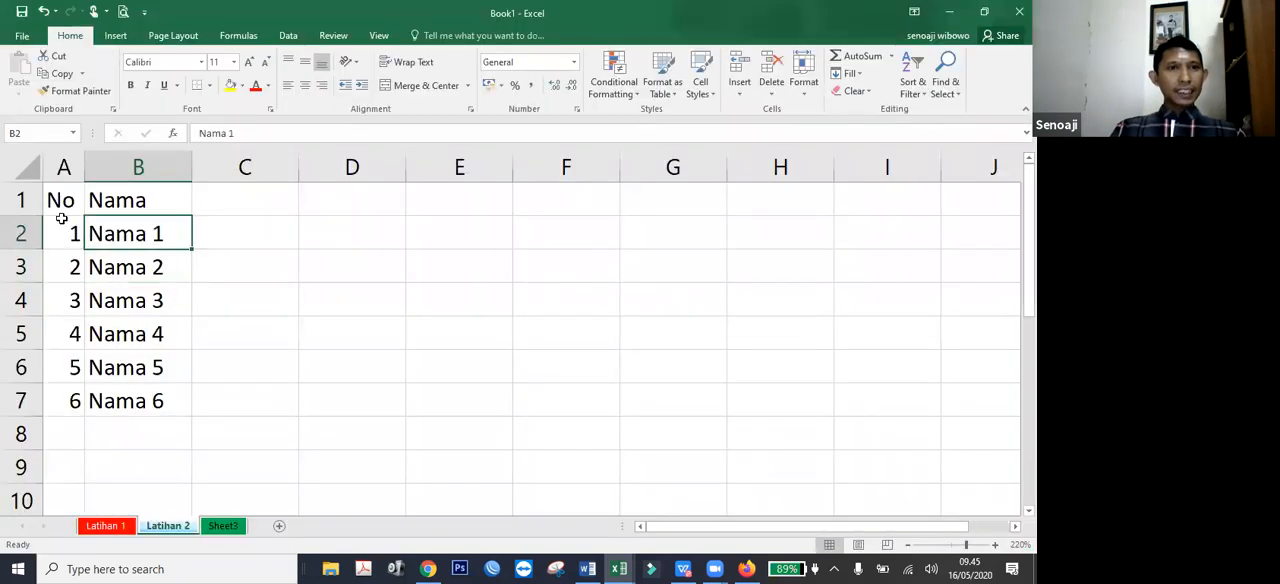
{"action": "left_click", "coordinate": [150, 265]}
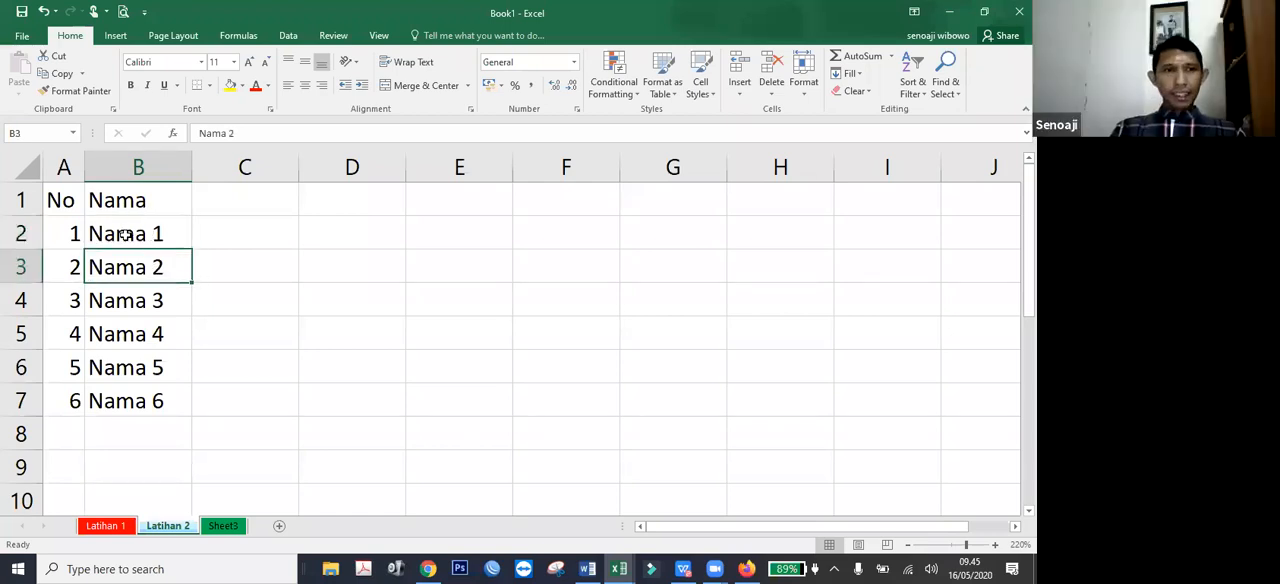
{"action": "left_click", "coordinate": [125, 233]}
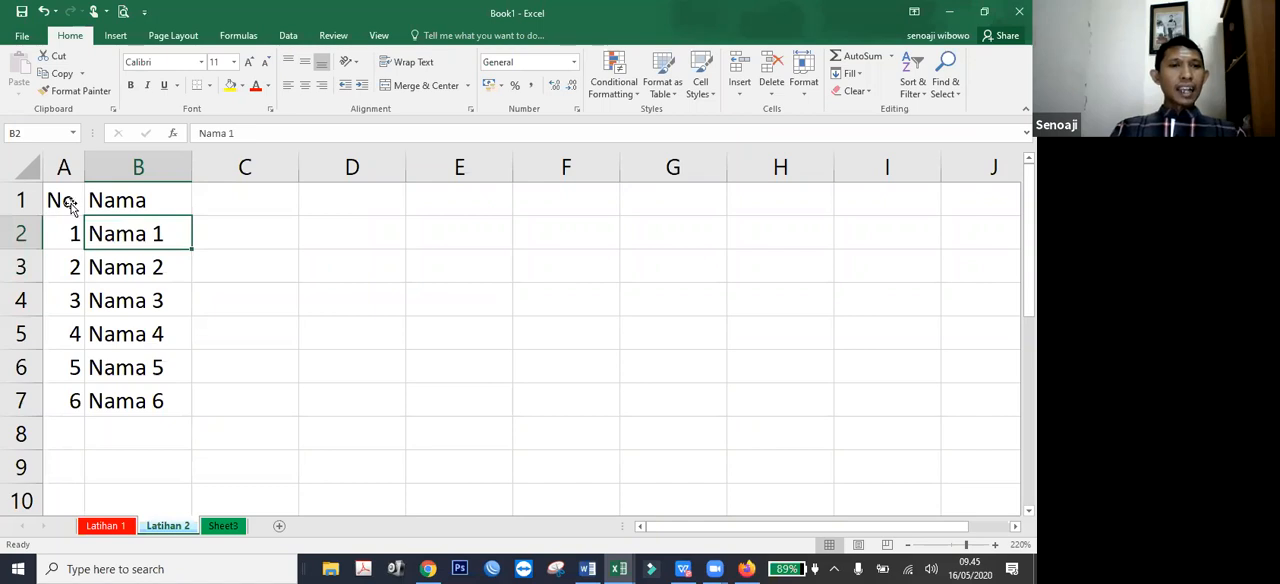
{"action": "left_click", "coordinate": [92, 206]}
{"action": "left_click", "coordinate": [128, 234]}
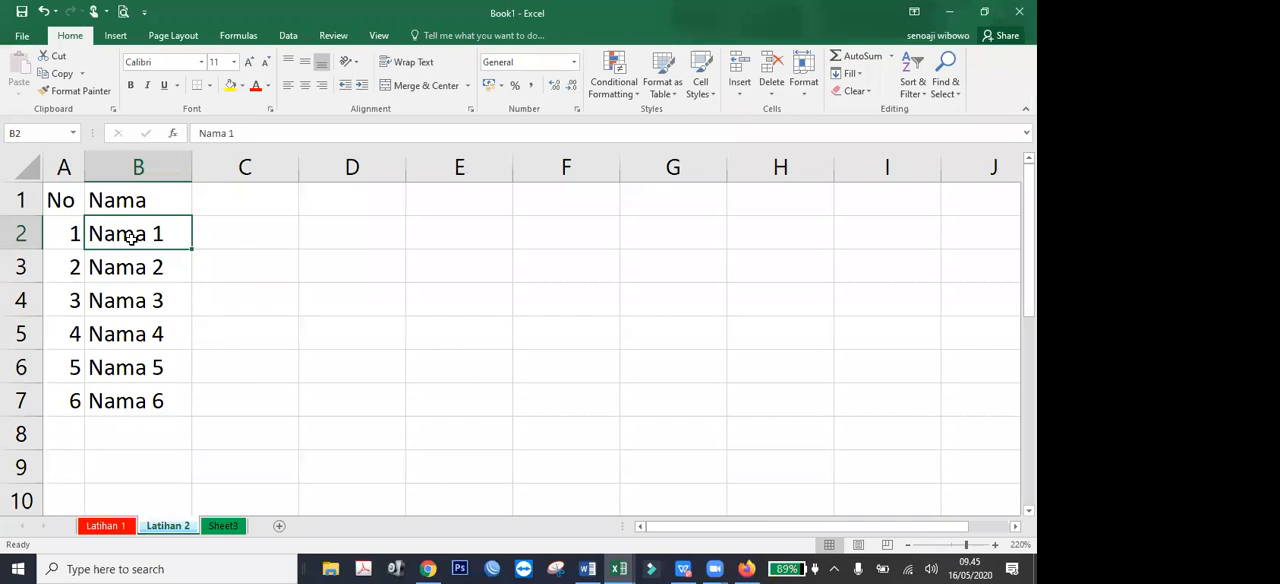
{"action": "left_click", "coordinate": [140, 337]}
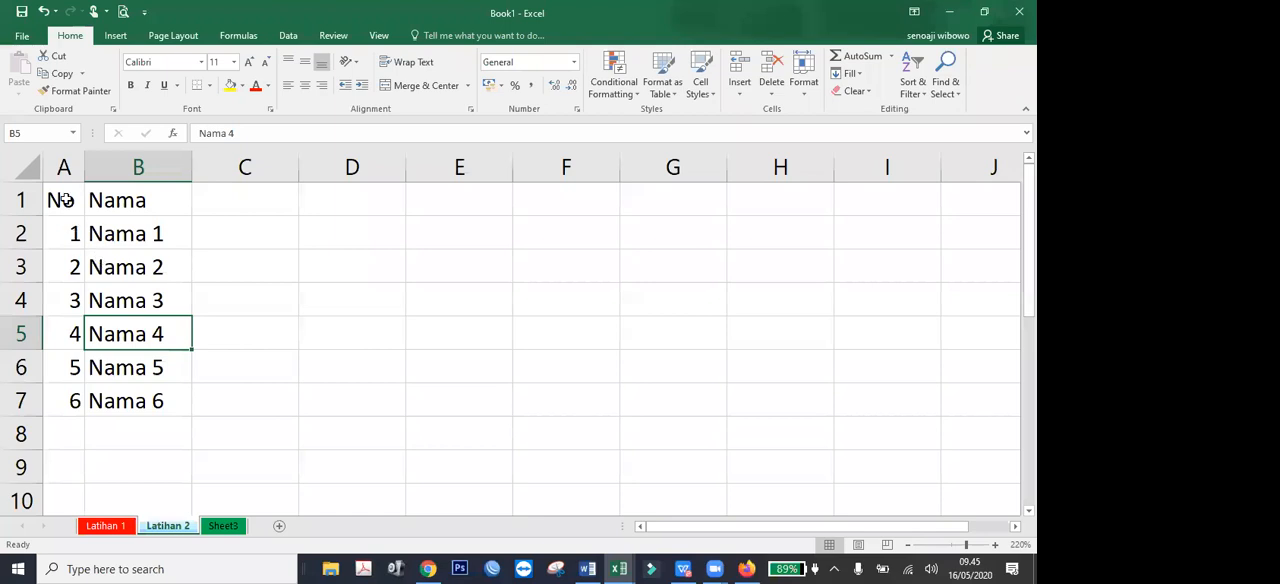
{"action": "left_click", "coordinate": [108, 244]}
{"action": "left_click", "coordinate": [151, 380]}
{"action": "left_click", "coordinate": [148, 394]}
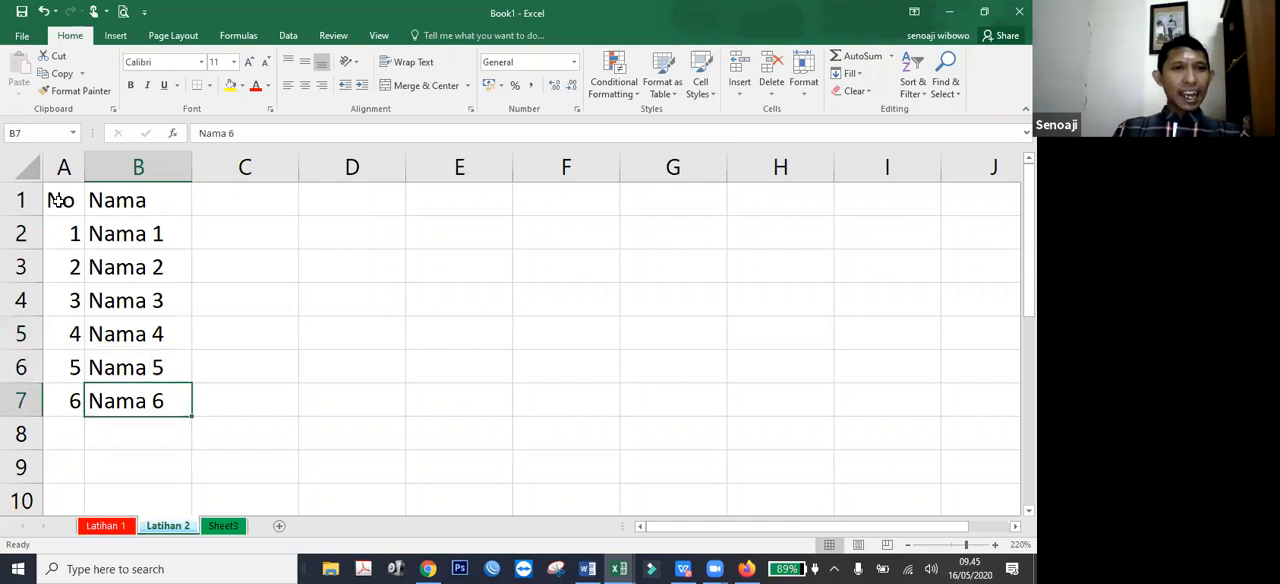
{"action": "left_click_drag", "start_coordinate": [62, 201], "coordinate": [130, 398]}
{"action": "left_click", "coordinate": [262, 330]}
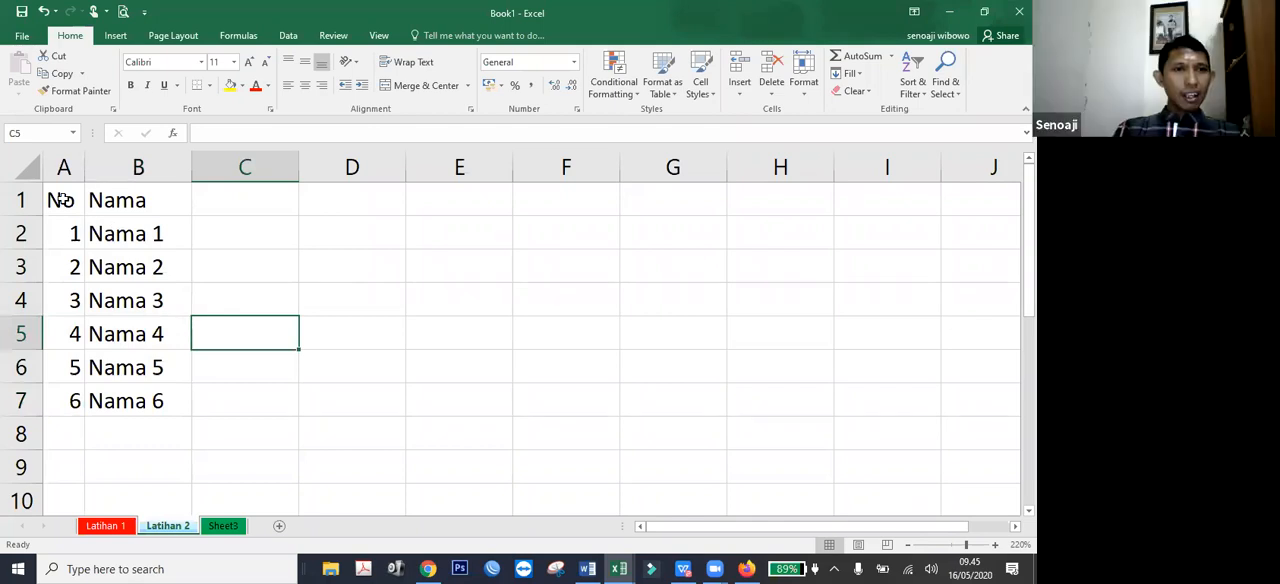
Apply All Borders to the table range A1:B7.
{"action": "left_click", "coordinate": [62, 199]}
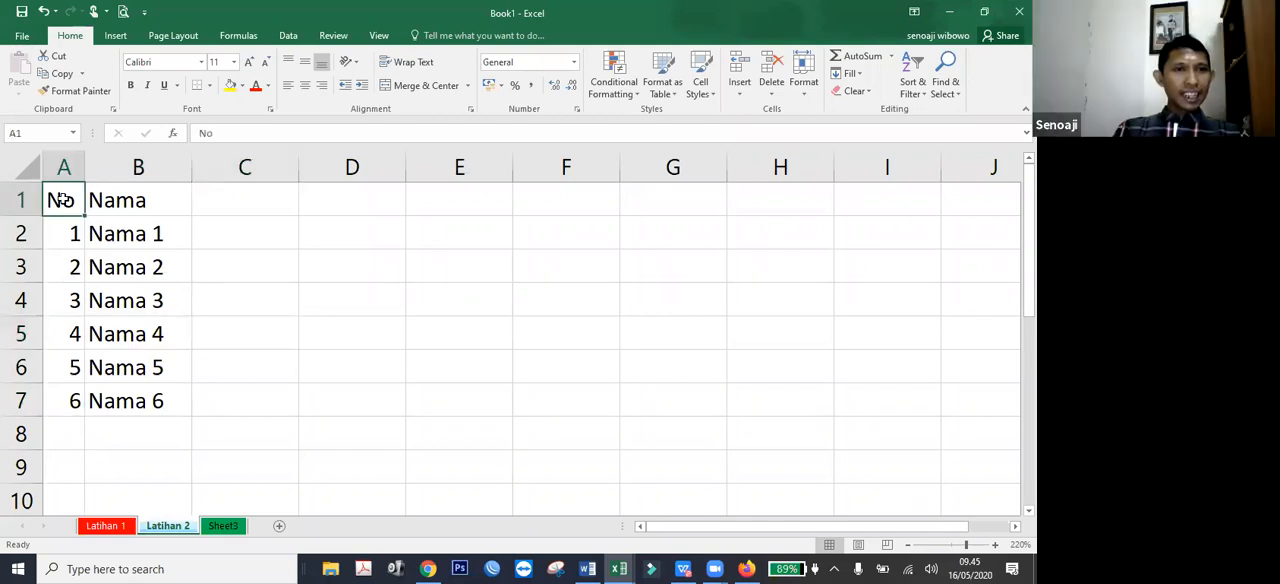
{"action": "left_click_drag", "start_coordinate": [101, 199], "coordinate": [115, 388]}
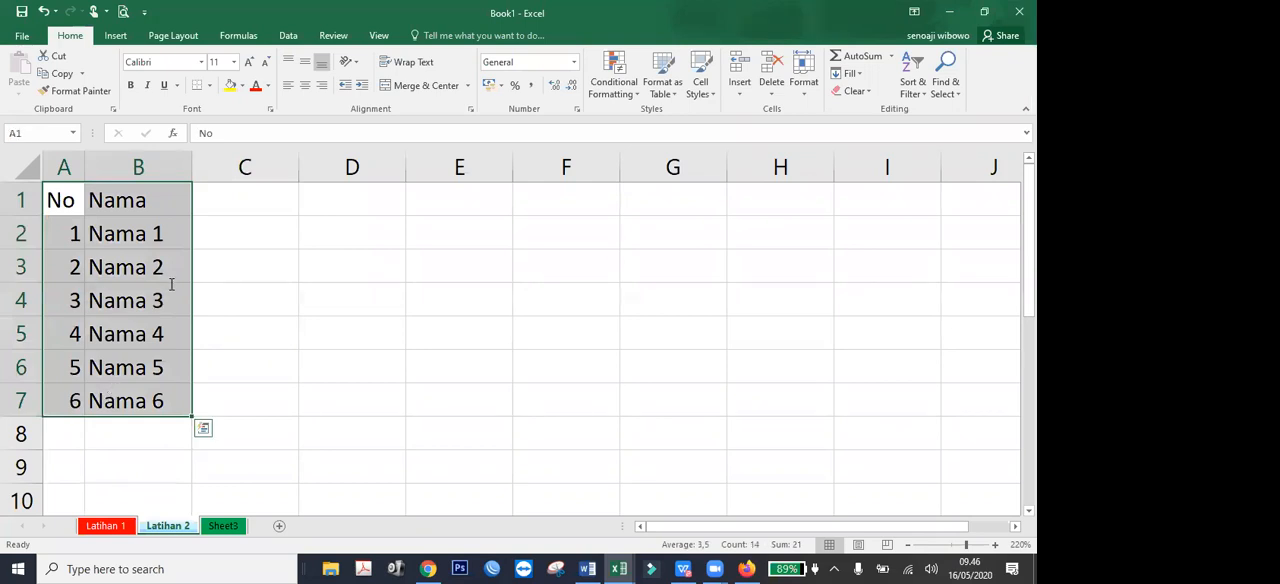
{"action": "left_click", "coordinate": [209, 85]}
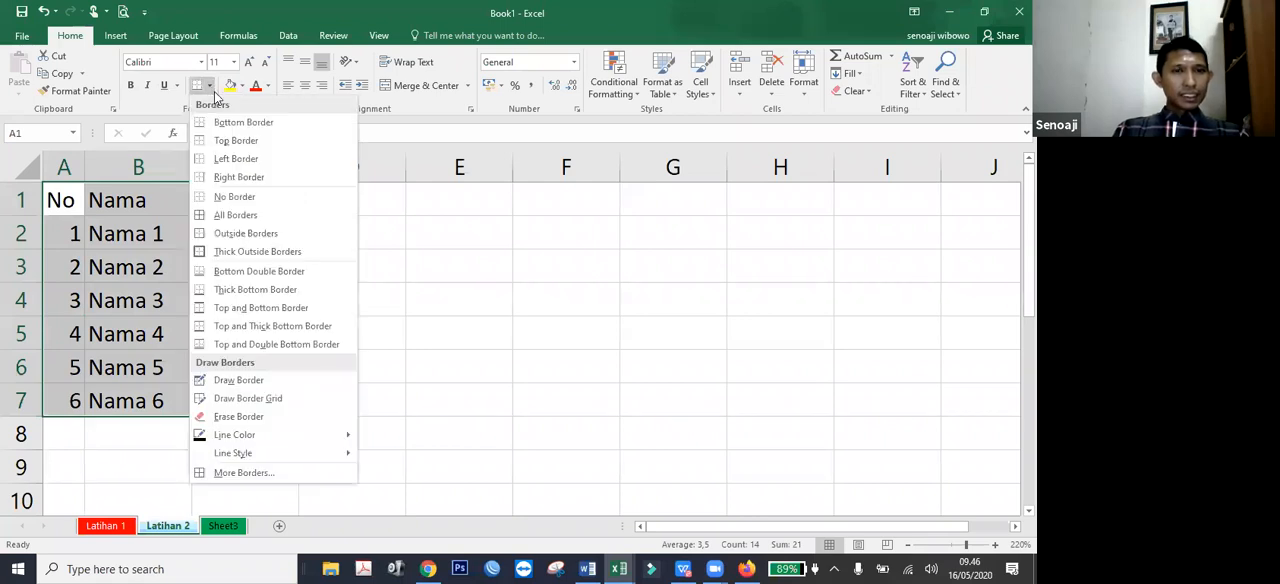
{"action": "left_click", "coordinate": [250, 216]}
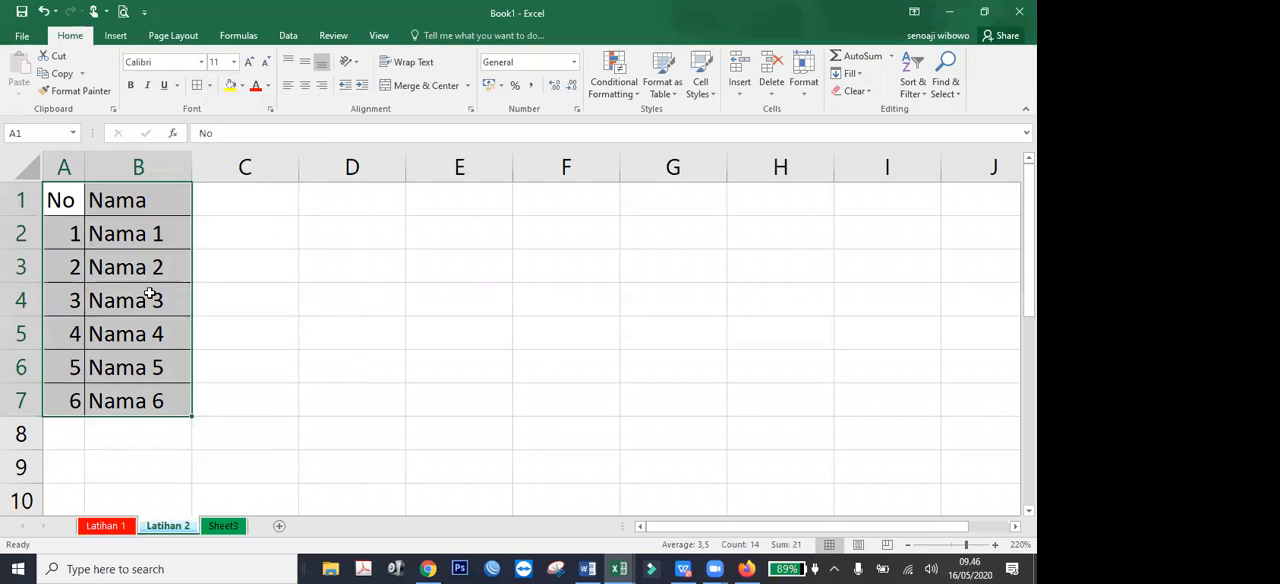
{"action": "left_click", "coordinate": [232, 329]}
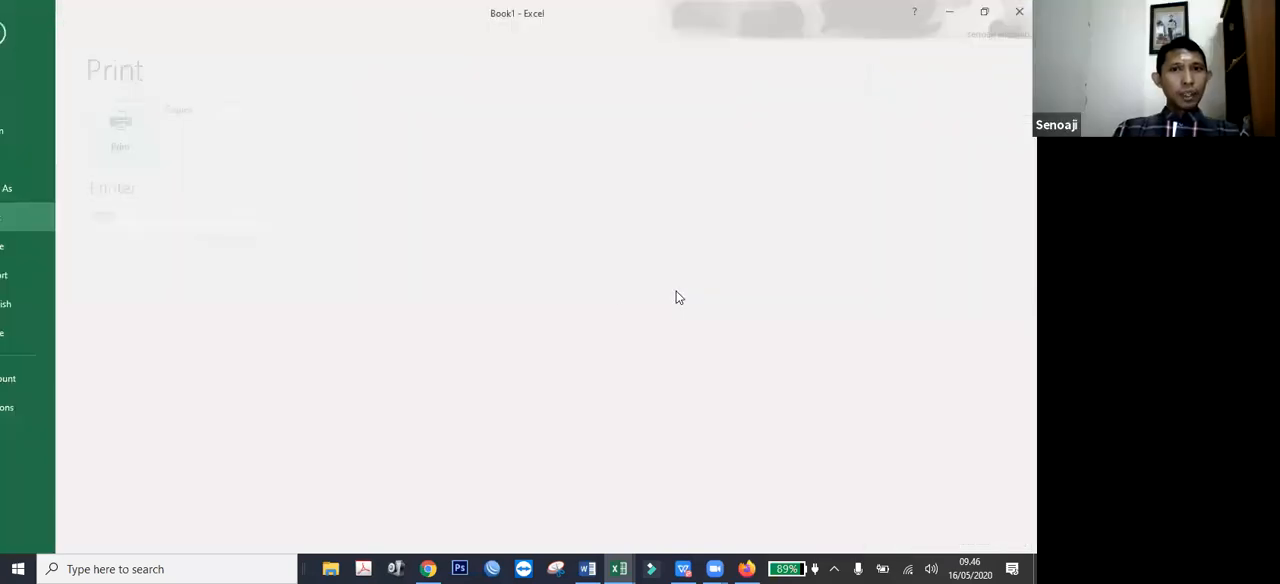
Check the bordered table in the print preview and return to the worksheet.
{"action": "left_click", "coordinate": [123, 12]}
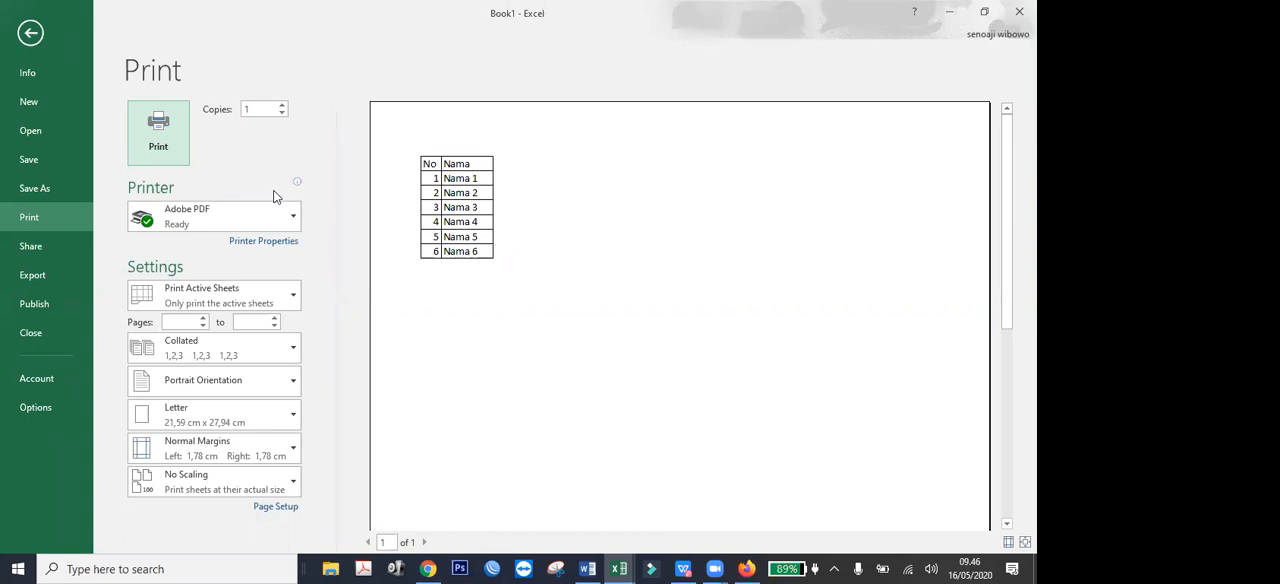
{"action": "left_click", "coordinate": [27, 34]}
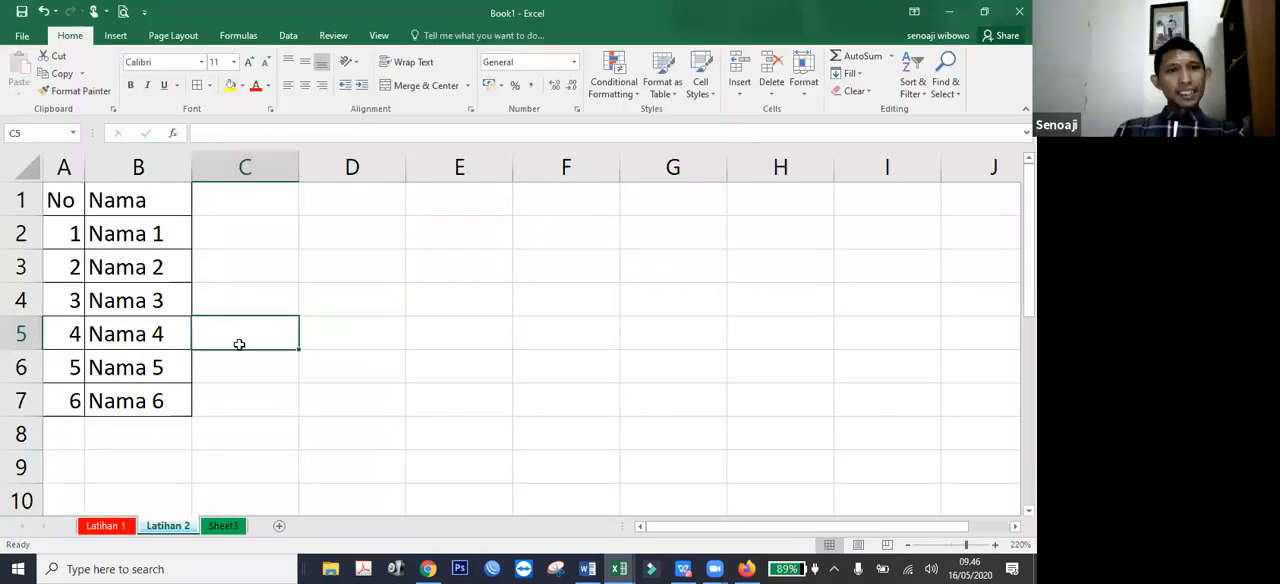
{"action": "key", "text": "Up"}
{"action": "key", "text": "Right"}
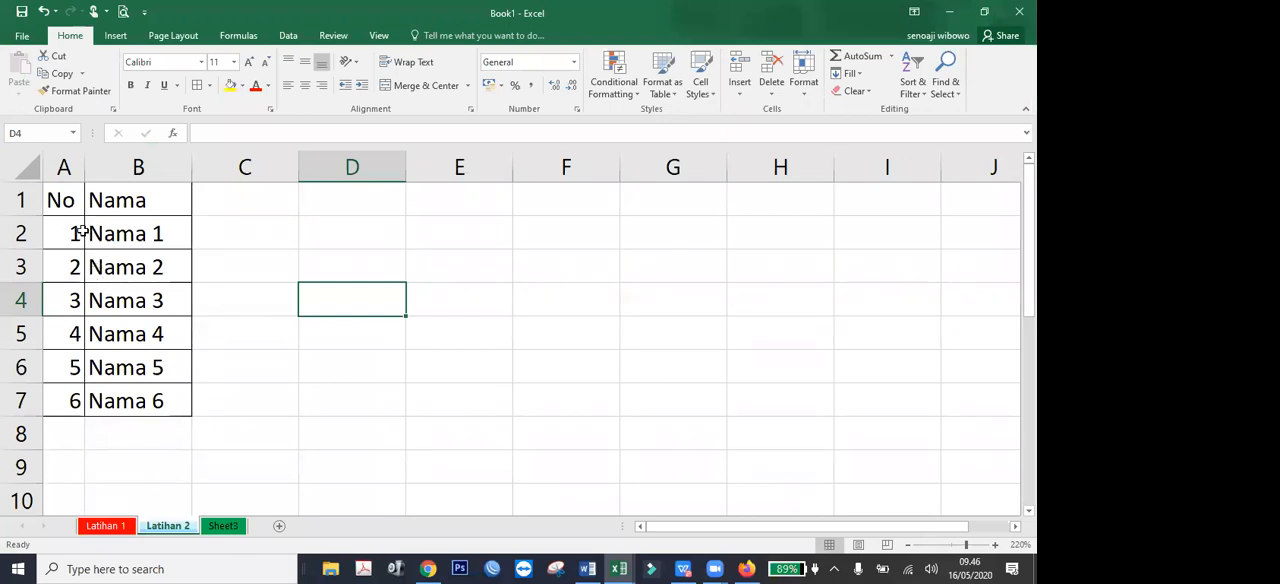
Insert a blank column between the No and Nama columns.
{"action": "left_click", "coordinate": [64, 167]}
{"action": "left_click", "coordinate": [131, 167]}
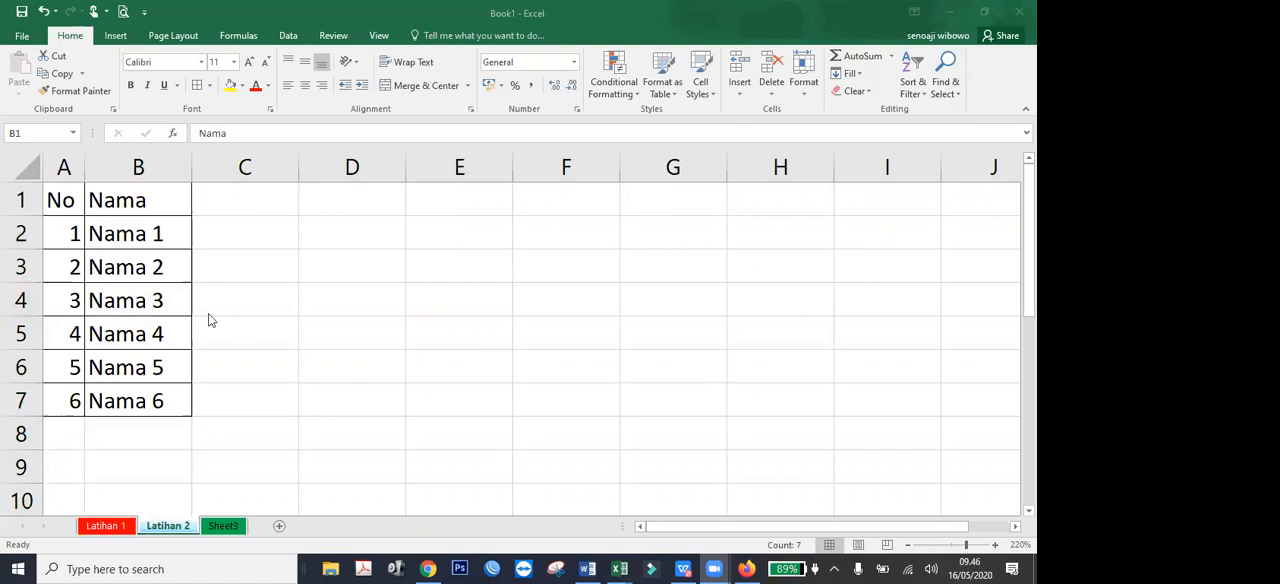
{"action": "left_click", "coordinate": [138, 167]}
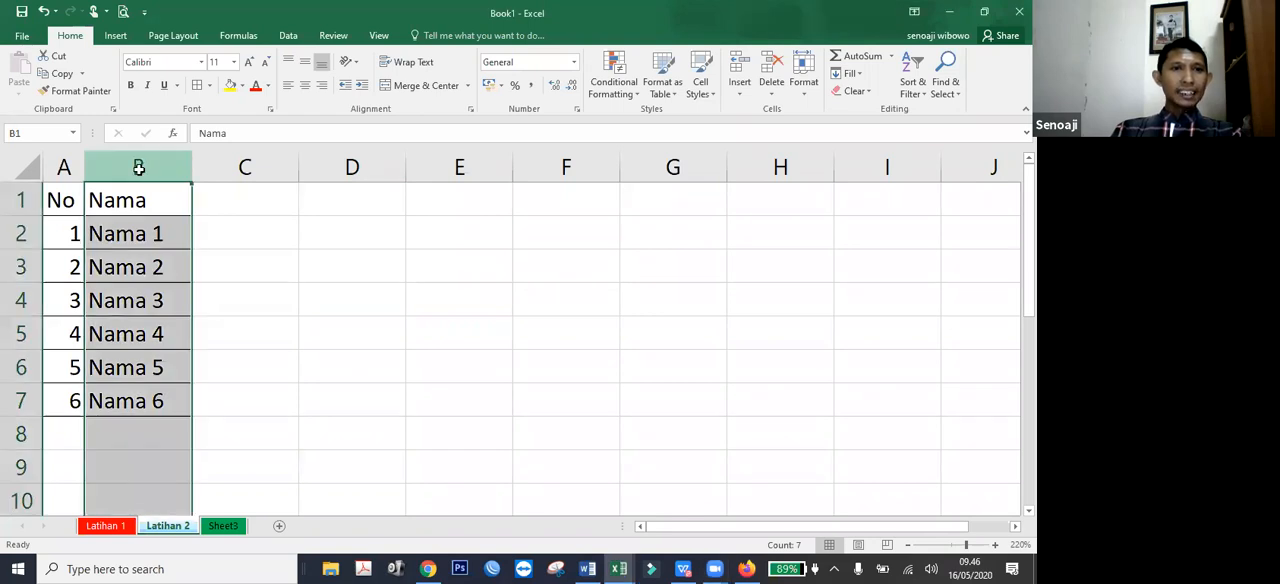
{"action": "right_click", "coordinate": [142, 175]}
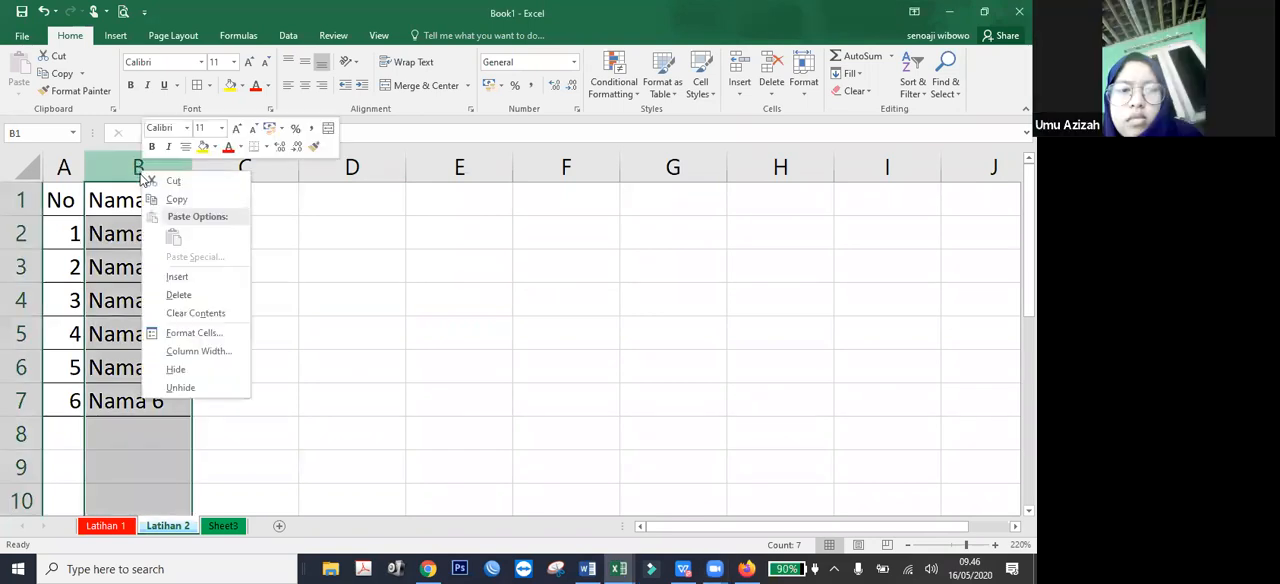
{"action": "left_click", "coordinate": [203, 280]}
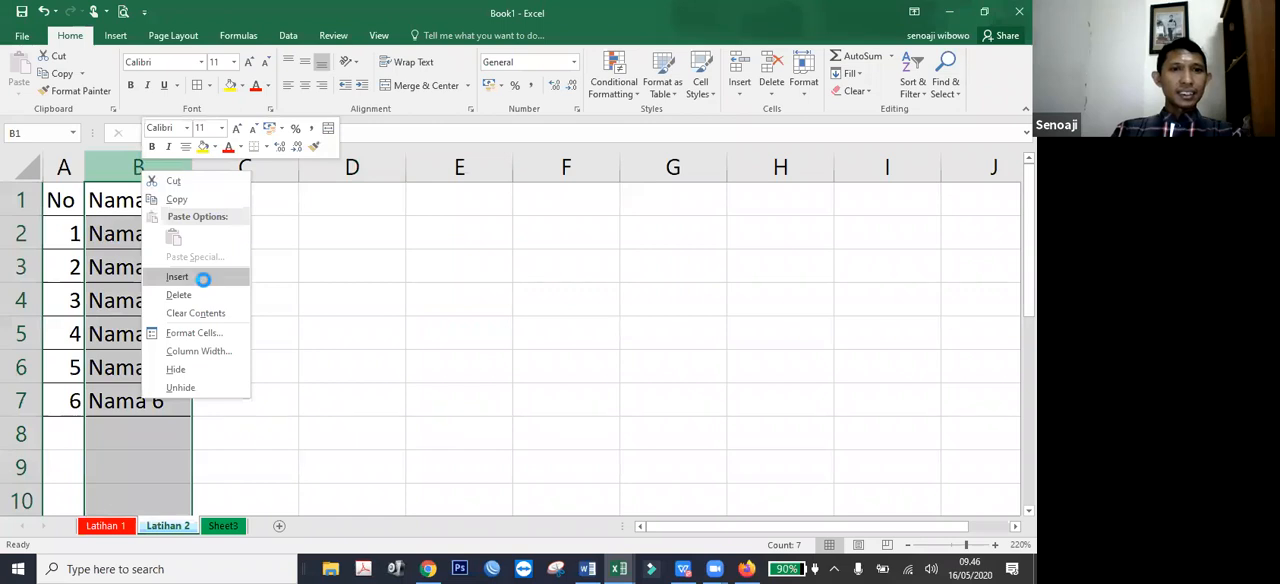
{"action": "left_click", "coordinate": [240, 346]}
{"action": "left_click", "coordinate": [105, 205]}
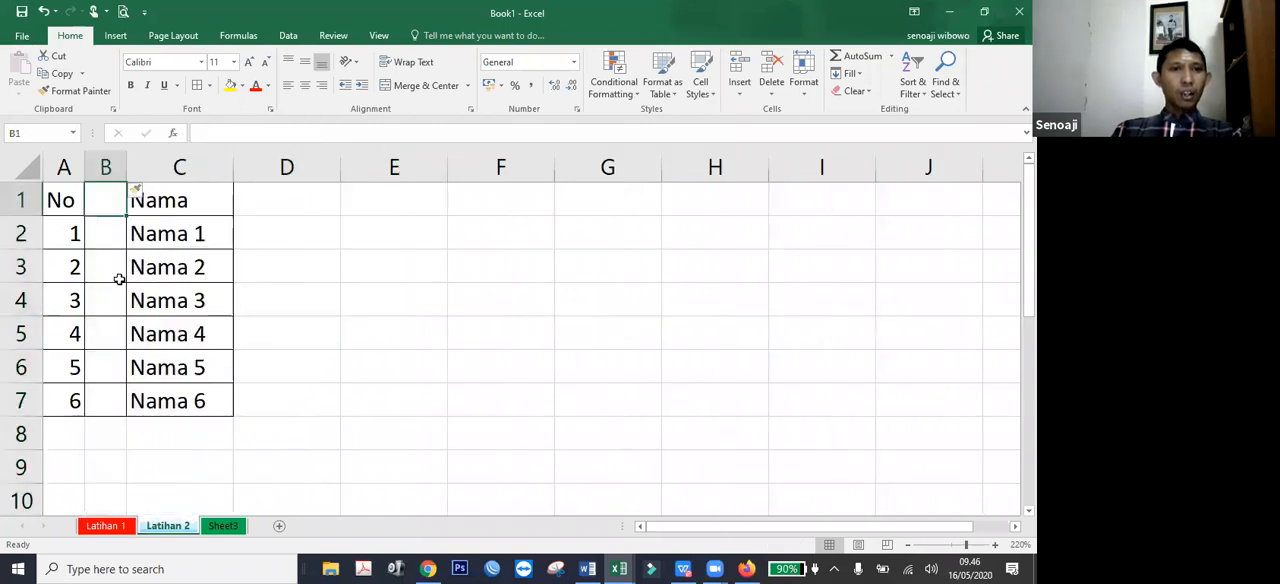
{"action": "left_click", "coordinate": [119, 279]}
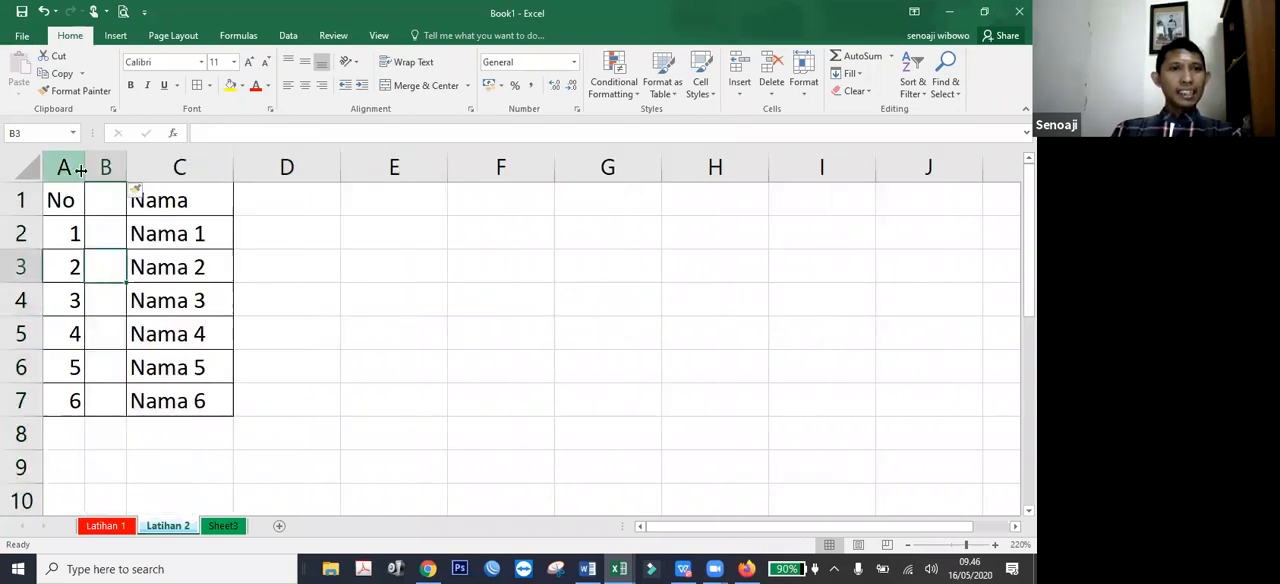
Select the entire columns A, B and C one at a time, ending with column C.
{"action": "left_click", "coordinate": [79, 168]}
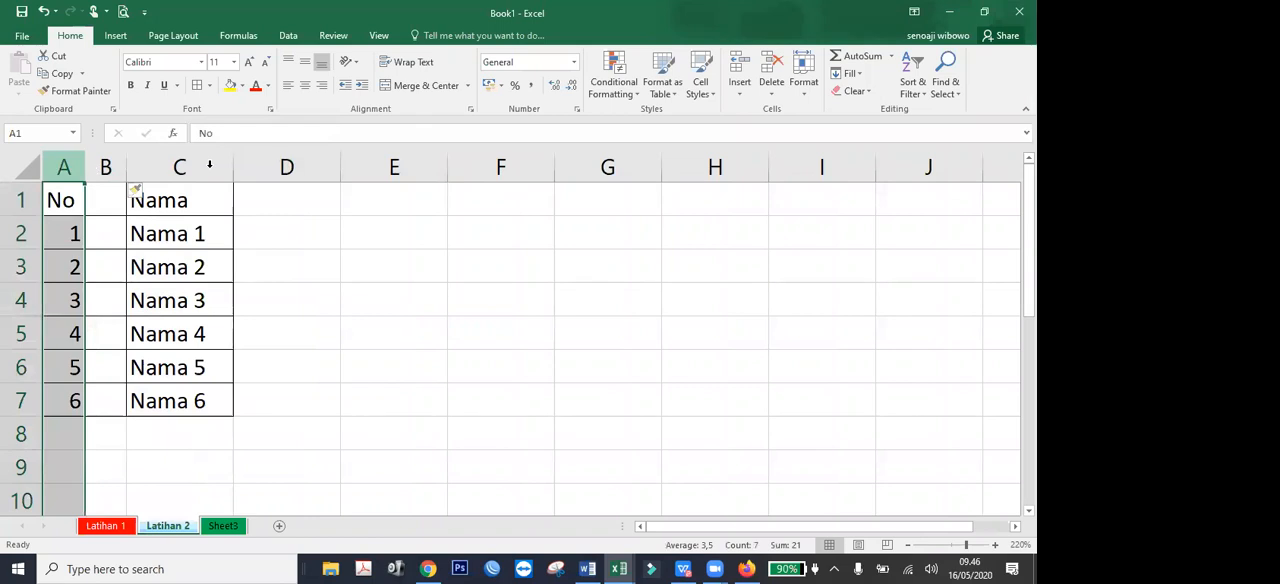
{"action": "left_click", "coordinate": [118, 172]}
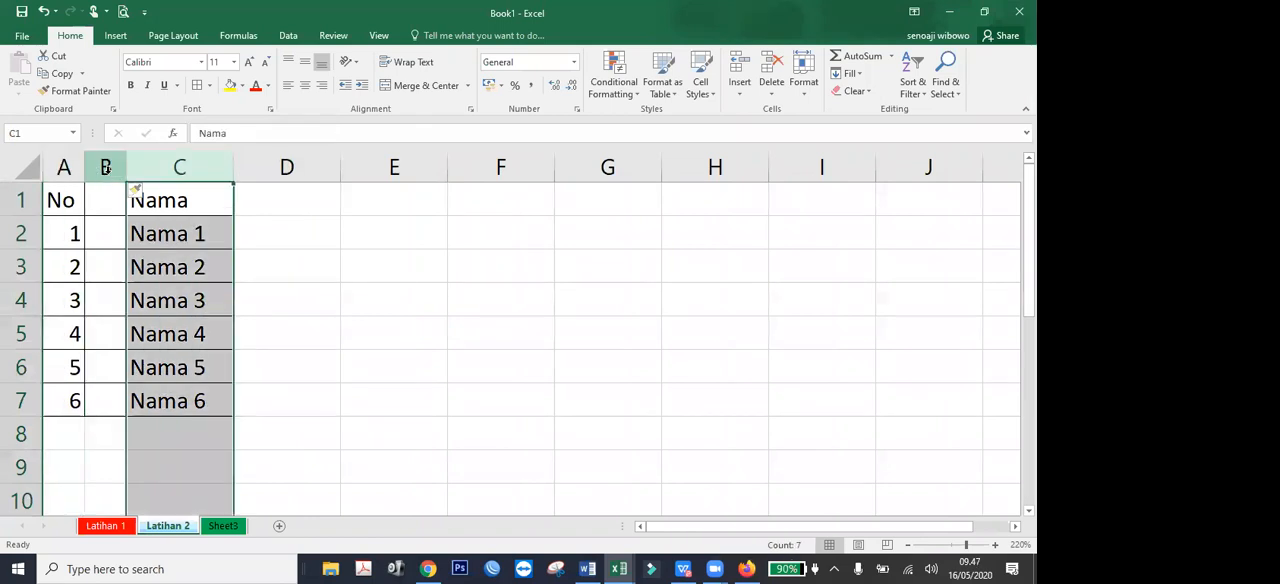
{"action": "left_click", "coordinate": [105, 170]}
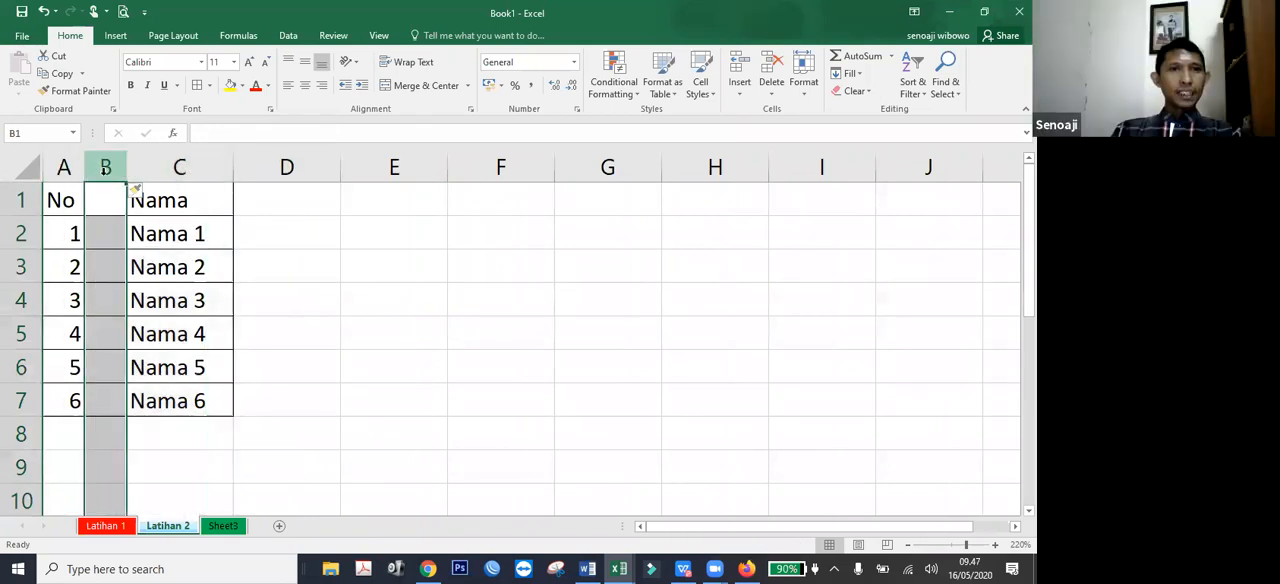
{"action": "left_click", "coordinate": [190, 170]}
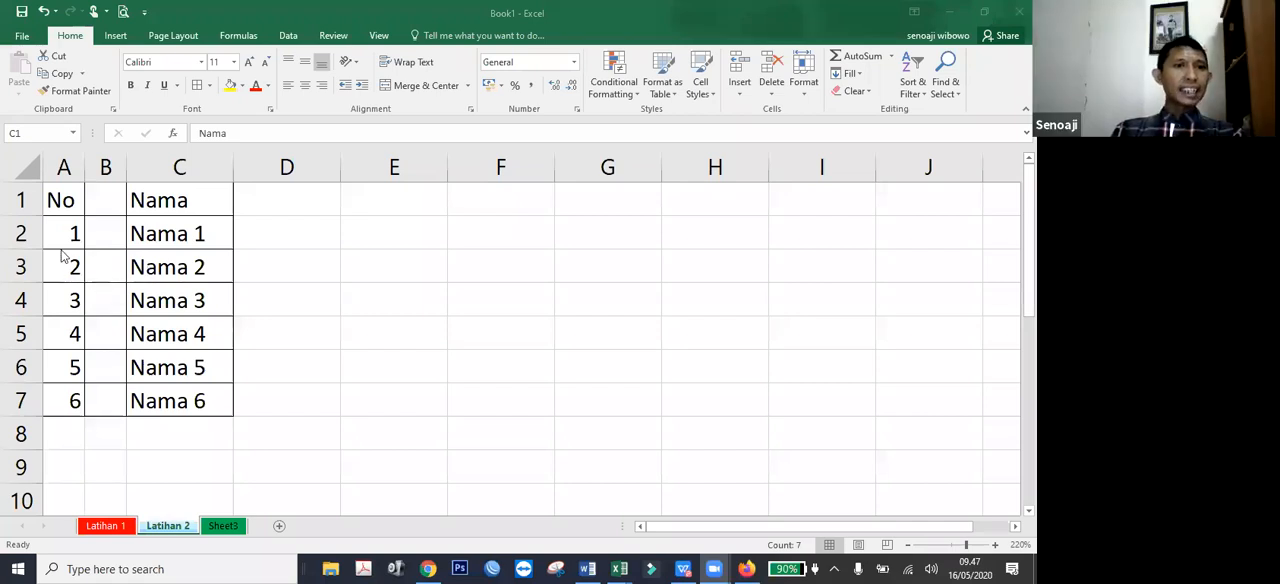
Insert a blank row above the Nama 2 row.
{"action": "left_click_drag", "start_coordinate": [21, 232], "coordinate": [20, 236]}
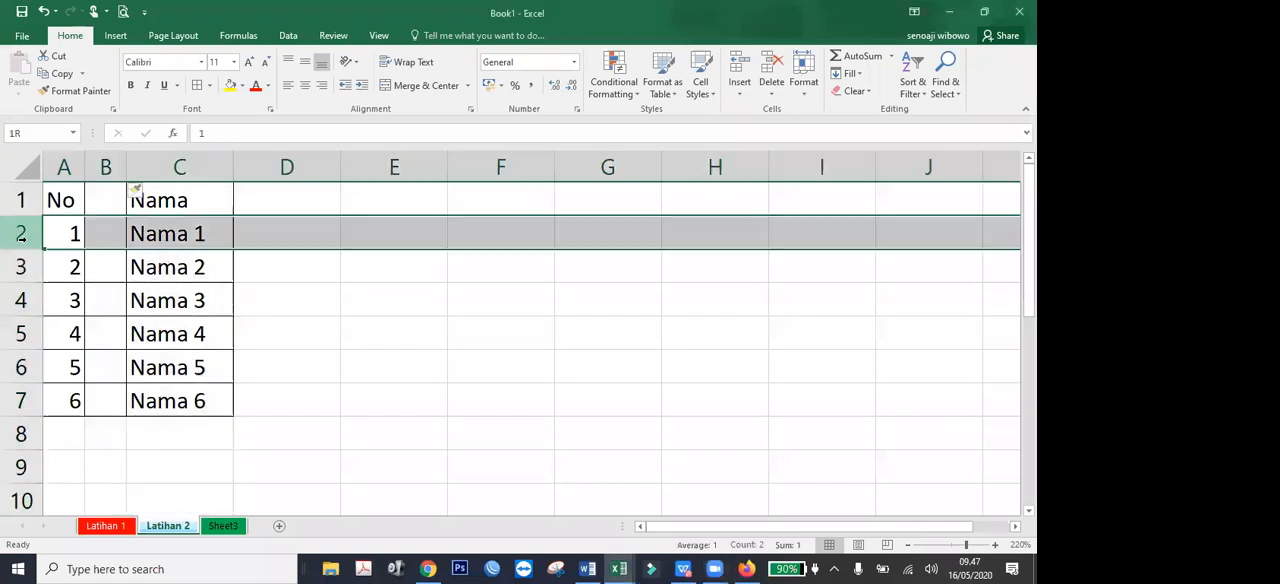
{"action": "left_click", "coordinate": [21, 265]}
{"action": "left_click", "coordinate": [405, 325]}
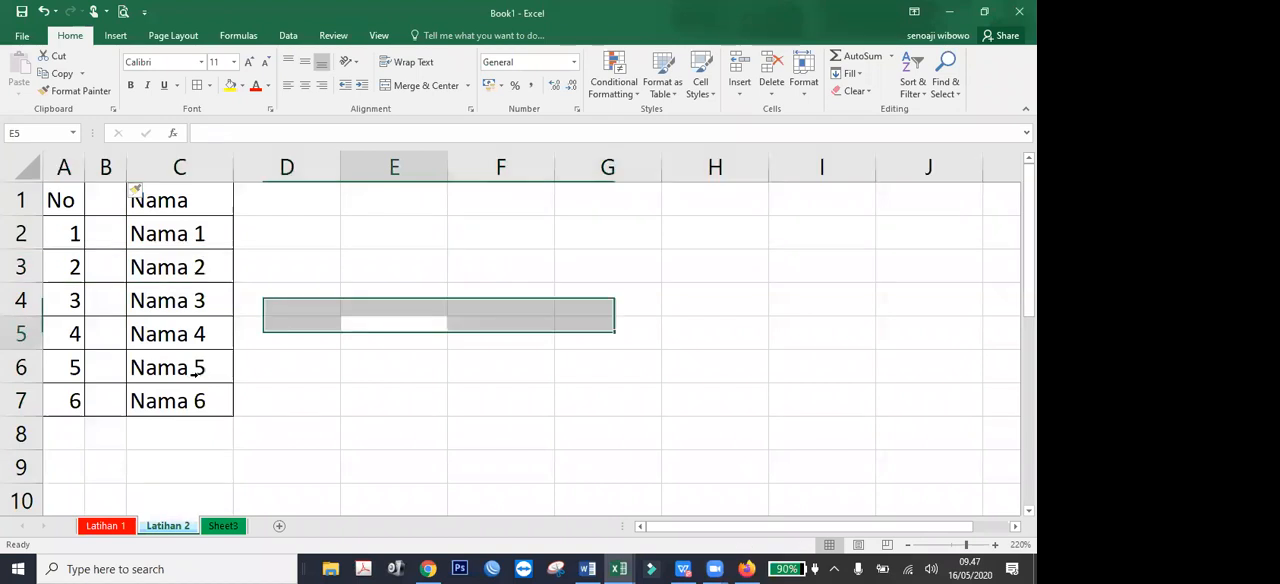
{"action": "right_click", "coordinate": [20, 266]}
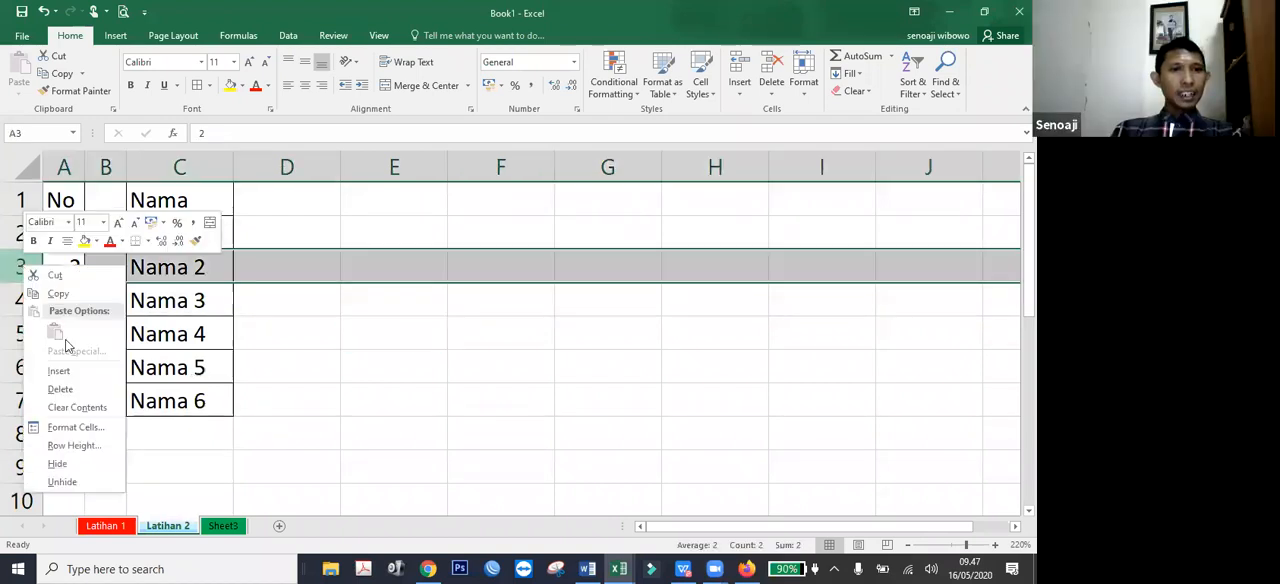
{"action": "left_click", "coordinate": [77, 370]}
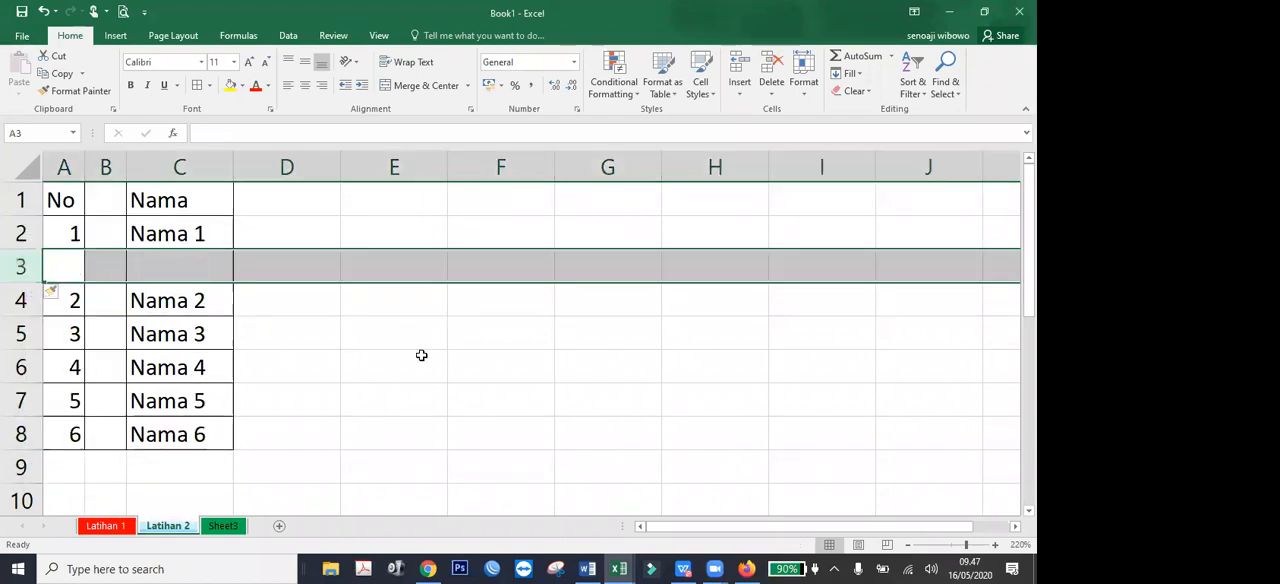
{"action": "left_click", "coordinate": [421, 360]}
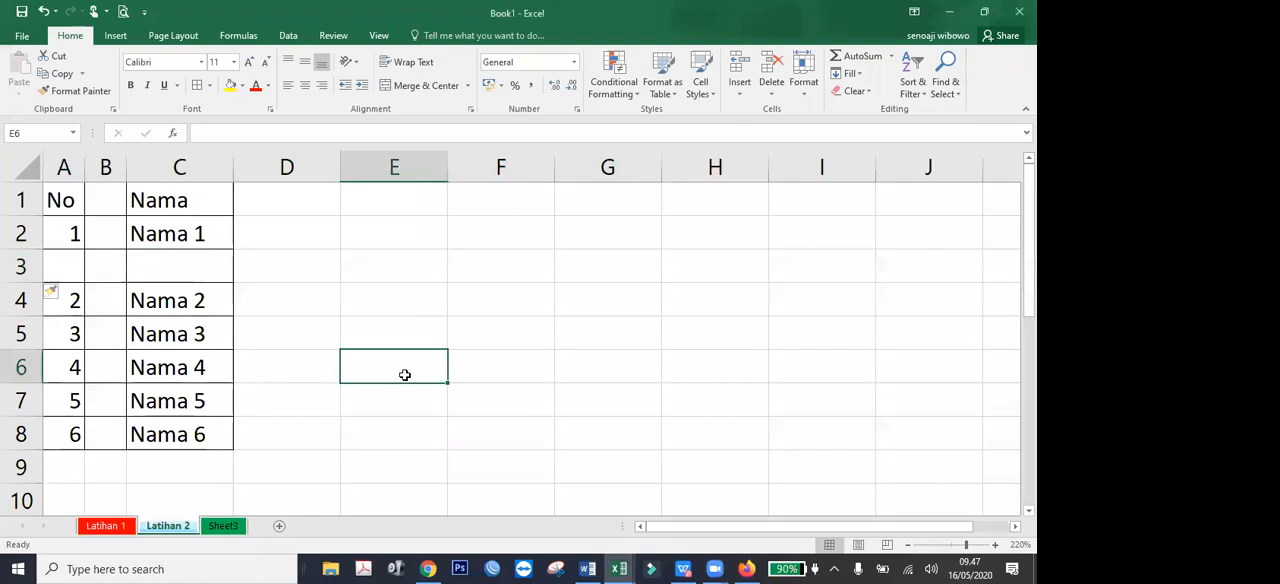
{"action": "left_click", "coordinate": [206, 274]}
{"action": "left_click", "coordinate": [71, 279]}
{"action": "left_click", "coordinate": [157, 271]}
{"action": "left_click", "coordinate": [180, 324]}
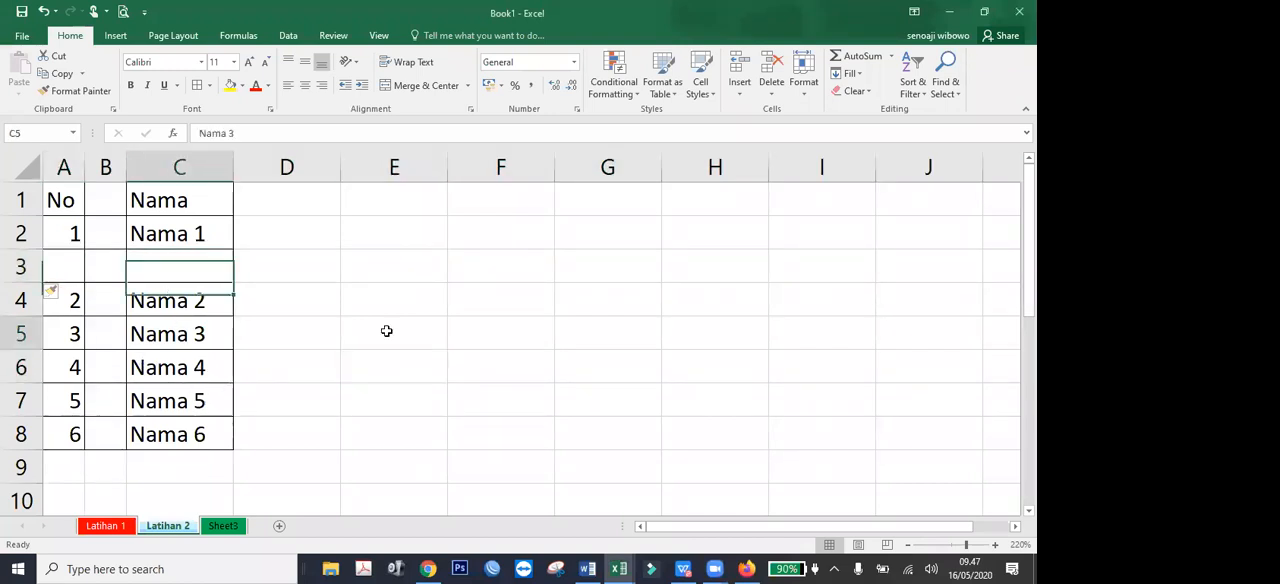
{"action": "key", "text": "Down"}
{"action": "key", "text": "Down"}
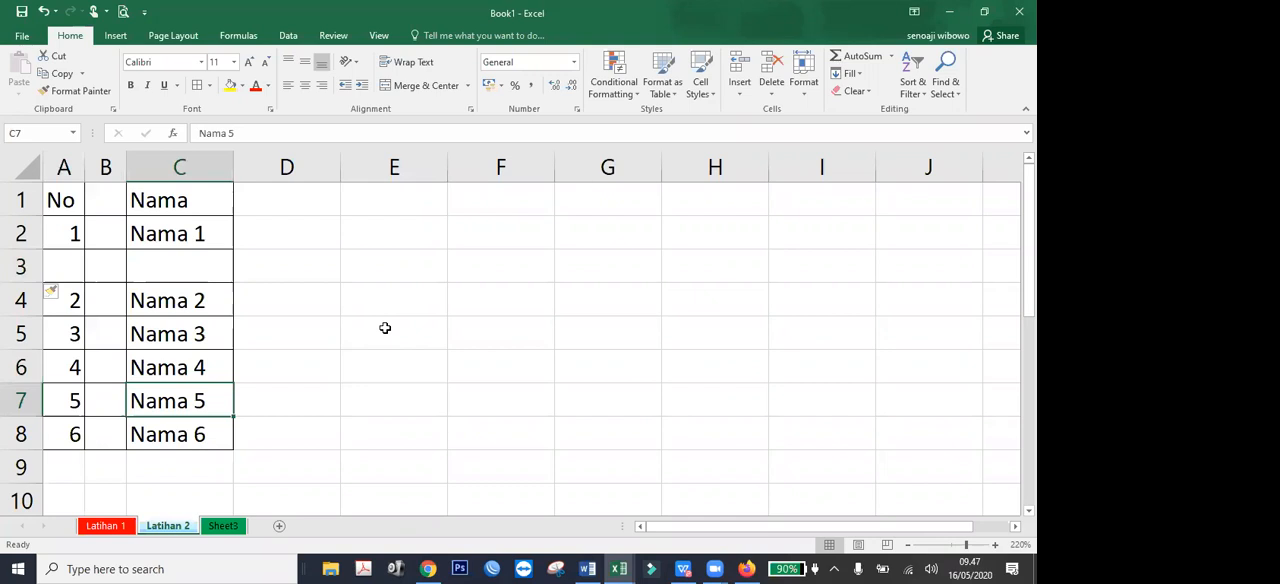
Enter 101 in B2, copy it down through B8 and widen column B to fit the numbers.
{"action": "left_click", "coordinate": [106, 238]}
{"action": "double_click", "coordinate": [108, 238]}
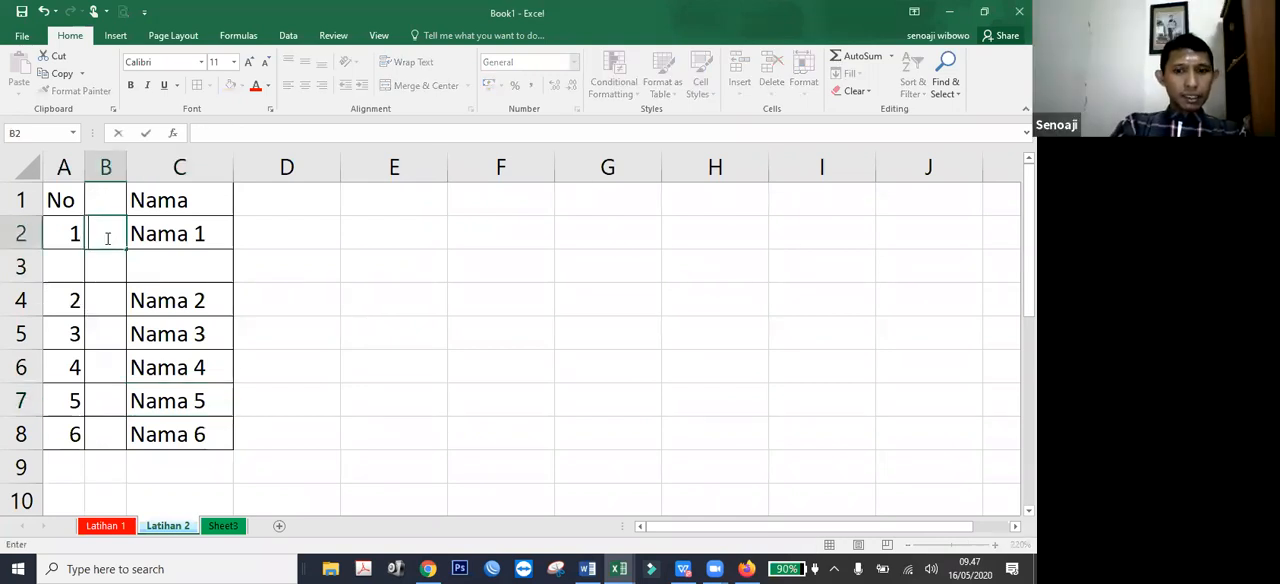
{"action": "type", "text": "101"}
{"action": "key", "text": "Return"}
{"action": "left_click", "coordinate": [106, 238]}
{"action": "left_click_drag", "start_coordinate": [127, 430], "coordinate": [127, 445]}
{"action": "left_click_drag", "start_coordinate": [127, 169], "coordinate": [148, 181]}
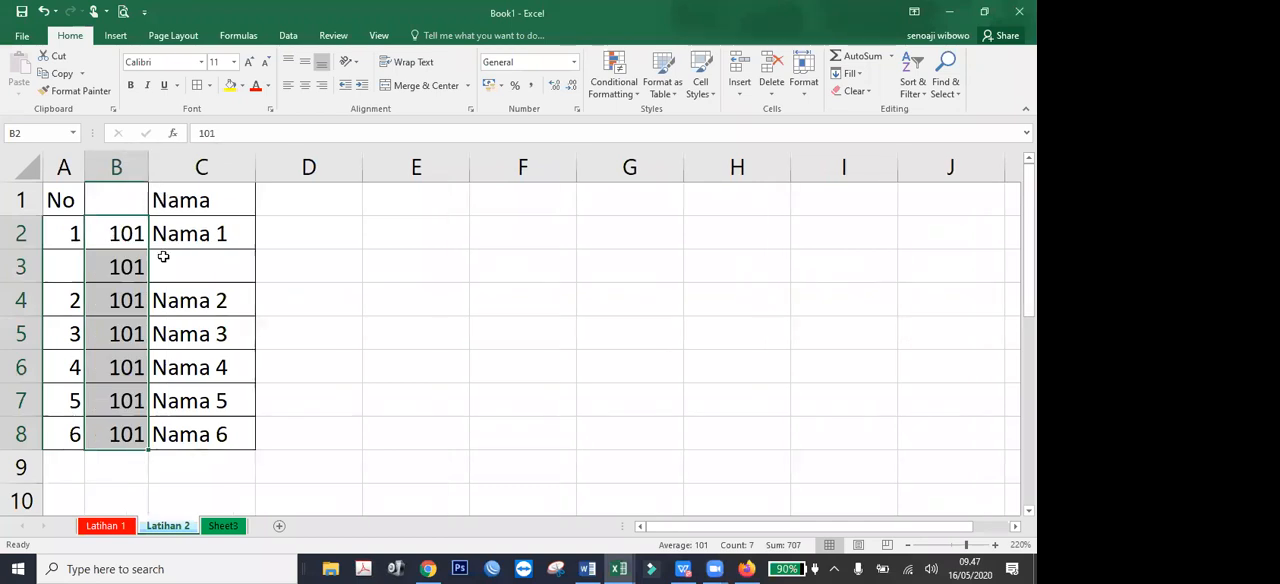
Convert the filled range B2:B8 into a consecutive series from 101 to 107.
{"action": "left_click_drag", "start_coordinate": [149, 449], "coordinate": [153, 449]}
{"action": "left_click", "coordinate": [159, 459]}
{"action": "left_click", "coordinate": [152, 391]}
{"action": "left_click", "coordinate": [264, 378]}
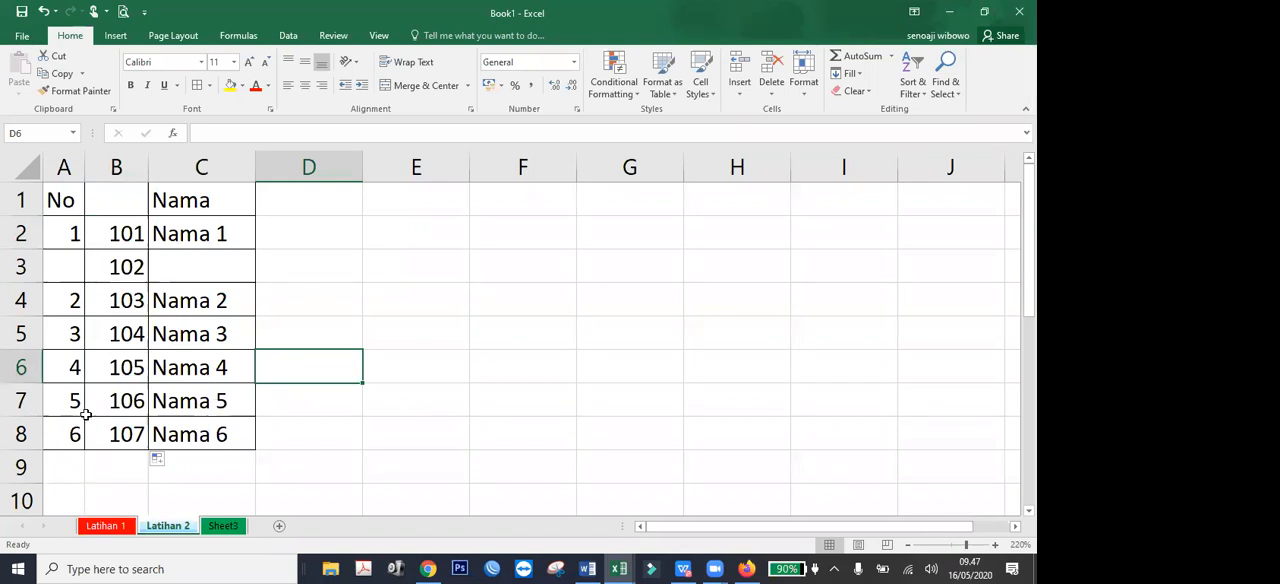
Insert a single blank cell at C3 with the Shift cells down option.
{"action": "left_click", "coordinate": [218, 428]}
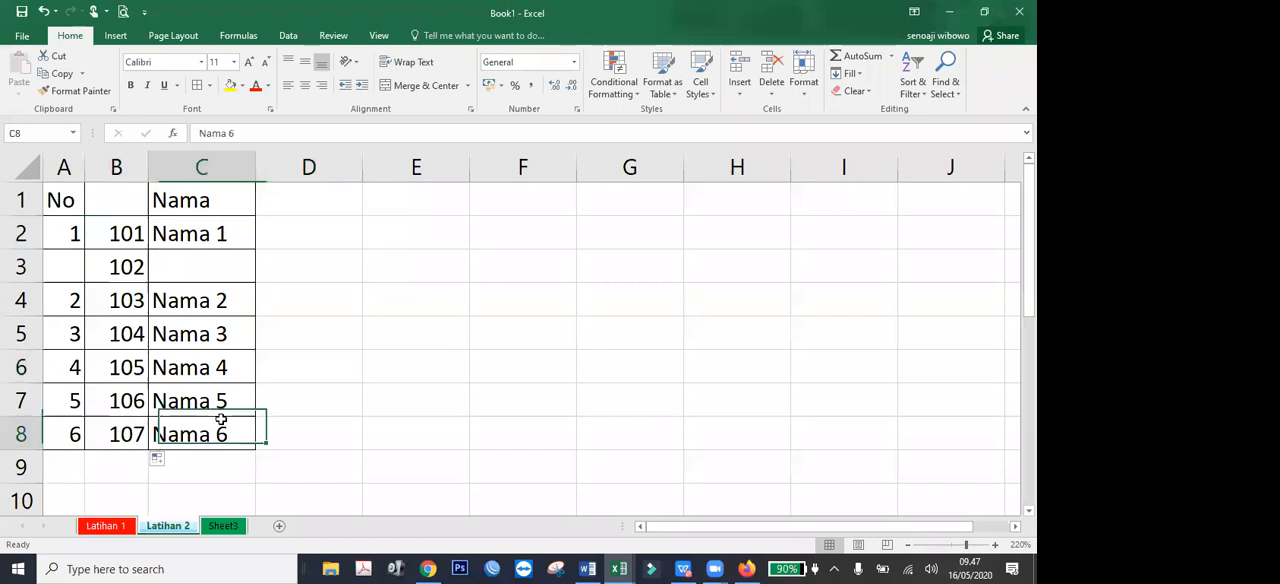
{"action": "left_click", "coordinate": [224, 344]}
{"action": "left_click", "coordinate": [230, 270]}
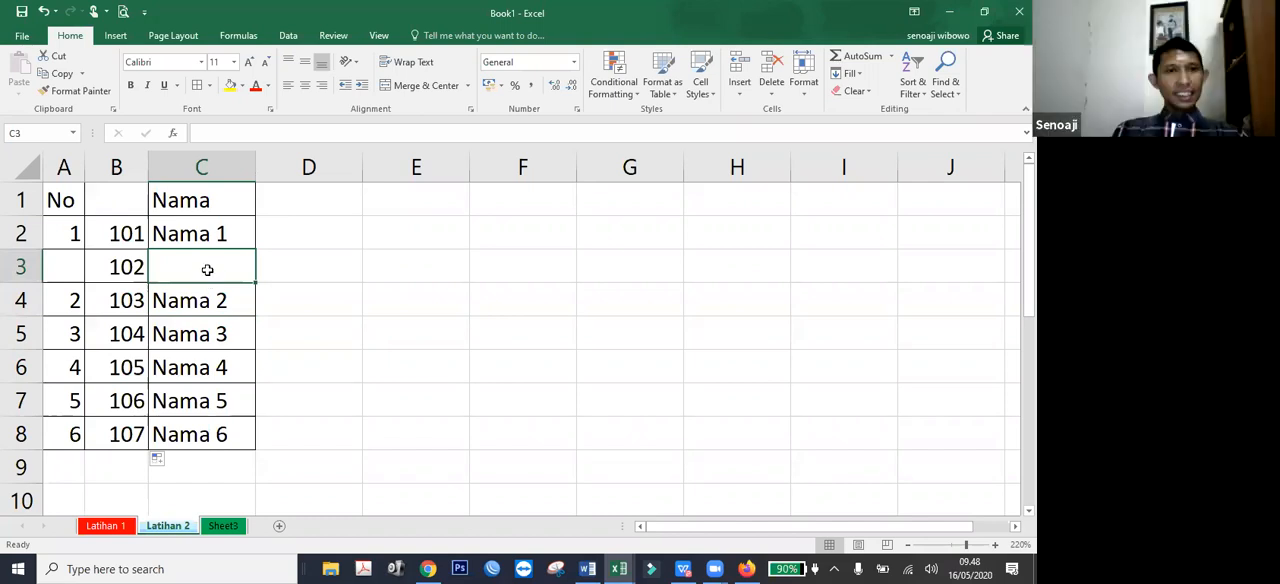
{"action": "right_click", "coordinate": [209, 272]}
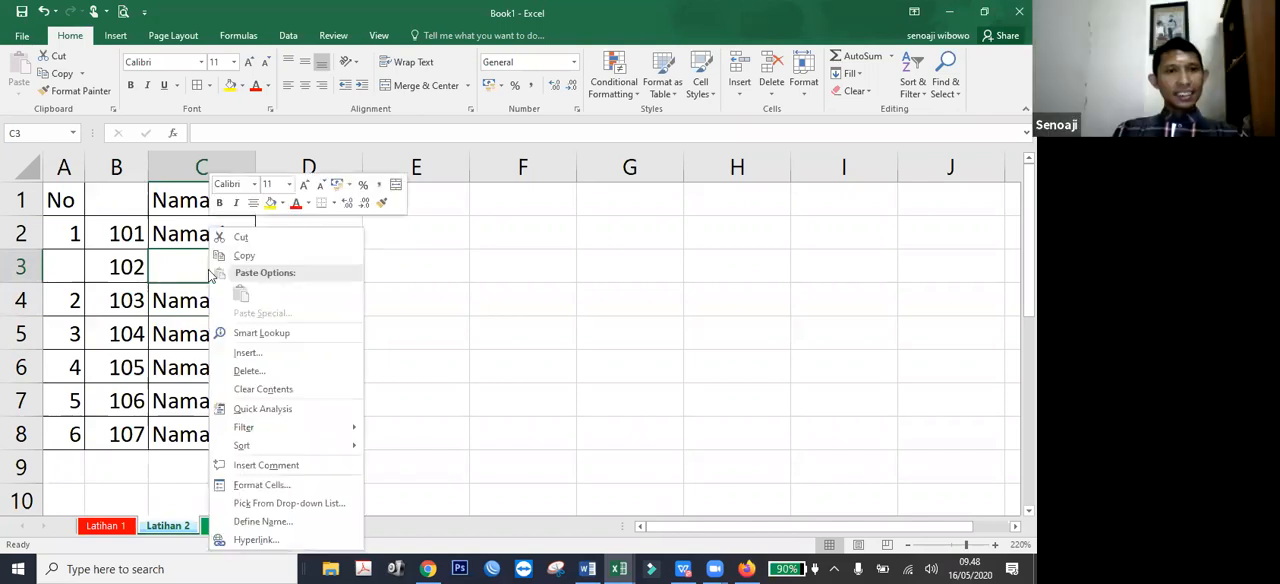
{"action": "left_click", "coordinate": [264, 356]}
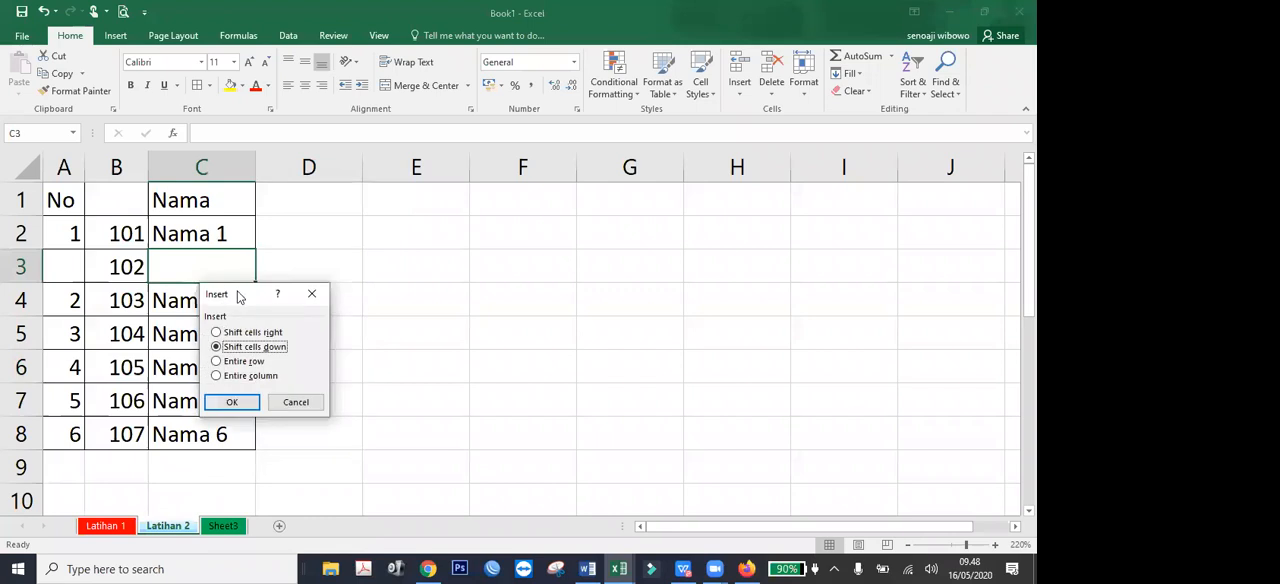
{"action": "left_click_drag", "start_coordinate": [239, 297], "coordinate": [293, 205]}
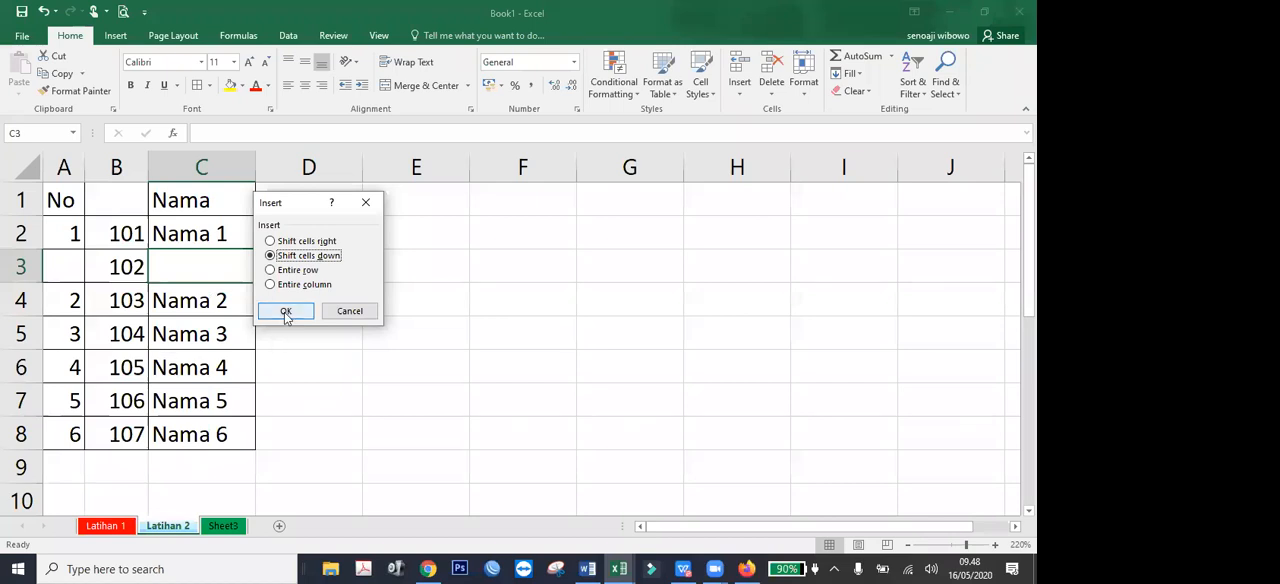
{"action": "key", "text": "Return"}
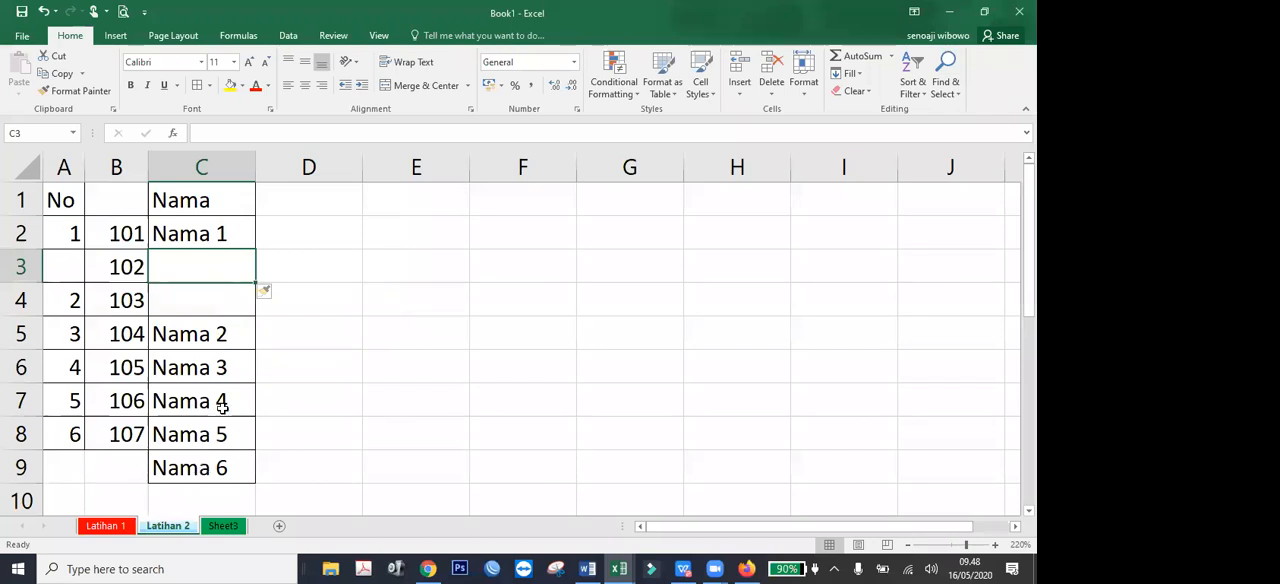
Enter the text hapus in the empty cell C4 of the Nama column.
{"action": "left_click", "coordinate": [214, 458]}
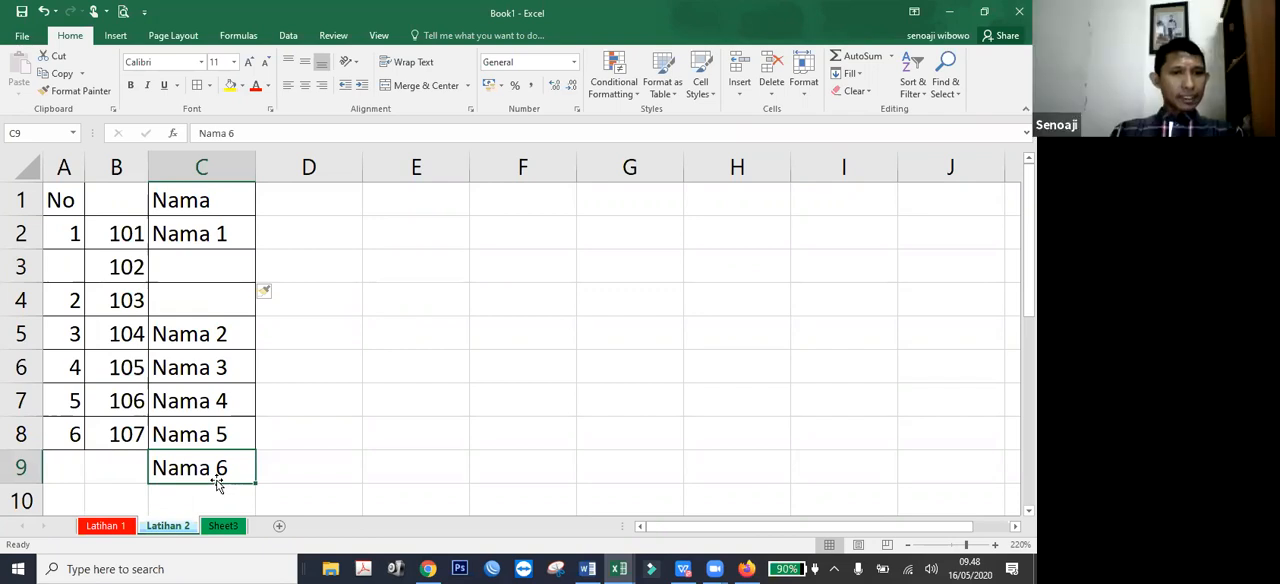
{"action": "left_click", "coordinate": [190, 292]}
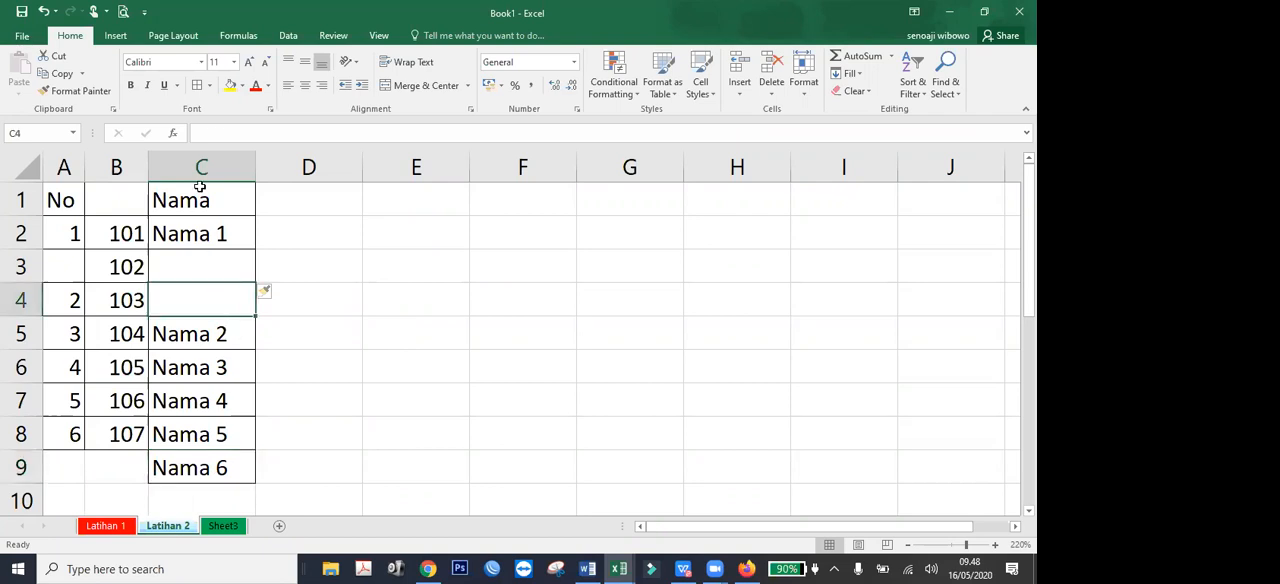
{"action": "type", "text": "hapus"}
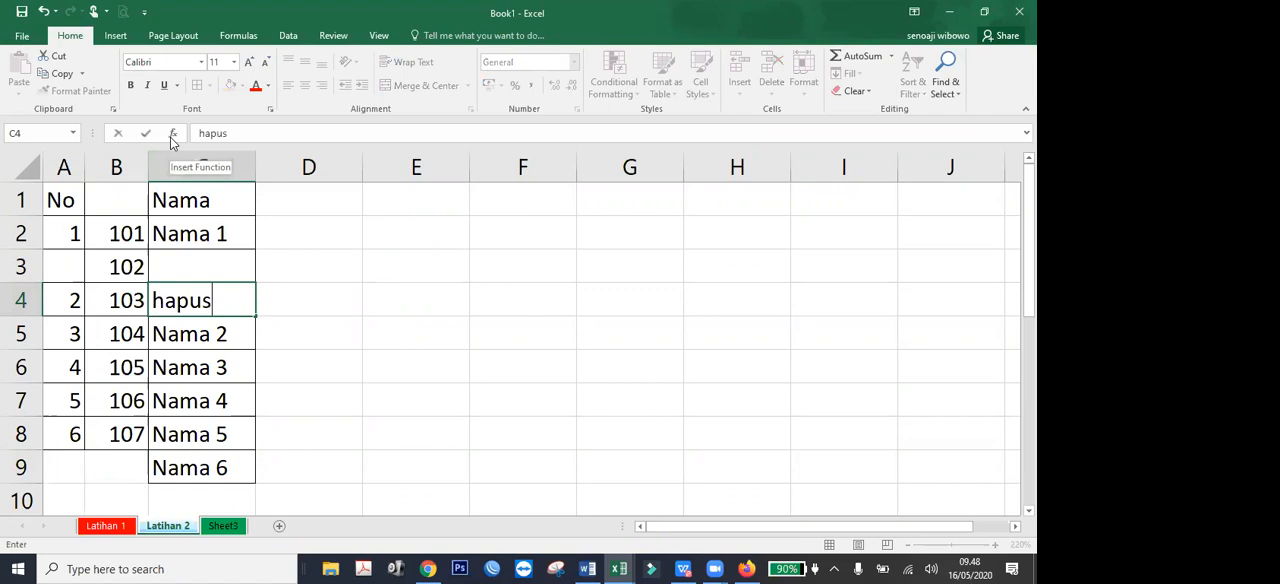
{"action": "key", "text": "Return"}
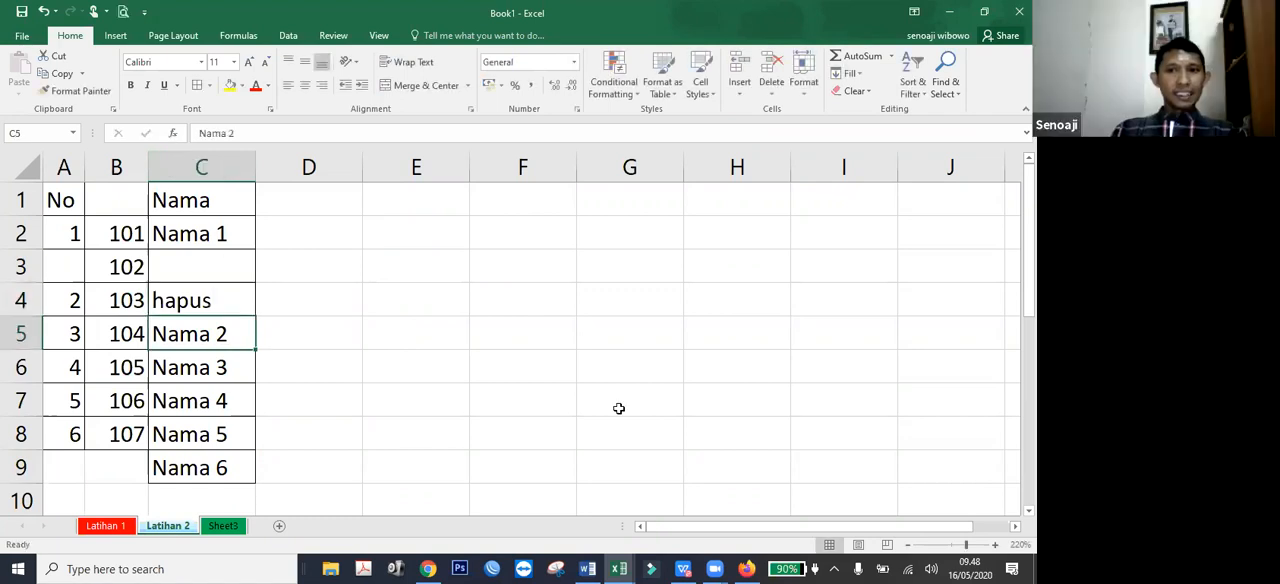
Delete the cell containing hapus with the Shift cells up option.
{"action": "left_click", "coordinate": [209, 310]}
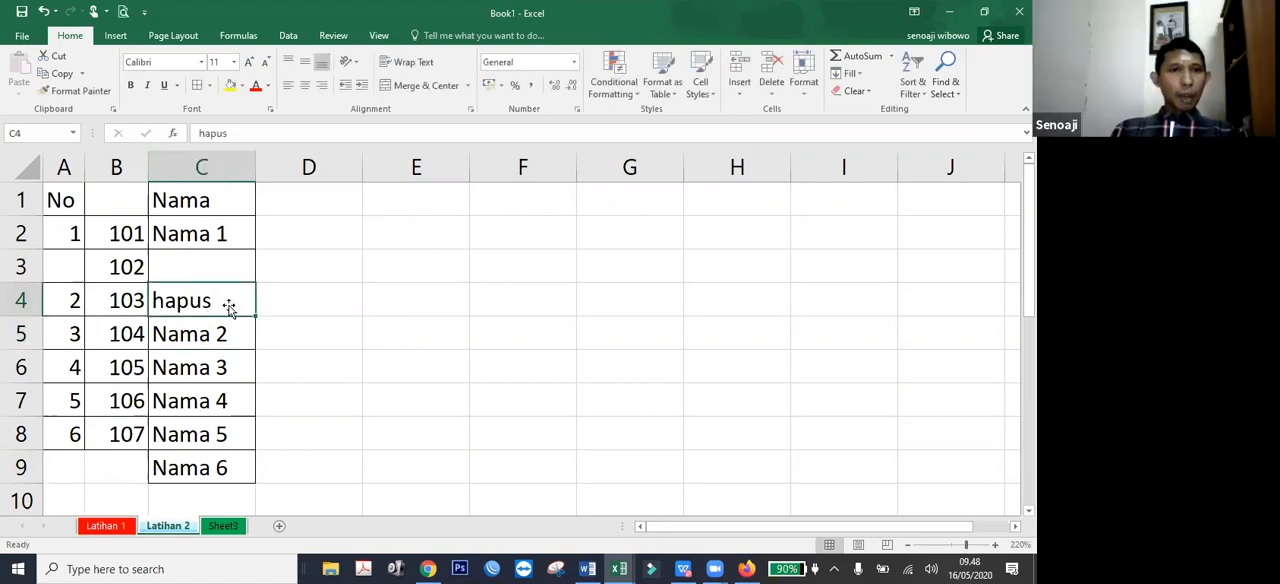
{"action": "right_click", "coordinate": [224, 317]}
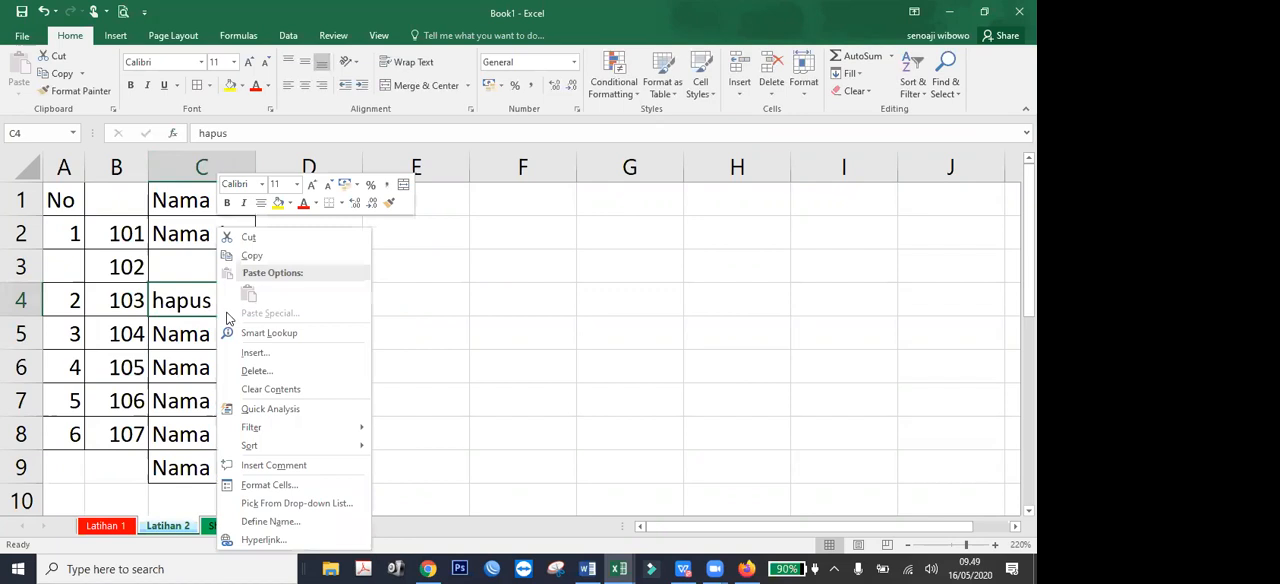
{"action": "left_click", "coordinate": [268, 371]}
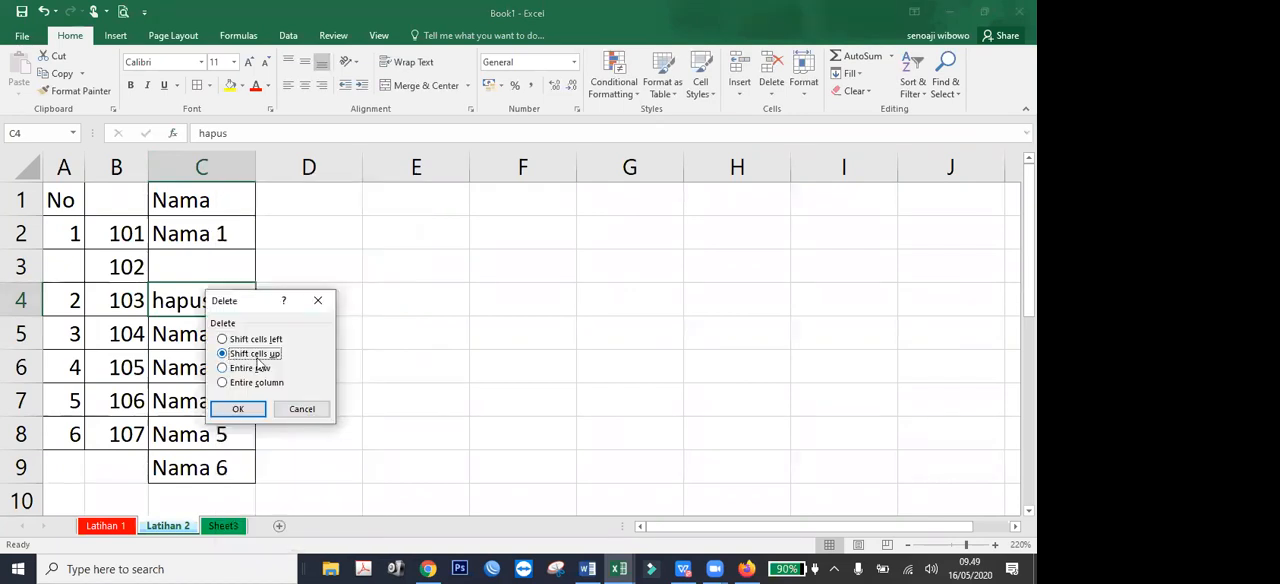
{"action": "left_click_drag", "start_coordinate": [249, 306], "coordinate": [397, 254]}
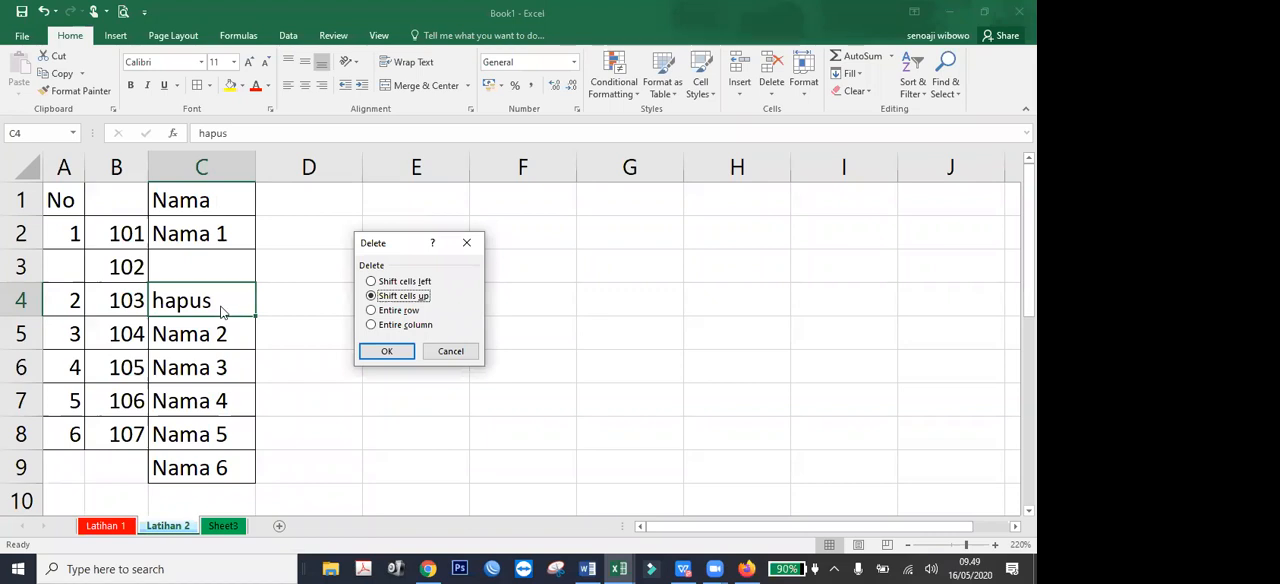
{"action": "left_click", "coordinate": [386, 352]}
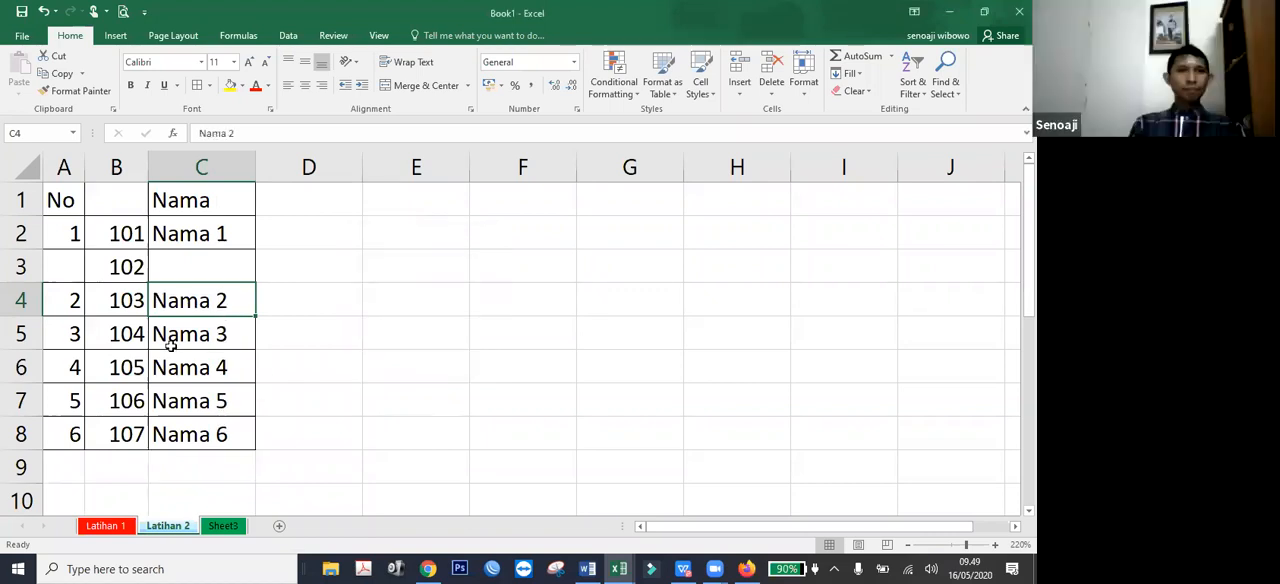
Insert blank cells at A5:B5 with the Shift cells down option and undo the insertion.
{"action": "left_click_drag", "start_coordinate": [114, 237], "coordinate": [73, 430]}
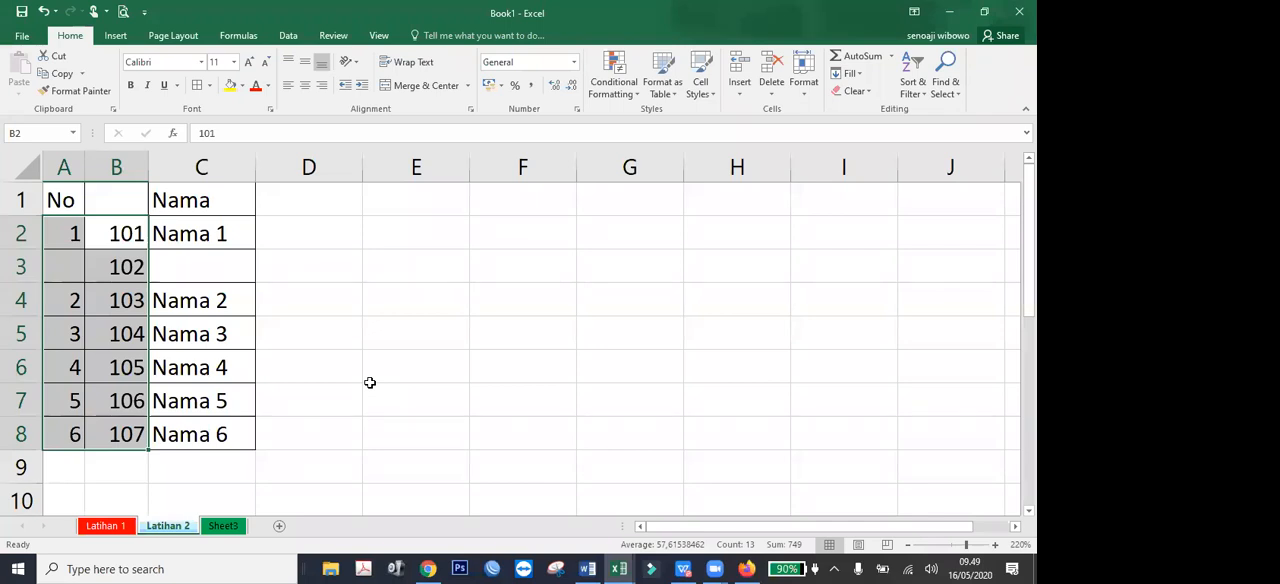
{"action": "left_click", "coordinate": [375, 385]}
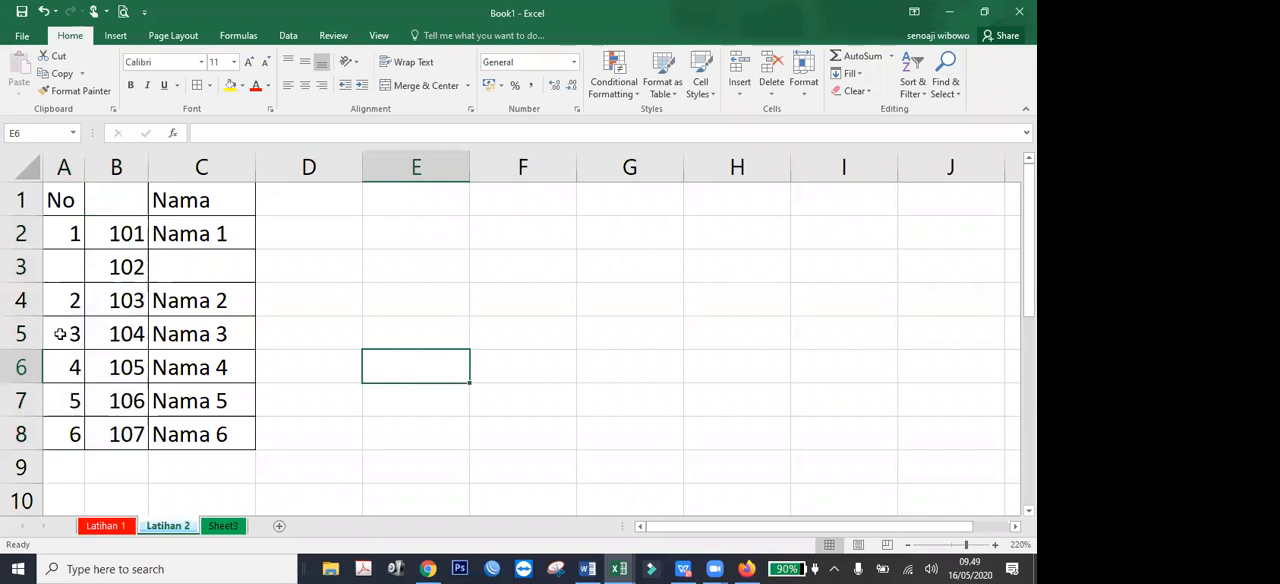
{"action": "left_click_drag", "start_coordinate": [61, 334], "coordinate": [108, 342]}
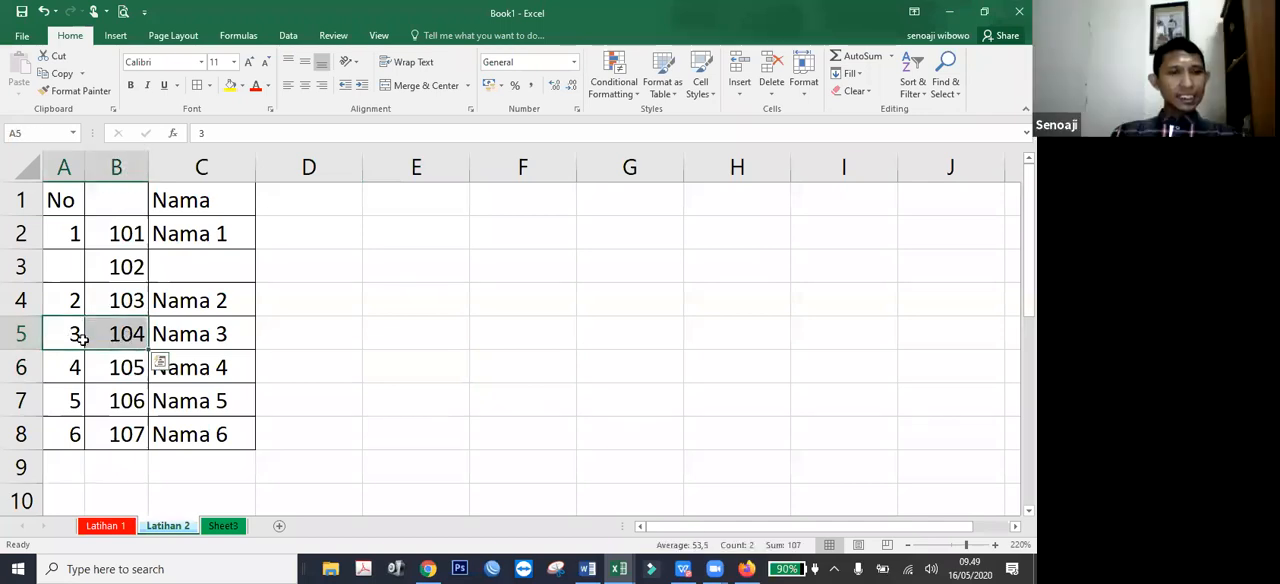
{"action": "right_click", "coordinate": [78, 335]}
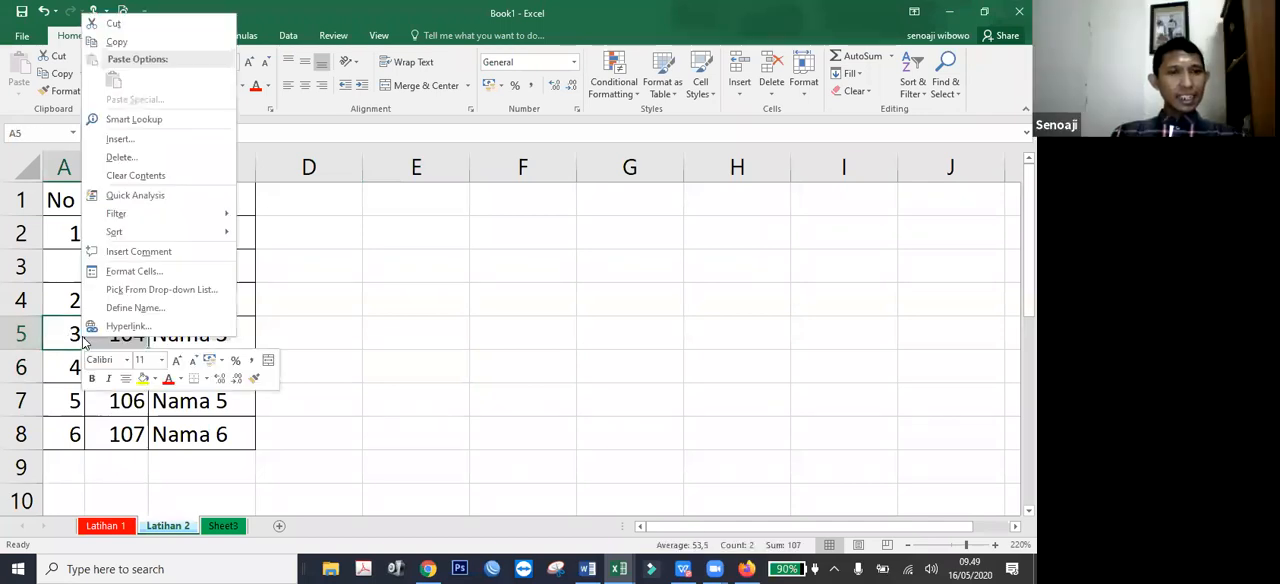
{"action": "left_click", "coordinate": [120, 139]}
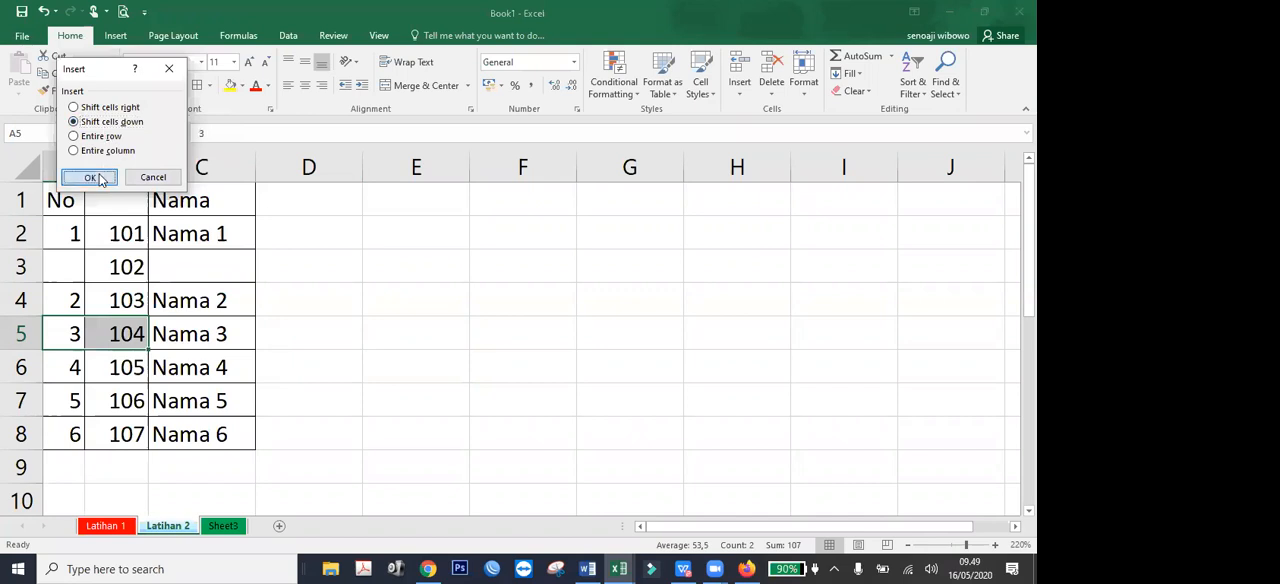
{"action": "left_click", "coordinate": [94, 177]}
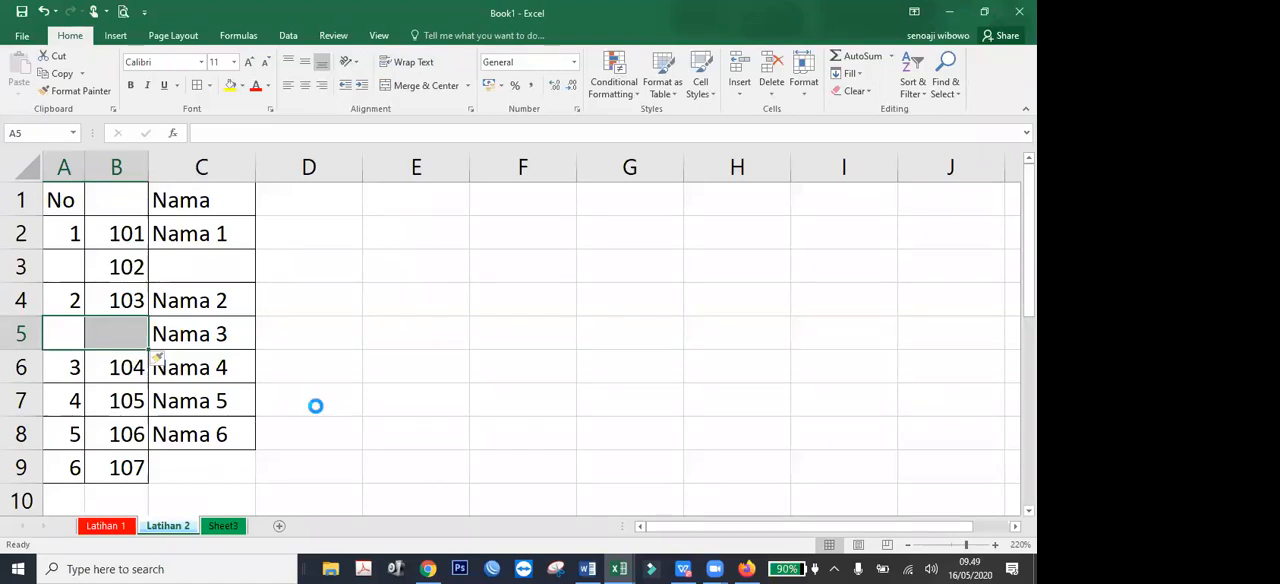
{"action": "key", "text": "ctrl+z"}
{"action": "left_click", "coordinate": [294, 360]}
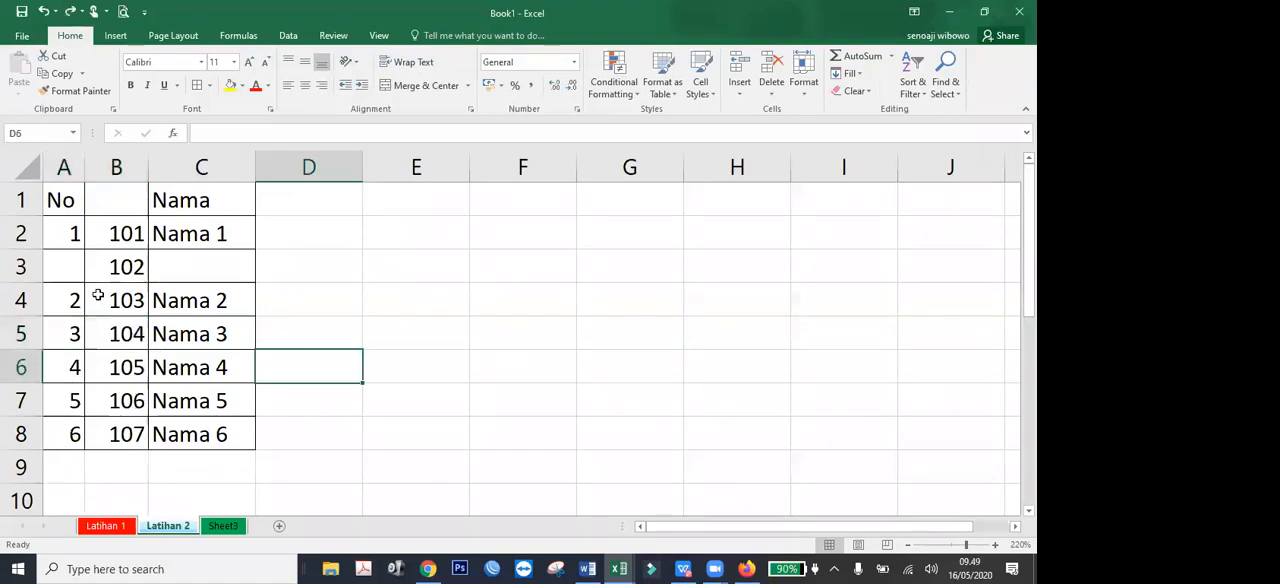
Switch to the open BUKU KOMPUTER DASAR.xlsx workbook.
{"action": "left_click", "coordinate": [153, 319]}
{"action": "key", "text": "Up"}
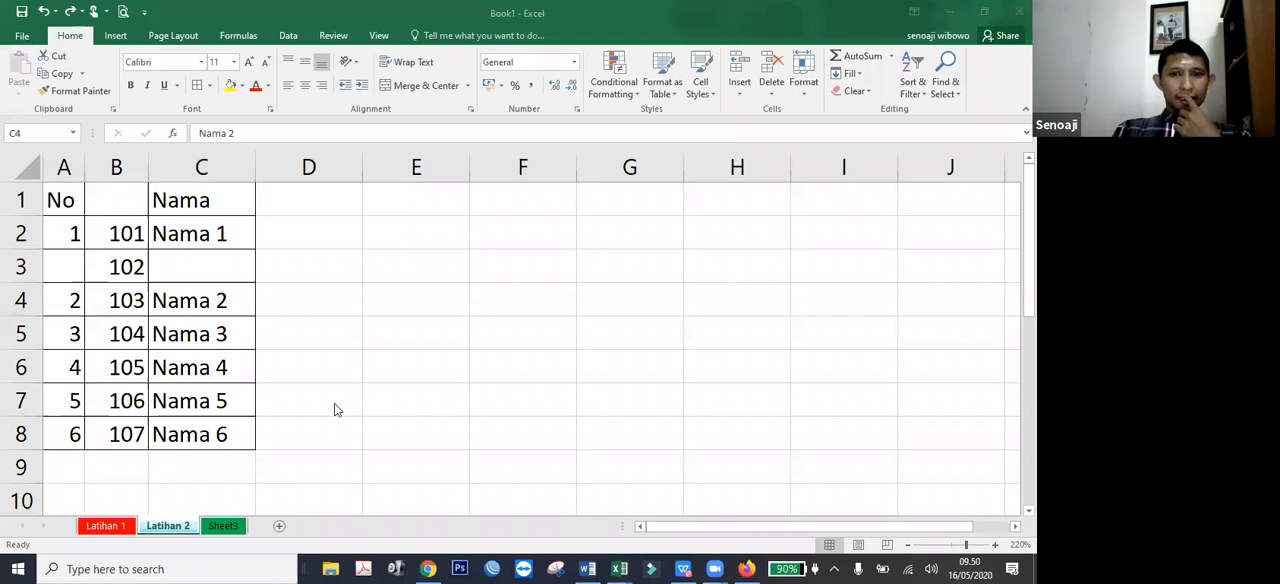
{"action": "mouse_move", "coordinate": [619, 569]}
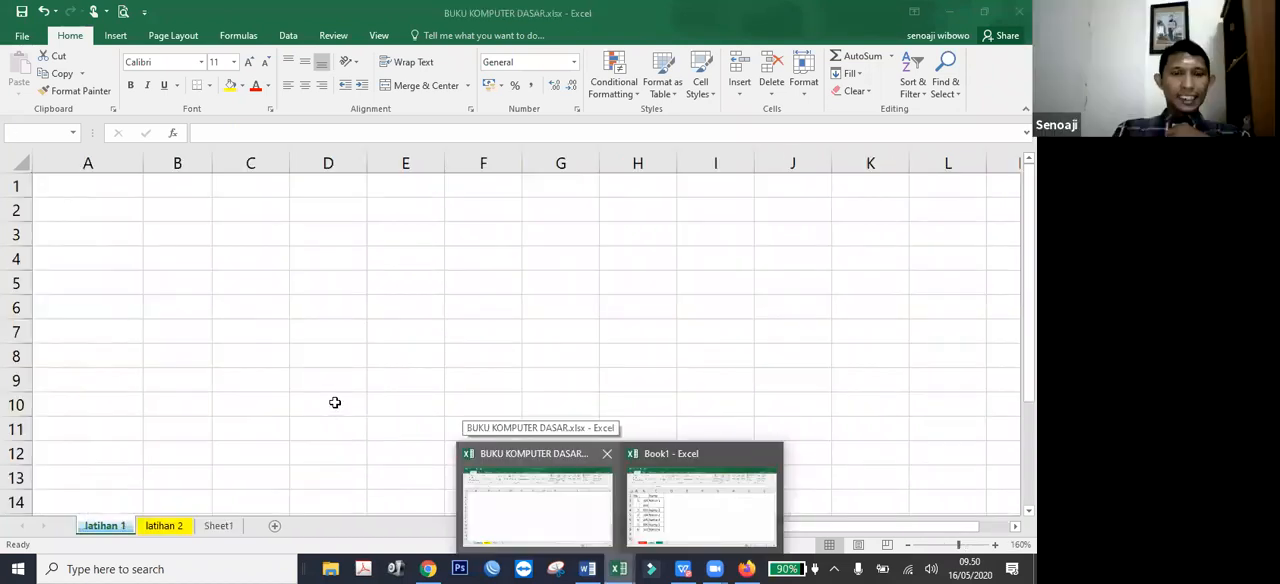
{"action": "left_click", "coordinate": [538, 507]}
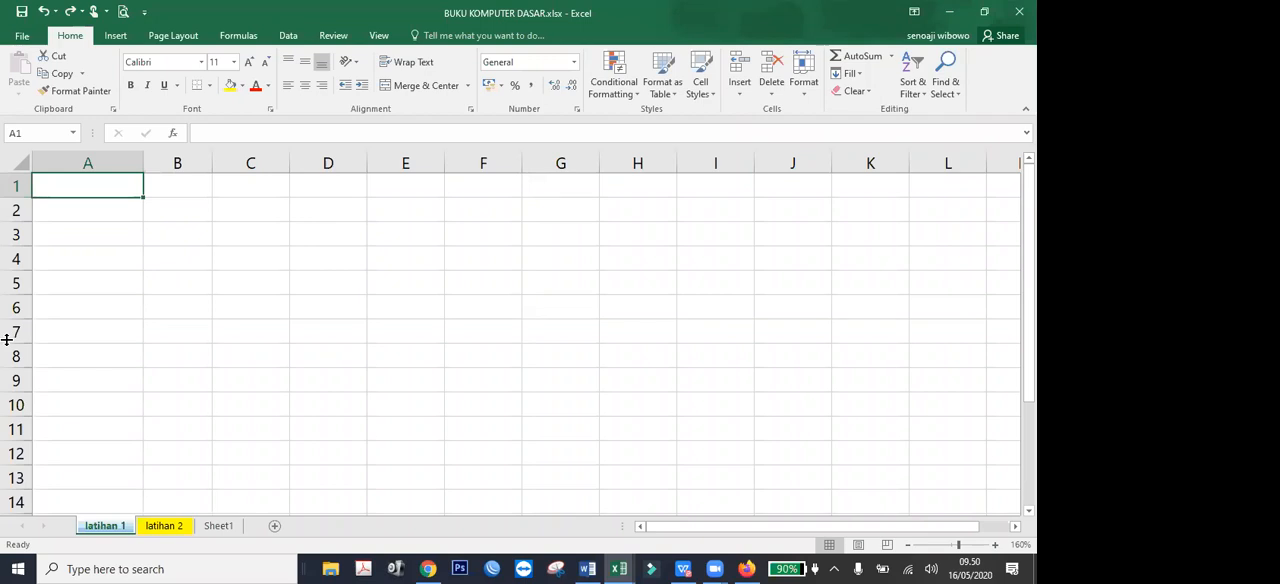
Open Sheet1 and narrow column A to fit its rupiah amounts.
{"action": "left_click", "coordinate": [212, 527]}
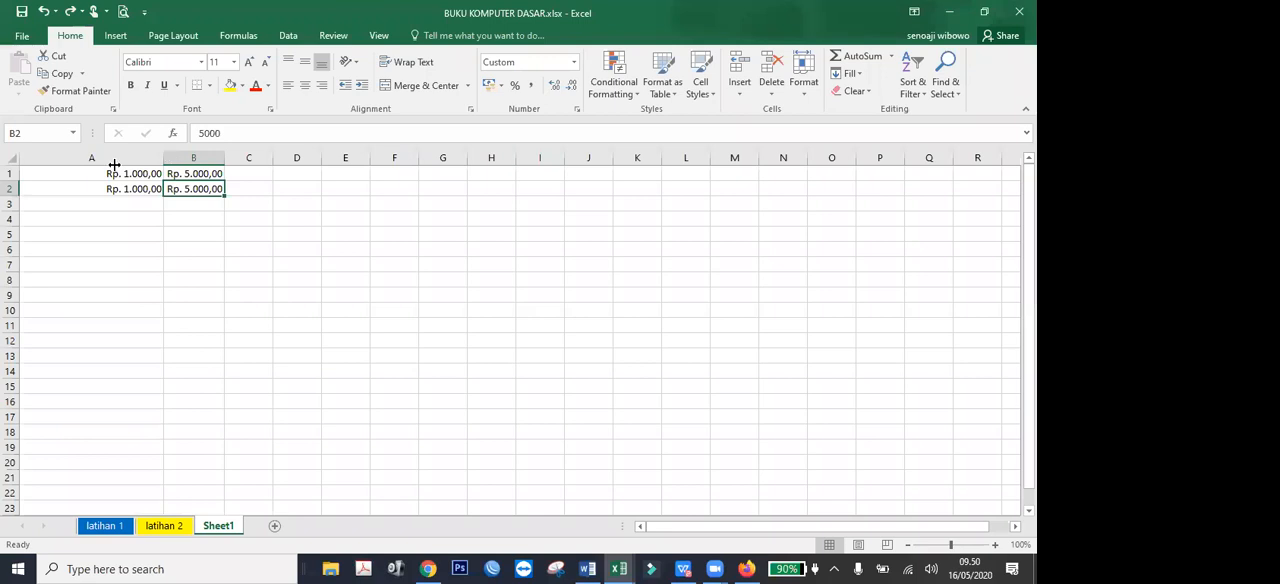
{"action": "left_click_drag", "start_coordinate": [163, 160], "coordinate": [84, 170]}
{"action": "left_click", "coordinate": [165, 235]}
{"action": "scroll", "coordinate": [158, 273], "scroll_direction": "up", "scroll_amount": 3}
{"action": "scroll", "coordinate": [157, 273], "scroll_direction": "up", "scroll_amount": 4}
{"action": "left_click", "coordinate": [263, 380]}
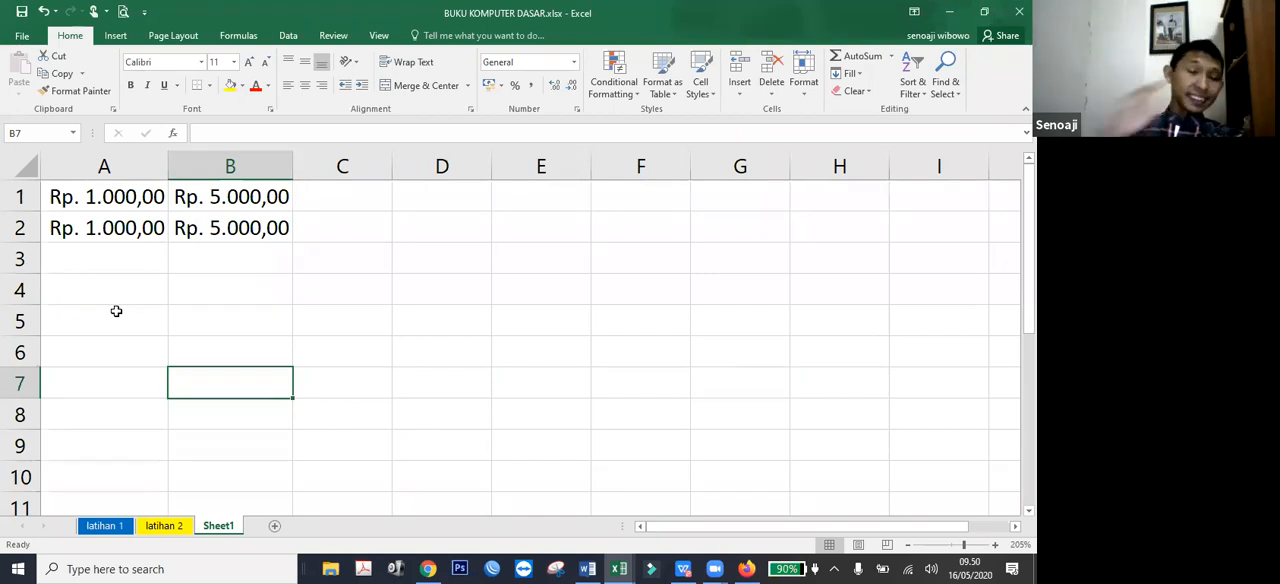
{"action": "left_click", "coordinate": [455, 265]}
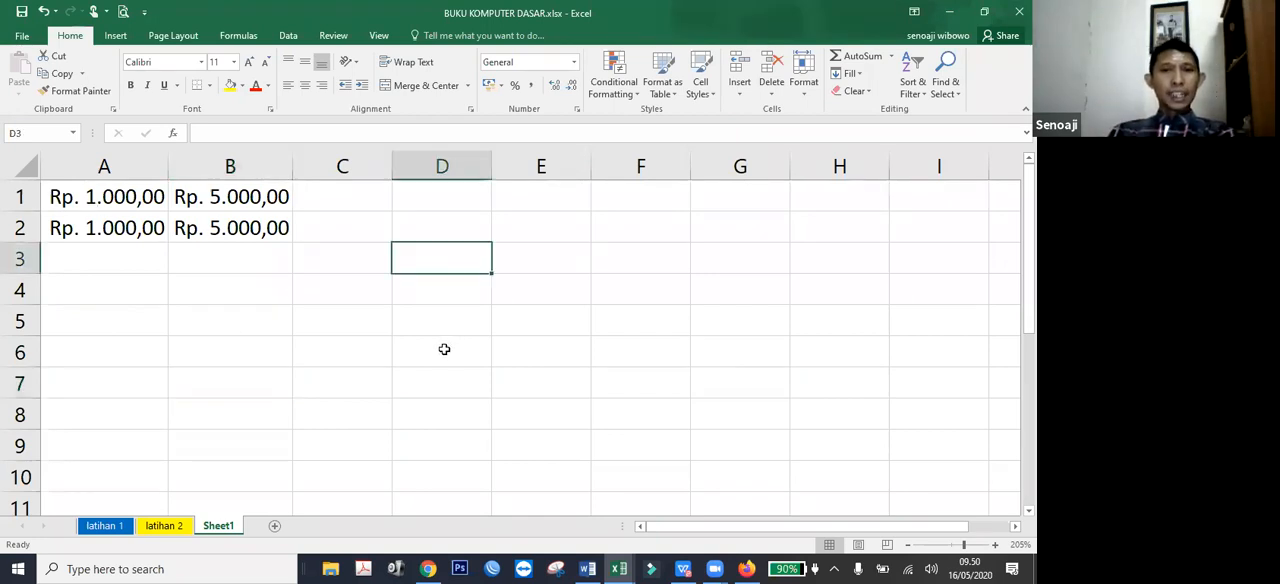
{"action": "left_click", "coordinate": [446, 342]}
{"action": "left_click", "coordinate": [469, 270]}
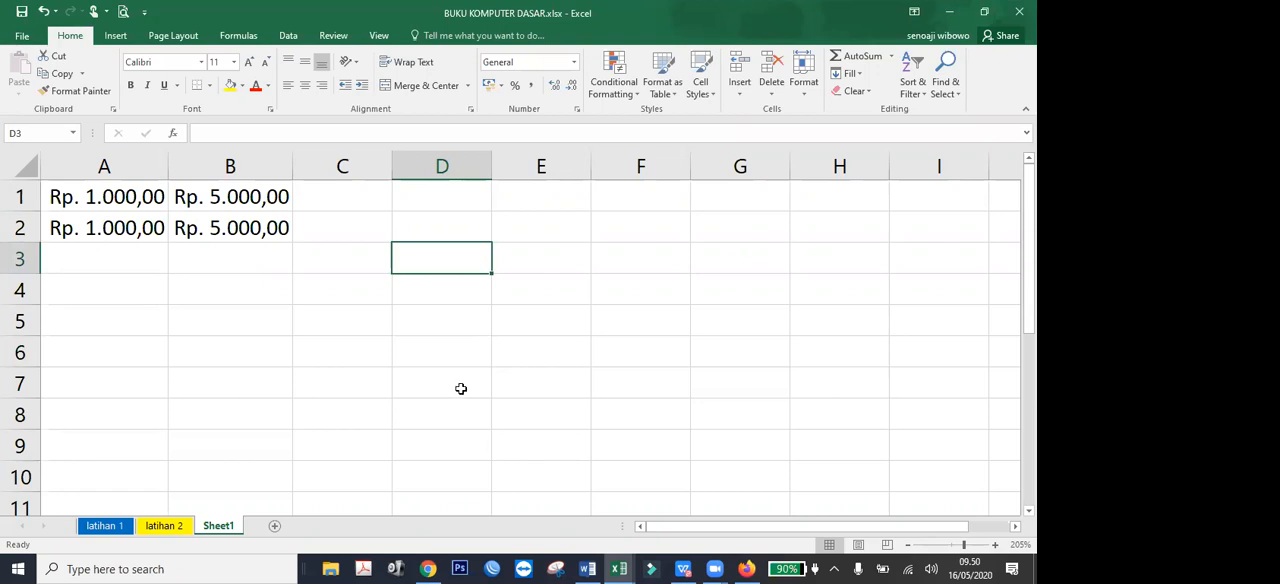
Launch the Windows Calculator with the calc command, compute 5 + 6 and minimize it.
{"action": "key", "text": "super+r"}
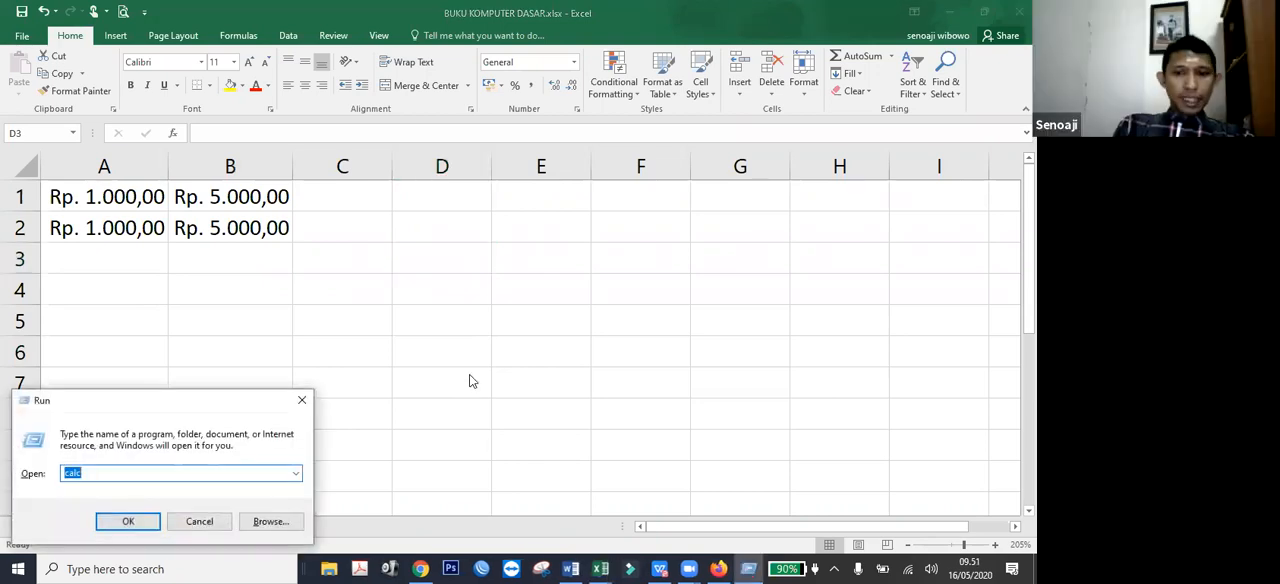
{"action": "key", "text": "Escape"}
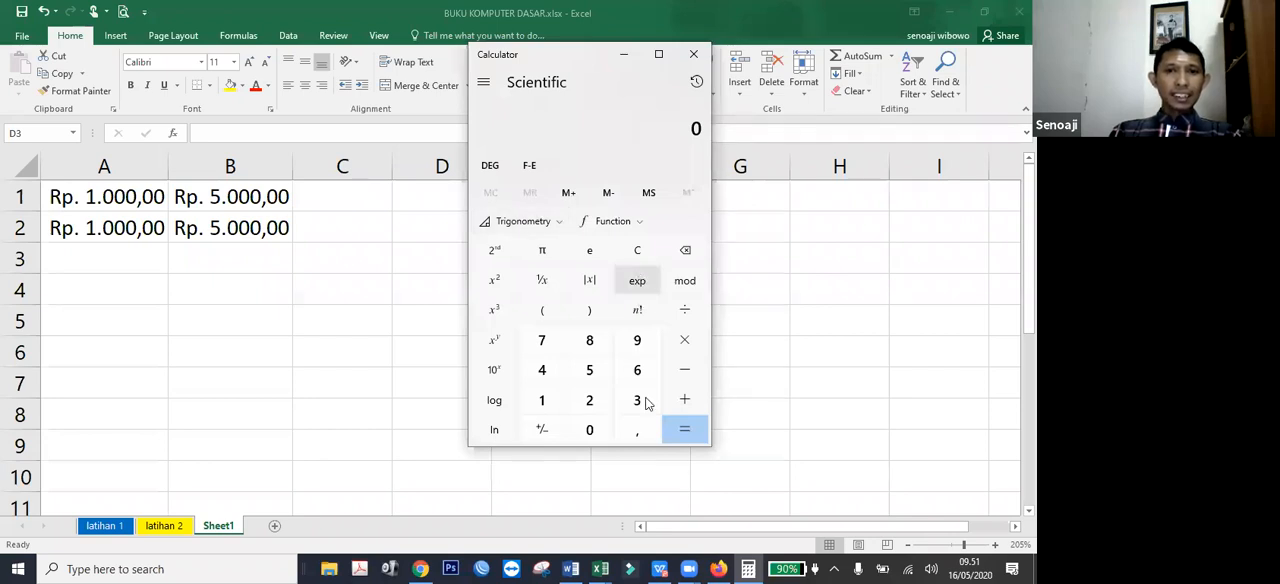
{"action": "left_click", "coordinate": [601, 375]}
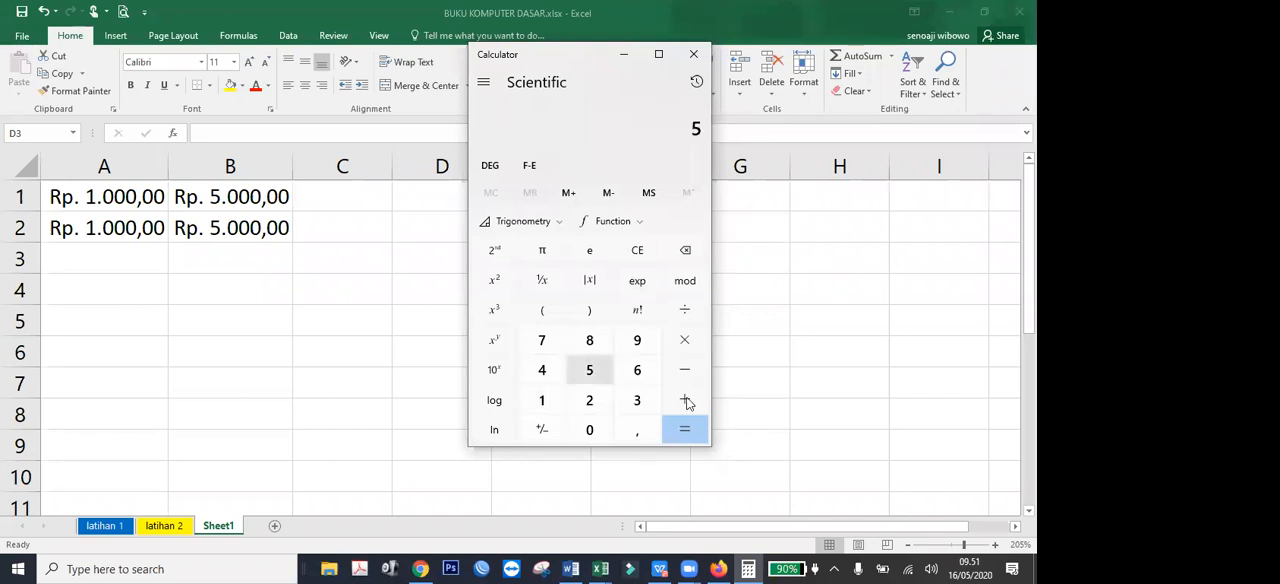
{"action": "key", "text": "plus"}
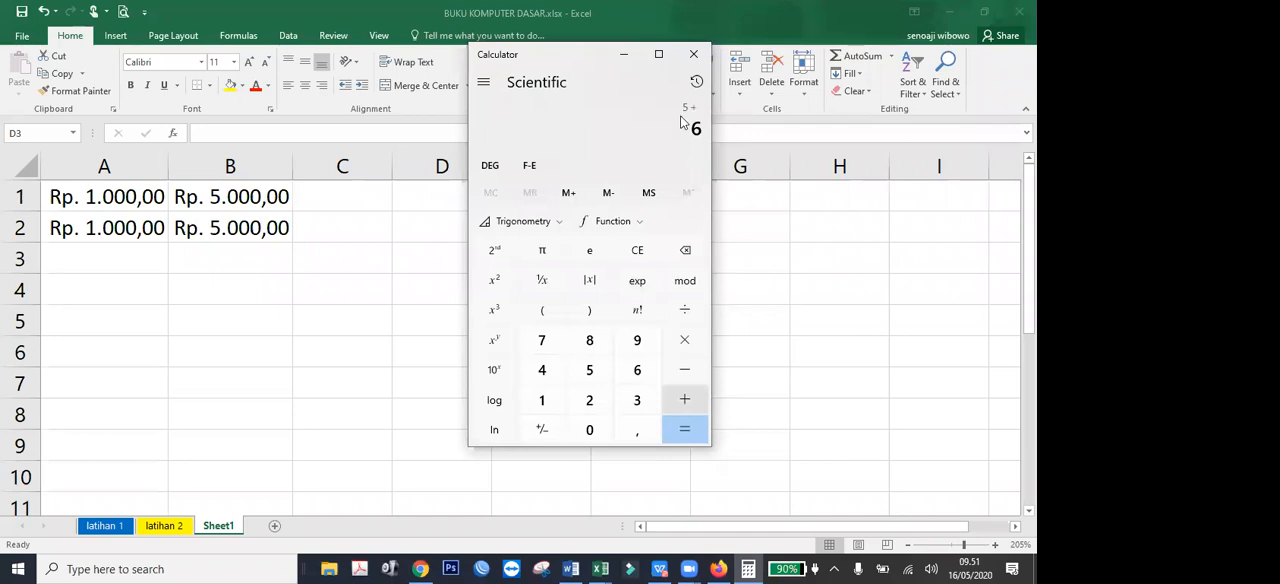
{"action": "key", "text": "Return"}
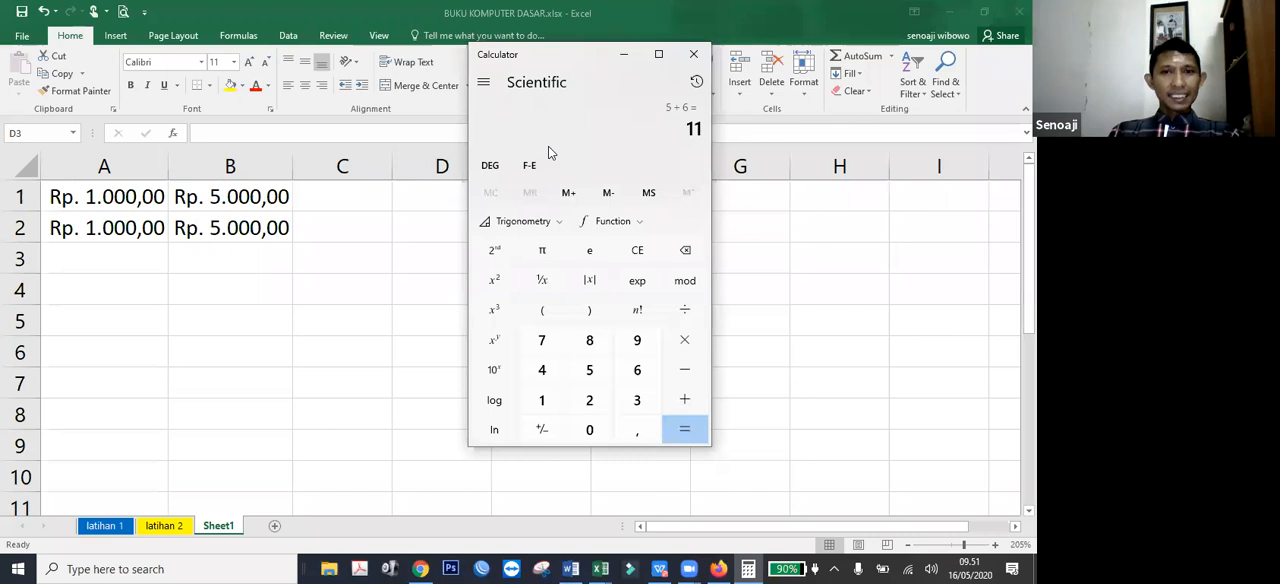
{"action": "left_click", "coordinate": [631, 54]}
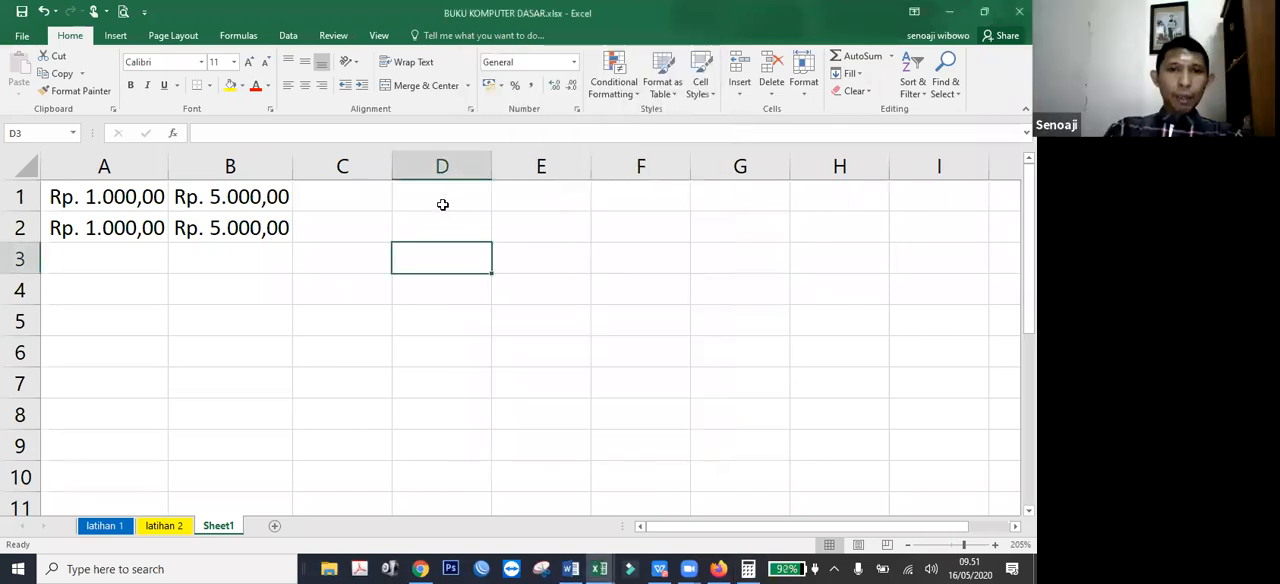
Enter the formula =5+6 in cell D1 of Sheet1.
{"action": "left_click", "coordinate": [443, 204]}
{"action": "type", "text": "=5"}
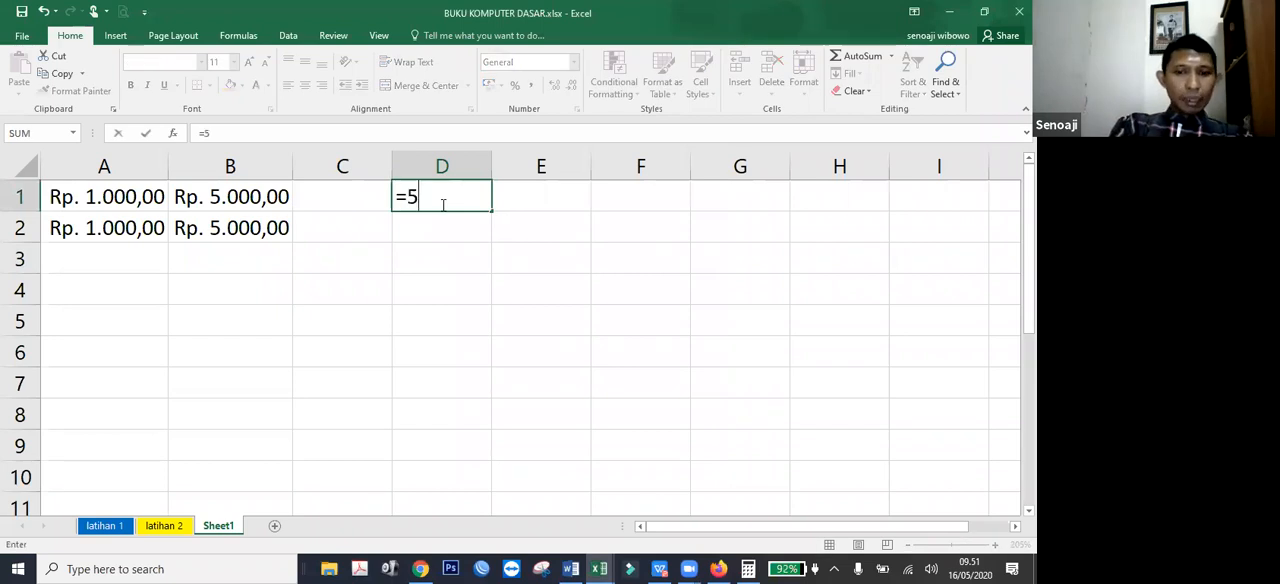
{"action": "type", "text": "+"}
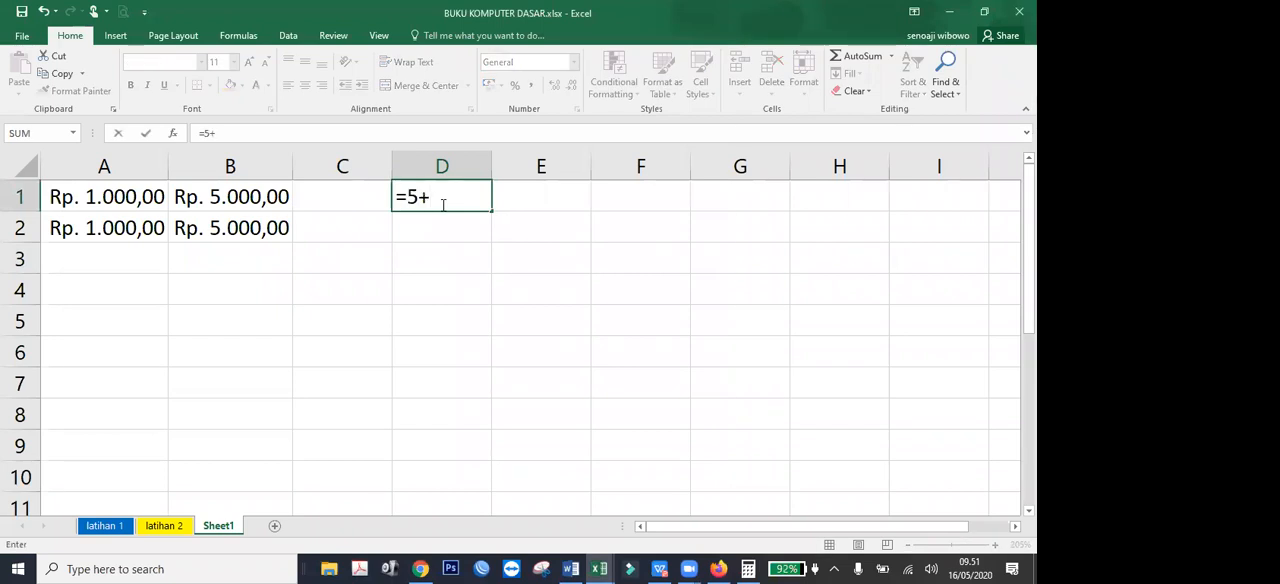
{"action": "type", "text": "6"}
{"action": "key", "text": "Return"}
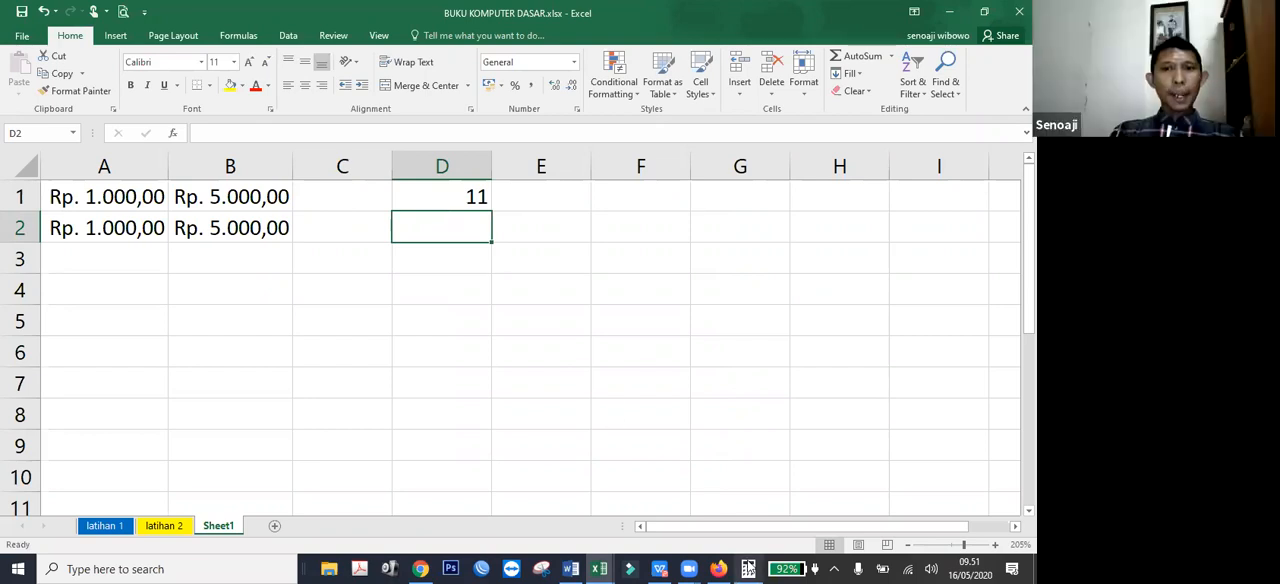
Review the operators in Calculator, and in Sheet1 enter penjumlahan in D2 with its operator + in F2.
{"action": "left_click", "coordinate": [748, 568]}
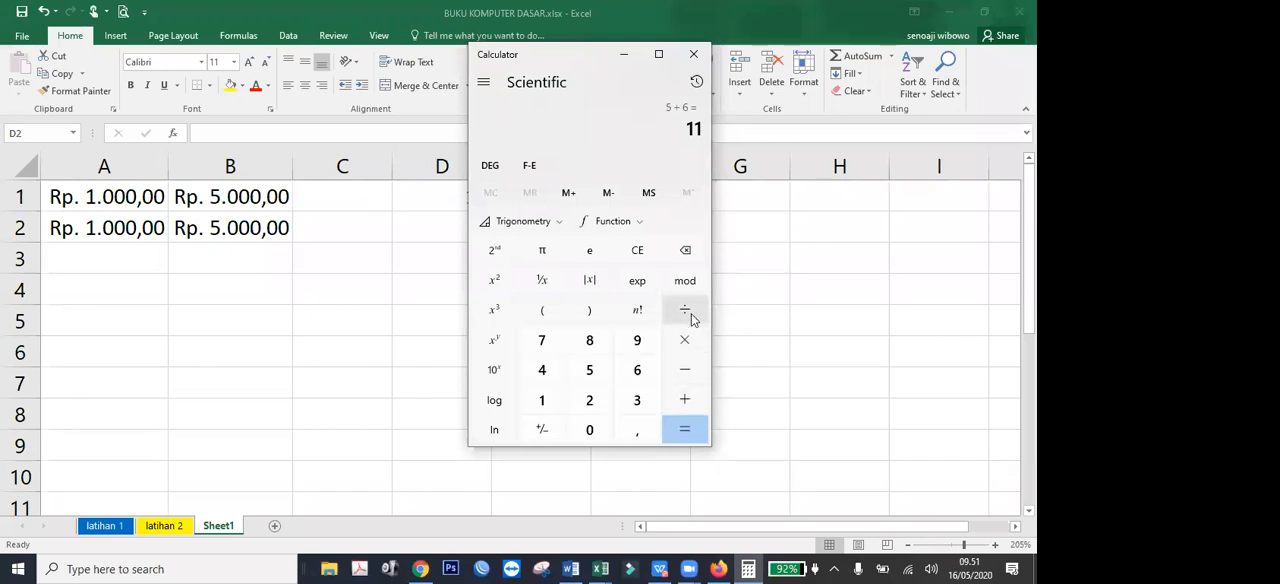
{"action": "left_click", "coordinate": [633, 60]}
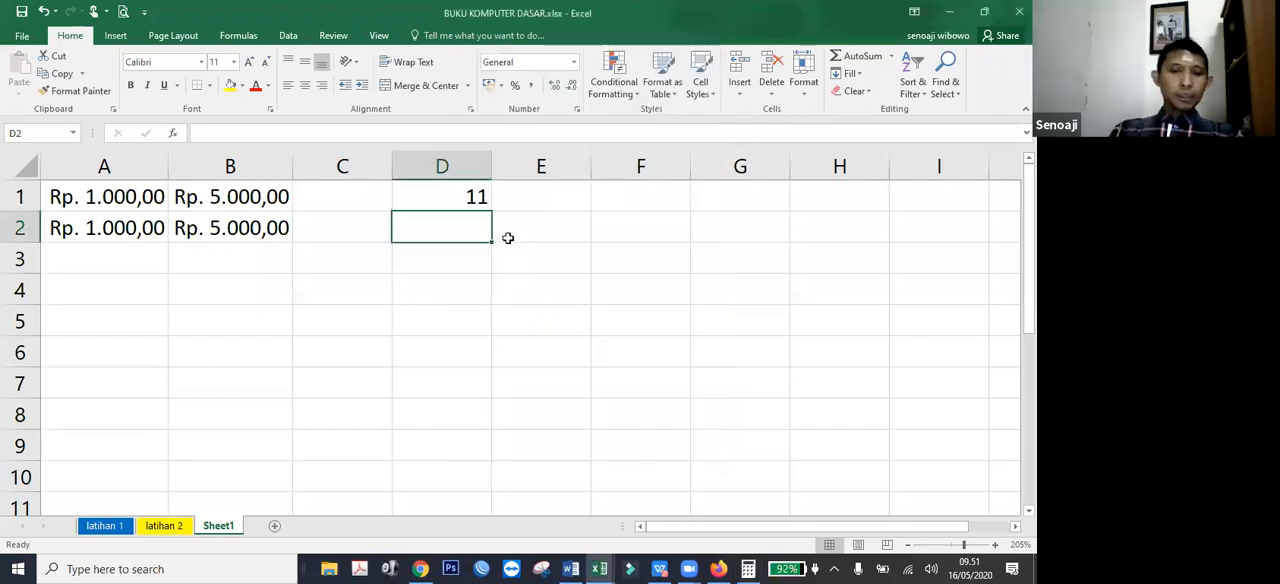
{"action": "type", "text": "penjumlaha"}
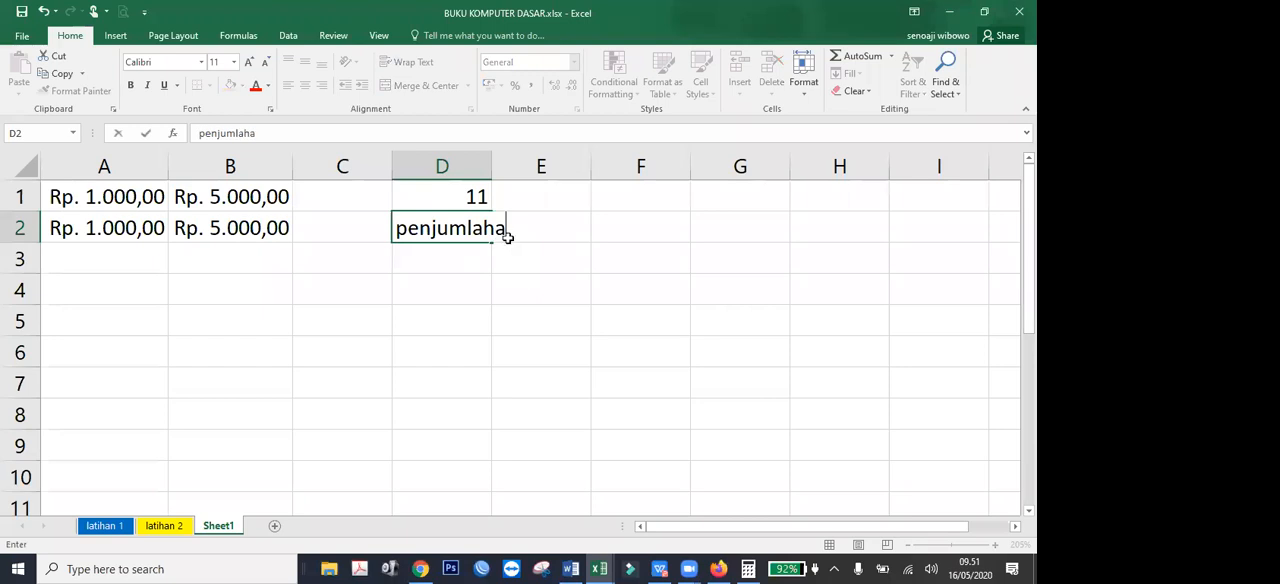
{"action": "type", "text": "n"}
{"action": "left_click", "coordinate": [508, 237]}
{"action": "key", "text": "Right"}
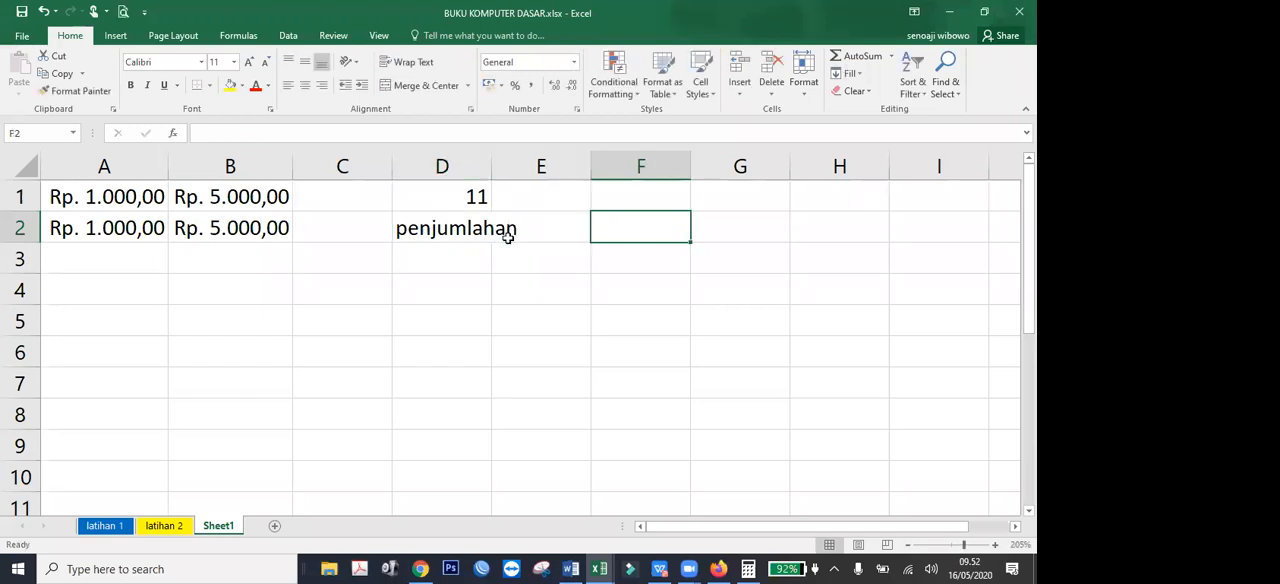
{"action": "type", "text": "+"}
{"action": "key", "text": "Return"}
Add the label pengurangan in D3 and its operator - in F3.
{"action": "key", "text": "Left"}
{"action": "key", "text": "Left"}
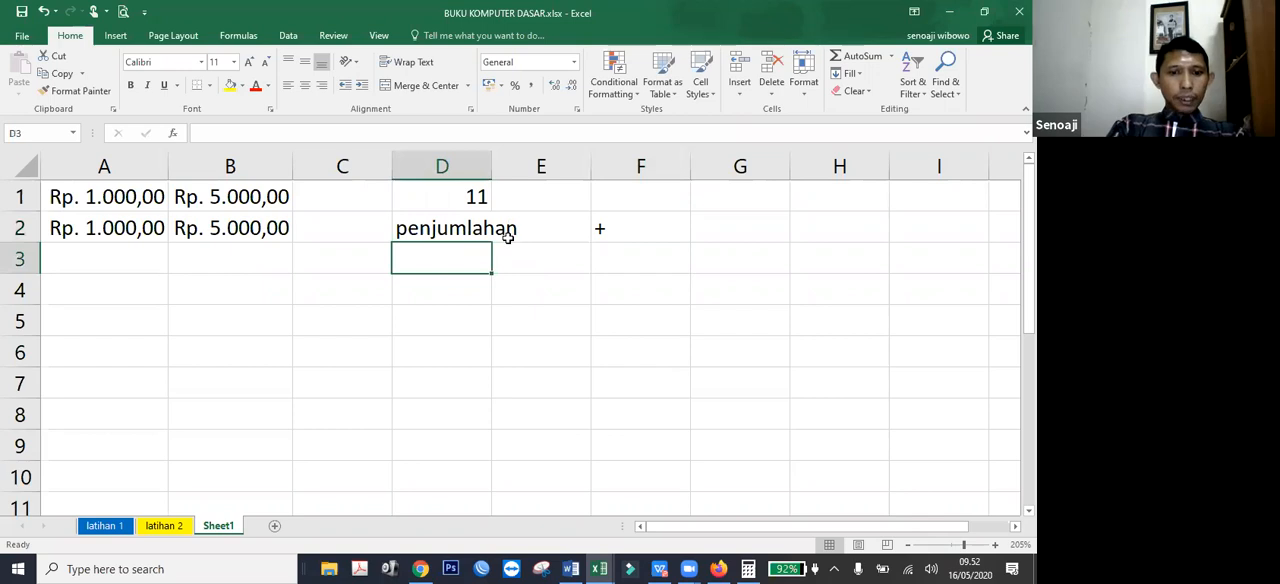
{"action": "type", "text": "pengurangan"}
{"action": "key", "text": "Right"}
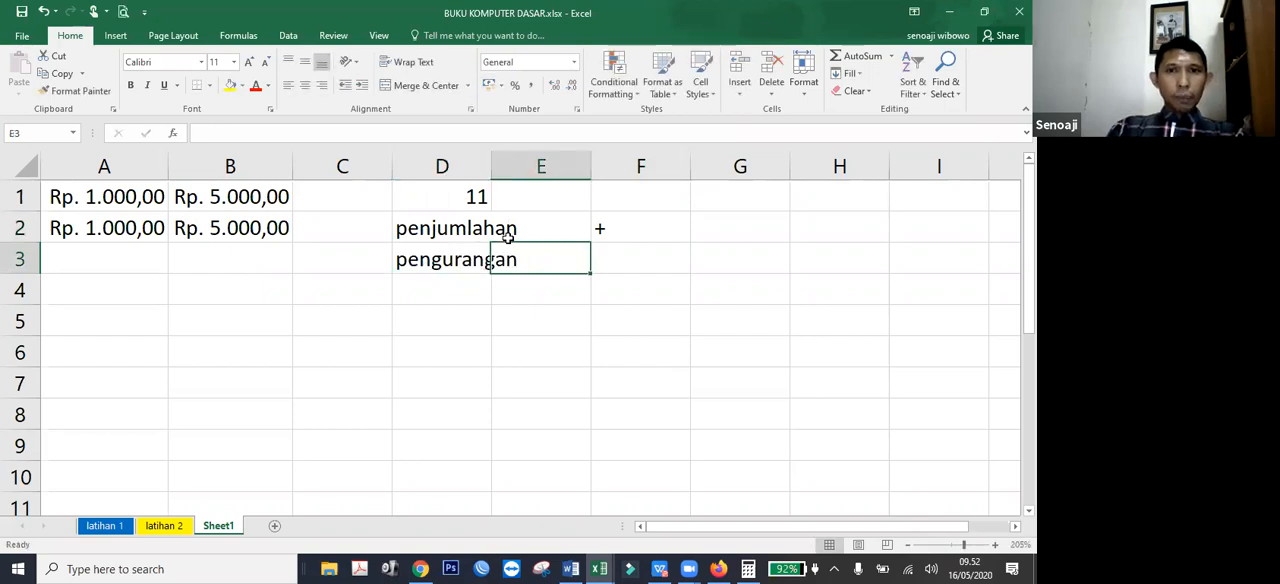
{"action": "key", "text": "Right"}
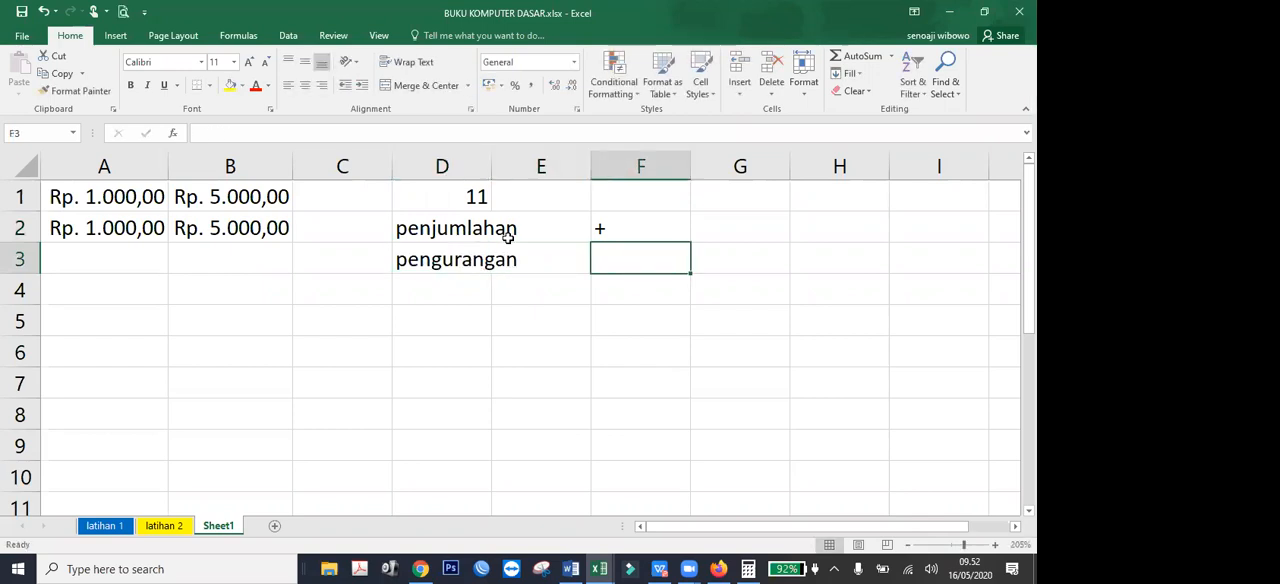
{"action": "type", "text": "-"}
{"action": "key", "text": "Return"}
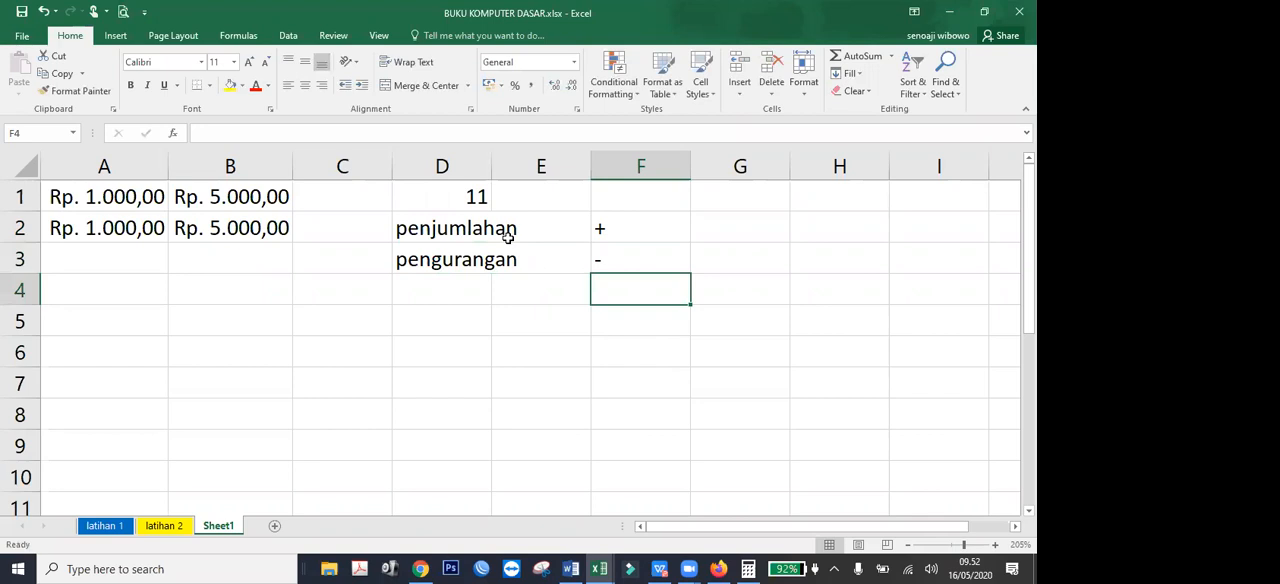
Add the label perkalian in D4 and its operator * in F4.
{"action": "key", "text": "Left"}
{"action": "key", "text": "Left"}
{"action": "type", "text": "perkalia"}
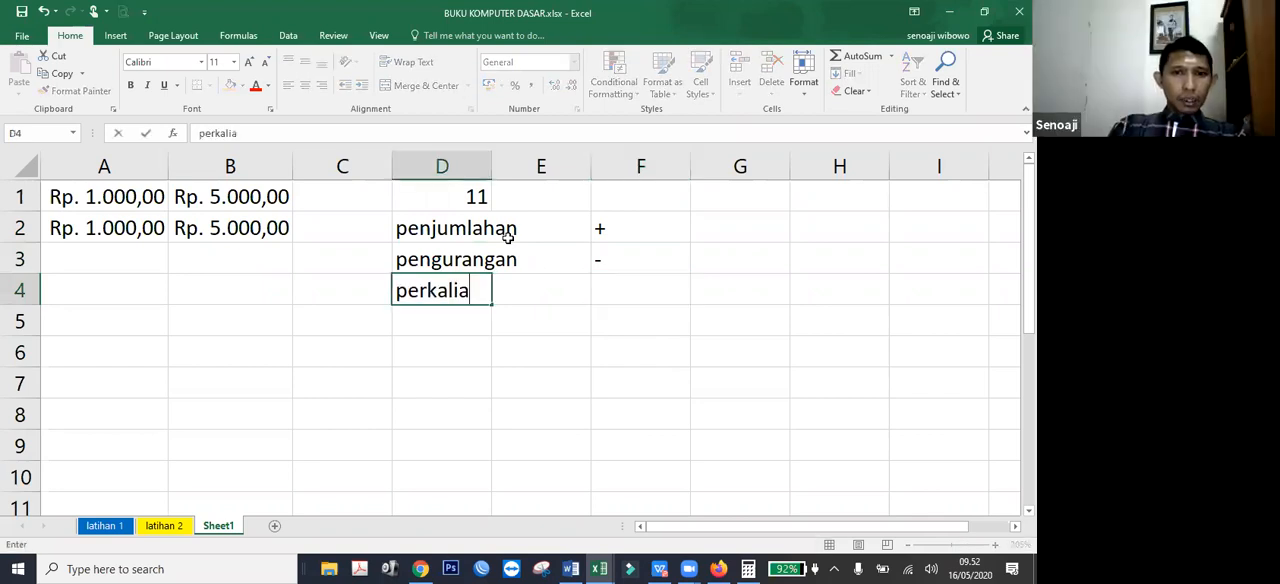
{"action": "type", "text": "n"}
{"action": "key", "text": "Right"}
{"action": "key", "text": "Right"}
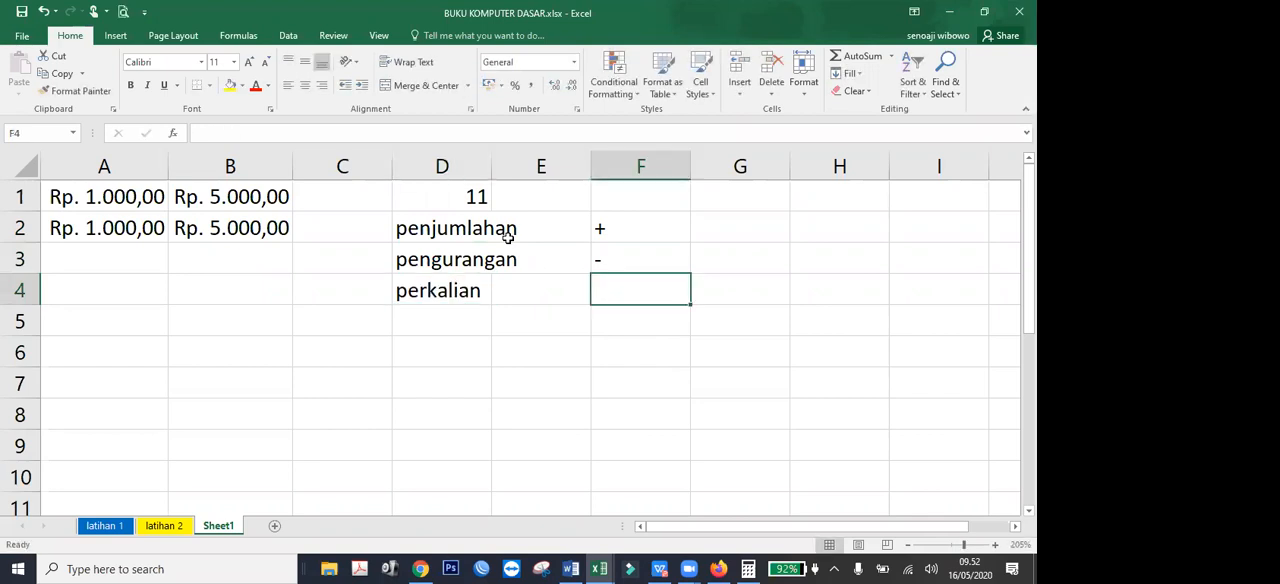
{"action": "type", "text": "x"}
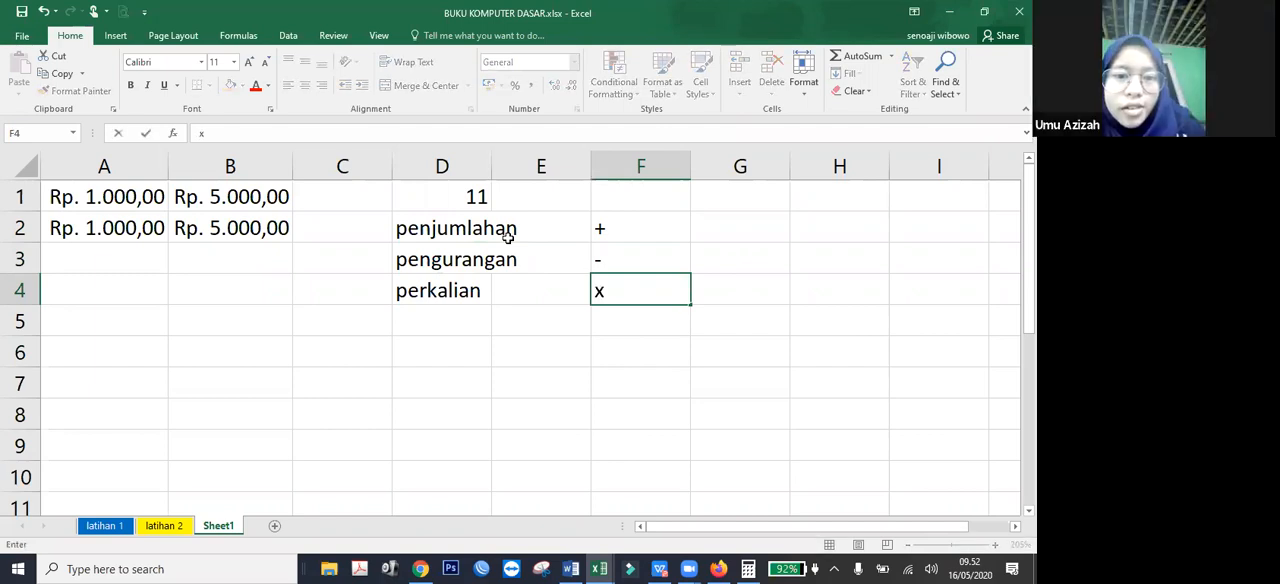
{"action": "key", "text": "BackSpace"}
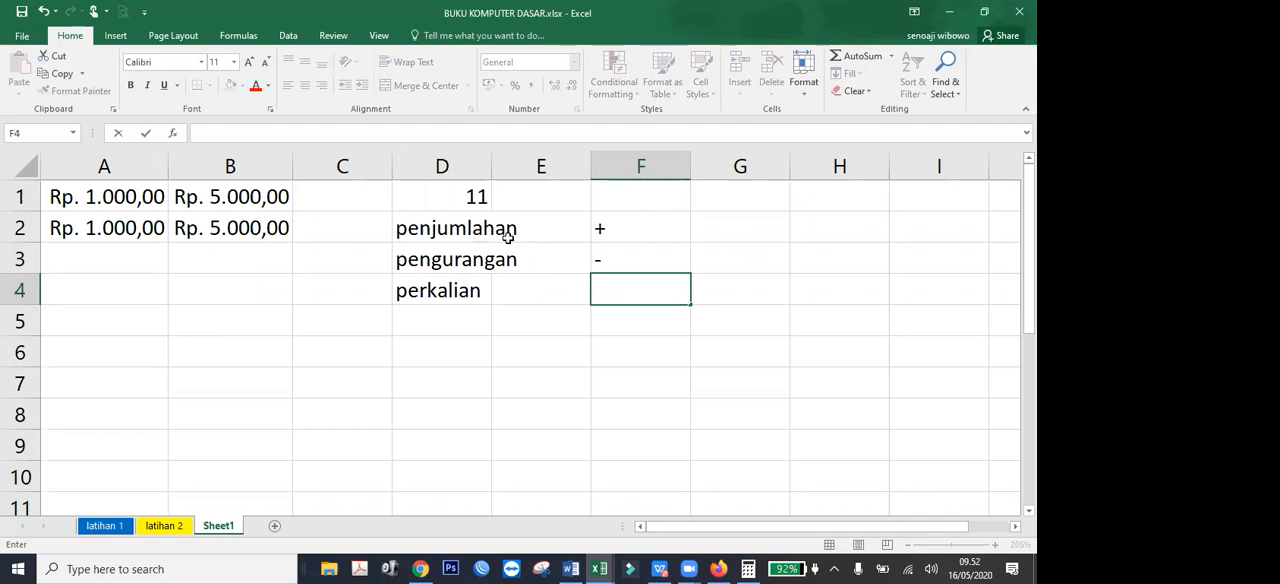
{"action": "type", "text": "*"}
{"action": "key", "text": "Return"}
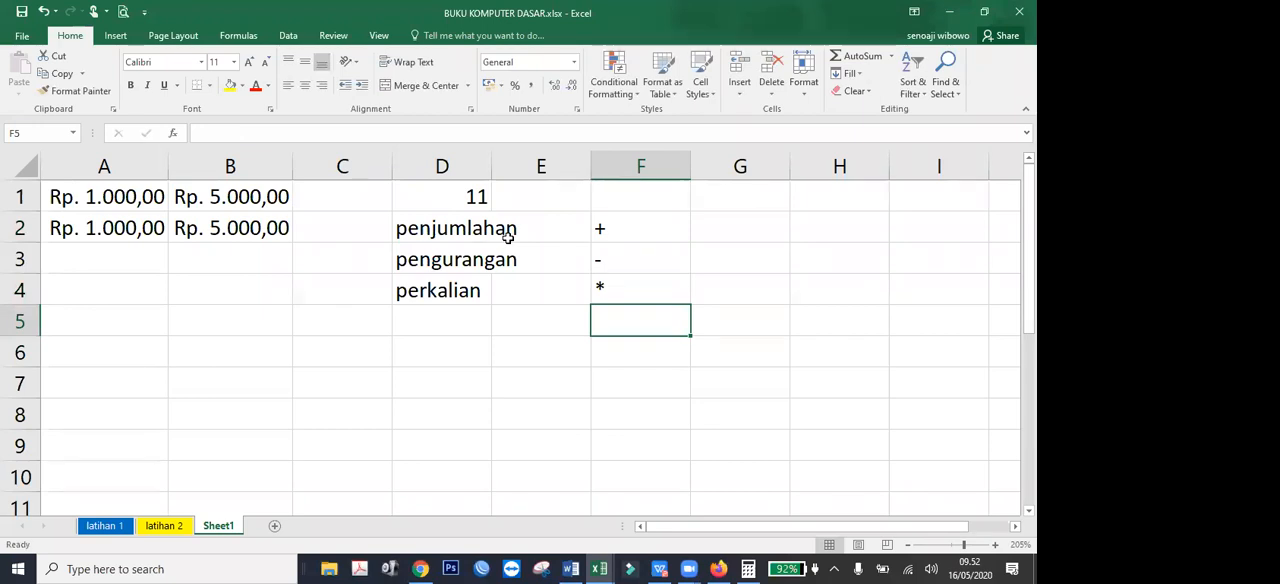
Add the label pembagian in D5 and its operator / in F5.
{"action": "key", "text": "Left"}
{"action": "key", "text": "Left"}
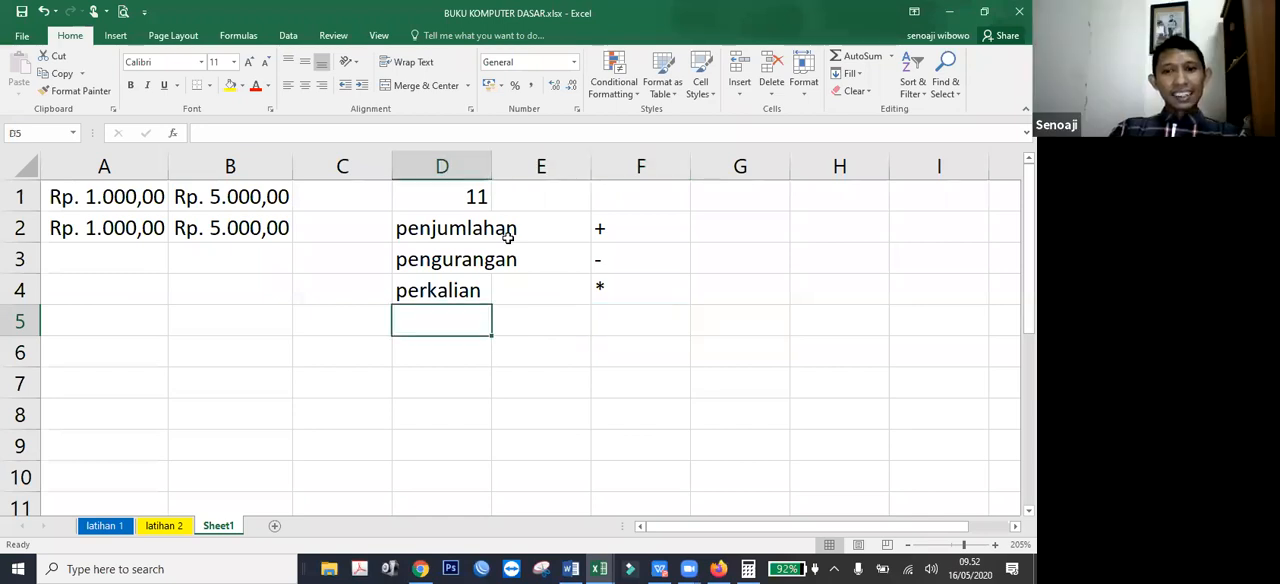
{"action": "type", "text": "pembagian"}
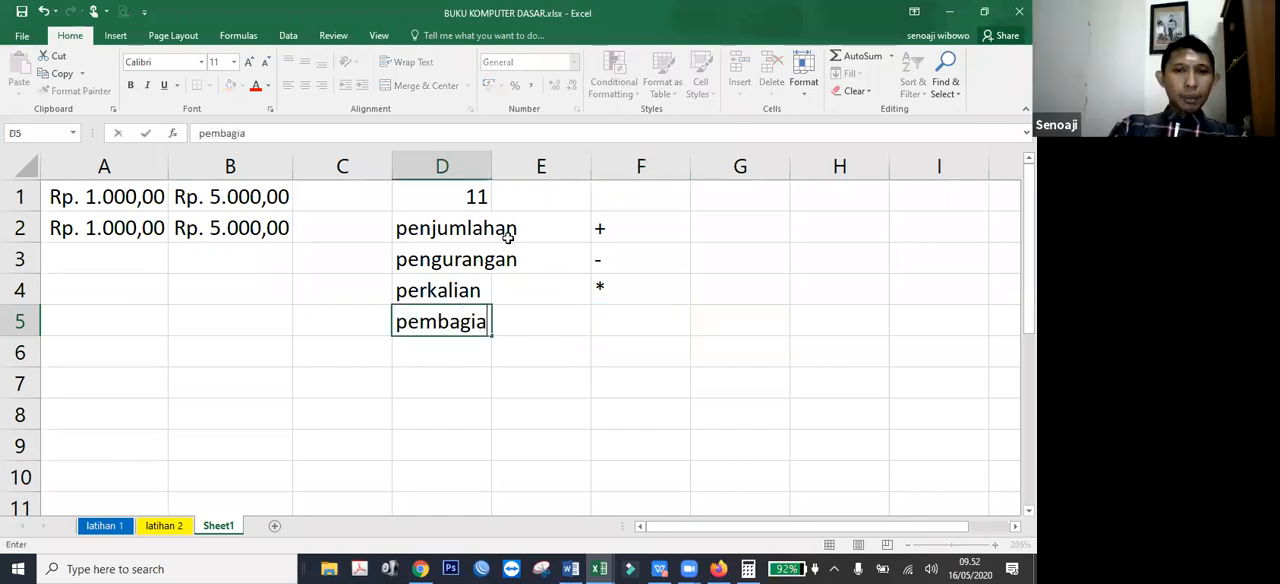
{"action": "key", "text": "Right"}
{"action": "key", "text": "Right"}
{"action": "key", "text": "Right"}
{"action": "key", "text": "Left"}
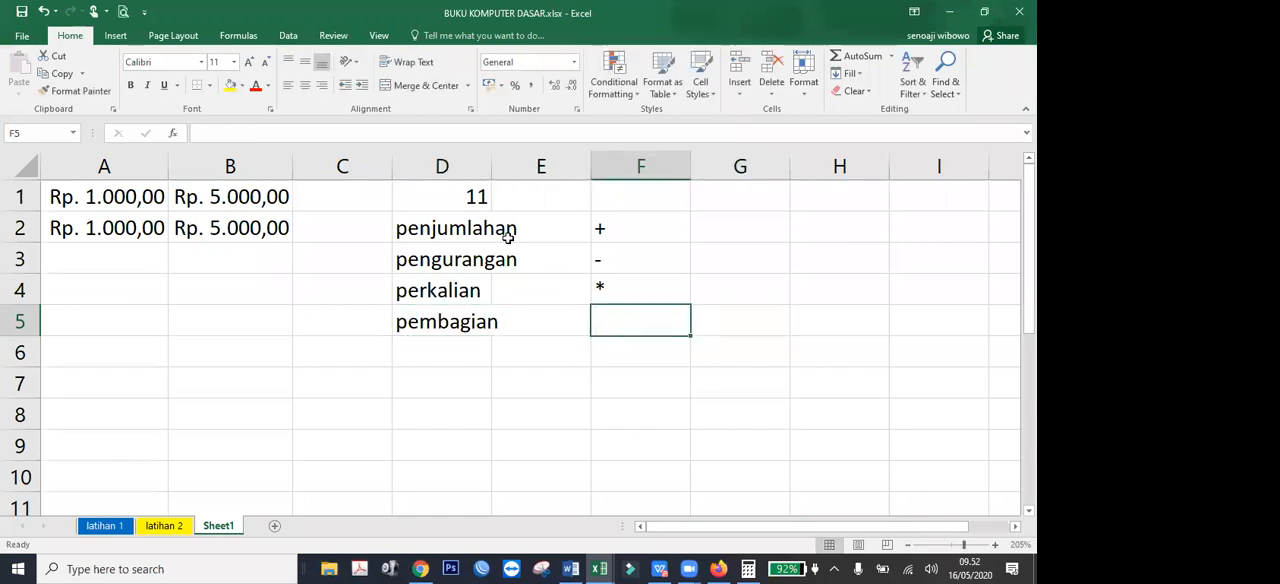
{"action": "type", "text": ":"}
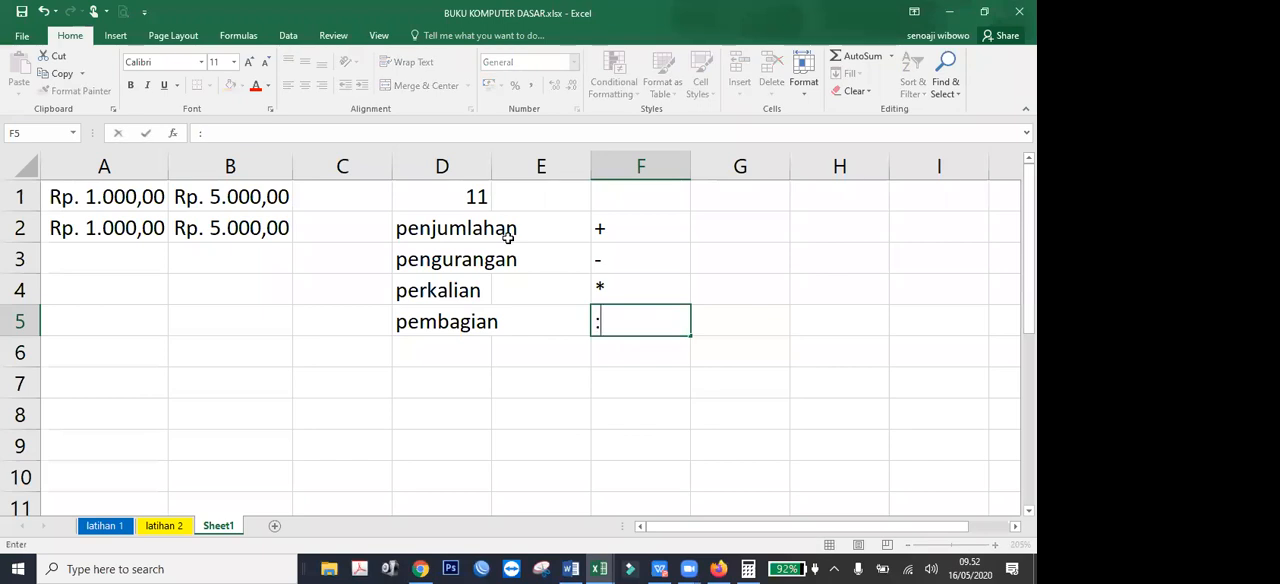
{"action": "key", "text": "BackSpace"}
{"action": "type", "text": "/"}
{"action": "key", "text": "Return"}
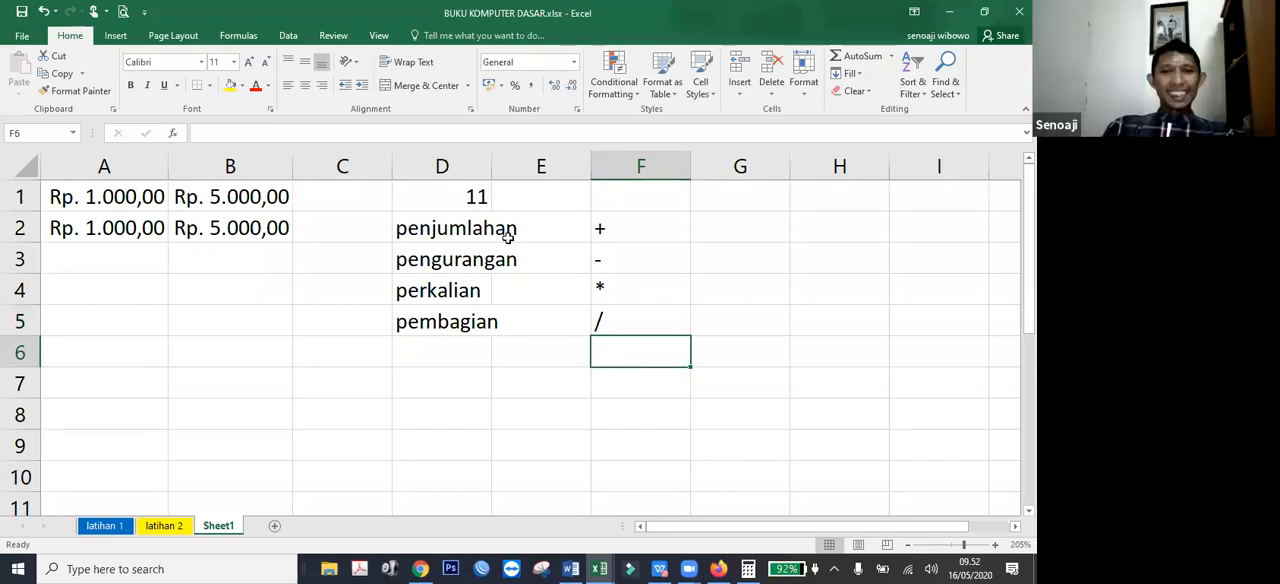
Add the label pangkat in D6 and its operator ^ in F6.
{"action": "key", "text": "Left"}
{"action": "key", "text": "Left"}
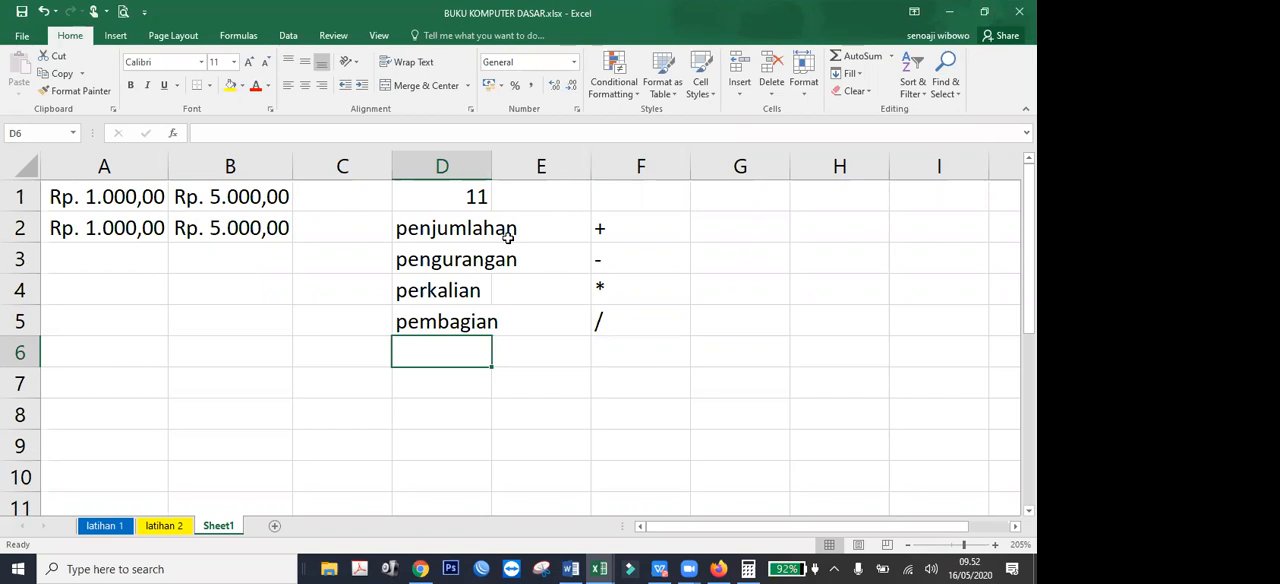
{"action": "type", "text": "pangkat"}
{"action": "key", "text": "Right"}
{"action": "key", "text": "Right"}
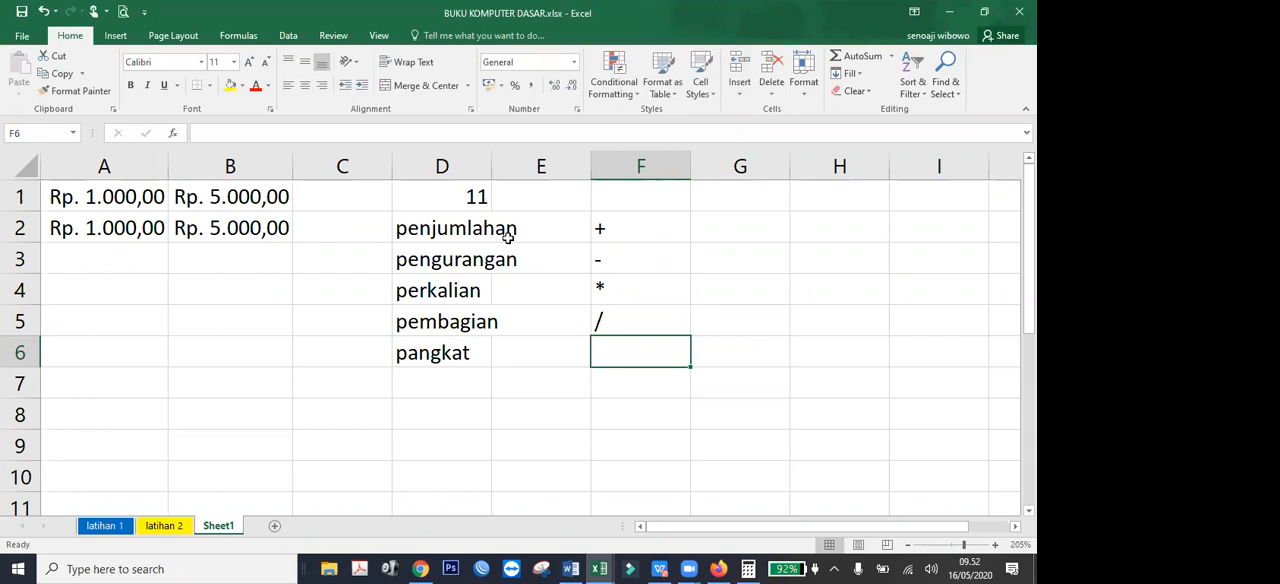
{"action": "type", "text": "^"}
{"action": "key", "text": "Return"}
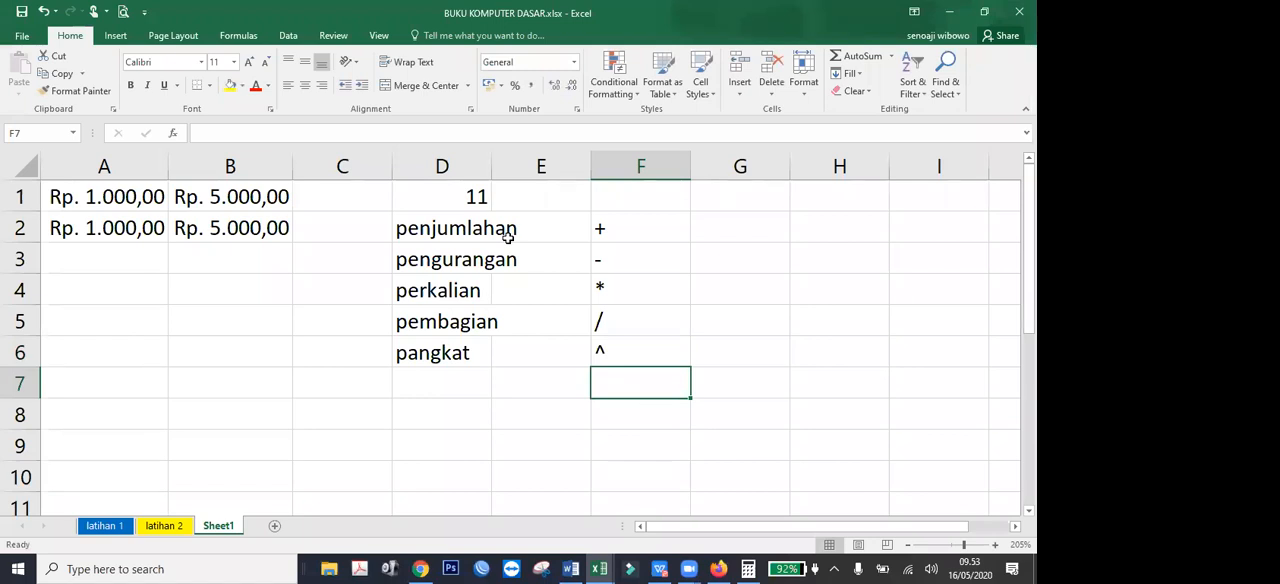
{"action": "key", "text": "Left"}
{"action": "key", "text": "Down"}
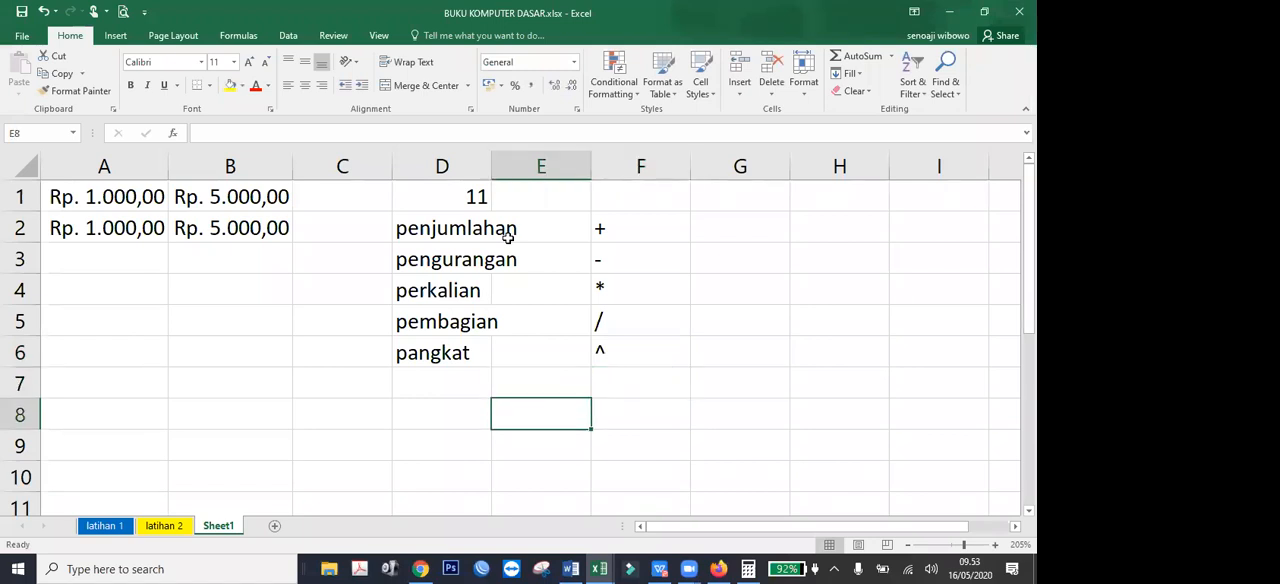
Enter the numbers 2 and 3 in D8:D9 and 5 and 7 in E8:E9.
{"action": "key", "text": "Left"}
{"action": "type", "text": "2"}
{"action": "key", "text": "Return"}
{"action": "type", "text": "3"}
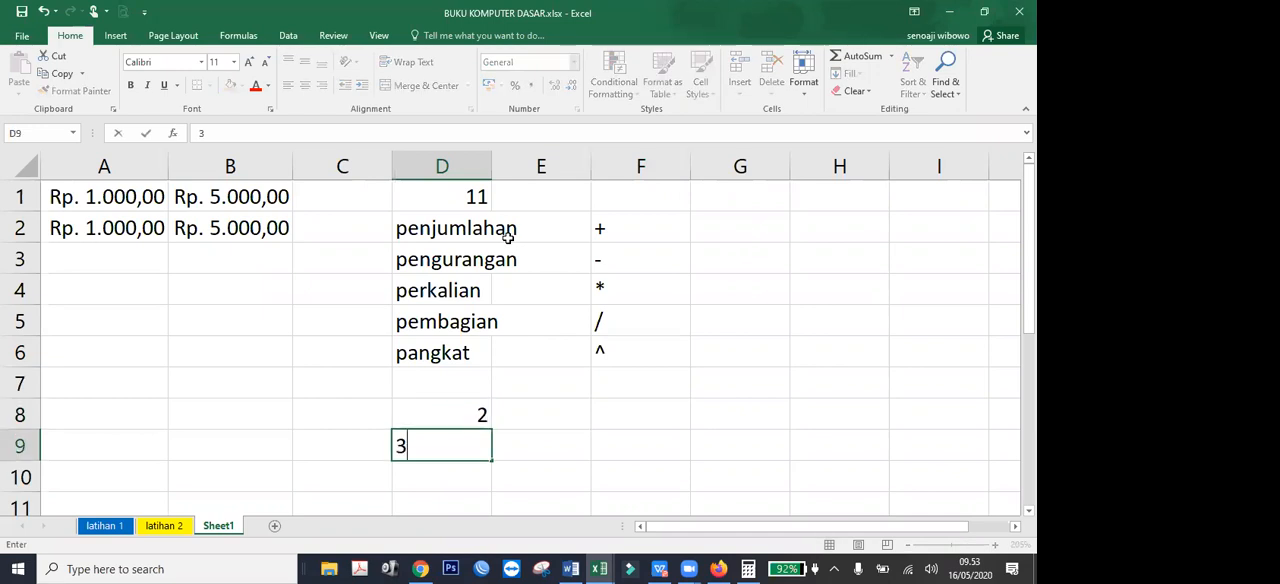
{"action": "key", "text": "Right"}
{"action": "key", "text": "Up"}
{"action": "type", "text": "5"}
{"action": "key", "text": "Return"}
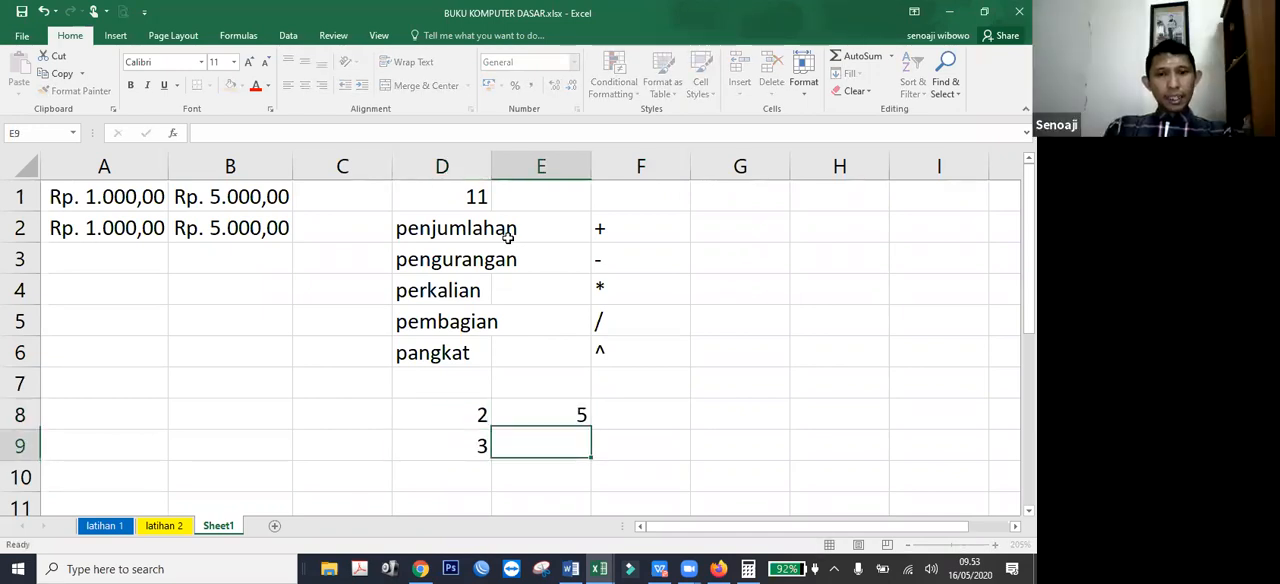
{"action": "type", "text": "7"}
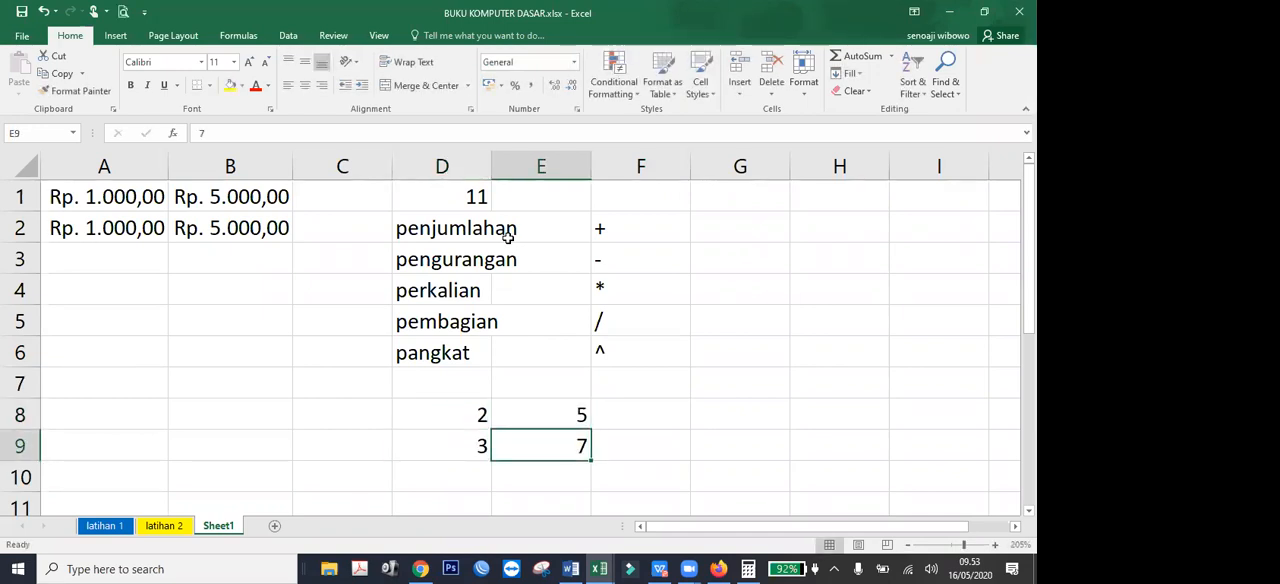
Add the heading tambah in F7 above the results column.
{"action": "key", "text": "Right"}
{"action": "key", "text": "Up"}
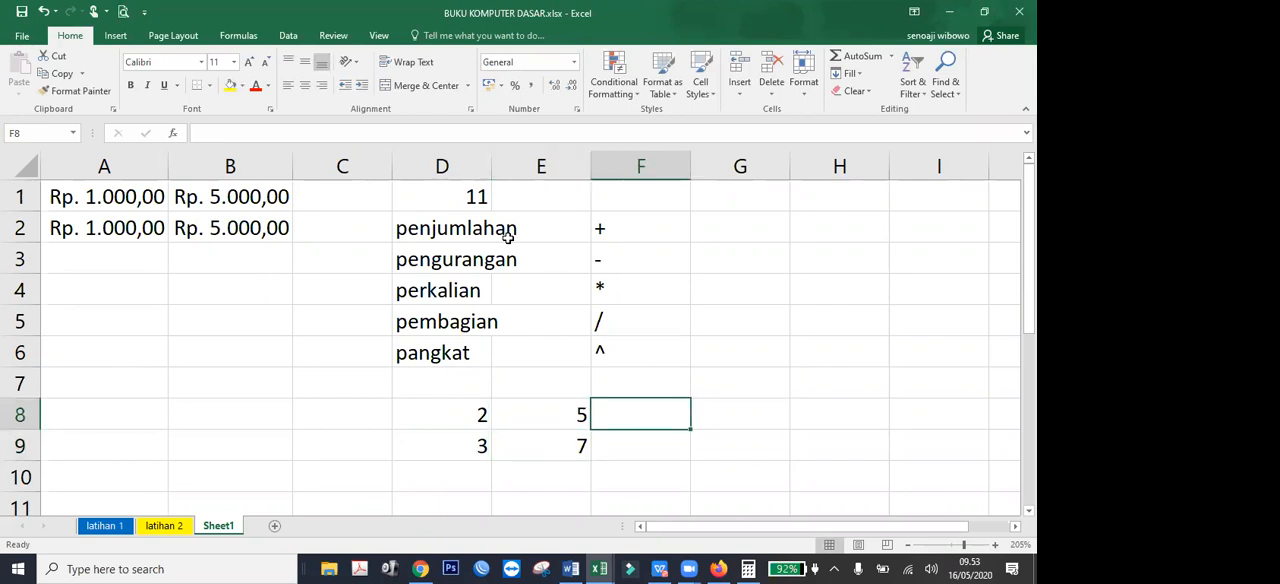
{"action": "key", "text": "Up"}
{"action": "type", "text": "t"}
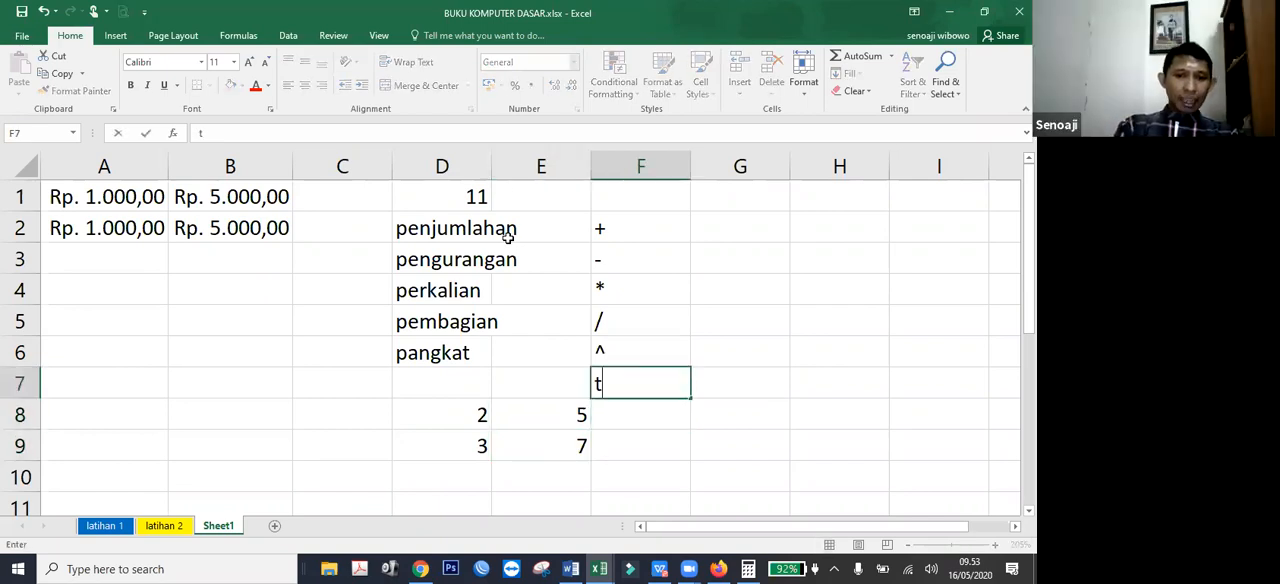
{"action": "type", "text": "ambah"}
{"action": "key", "text": "Return"}
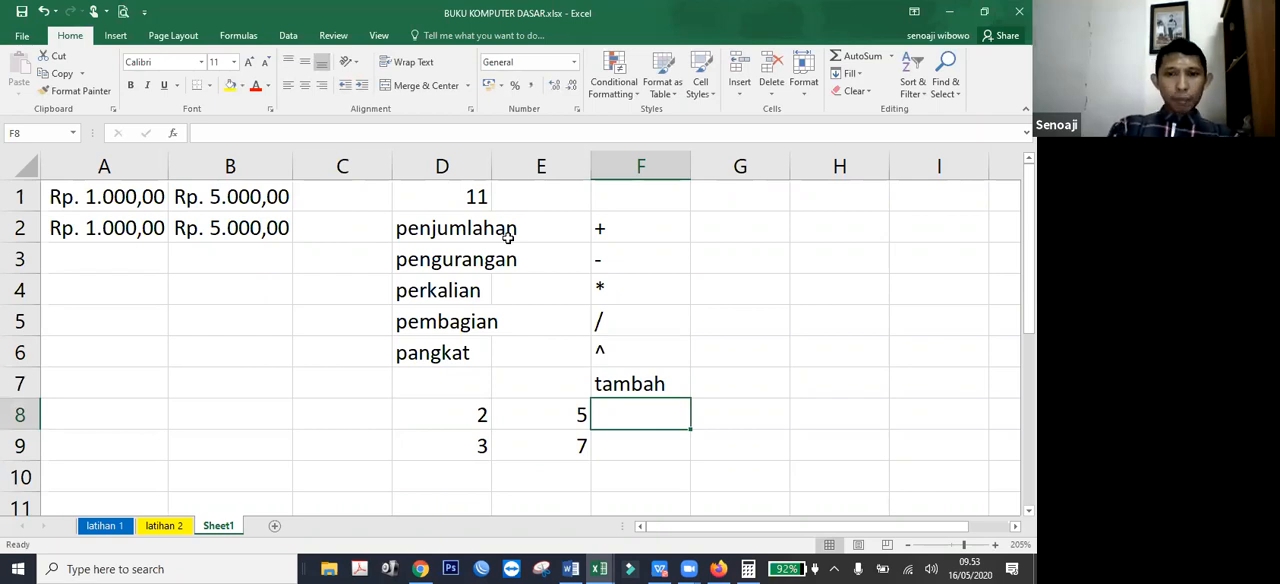
Enter the addition formula =2+5 in F8 using literal numbers.
{"action": "type", "text": "=2"}
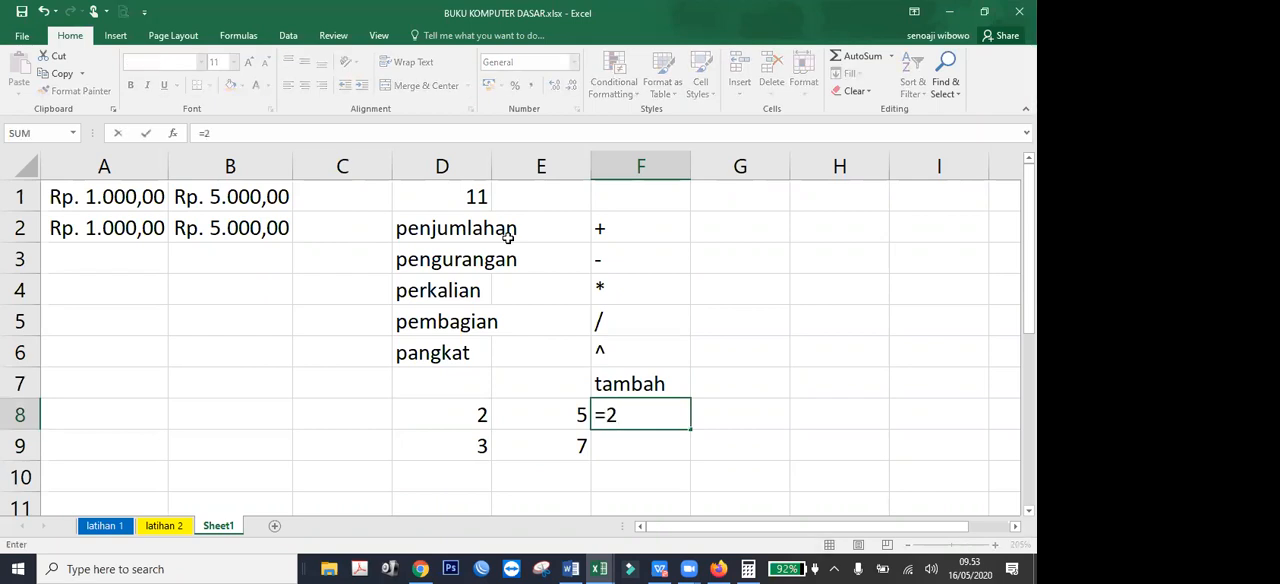
{"action": "type", "text": "+"}
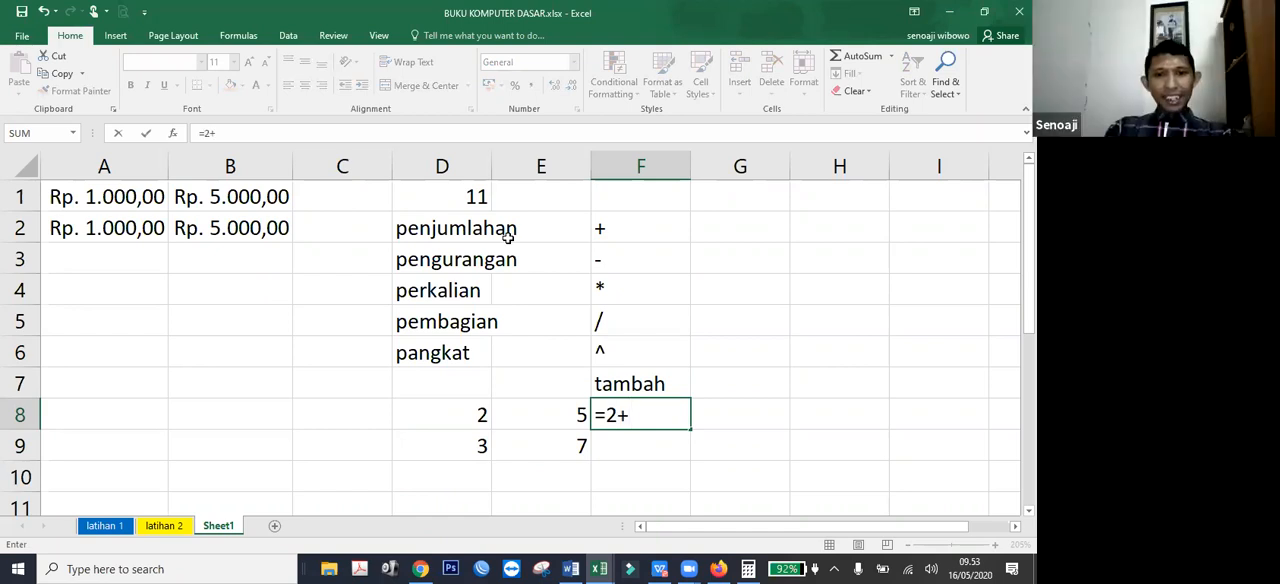
{"action": "type", "text": "5"}
{"action": "key", "text": "Return"}
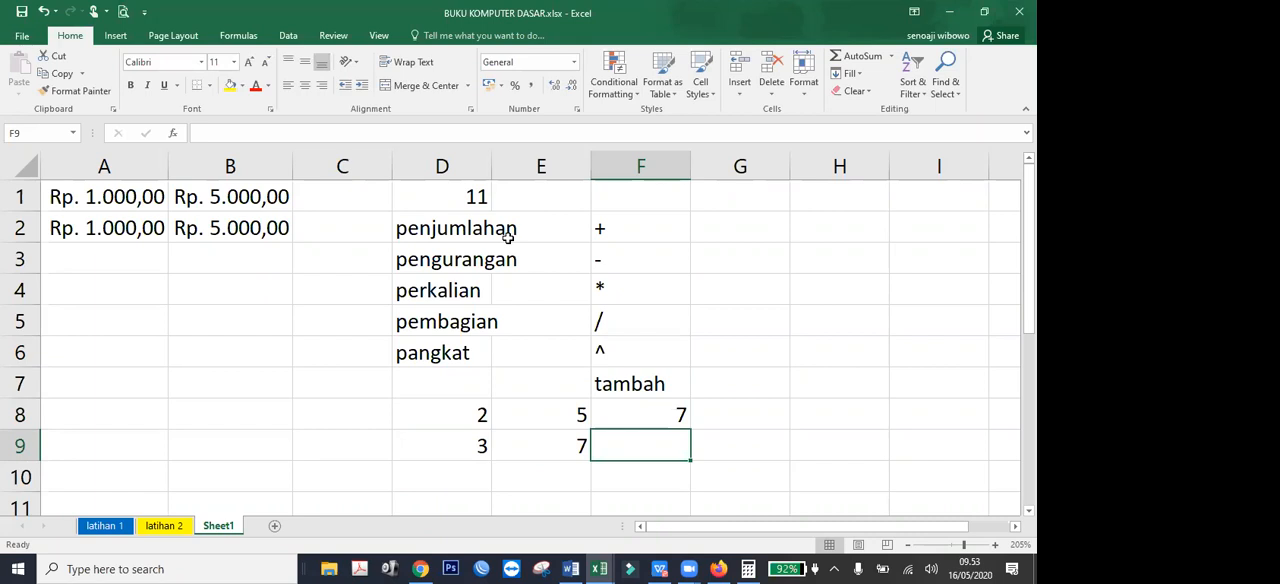
Replace the formula in F8 with =D8+E8, using cell references instead of literal numbers.
{"action": "key", "text": "Left"}
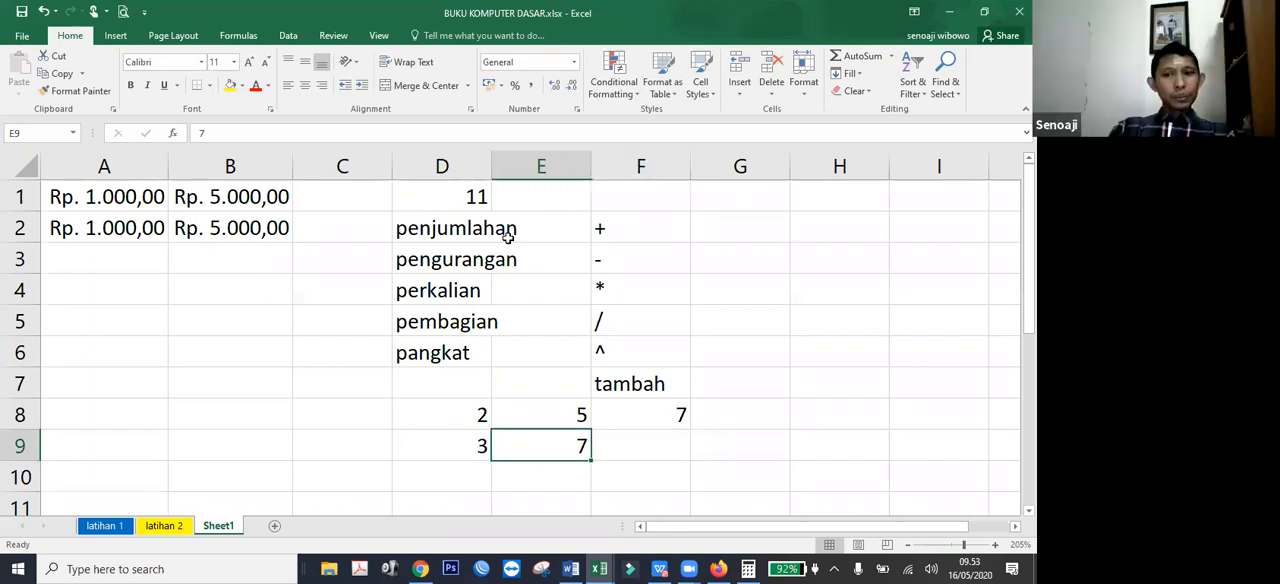
{"action": "key", "text": "Up"}
{"action": "key", "text": "Right"}
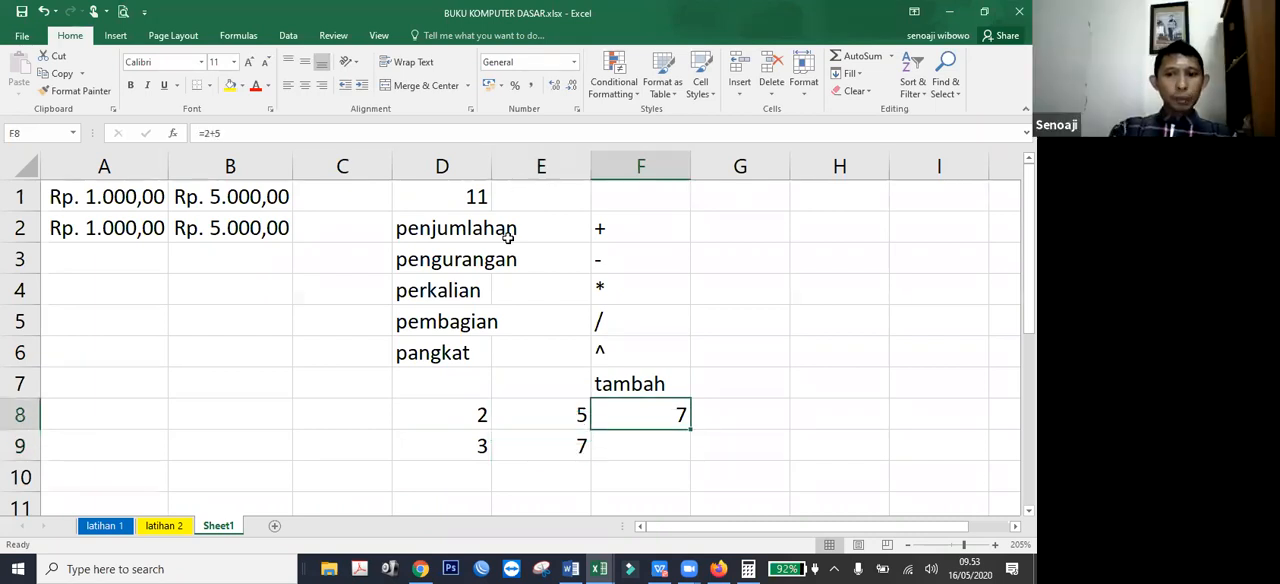
{"action": "type", "text": "="}
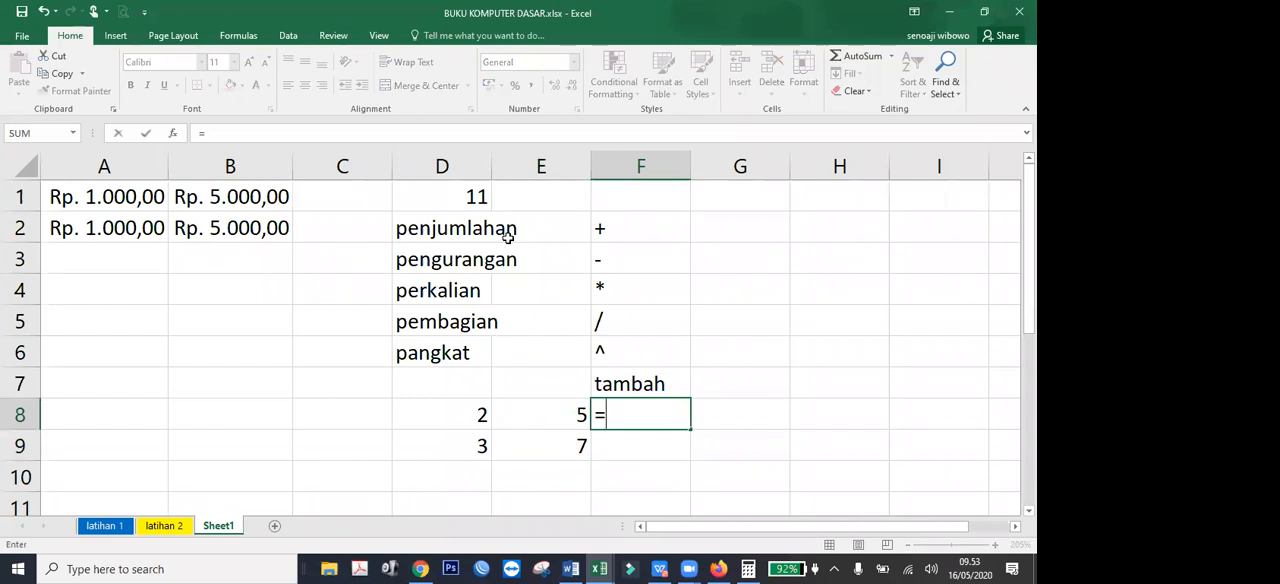
{"action": "key", "text": "Left"}
{"action": "key", "text": "Left"}
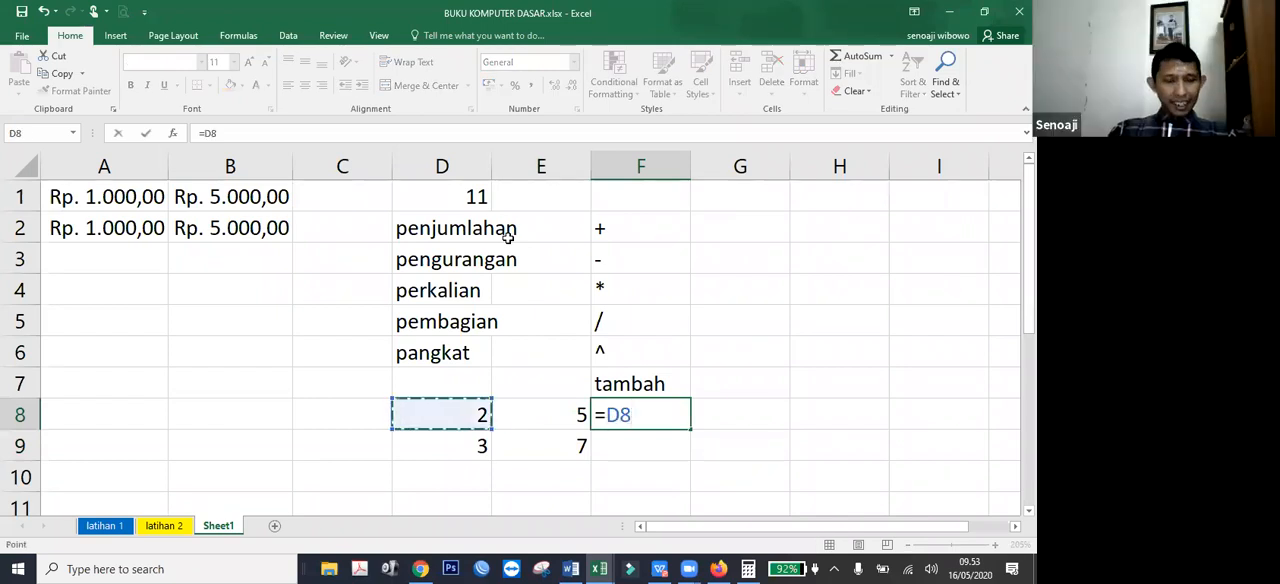
{"action": "type", "text": "+"}
{"action": "key", "text": "Left"}
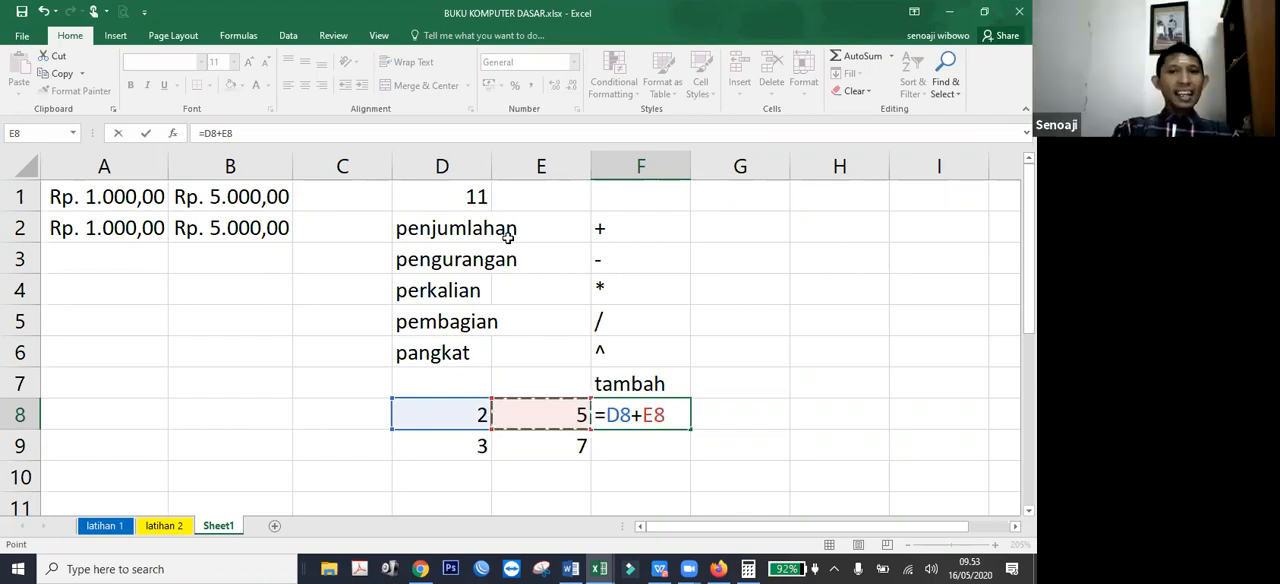
{"action": "key", "text": "Return"}
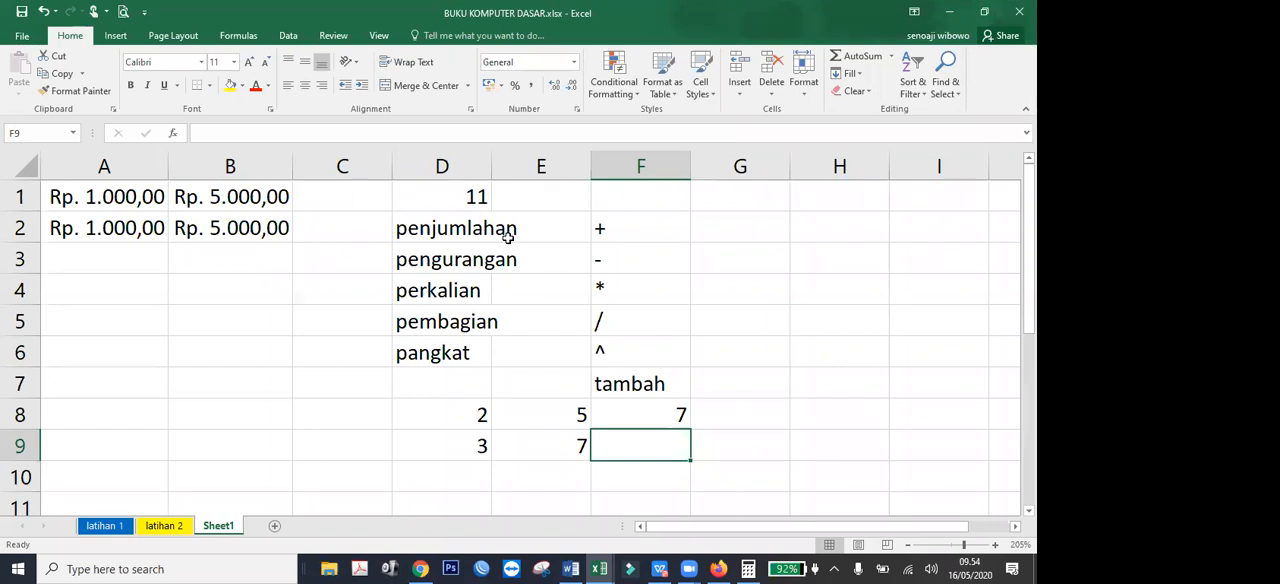
Set D8 to 7 and check the cell-reference formula in F8.
{"action": "key", "text": "Up"}
{"action": "key", "text": "Left"}
{"action": "key", "text": "Left"}
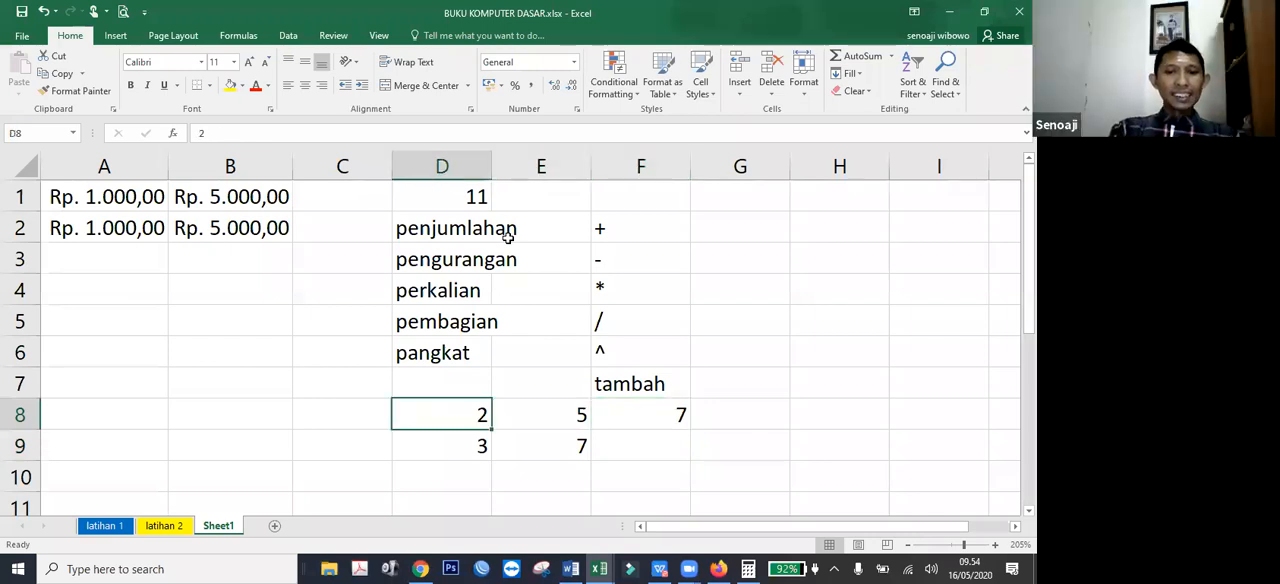
{"action": "type", "text": "7"}
{"action": "key", "text": "Return"}
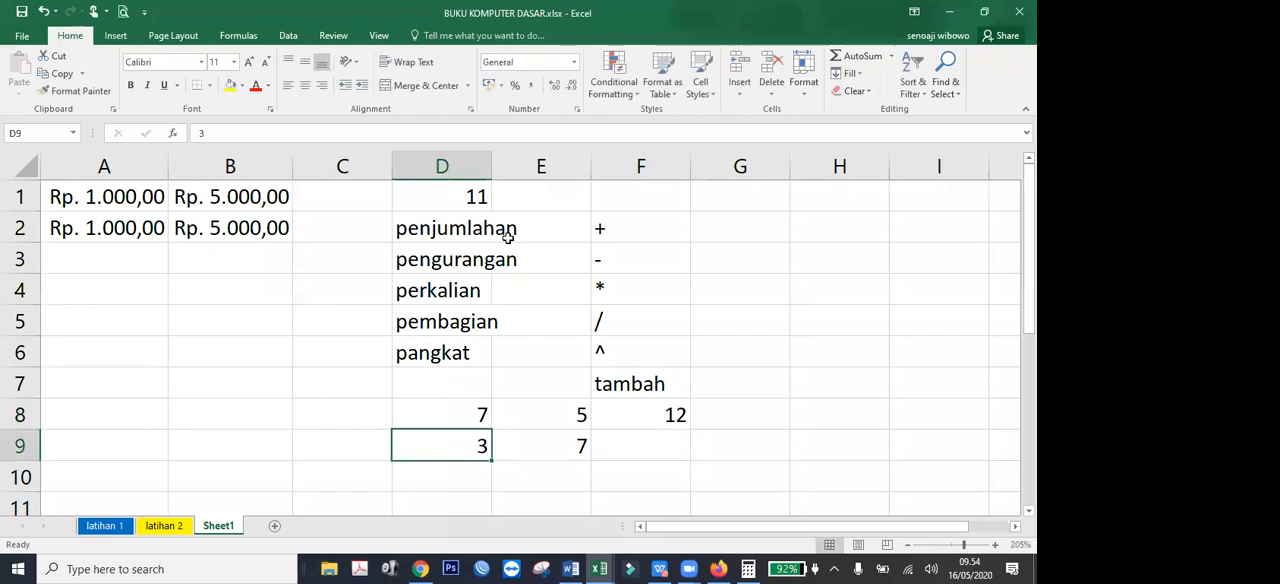
{"action": "key", "text": "Up"}
{"action": "key", "text": "Right"}
{"action": "key", "text": "Right"}
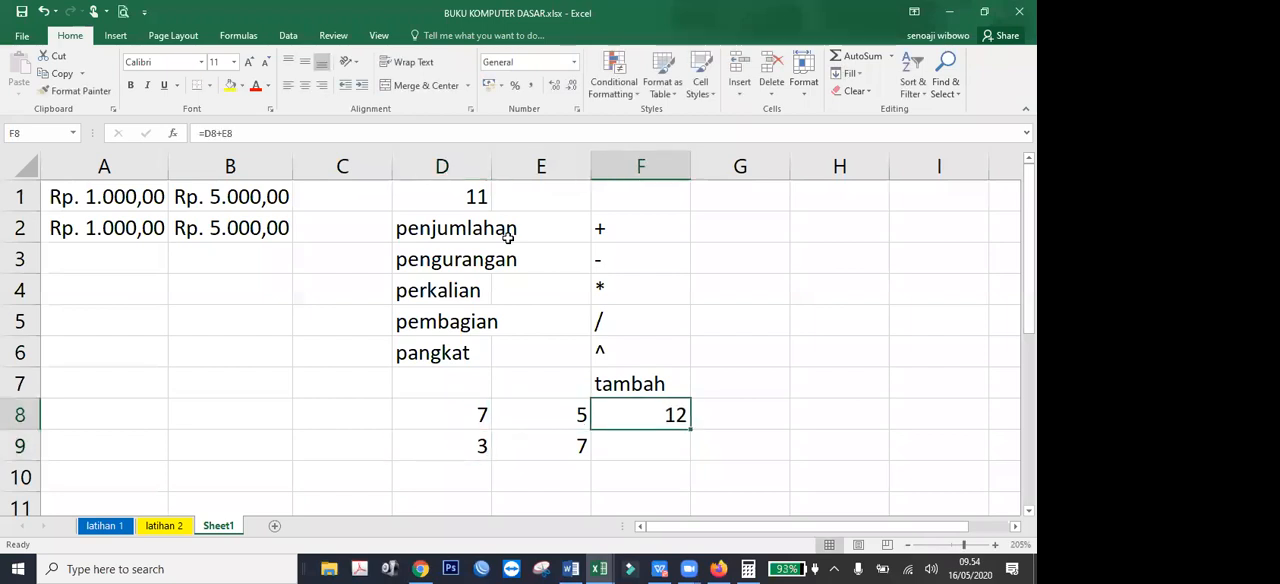
Undo the change to D8 and overwrite F8 with the literal formula =2+5.
{"action": "key", "text": "ctrl+z"}
{"action": "key", "text": "Right"}
{"action": "key", "text": "Right"}
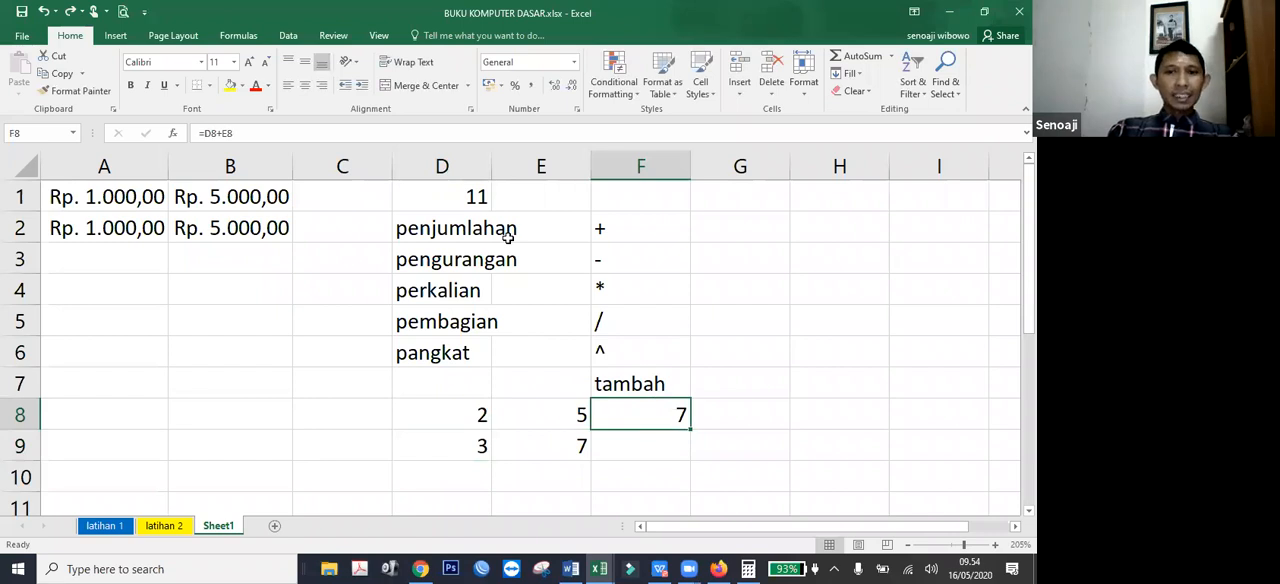
{"action": "type", "text": "=2+5"}
{"action": "key", "text": "Return"}
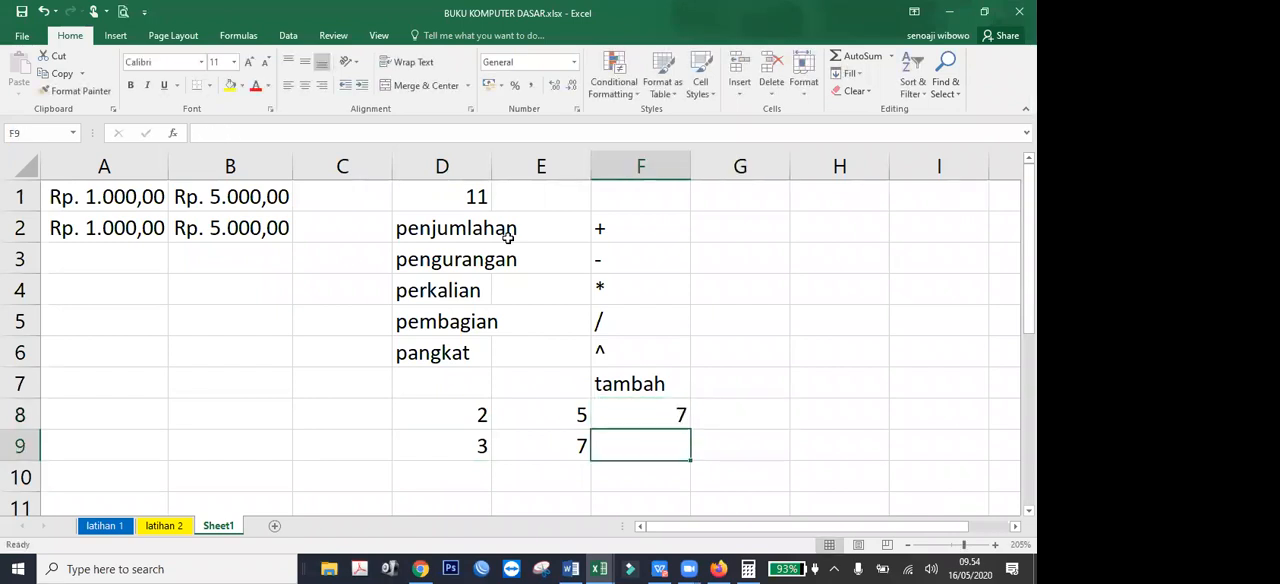
Set D8 to 7 to test the literal-number formula in F8.
{"action": "key", "text": "Up"}
{"action": "key", "text": "Left"}
{"action": "key", "text": "Left"}
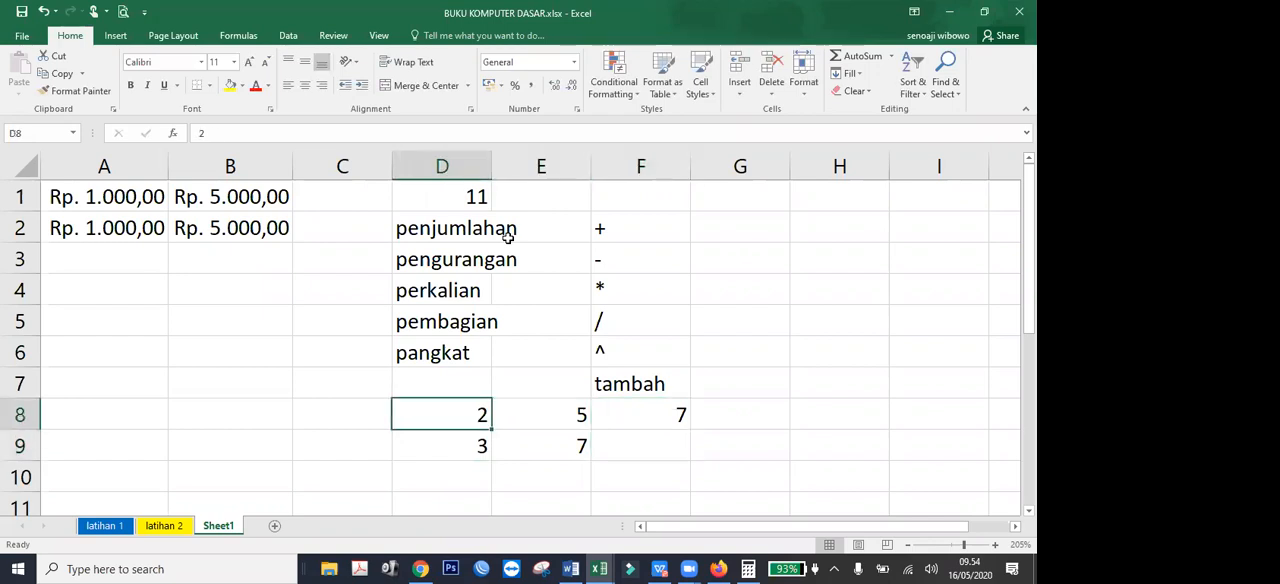
{"action": "type", "text": "7"}
{"action": "key", "text": "Return"}
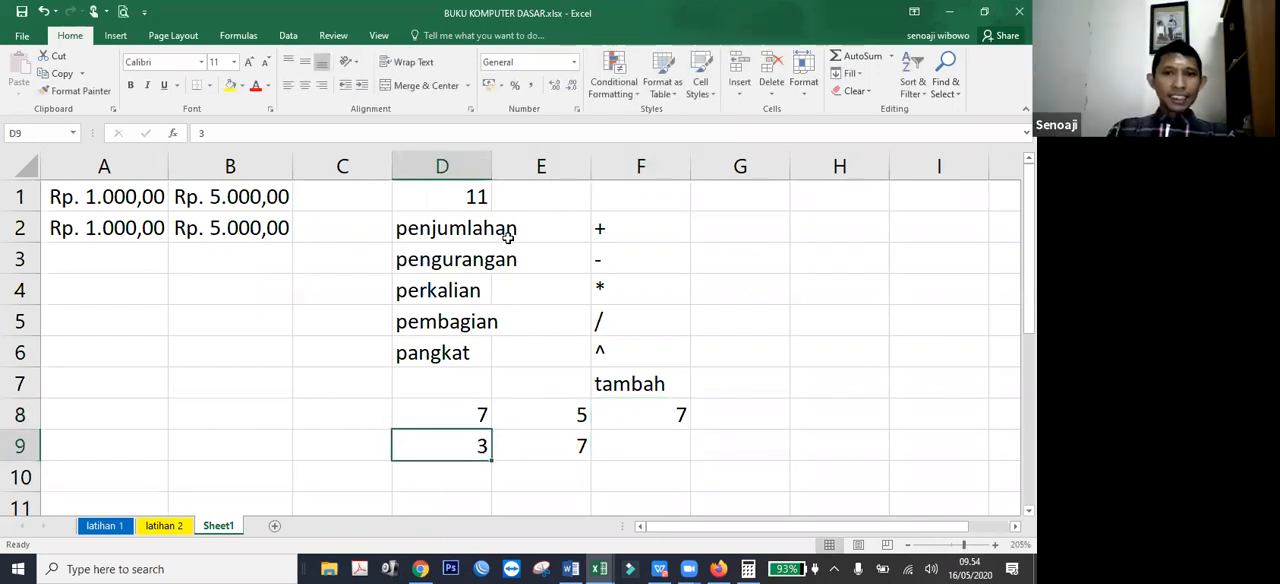
Edit the formula in F8, replacing its literal numbers so that it reads =D8+E8.
{"action": "left_click", "coordinate": [661, 410]}
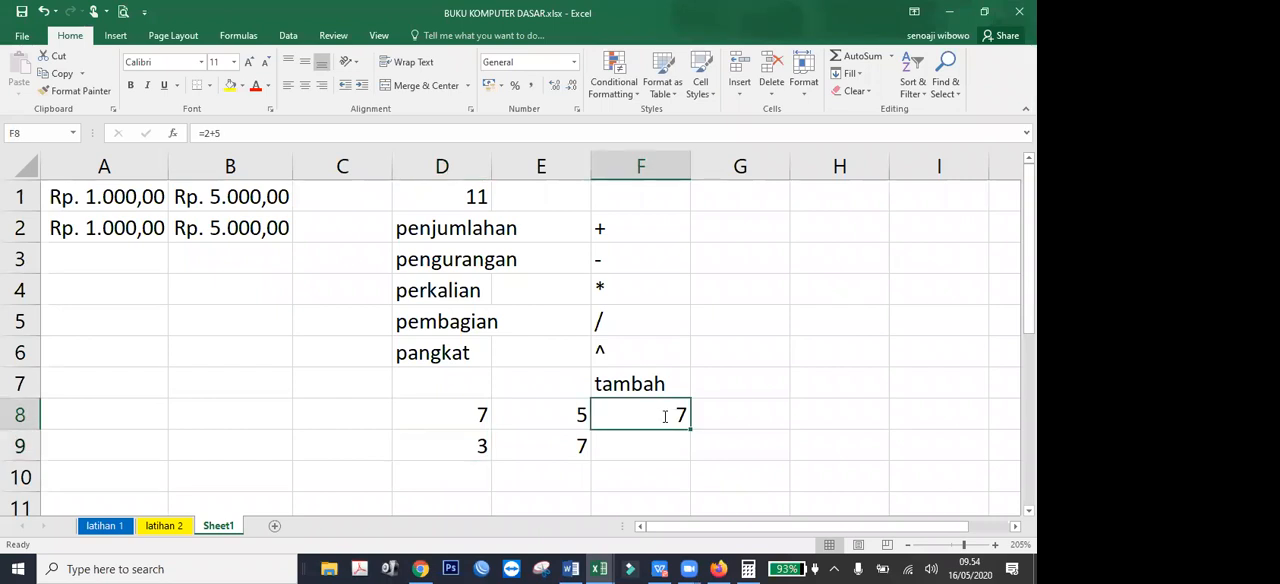
{"action": "key", "text": "F2"}
{"action": "key", "text": "BackSpace"}
{"action": "key", "text": "BackSpace"}
{"action": "key", "text": "BackSpace"}
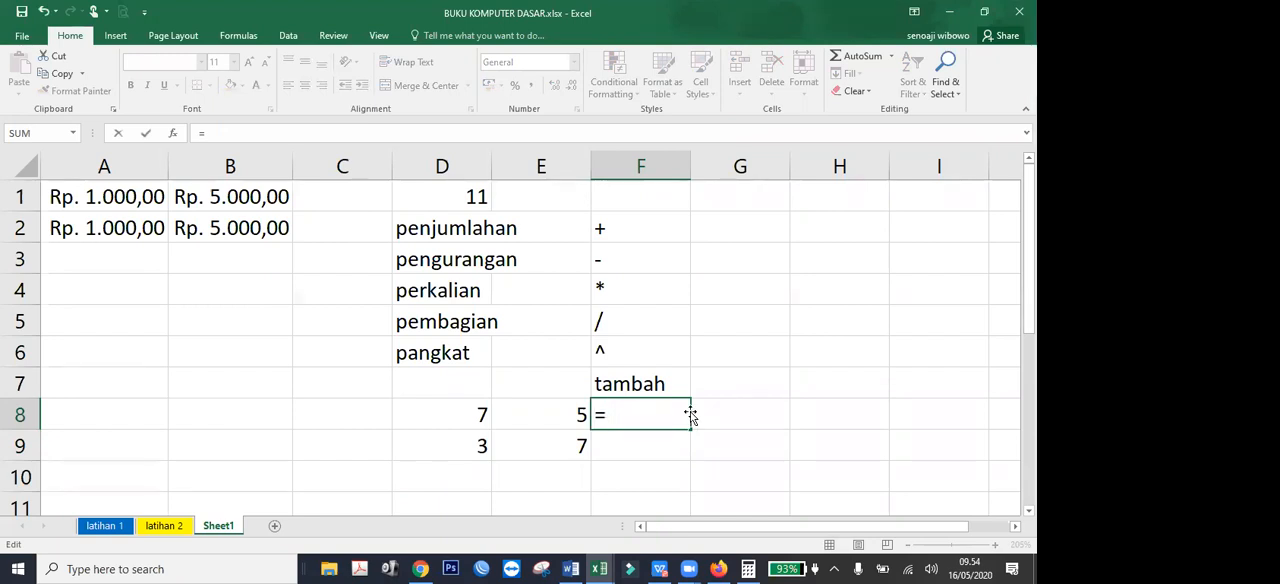
{"action": "key", "text": "Left"}
{"action": "key", "text": "Left"}
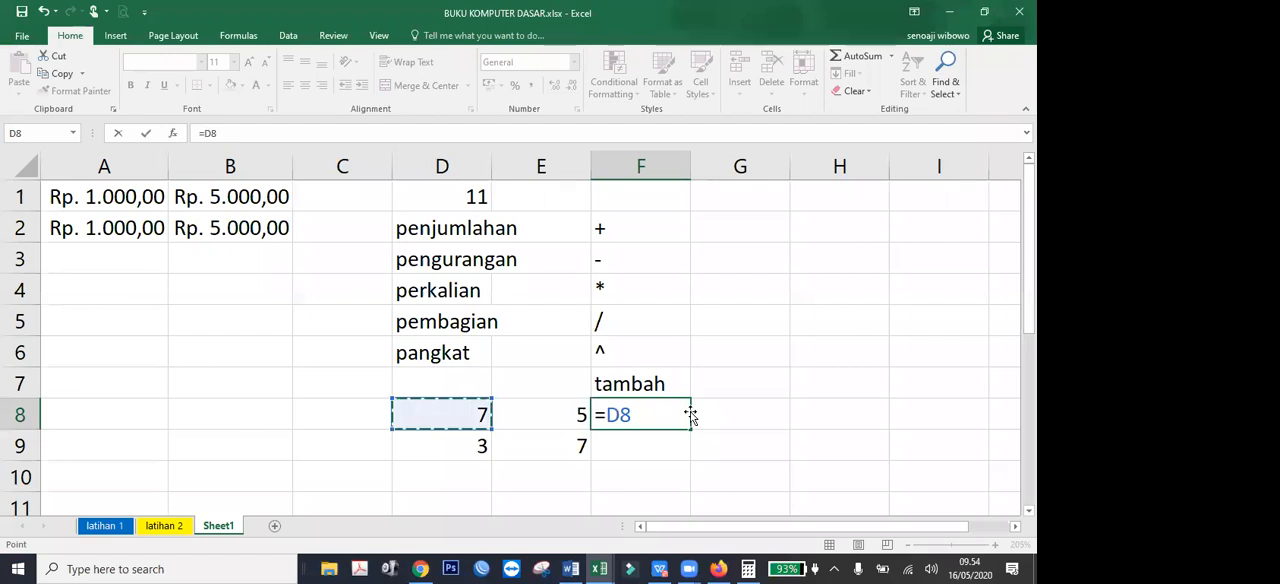
{"action": "type", "text": "+"}
{"action": "key", "text": "Left"}
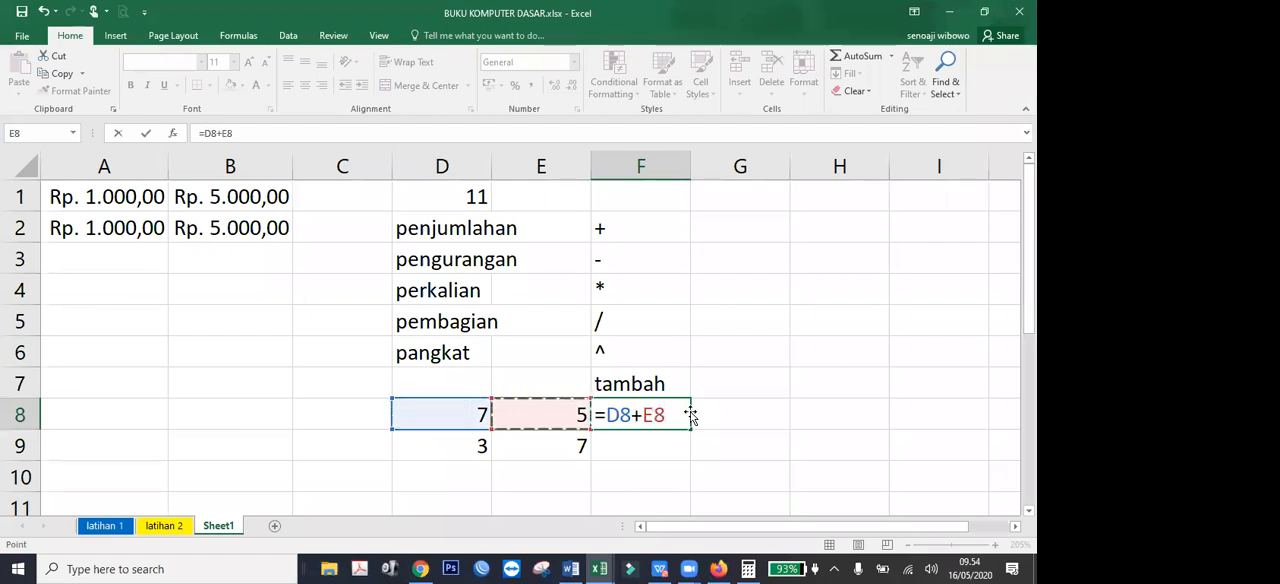
{"action": "key", "text": "Return"}
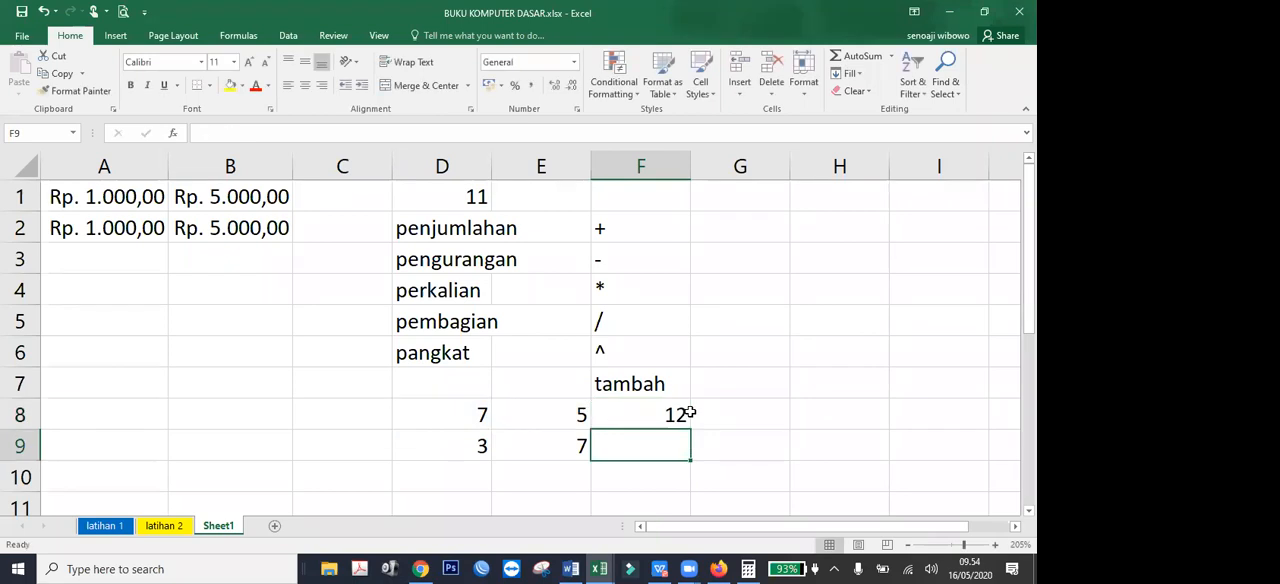
Set D8 to 6 to test the cell-reference formula.
{"action": "key", "text": "Left"}
{"action": "key", "text": "Left"}
{"action": "key", "text": "Up"}
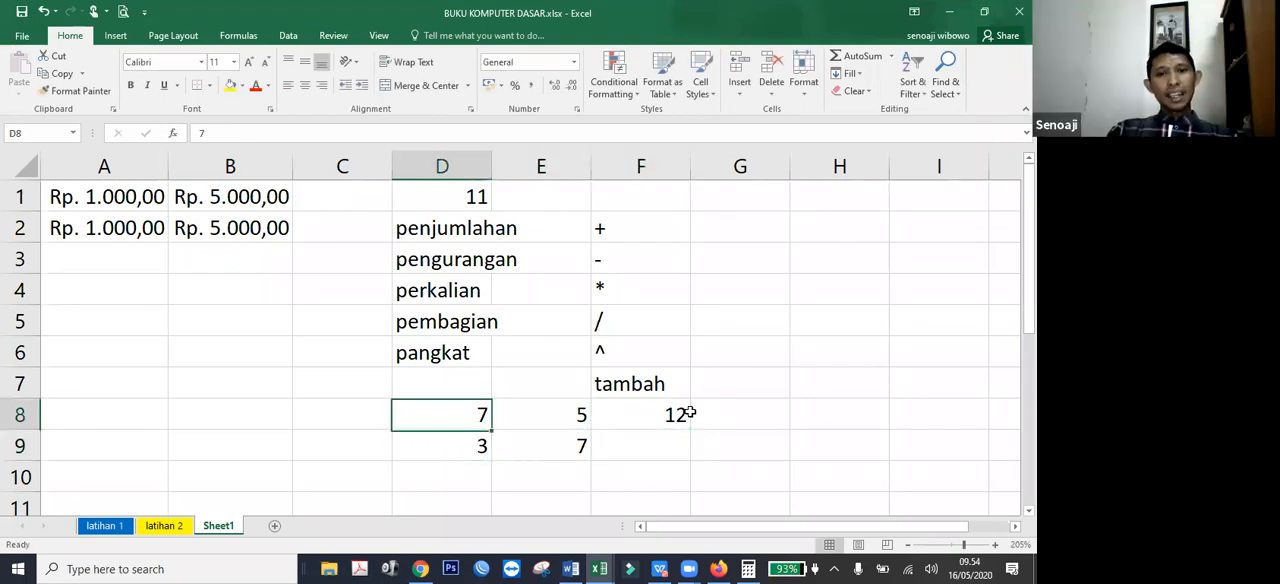
{"action": "type", "text": "6"}
{"action": "key", "text": "Return"}
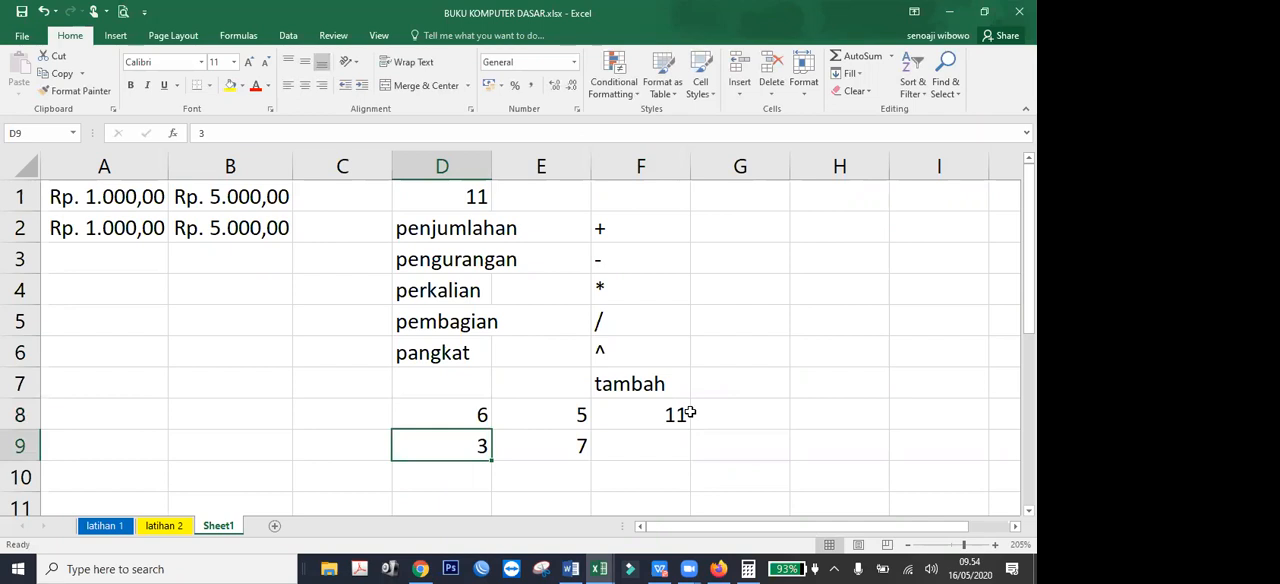
Fill the addition formula from F8 down to F9.
{"action": "left_click", "coordinate": [677, 415]}
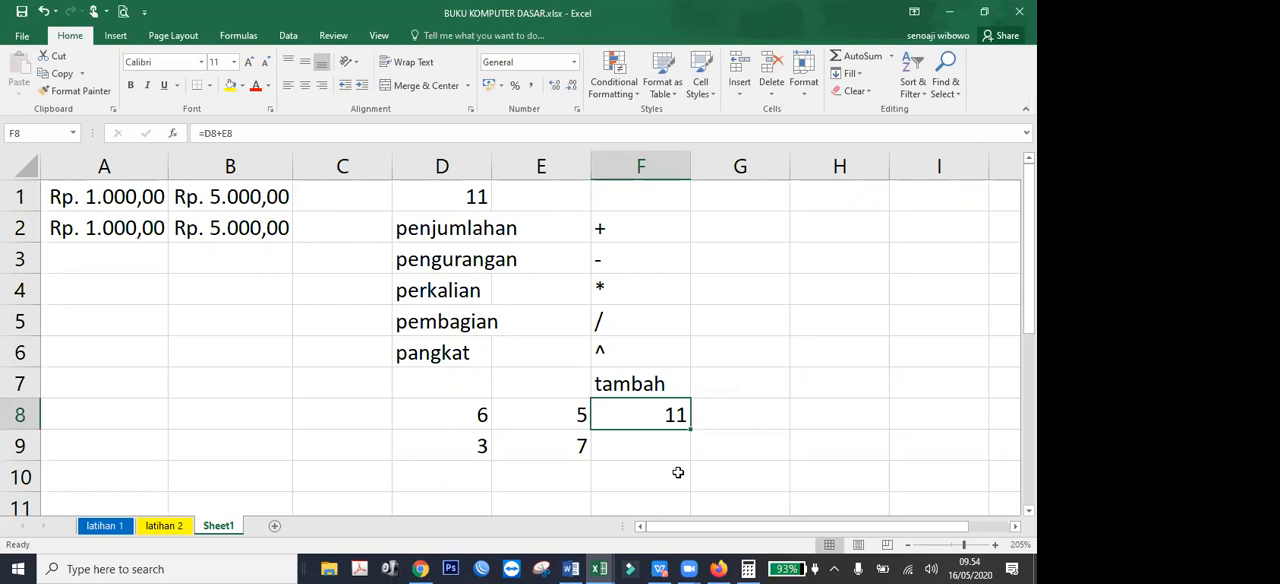
{"action": "left_click_drag", "start_coordinate": [690, 429], "coordinate": [692, 460]}
{"action": "left_click", "coordinate": [634, 486]}
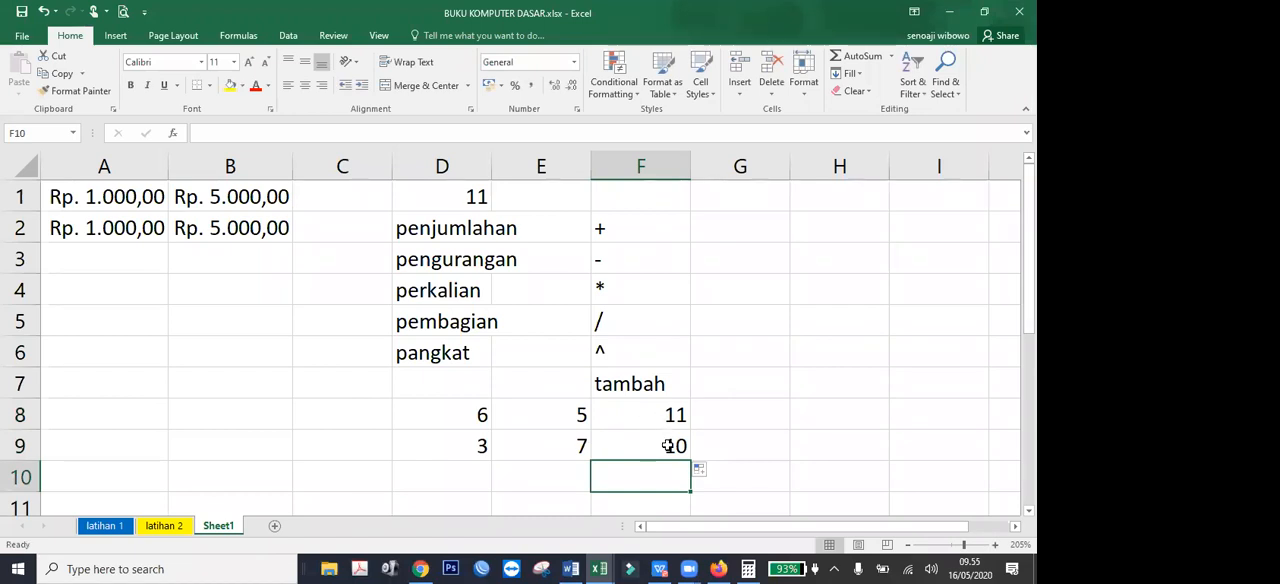
Compare the cell references in the formulas of F8 and F9, leaving both formulas as they are.
{"action": "double_click", "coordinate": [668, 446]}
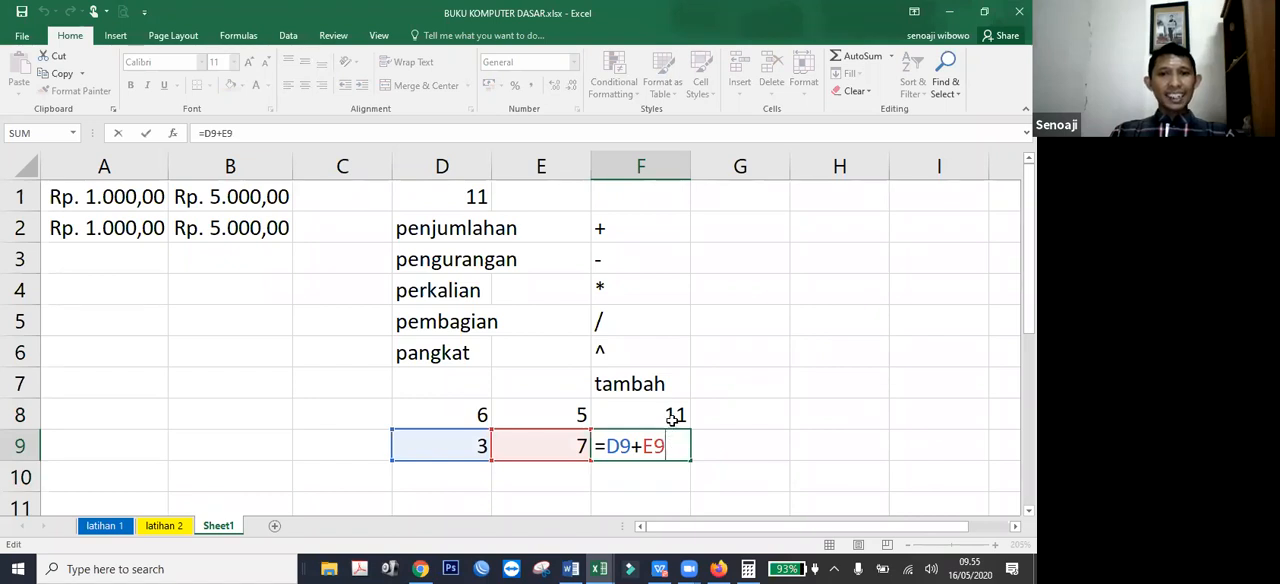
{"action": "left_click", "coordinate": [662, 416]}
{"action": "double_click", "coordinate": [655, 416]}
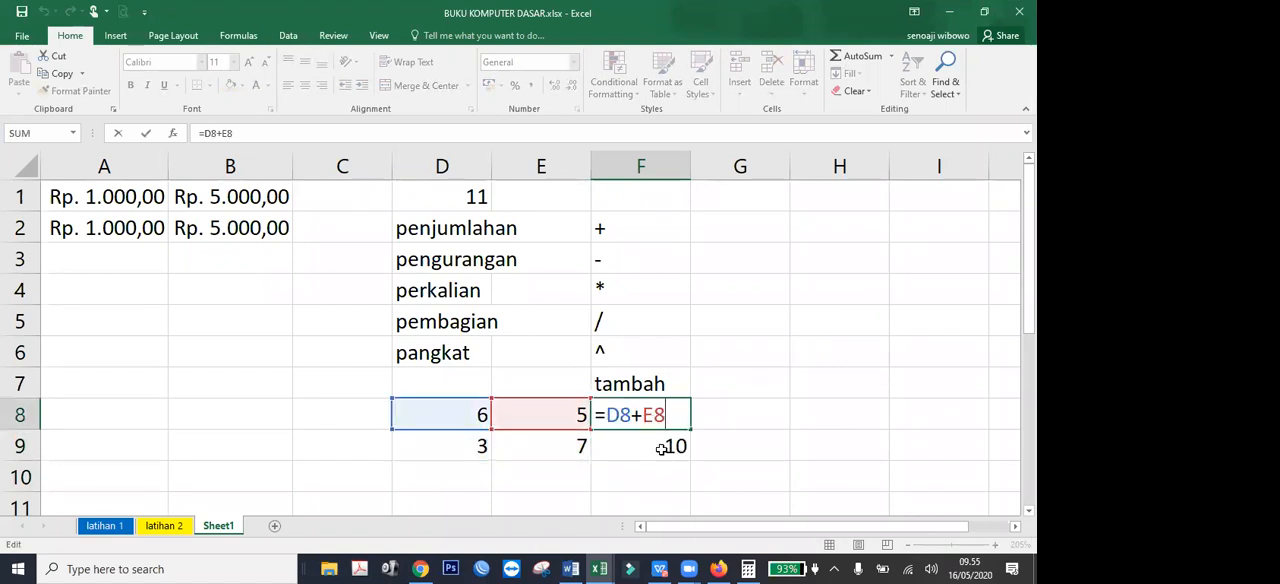
{"action": "left_click", "coordinate": [668, 447]}
{"action": "double_click", "coordinate": [674, 447]}
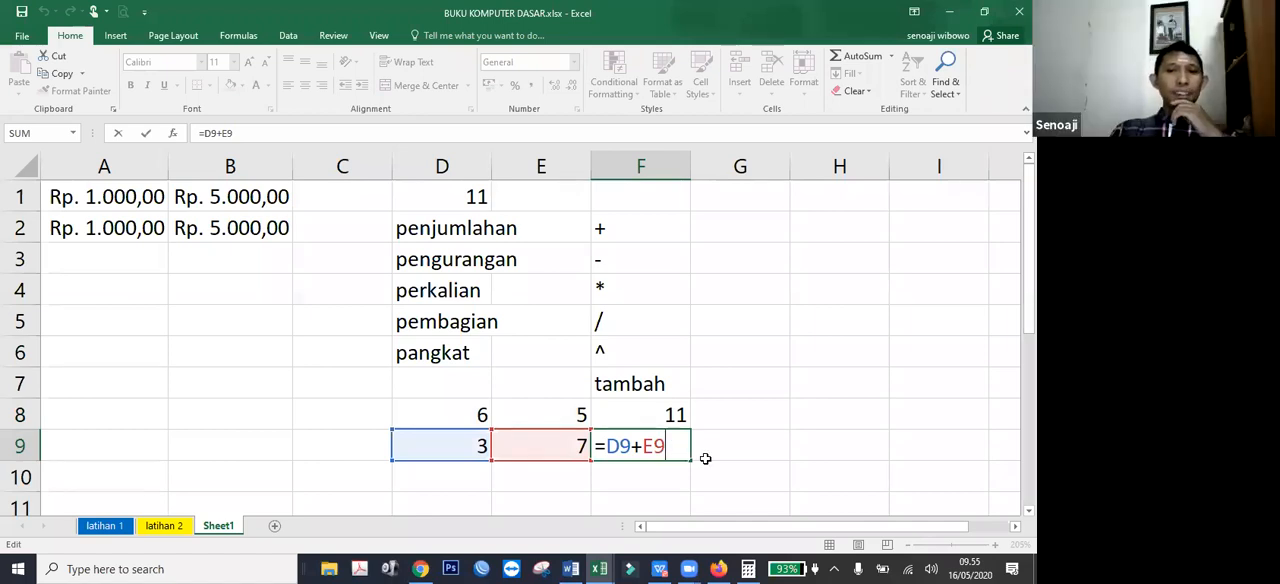
{"action": "left_click", "coordinate": [709, 457]}
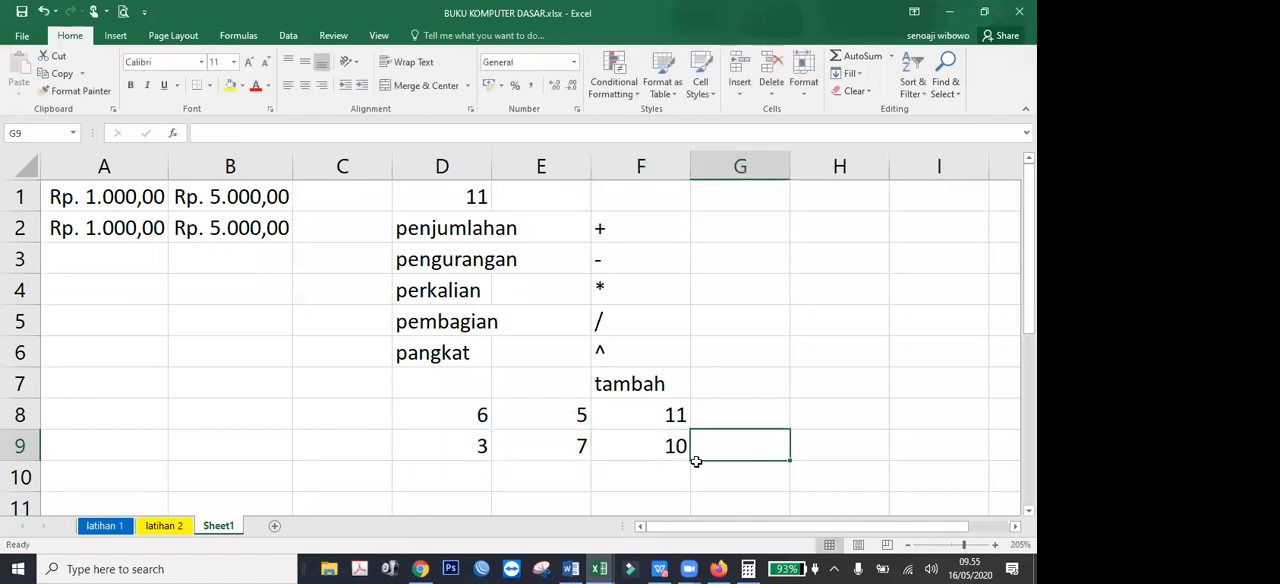
Add the heading "pengurangan" in G7, beside the "tambah" heading.
{"action": "left_click", "coordinate": [726, 390]}
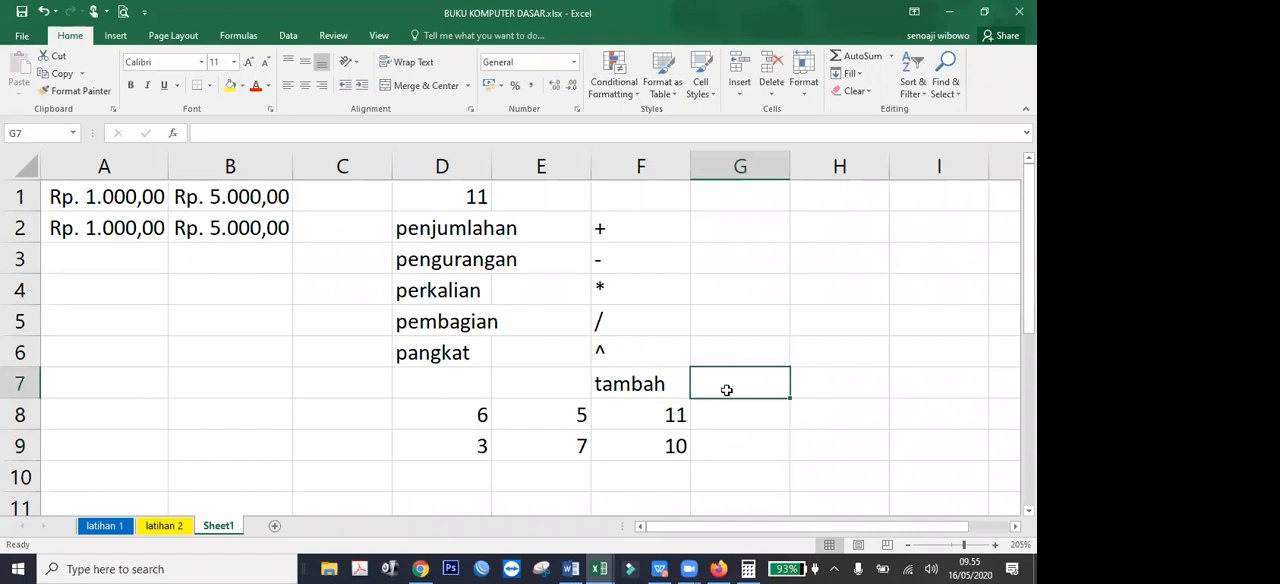
{"action": "type", "text": "pe"}
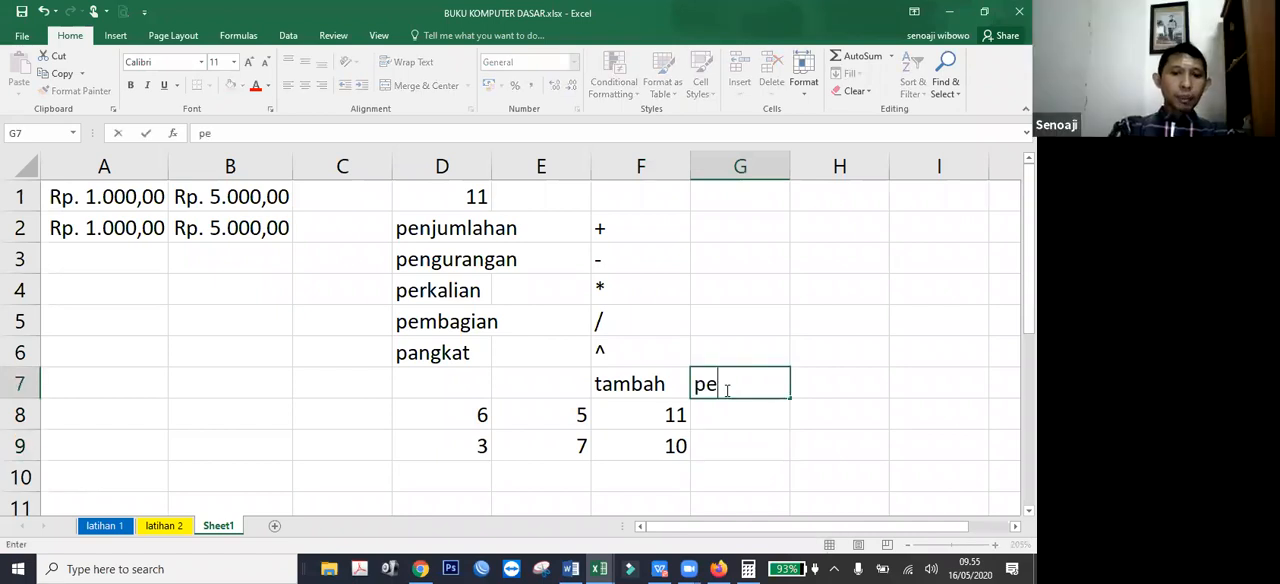
{"action": "type", "text": "ngurang"}
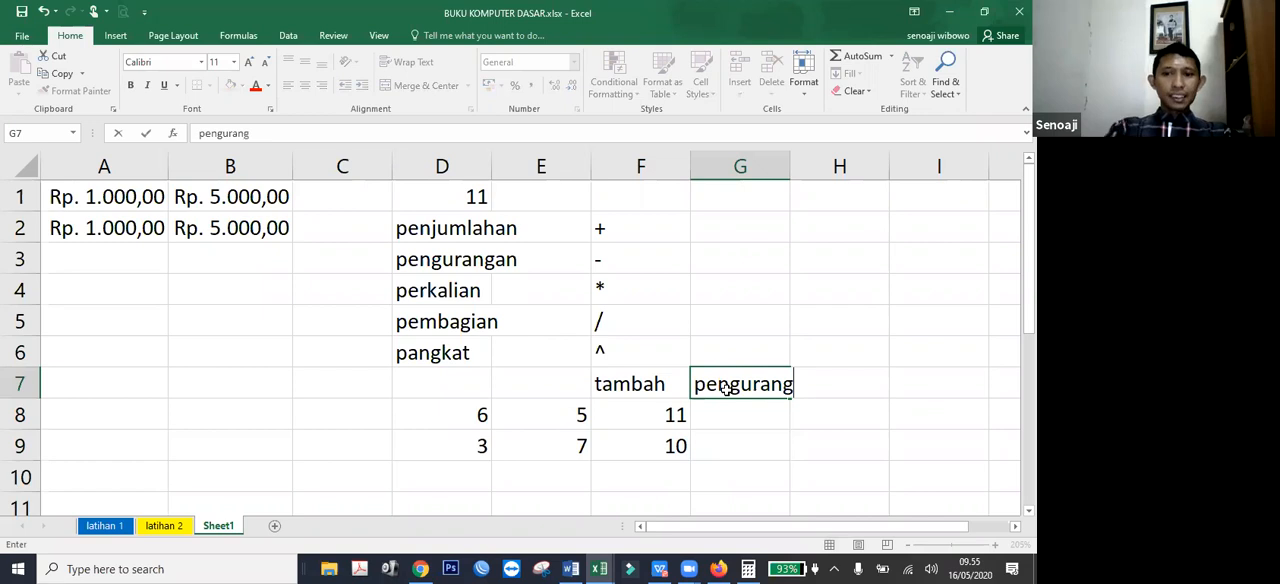
{"action": "type", "text": "an"}
{"action": "key", "text": "Return"}
Enter the subtraction formula =D8-E8 in G8 and fill it down to G9.
{"action": "type", "text": "="}
{"action": "key", "text": "Left"}
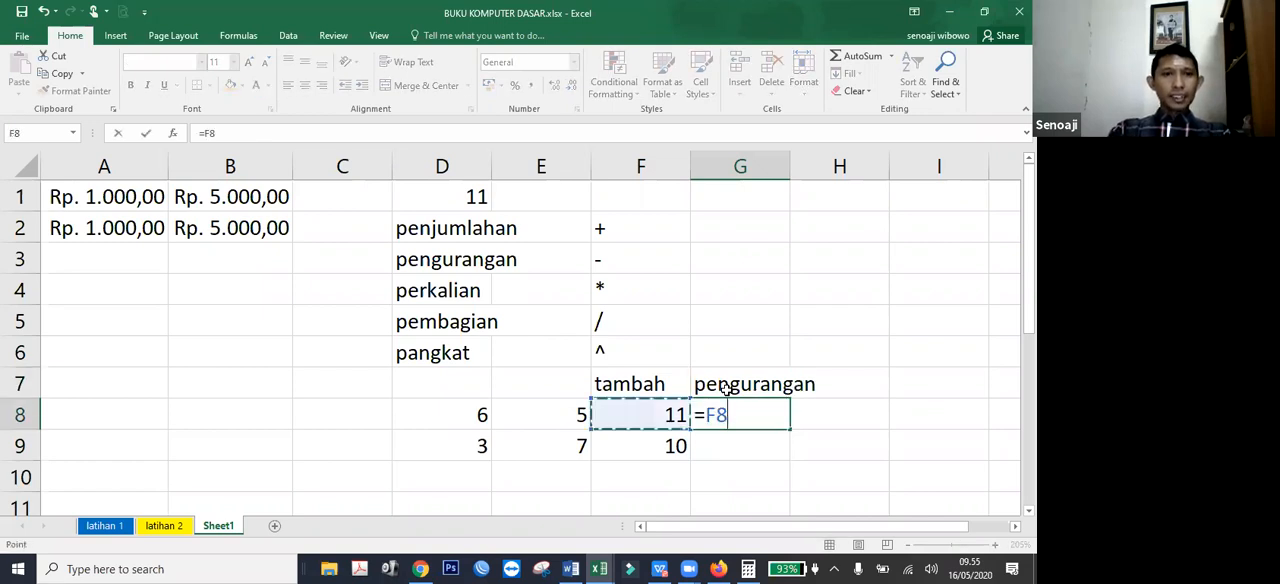
{"action": "key", "text": "Left"}
{"action": "key", "text": "Left"}
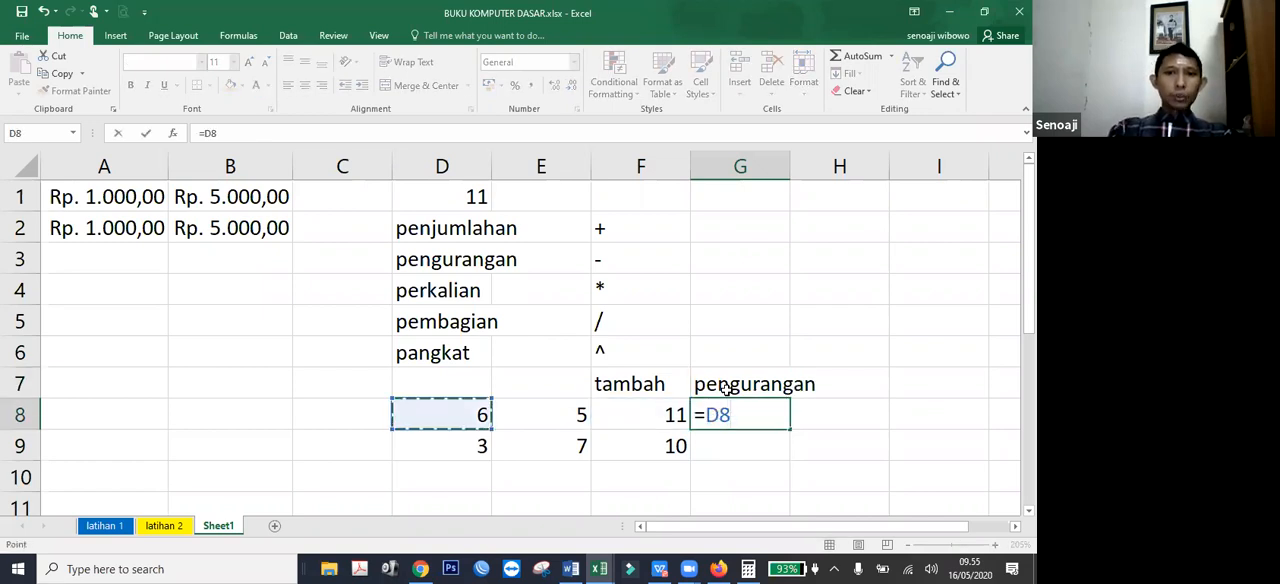
{"action": "type", "text": "-"}
{"action": "key", "text": "Left"}
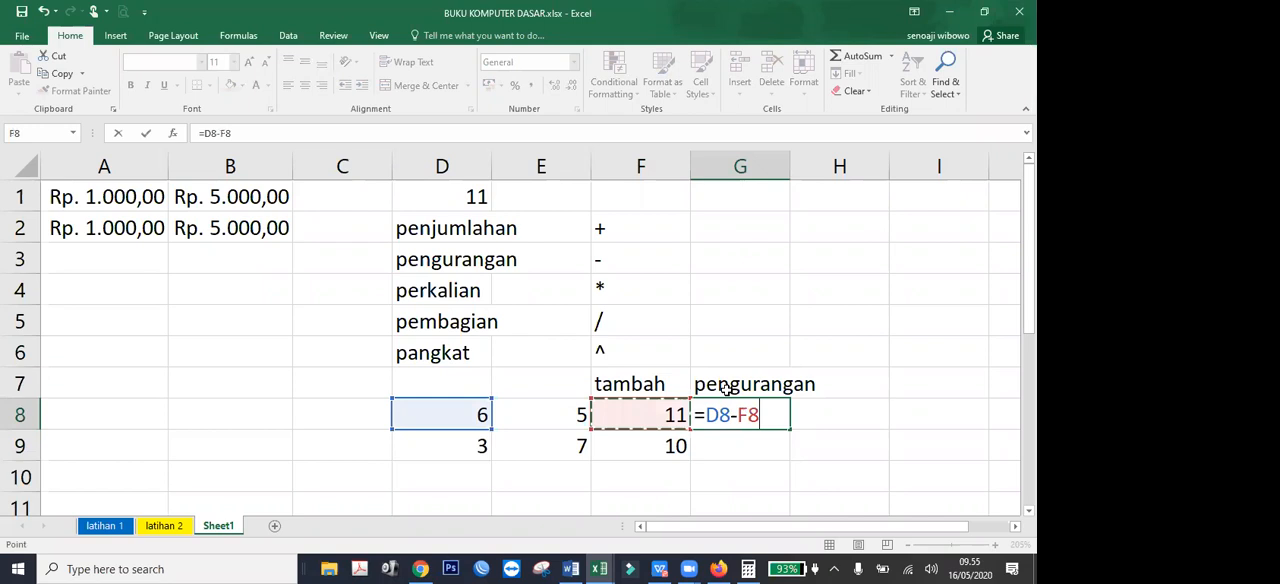
{"action": "key", "text": "Left"}
{"action": "key", "text": "Return"}
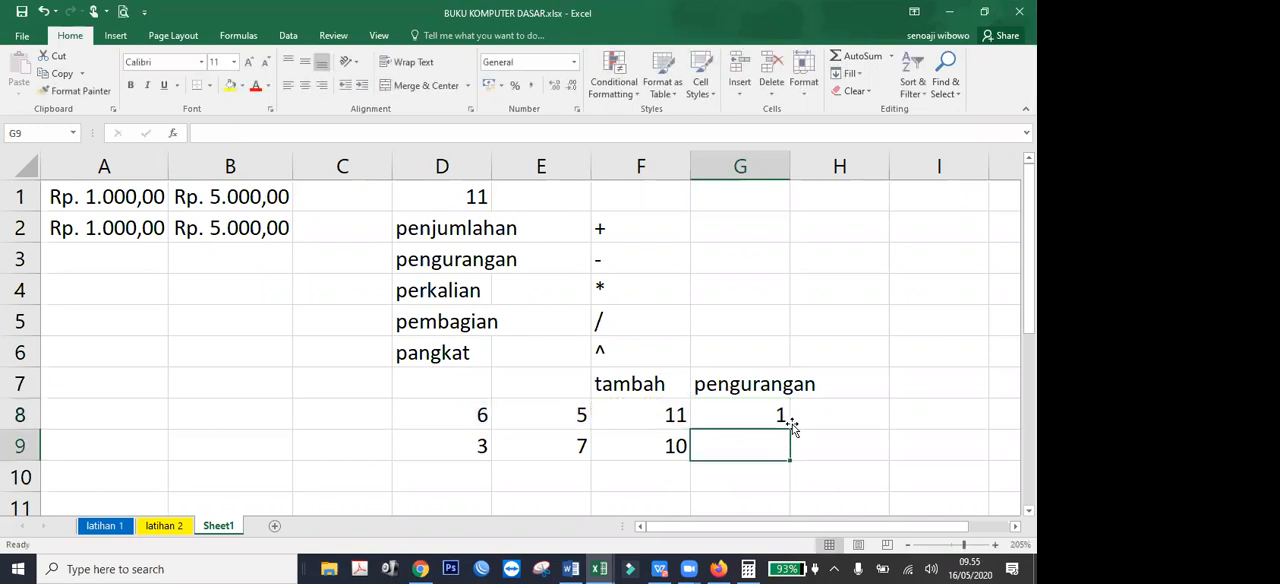
{"action": "left_click", "coordinate": [785, 420]}
{"action": "left_click_drag", "start_coordinate": [792, 424], "coordinate": [812, 458]}
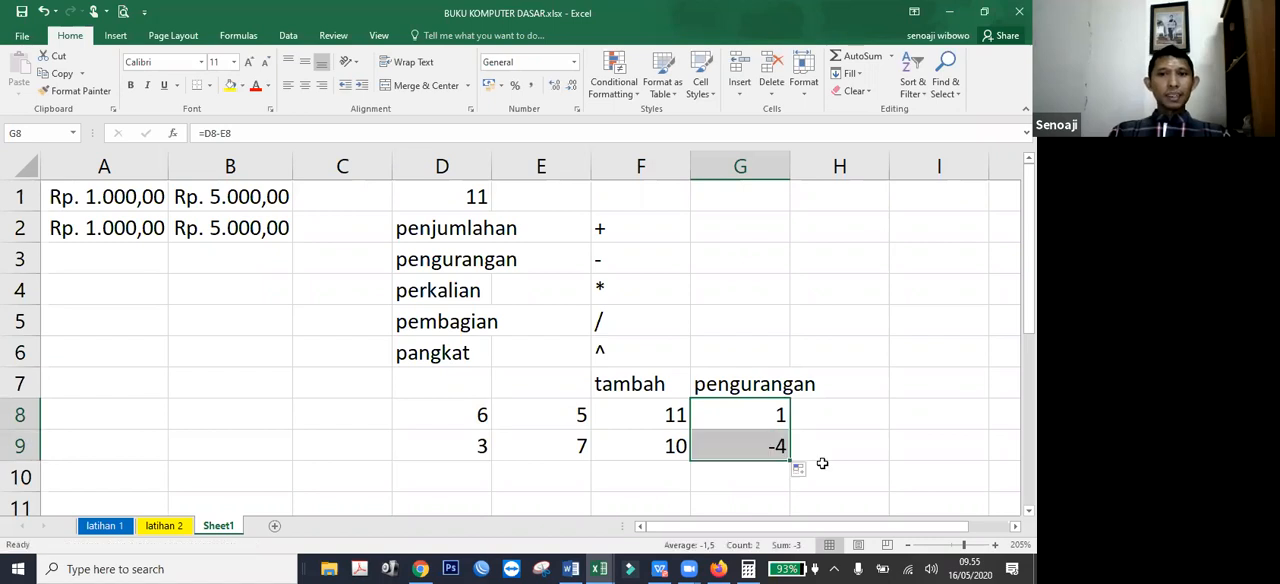
Add the heading "perkalian" in H7.
{"action": "left_click", "coordinate": [842, 390]}
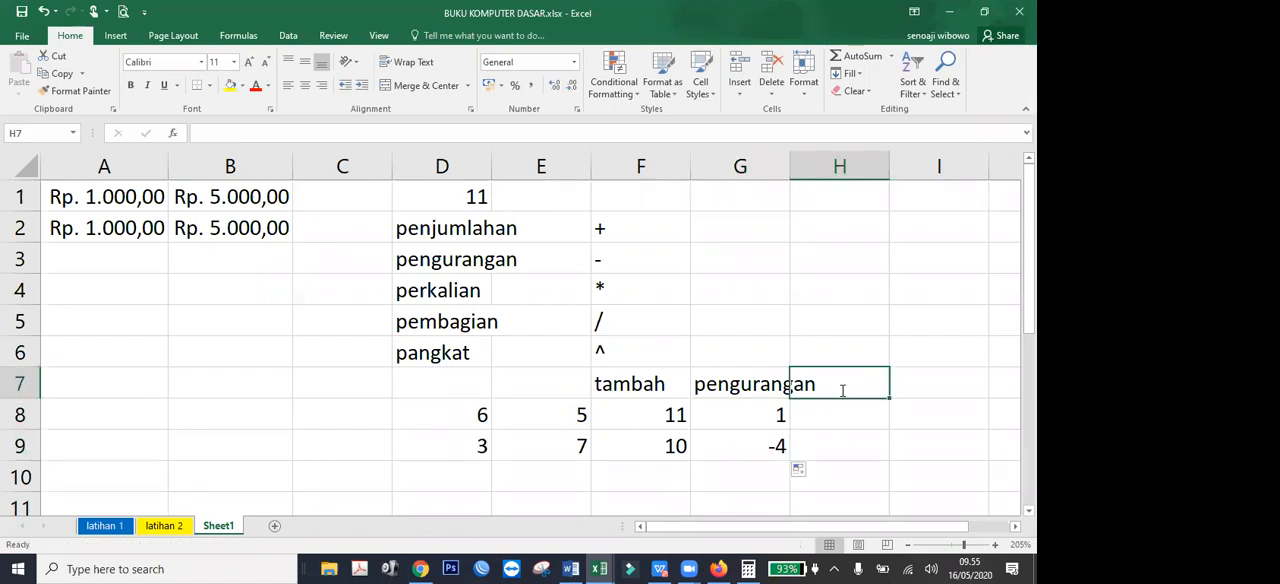
{"action": "type", "text": "perkalian"}
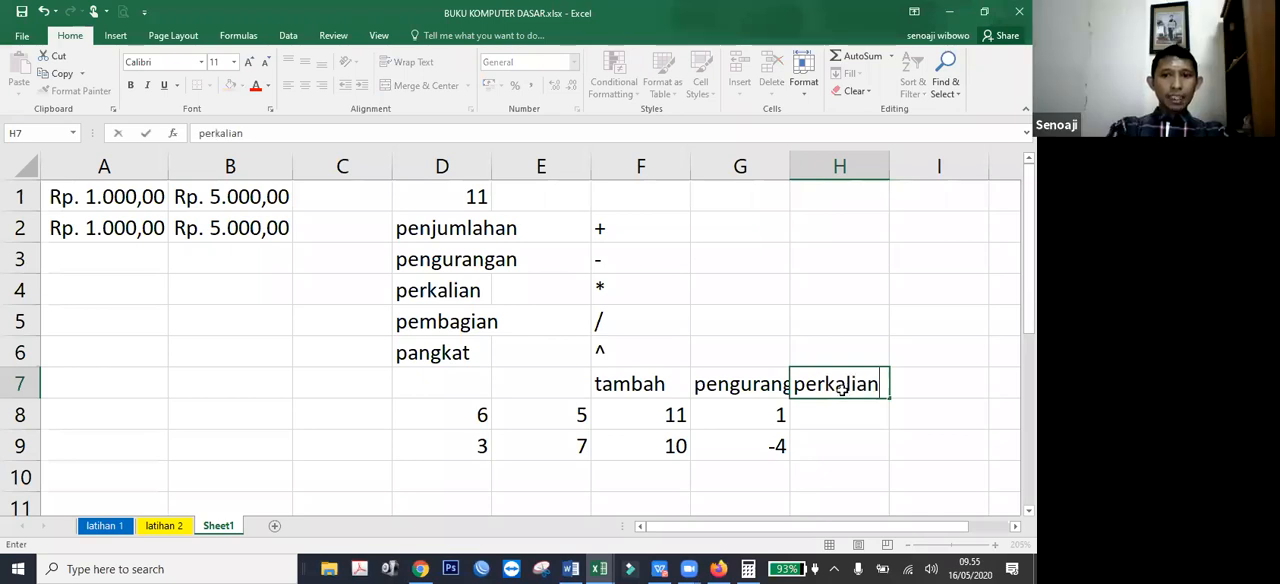
{"action": "key", "text": "Return"}
Enter the formula =E8/D8 in H8 under the "perkalian" heading.
{"action": "type", "text": "="}
{"action": "key", "text": "Left"}
{"action": "key", "text": "Left"}
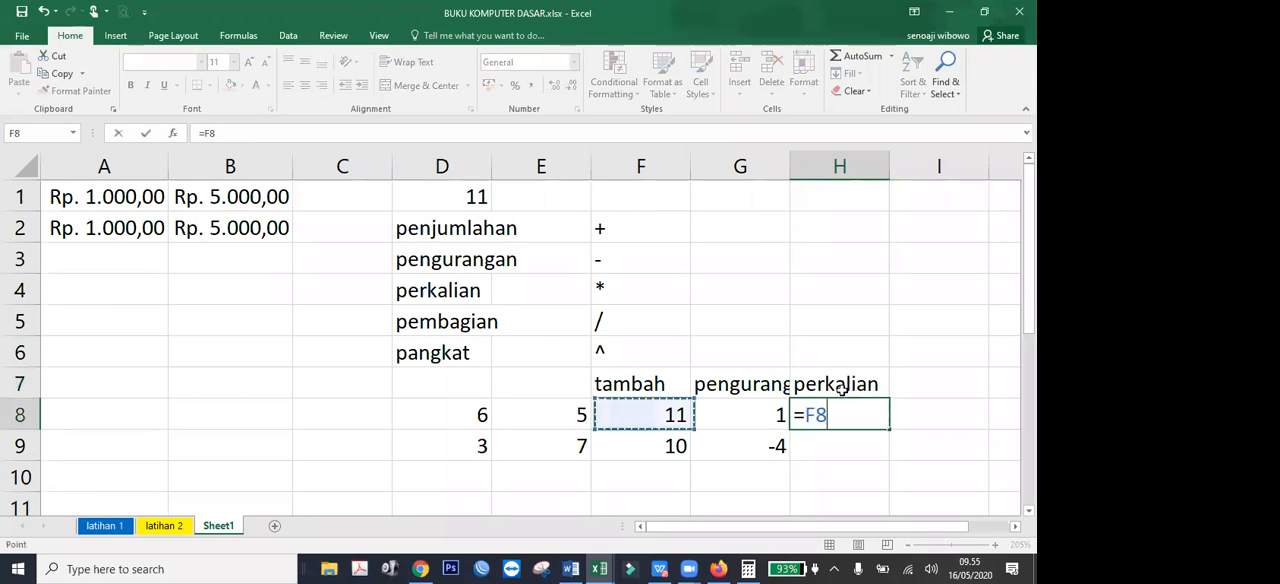
{"action": "key", "text": "Left"}
{"action": "type", "text": "/"}
{"action": "key", "text": "Left"}
{"action": "key", "text": "Left"}
{"action": "key", "text": "Left"}
{"action": "key", "text": "Left"}
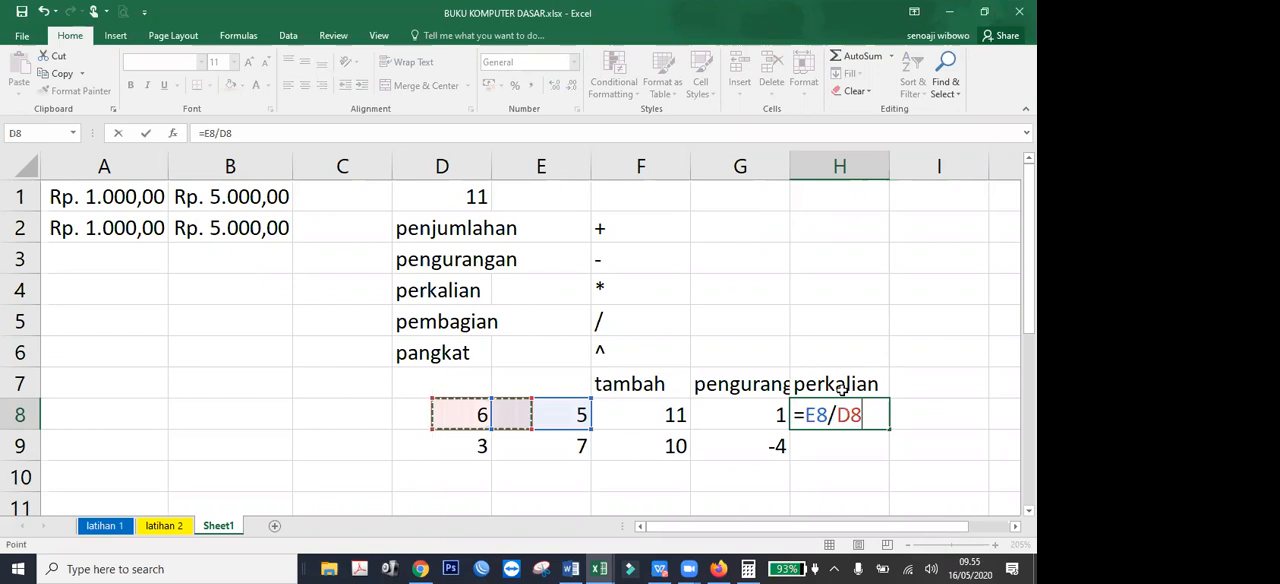
{"action": "key", "text": "Return"}
Add the heading "pembagian" in I7.
{"action": "key", "text": "Up"}
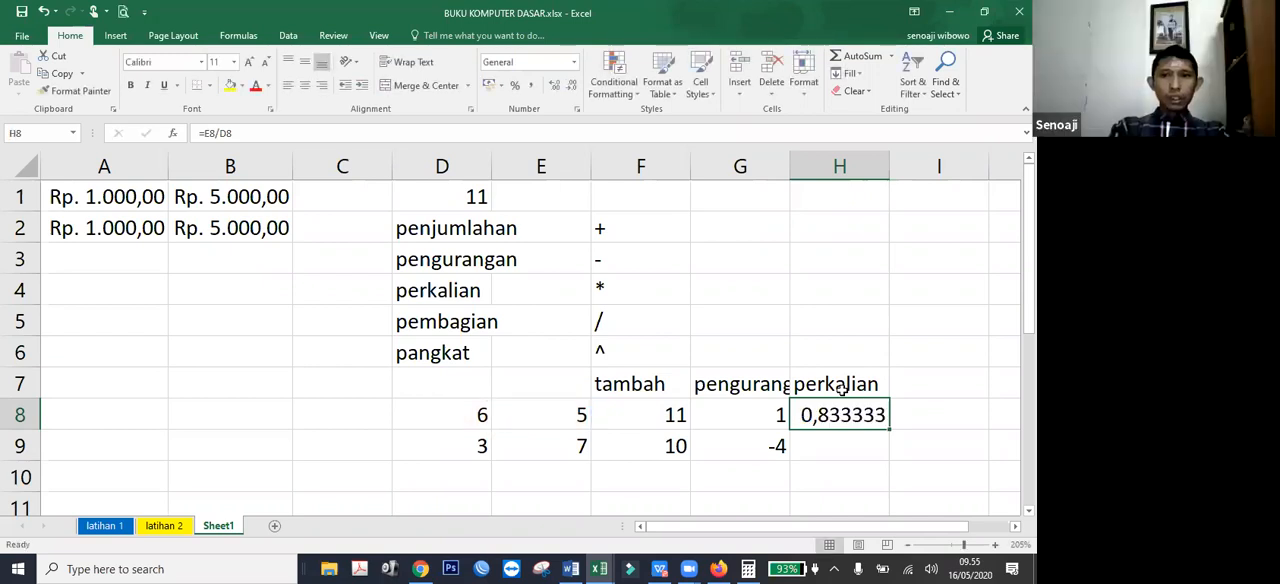
{"action": "key", "text": "Up"}
{"action": "key", "text": "Right"}
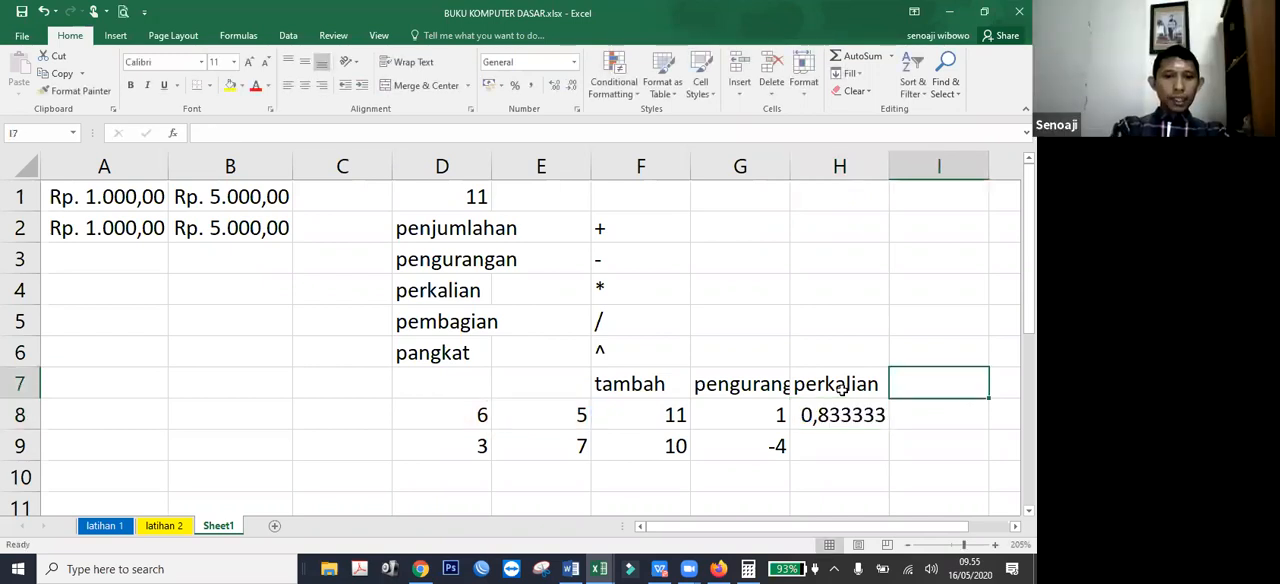
{"action": "type", "text": "pembagian"}
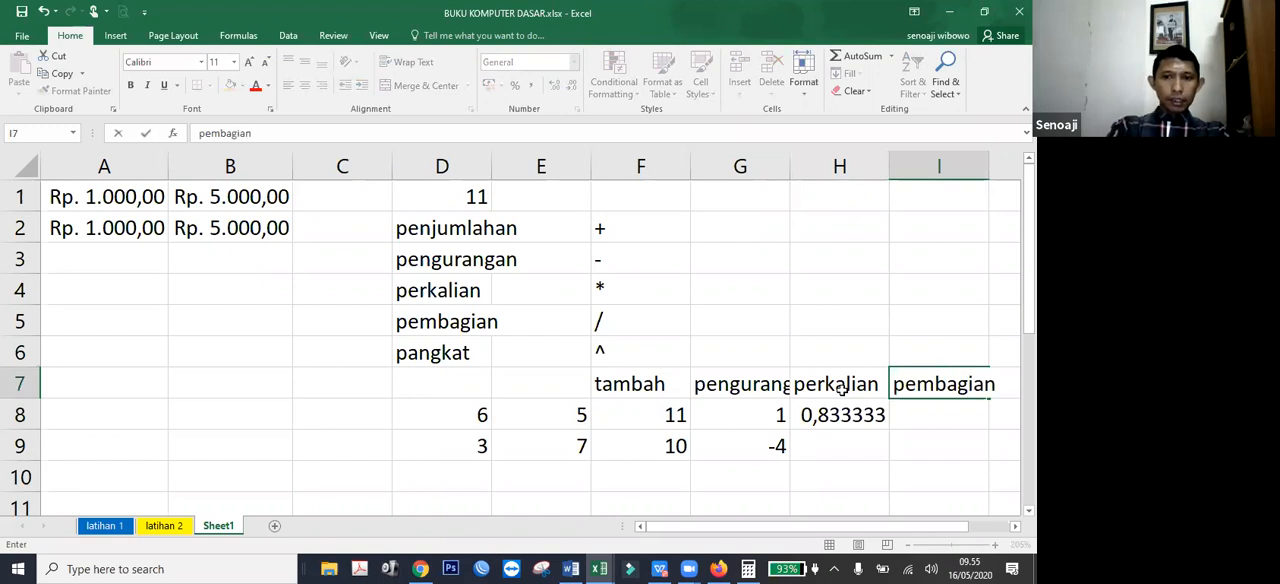
{"action": "key", "text": "Return"}
Enter the division formula =E8/D8 in I8 under the "pembagian" heading.
{"action": "type", "text": "="}
{"action": "key", "text": "Left"}
{"action": "key", "text": "Left"}
{"action": "key", "text": "Left"}
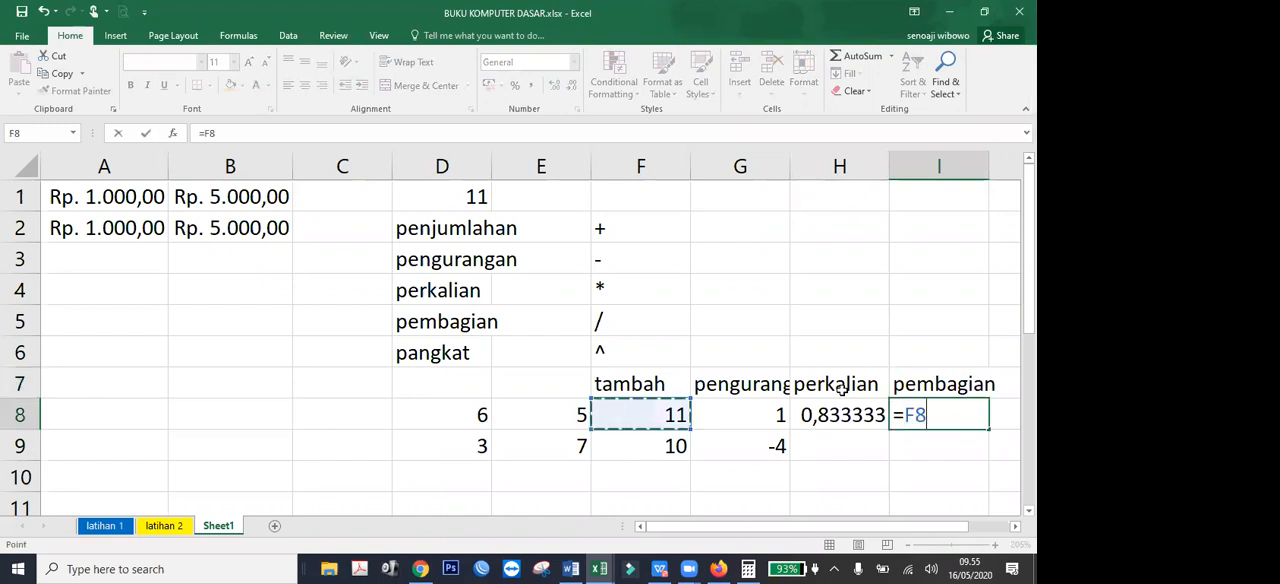
{"action": "key", "text": "Left"}
{"action": "type", "text": "/"}
{"action": "key", "text": "Left"}
{"action": "key", "text": "Left"}
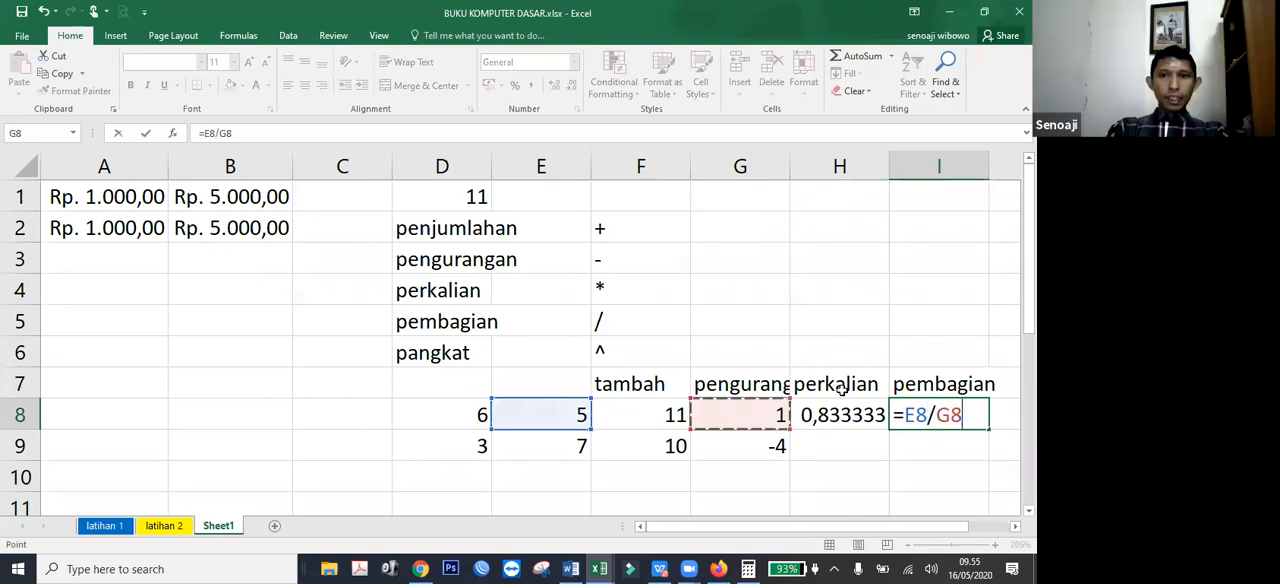
{"action": "key", "text": "Left"}
{"action": "key", "text": "Left"}
{"action": "key", "text": "Left"}
{"action": "key", "text": "shift+Tab"}
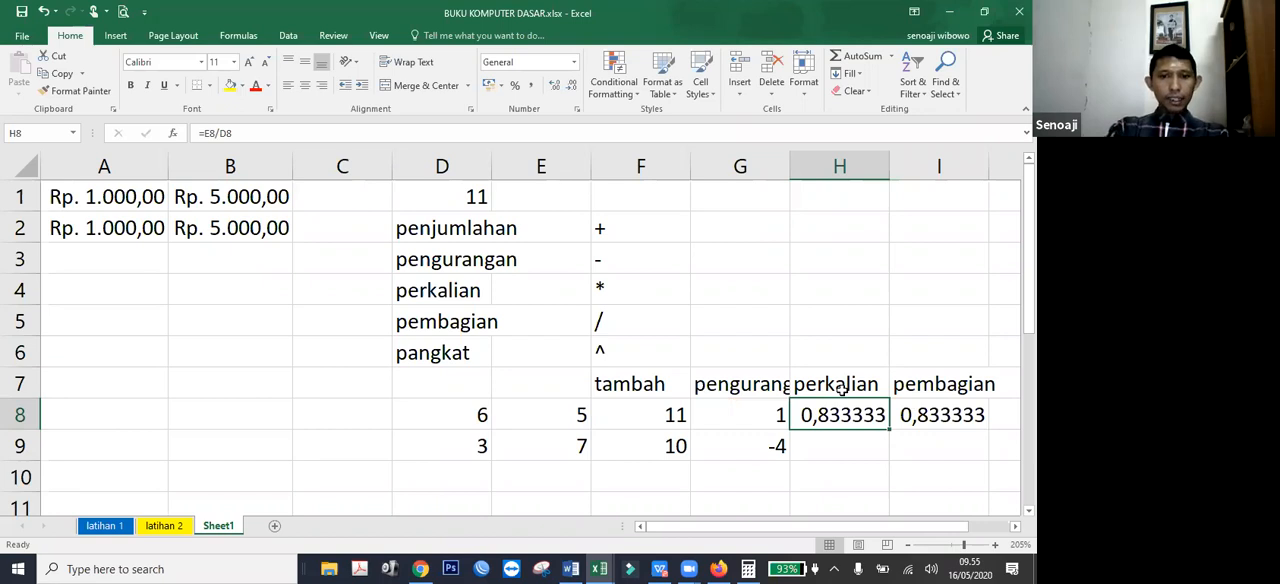
Correct the operator in the H8 formula so that it multiplies, reading =E8*D8.
{"action": "key", "text": "F2"}
{"action": "key", "text": "Left"}
{"action": "key", "text": "Left"}
{"action": "key", "text": "shift+Left"}
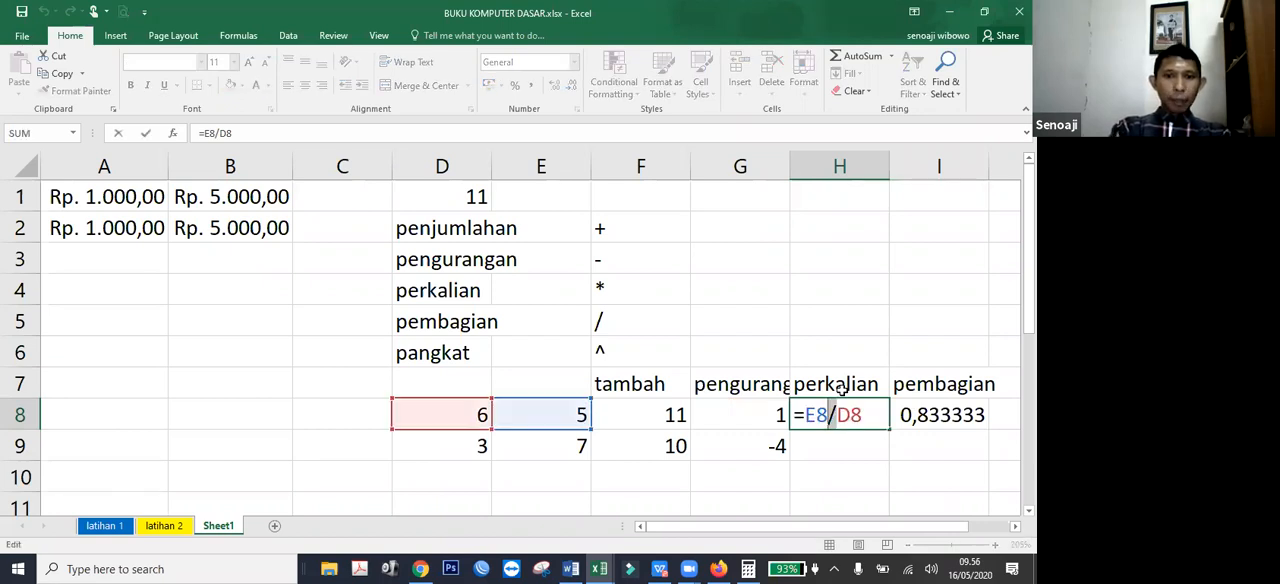
{"action": "key", "text": "BackSpace"}
{"action": "type", "text": "*"}
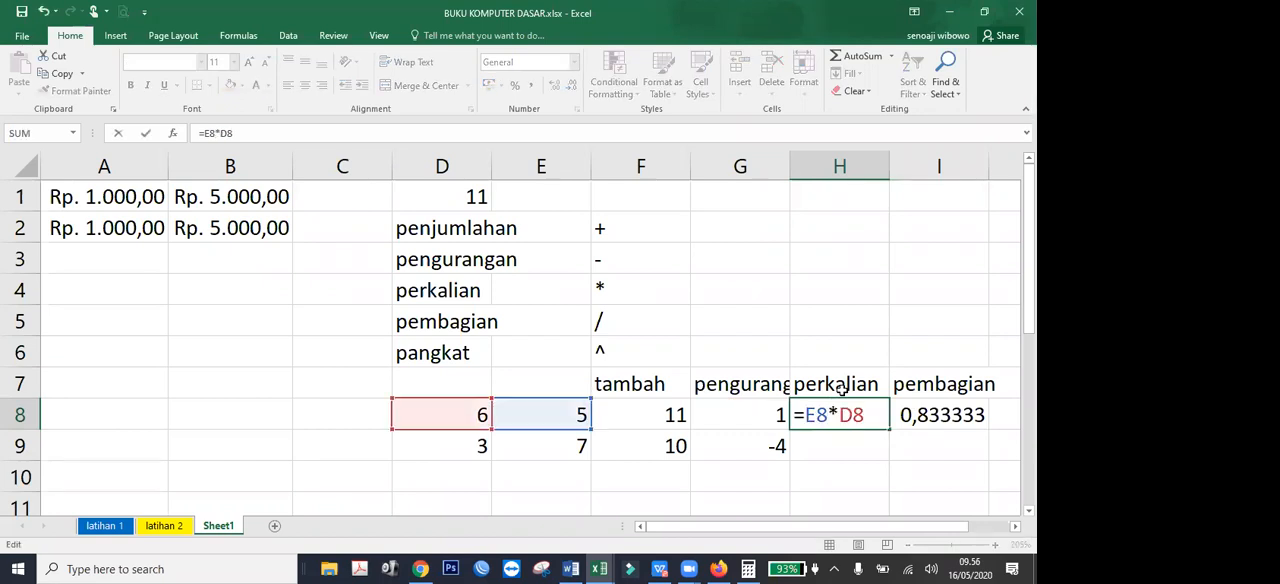
{"action": "key", "text": "Tab"}
{"action": "key", "text": "Tab"}
Add the heading "pangkat" in J7.
{"action": "key", "text": "Up"}
{"action": "type", "text": "pan"}
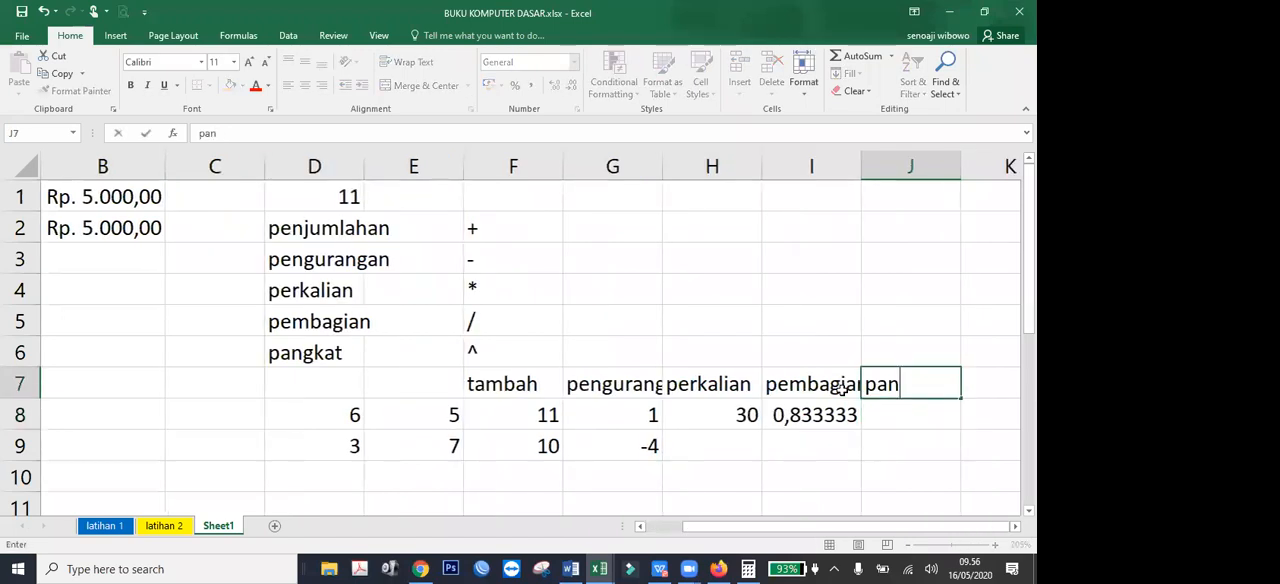
{"action": "type", "text": "gkat"}
{"action": "key", "text": "Return"}
Enter the exponent formula =D8^E8 in J8 under the "pangkat" heading.
{"action": "type", "text": "="}
{"action": "key", "text": "Left"}
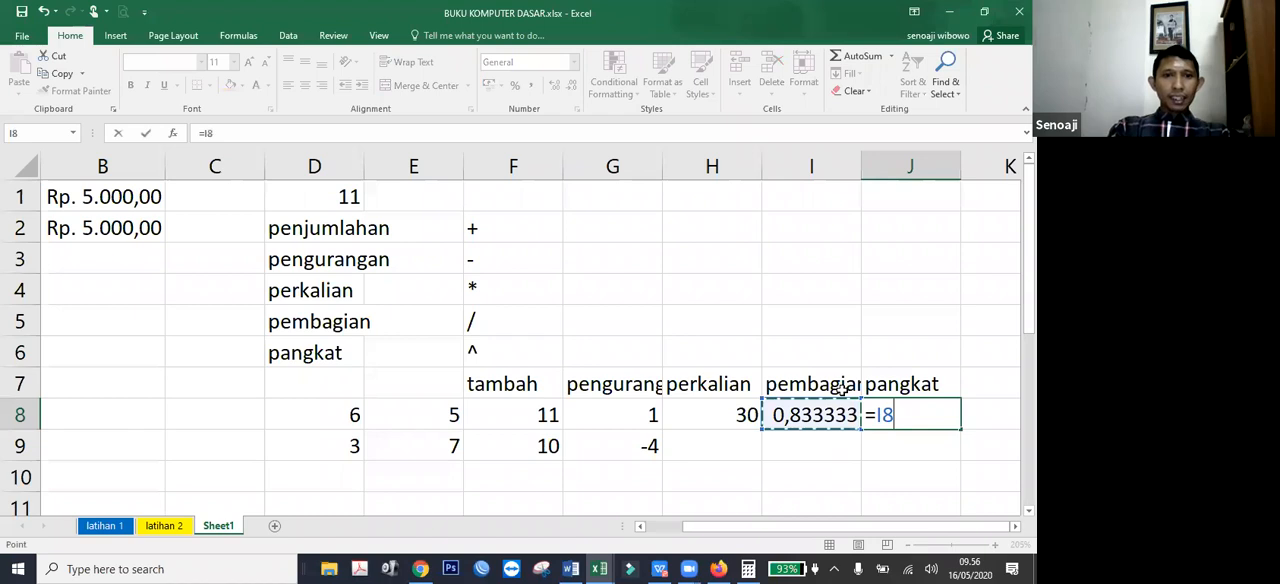
{"action": "key", "text": "Left"}
{"action": "key", "text": "Left"}
{"action": "key", "text": "Left"}
{"action": "key", "text": "Left"}
{"action": "key", "text": "Left"}
{"action": "type", "text": "^"}
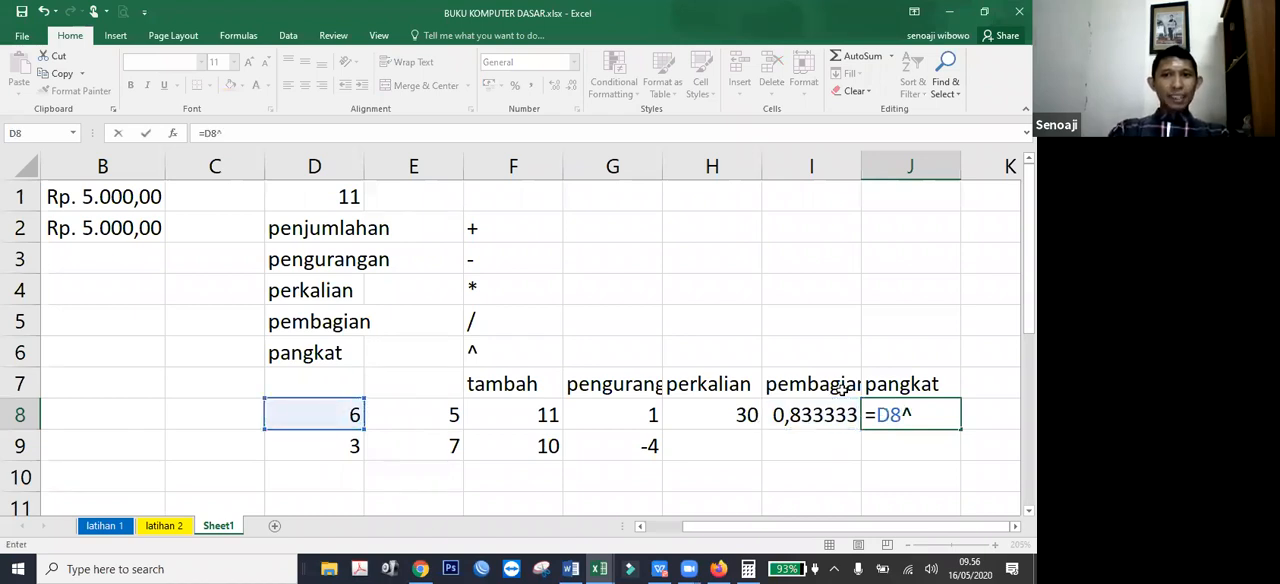
{"action": "key", "text": "Left"}
{"action": "key", "text": "Left"}
{"action": "key", "text": "Left"}
{"action": "key", "text": "Left"}
{"action": "key", "text": "Left"}
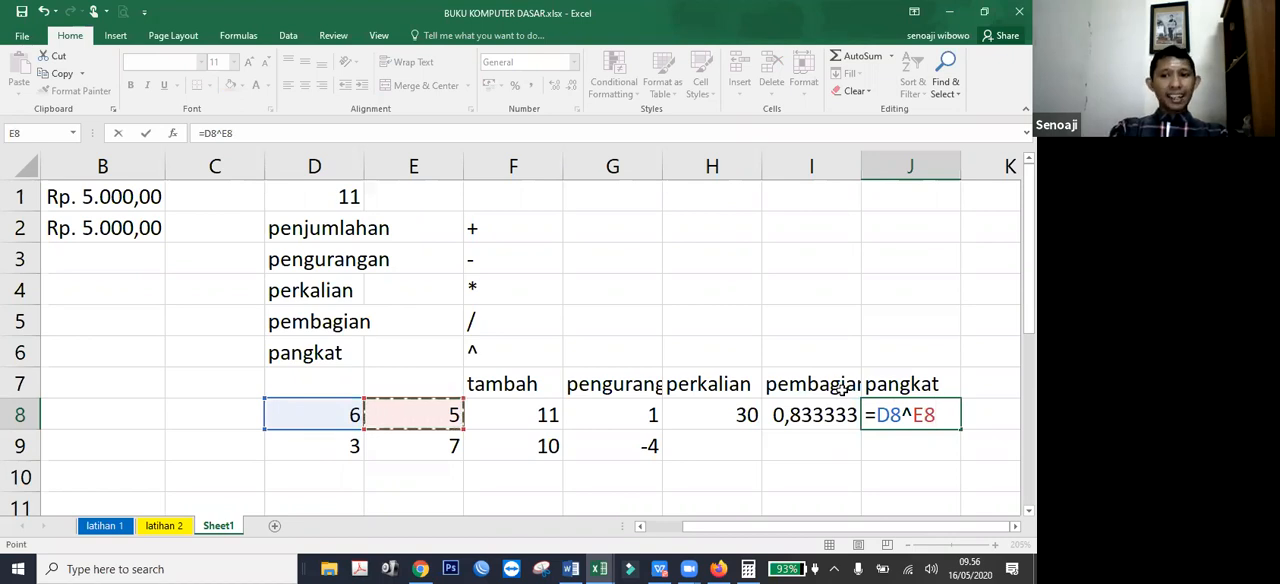
{"action": "key", "text": "Return"}
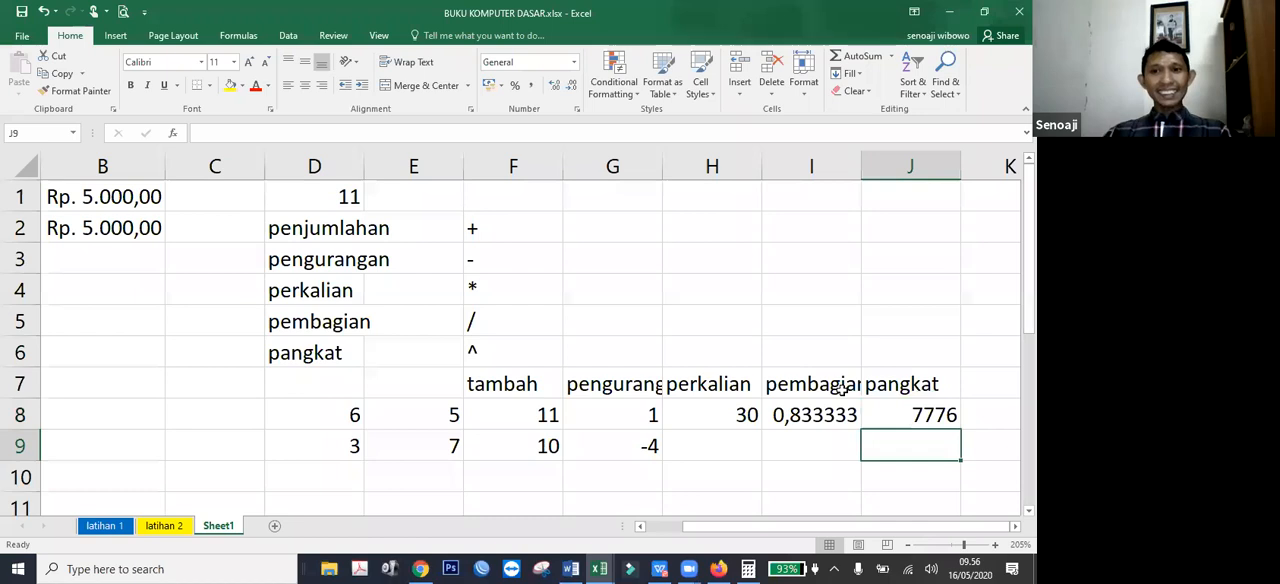
Fill the multiplication, division and exponent formulas in H8:J8 down to row 9.
{"action": "left_click", "coordinate": [730, 414]}
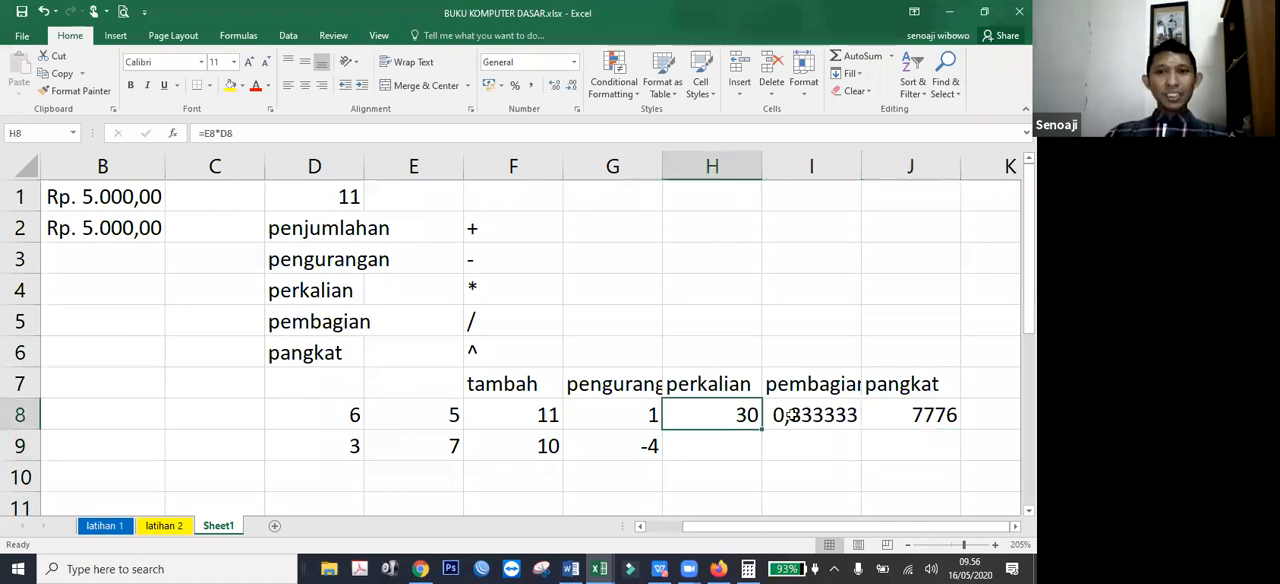
{"action": "left_click", "coordinate": [894, 414], "text": "shift"}
{"action": "left_click_drag", "start_coordinate": [955, 433], "coordinate": [799, 478]}
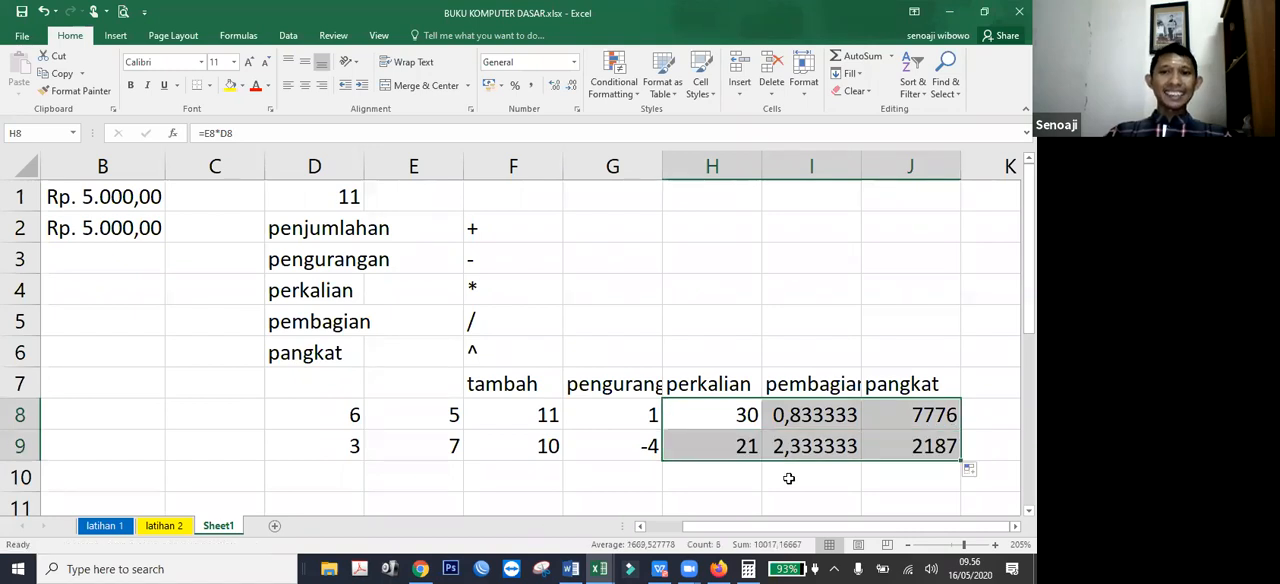
Examine the cell references in the formulas of H9, I9 and J9, and select their source numbers in D8:E9.
{"action": "left_click", "coordinate": [785, 478]}
{"action": "double_click", "coordinate": [741, 448]}
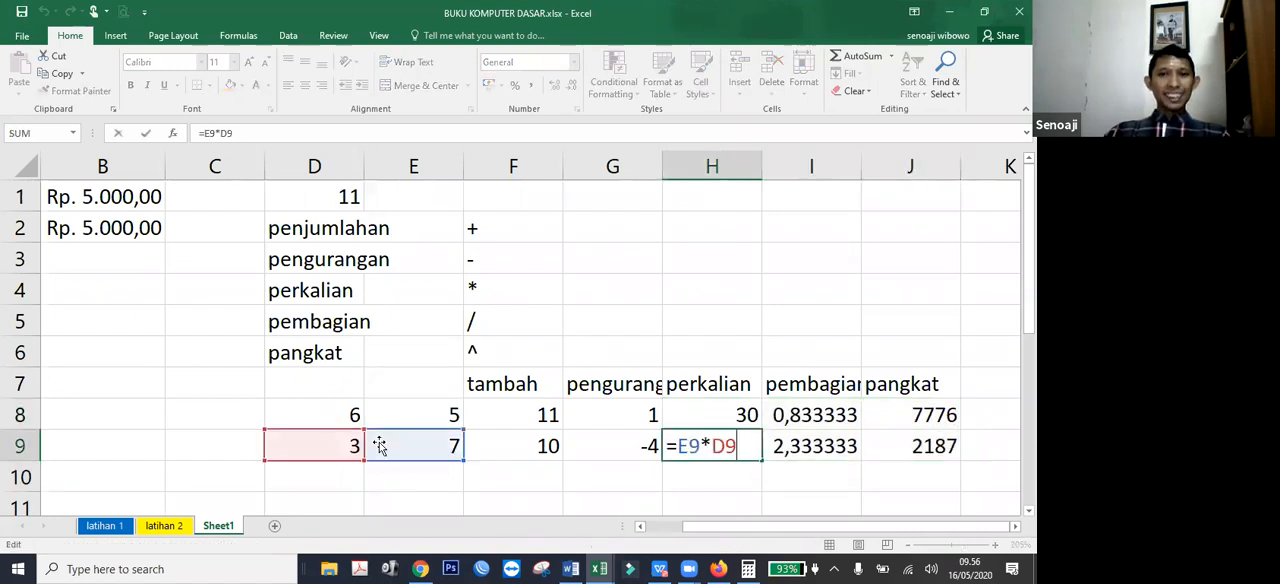
{"action": "double_click", "coordinate": [786, 446]}
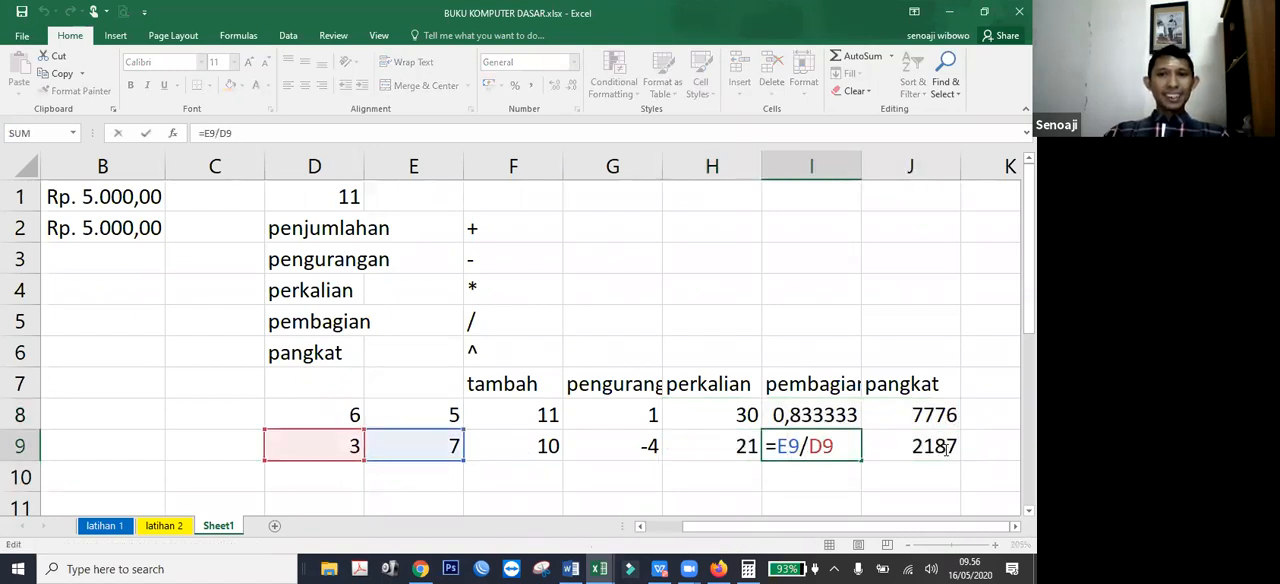
{"action": "double_click", "coordinate": [945, 447]}
{"action": "key", "text": "Return"}
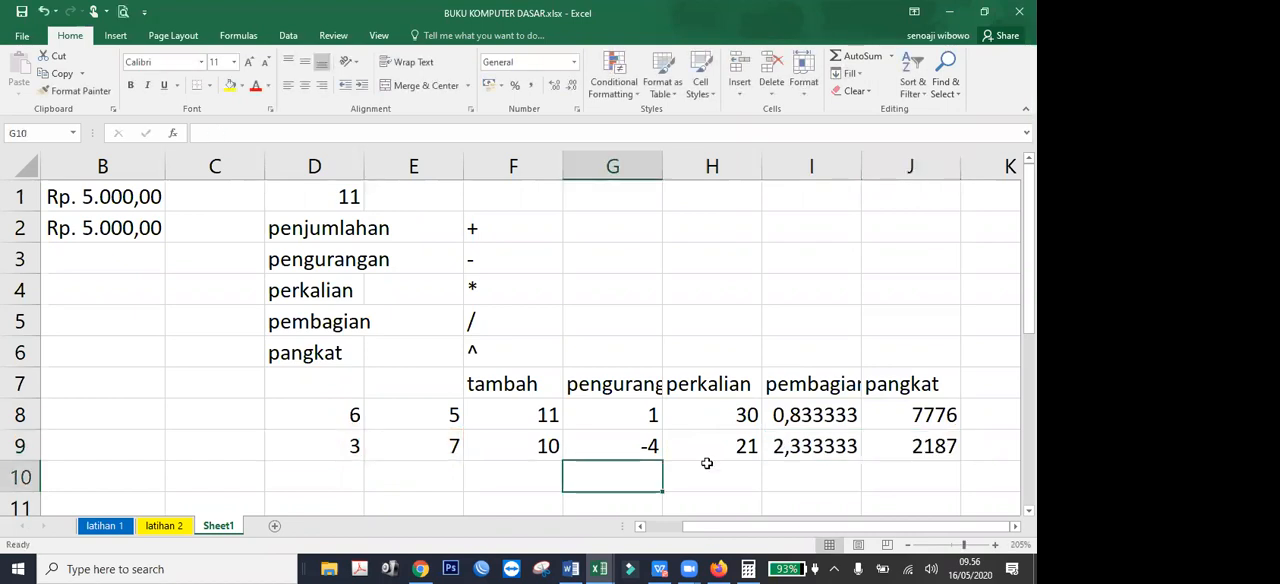
{"action": "left_click_drag", "start_coordinate": [330, 415], "coordinate": [428, 451]}
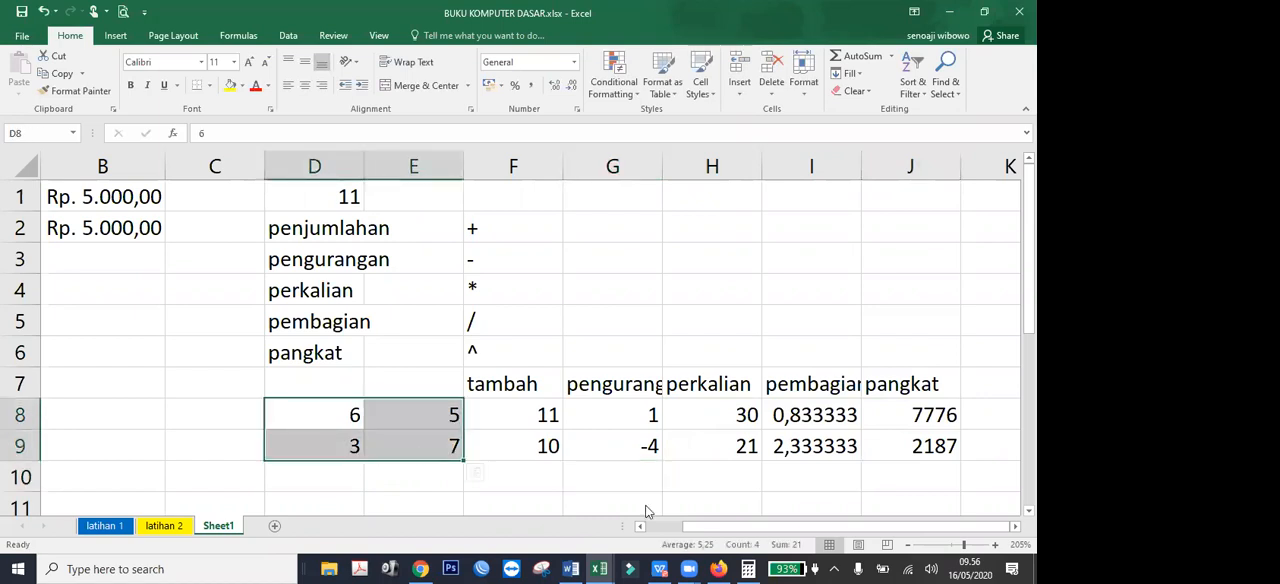
Widen column C to about the combined width of columns A and B.
{"action": "scroll", "coordinate": [660, 528], "scroll_direction": "left", "scroll_amount": 2}
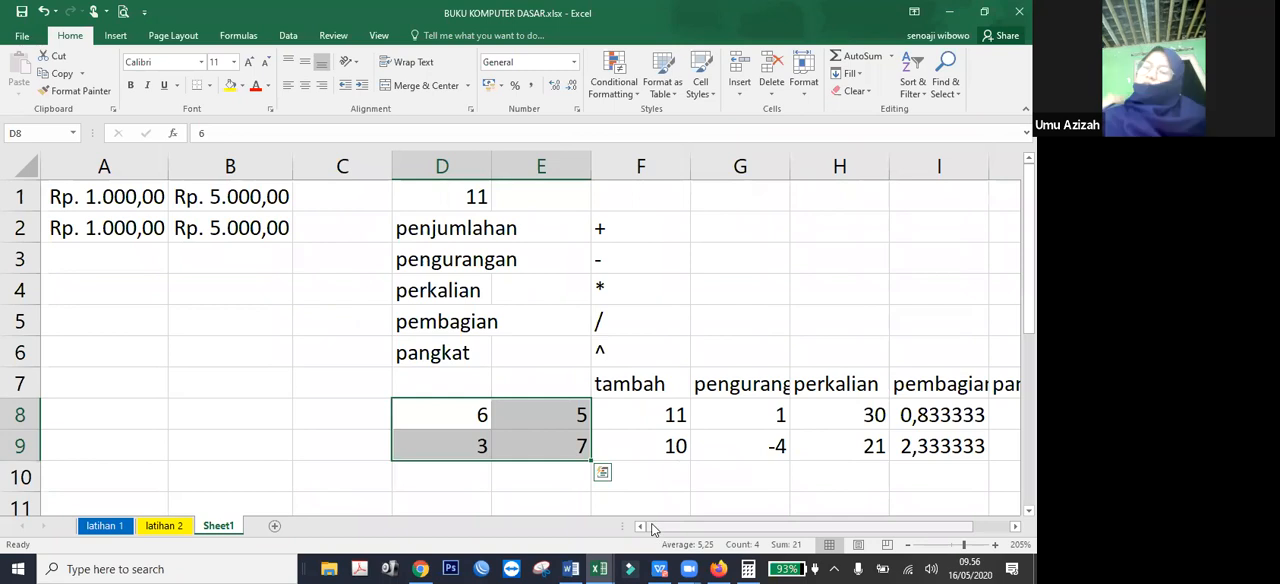
{"action": "left_click", "coordinate": [432, 170]}
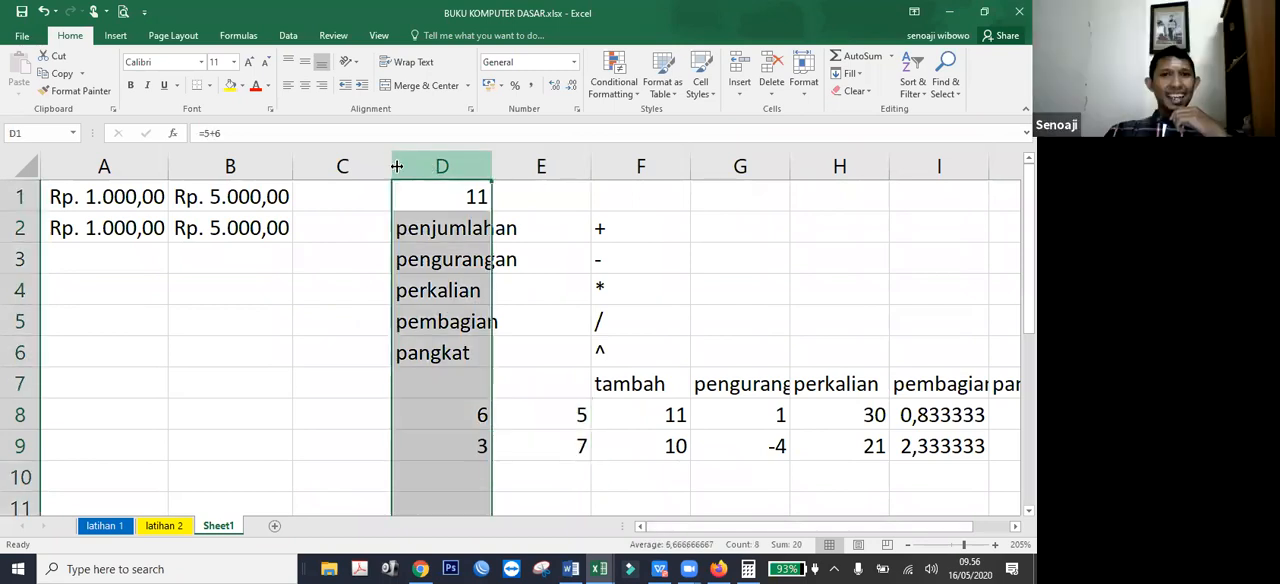
{"action": "left_click_drag", "start_coordinate": [393, 167], "coordinate": [549, 181]}
Enter the addition formula =A1+B1 in C1 and review its cell references.
{"action": "left_click", "coordinate": [350, 424]}
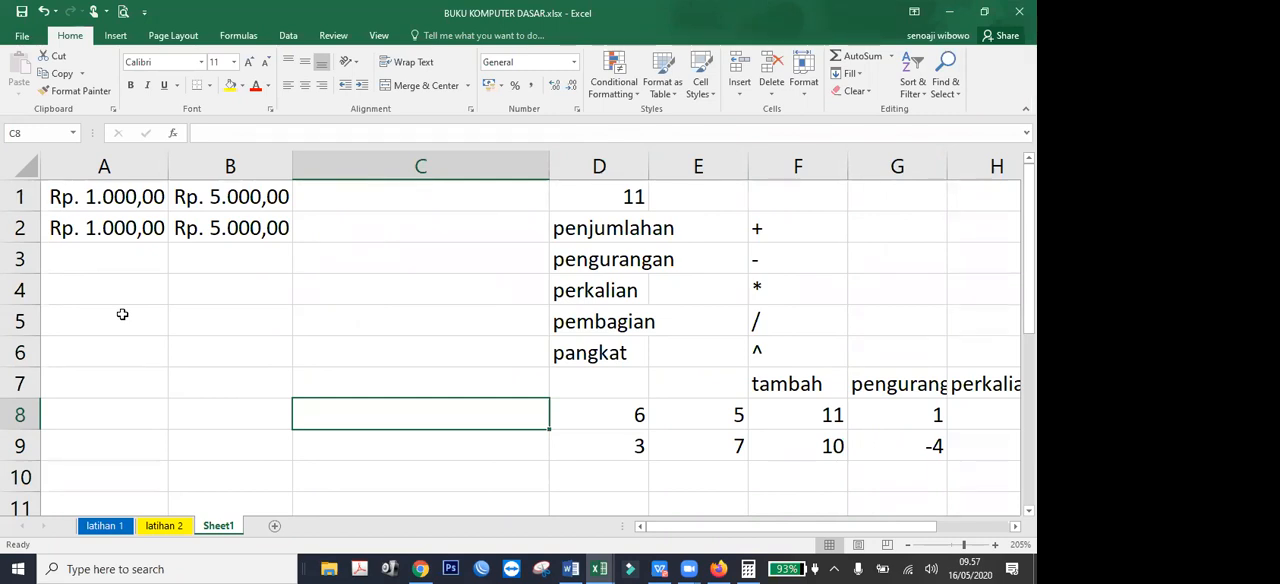
{"action": "key", "text": "Up"}
{"action": "key", "text": "Up"}
{"action": "key", "text": "Up"}
{"action": "key", "text": "Up"}
{"action": "key", "text": "Up"}
{"action": "key", "text": "Up"}
{"action": "key", "text": "Up"}
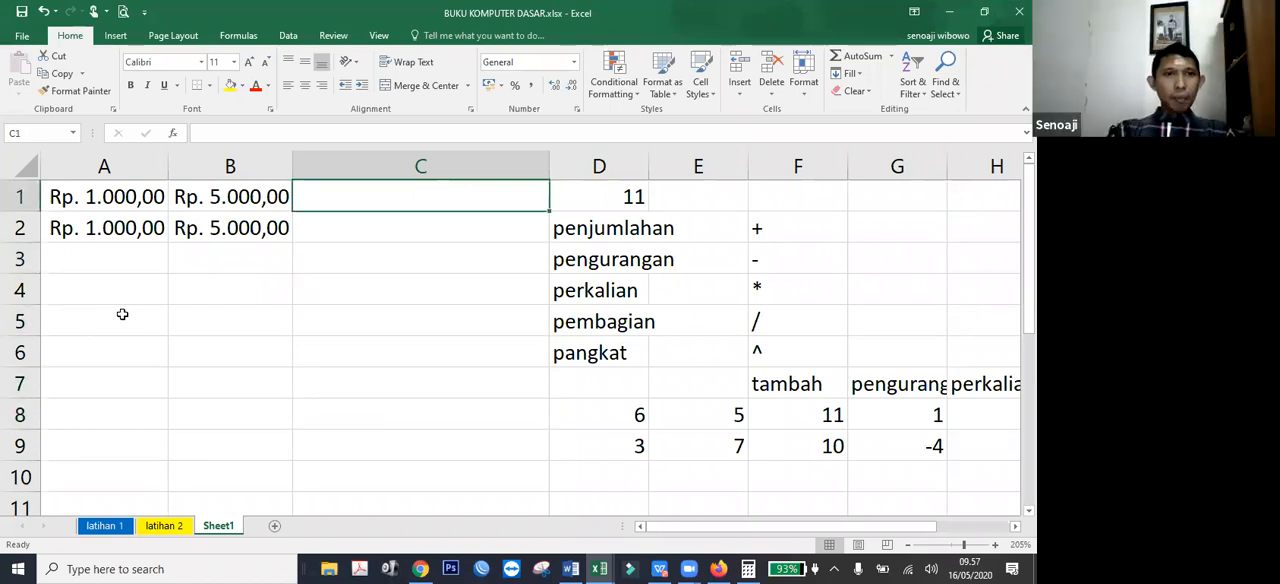
{"action": "type", "text": "="}
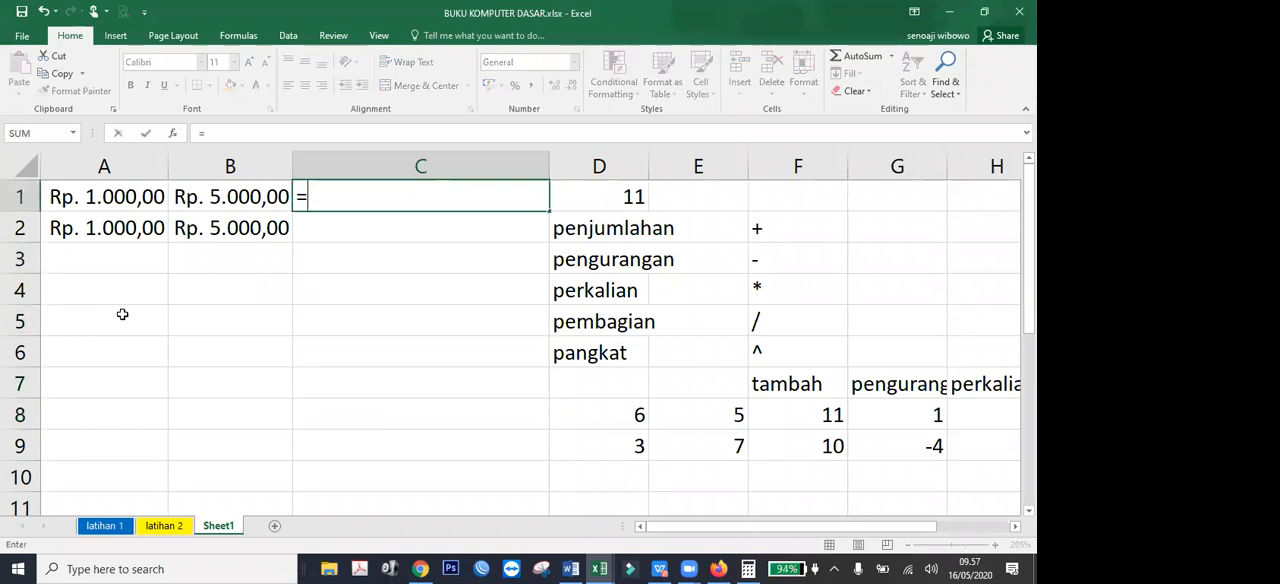
{"action": "key", "text": "Left"}
{"action": "key", "text": "Left"}
{"action": "type", "text": "+"}
{"action": "key", "text": "Left"}
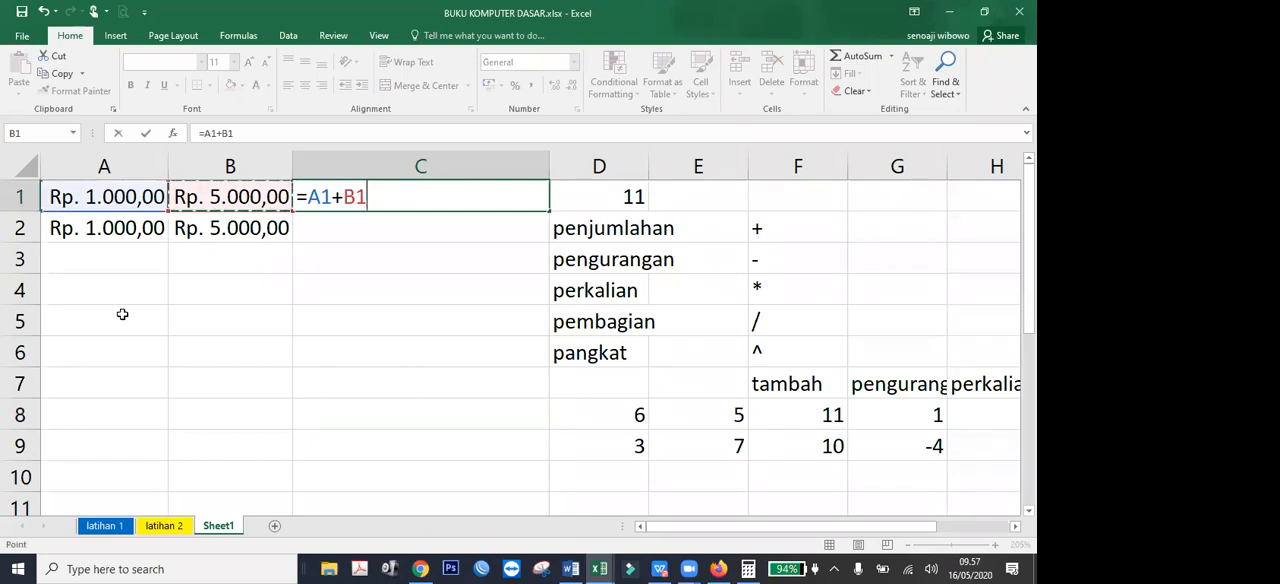
{"action": "key", "text": "Return"}
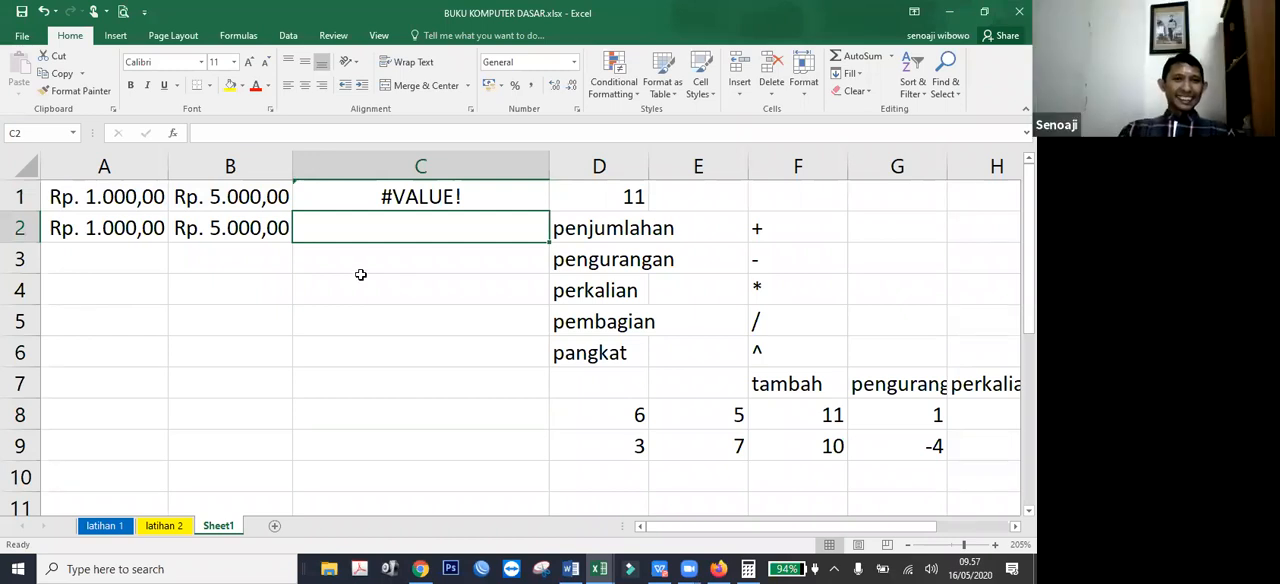
{"action": "left_click", "coordinate": [381, 201]}
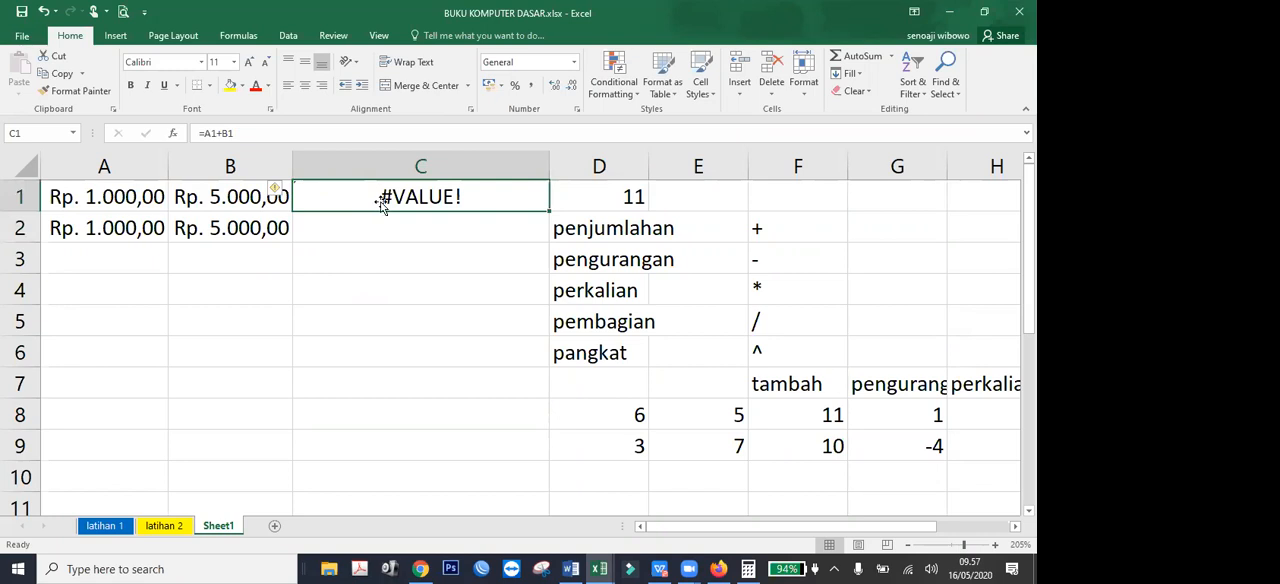
{"action": "double_click", "coordinate": [382, 201]}
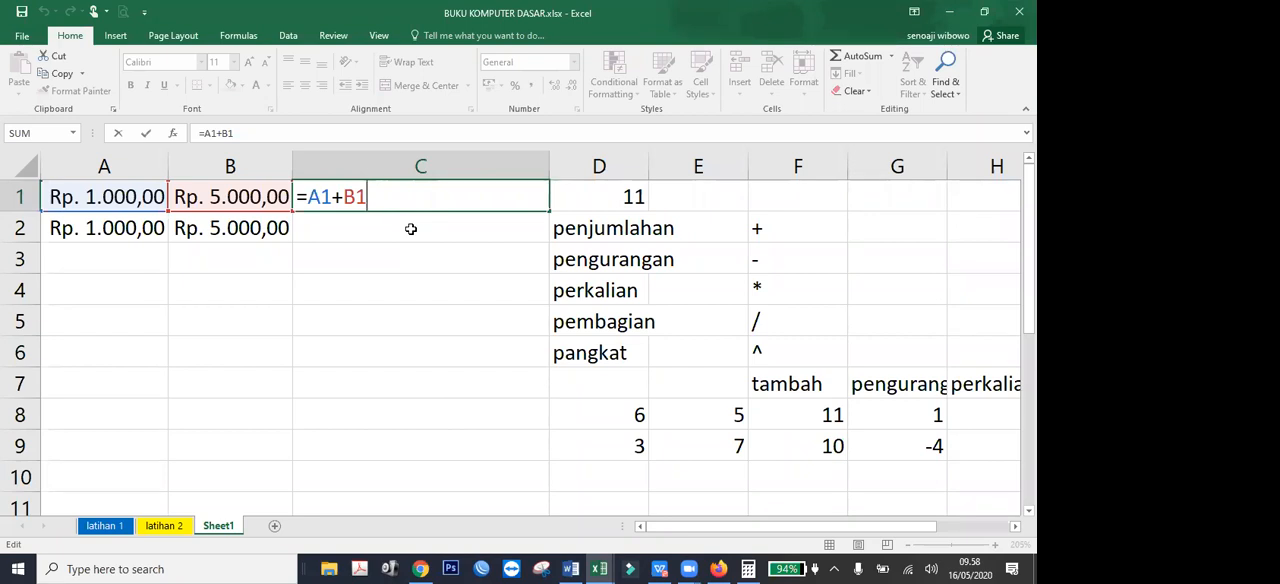
{"action": "key", "text": "Return"}
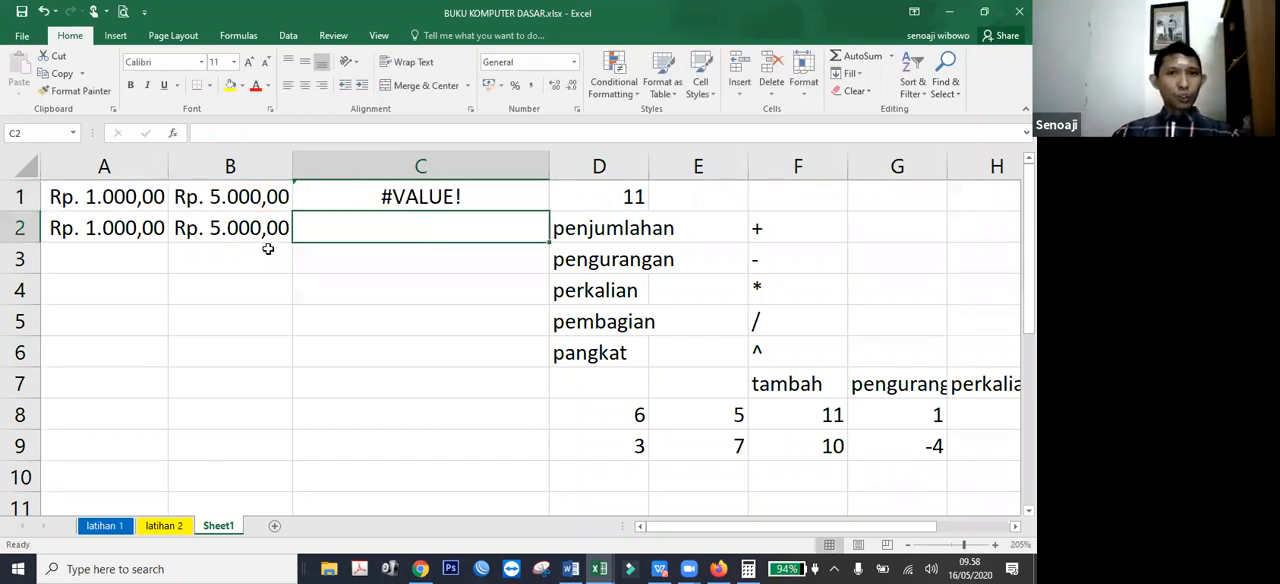
Enter the addition formula =A2+B2 in C2 and compare it with the formula in C1.
{"action": "type", "text": "="}
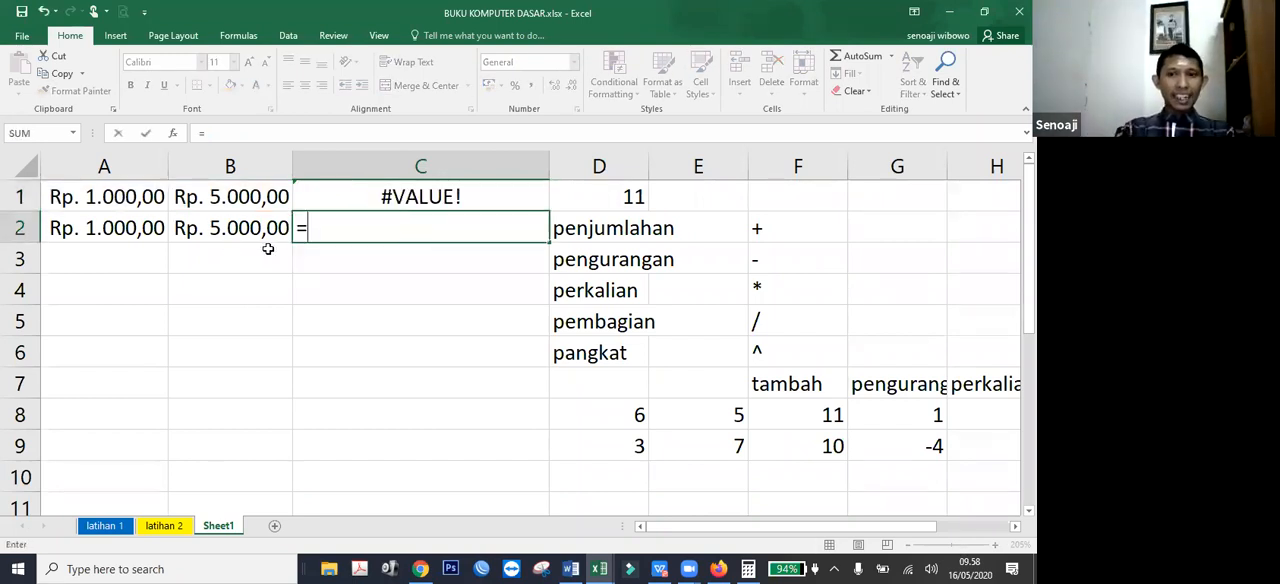
{"action": "key", "text": "Left"}
{"action": "key", "text": "Left"}
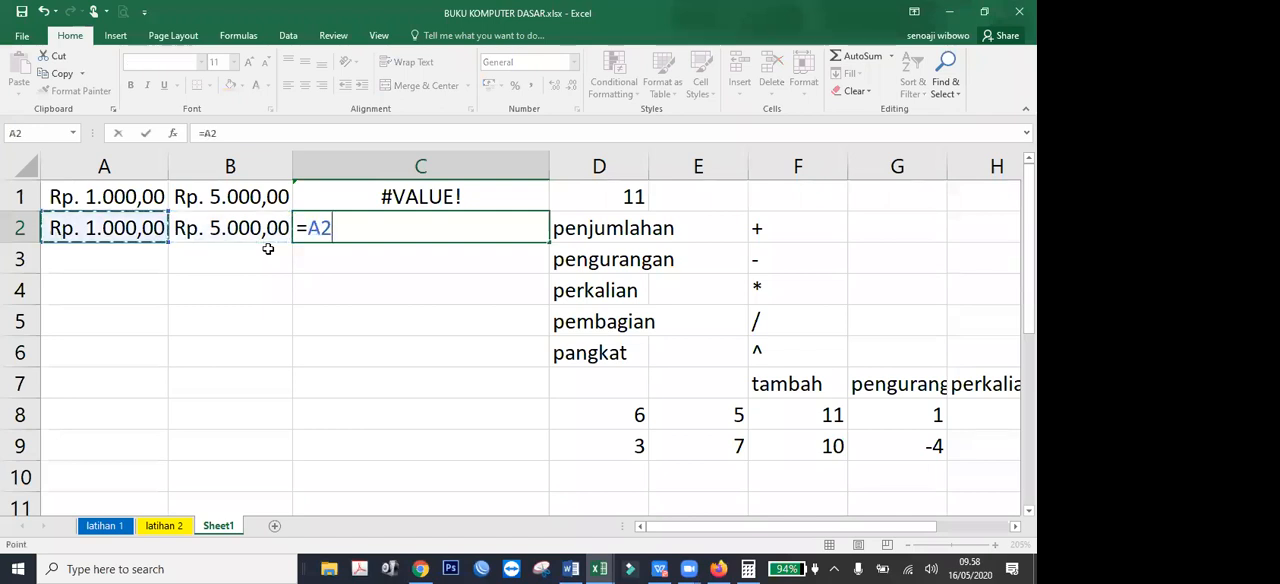
{"action": "type", "text": "+"}
{"action": "key", "text": "Left"}
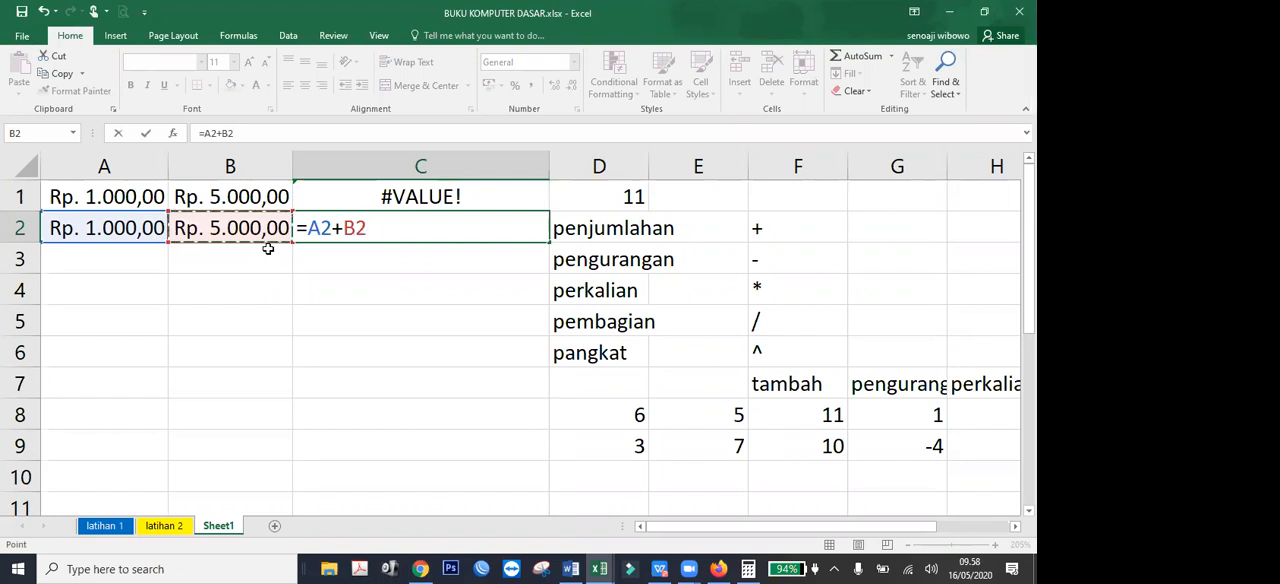
{"action": "key", "text": "Return"}
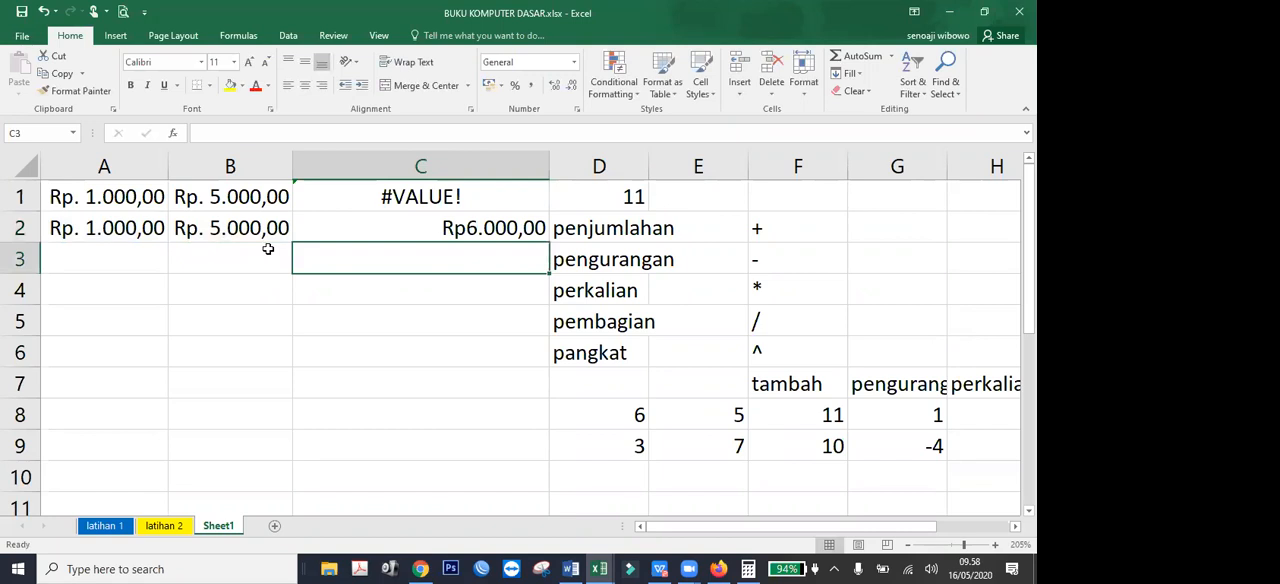
{"action": "key", "text": "Up"}
{"action": "key", "text": "Up"}
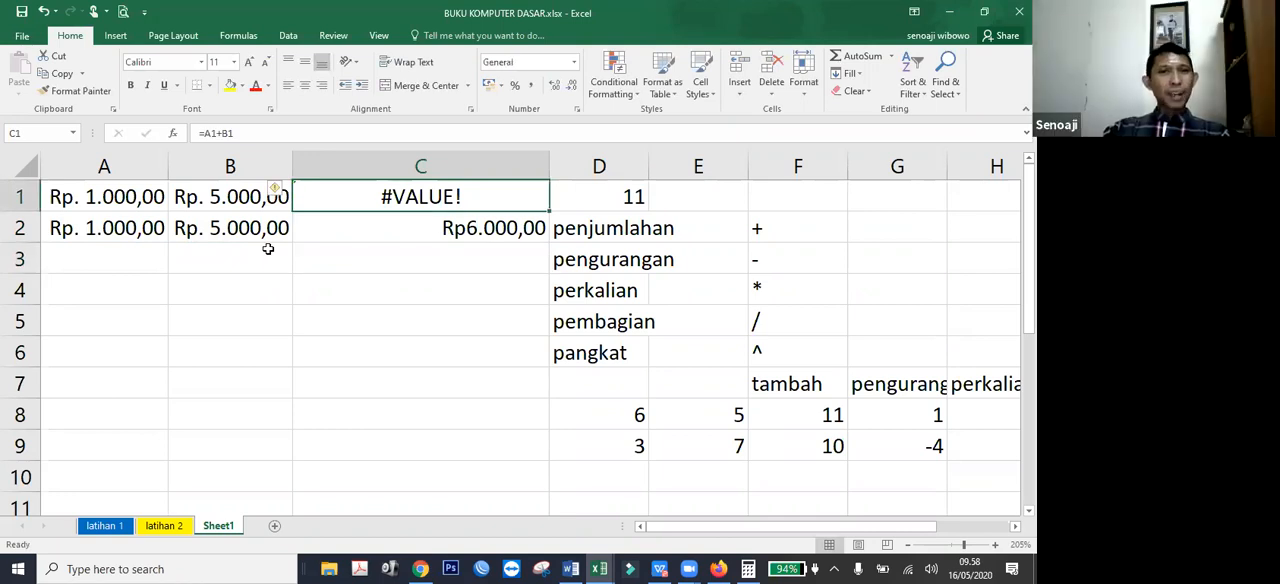
{"action": "key", "text": "Down"}
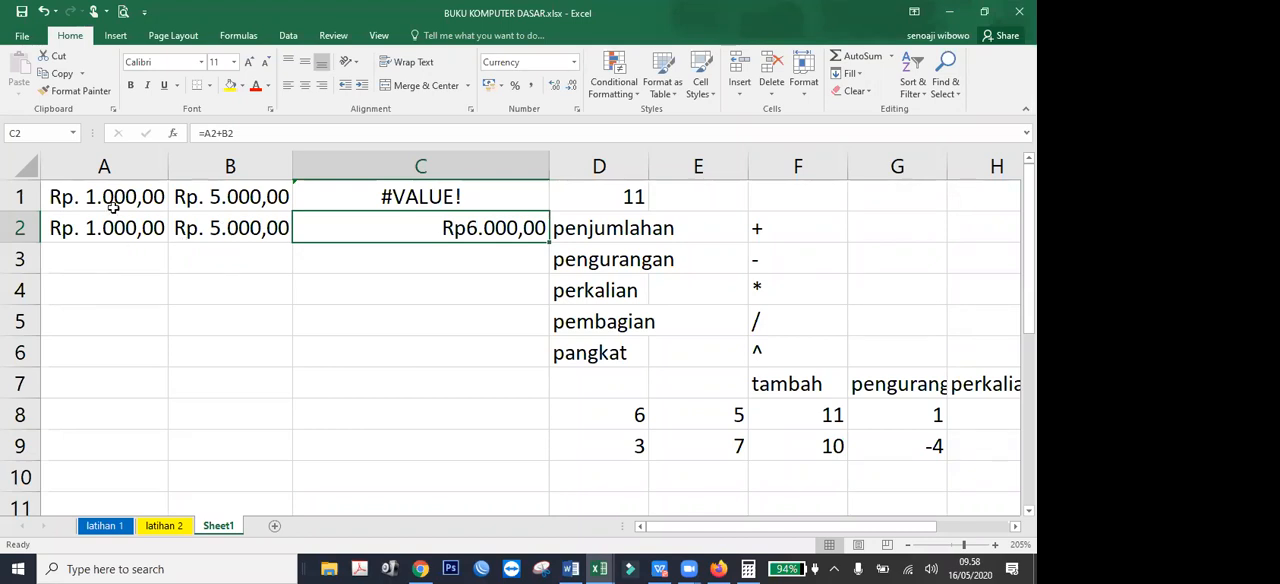
Fill the source amounts in A1:B2 with yellow.
{"action": "left_click_drag", "start_coordinate": [98, 194], "coordinate": [228, 229]}
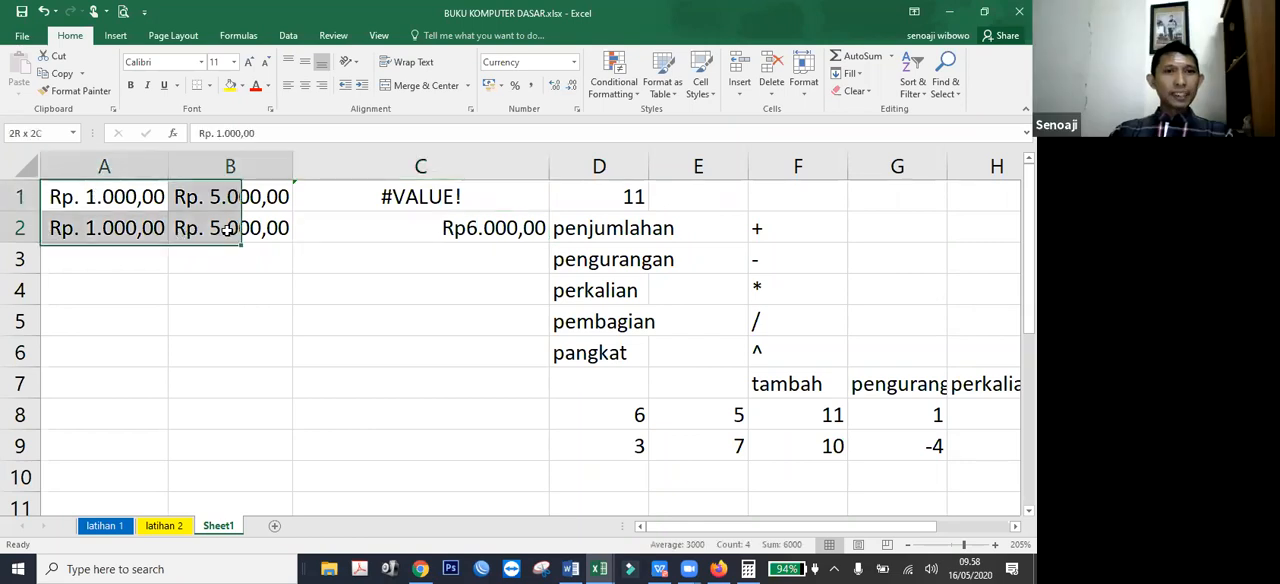
{"action": "left_click", "coordinate": [230, 85]}
{"action": "left_click", "coordinate": [236, 316]}
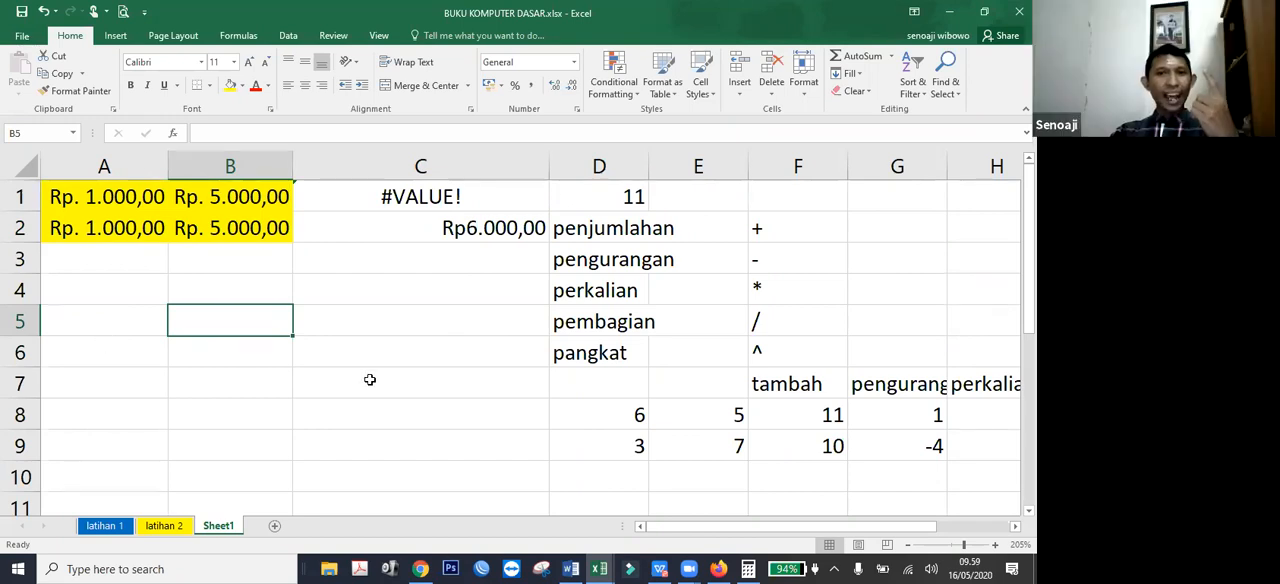
Examine the formula in C2 and the stored contents of the source cells A1 and A2.
{"action": "left_click", "coordinate": [446, 230]}
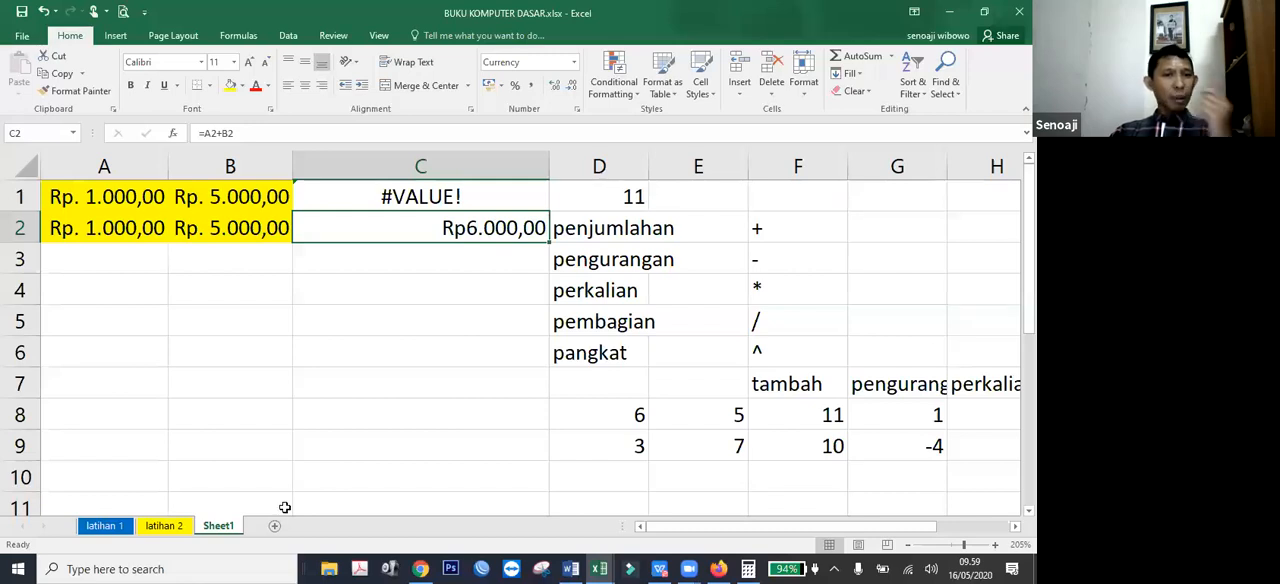
{"action": "left_click", "coordinate": [145, 203]}
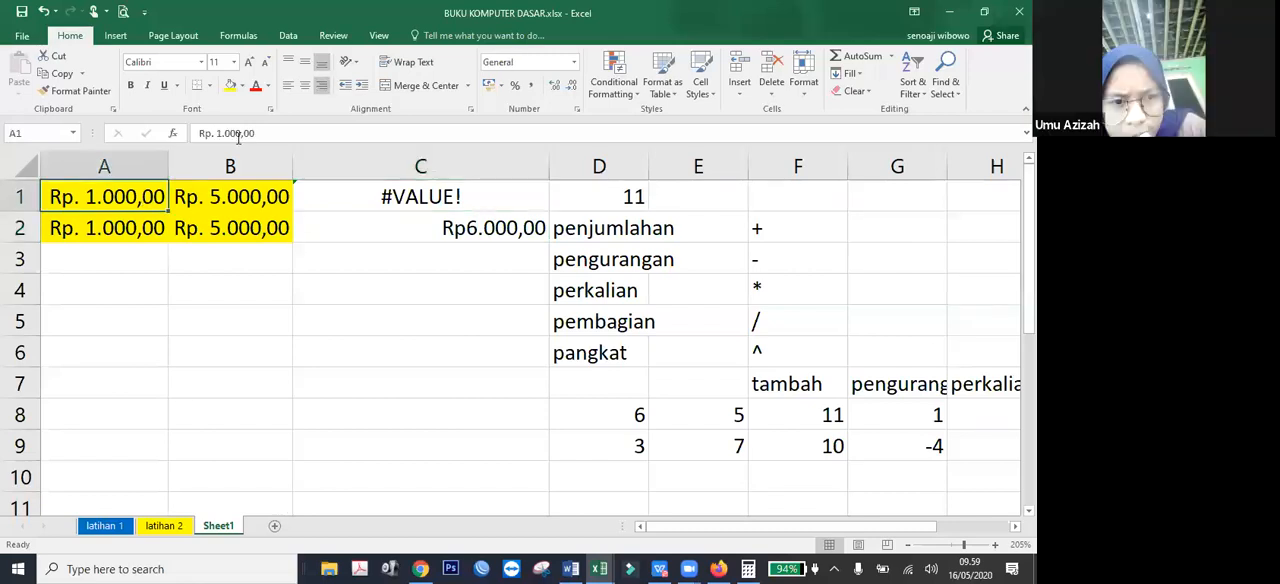
{"action": "left_click_drag", "start_coordinate": [199, 133], "coordinate": [276, 133]}
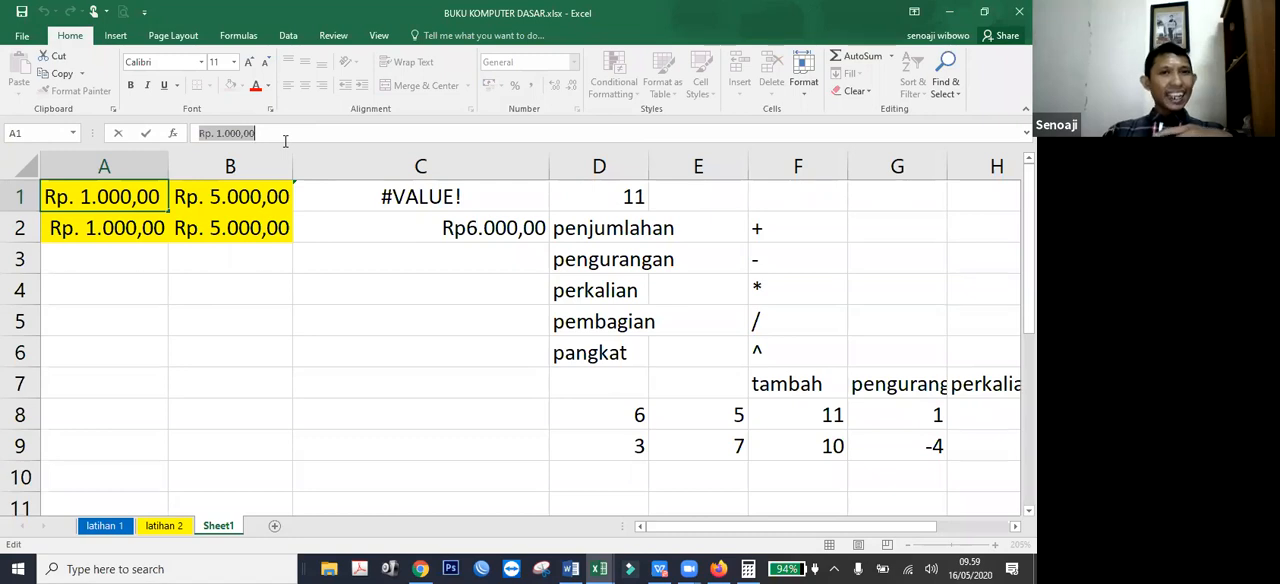
{"action": "left_click", "coordinate": [226, 288]}
{"action": "left_click", "coordinate": [109, 228]}
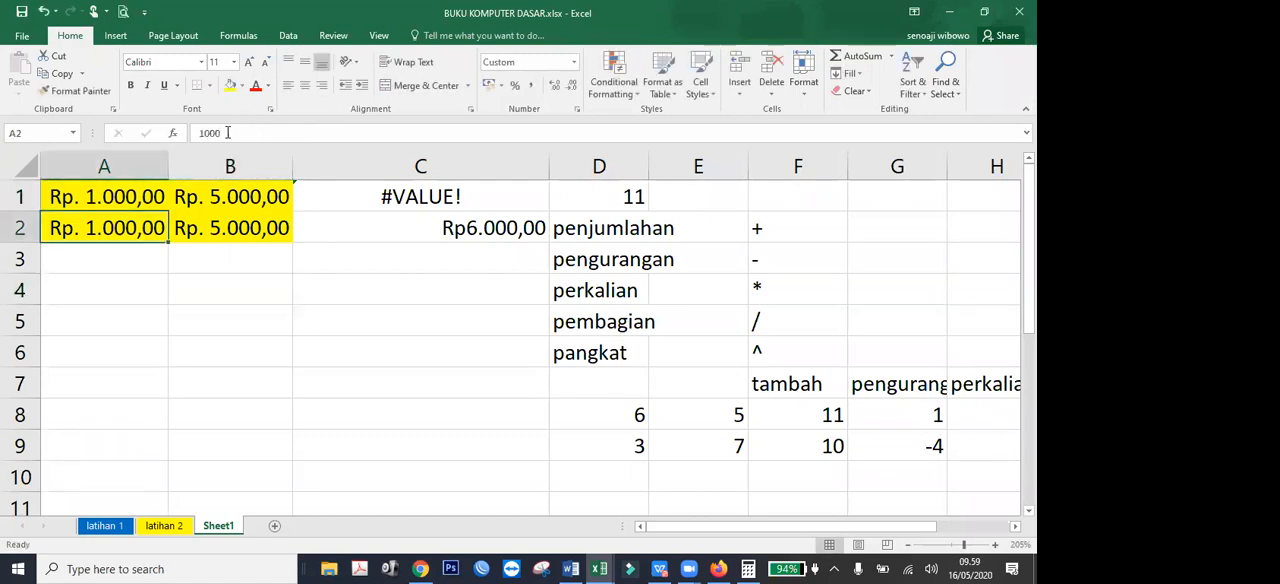
{"action": "left_click", "coordinate": [227, 132]}
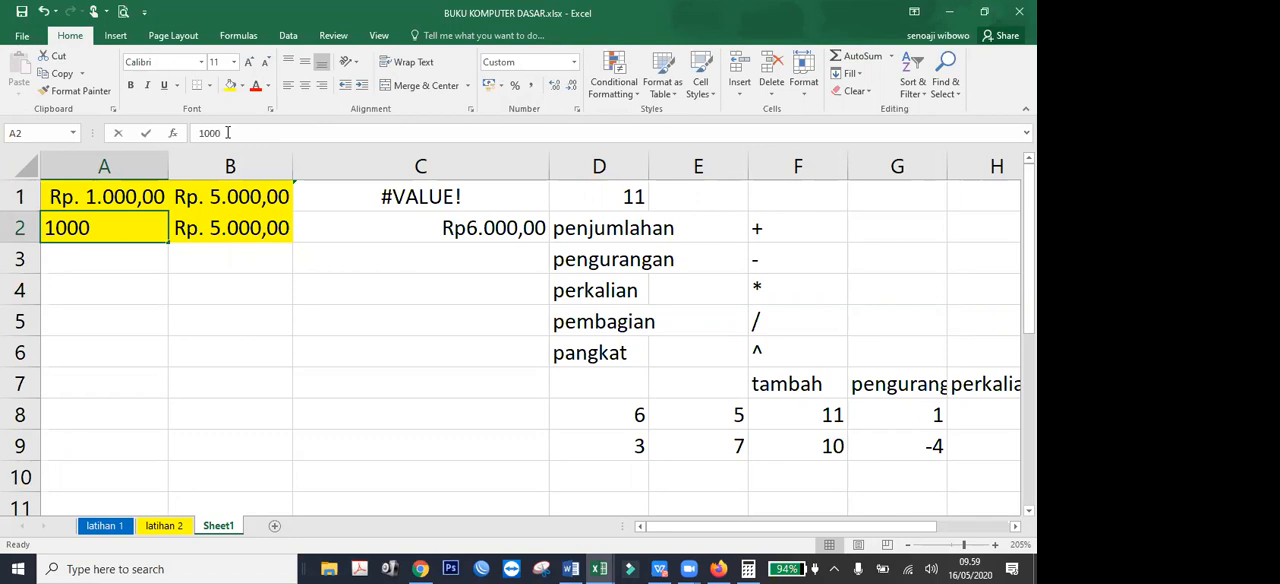
{"action": "left_click", "coordinate": [198, 279]}
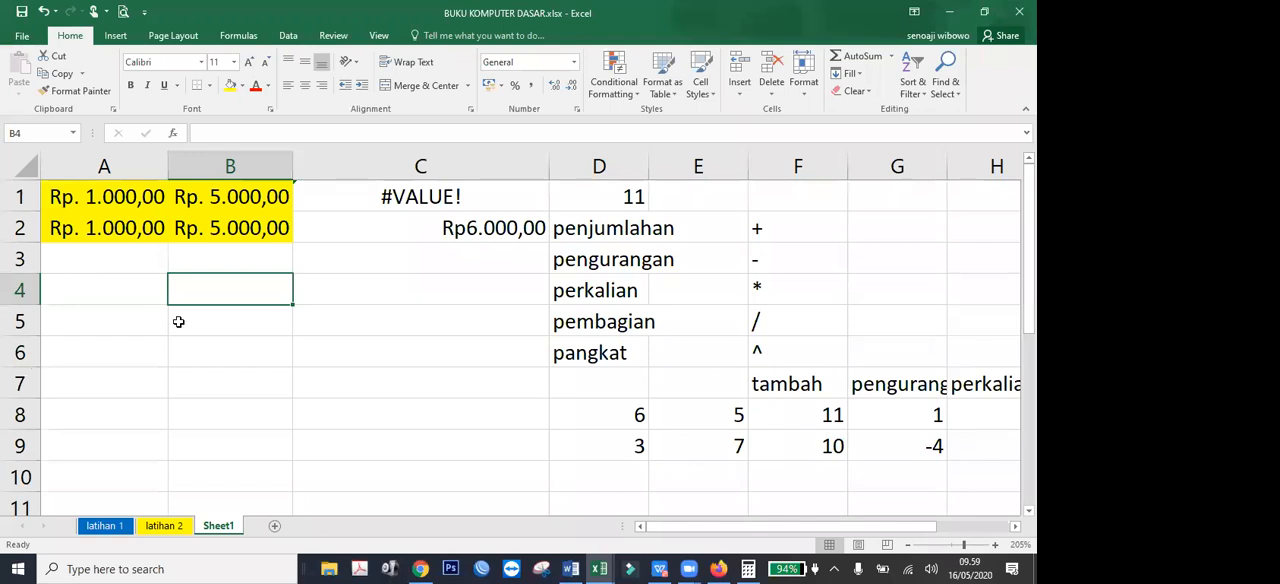
Compare the underlying entries of the amounts in A1, B1, B2 and A2.
{"action": "left_click", "coordinate": [104, 197]}
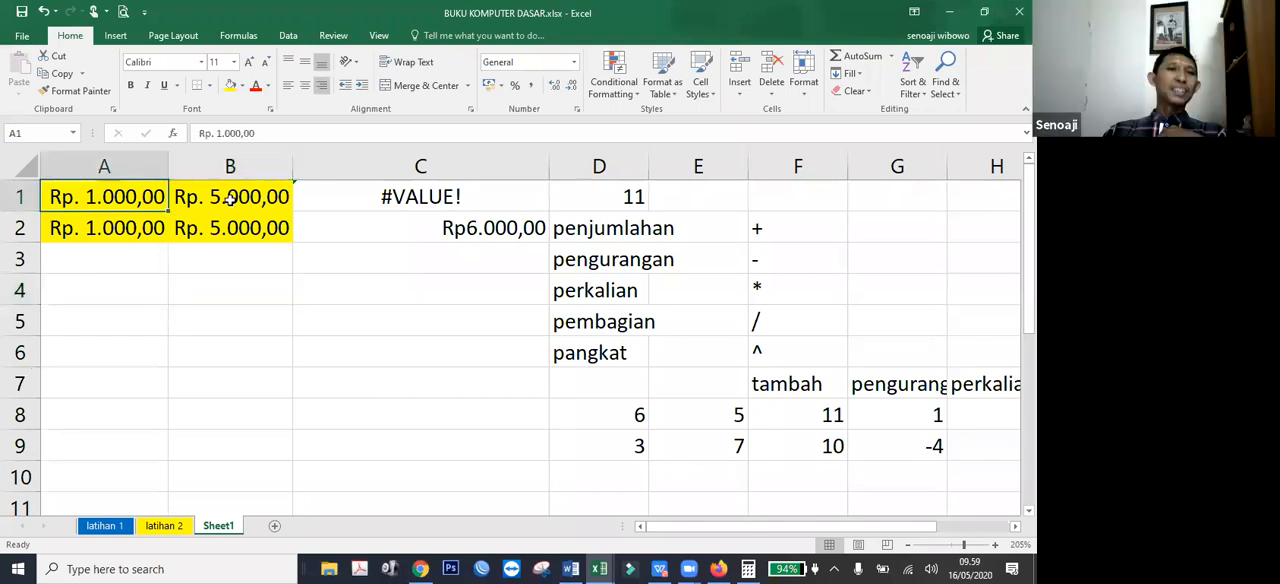
{"action": "left_click", "coordinate": [231, 203]}
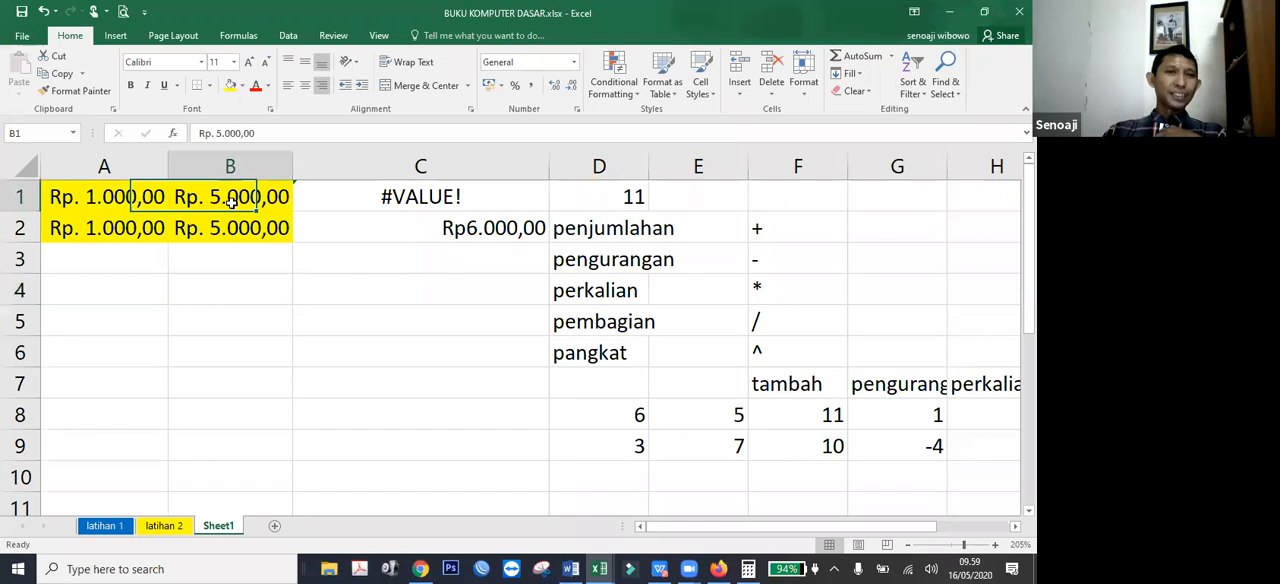
{"action": "left_click", "coordinate": [230, 229]}
{"action": "left_click", "coordinate": [150, 320]}
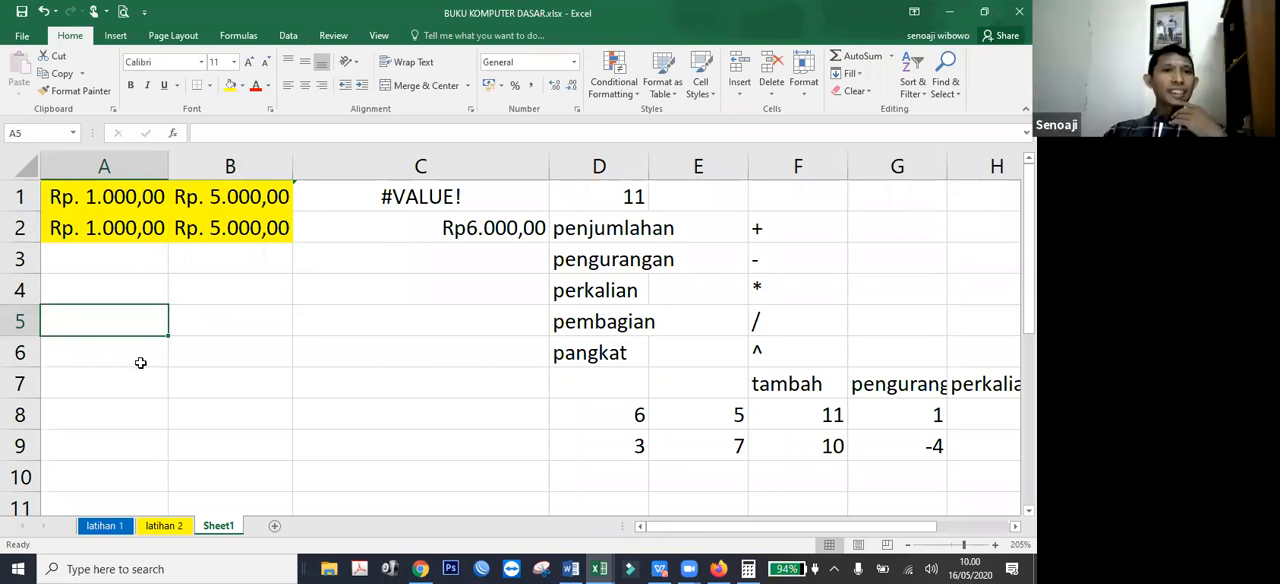
{"action": "key", "text": "Up"}
{"action": "key", "text": "Up"}
{"action": "key", "text": "Up"}
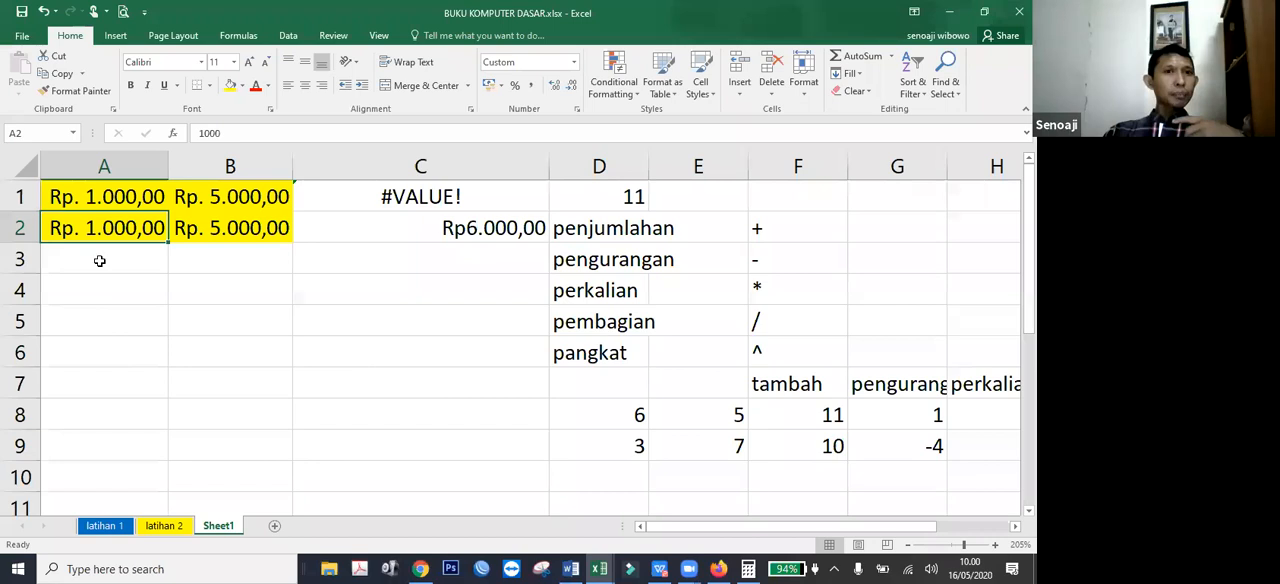
Enter the plain number 1000 in A5.
{"action": "left_click", "coordinate": [140, 307]}
{"action": "type", "text": "1000"}
{"action": "key", "text": "Return"}
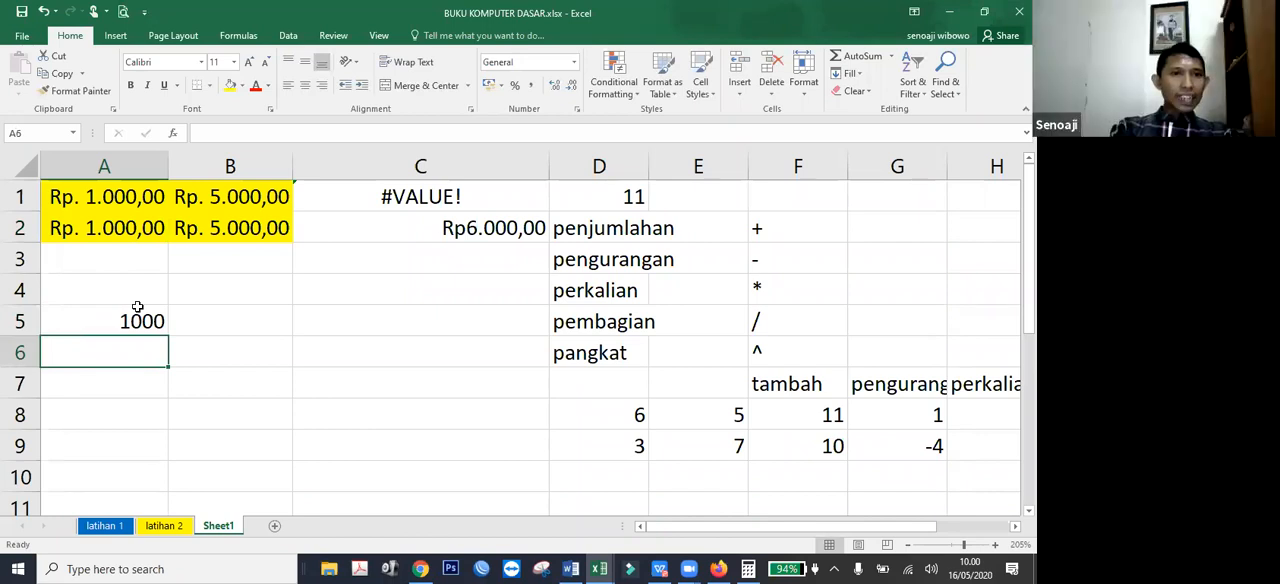
Enter Rp. 1.000,00 as text in A6 and apply the Accounting number format to A5.
{"action": "type", "text": "Rp. 1.00"}
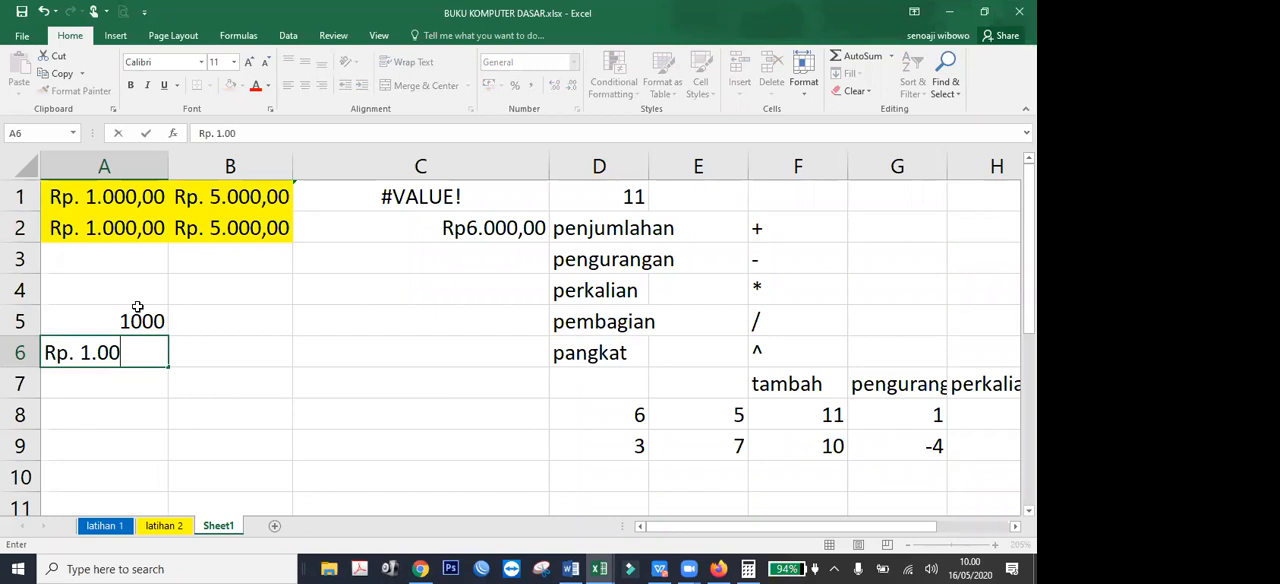
{"action": "type", "text": "0"}
{"action": "key", "text": "Return"}
{"action": "left_click", "coordinate": [152, 320]}
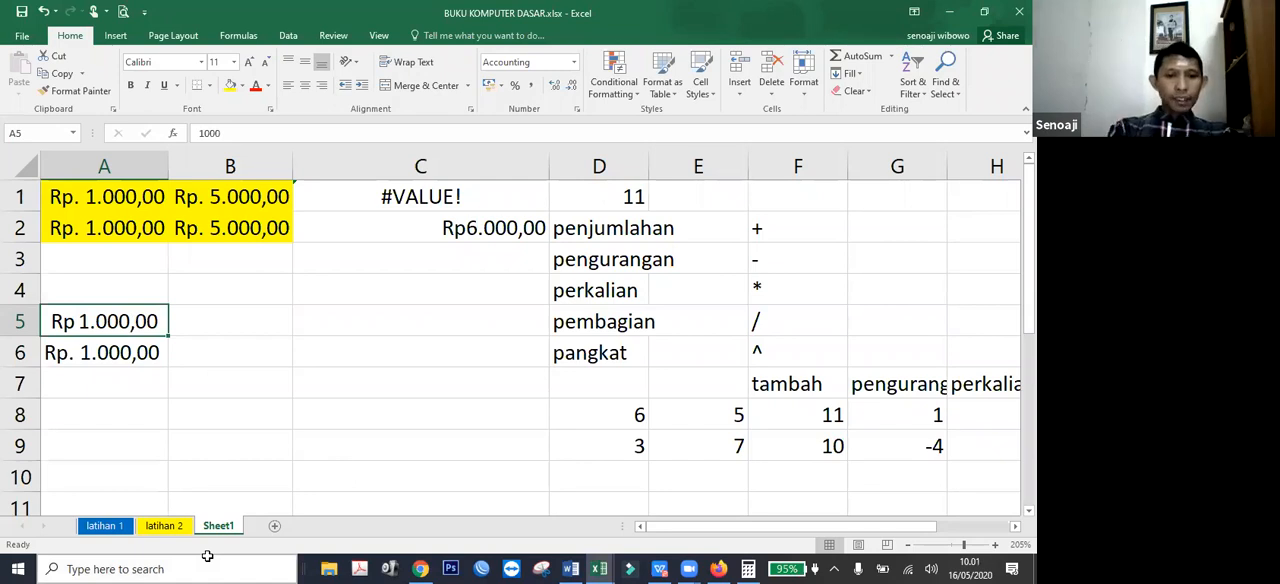
On the latihan 2 sheet, enter the heading General in A1 and the time 00.33 in A2.
{"action": "left_click", "coordinate": [164, 526]}
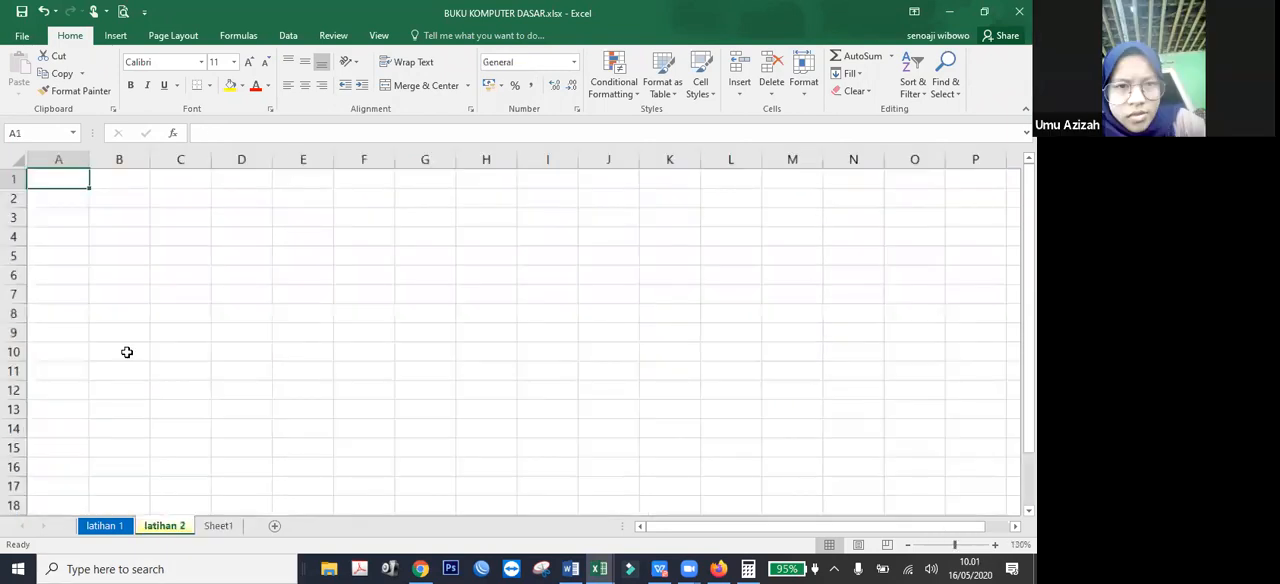
{"action": "scroll", "coordinate": [127, 352], "scroll_direction": "up", "scroll_amount": 4}
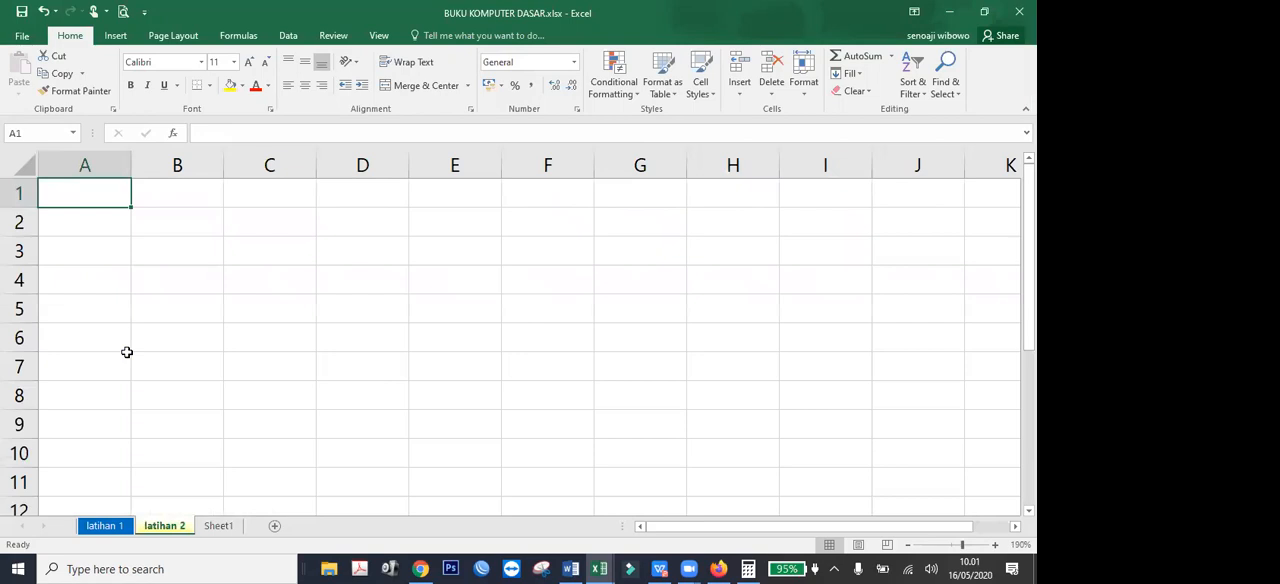
{"action": "type", "text": "33"}
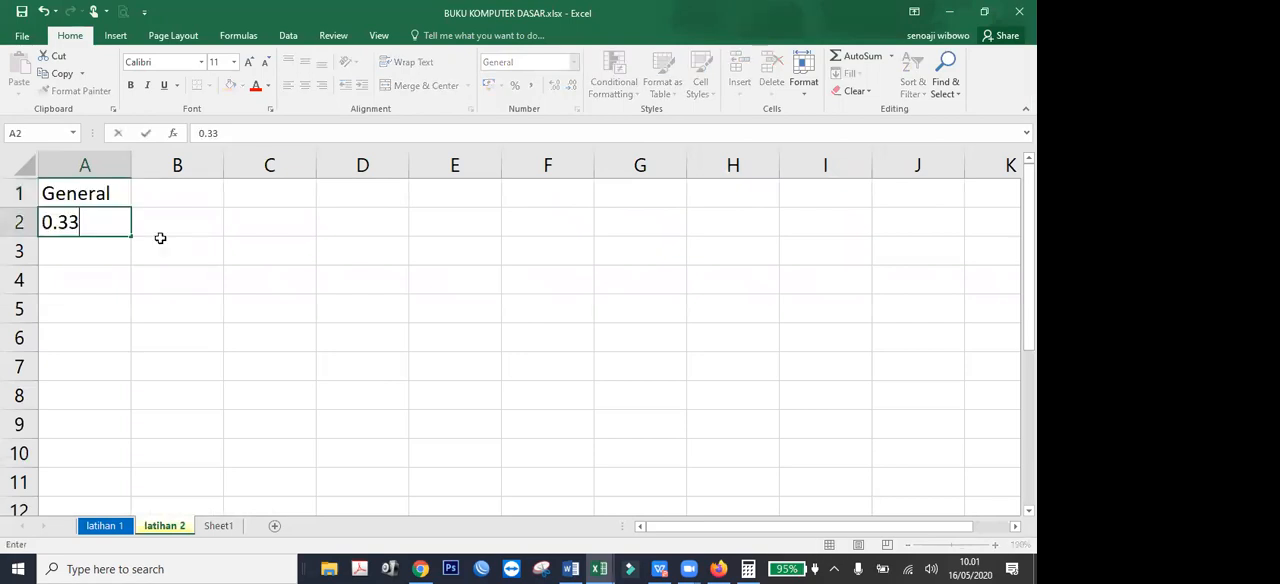
{"action": "key", "text": "Return"}
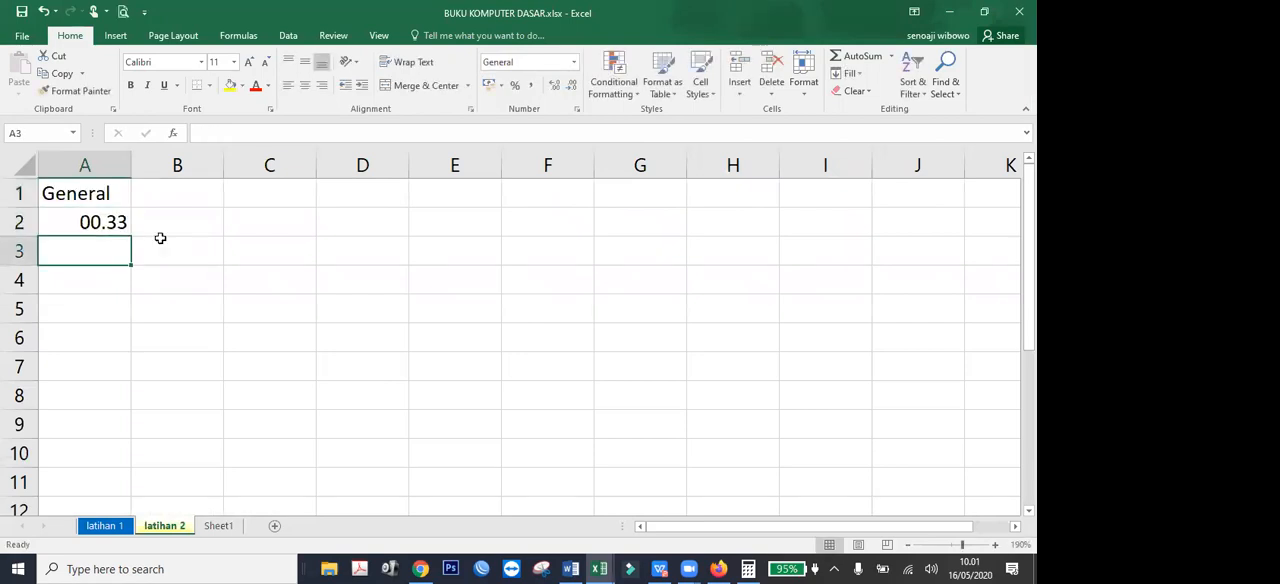
Try entering the decimal value 0,33 in A2 in place of the time.
{"action": "key", "text": "Up"}
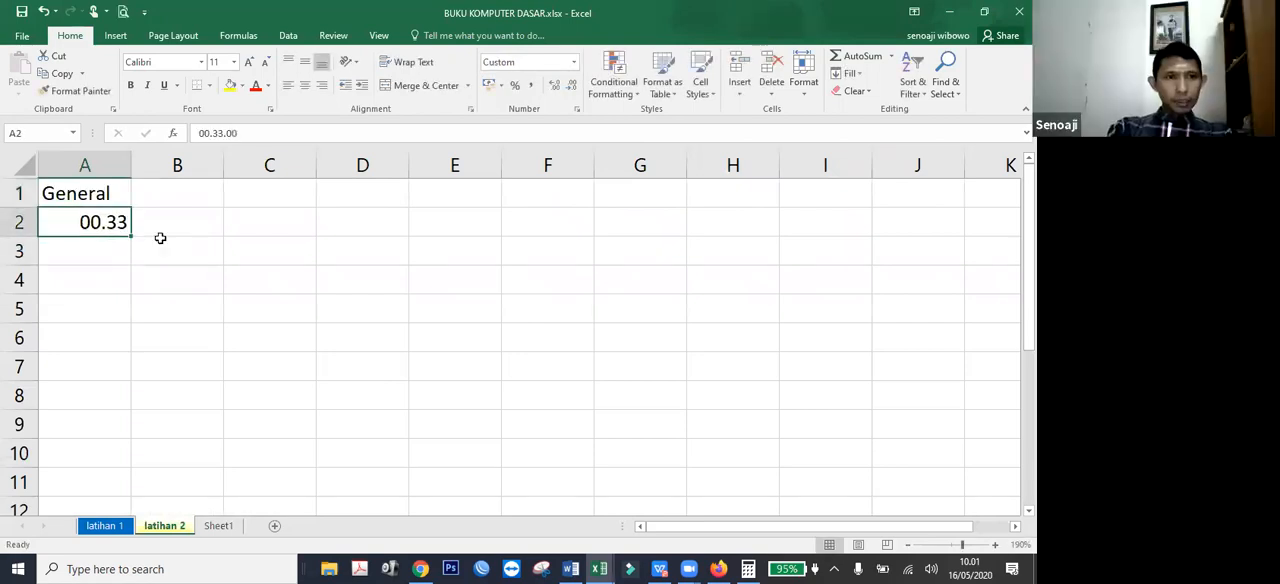
{"action": "type", "text": "0,33"}
{"action": "key", "text": "Return"}
{"action": "key", "text": "Up"}
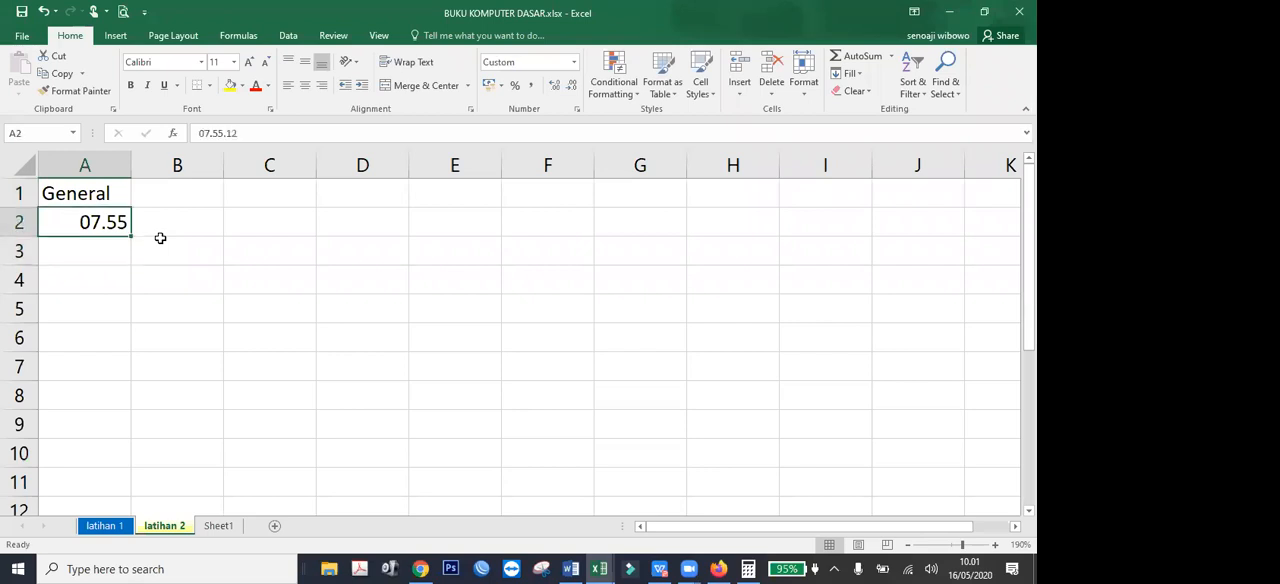
Clear the time value from A2 and re-enter the heading General in A1.
{"action": "key", "text": "Delete"}
{"action": "key", "text": "Up"}
{"action": "key", "text": "Delete"}
{"action": "key", "text": "Down"}
{"action": "key", "text": "Up"}
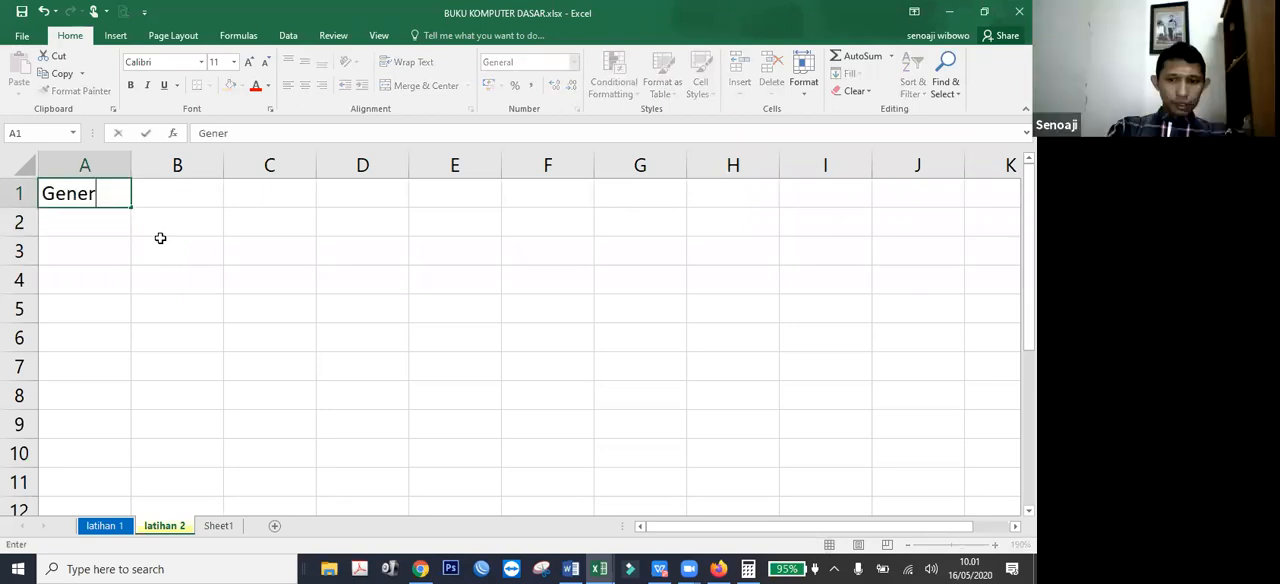
{"action": "type", "text": "al"}
{"action": "key", "text": "Return"}
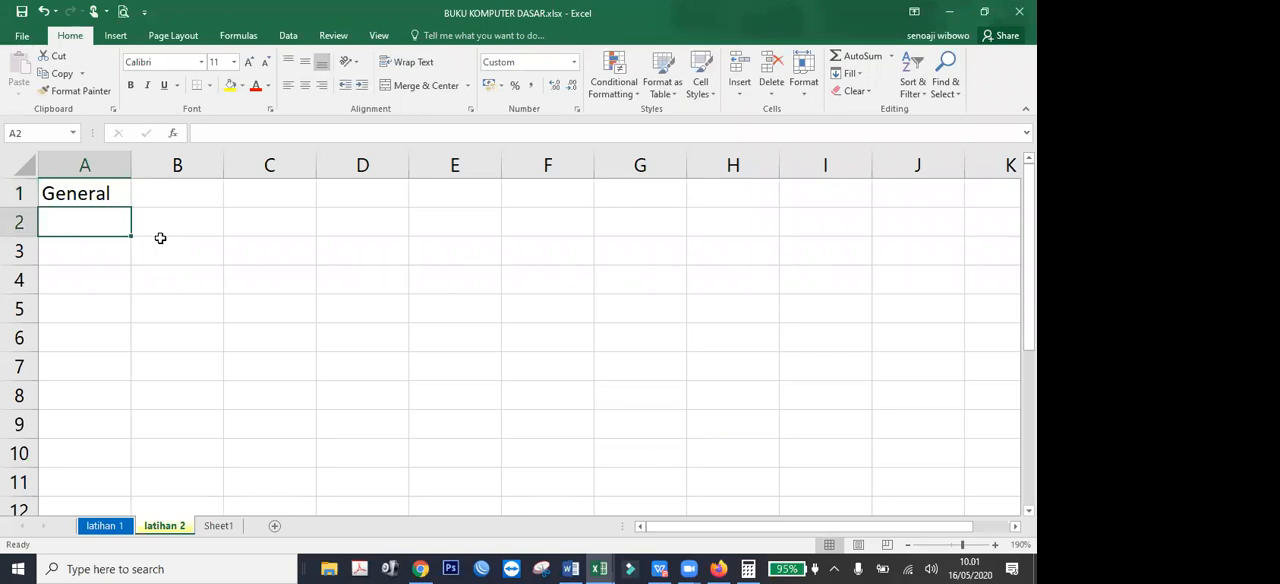
Enter 100 in A2 and apply the General number format to it.
{"action": "type", "text": "0"}
{"action": "key", "text": "Return"}
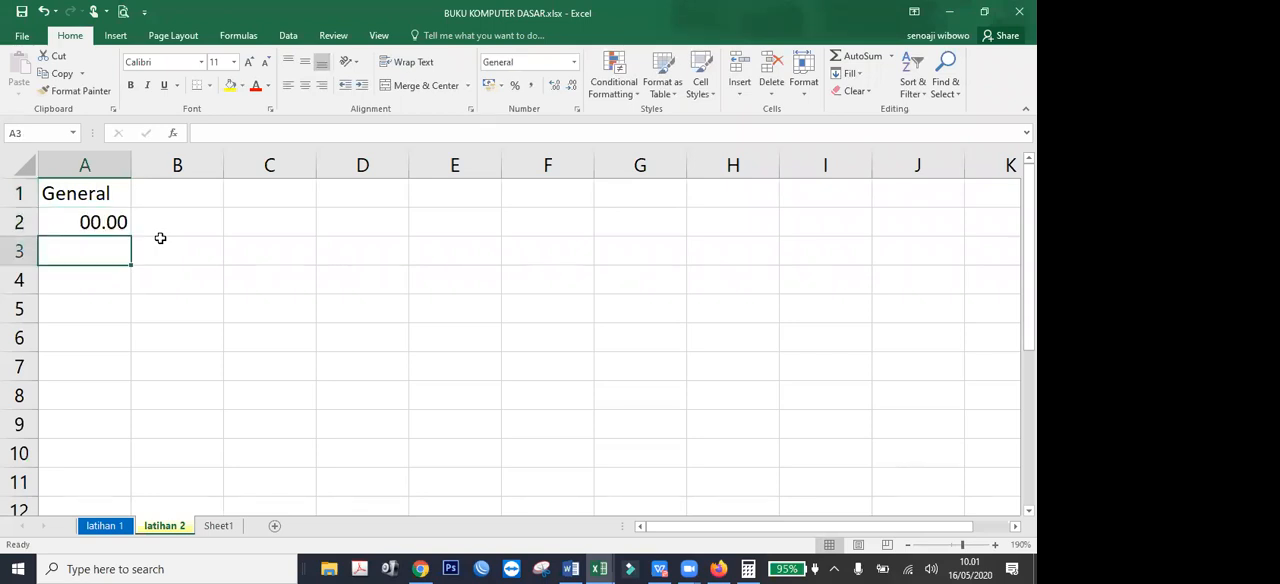
{"action": "key", "text": "Up"}
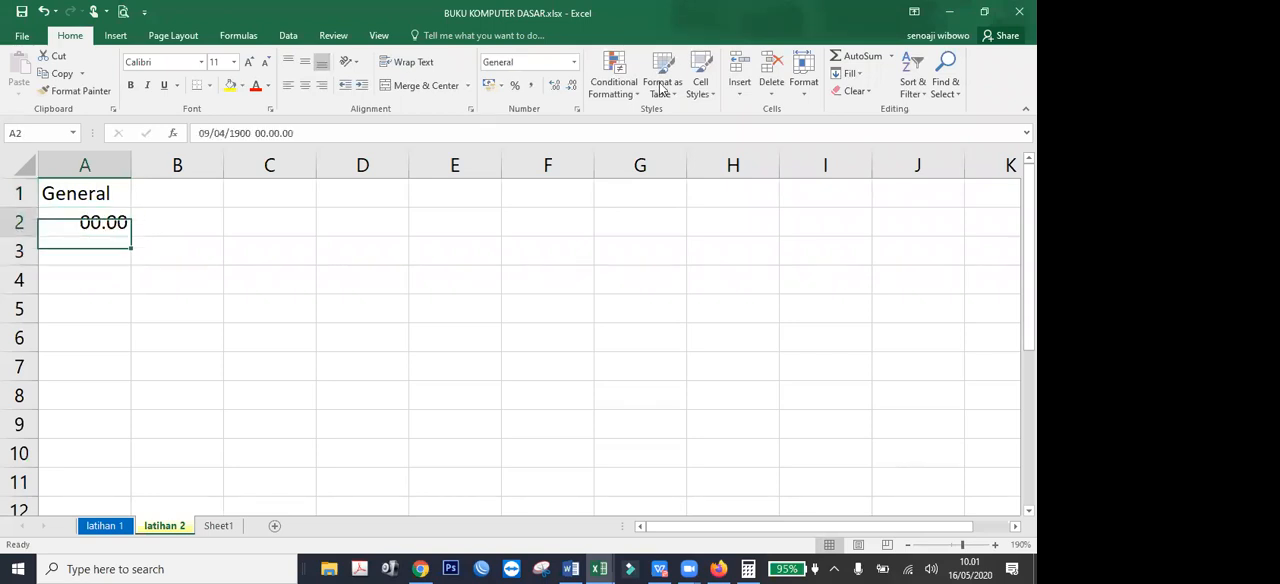
{"action": "left_click", "coordinate": [573, 62]}
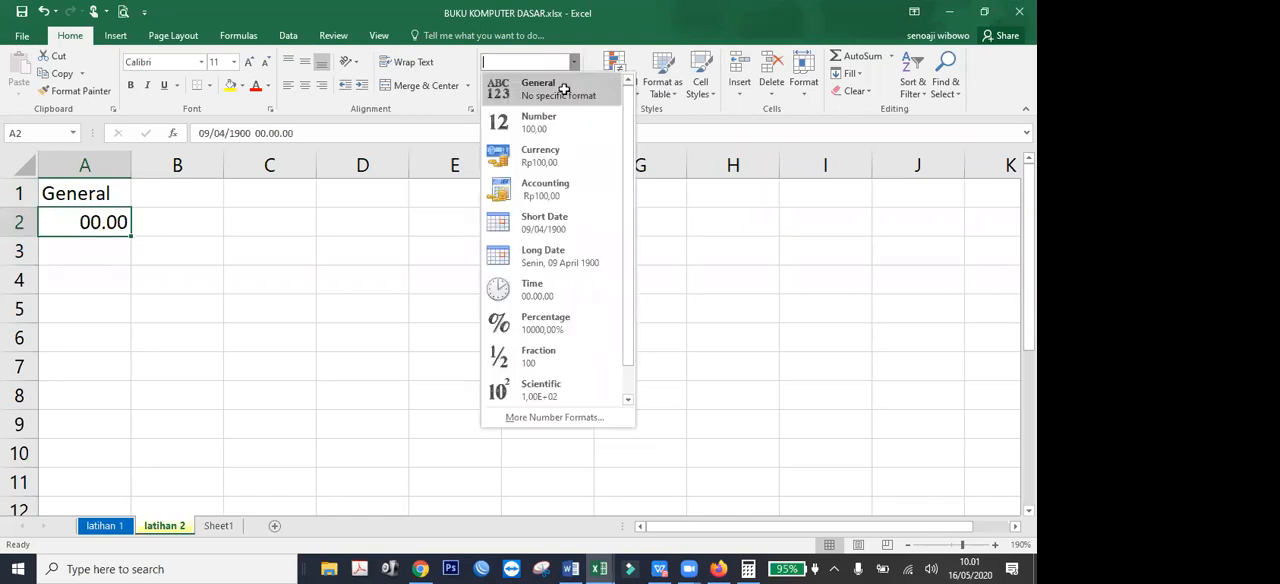
{"action": "left_click", "coordinate": [563, 90]}
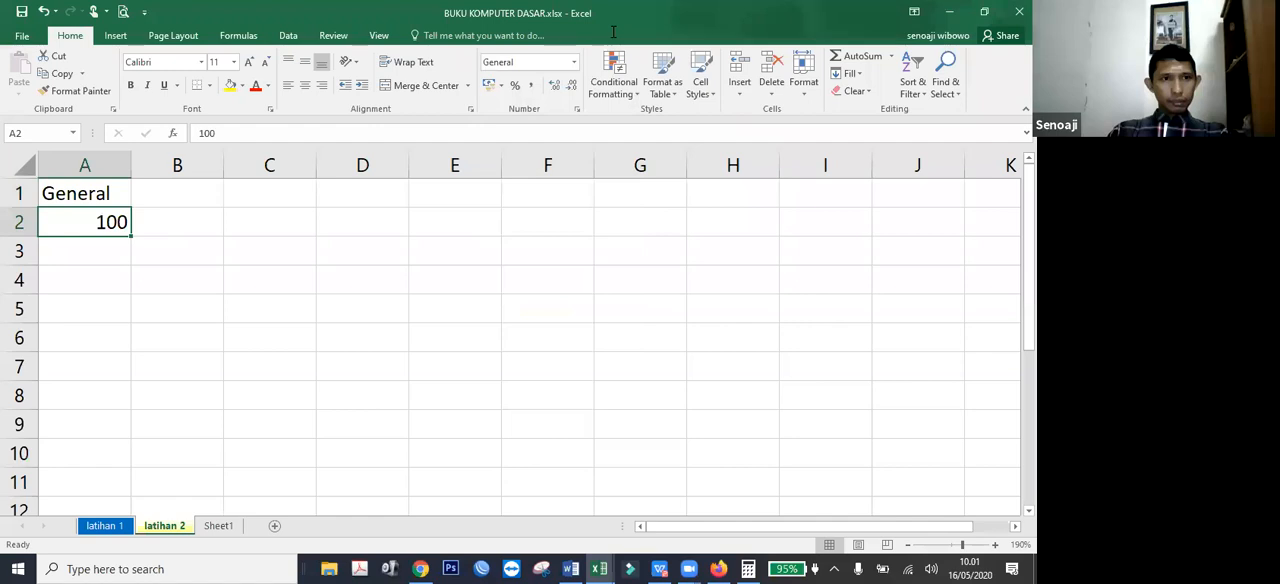
Enter 1000 in A3 and 10000 in A4 below the first value.
{"action": "key", "text": "ctrl+a"}
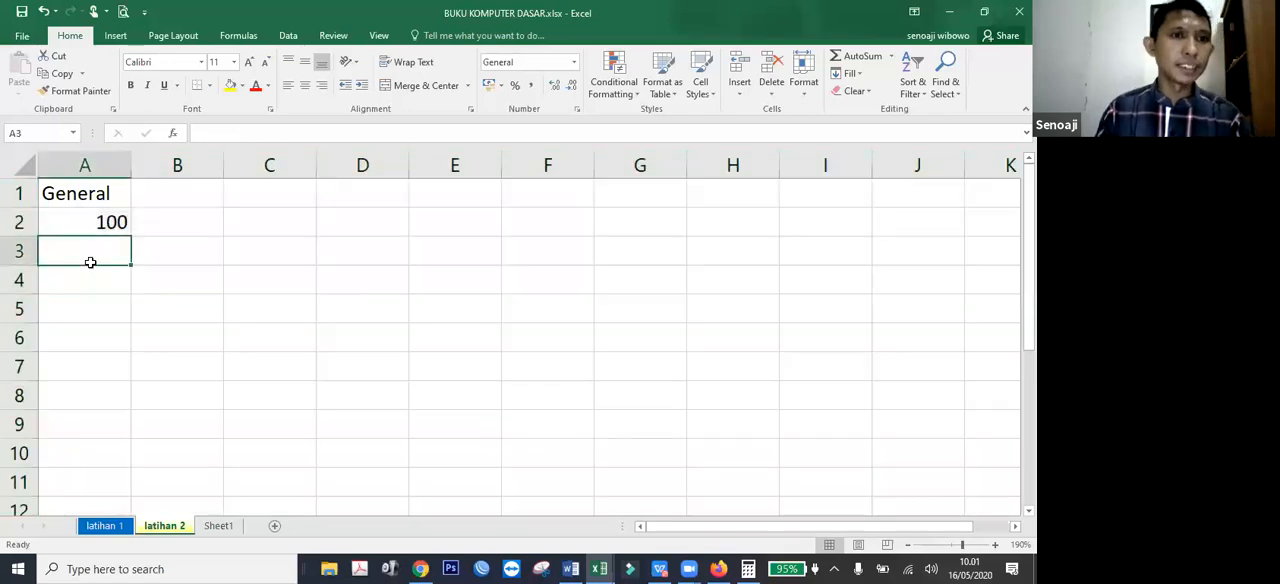
{"action": "left_click", "coordinate": [90, 262]}
{"action": "type", "text": "1000"}
{"action": "key", "text": "Return"}
{"action": "type", "text": "10000"}
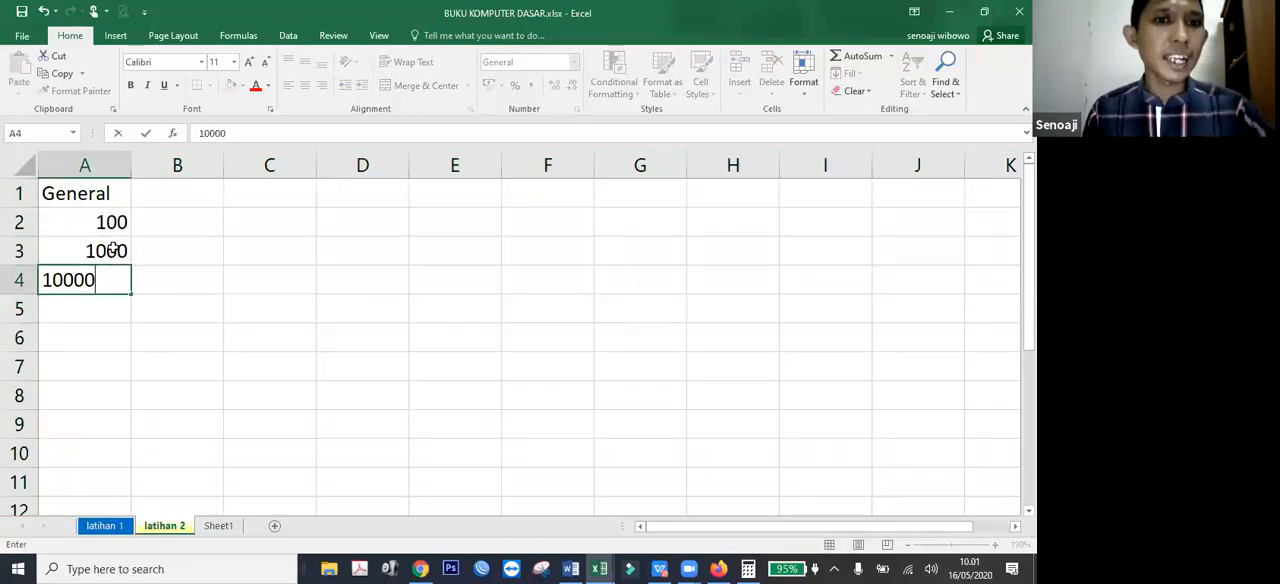
{"action": "key", "text": "Return"}
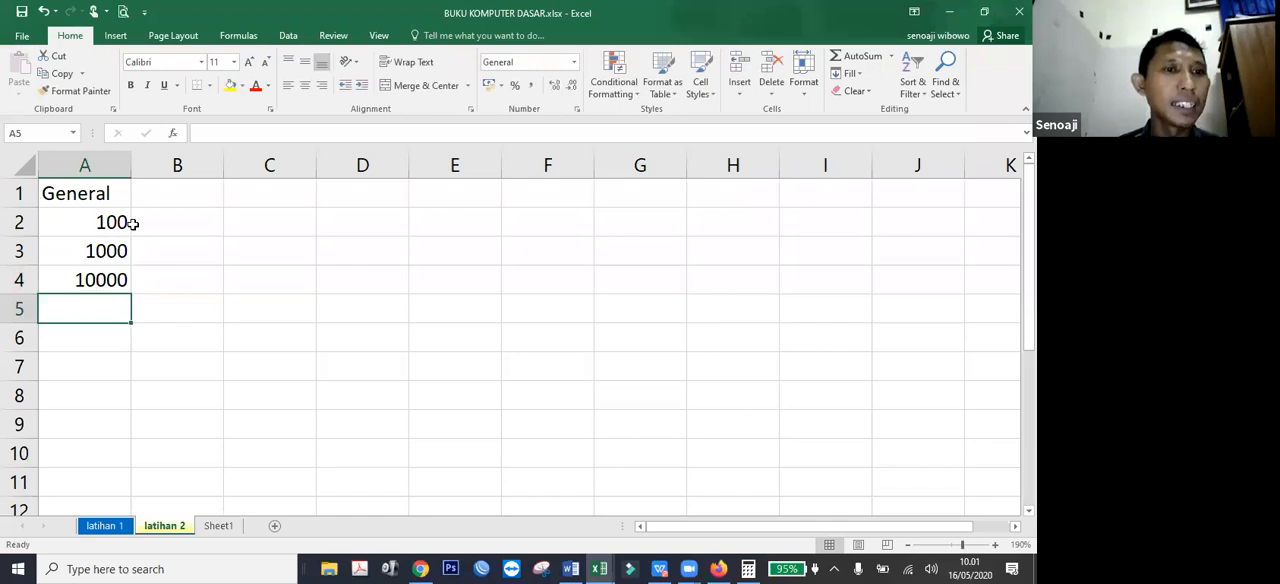
Copy the three values in A2:A4 into B2:B4.
{"action": "left_click", "coordinate": [115, 262]}
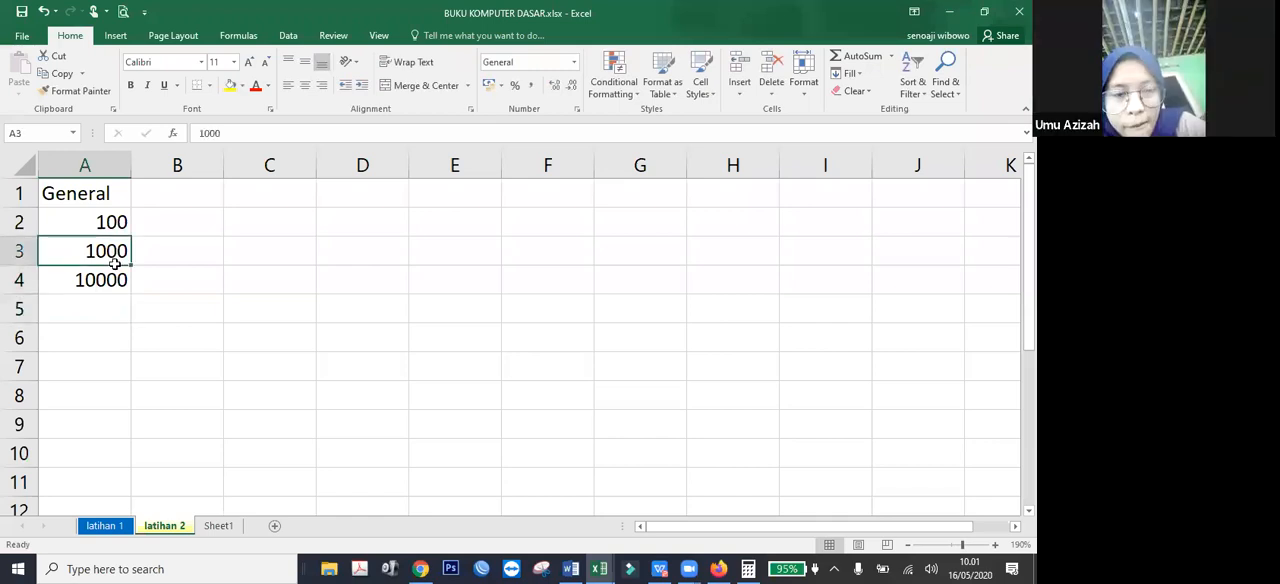
{"action": "left_click", "coordinate": [117, 282]}
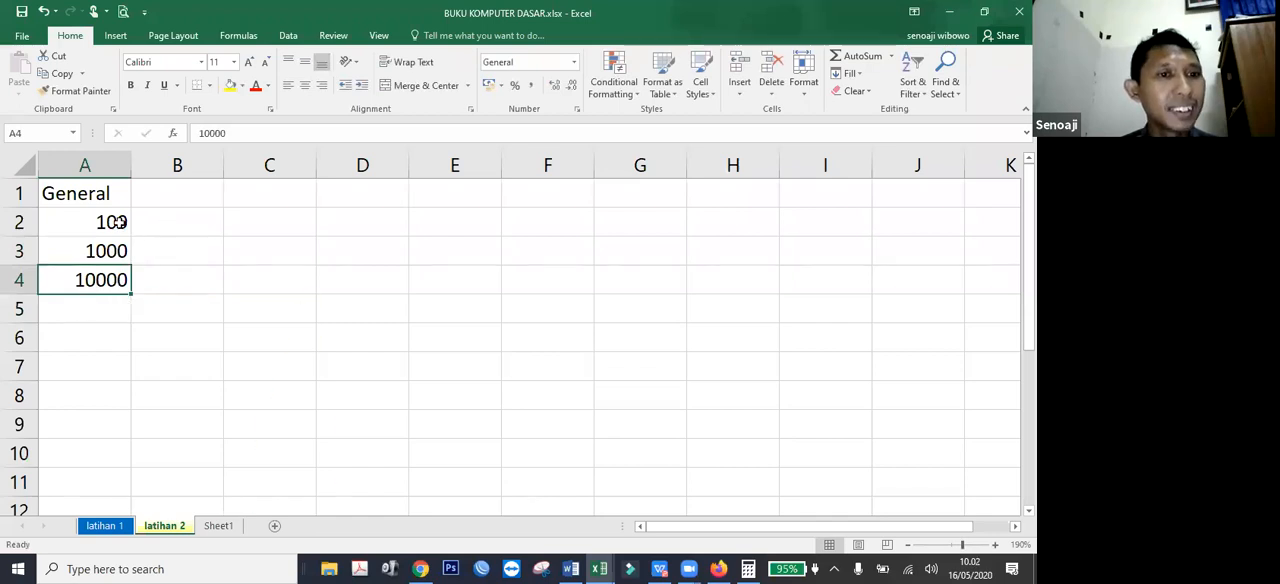
{"action": "left_click_drag", "start_coordinate": [118, 222], "coordinate": [100, 280]}
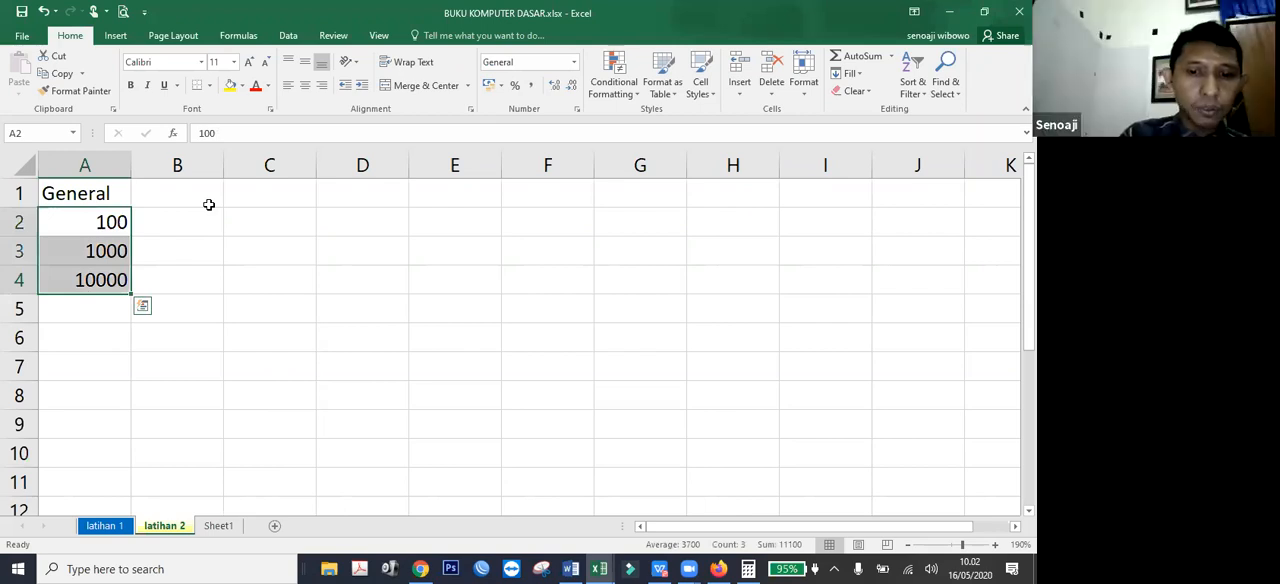
{"action": "key", "text": "ctrl+c"}
{"action": "left_click", "coordinate": [195, 222]}
{"action": "key", "text": "ctrl+v"}
Enter the heading Format Number in B1 above the copied values.
{"action": "left_click", "coordinate": [191, 192]}
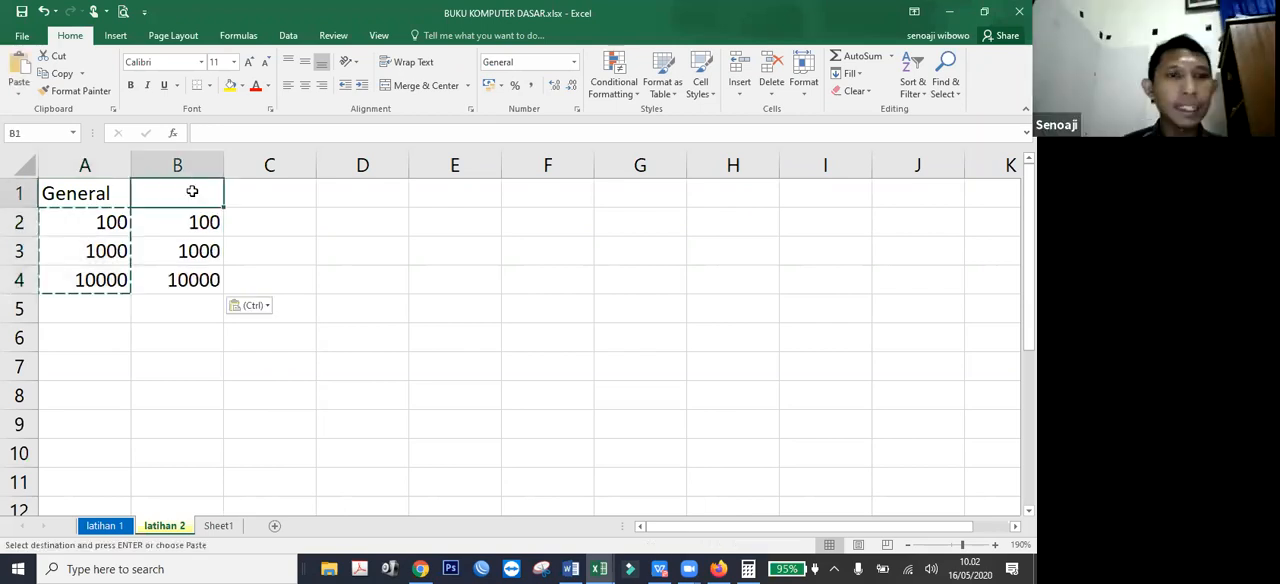
{"action": "type", "text": "Number"}
{"action": "key", "text": "Return"}
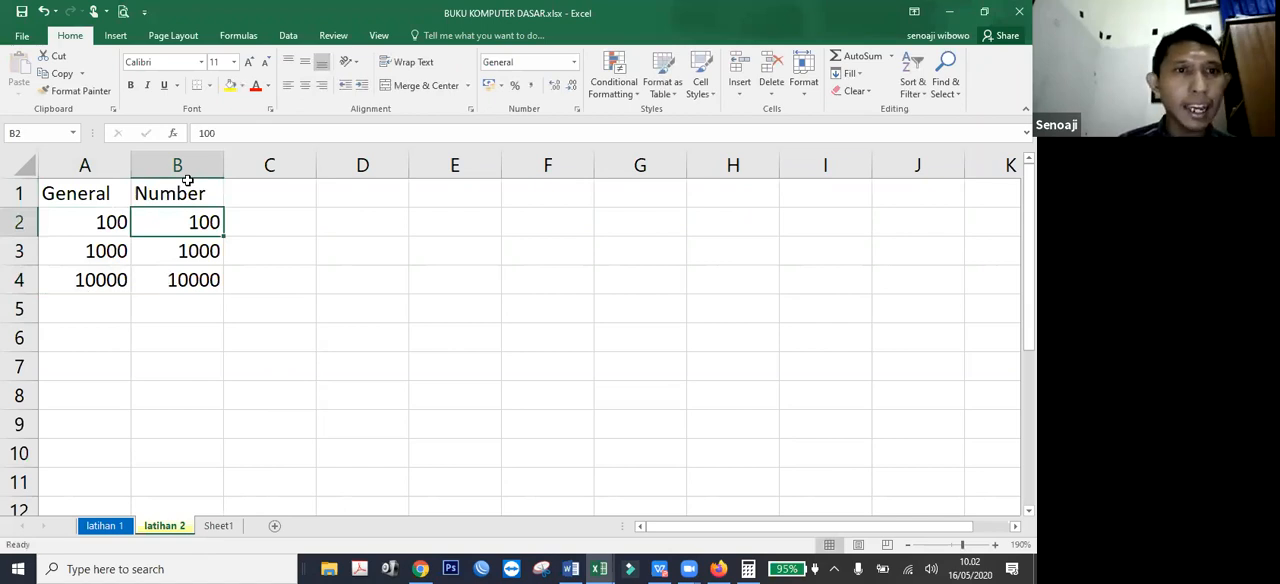
{"action": "left_click", "coordinate": [201, 195]}
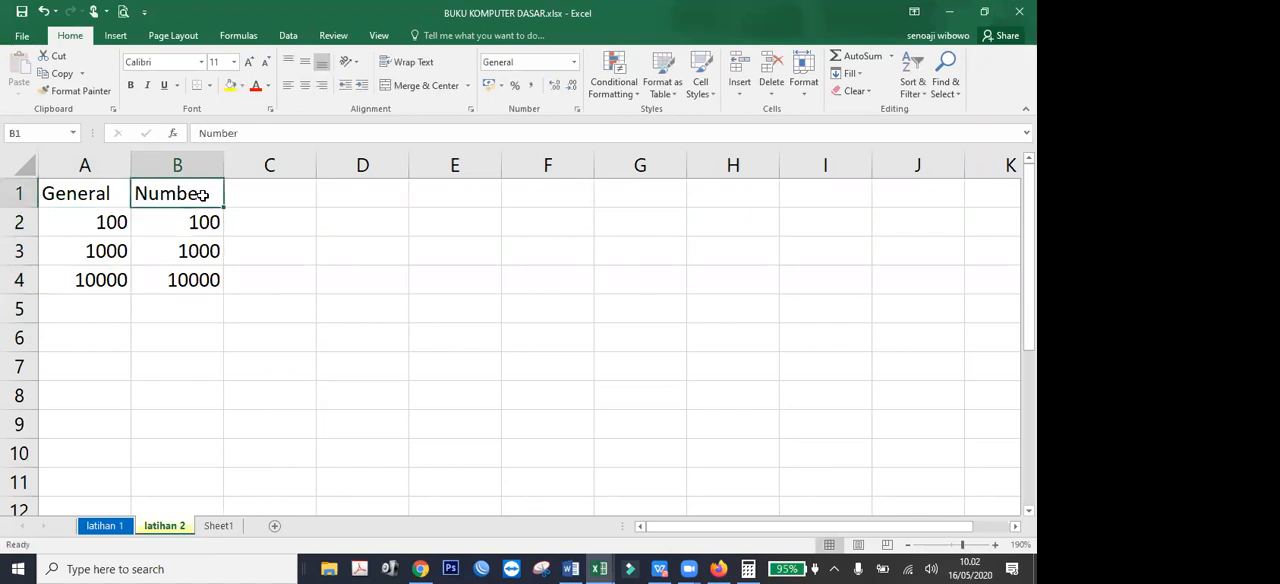
{"action": "double_click", "coordinate": [201, 195]}
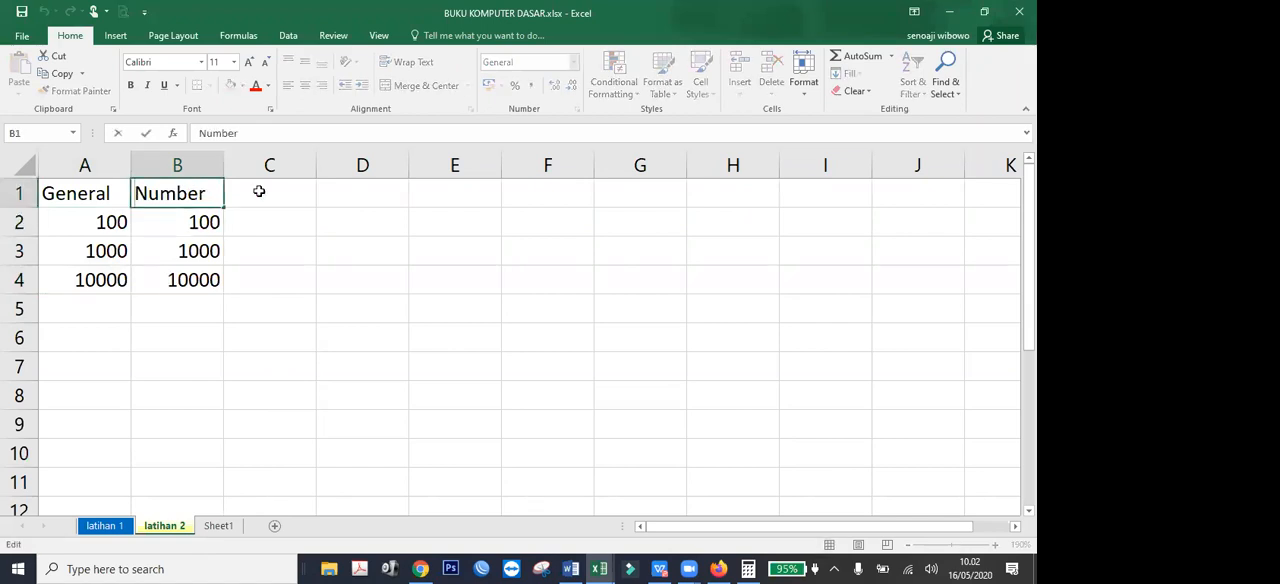
{"action": "type", "text": "Form"}
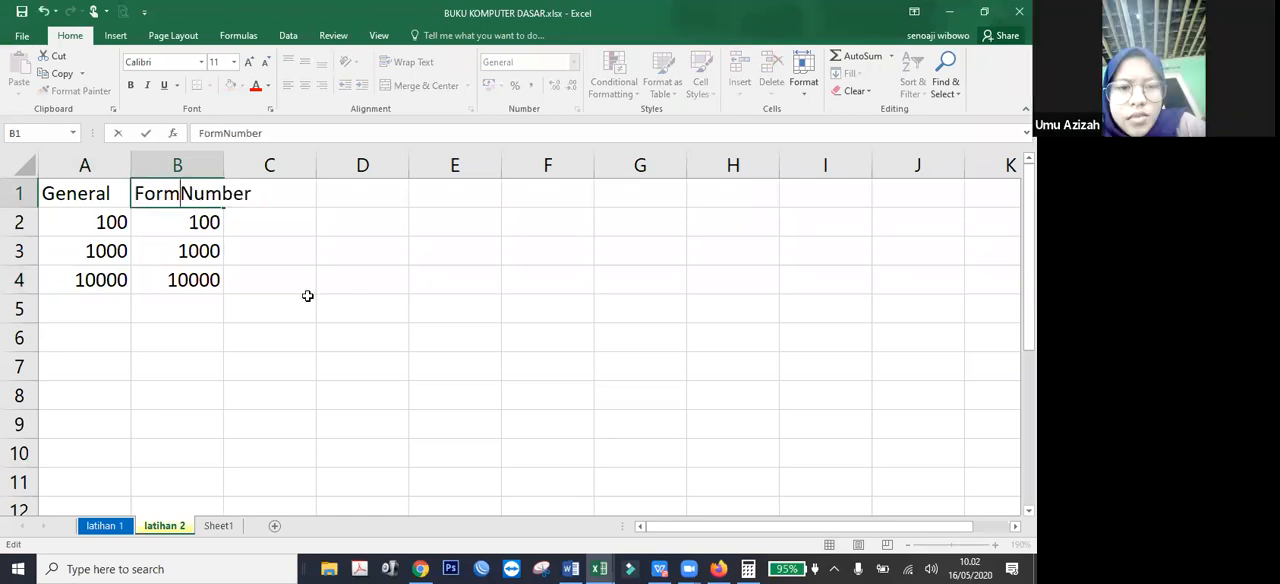
{"action": "type", "text": "at"}
{"action": "key", "text": "Return"}
Apply the Number format with 2 decimal places and the 1000 separator to B2:B4.
{"action": "left_click", "coordinate": [189, 280], "text": "shift"}
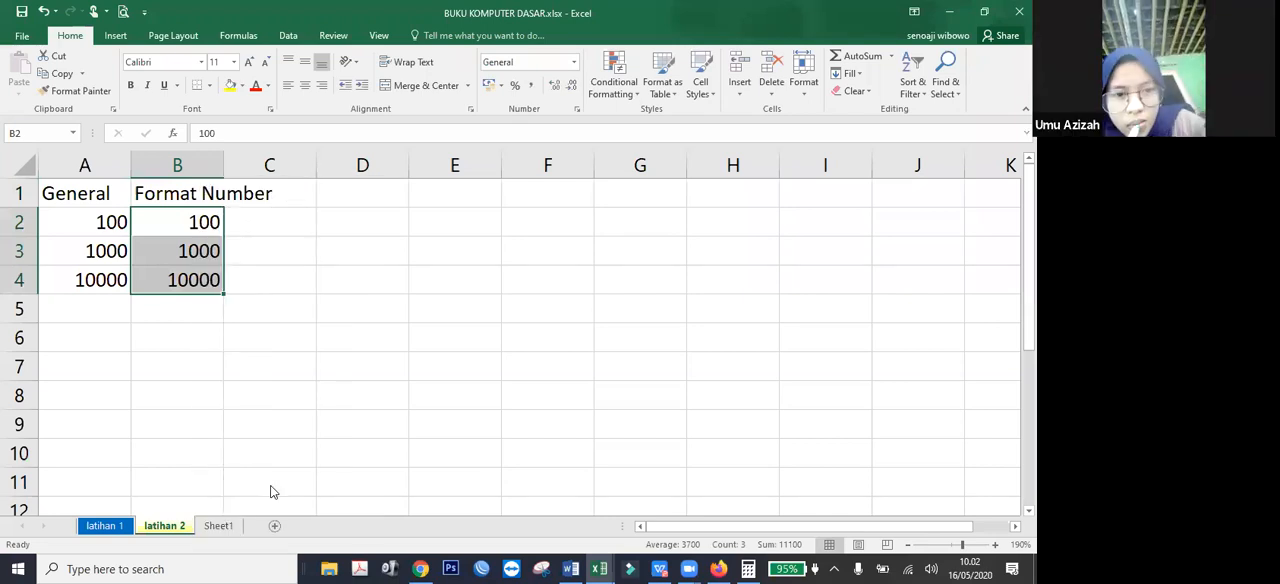
{"action": "key", "text": "ctrl+1"}
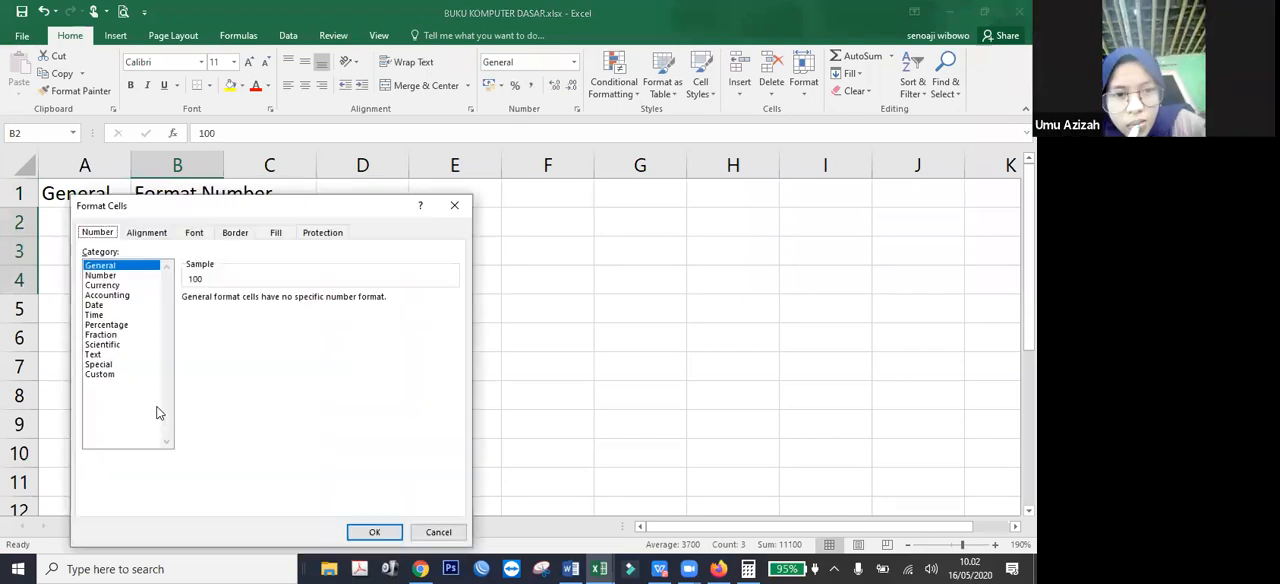
{"action": "left_click", "coordinate": [118, 275]}
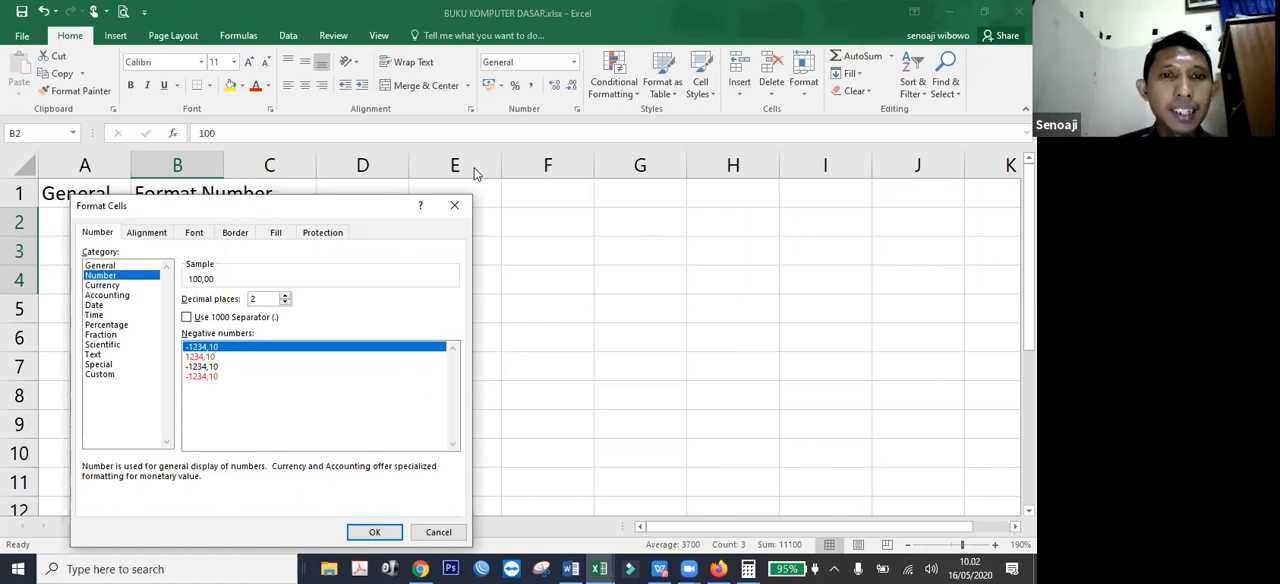
{"action": "left_click_drag", "start_coordinate": [230, 211], "coordinate": [474, 157]}
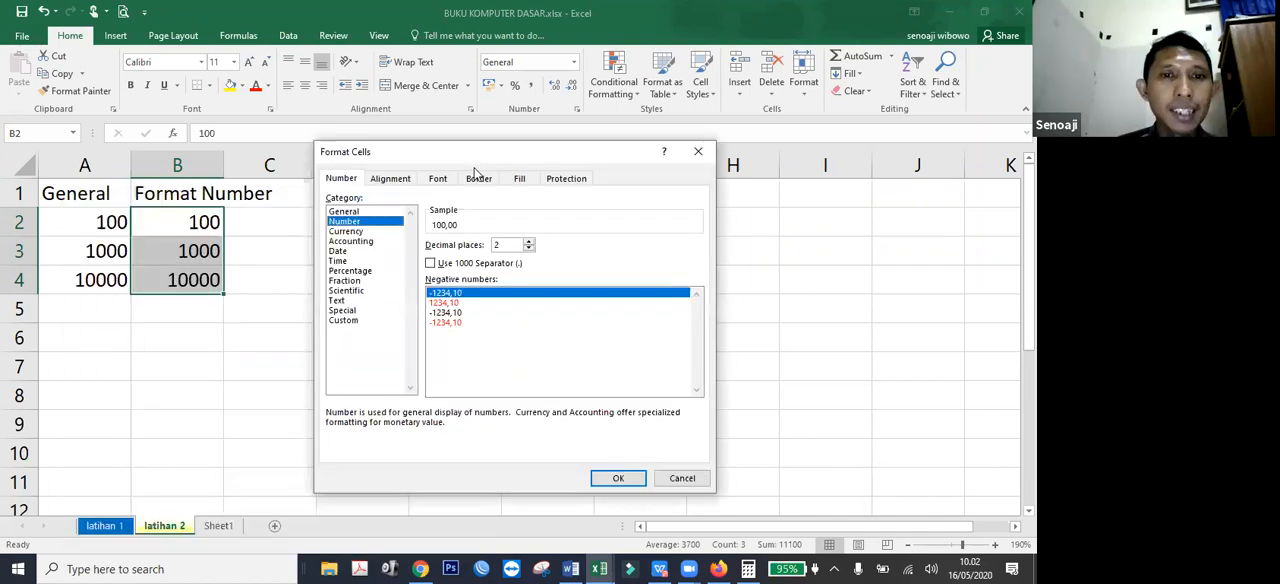
{"action": "left_click", "coordinate": [455, 264]}
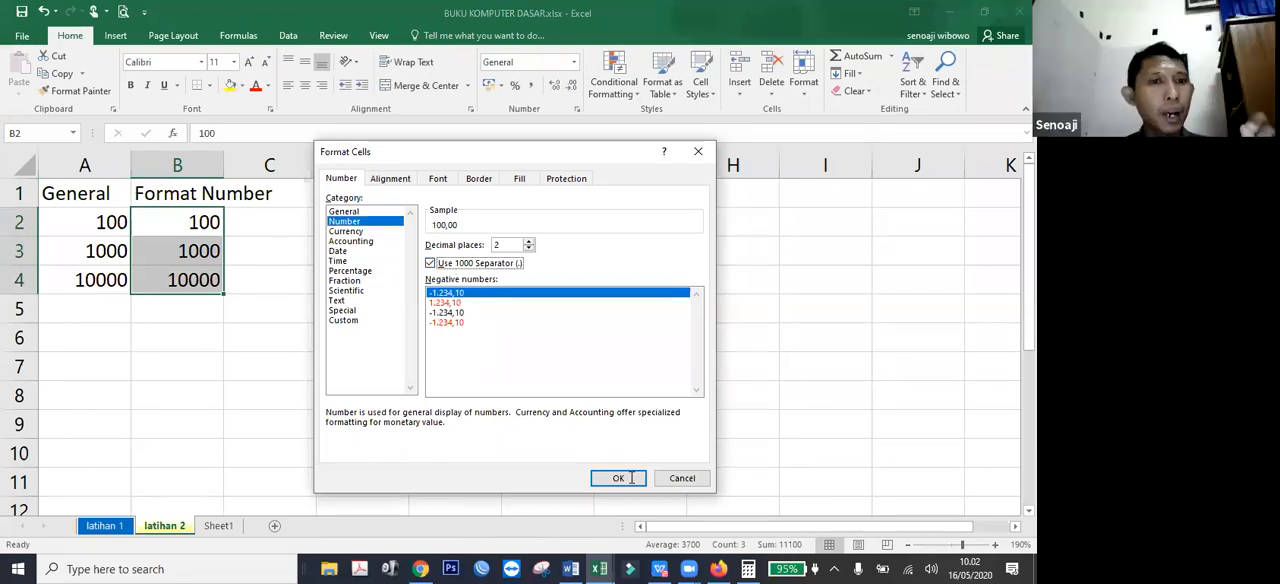
{"action": "left_click", "coordinate": [632, 478]}
{"action": "left_click", "coordinate": [190, 366]}
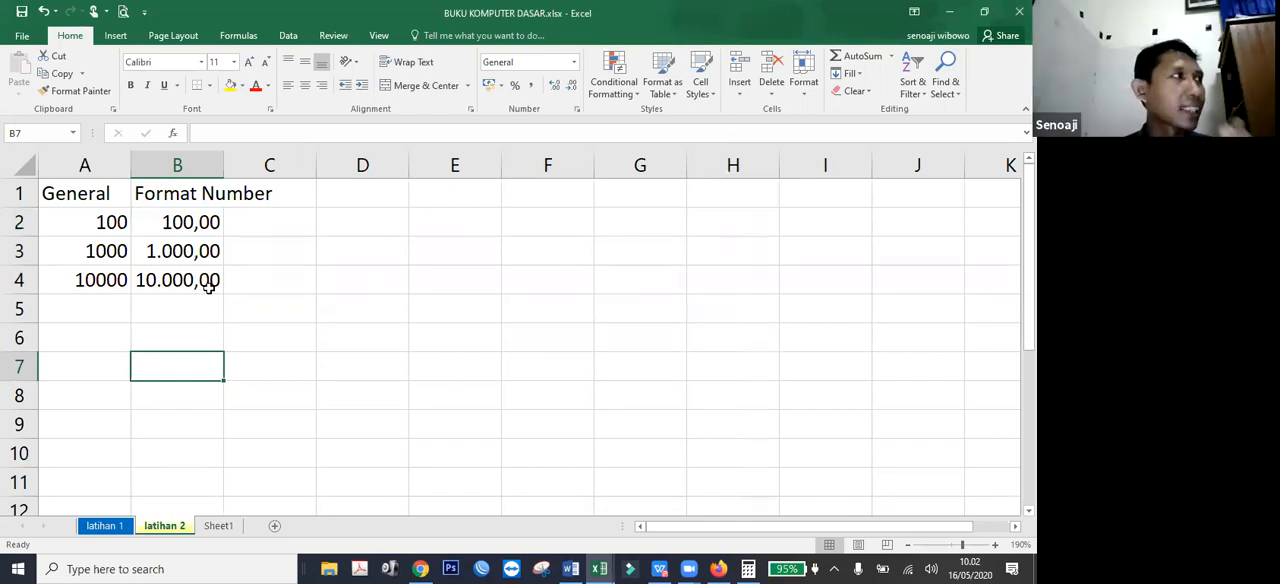
Compare the displayed numbers in B2:B4 with the underlying values stored in those cells.
{"action": "left_click", "coordinate": [208, 287]}
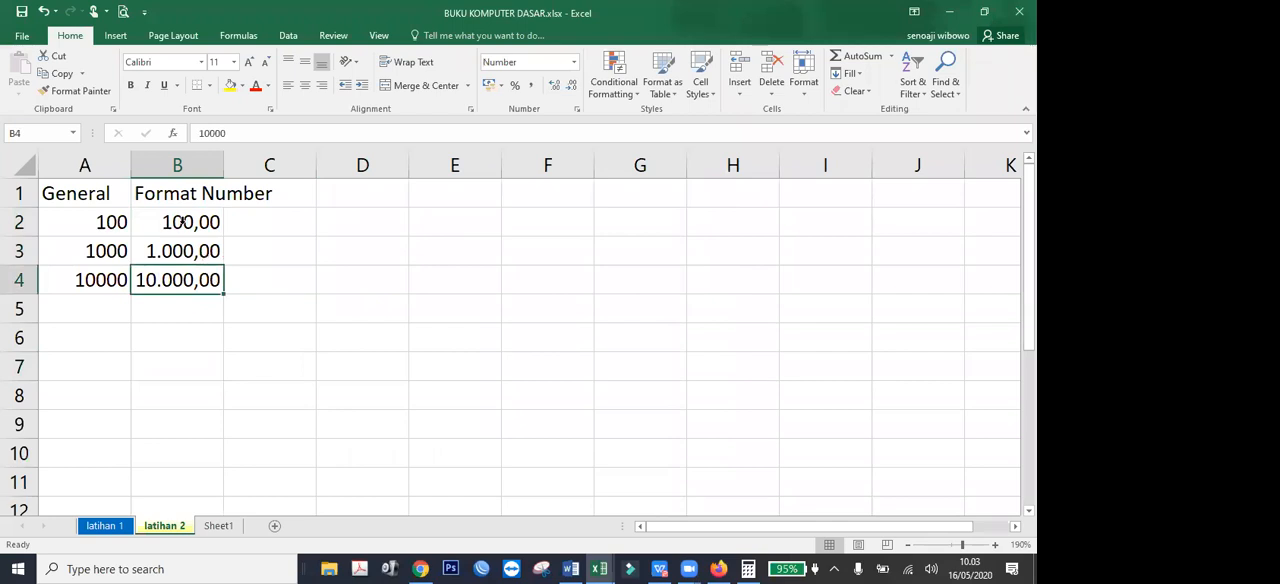
{"action": "left_click", "coordinate": [183, 222]}
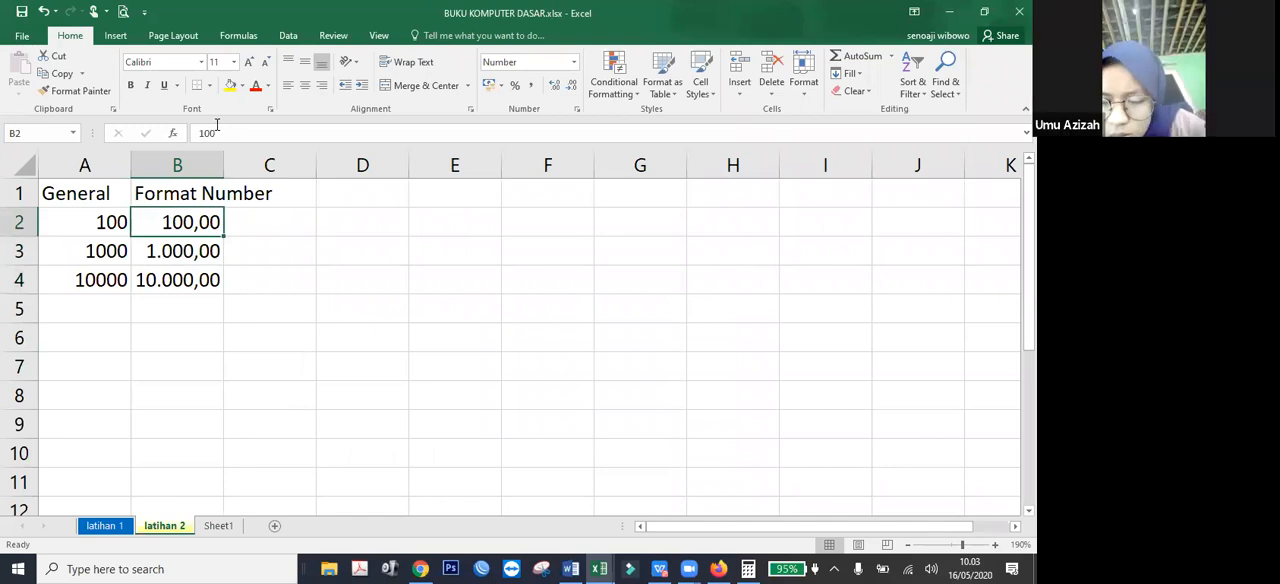
{"action": "key", "text": "Down"}
{"action": "key", "text": "Down"}
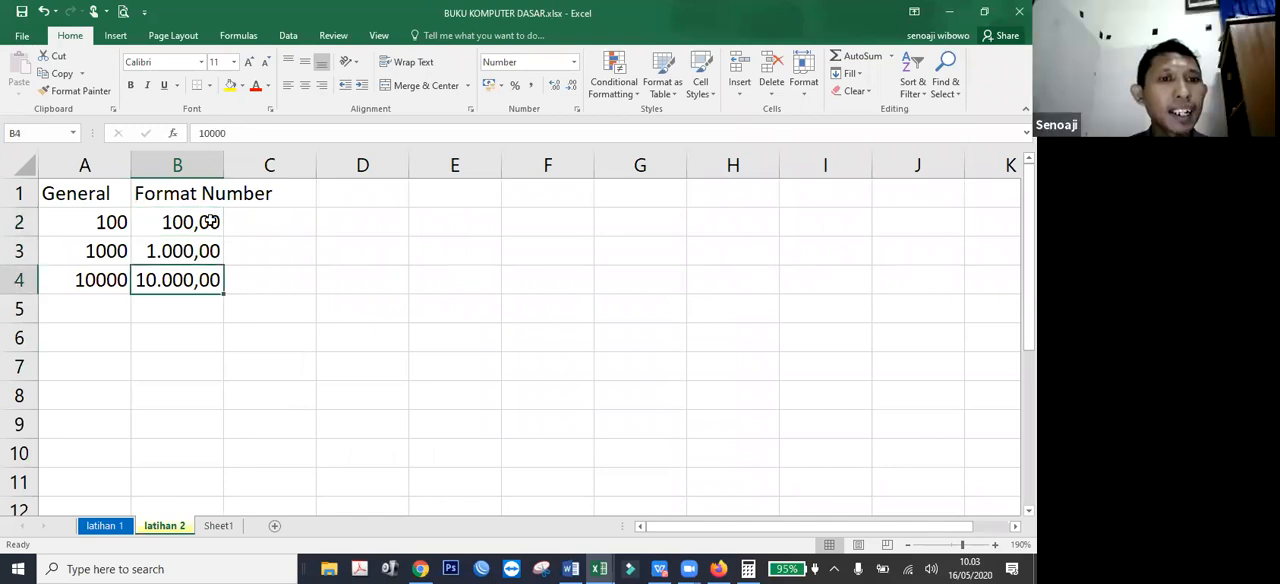
{"action": "left_click_drag", "start_coordinate": [210, 222], "coordinate": [205, 280]}
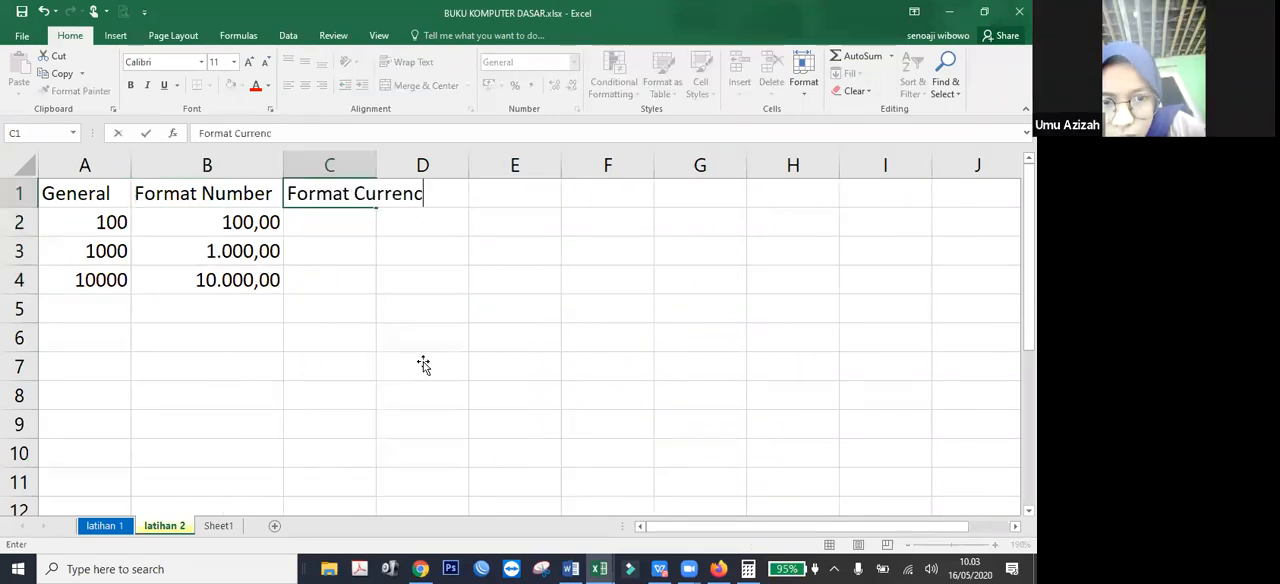
Enter the heading Format Currency in C1.
{"action": "type", "text": "y"}
{"action": "key", "text": "ctrl+Return"}
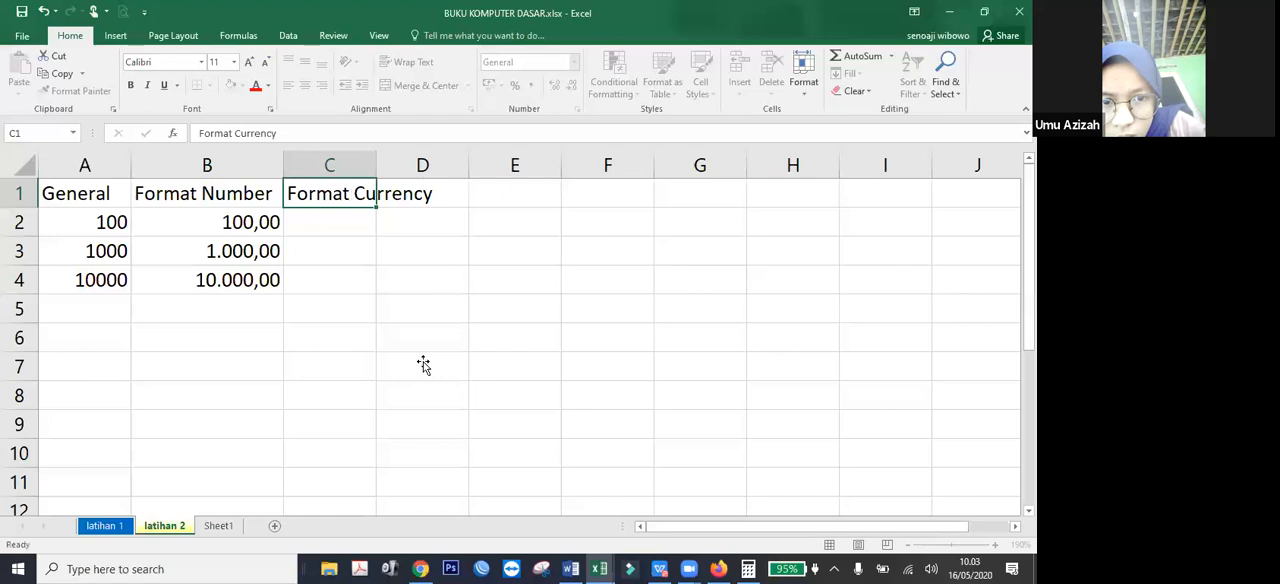
{"action": "key", "text": "Return"}
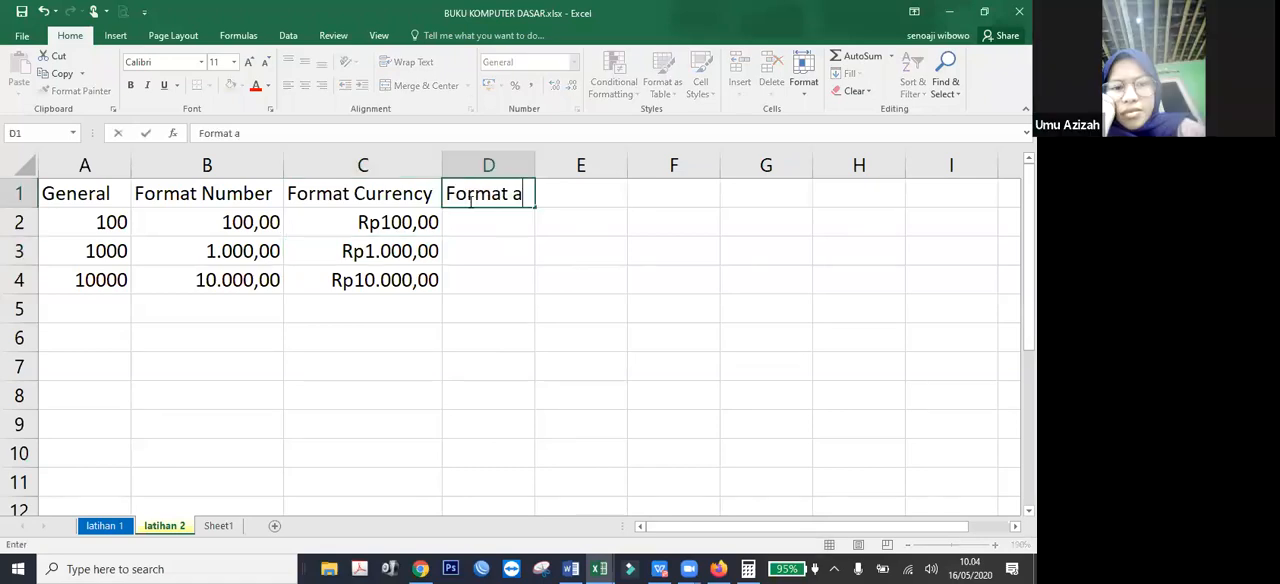
Enter the heading Format accounting in D1 and copy the values of A2:A4 into D2:D4.
{"action": "type", "text": "cco"}
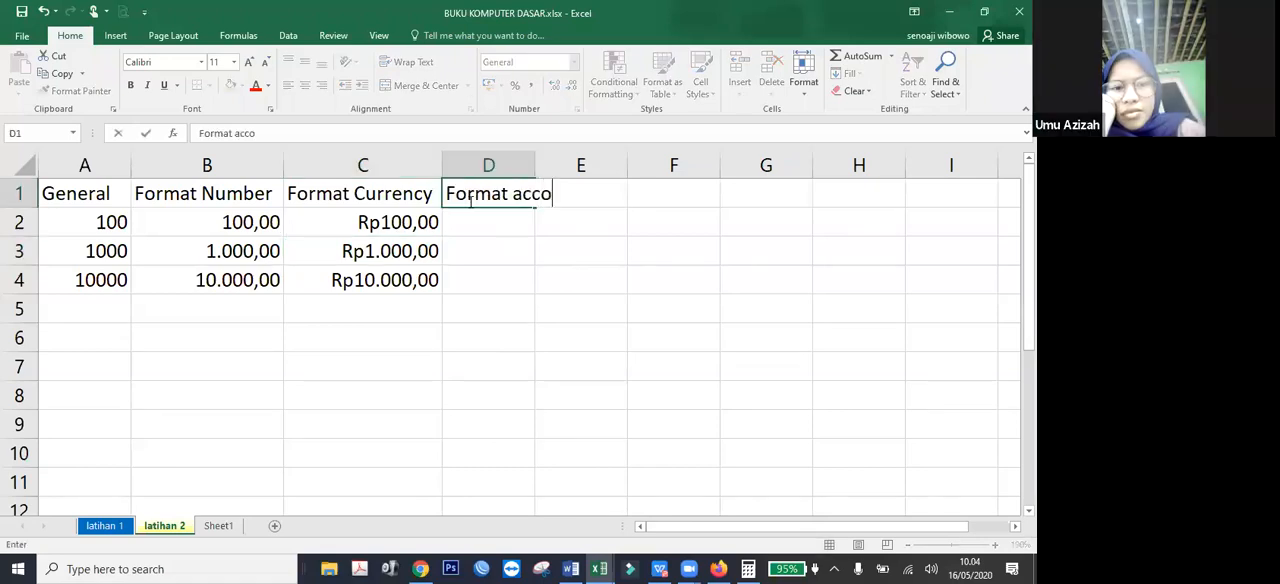
{"action": "type", "text": "unting"}
{"action": "key", "text": "Return"}
{"action": "left_click_drag", "start_coordinate": [112, 222], "coordinate": [108, 280]}
{"action": "left_click", "coordinate": [471, 230]}
{"action": "key", "text": "ctrl+v"}
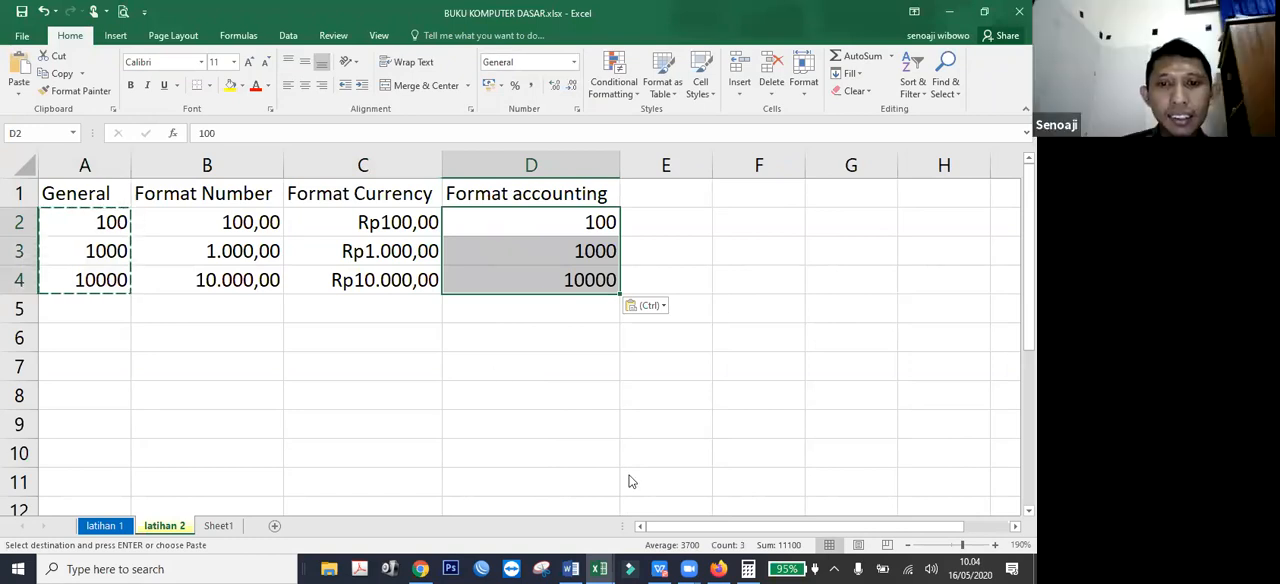
Open the Format Cells settings for the copied values in D2:D4.
{"action": "key", "text": "shift+F10"}
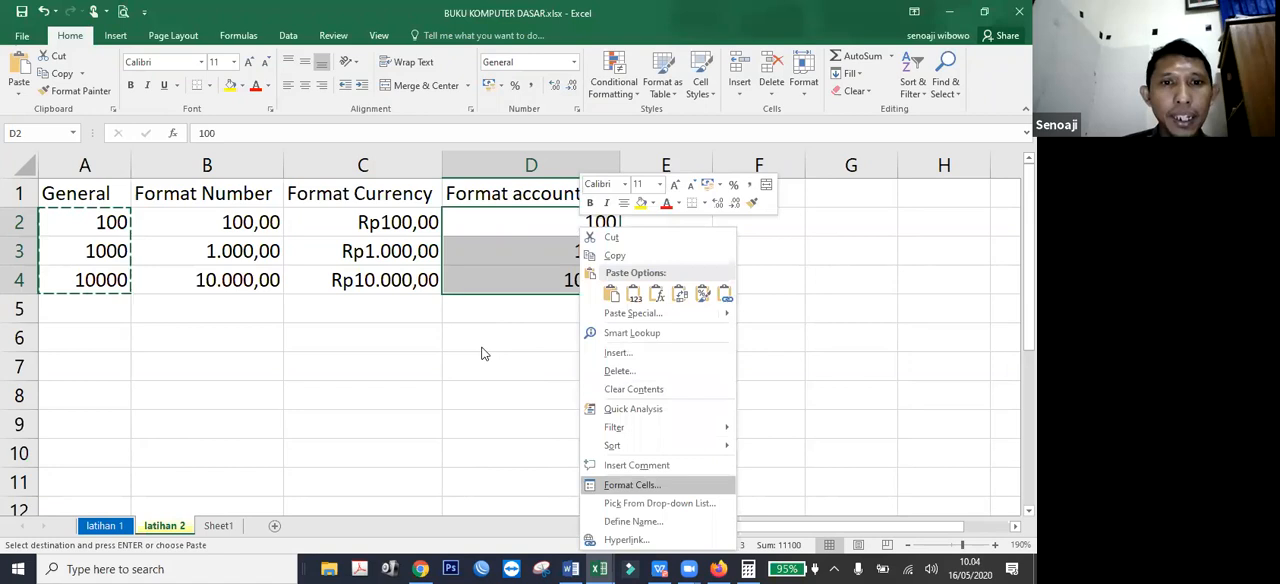
{"action": "key", "text": "Return"}
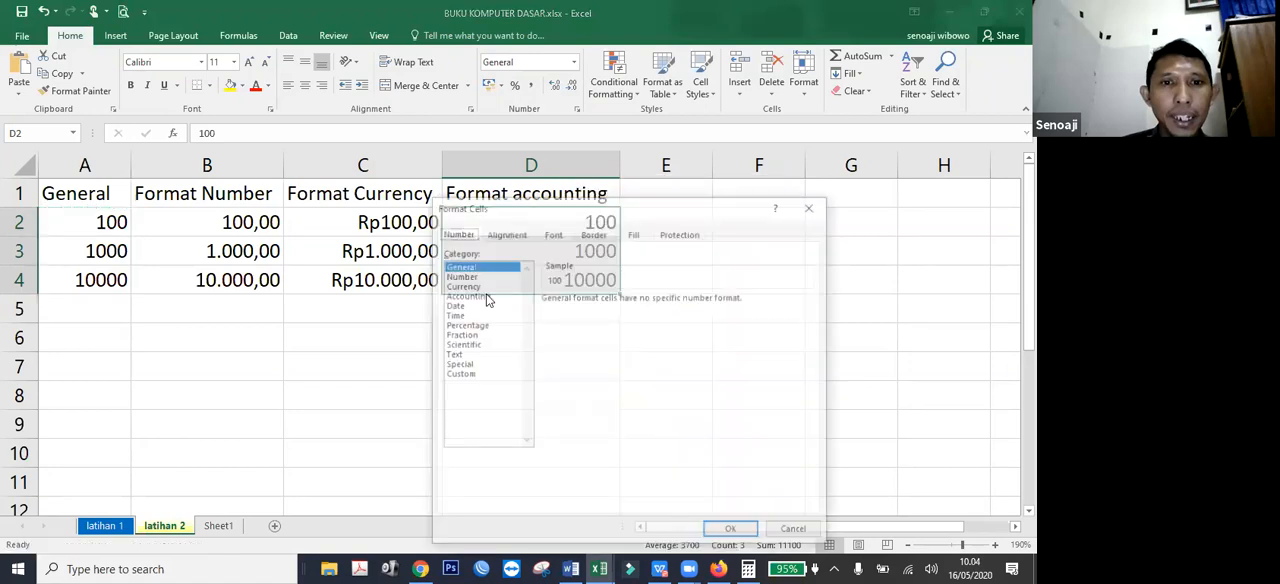
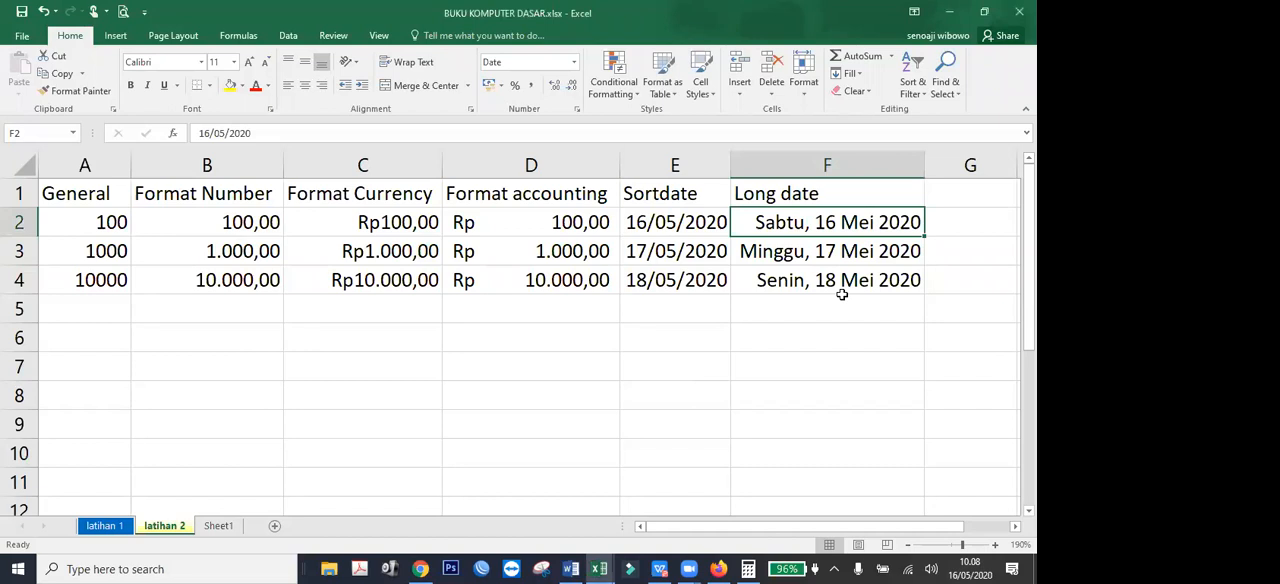
Compare the short dates in column E and the long dates in column F with their stored values.
{"action": "key", "text": "Up"}
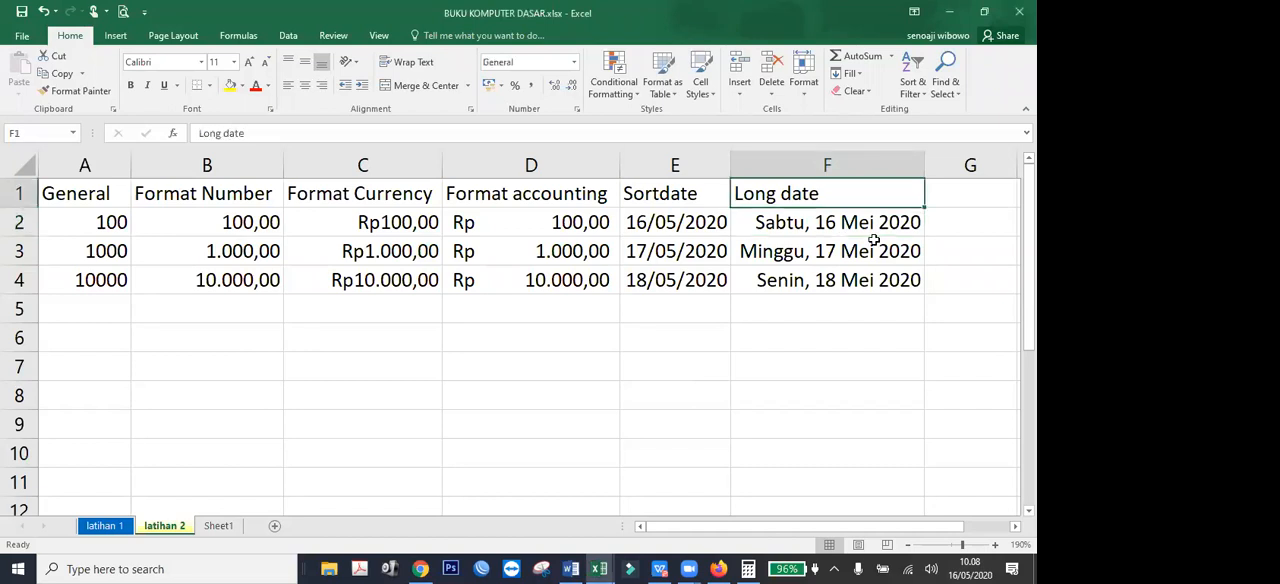
{"action": "key", "text": "Down"}
{"action": "key", "text": "Down"}
{"action": "key", "text": "Down"}
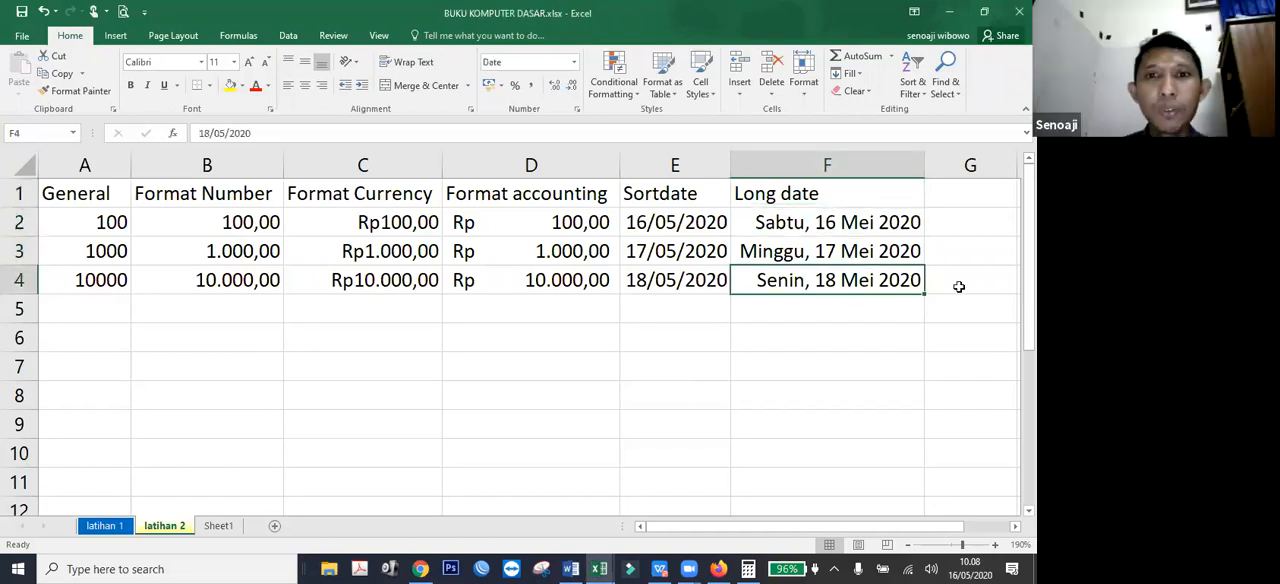
{"action": "left_click", "coordinate": [958, 287]}
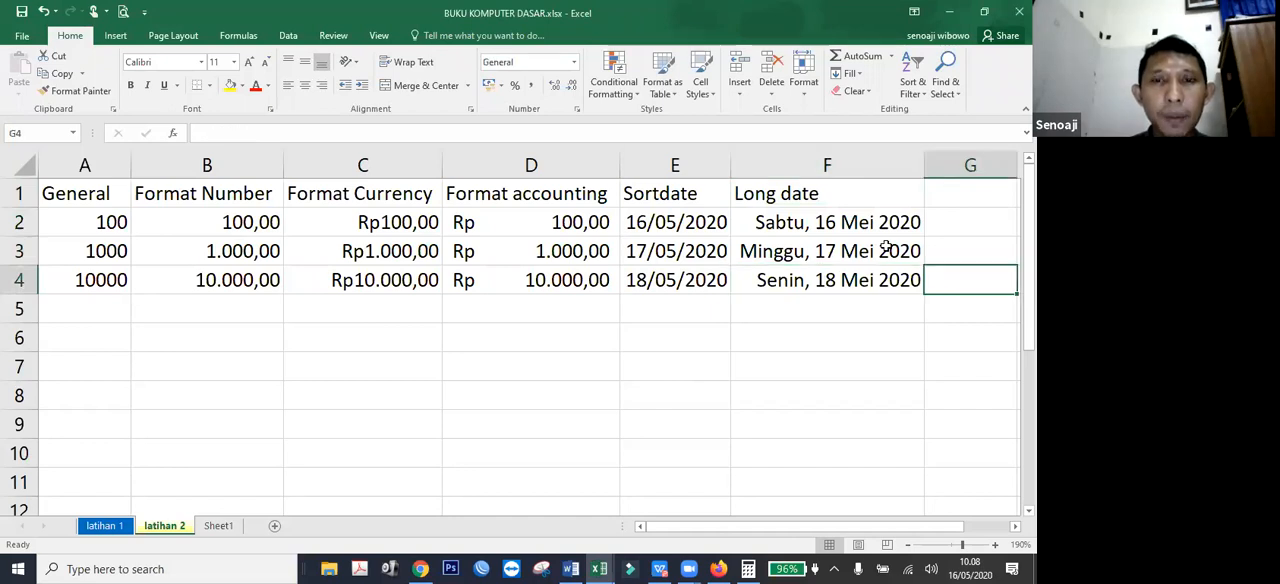
{"action": "left_click", "coordinate": [648, 245]}
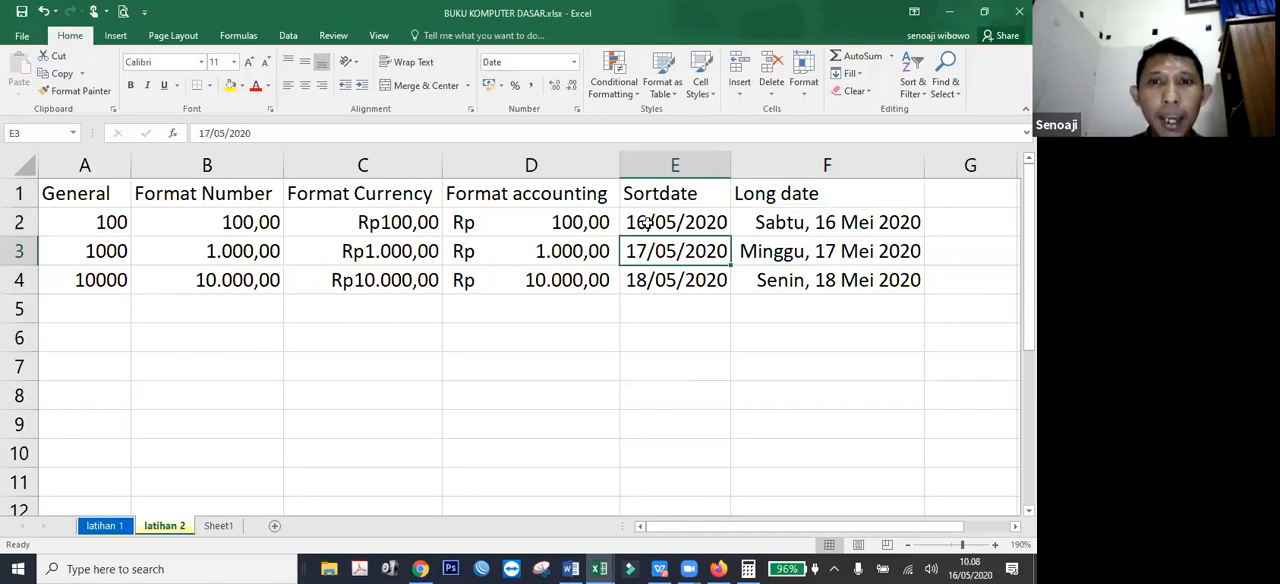
{"action": "left_click", "coordinate": [648, 224]}
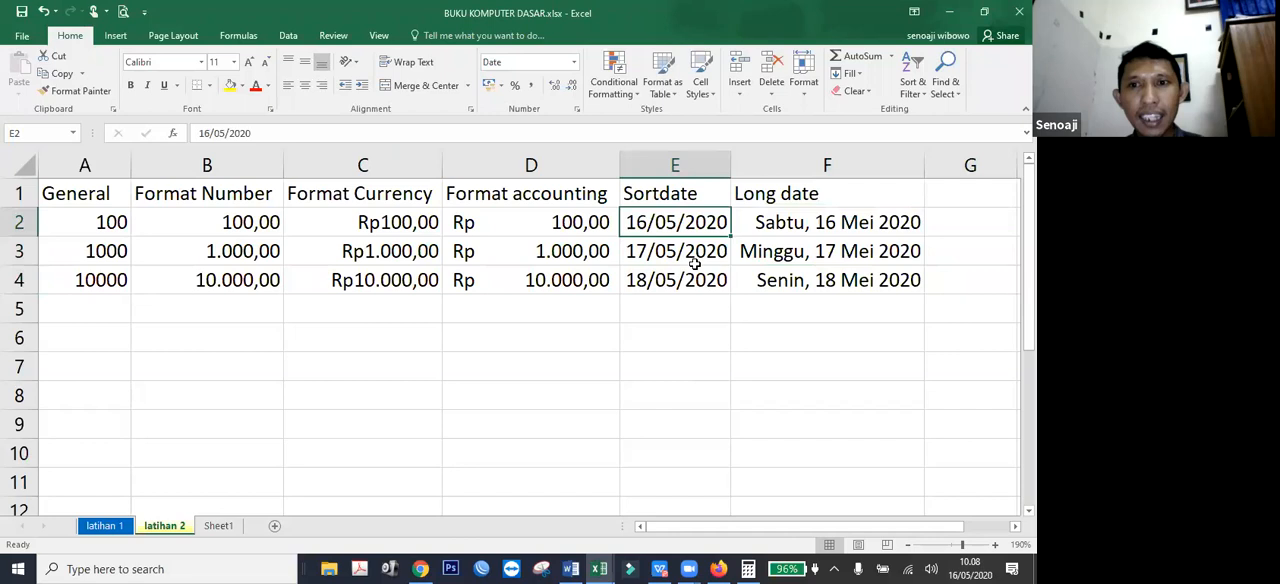
Copy the dates of E2:E4 into F2:F4 and format the copies as Long Date.
{"action": "left_click_drag", "start_coordinate": [675, 223], "coordinate": [690, 279]}
{"action": "key", "text": "ctrl+c"}
{"action": "left_click", "coordinate": [824, 227]}
{"action": "key", "text": "ctrl+v"}
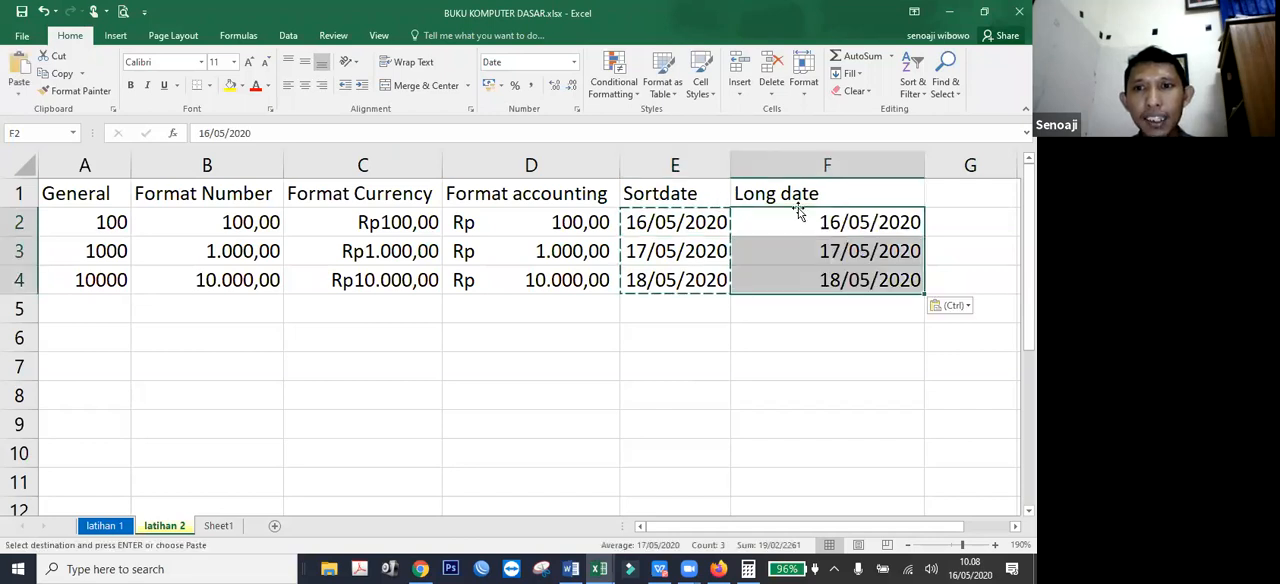
{"action": "left_click", "coordinate": [573, 62]}
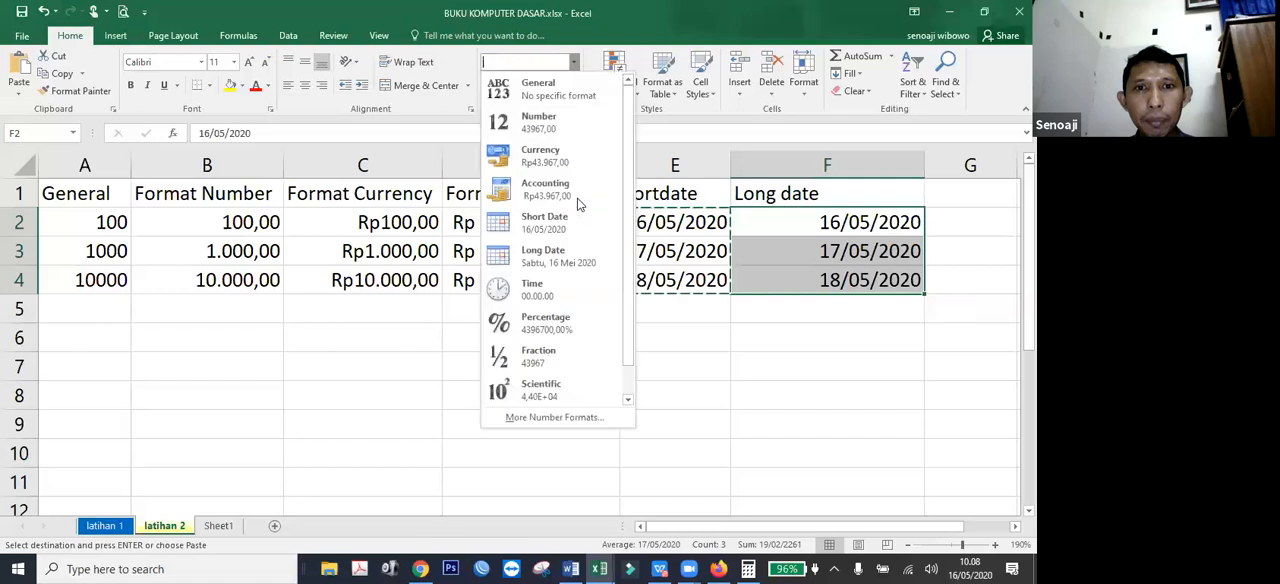
{"action": "left_click", "coordinate": [555, 256]}
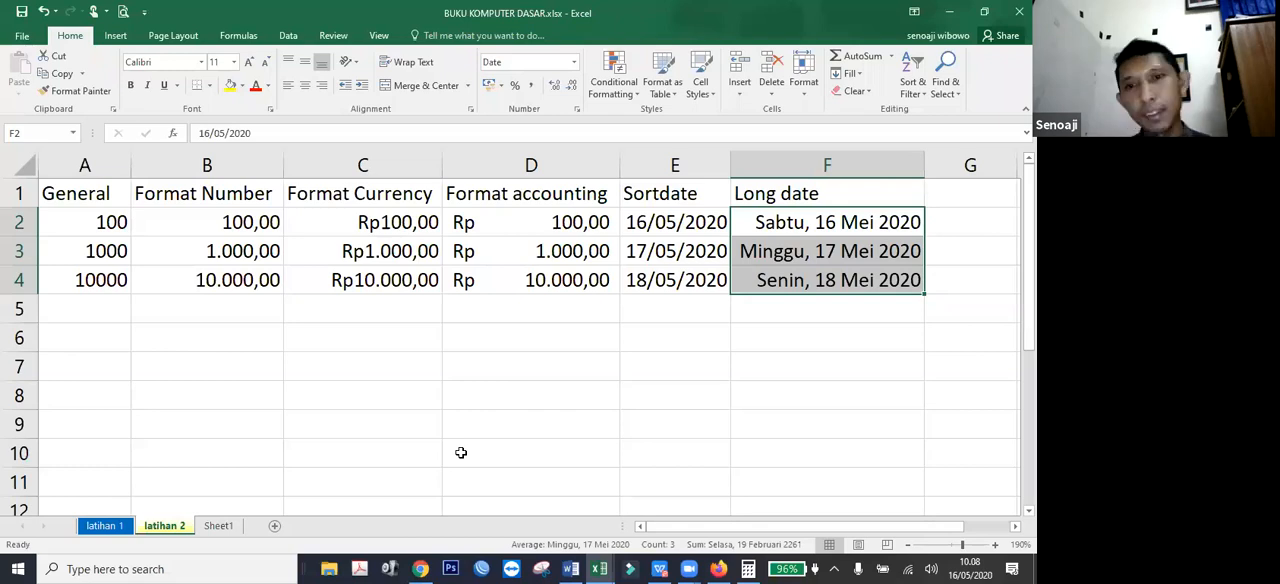
Check the stored date values behind the long dates in F2 and F4.
{"action": "left_click", "coordinate": [850, 309]}
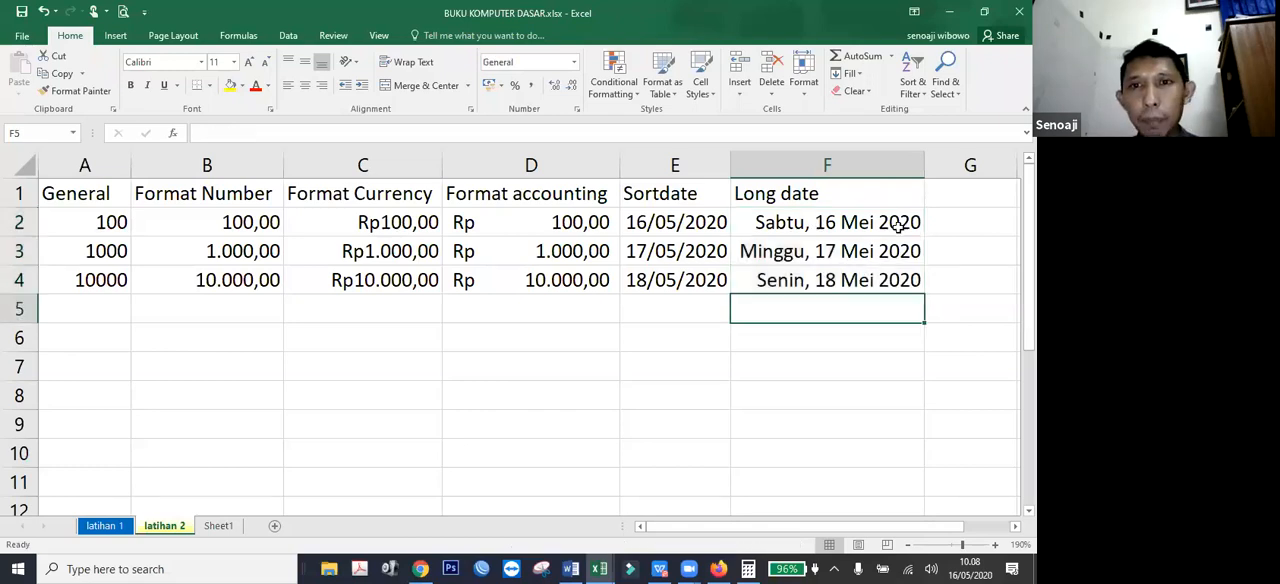
{"action": "left_click", "coordinate": [898, 225]}
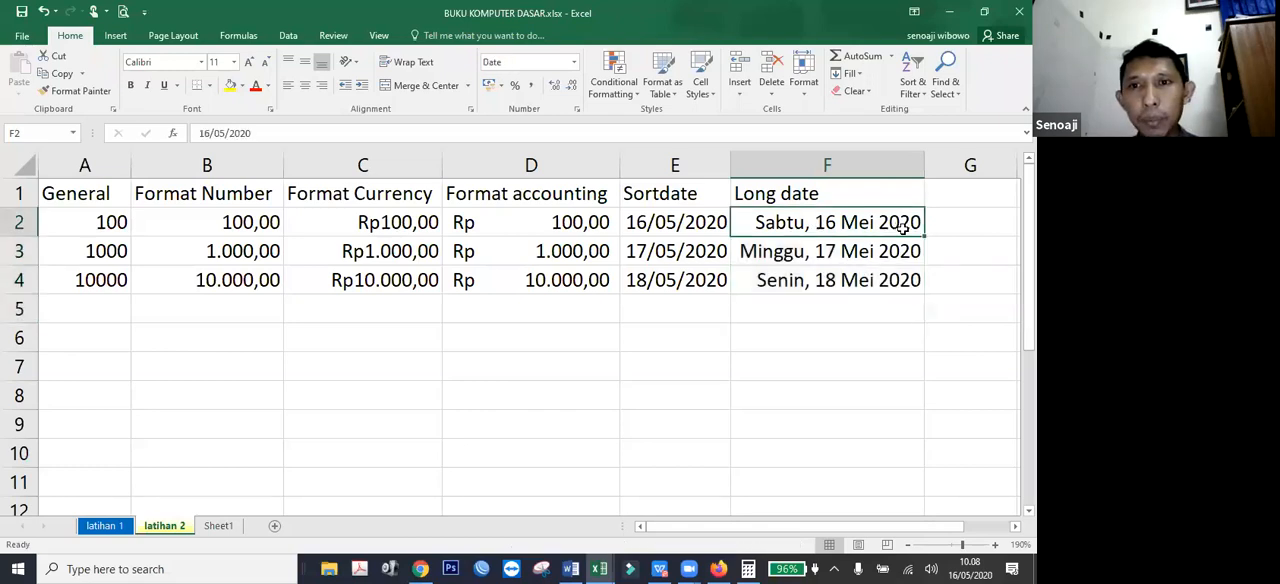
{"action": "left_click", "coordinate": [861, 330]}
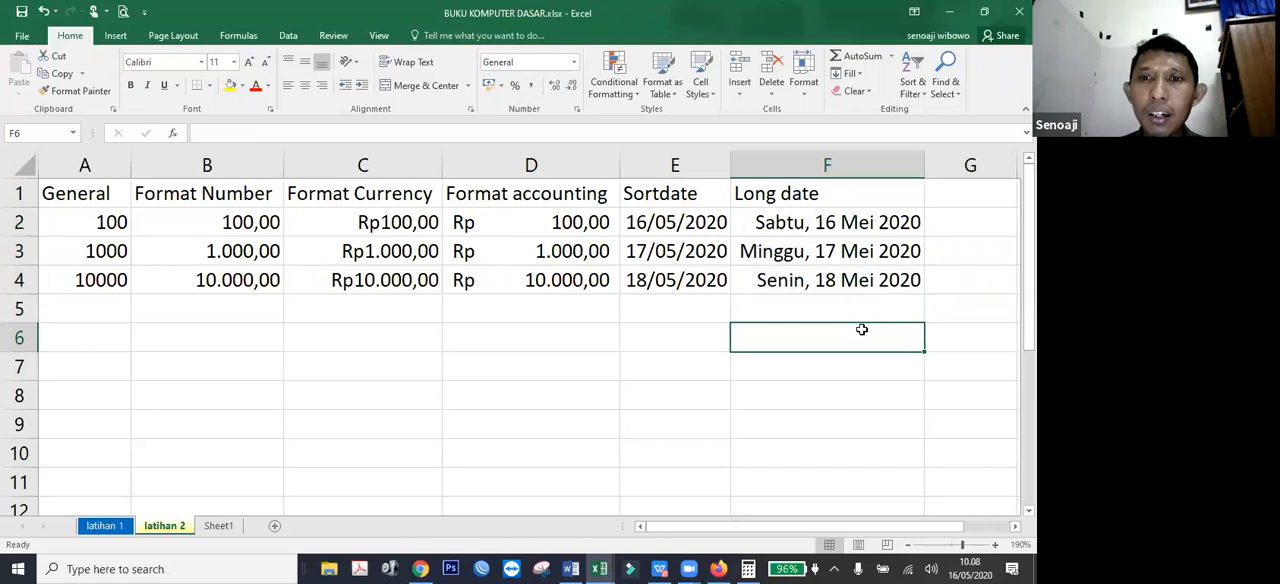
{"action": "left_click", "coordinate": [832, 282]}
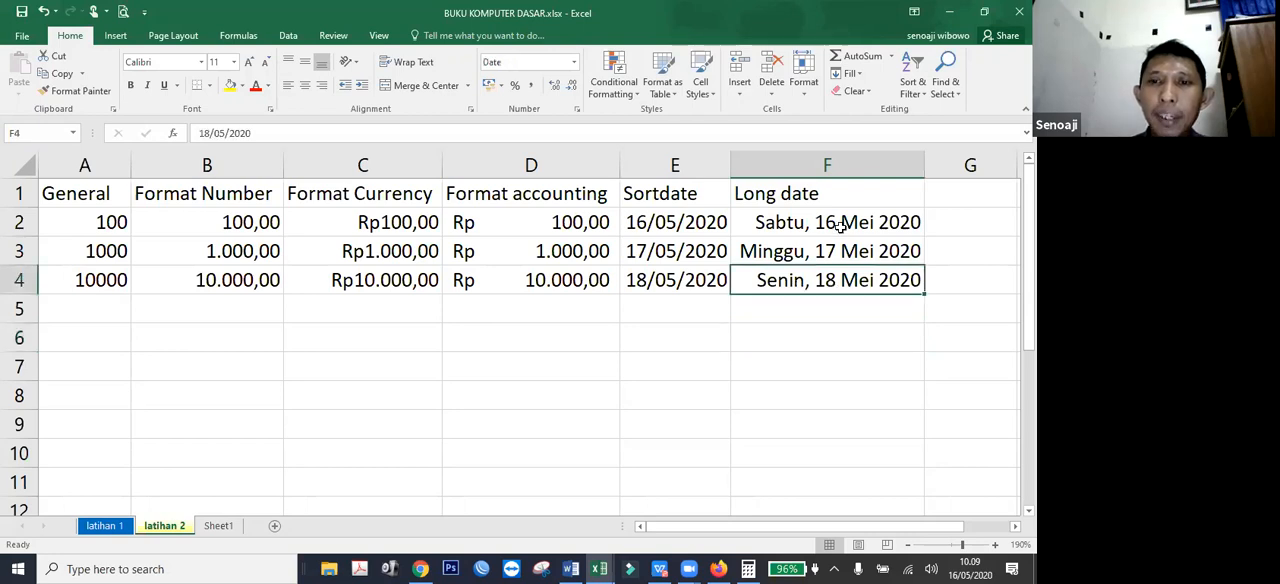
{"action": "left_click", "coordinate": [840, 223]}
Calculate the days between the dates in F2 and F4 with =F4-F2 in F6, and clear the result.
{"action": "left_click", "coordinate": [848, 338]}
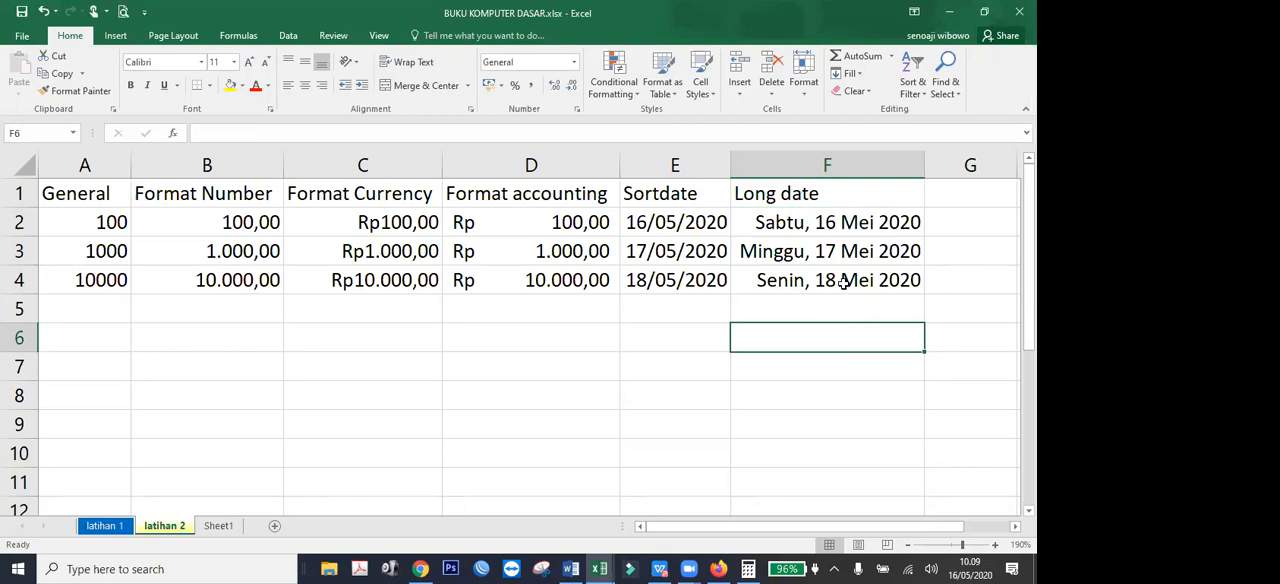
{"action": "type", "text": "="}
{"action": "key", "text": "Up"}
{"action": "key", "text": "Up"}
{"action": "key", "text": "Up"}
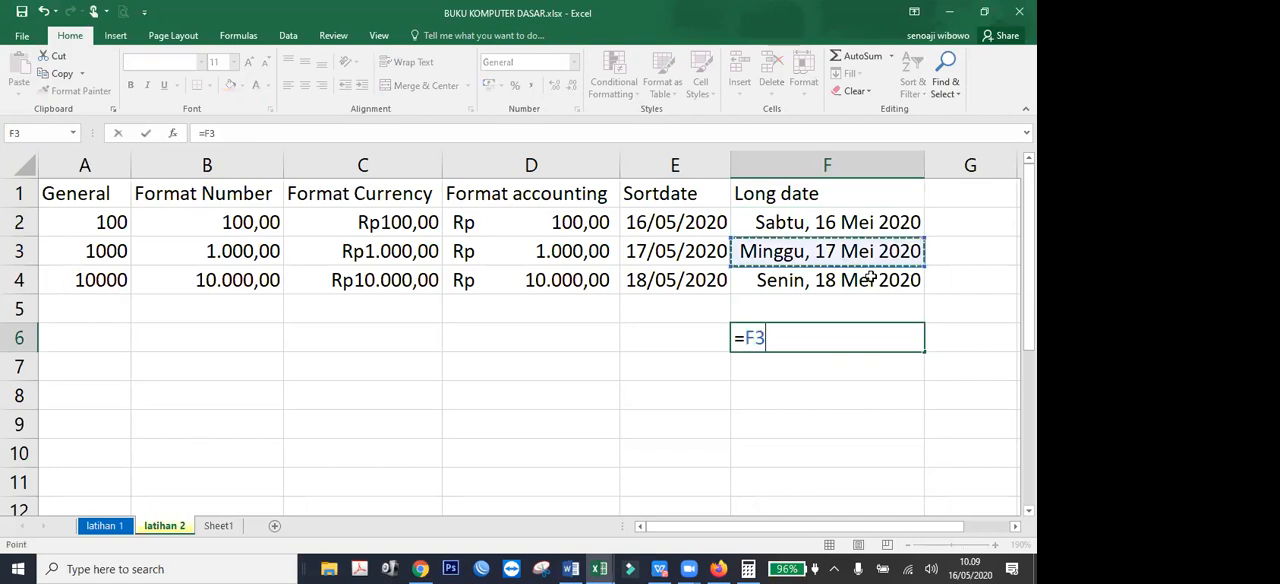
{"action": "key", "text": "Down"}
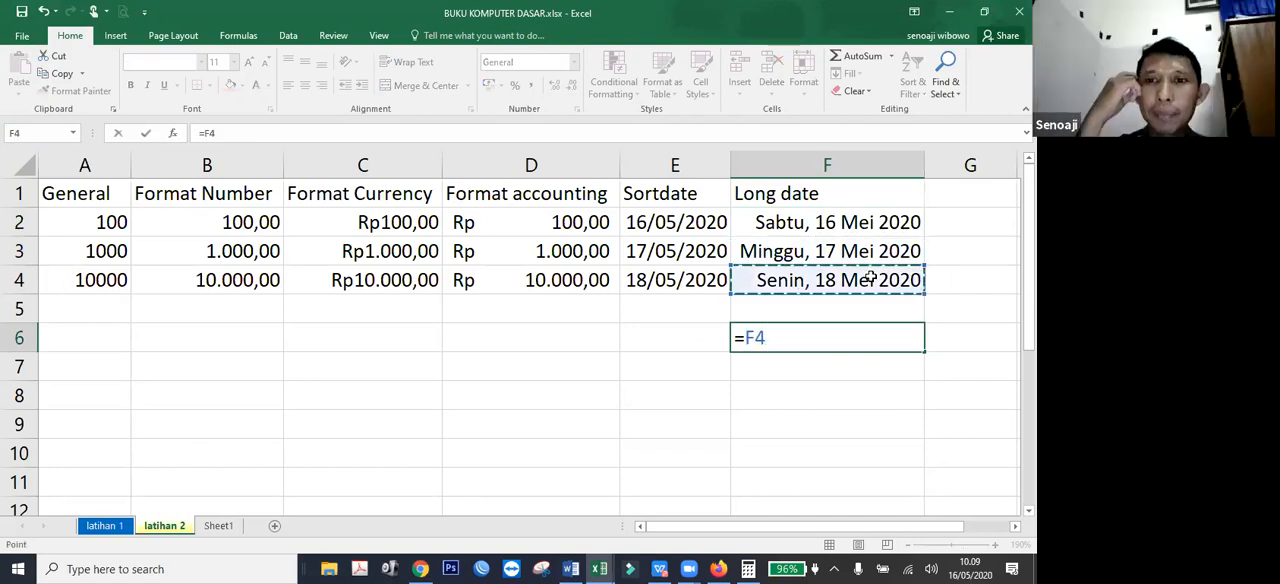
{"action": "type", "text": "-"}
{"action": "key", "text": "Up"}
{"action": "key", "text": "Up"}
{"action": "key", "text": "Up"}
{"action": "key", "text": "Up"}
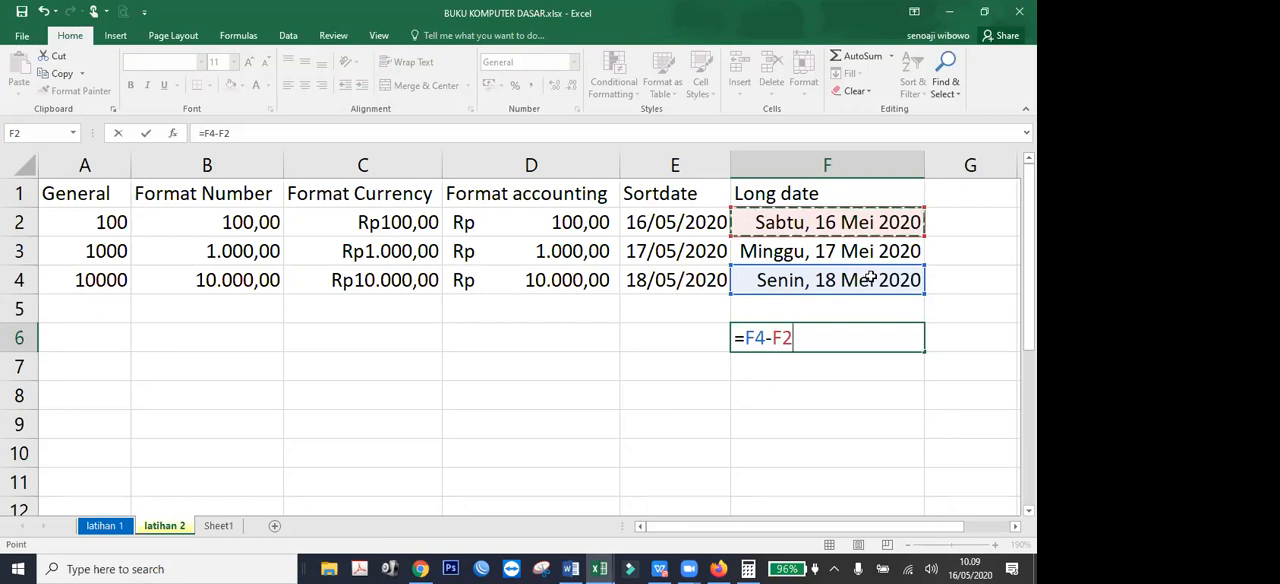
{"action": "key", "text": "Return"}
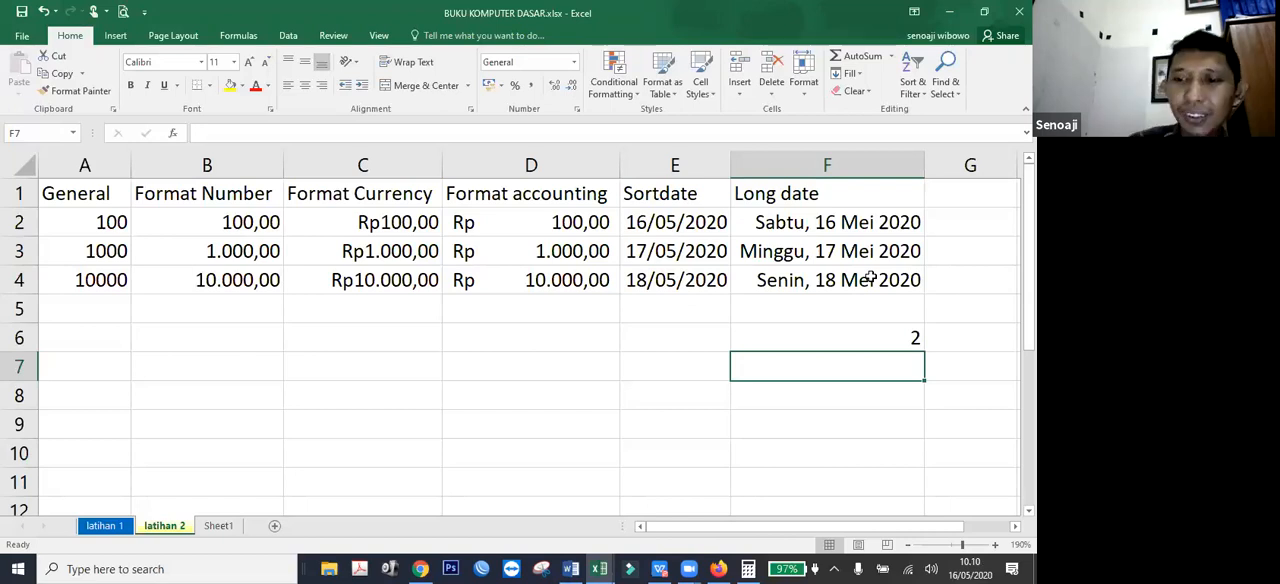
{"action": "key", "text": "Up"}
{"action": "key", "text": "Delete"}
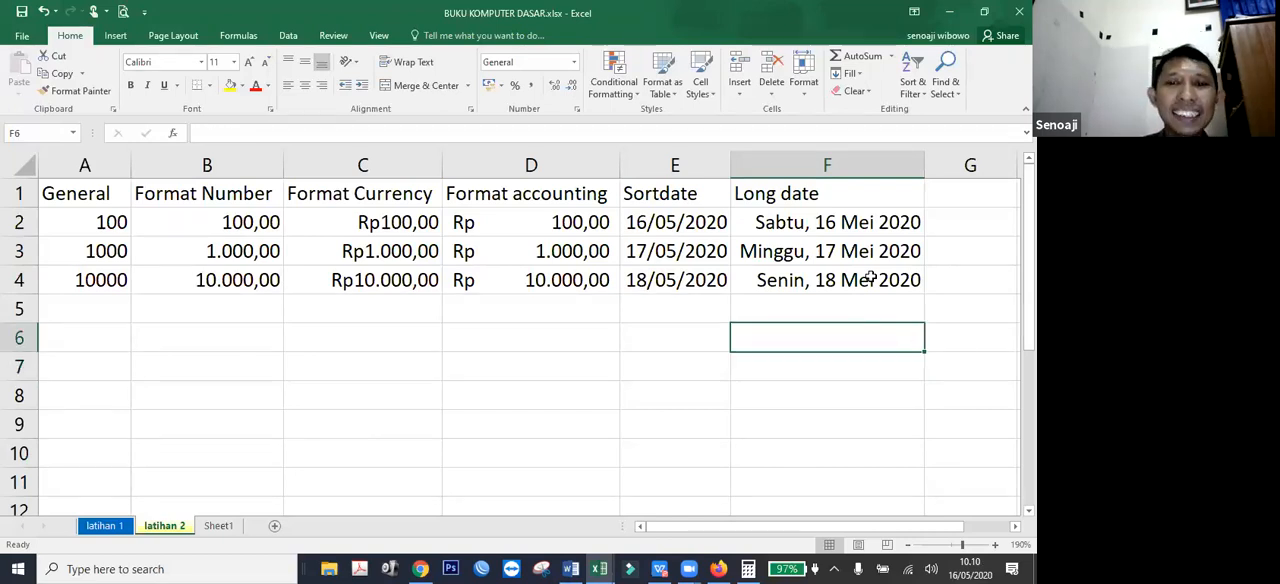
Enter 1 in E6 to test the cell's automatic format, and clear the entry.
{"action": "key", "text": "Left"}
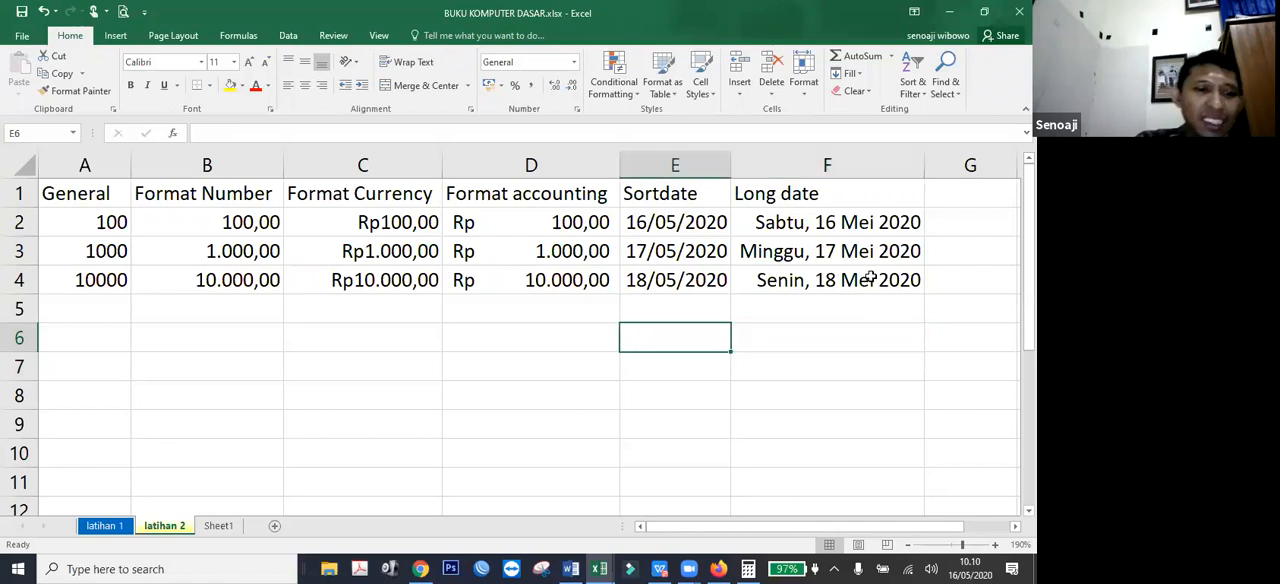
{"action": "type", "text": "1"}
{"action": "key", "text": "Return"}
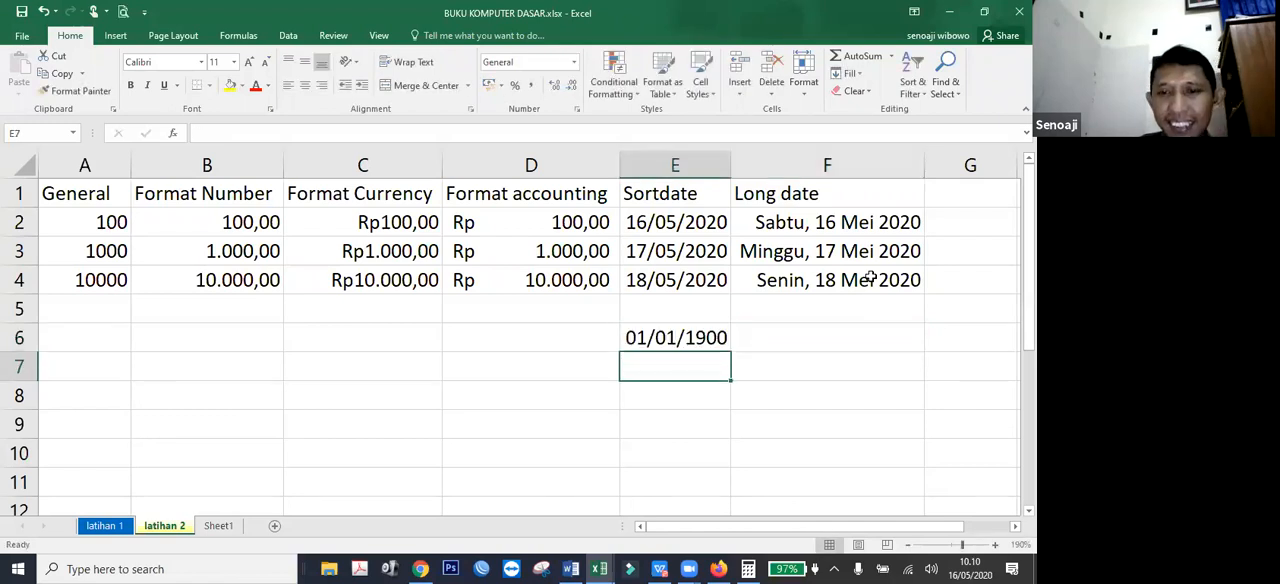
{"action": "key", "text": "Up"}
{"action": "key", "text": "Delete"}
Enter 1 in C6 under the currency values to test the format it takes.
{"action": "key", "text": "Right"}
{"action": "key", "text": "Left"}
{"action": "key", "text": "Left"}
{"action": "key", "text": "Left"}
{"action": "type", "text": "1"}
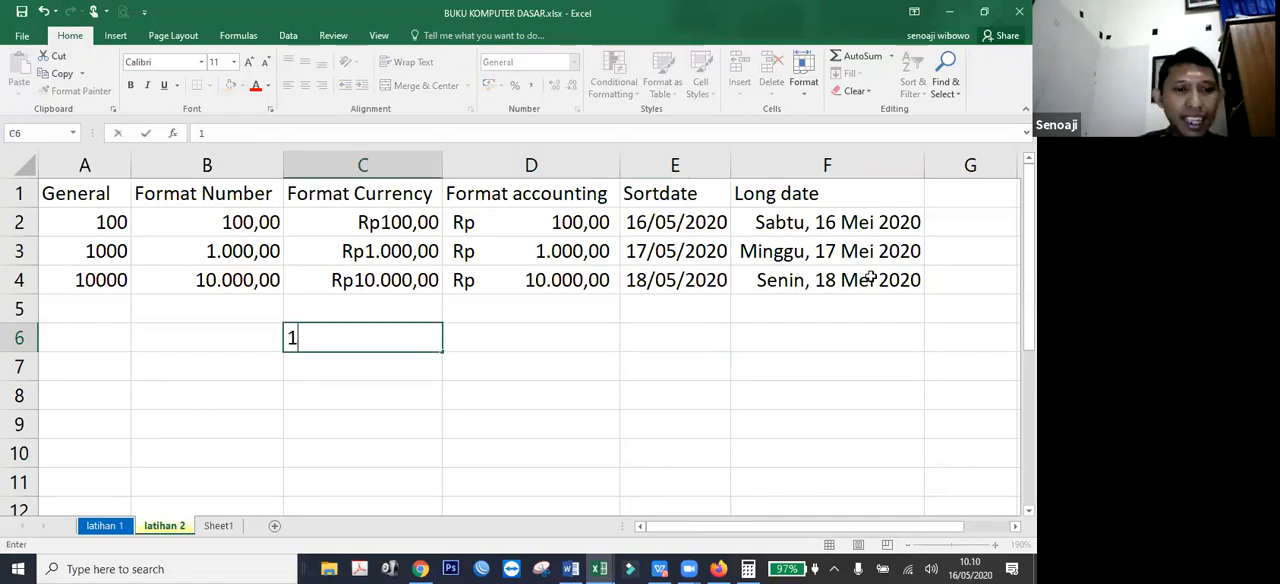
{"action": "key", "text": "Tab"}
Enter 1 in A6 under the General values, and clear the entry in C6.
{"action": "key", "text": "Left"}
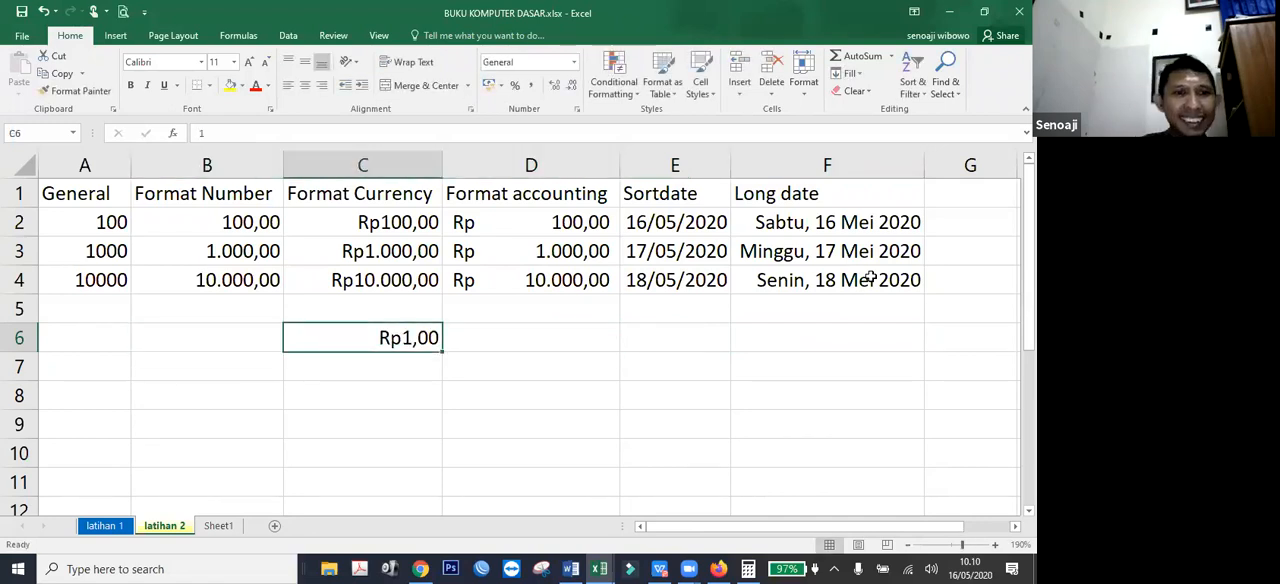
{"action": "key", "text": "Left"}
{"action": "key", "text": "Left"}
{"action": "type", "text": "1"}
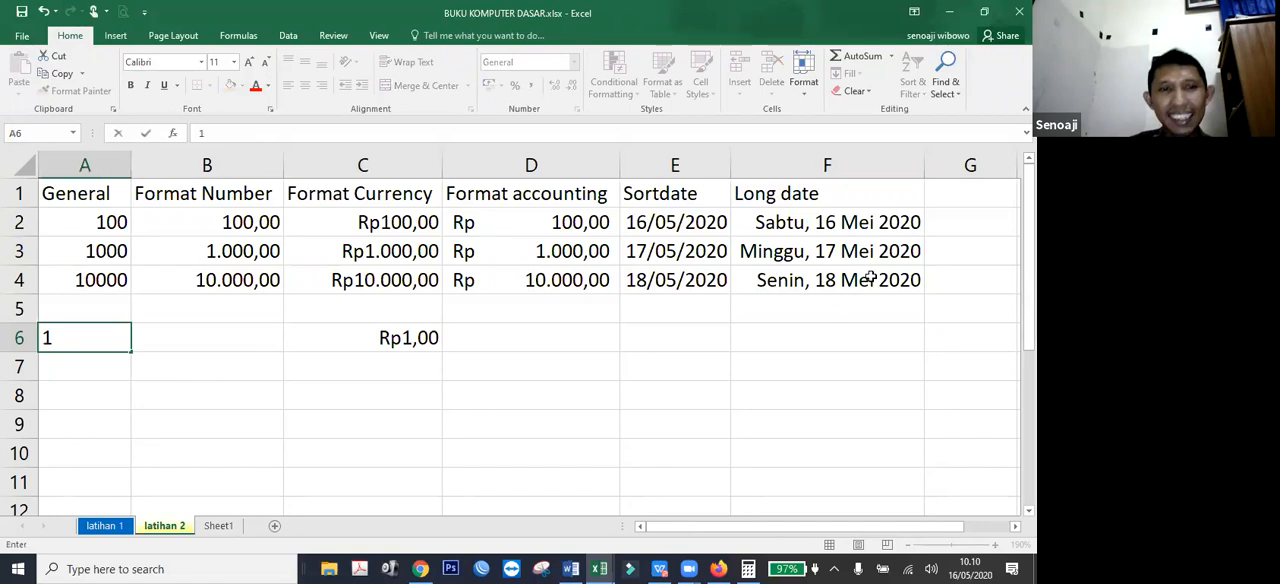
{"action": "key", "text": "Tab"}
{"action": "key", "text": "Right"}
{"action": "key", "text": "Right"}
Format the number in A6 as Long Date, and clear the cell's content.
{"action": "key", "text": "Left"}
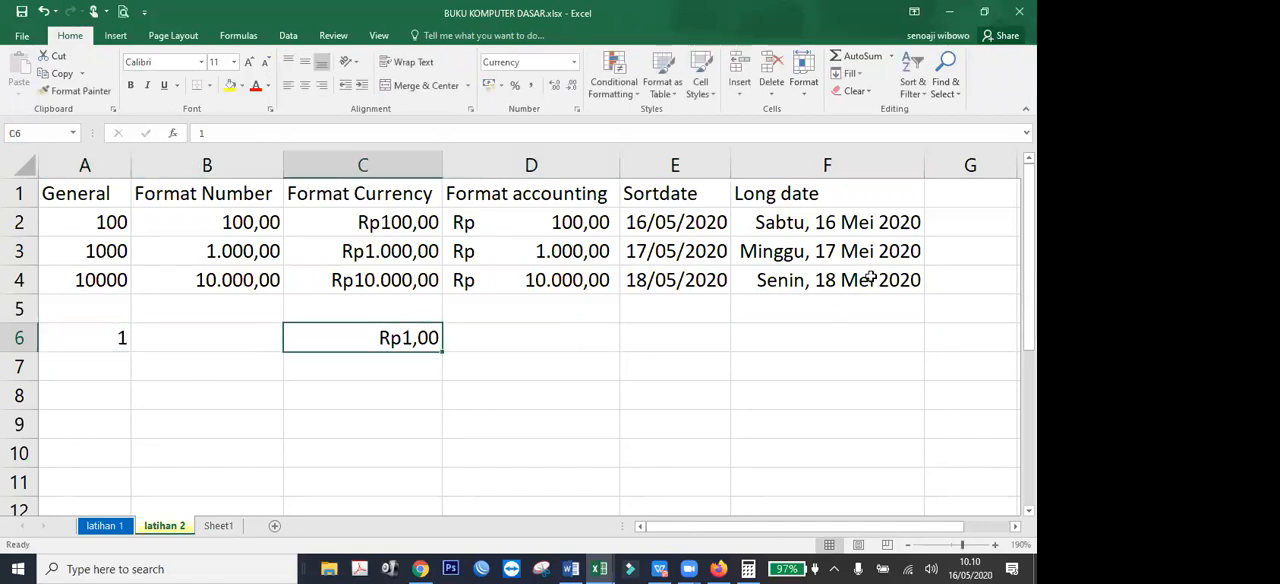
{"action": "key", "text": "Delete"}
{"action": "key", "text": "Left"}
{"action": "key", "text": "Left"}
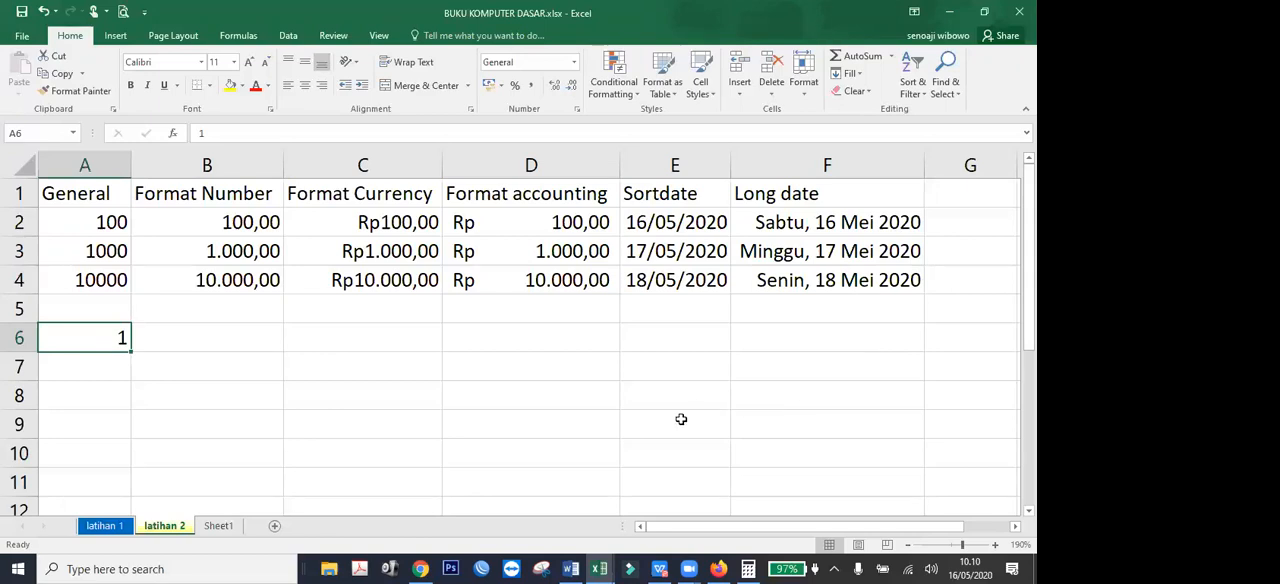
{"action": "left_click", "coordinate": [575, 61]}
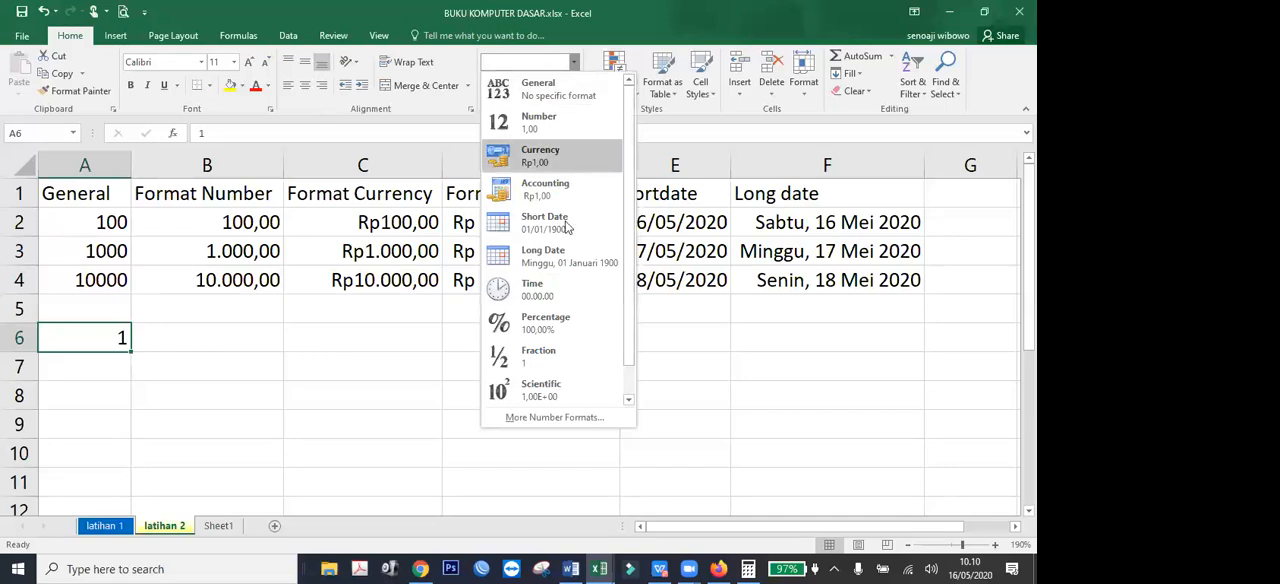
{"action": "left_click", "coordinate": [566, 262]}
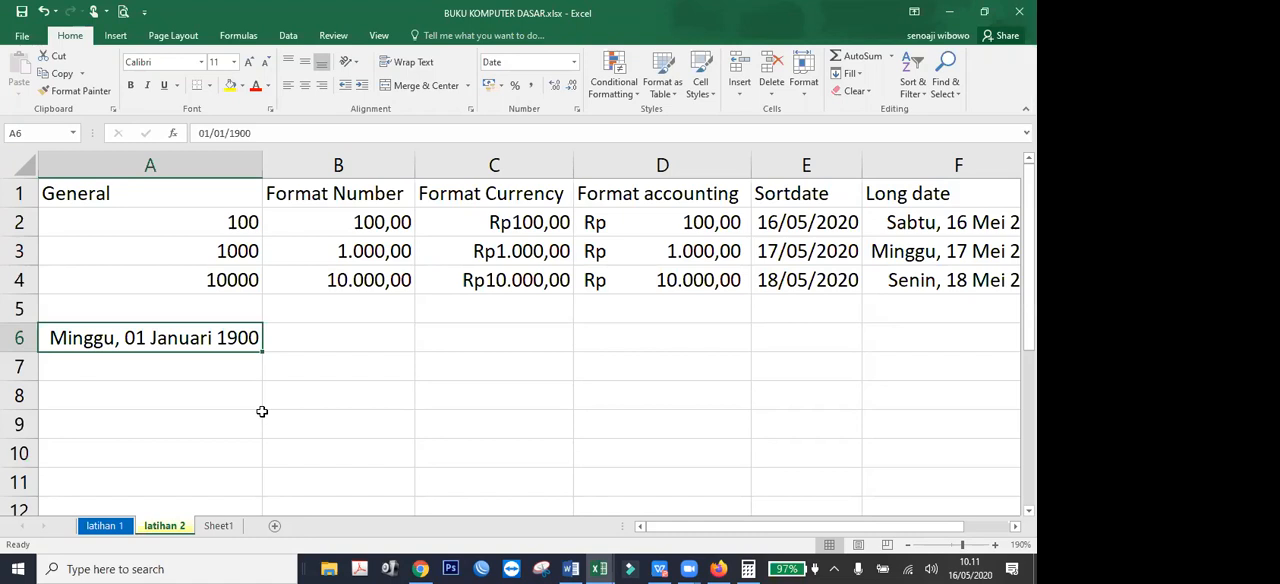
{"action": "key", "text": "Delete"}
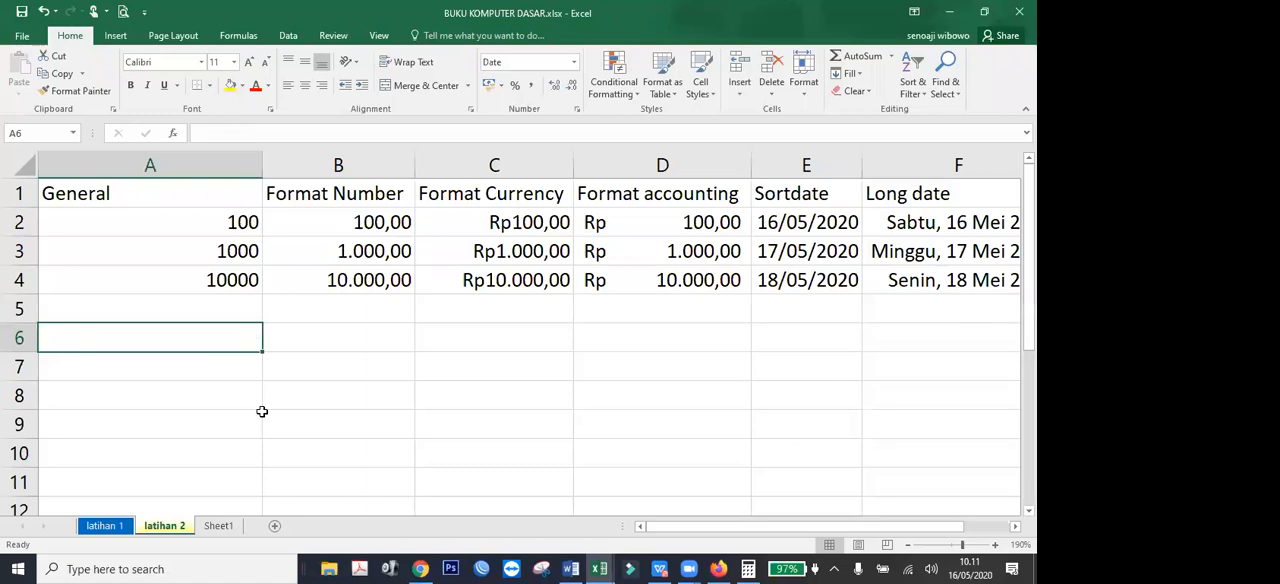
Format the accounting values in D2:D4 as Long Date.
{"action": "key", "text": "Right"}
{"action": "key", "text": "Right"}
{"action": "key", "text": "Left"}
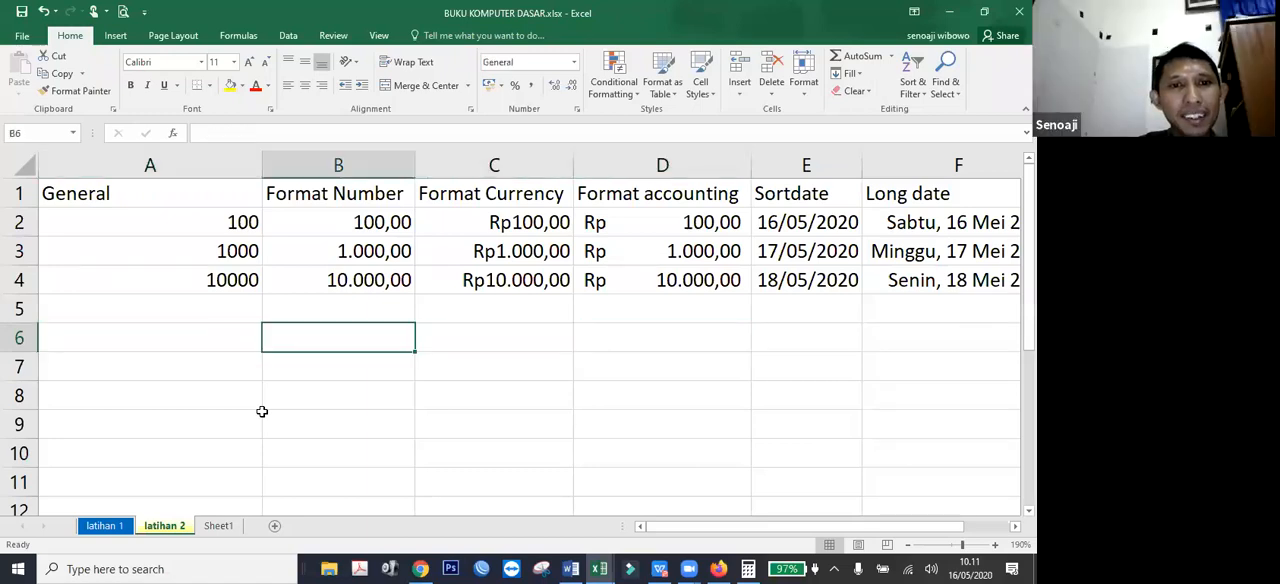
{"action": "key", "text": "Right"}
{"action": "key", "text": "Right"}
{"action": "key", "text": "Up"}
{"action": "key", "text": "Up"}
{"action": "key", "text": "Up"}
{"action": "key", "text": "Up"}
{"action": "key", "text": "Left"}
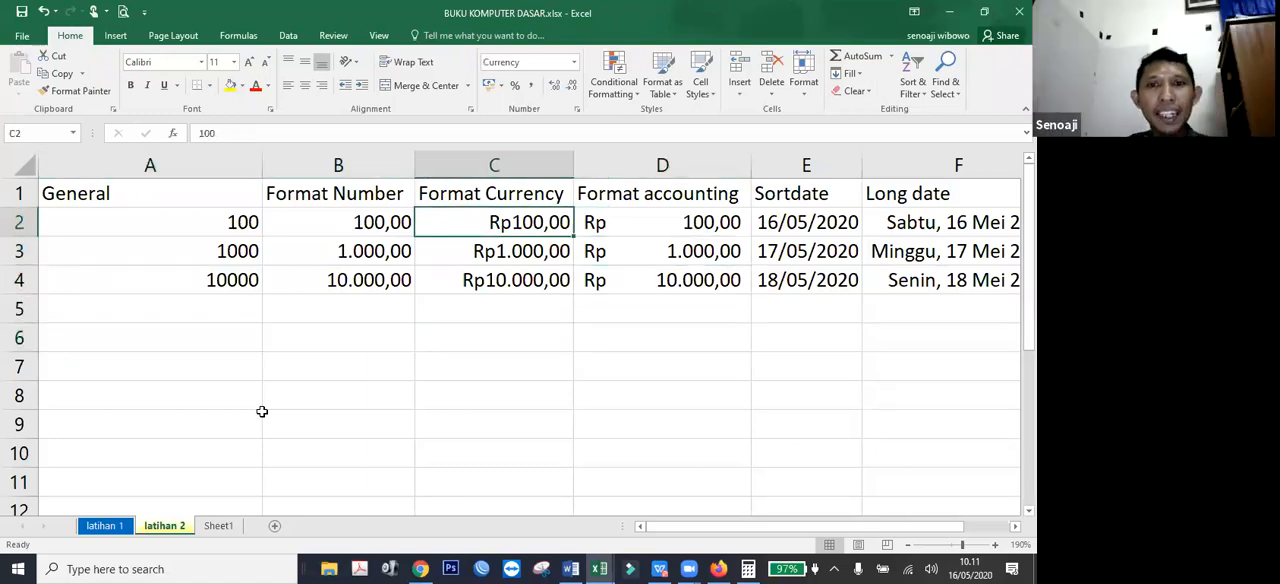
{"action": "key", "text": "Right"}
{"action": "key", "text": "shift+Down"}
{"action": "key", "text": "shift+Down"}
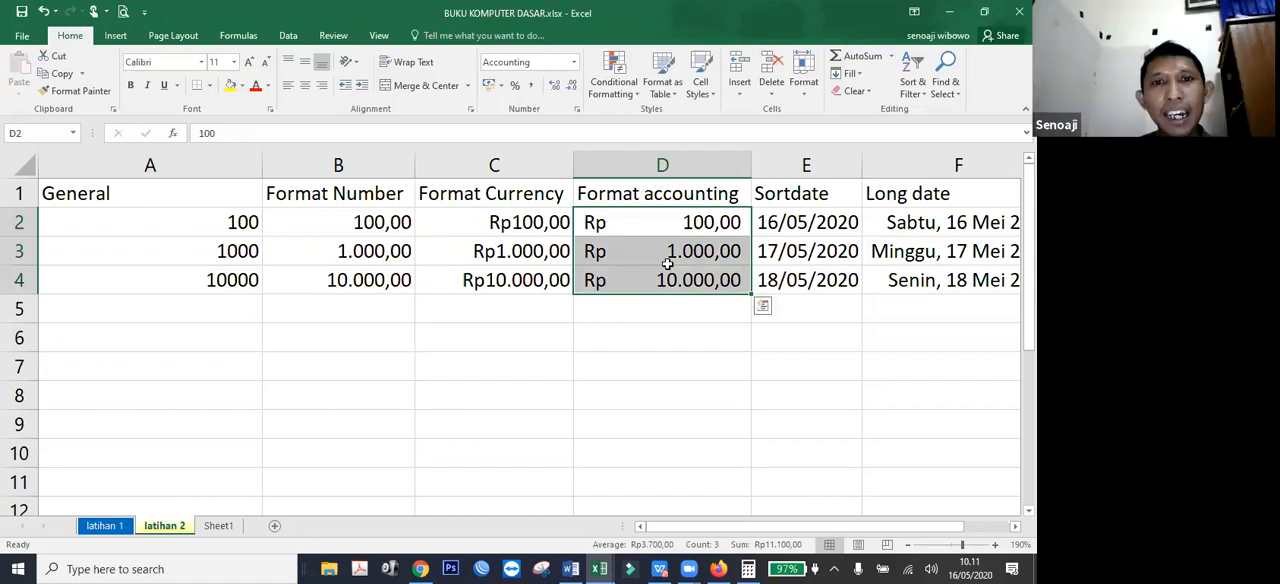
{"action": "left_click", "coordinate": [573, 62]}
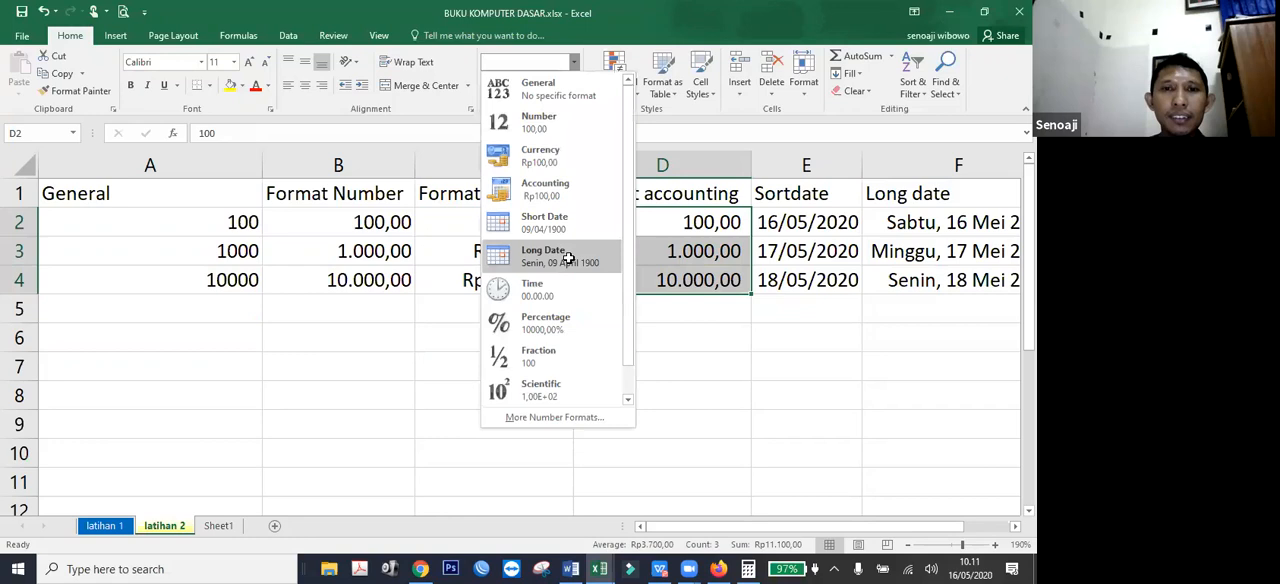
{"action": "left_click", "coordinate": [567, 257]}
Compare the currency value in C2 with the converted date in D4.
{"action": "left_click", "coordinate": [720, 357]}
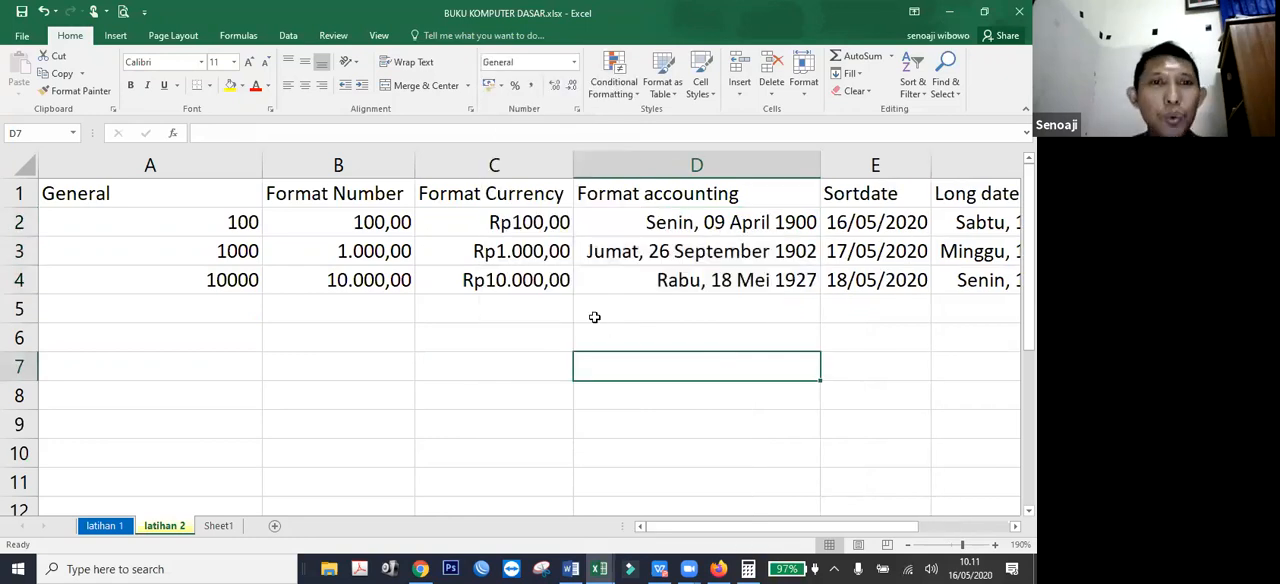
{"action": "left_click", "coordinate": [489, 232]}
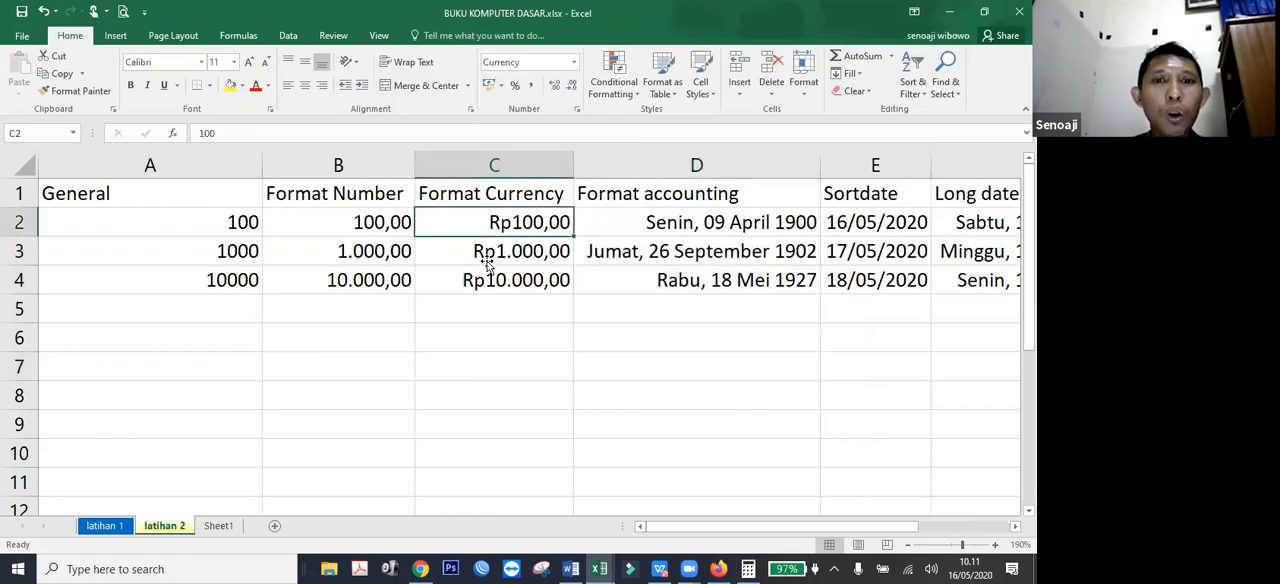
{"action": "left_click", "coordinate": [628, 275]}
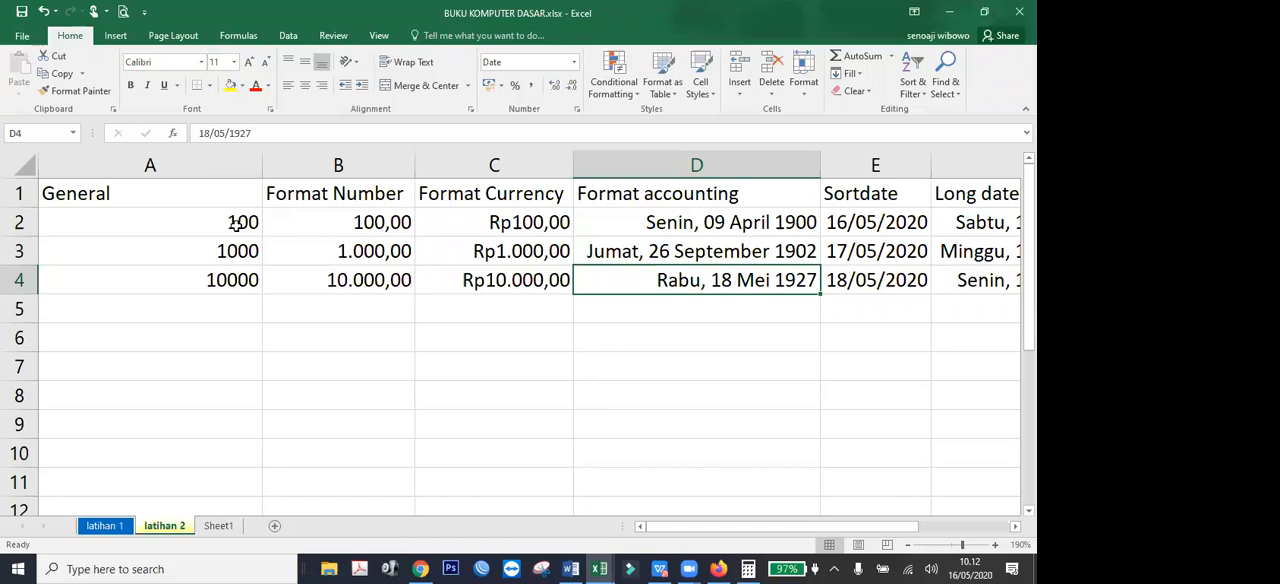
Apply the Accounting format to the values in D2:D4, and switch them to Short Date.
{"action": "left_click_drag", "start_coordinate": [236, 224], "coordinate": [240, 280]}
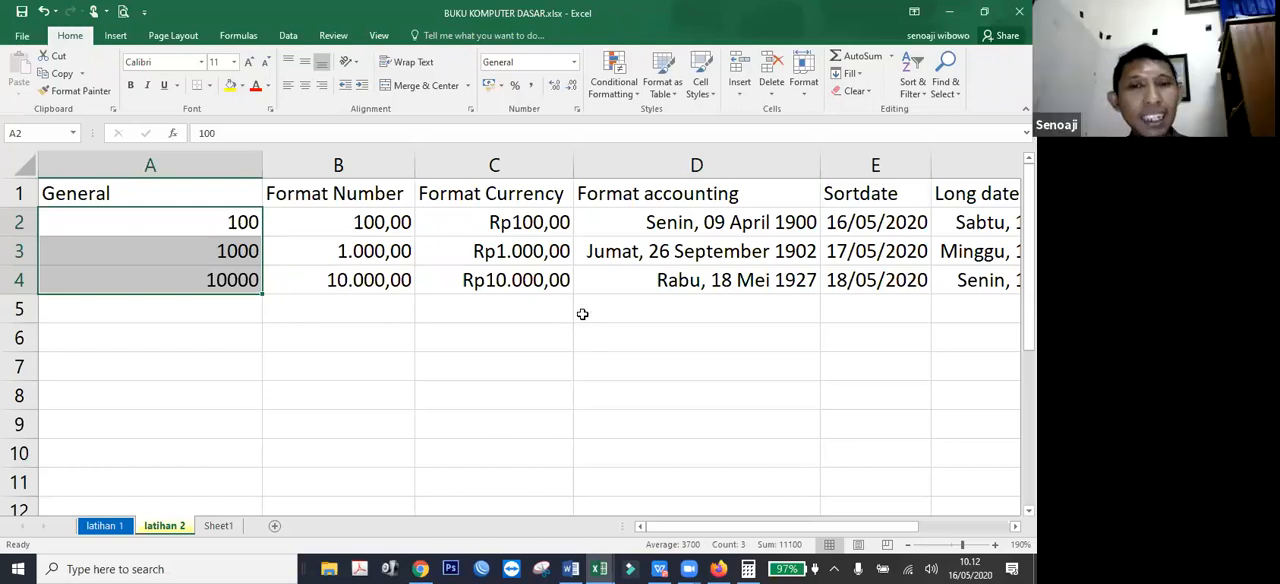
{"action": "left_click_drag", "start_coordinate": [731, 222], "coordinate": [737, 280]}
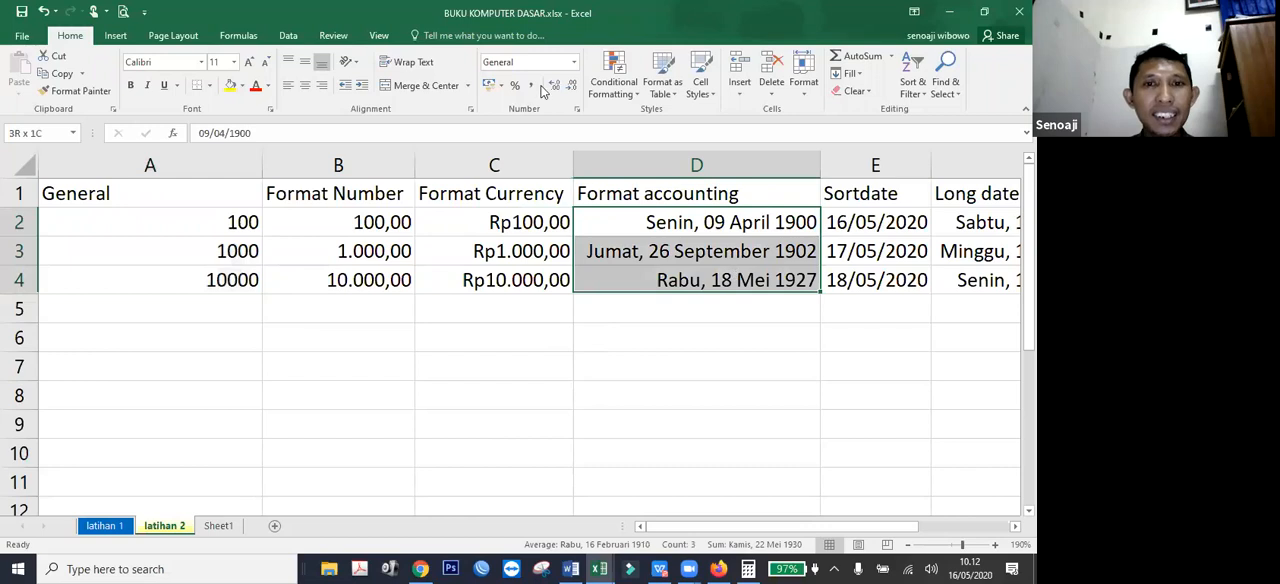
{"action": "left_click", "coordinate": [491, 86]}
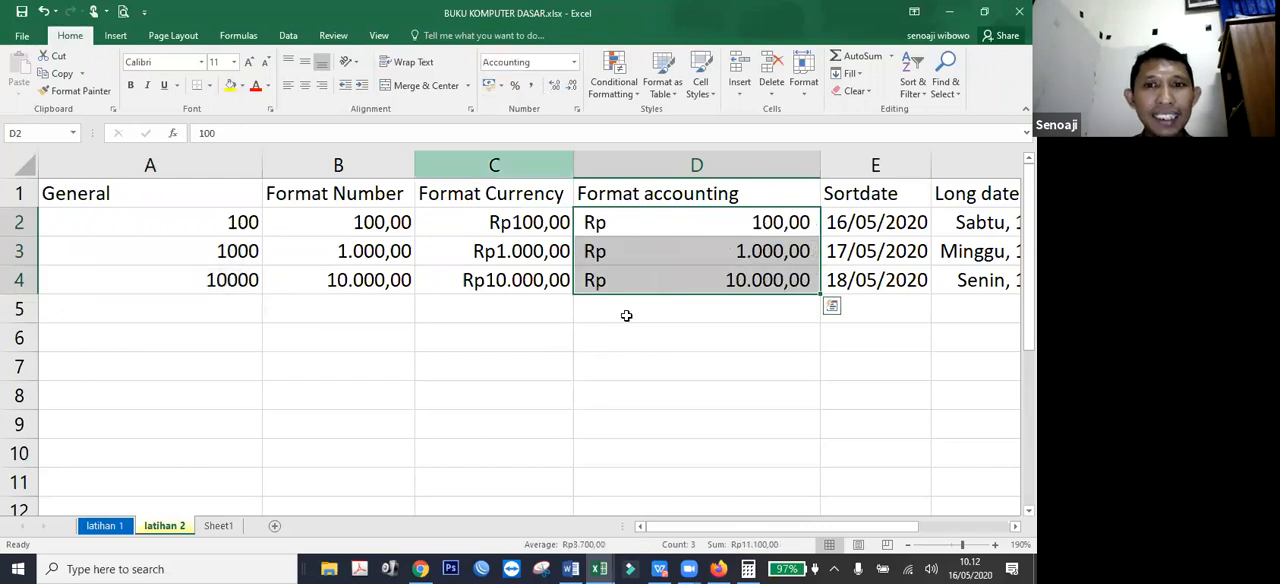
{"action": "left_click", "coordinate": [500, 86]}
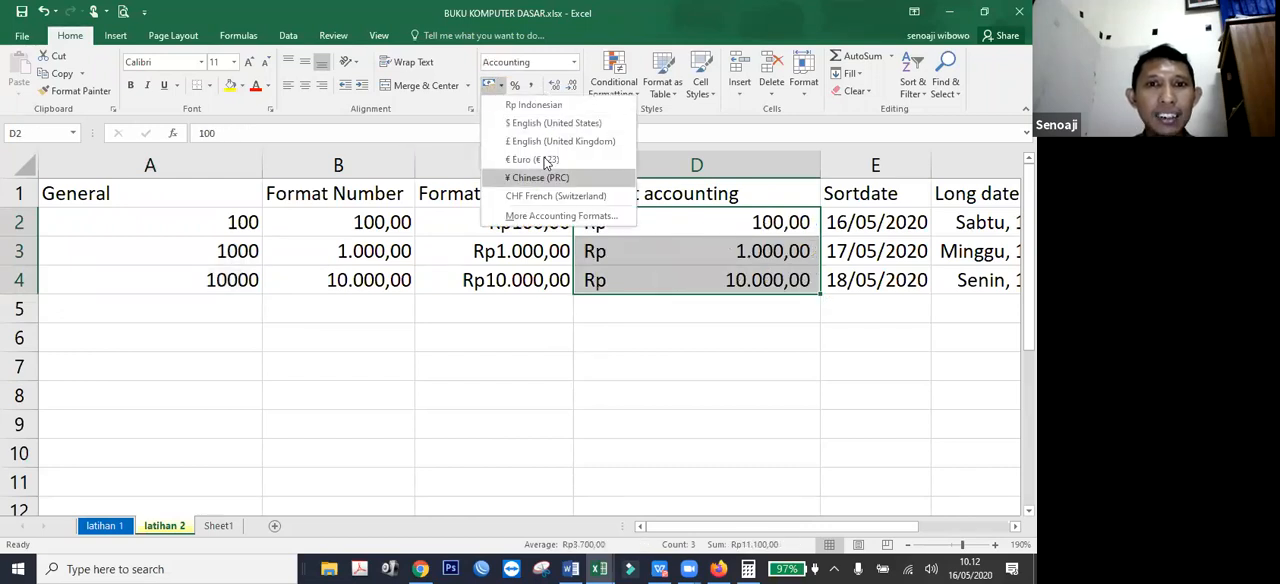
{"action": "left_click", "coordinate": [576, 62]}
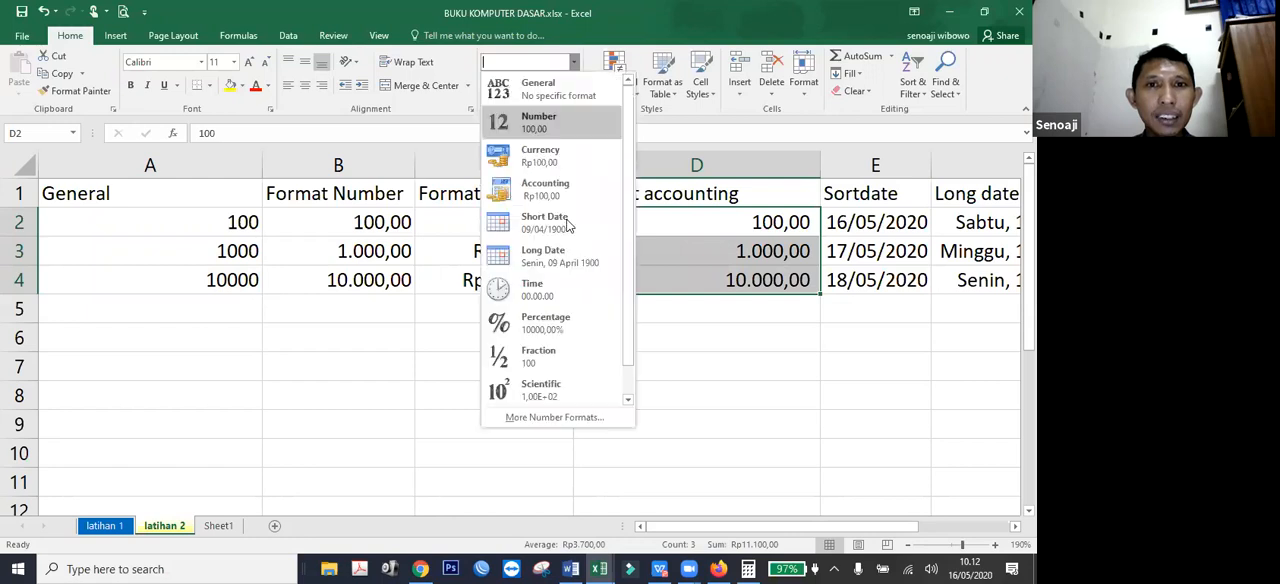
{"action": "left_click", "coordinate": [568, 225]}
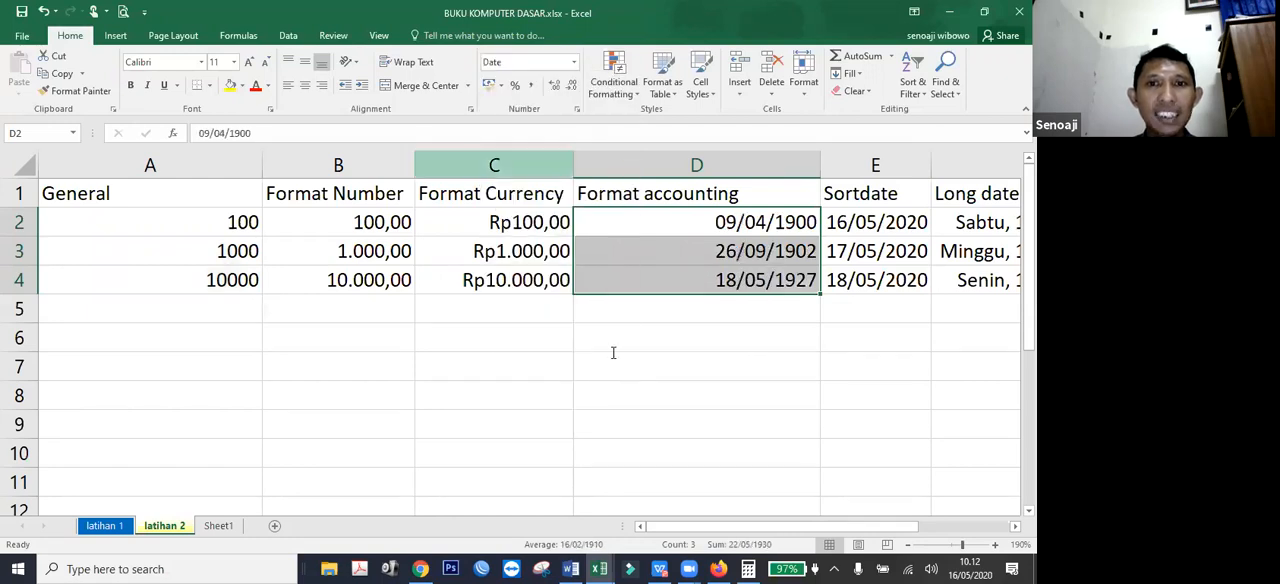
Format the values in D2:D4 as Currency.
{"action": "left_click", "coordinate": [575, 62]}
{"action": "left_click", "coordinate": [581, 155]}
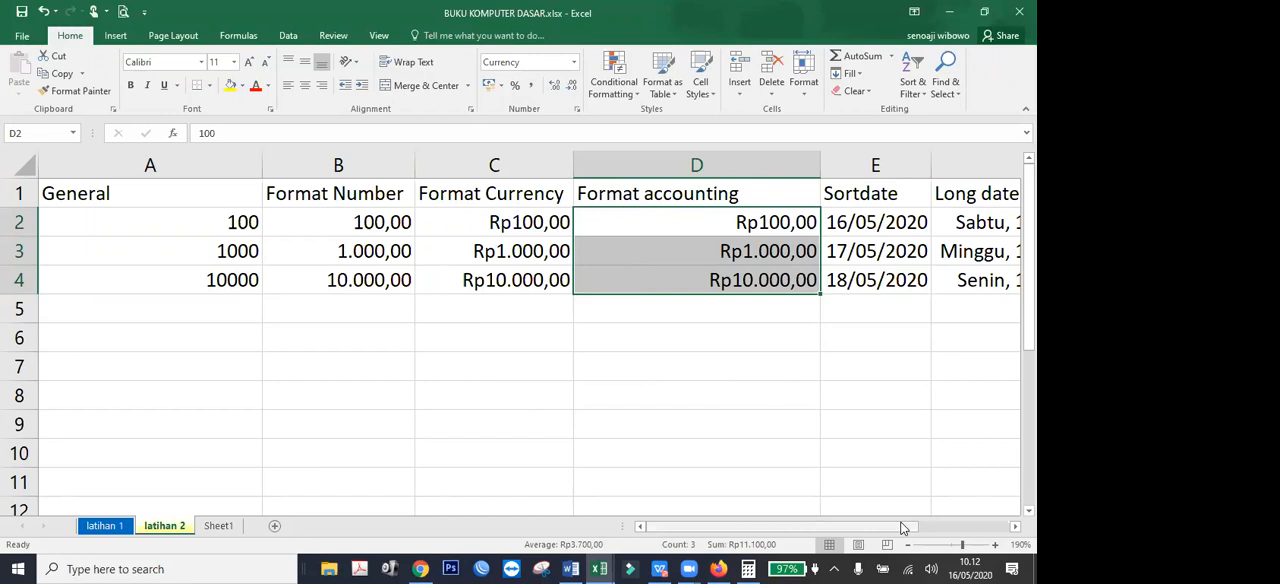
{"action": "left_click_drag", "start_coordinate": [903, 527], "coordinate": [960, 530]}
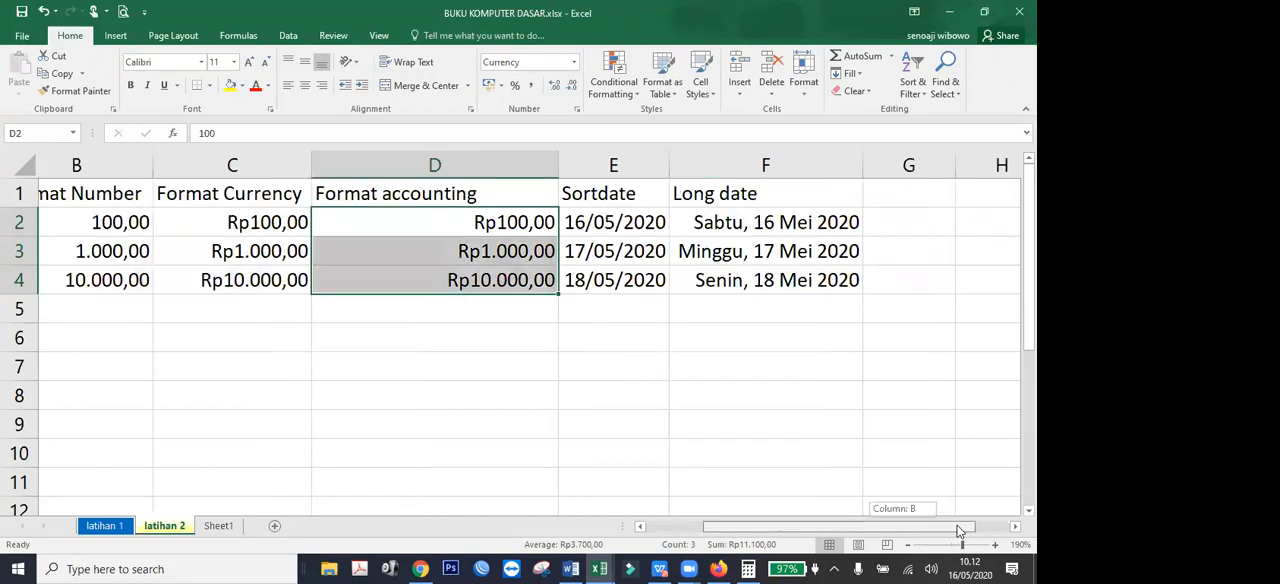
Check the FORMAT SEL topic in the MODUL EXCEL farmasi.pdf contents in WPS Office, and return to the Excel workbook.
{"action": "left_click", "coordinate": [664, 568]}
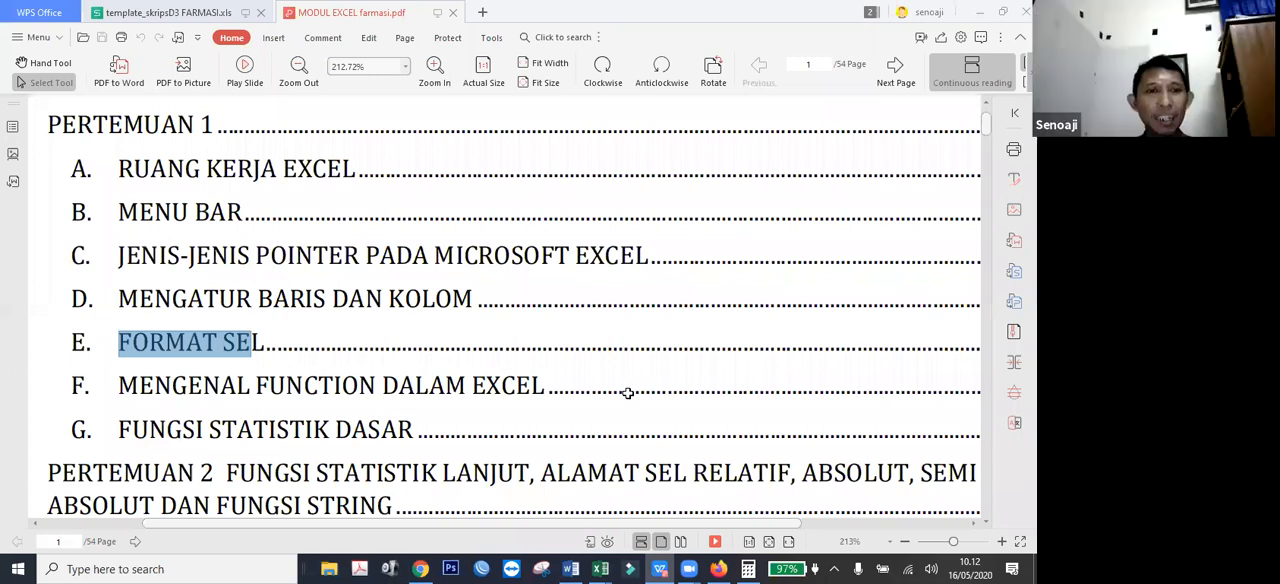
{"action": "key", "text": "alt+Tab"}
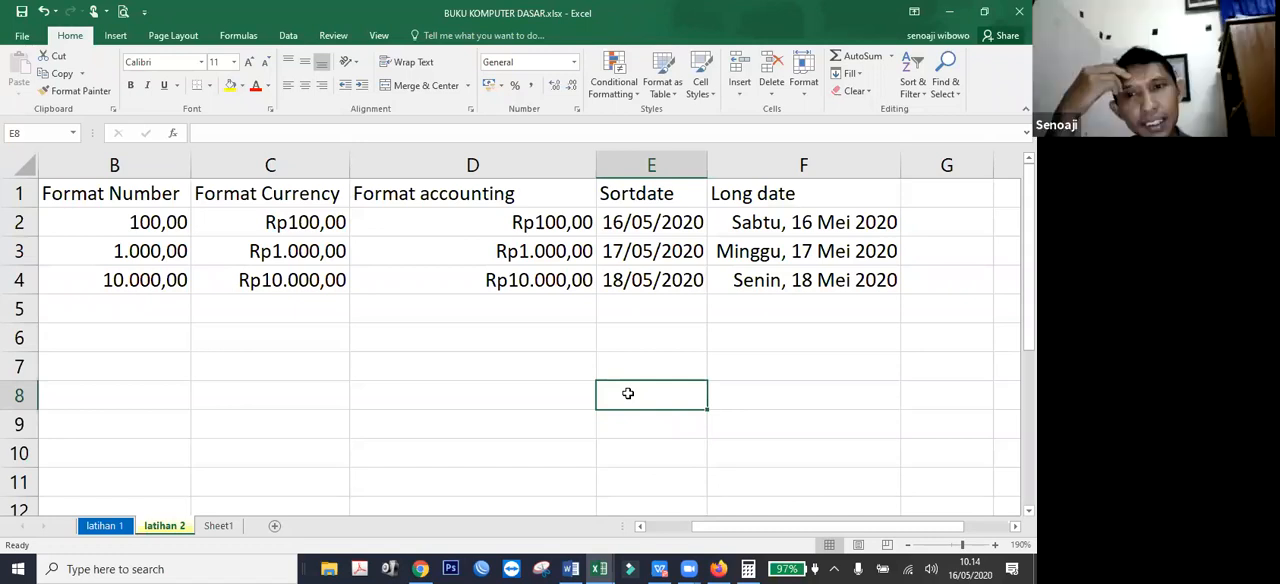
Compare the stored numbers behind the Format Number, Format Currency and Format accounting values in rows 2 to 4.
{"action": "left_click_drag", "start_coordinate": [134, 222], "coordinate": [132, 287]}
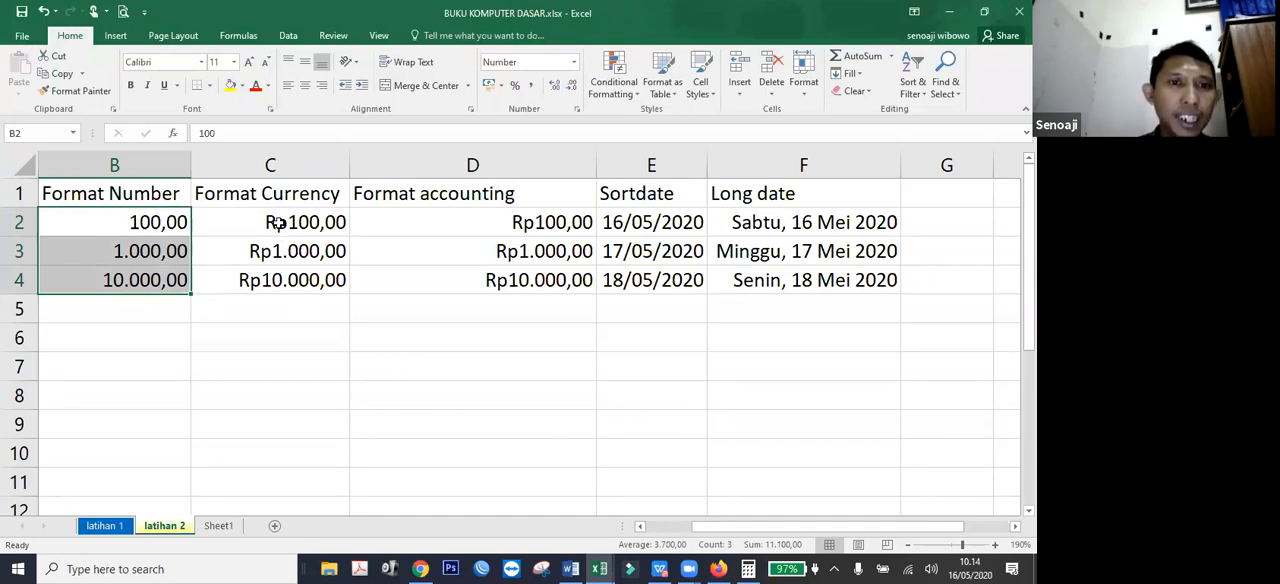
{"action": "left_click_drag", "start_coordinate": [279, 222], "coordinate": [276, 279]}
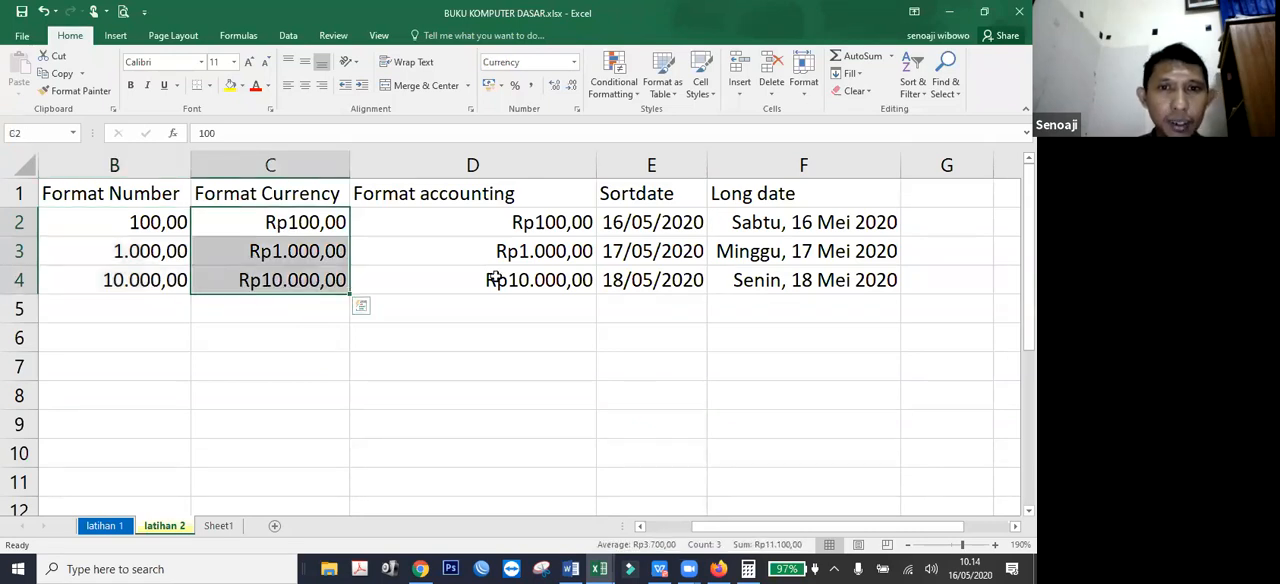
{"action": "left_click_drag", "start_coordinate": [480, 222], "coordinate": [485, 280]}
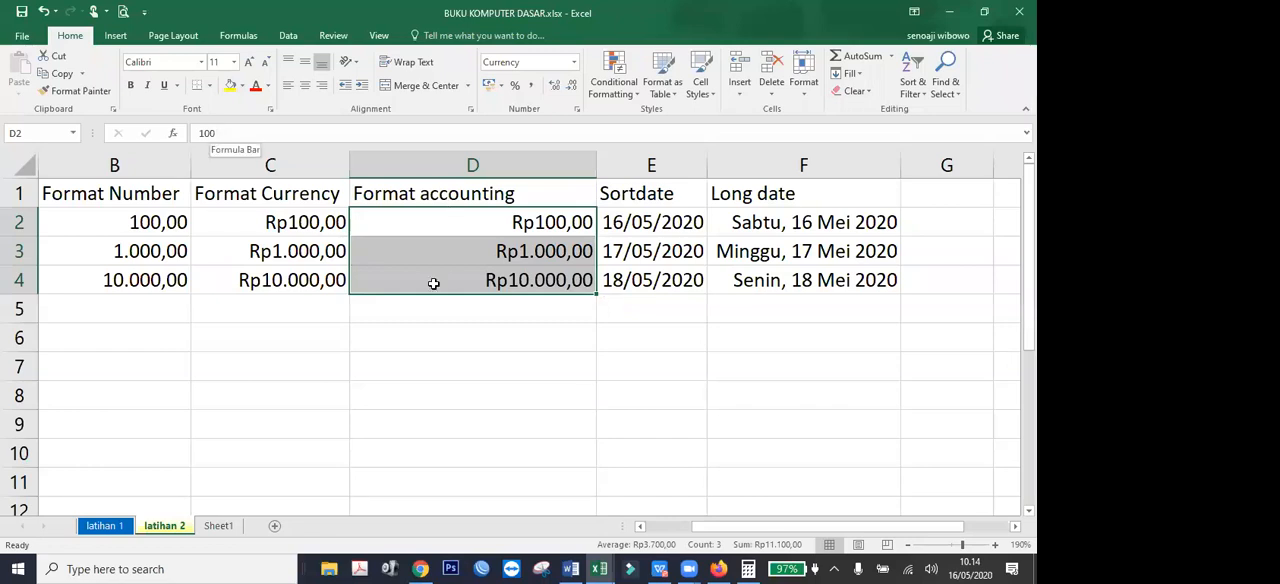
{"action": "left_click", "coordinate": [433, 284]}
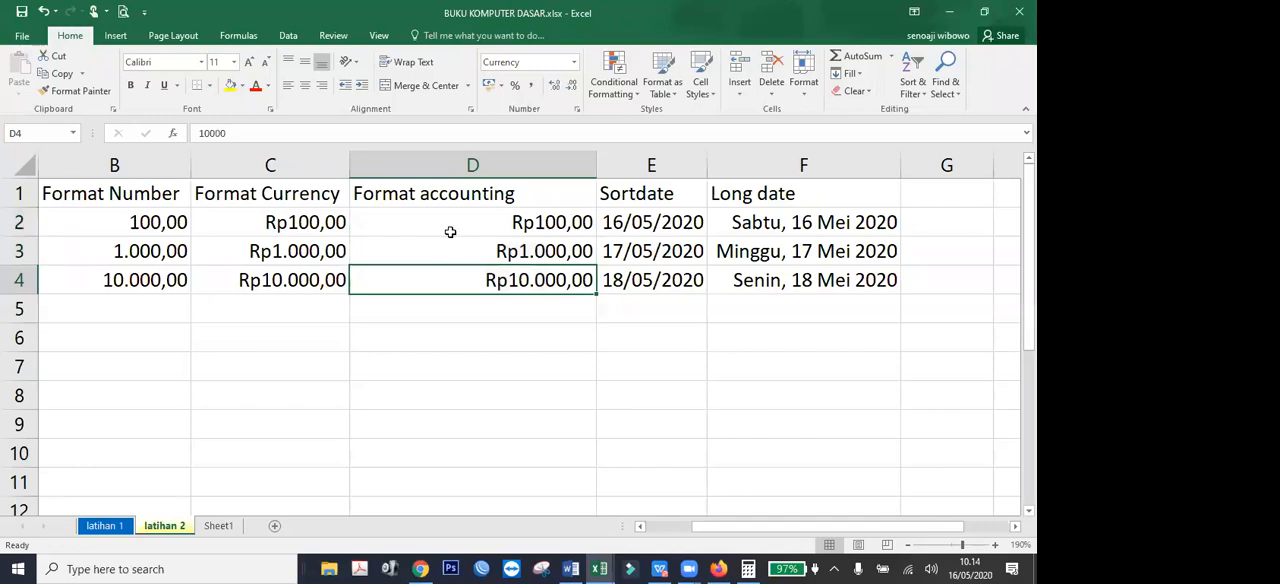
{"action": "left_click", "coordinate": [450, 232]}
{"action": "left_click", "coordinate": [415, 254]}
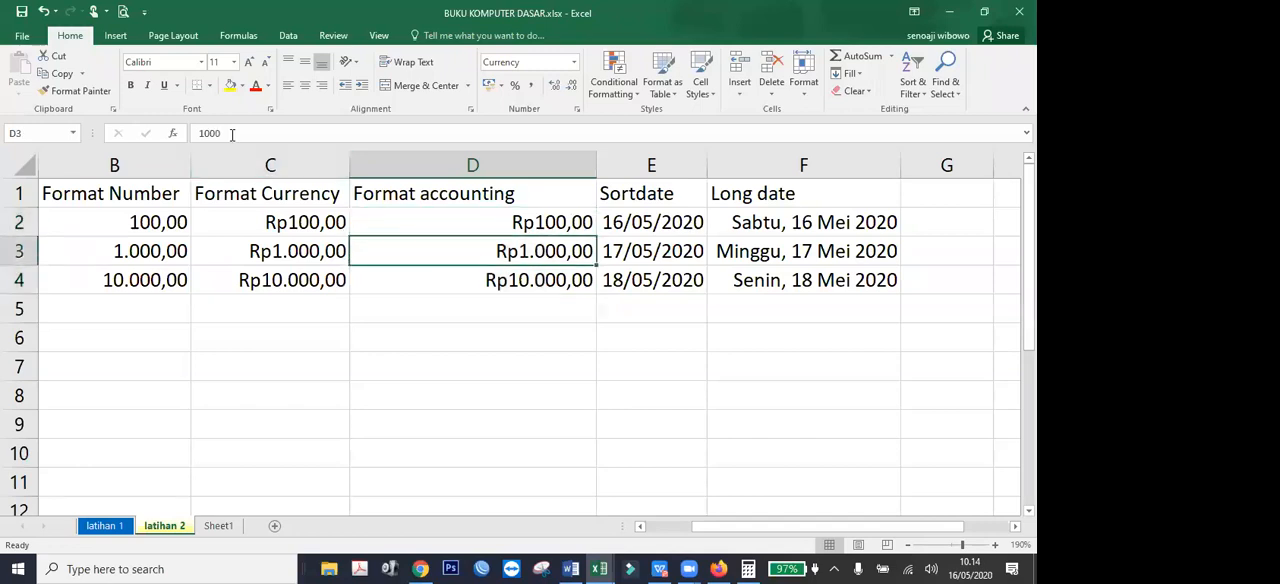
{"action": "left_click", "coordinate": [437, 289]}
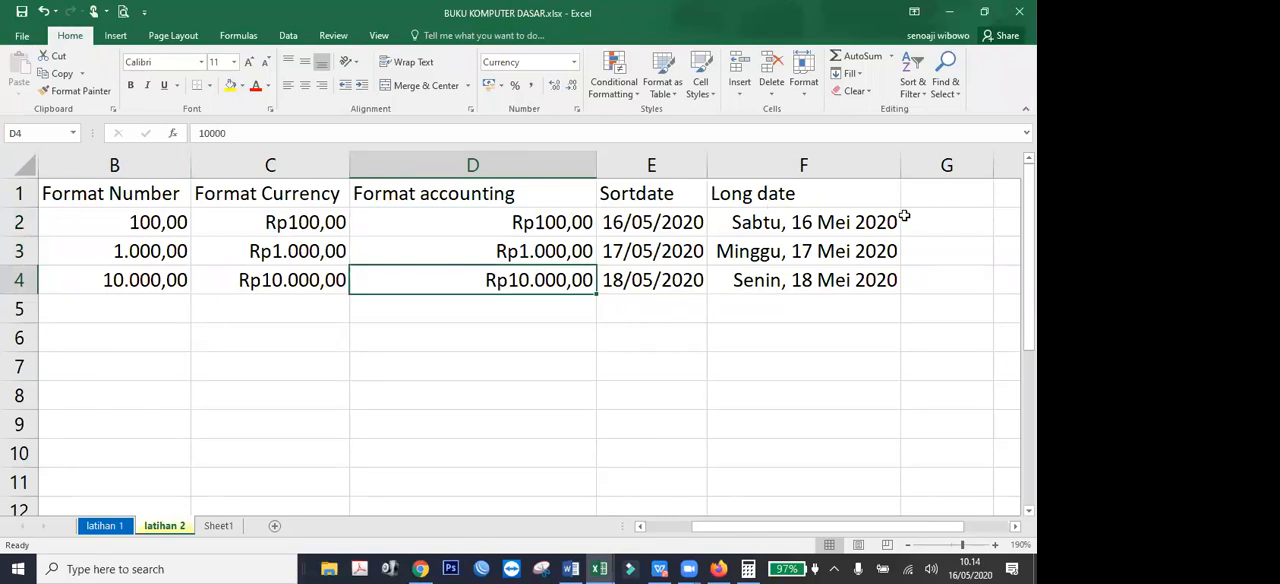
Apply the custom number format General "unit" to the values in C2:C4.
{"action": "left_click_drag", "start_coordinate": [268, 222], "coordinate": [271, 280]}
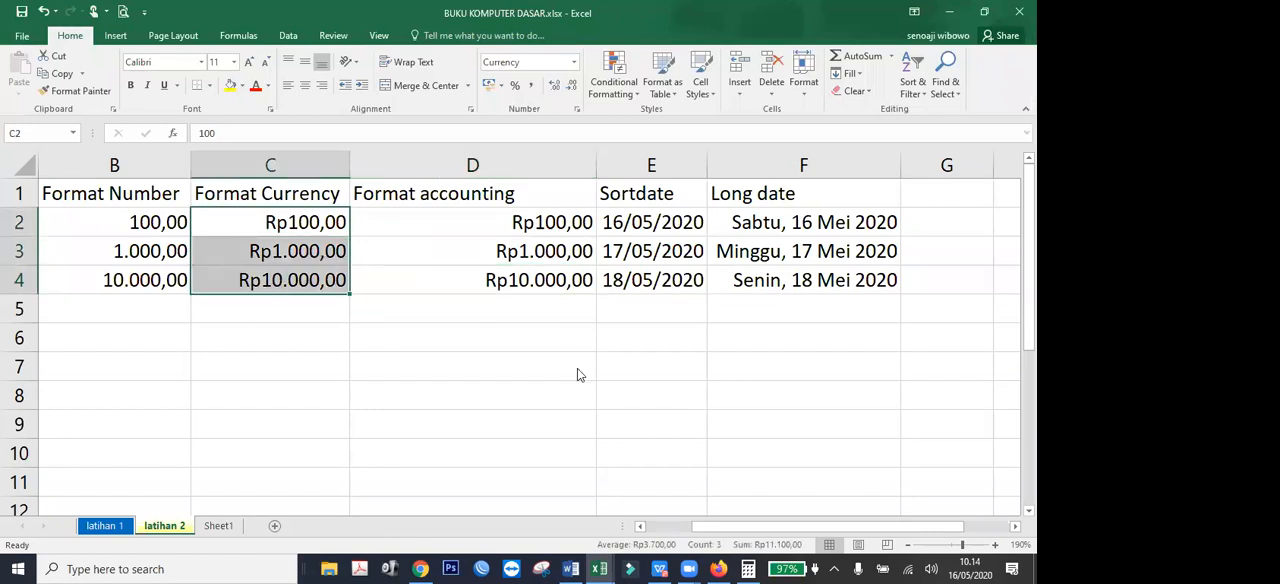
{"action": "key", "text": "ctrl+1"}
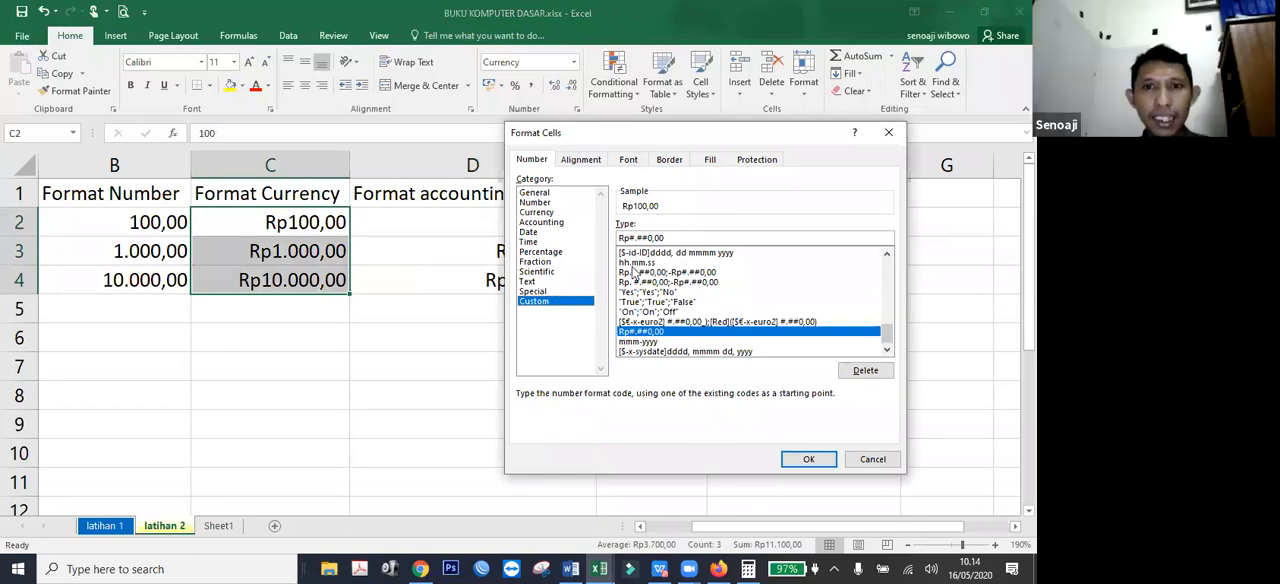
{"action": "scroll", "coordinate": [632, 270], "scroll_direction": "up", "scroll_amount": 10}
{"action": "left_click", "coordinate": [645, 252]}
{"action": "left_click", "coordinate": [675, 237]}
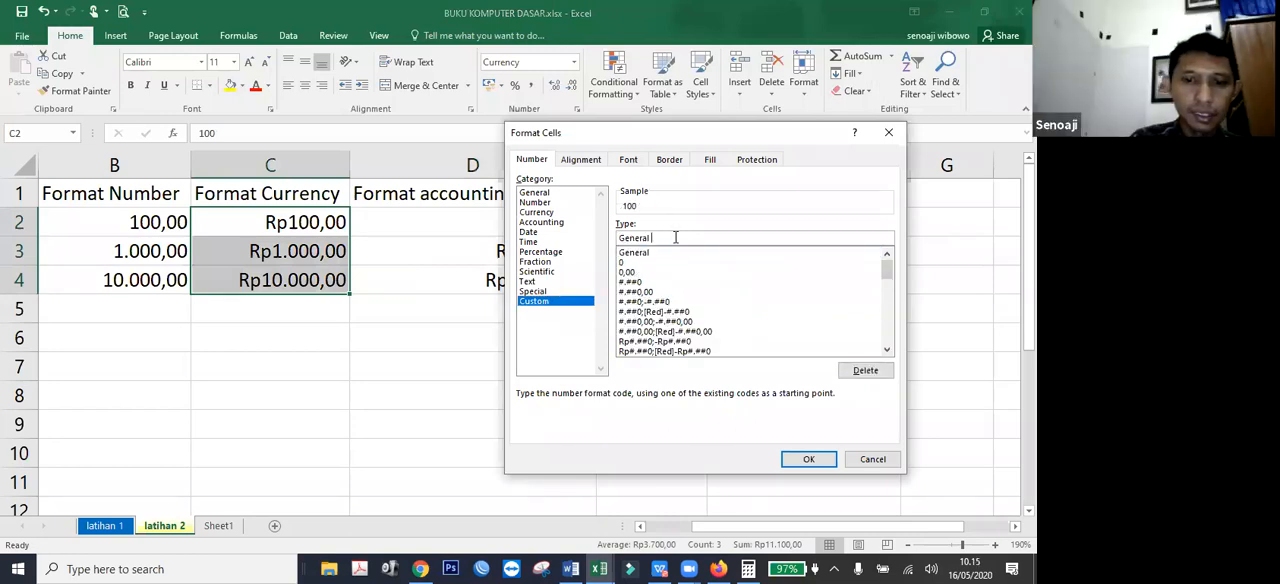
{"action": "type", "text": "\"unit\""}
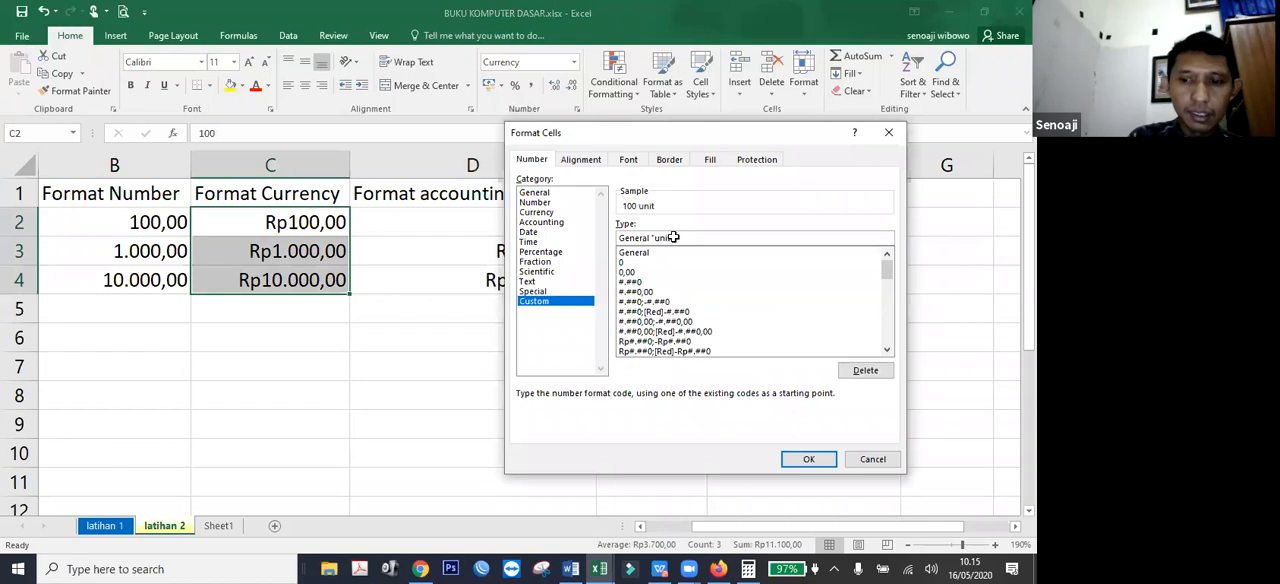
{"action": "key", "text": "Return"}
Inspect the stored content of each custom-formatted cell in C2:C4.
{"action": "left_click", "coordinate": [290, 366]}
{"action": "left_click", "coordinate": [296, 224]}
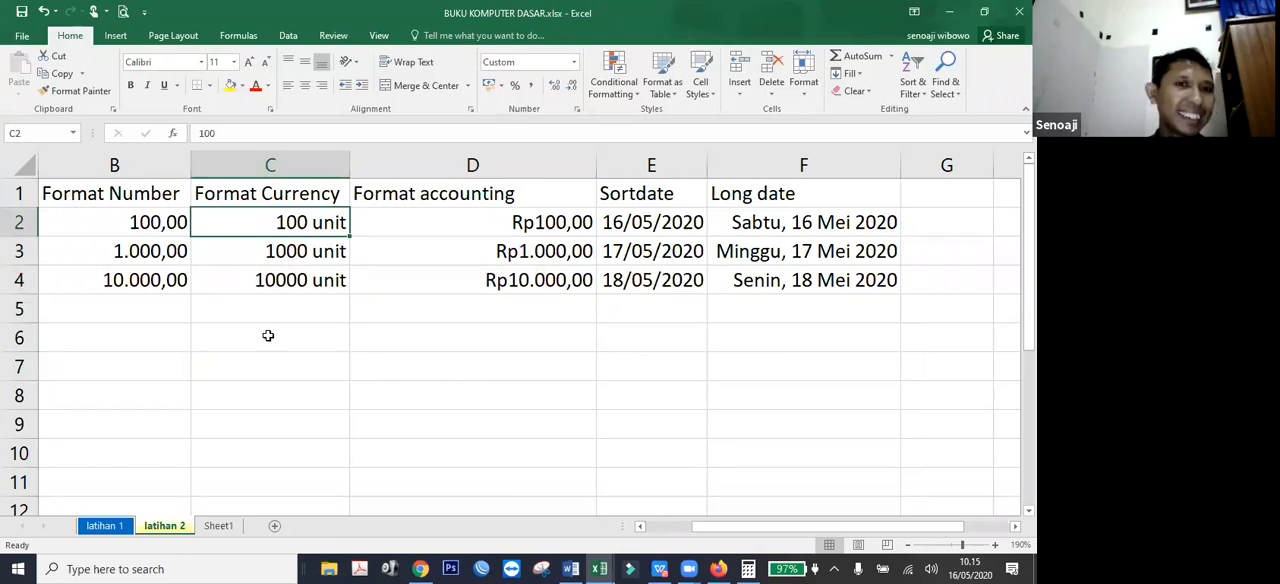
{"action": "key", "text": "Down"}
{"action": "key", "text": "Down"}
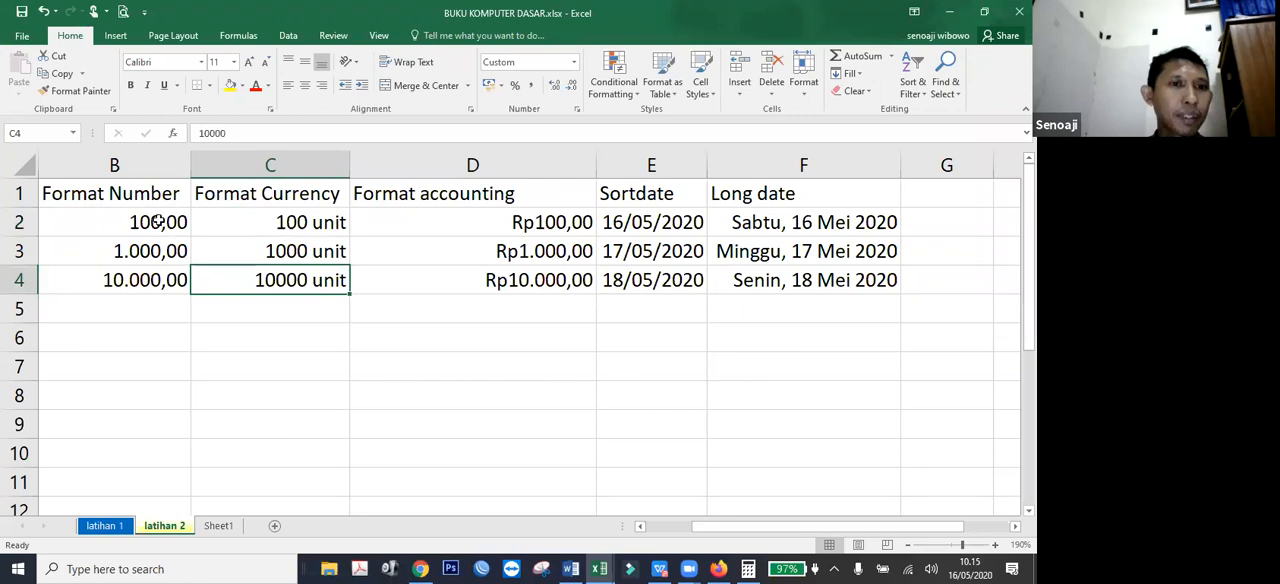
Apply the custom number format General "Butir" to the values in B2:B4.
{"action": "left_click_drag", "start_coordinate": [150, 222], "coordinate": [150, 280]}
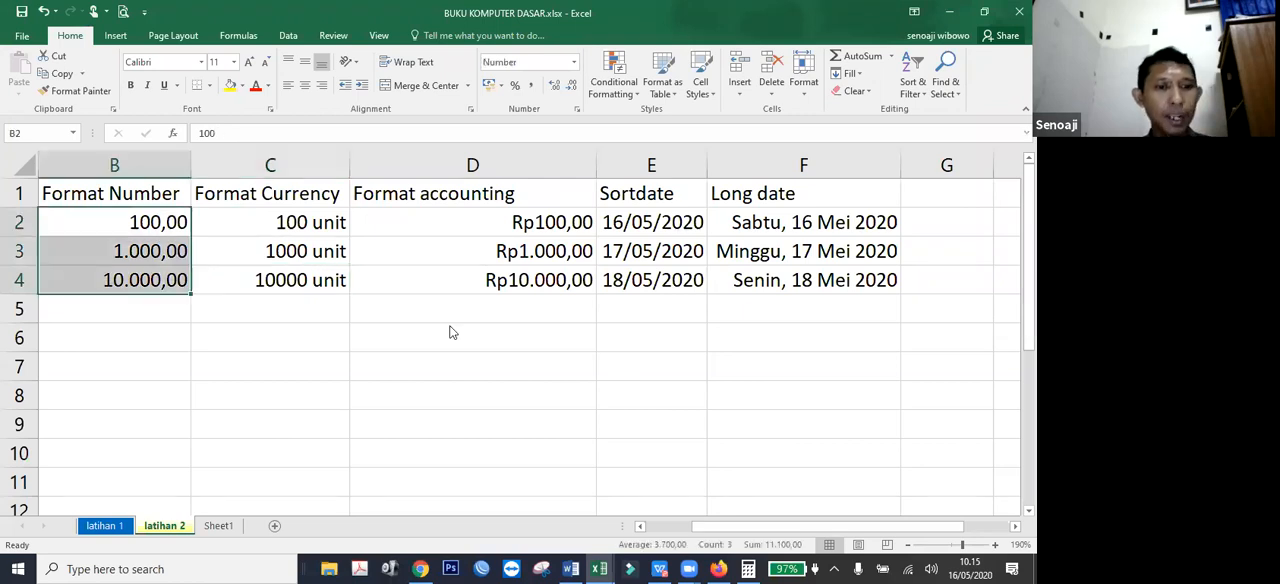
{"action": "key", "text": "ctrl+1"}
{"action": "left_click", "coordinate": [533, 301]}
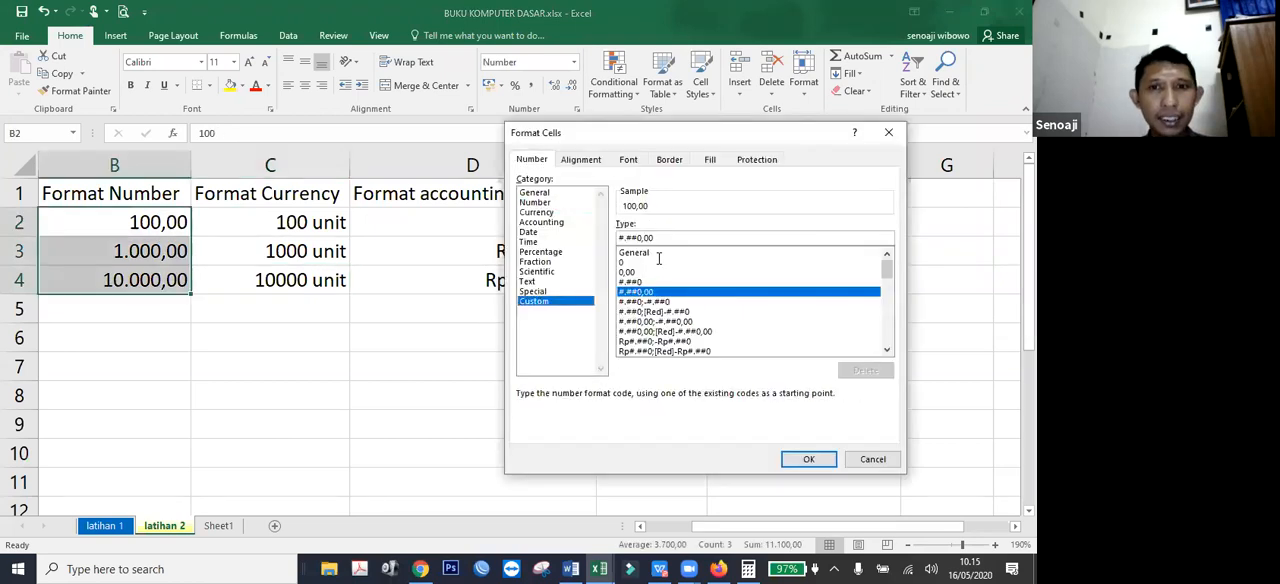
{"action": "left_click", "coordinate": [657, 255]}
{"action": "left_click", "coordinate": [686, 237]}
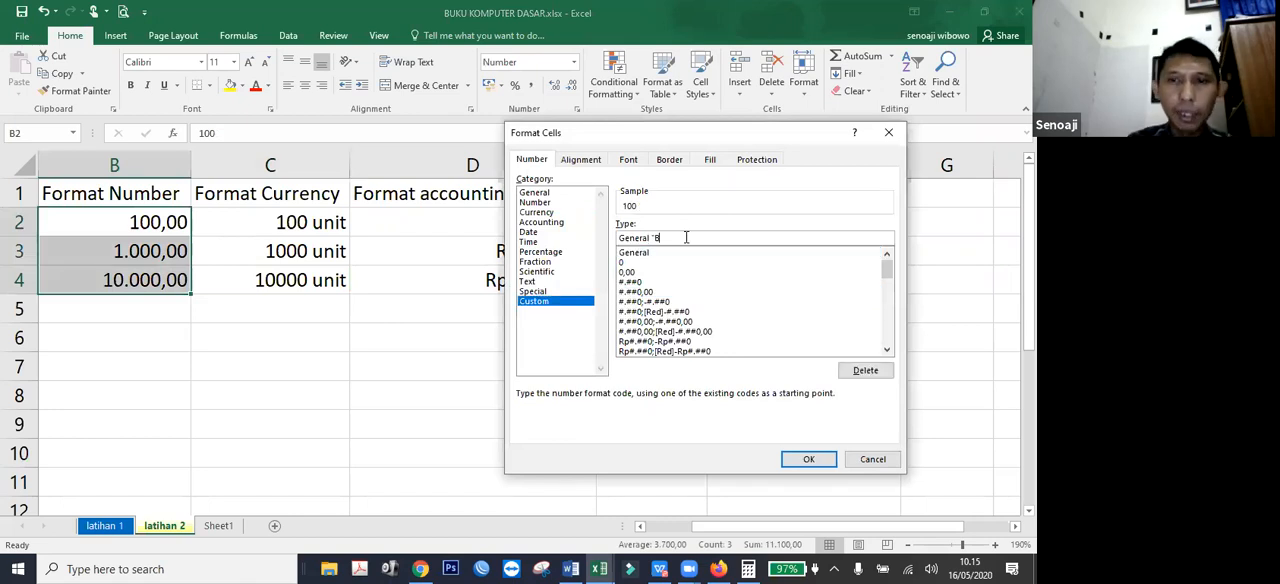
{"action": "type", "text": "\"Butir\""}
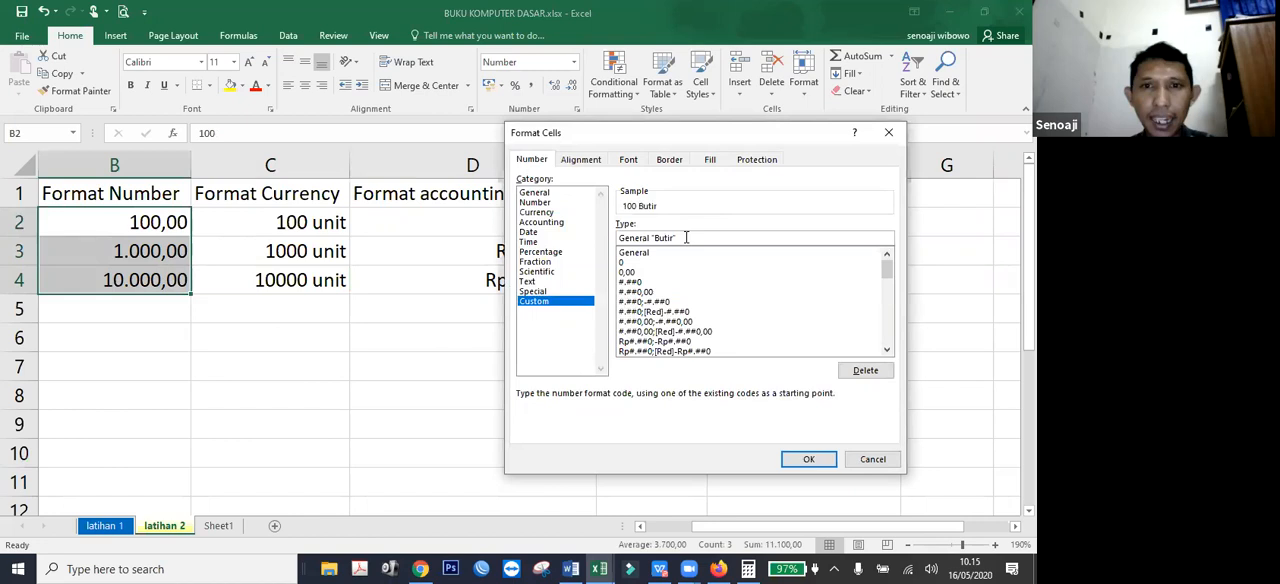
{"action": "left_click", "coordinate": [812, 460]}
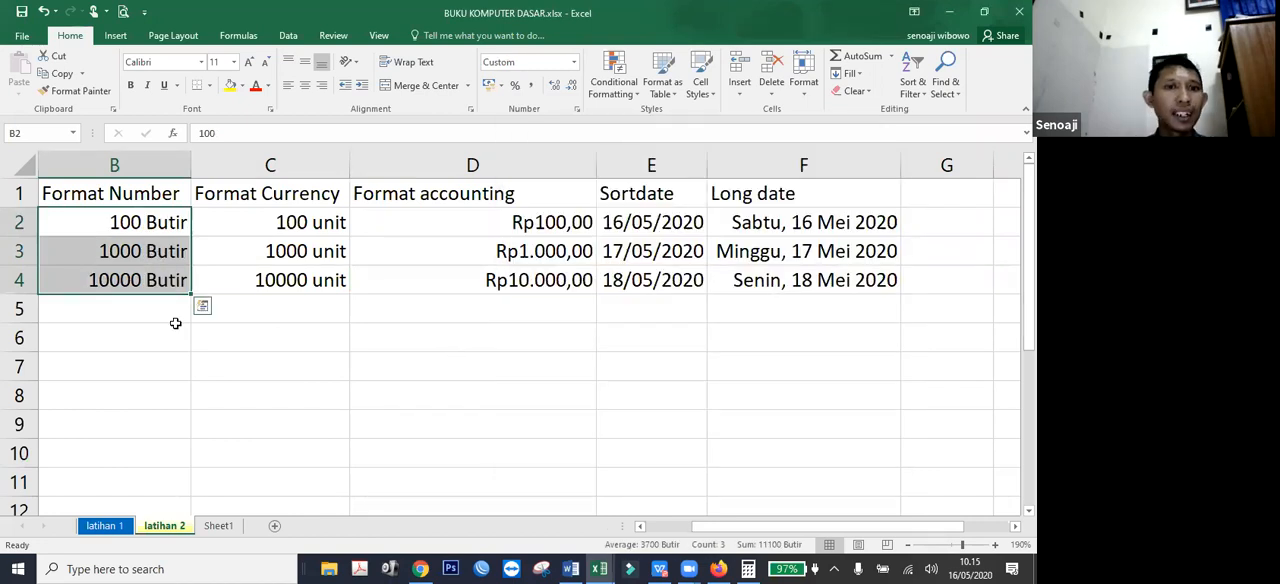
Add up the three Butir values in B6 with the formula =B2+B3+B4.
{"action": "left_click", "coordinate": [146, 343]}
{"action": "type", "text": "="}
{"action": "key", "text": "Up"}
{"action": "key", "text": "Up"}
{"action": "key", "text": "Up"}
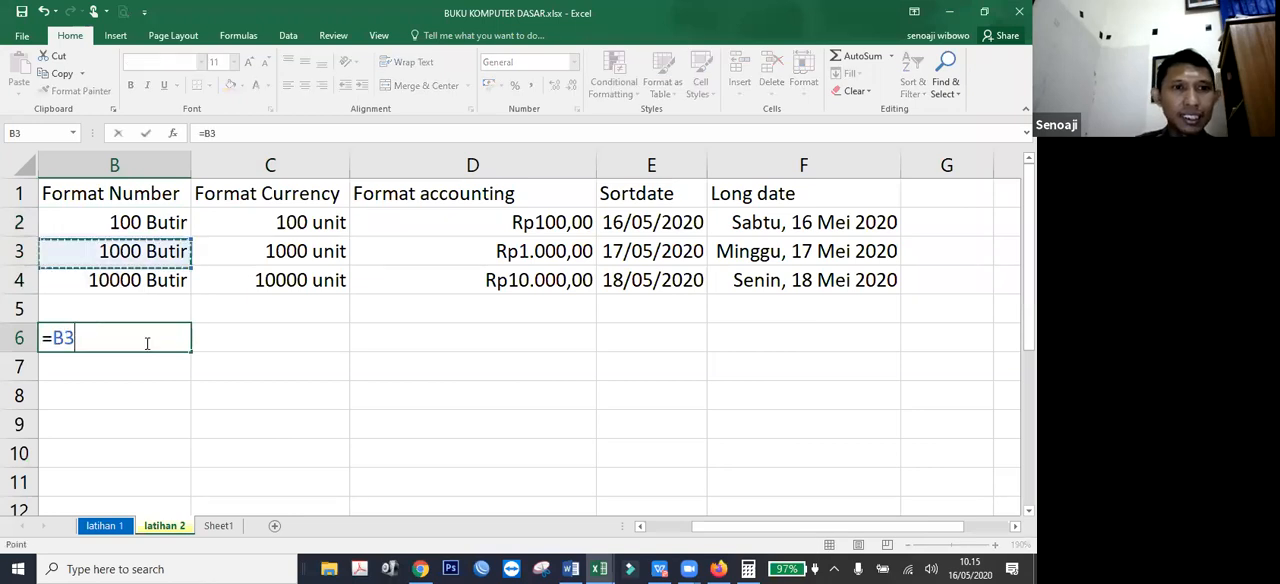
{"action": "key", "text": "Up"}
{"action": "type", "text": "+"}
{"action": "key", "text": "Up"}
{"action": "key", "text": "Up"}
{"action": "key", "text": "Up"}
{"action": "type", "text": "+"}
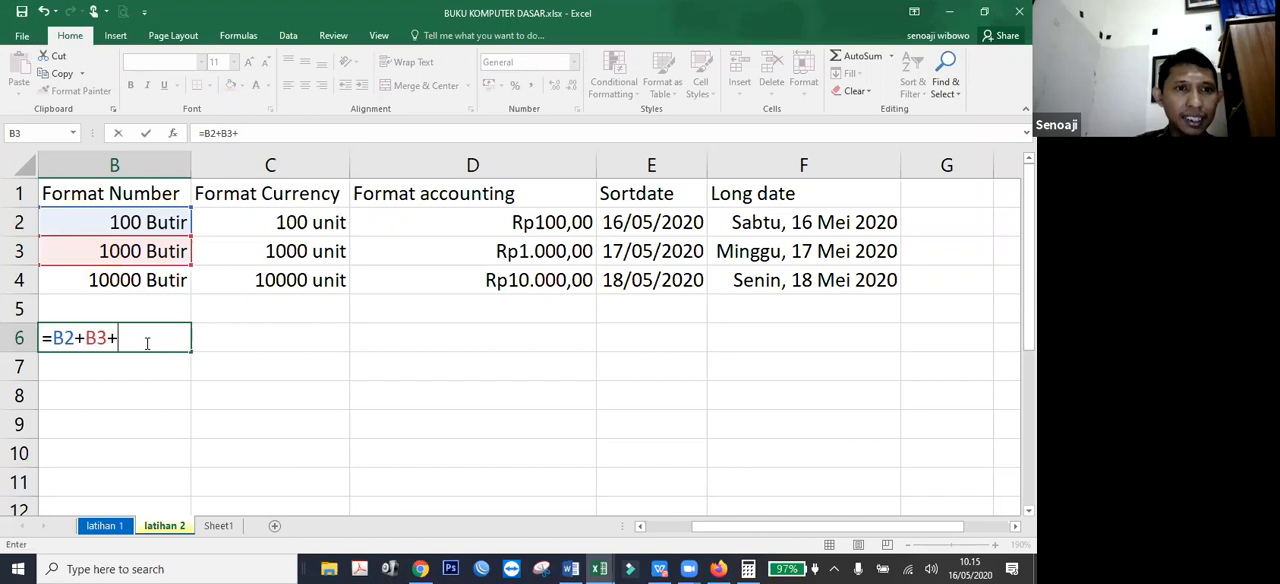
{"action": "key", "text": "Up"}
{"action": "key", "text": "Up"}
{"action": "key", "text": "Return"}
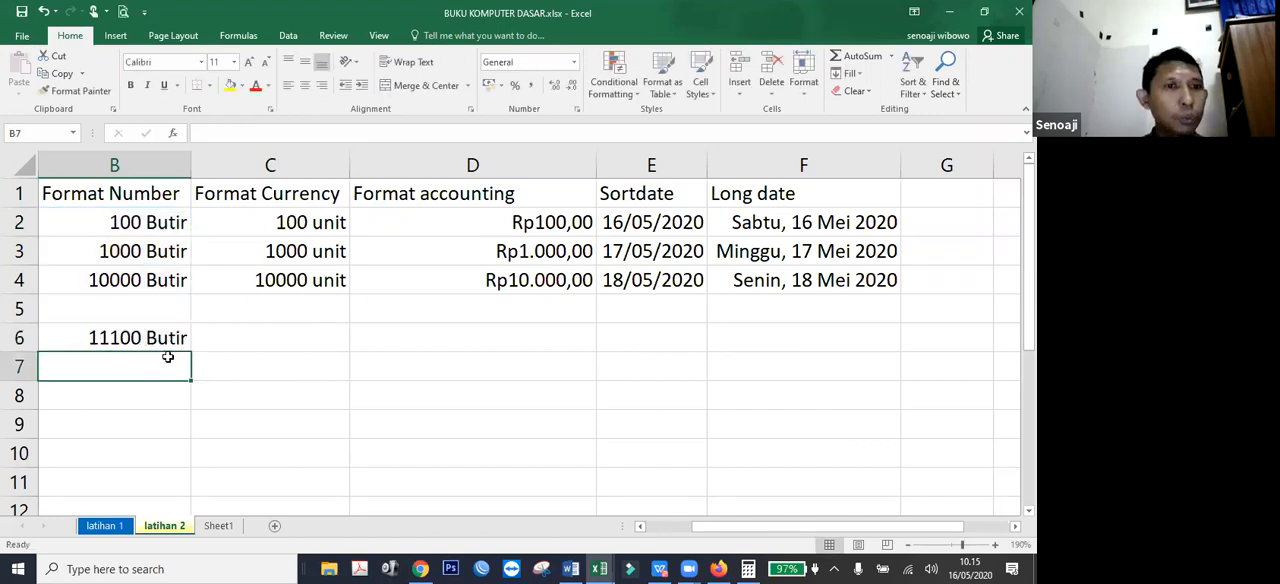
Examine the stored content of the Butir cells in B2:B4 and compare it with their displayed text.
{"action": "left_click", "coordinate": [158, 280]}
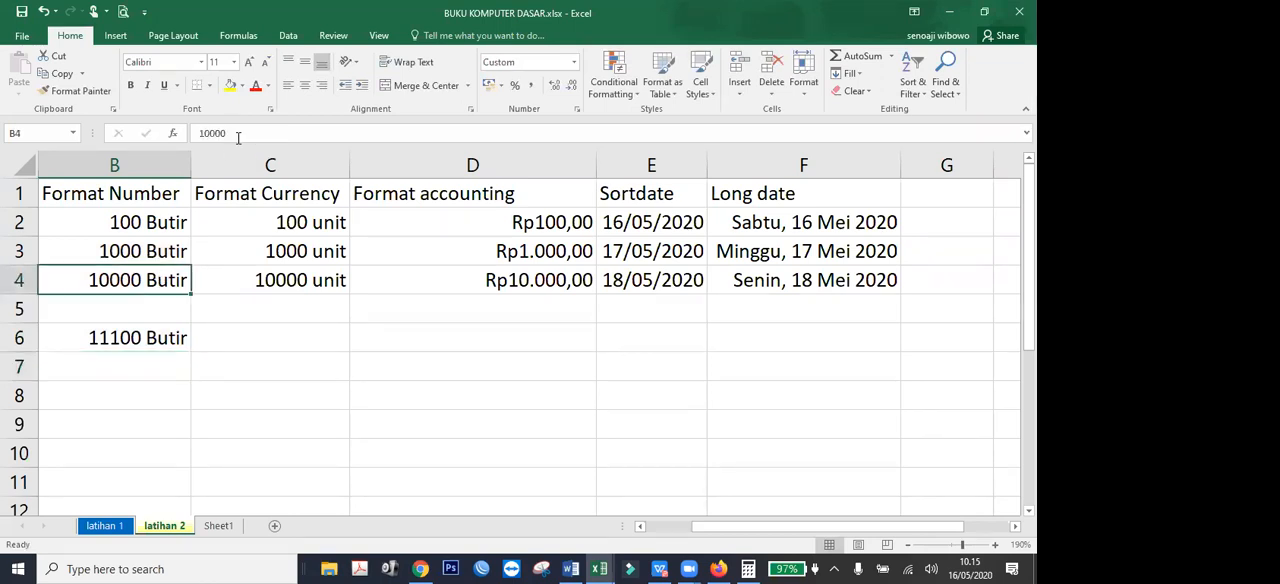
{"action": "left_click_drag", "start_coordinate": [161, 226], "coordinate": [250, 281]}
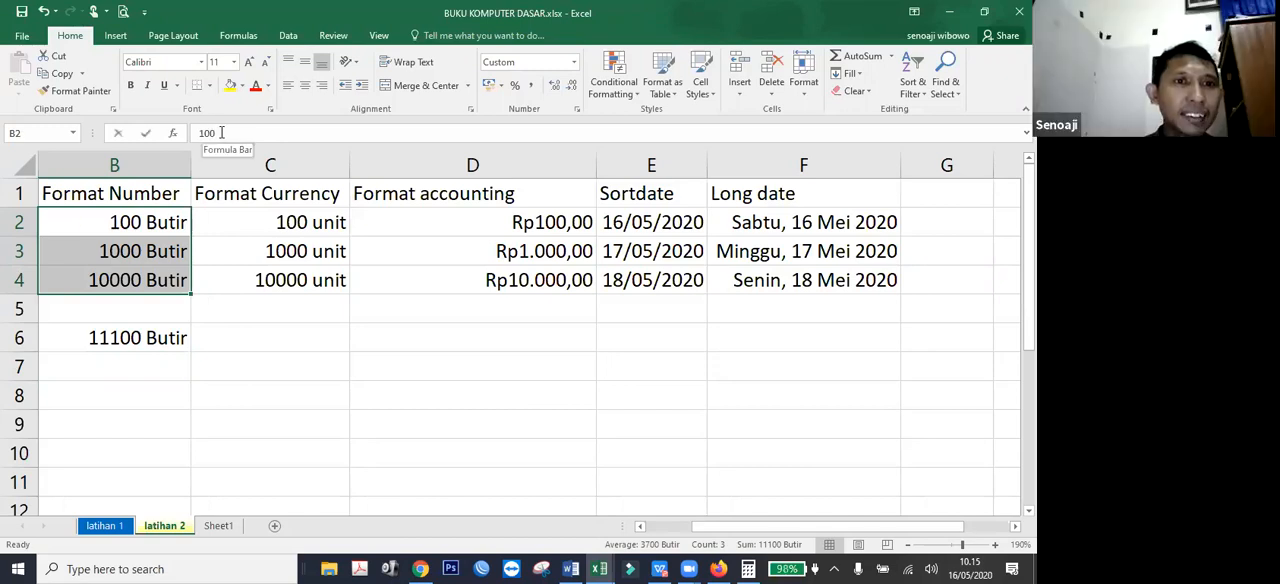
{"action": "left_click", "coordinate": [213, 133]}
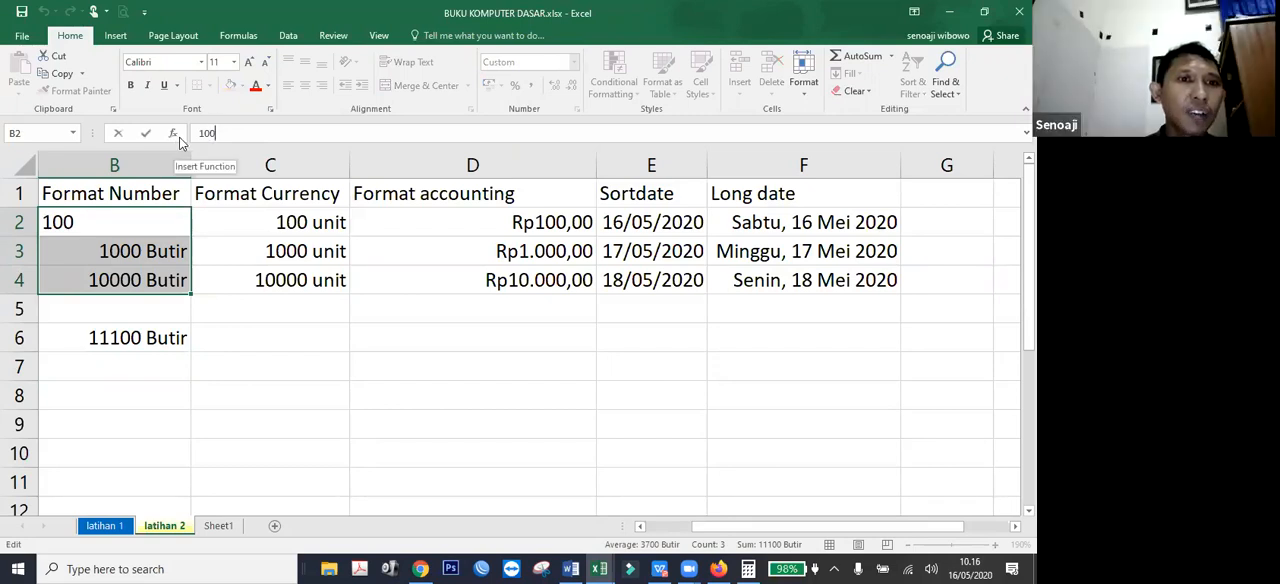
{"action": "left_click", "coordinate": [294, 418]}
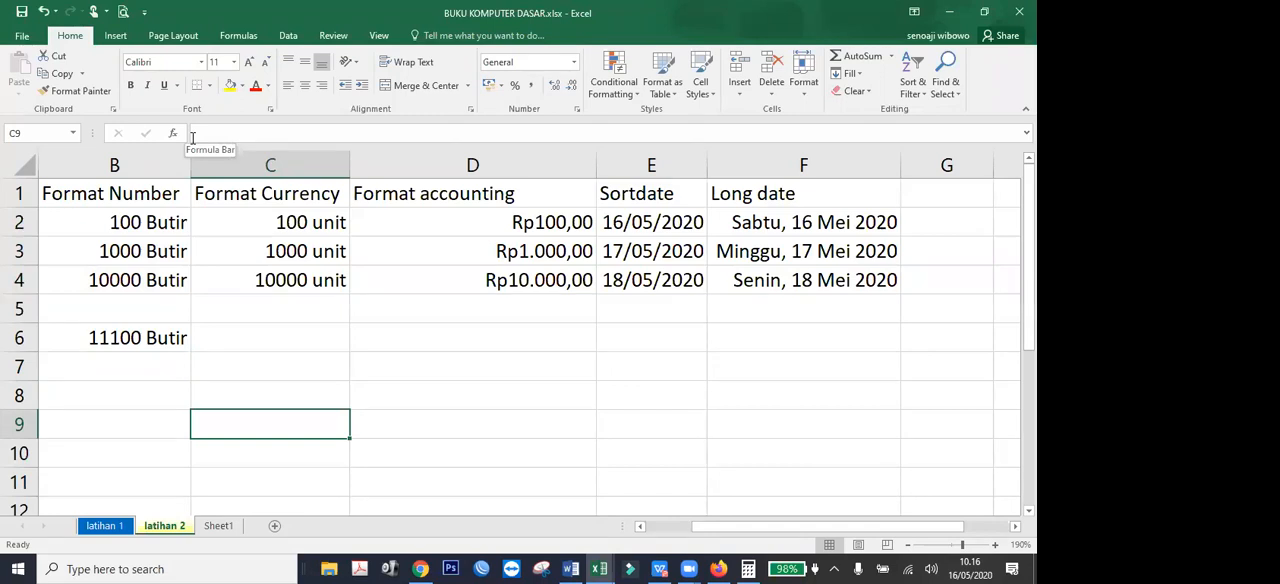
{"action": "left_click", "coordinate": [155, 225]}
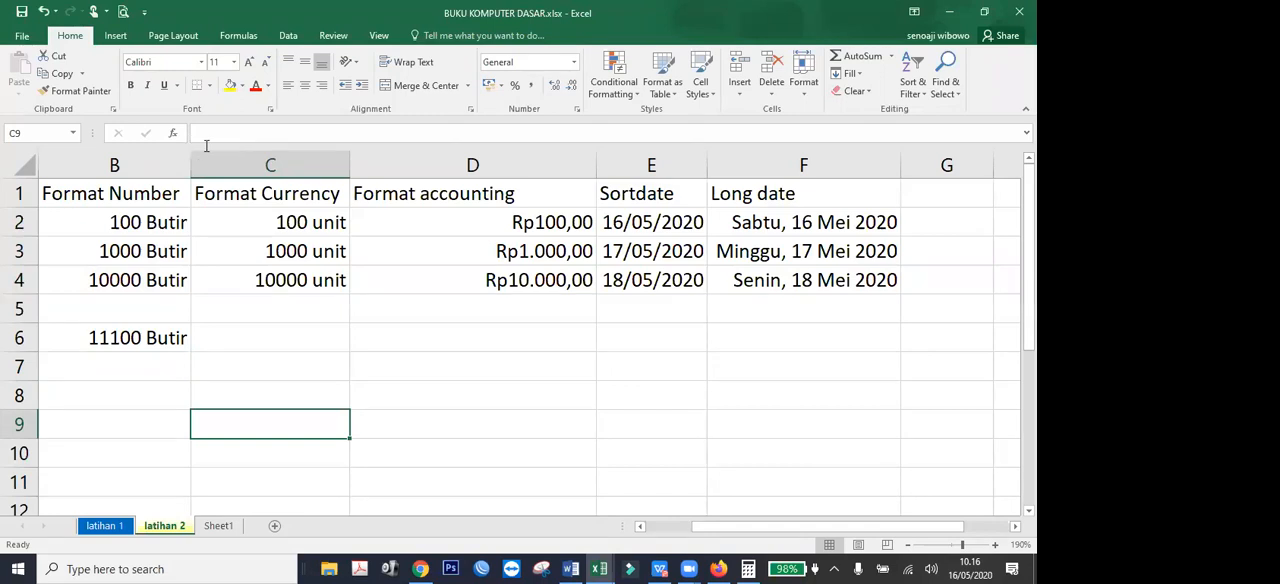